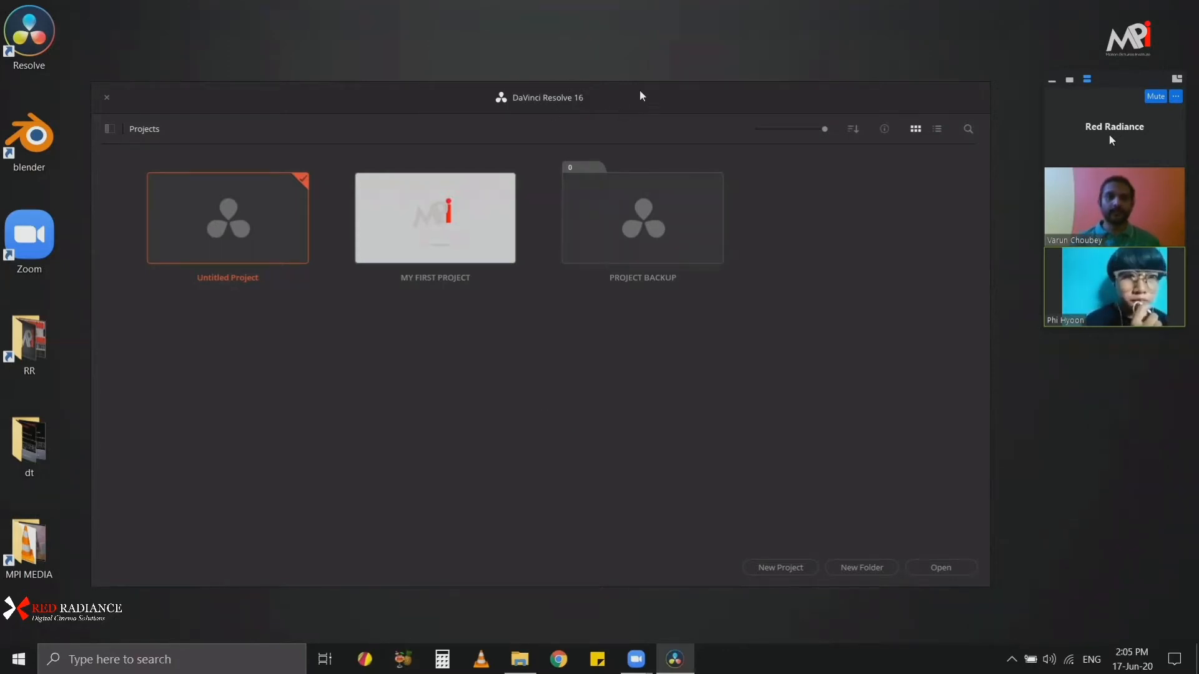
pyautogui.moveTo(644, 100); pyautogui.dragTo(650, 88)
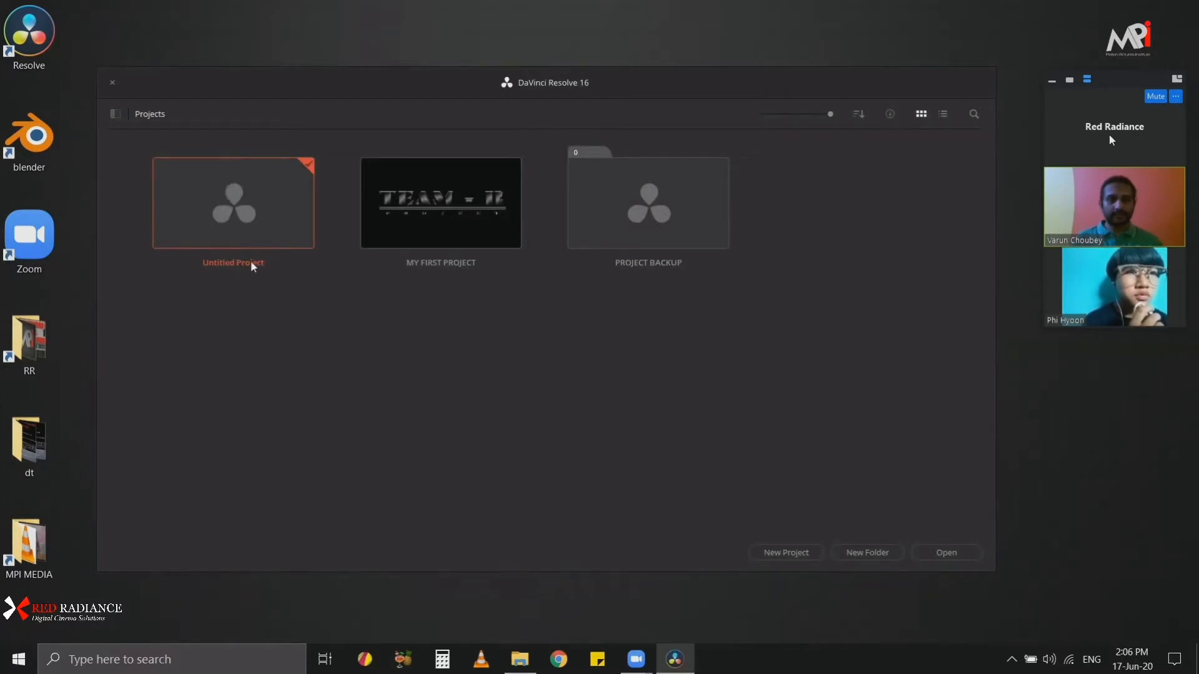
pyautogui.click(785, 552)
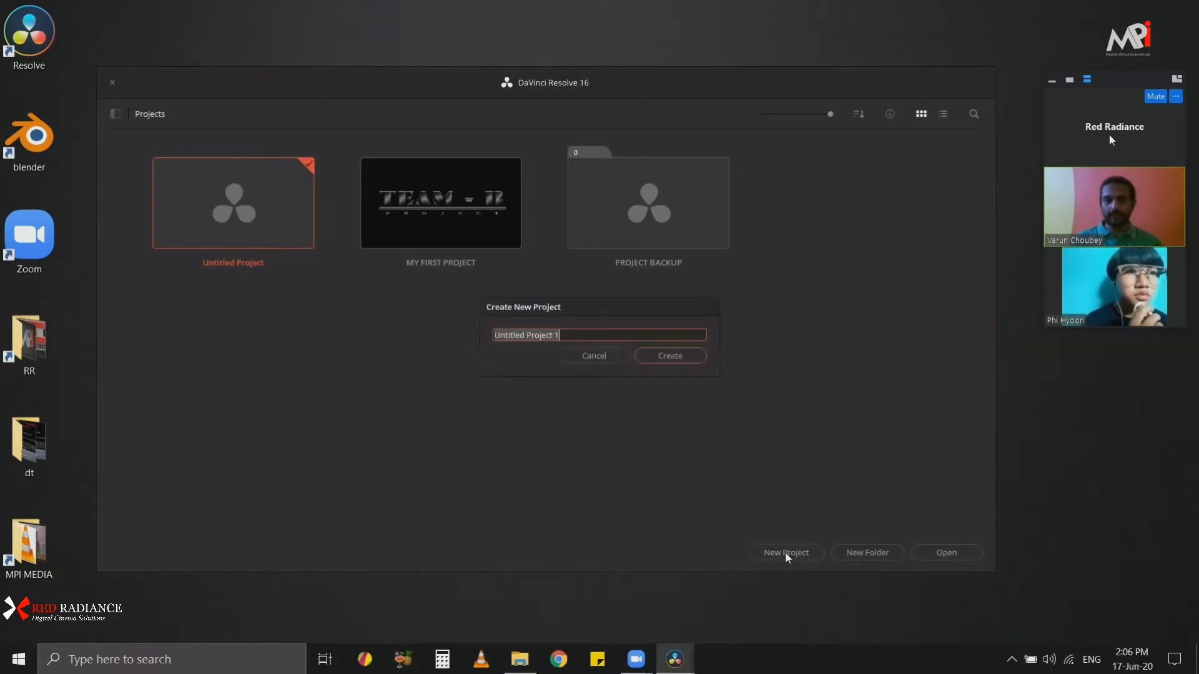
pyautogui.click(594, 355)
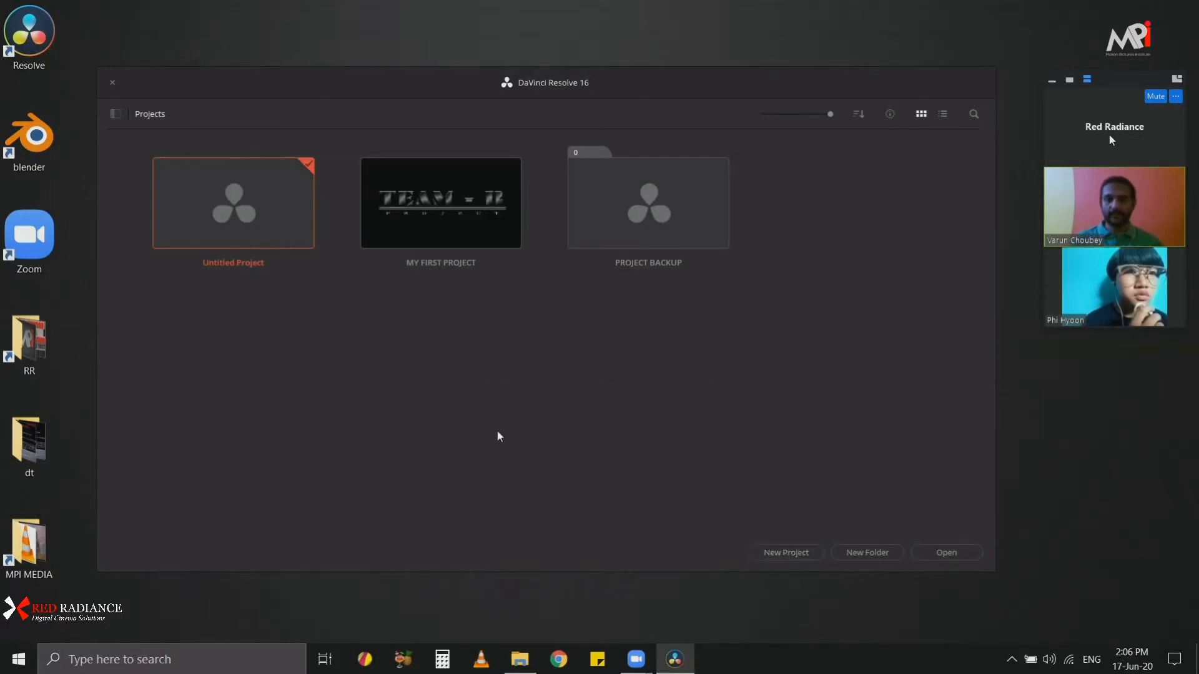
pyautogui.rightClick(523, 341)
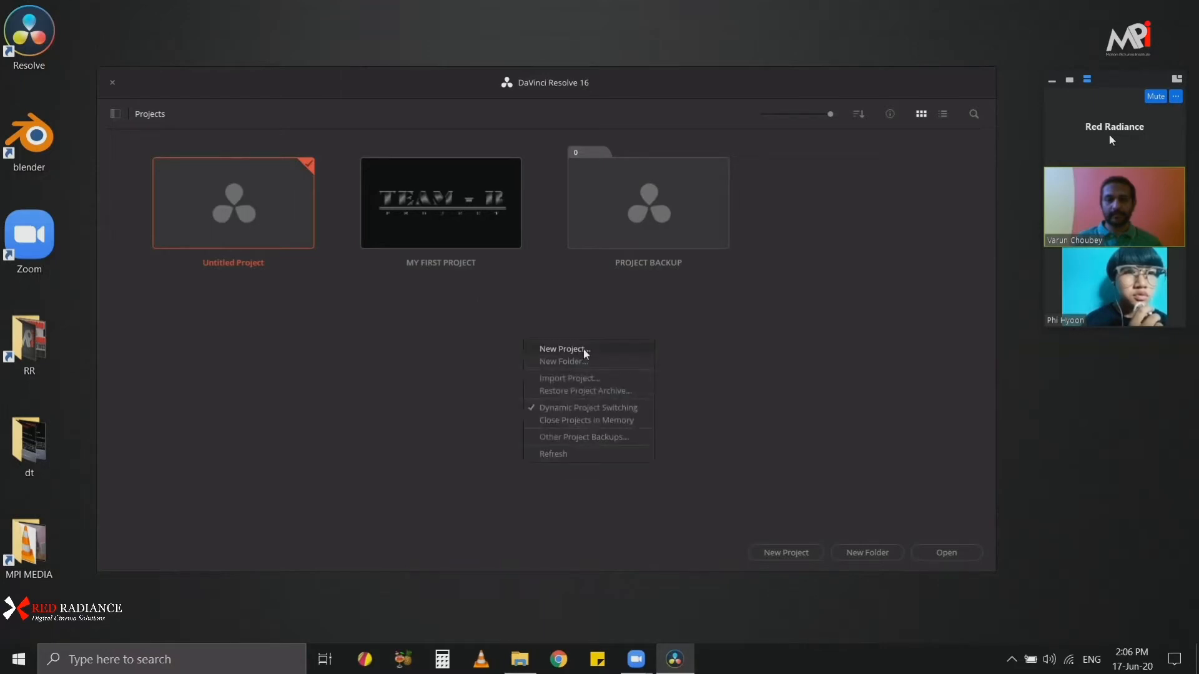
pyautogui.rightClick(739, 334)
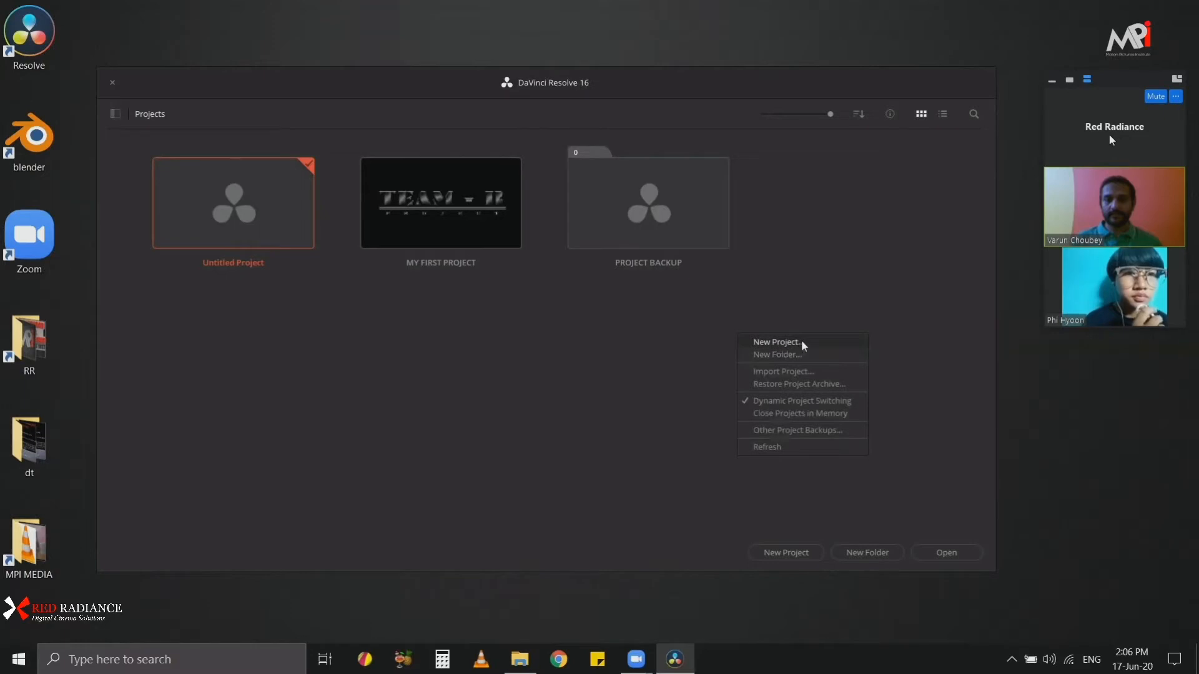
pyautogui.click(545, 399)
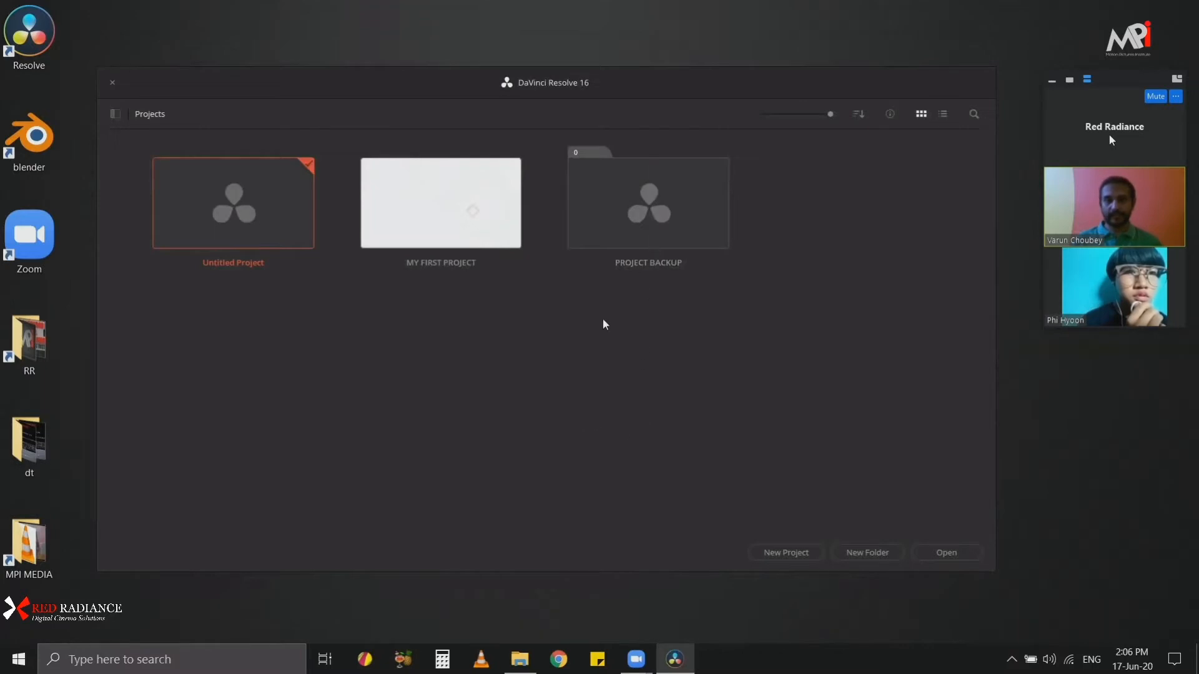
# Step: Create a new project folder named FOLDER 01
pyautogui.rightClick(601, 335)
pyautogui.click(663, 356)
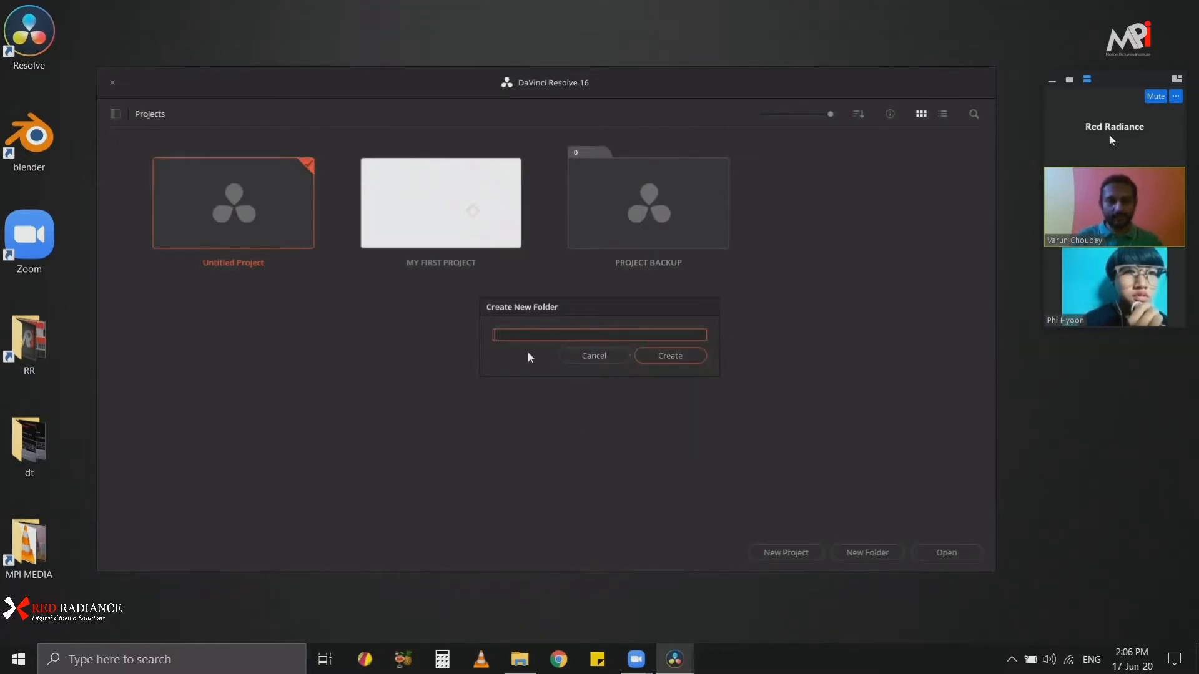
pyautogui.write('FOLDER')
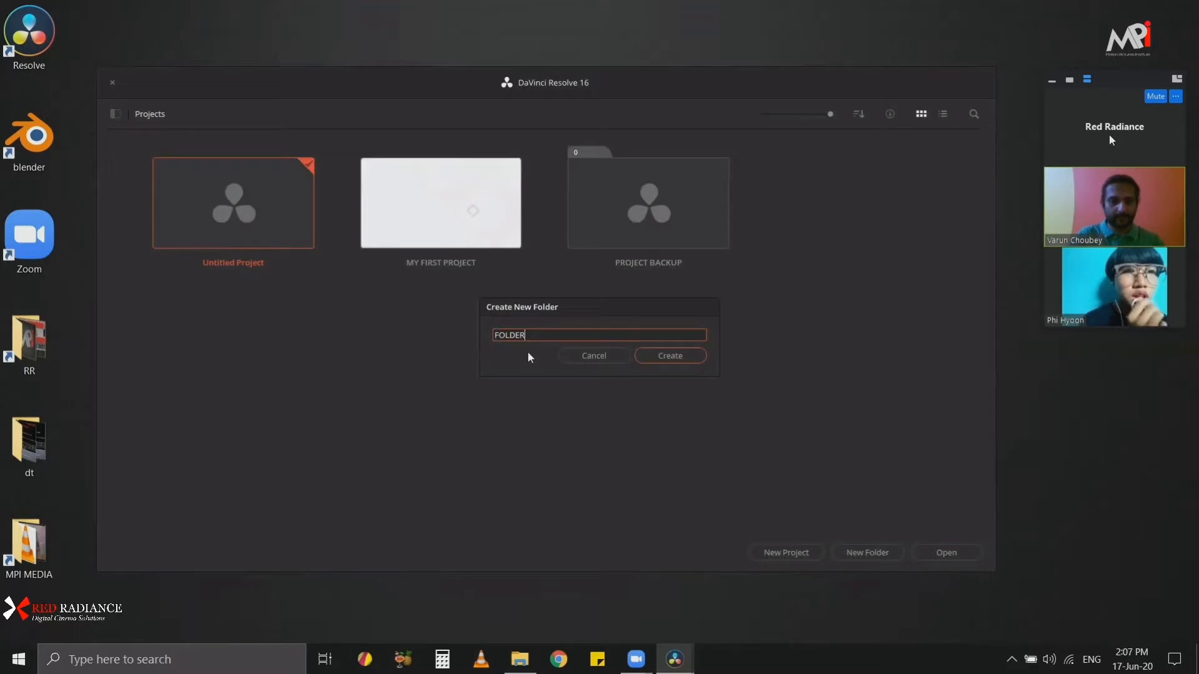
pyautogui.write('ER 01')
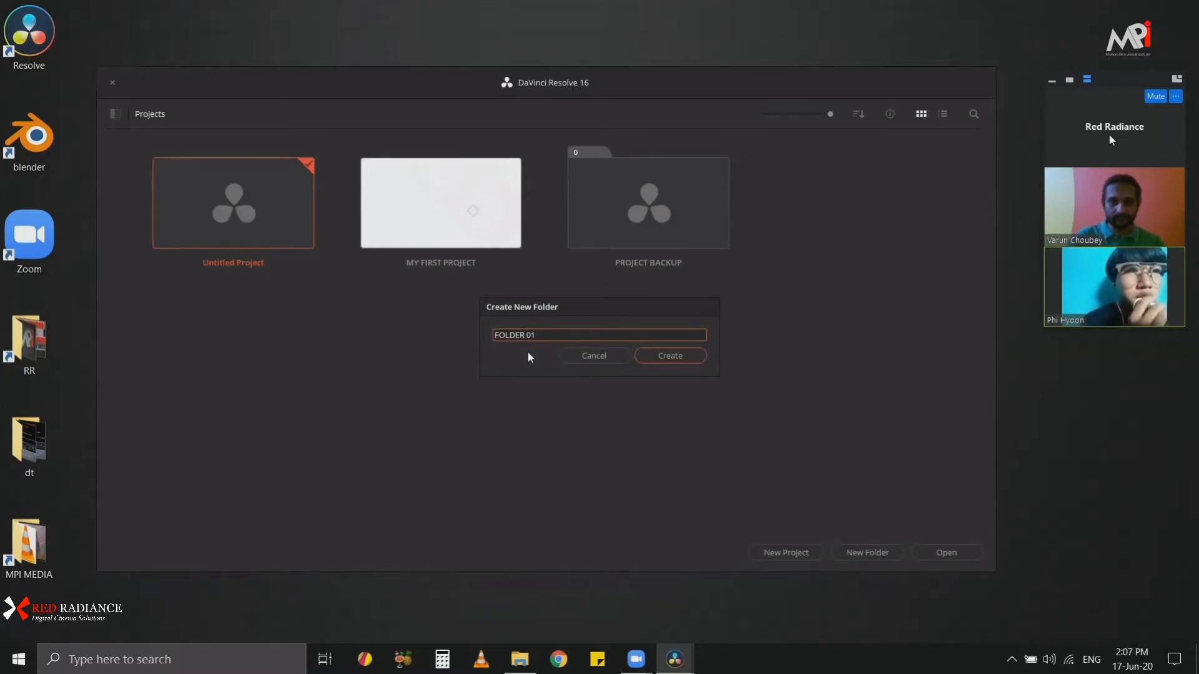
pyautogui.press('Return')
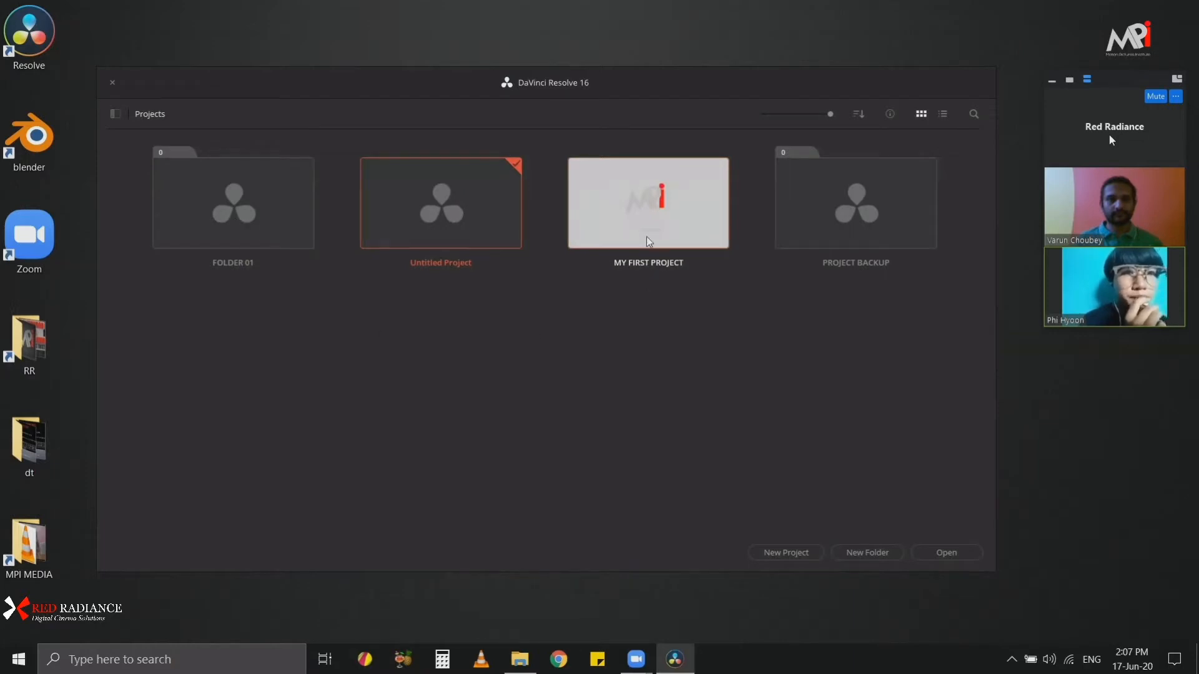
# Step: Move MY FIRST PROJECT into FOLDER 01, check the folder's contents and return to the Home level
pyautogui.moveTo(220, 203); pyautogui.dragTo(221, 205)
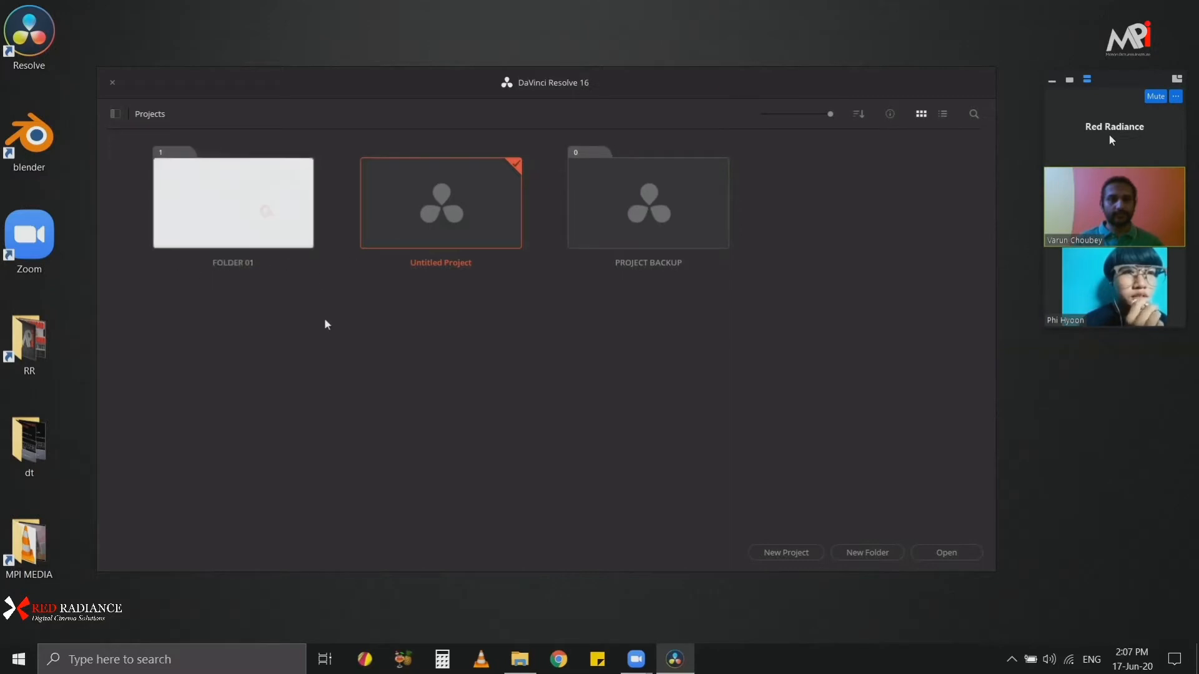
pyautogui.doubleClick(248, 215)
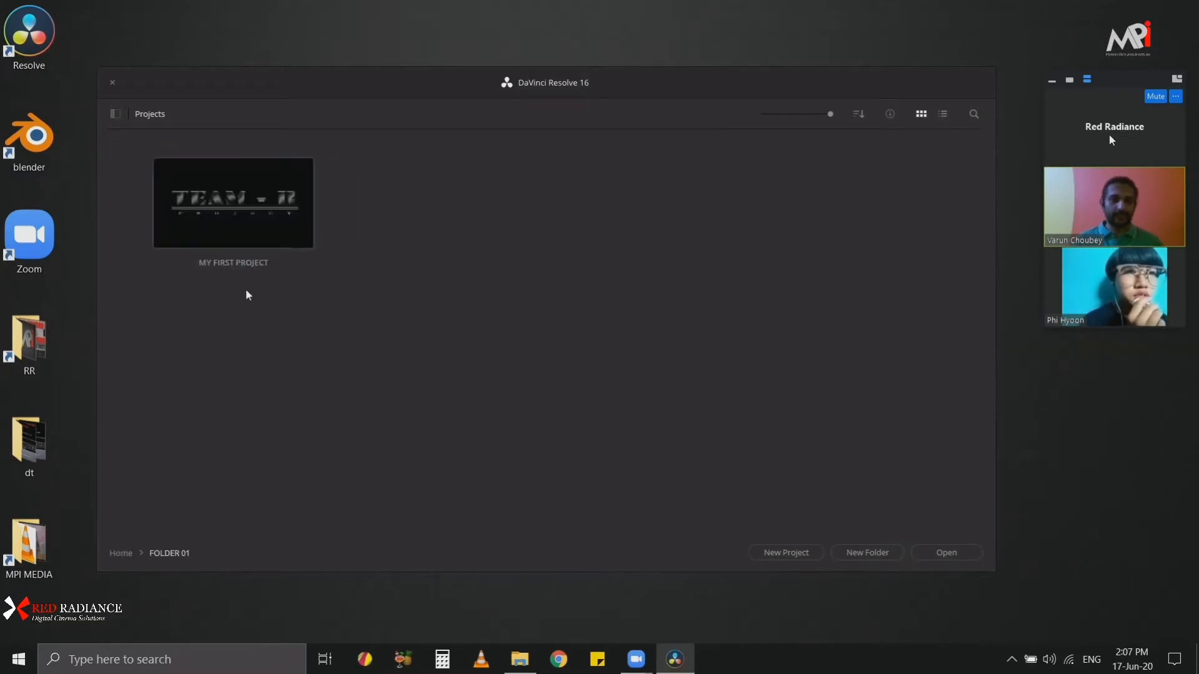
pyautogui.doubleClick(169, 174)
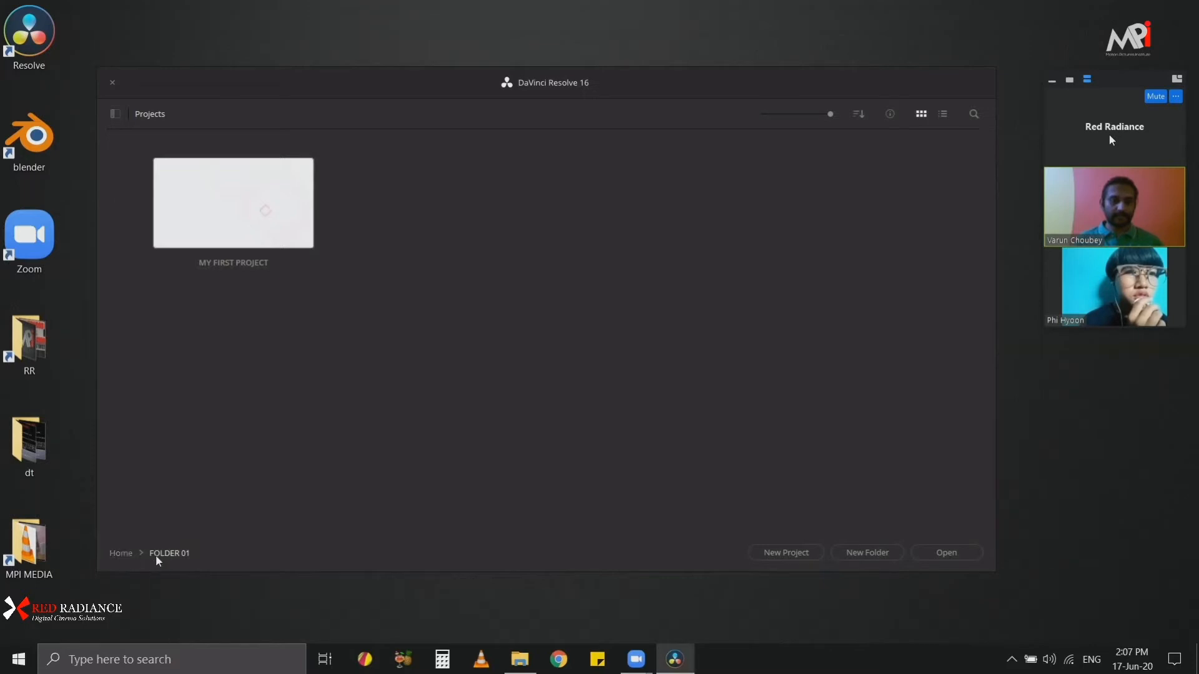
pyautogui.click(122, 554)
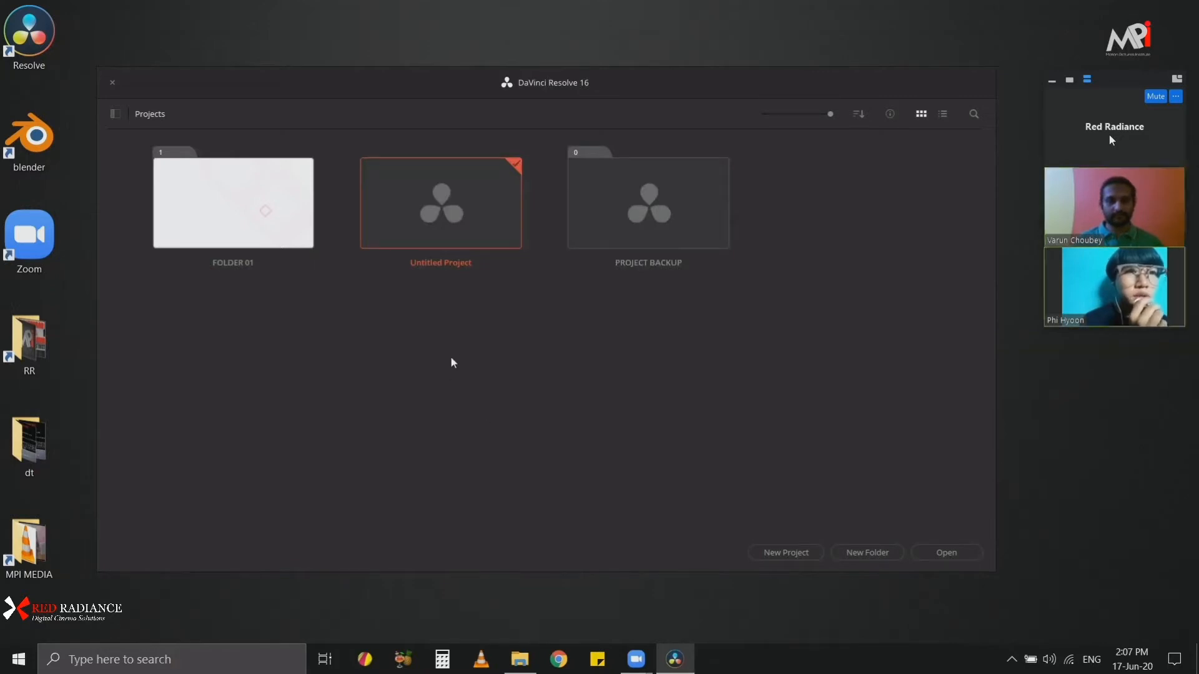
# Step: Demonstrate folder navigation by entering FOLDER 01 and going back to the Home level twice
pyautogui.doubleClick(245, 218)
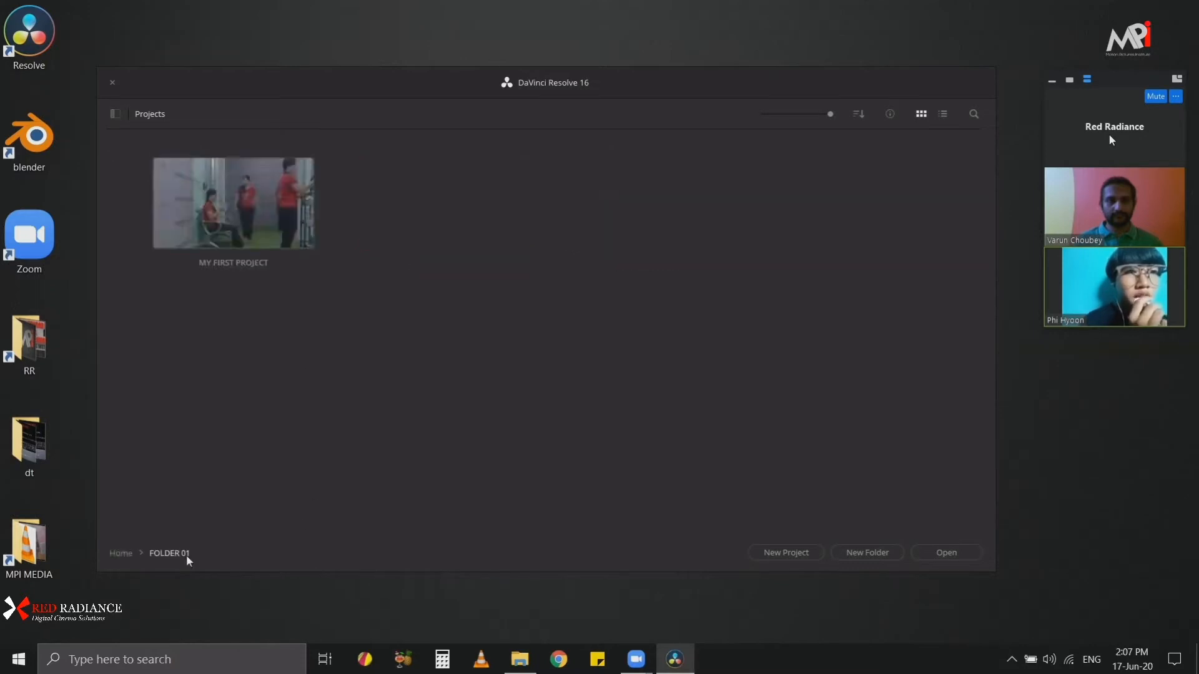
pyautogui.click(120, 553)
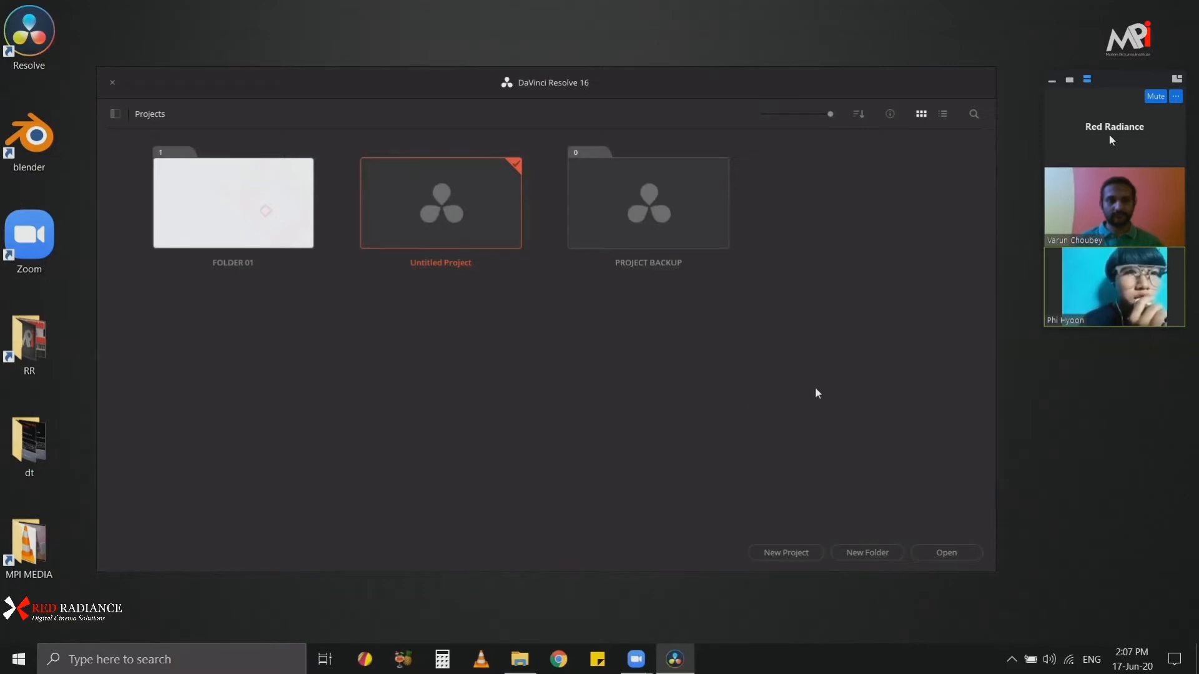
pyautogui.moveTo(816, 389); pyautogui.dragTo(142, 163)
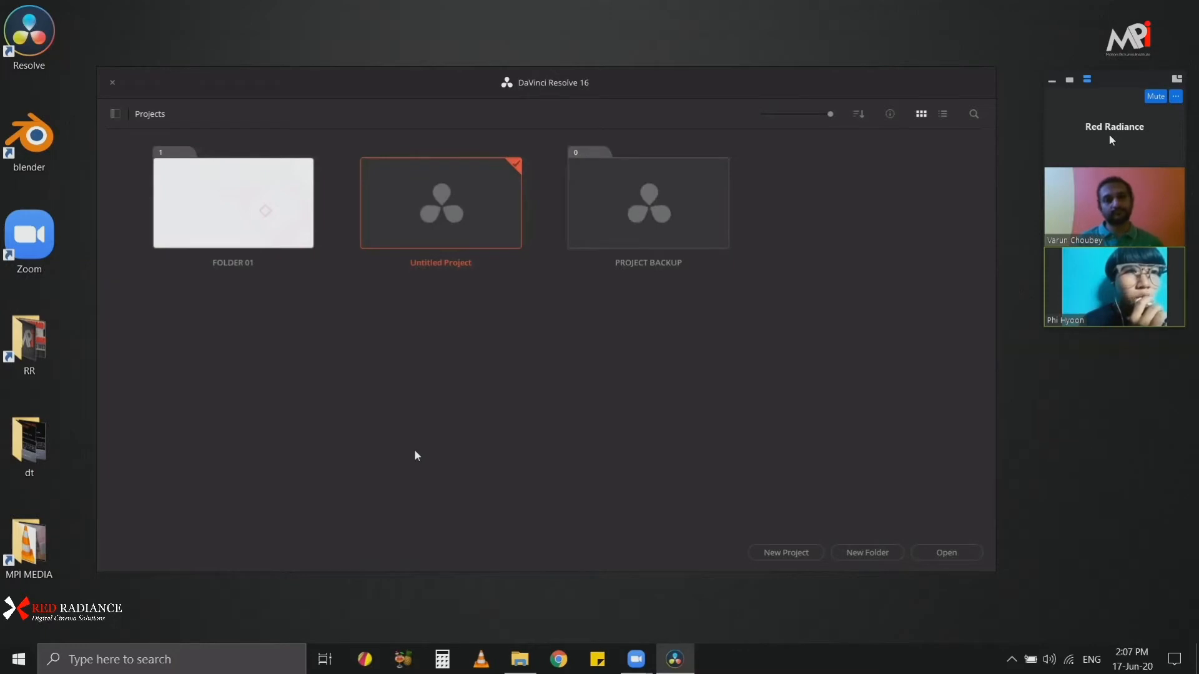
pyautogui.doubleClick(245, 218)
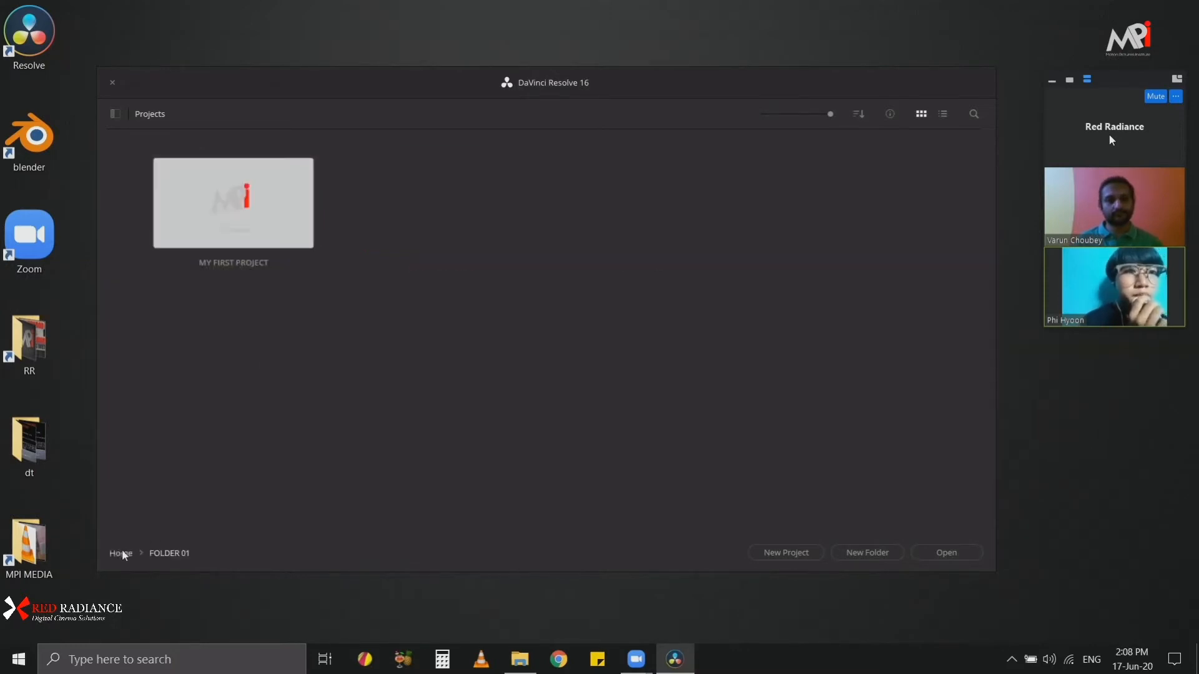
pyautogui.click(121, 553)
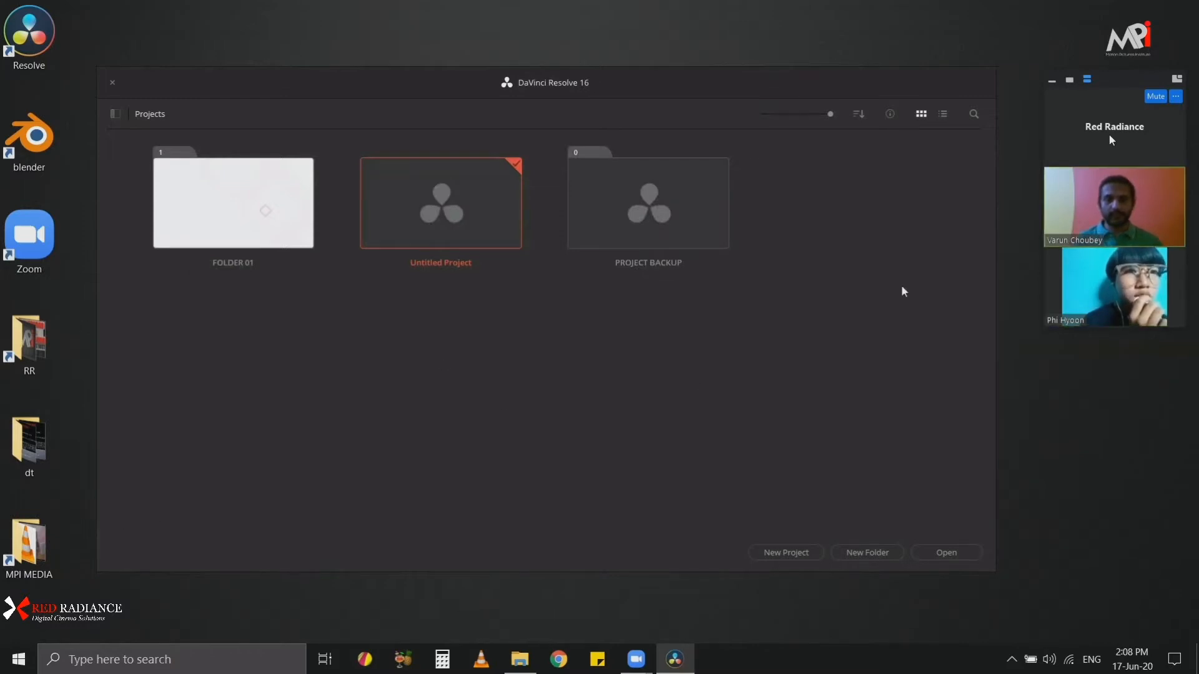
# Step: Switch the projects to list view and back to thumbnail view, and reduce the thumbnail size
pyautogui.click(943, 114)
pyautogui.click(919, 114)
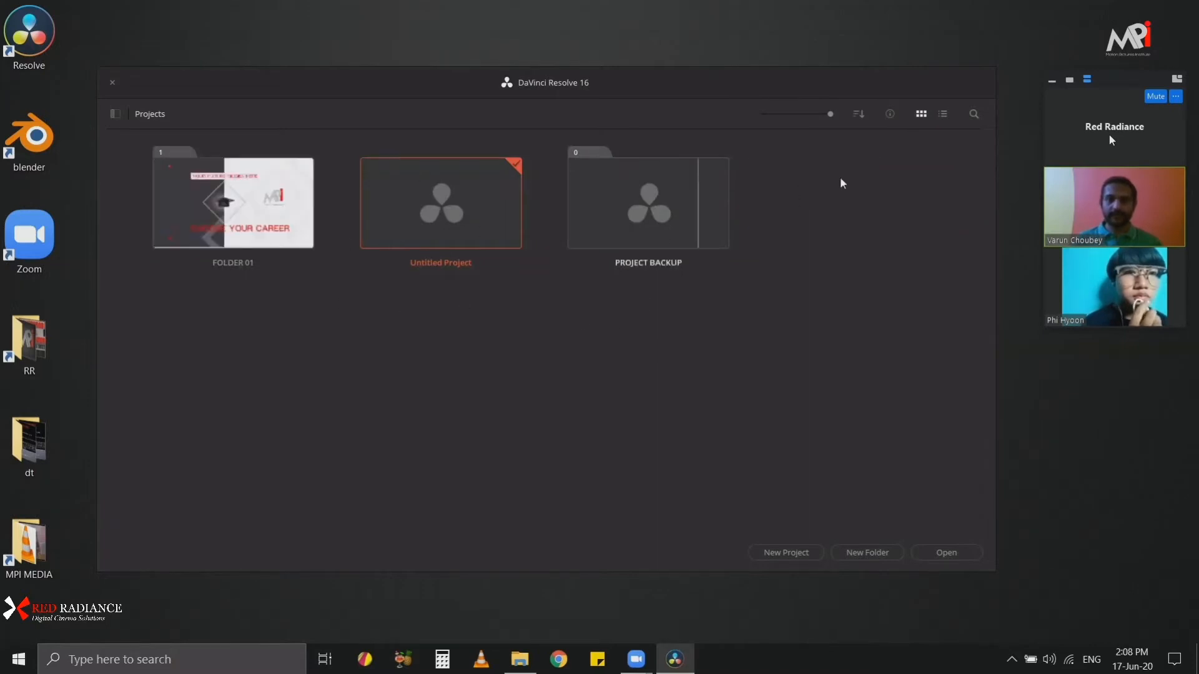
pyautogui.moveTo(830, 114); pyautogui.dragTo(805, 151)
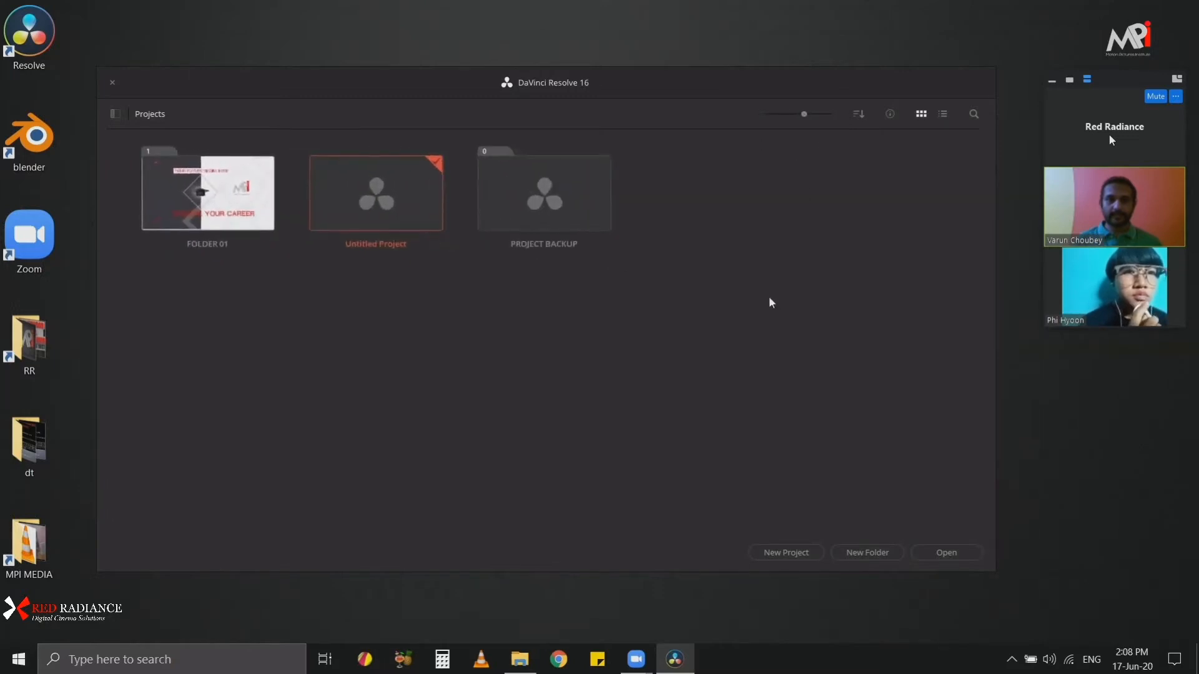
# Step: Sort the projects by Name and return the sort order to Date Modified
pyautogui.click(859, 115)
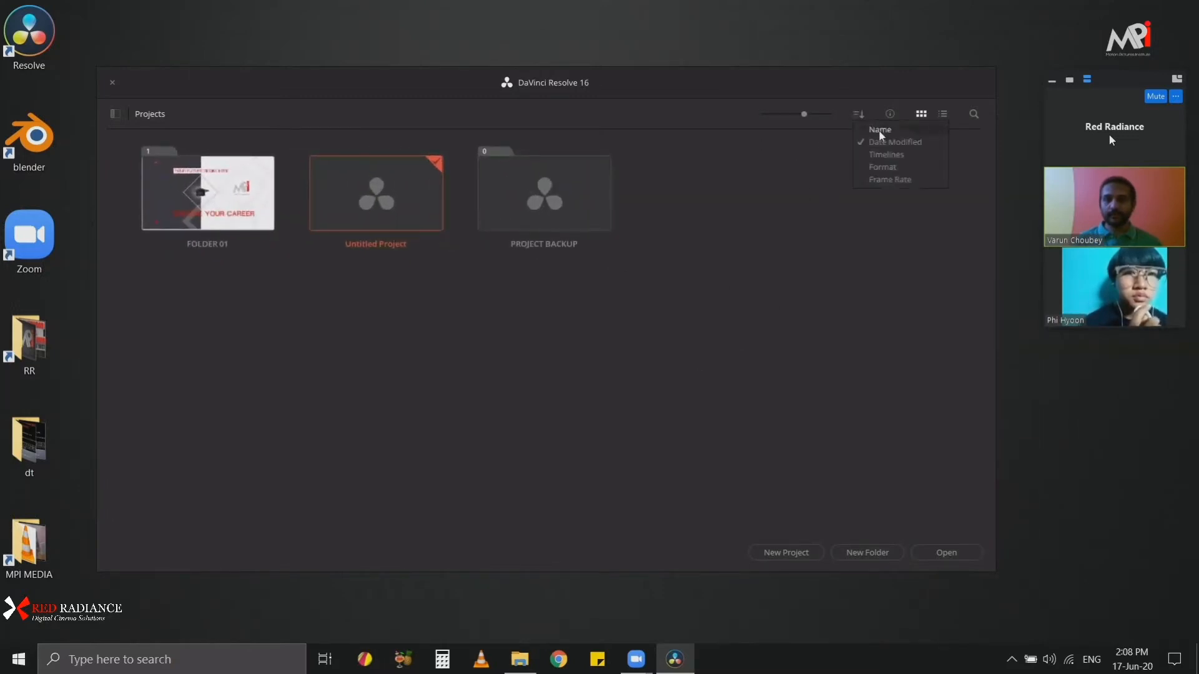
pyautogui.click(858, 112)
pyautogui.click(860, 110)
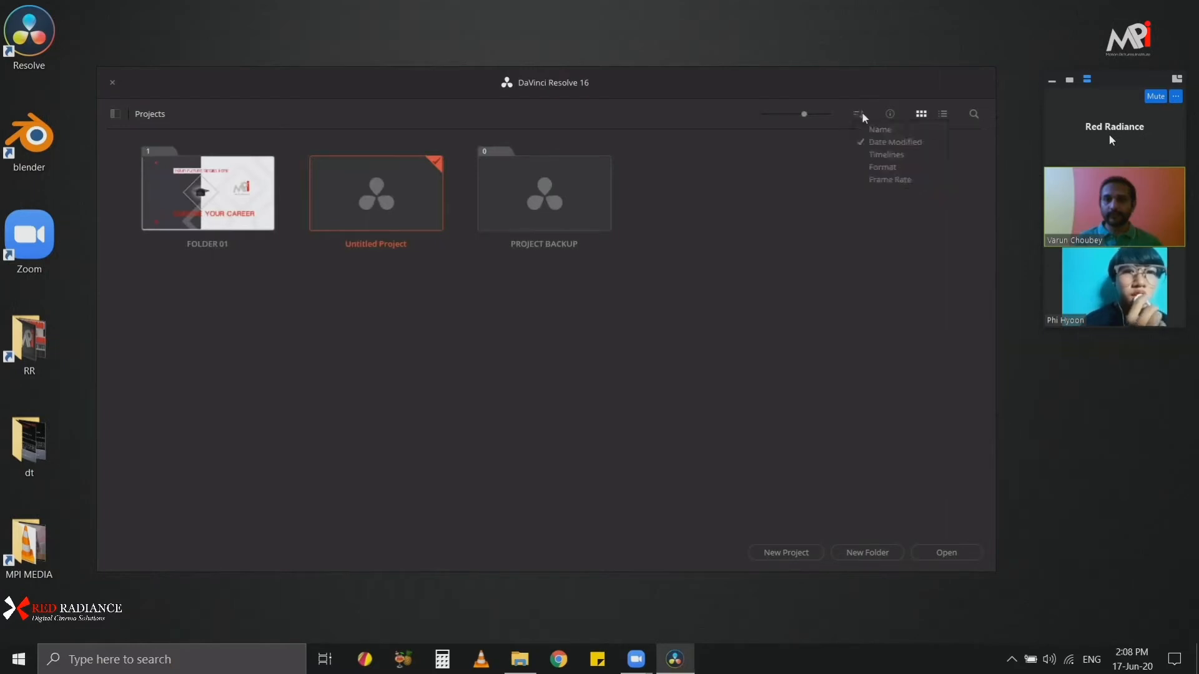
pyautogui.click(879, 130)
pyautogui.click(863, 117)
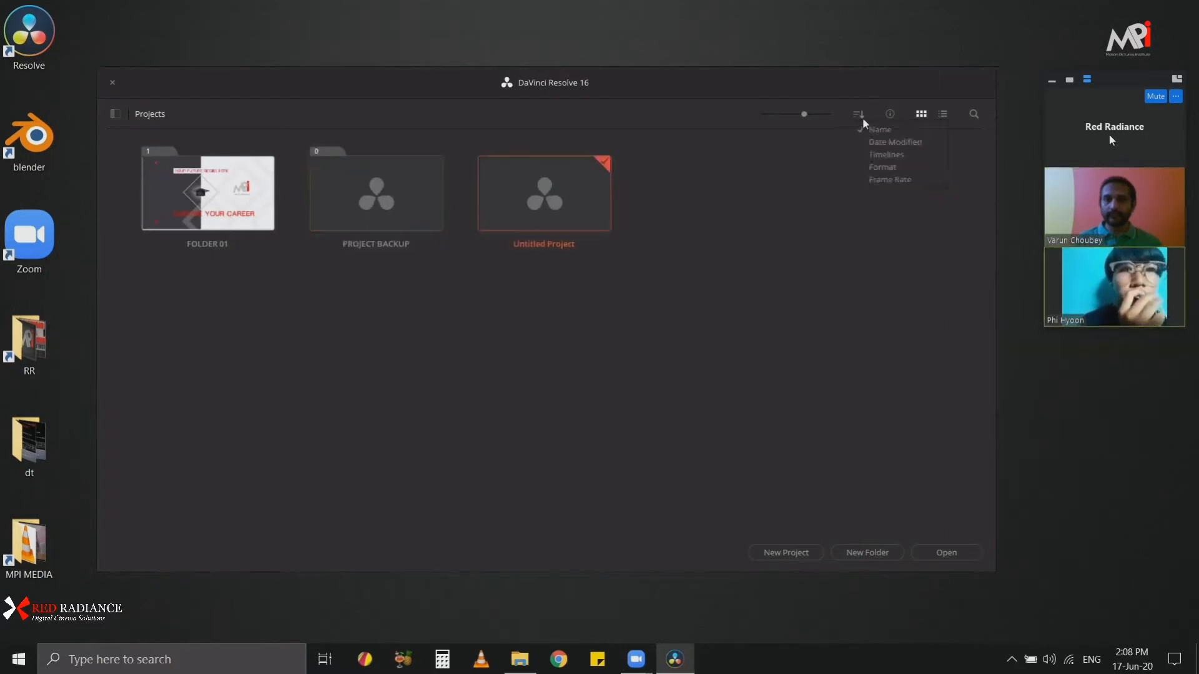
pyautogui.click(874, 142)
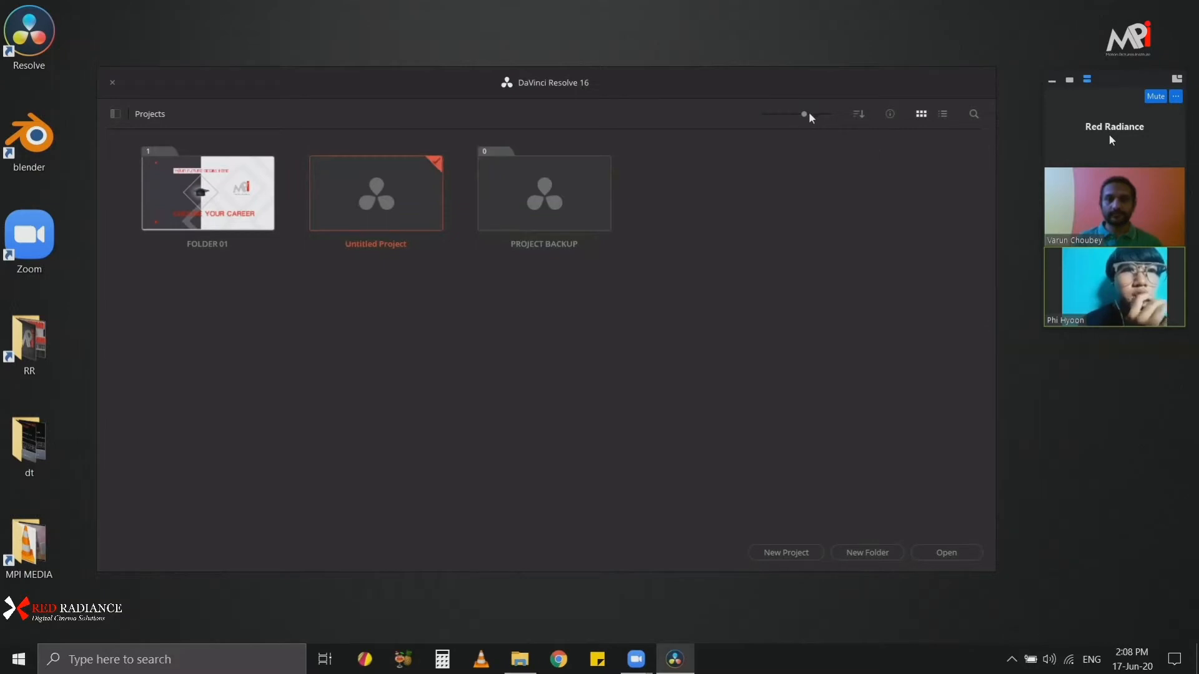
# Step: Enlarge the project thumbnails slightly, and switch the sorting to Name and back to Date Modified
pyautogui.moveTo(808, 113); pyautogui.dragTo(829, 143)
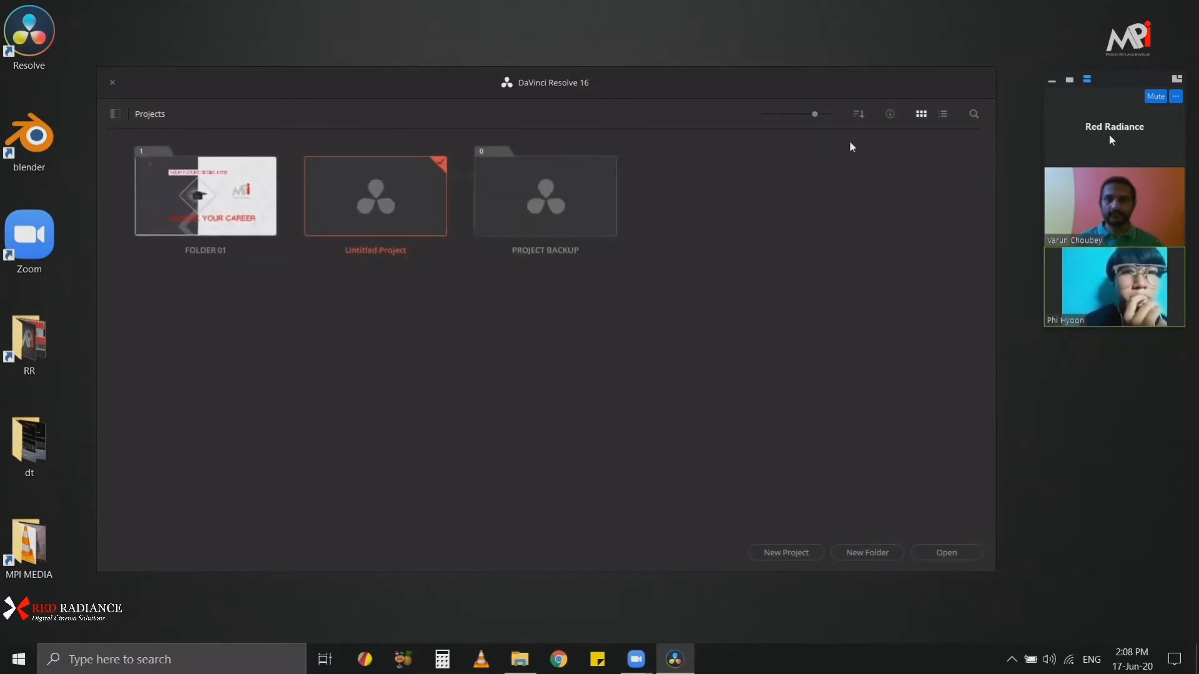
pyautogui.click(859, 114)
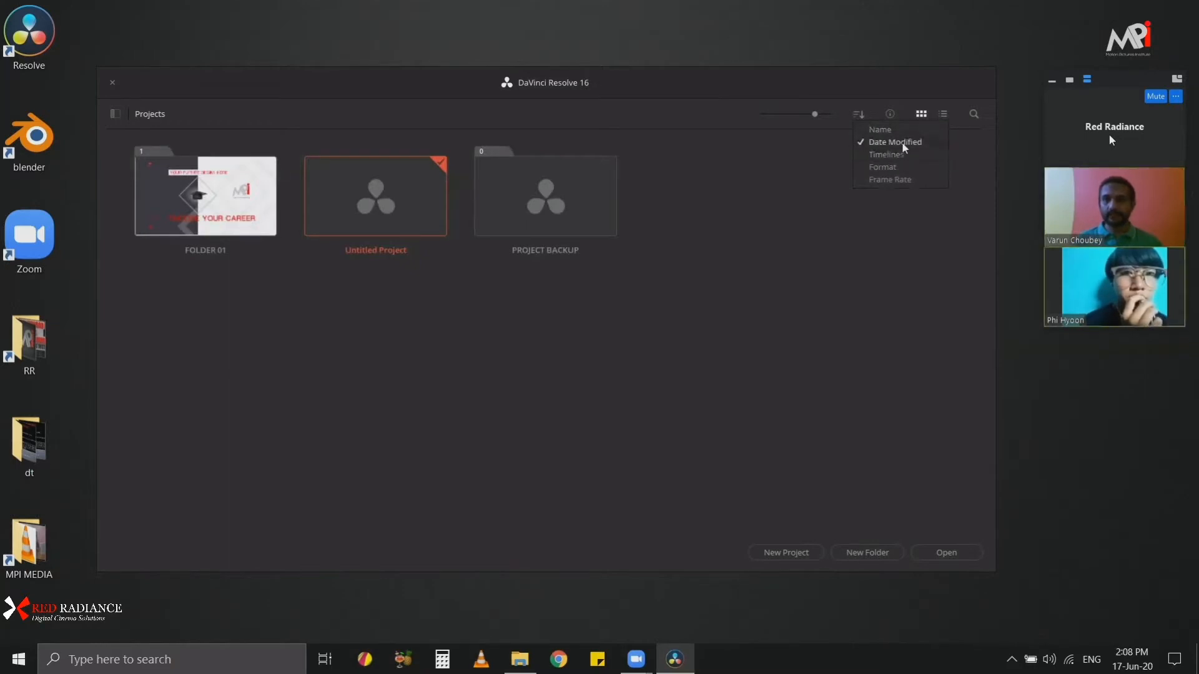
pyautogui.click(794, 239)
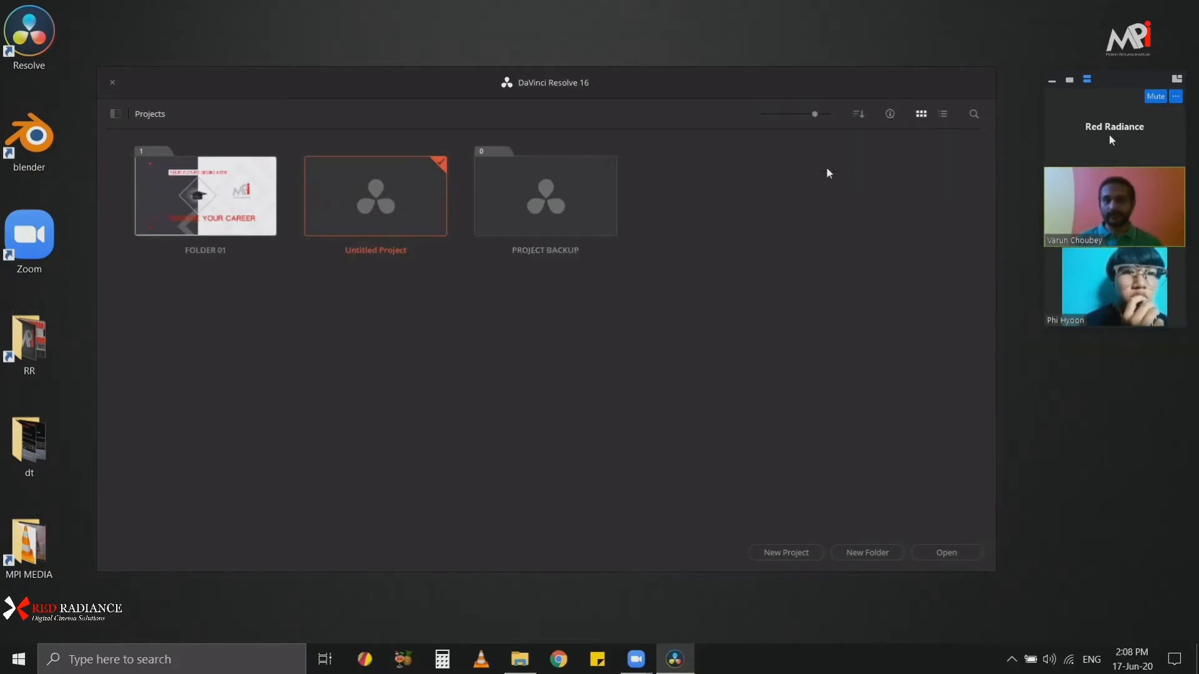
pyautogui.click(858, 114)
pyautogui.click(870, 129)
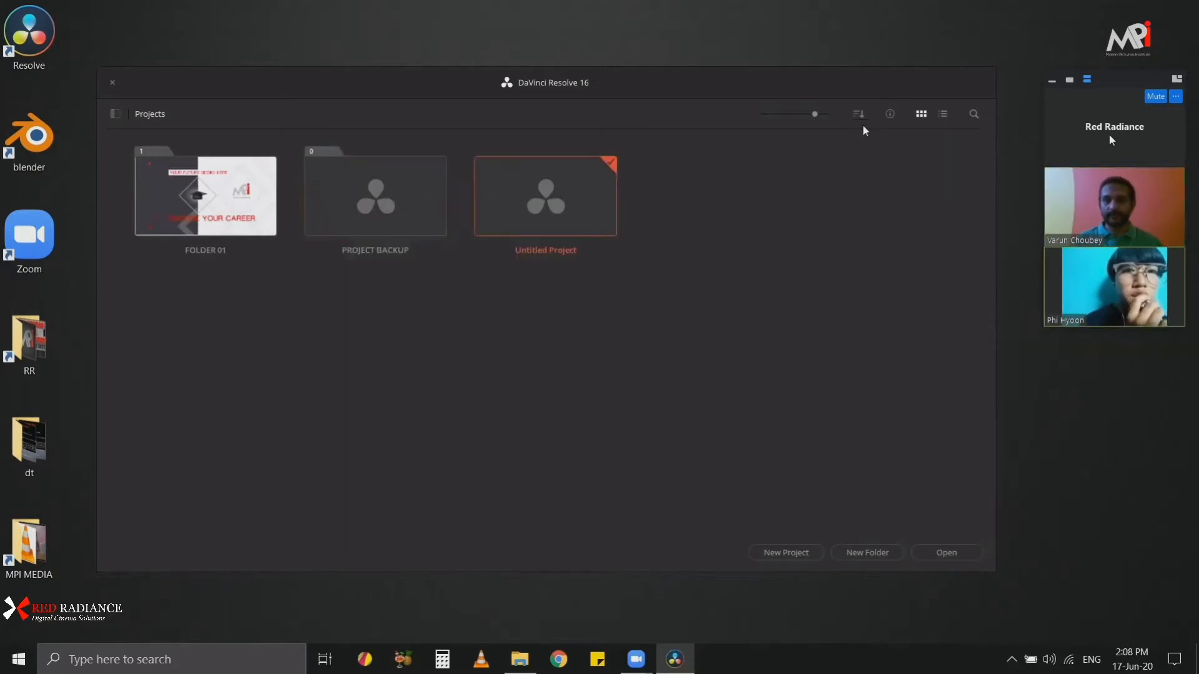
pyautogui.click(859, 116)
pyautogui.click(874, 143)
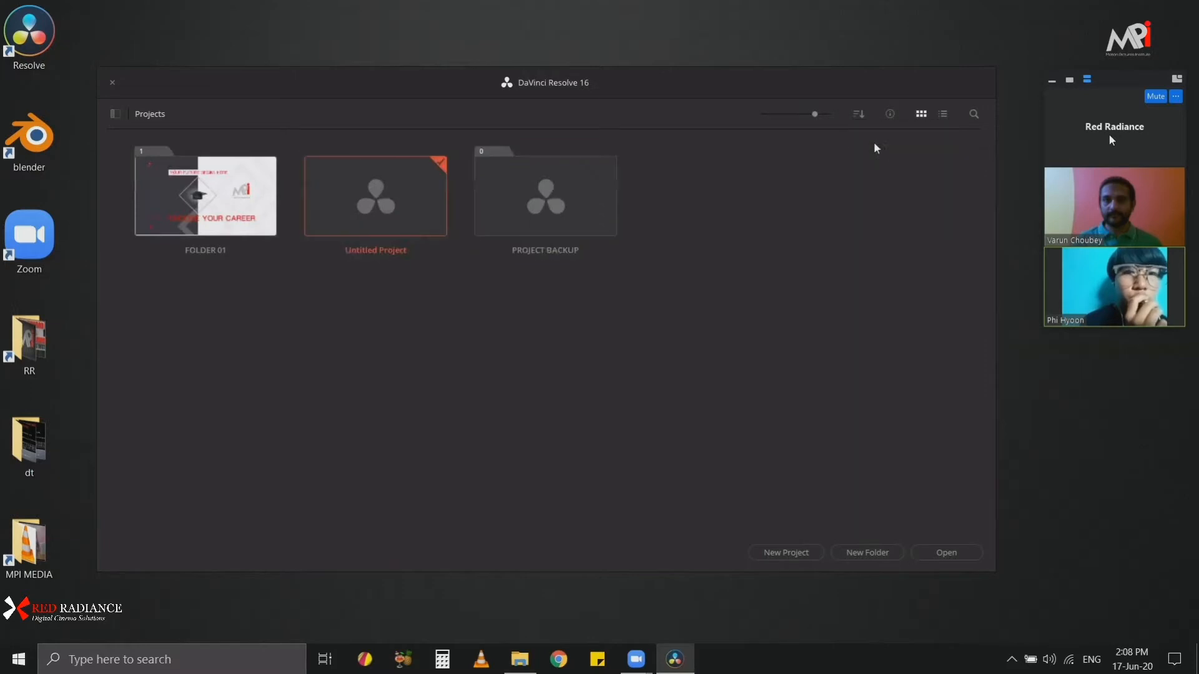
# Step: Show the project information below the thumbnails and check the details of MY FIRST PROJECT in FOLDER 01
pyautogui.click(890, 113)
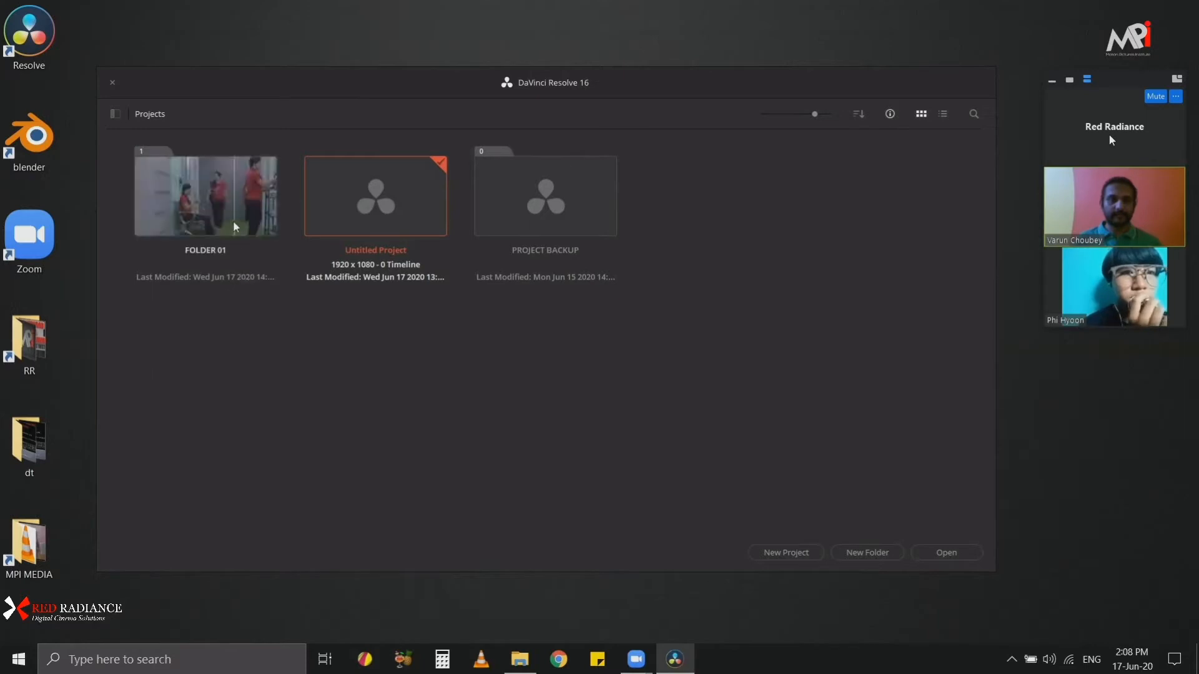
pyautogui.doubleClick(231, 204)
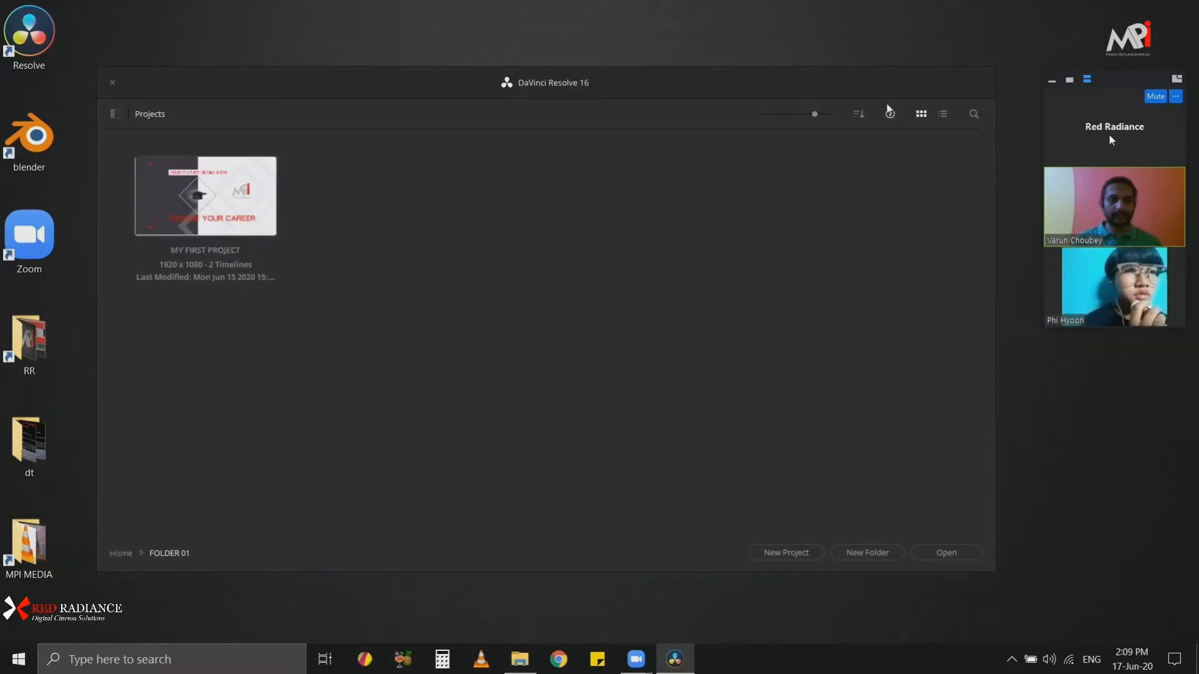
pyautogui.click(125, 552)
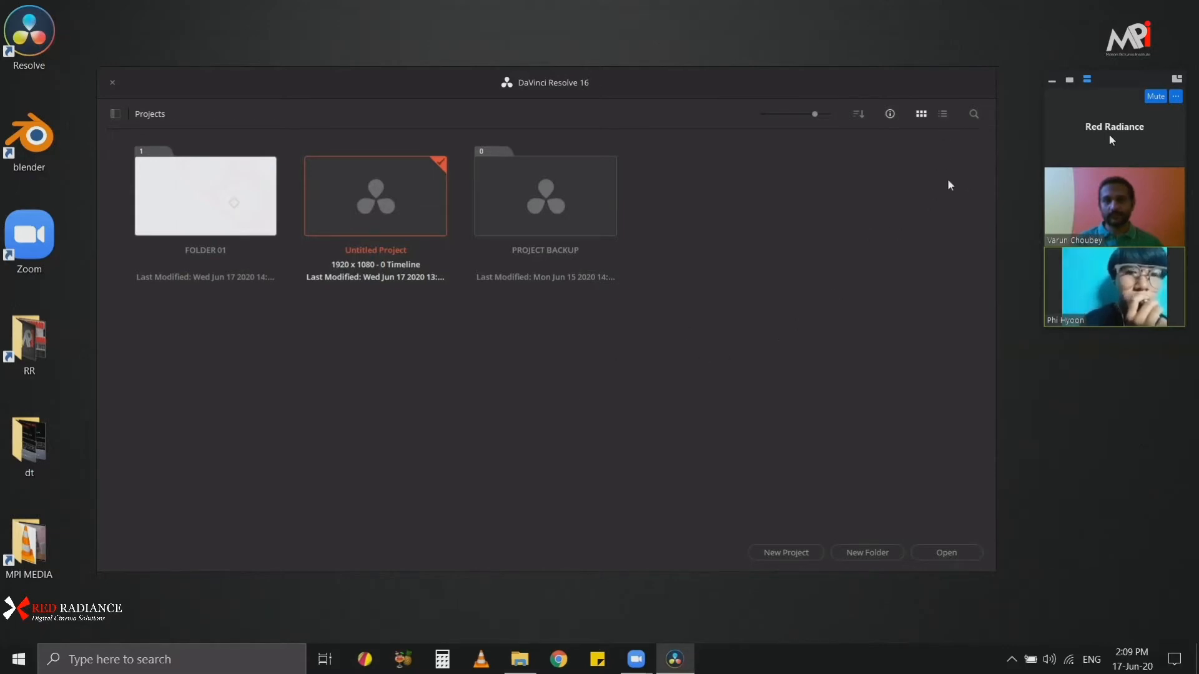
# Step: View the project details in list view and restore the thumbnail view
pyautogui.click(944, 113)
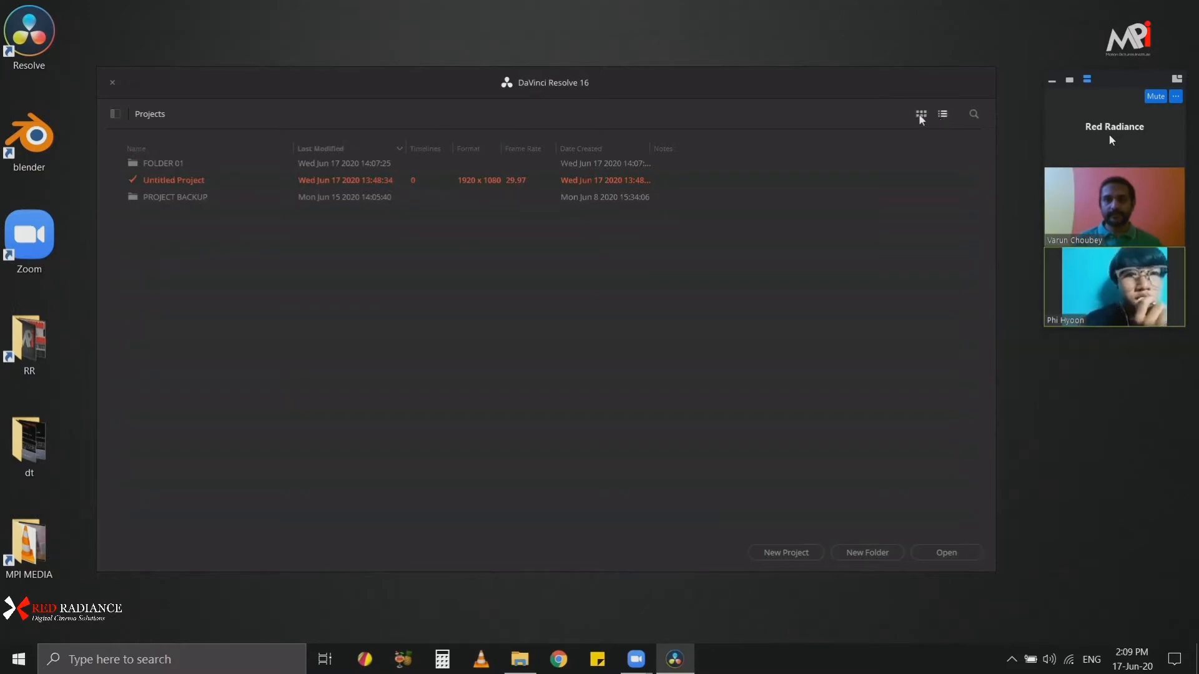
pyautogui.click(921, 116)
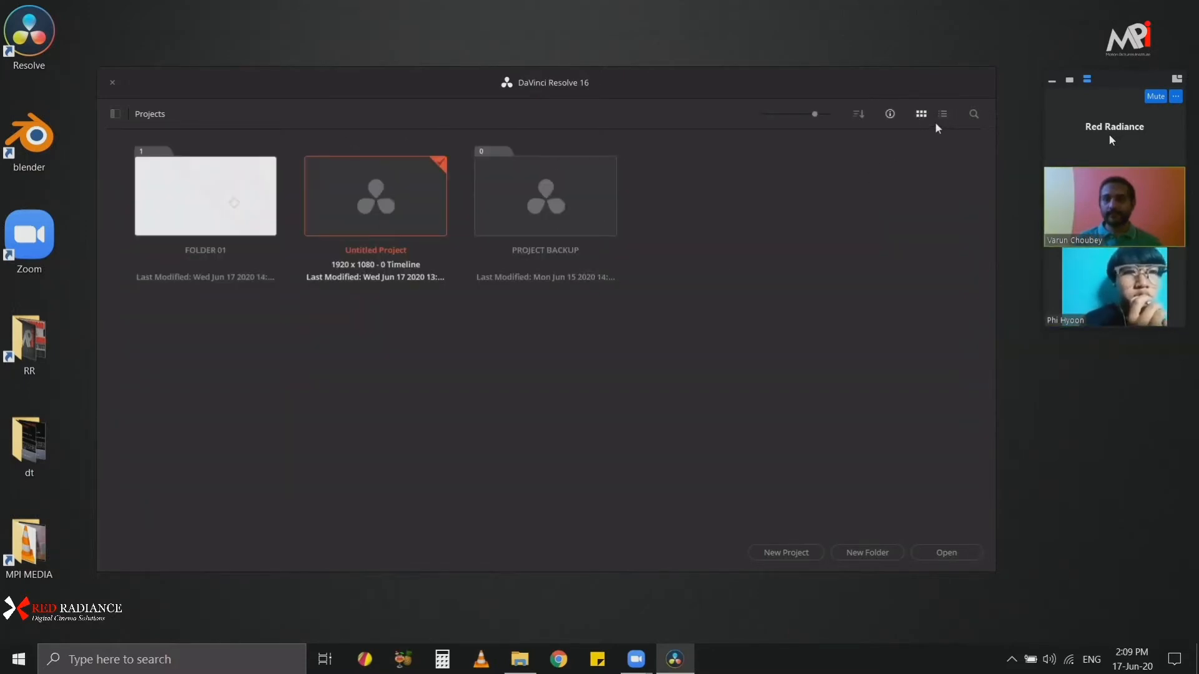
# Step: Widen the Date Created column in list view, review the available column options, and restore the thumbnail view
pyautogui.click(943, 118)
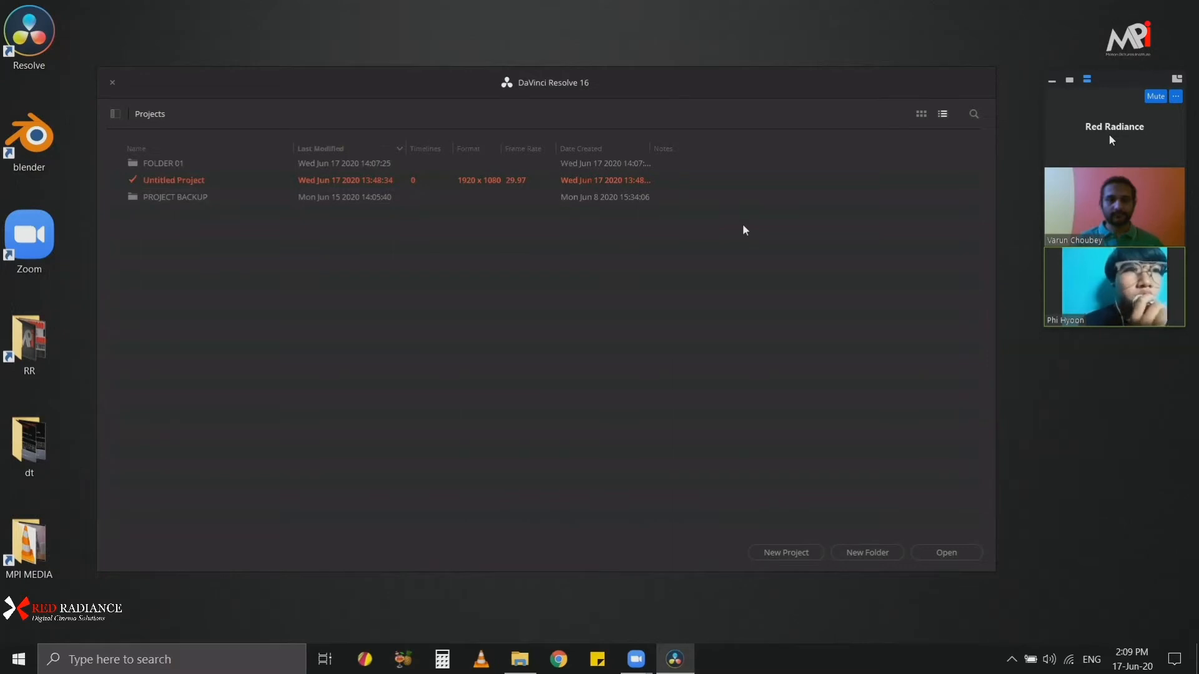
pyautogui.moveTo(652, 148); pyautogui.dragTo(693, 154)
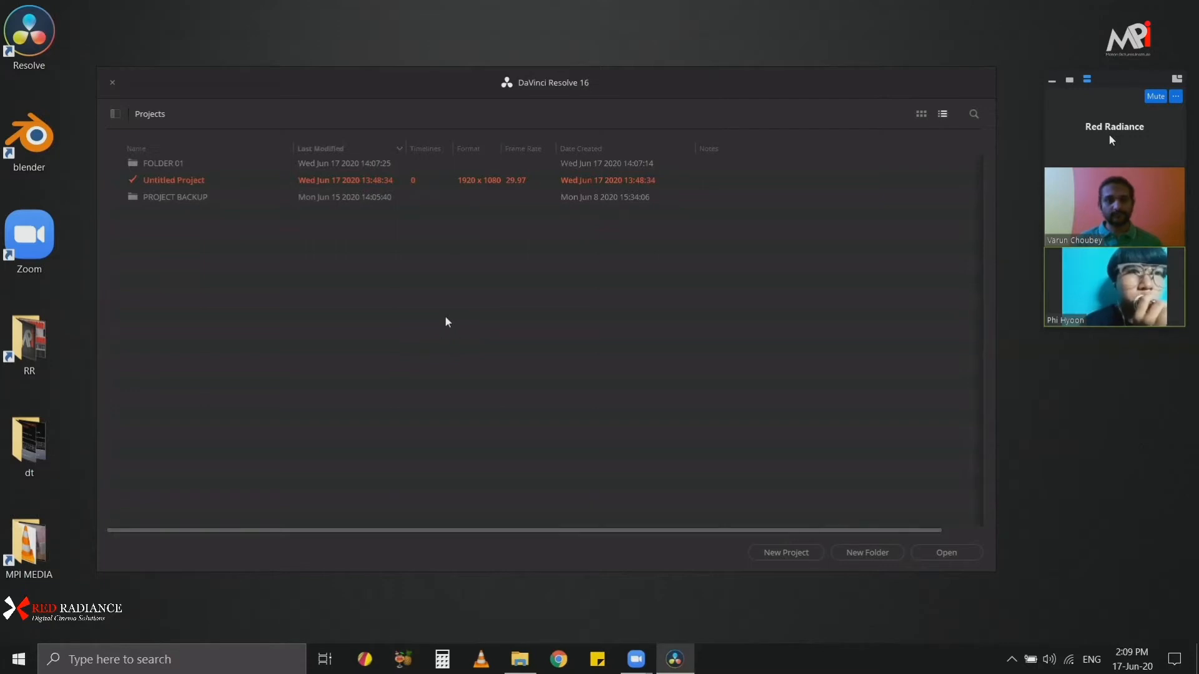
pyautogui.rightClick(764, 147)
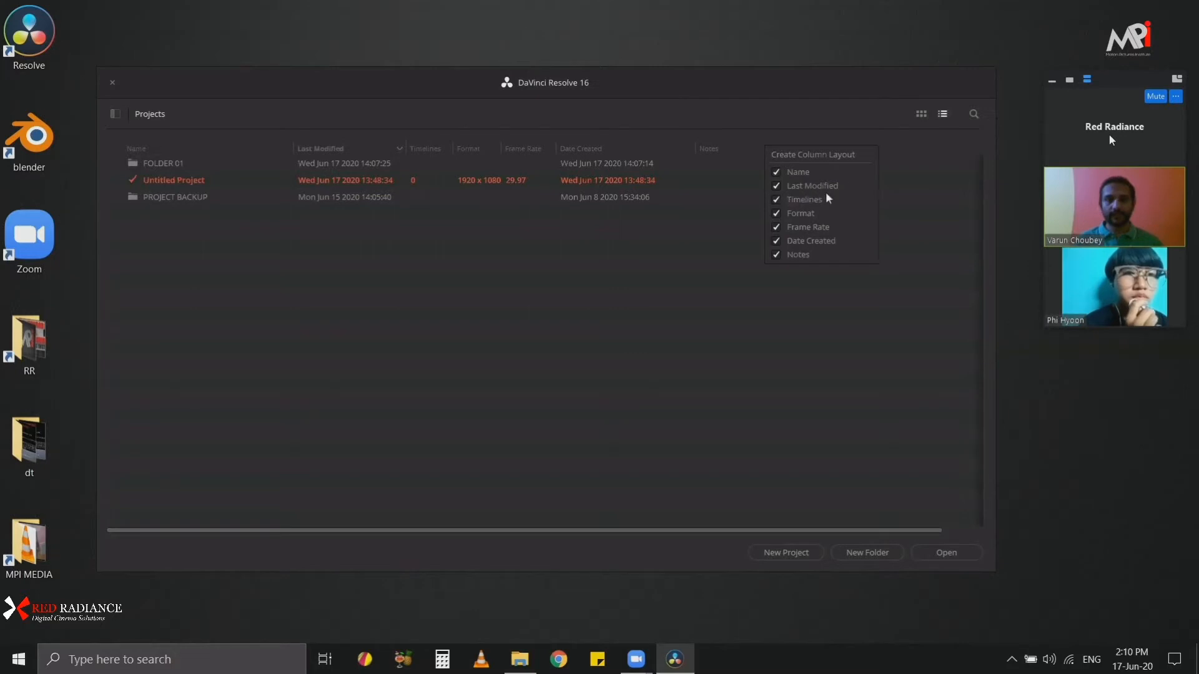
pyautogui.click(790, 279)
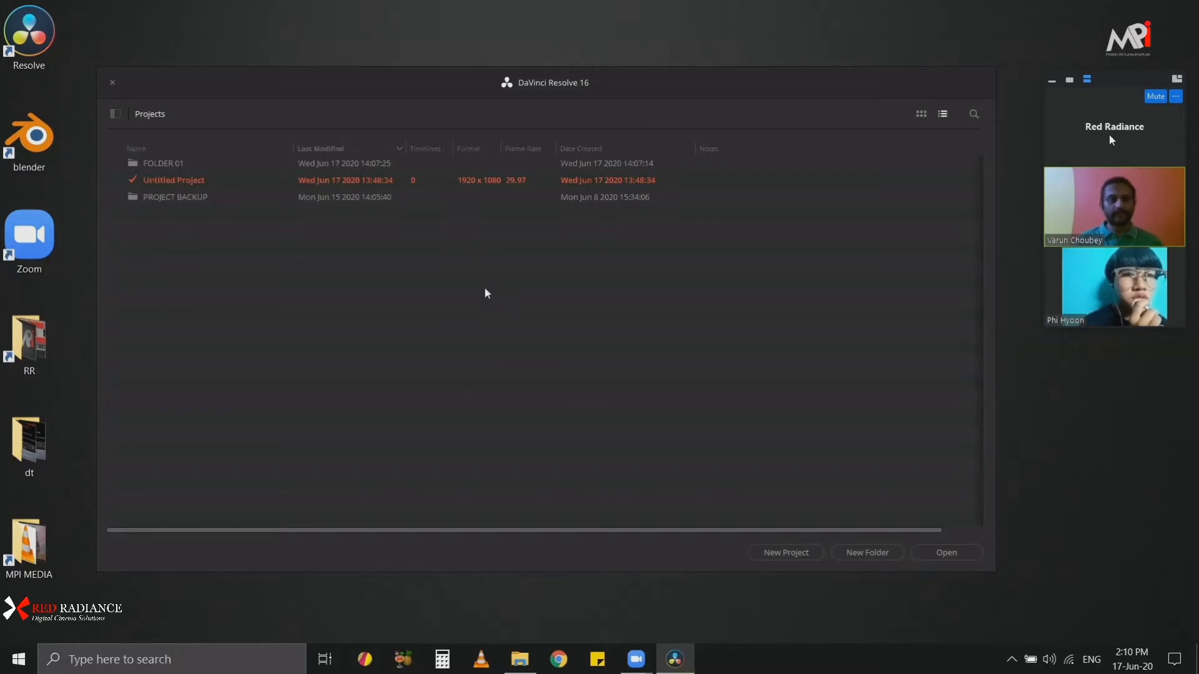
pyautogui.click(919, 113)
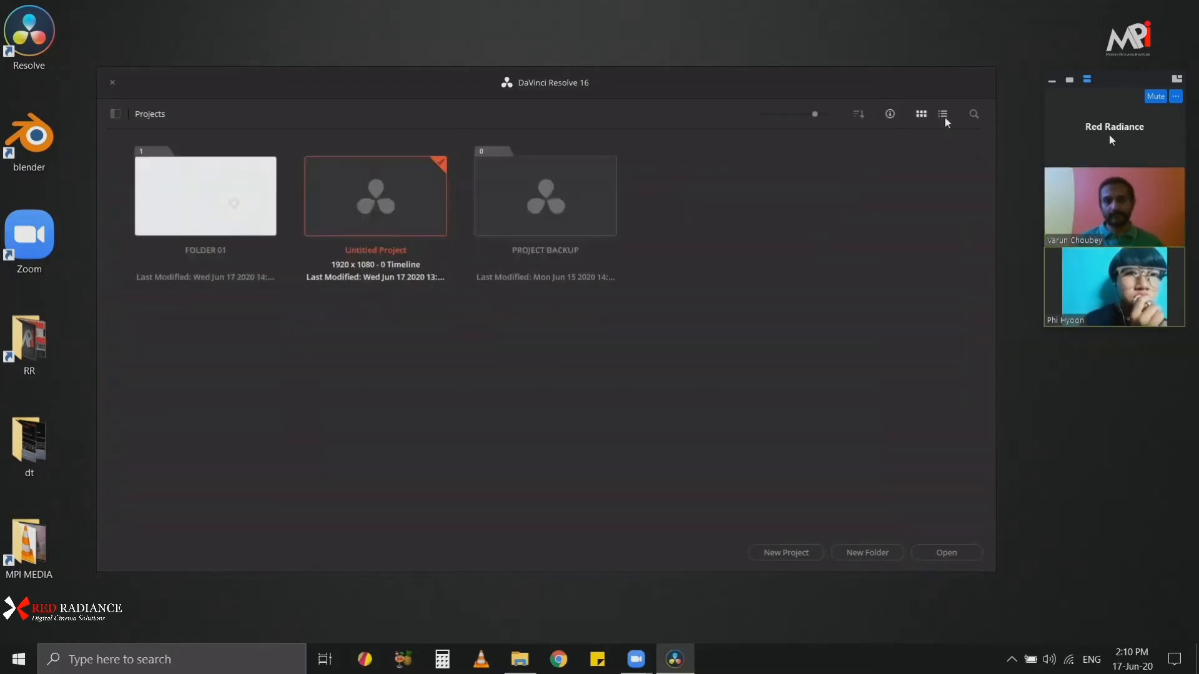
# Step: Examine the contents of FOLDER 01 in list view, and return to the Home level in thumbnail view
pyautogui.click(942, 115)
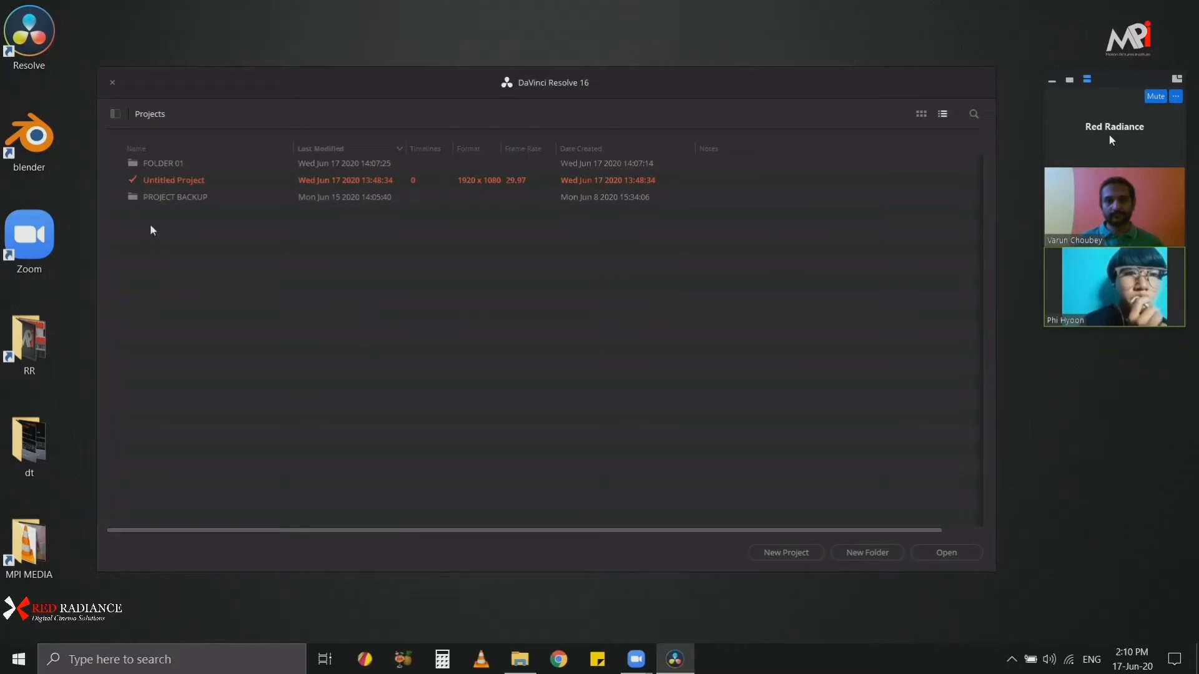
pyautogui.doubleClick(165, 163)
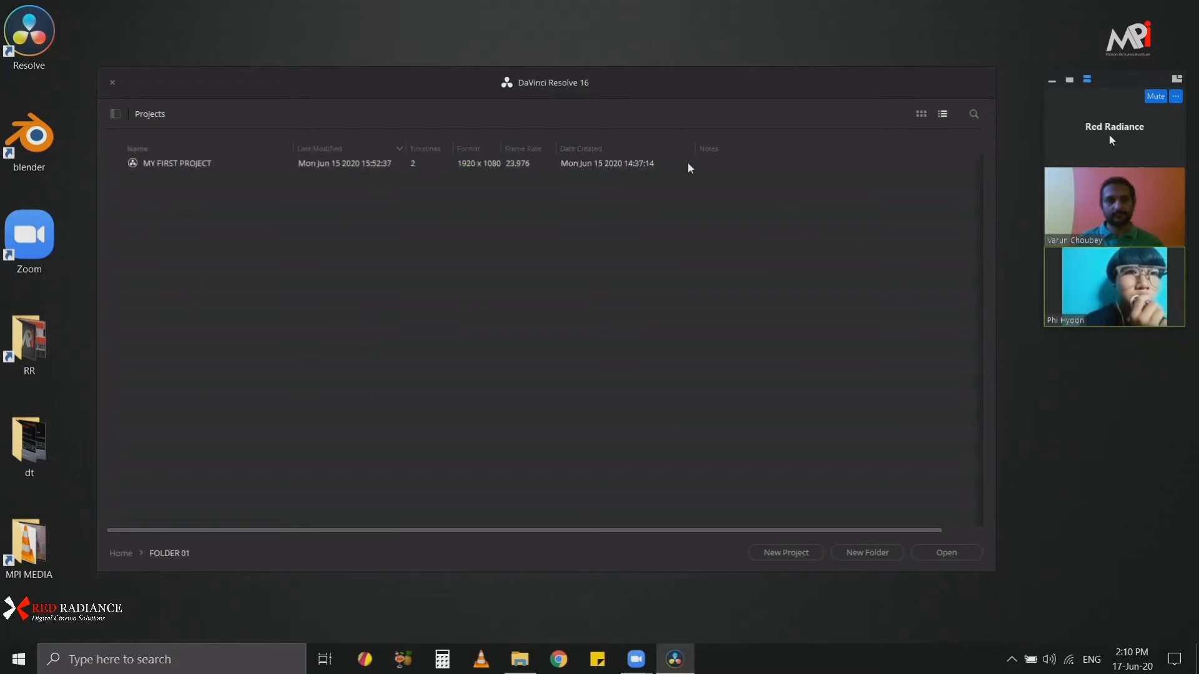
pyautogui.rightClick(768, 150)
pyautogui.click(703, 251)
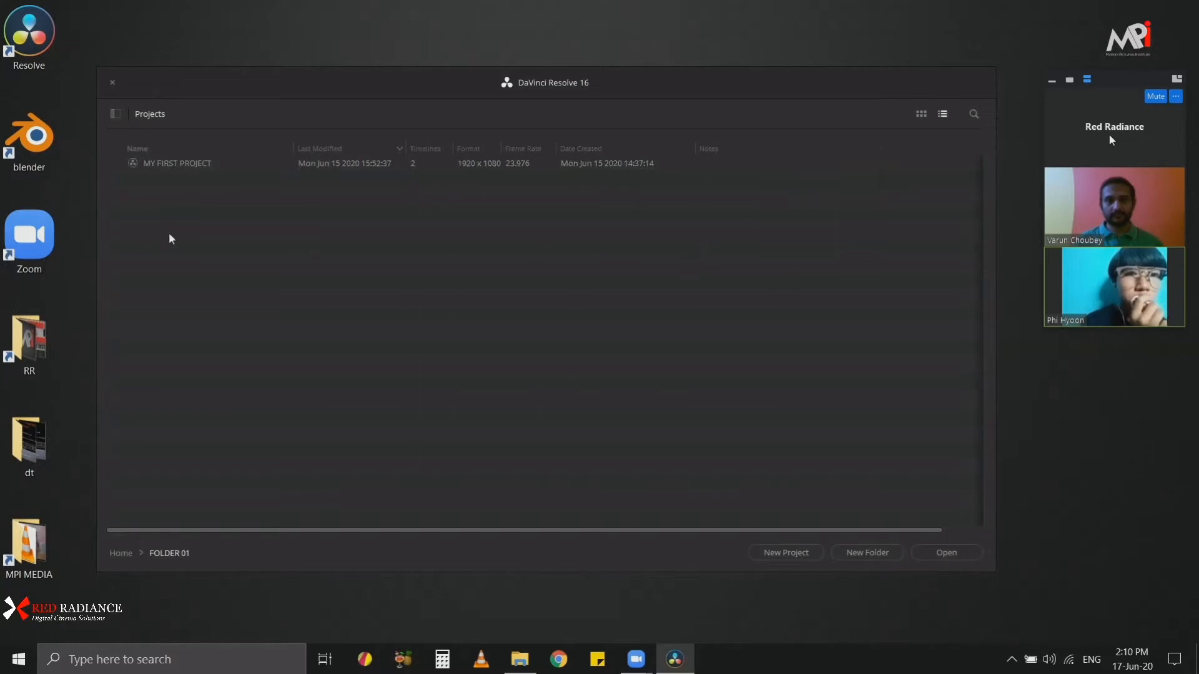
pyautogui.click(921, 115)
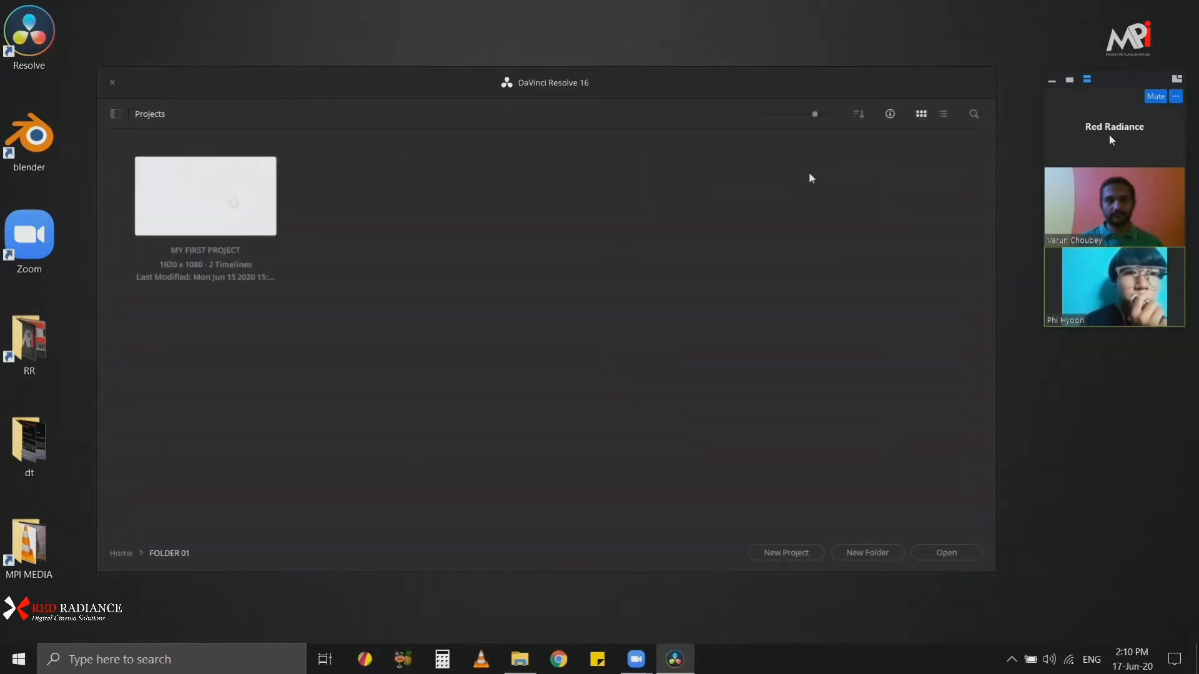
pyautogui.click(120, 553)
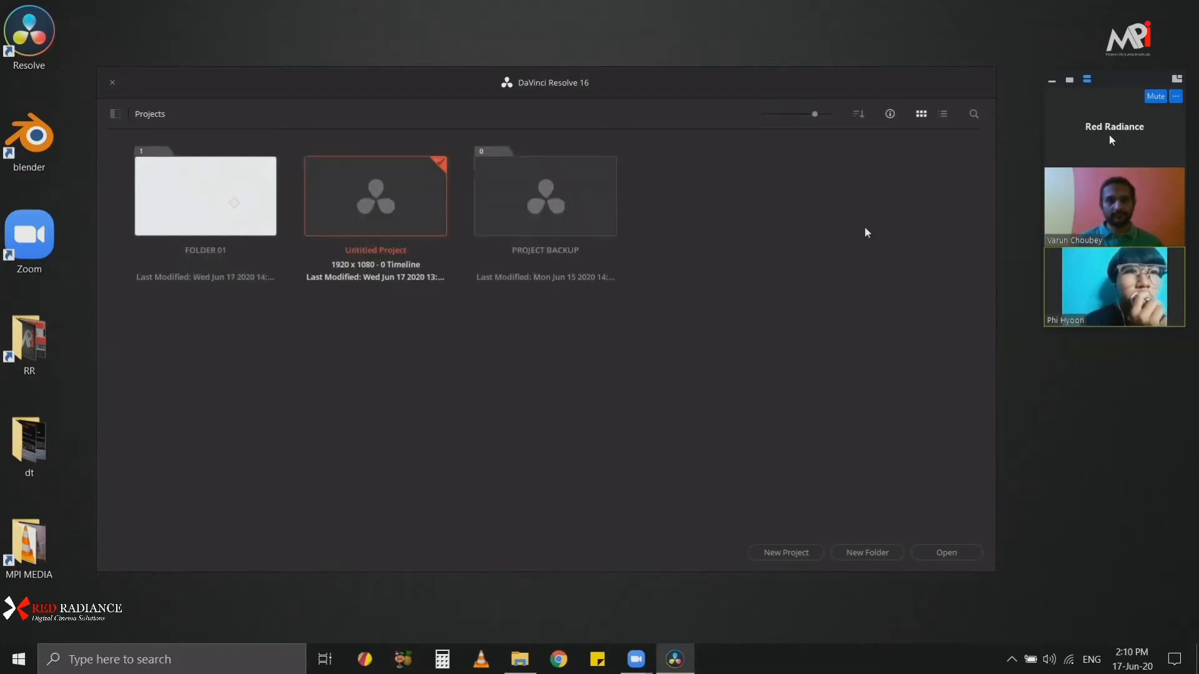
# Step: Compare the list view with the thumbnail view for the projects at the Home level
pyautogui.click(942, 116)
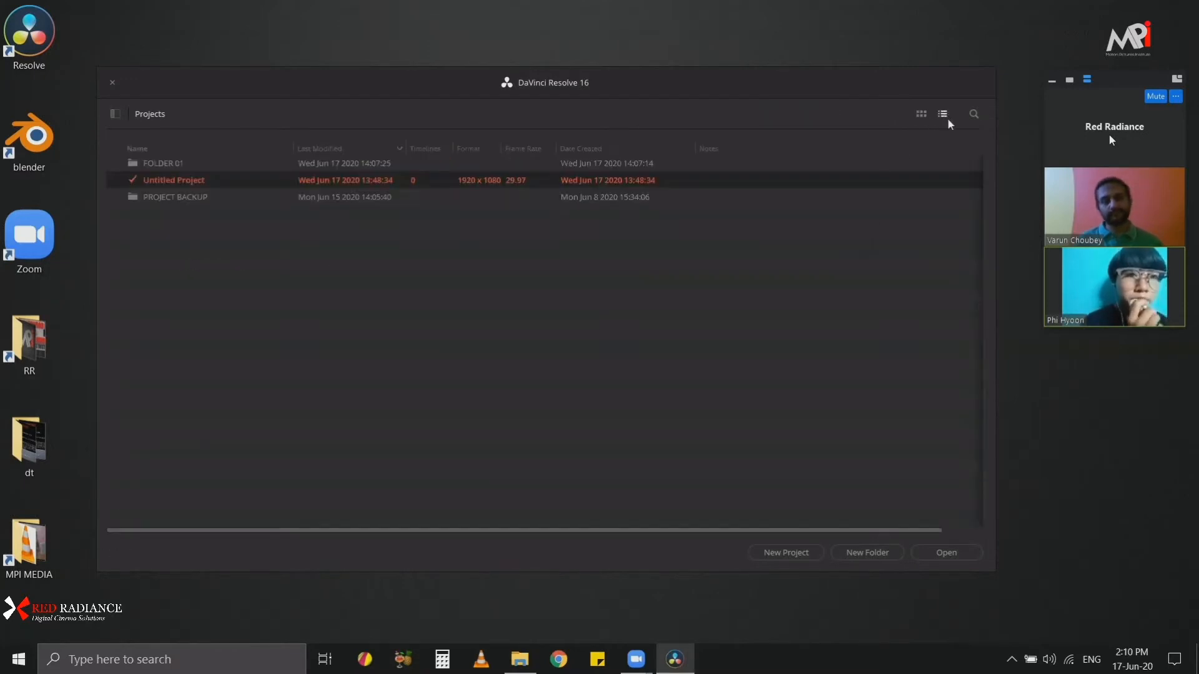
pyautogui.click(922, 114)
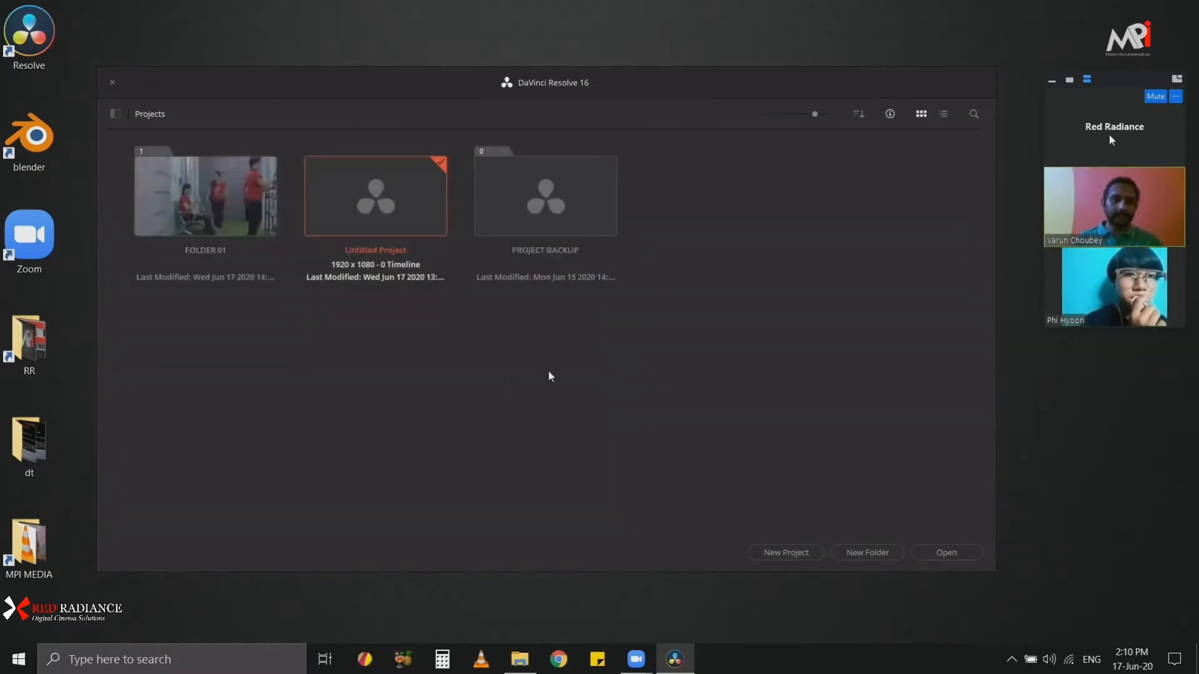
pyautogui.moveTo(671, 382); pyautogui.dragTo(125, 139)
pyautogui.click(363, 374)
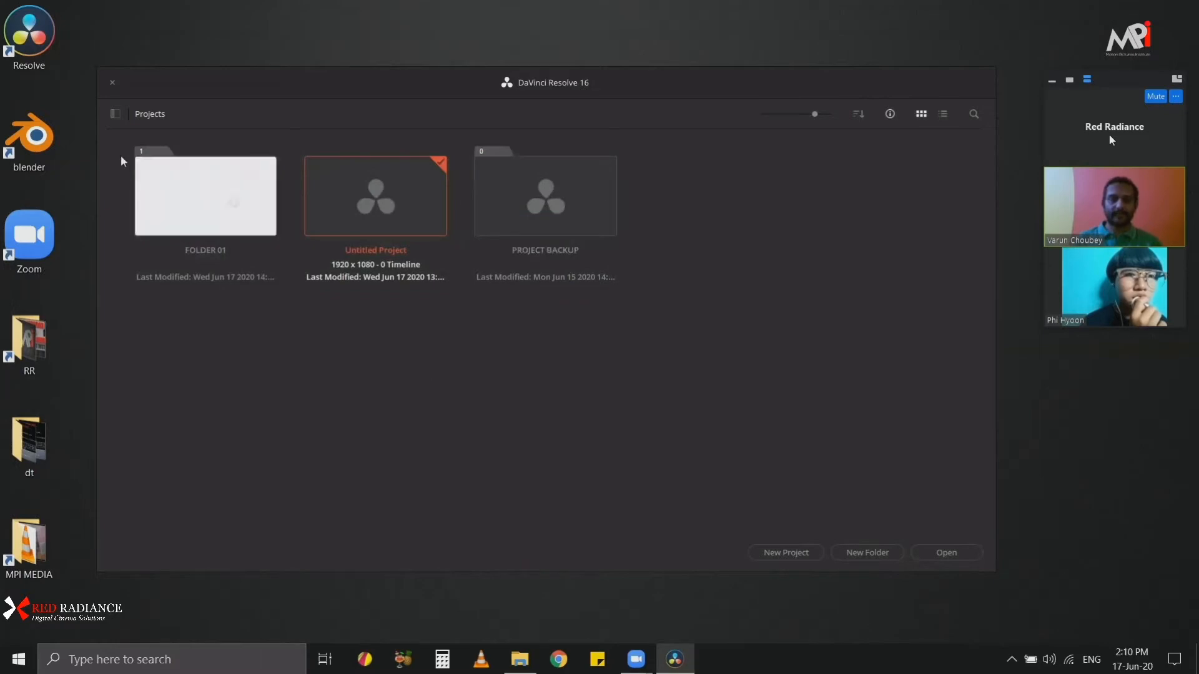
# Step: Show the database list with the status and location details of the Local Database
pyautogui.click(115, 113)
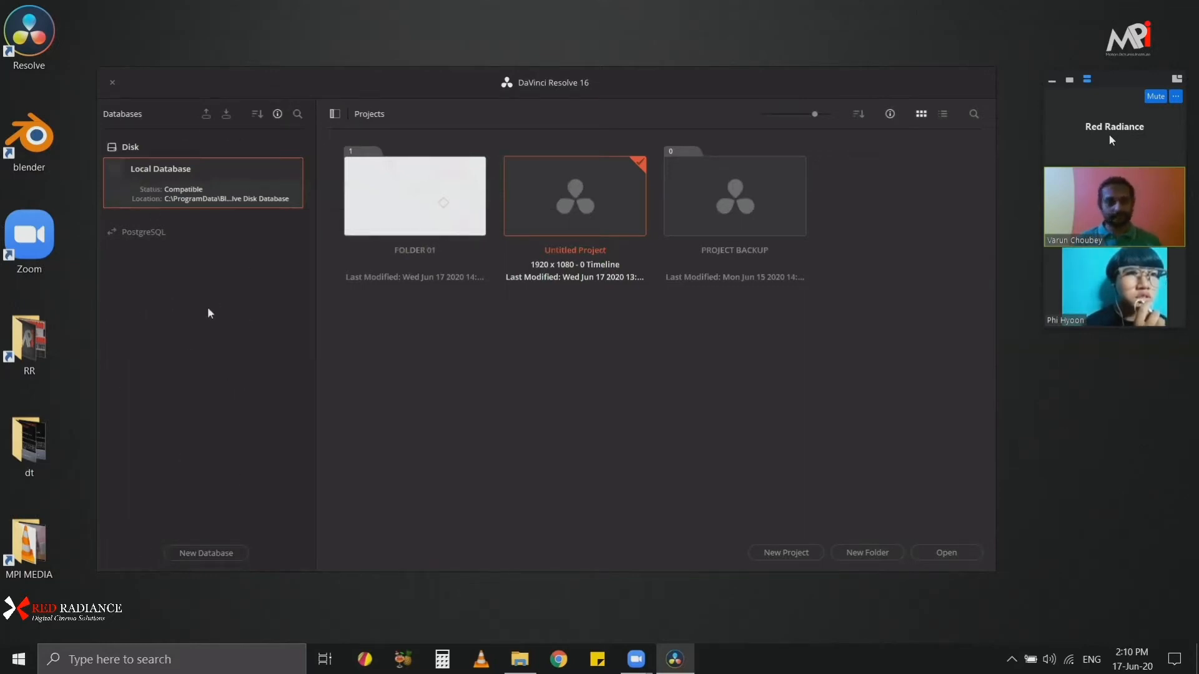
pyautogui.click(277, 113)
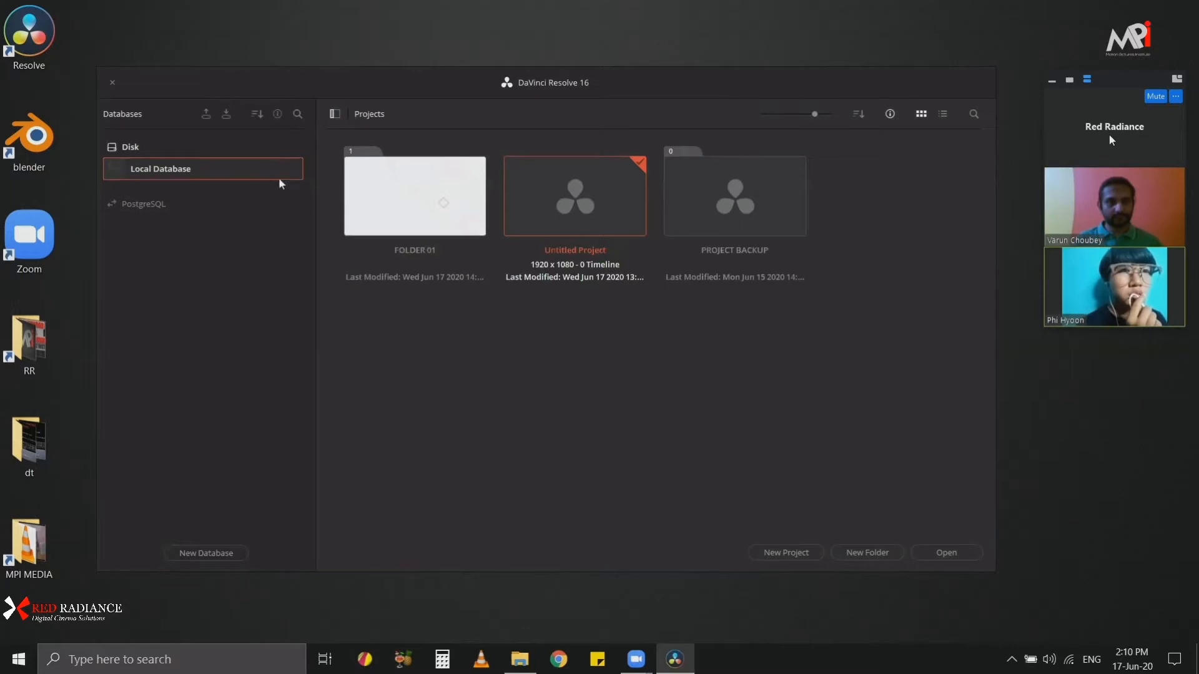
pyautogui.click(335, 114)
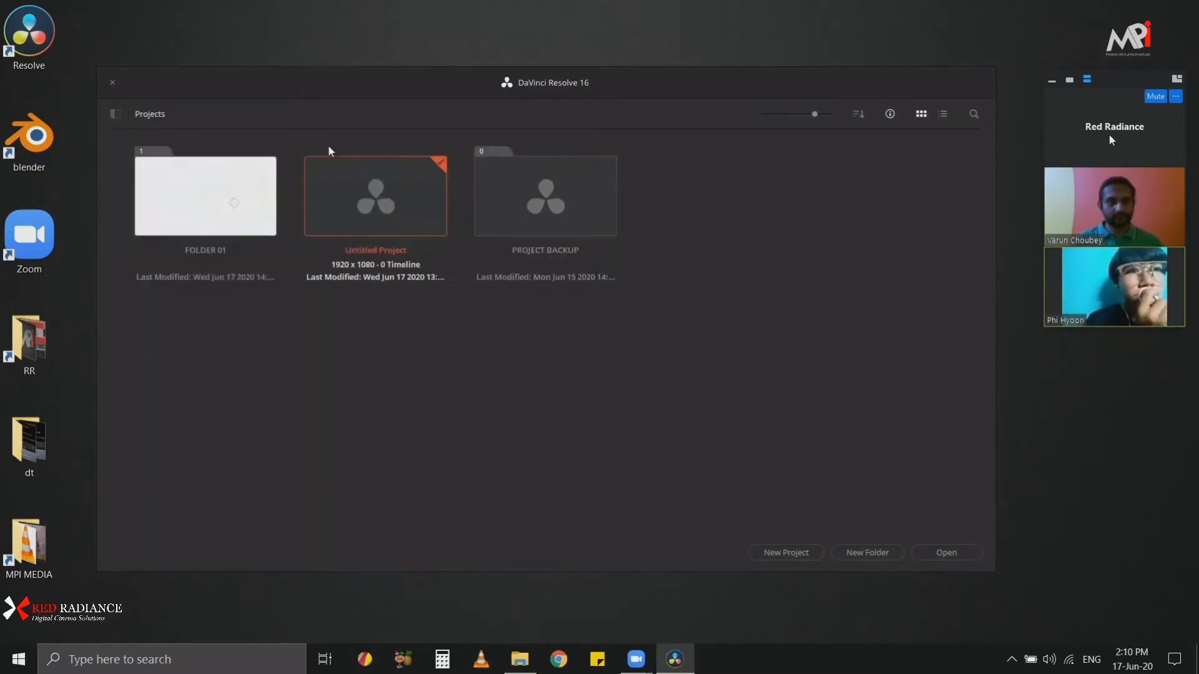
pyautogui.click(115, 114)
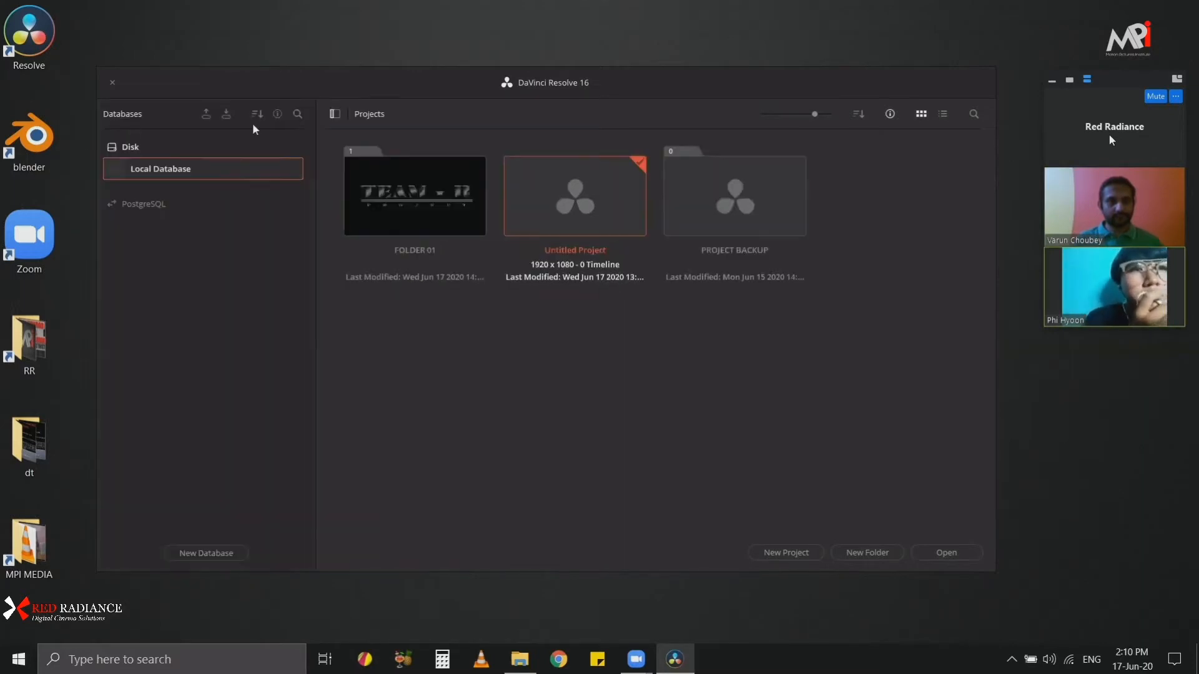
pyautogui.click(334, 114)
pyautogui.click(115, 114)
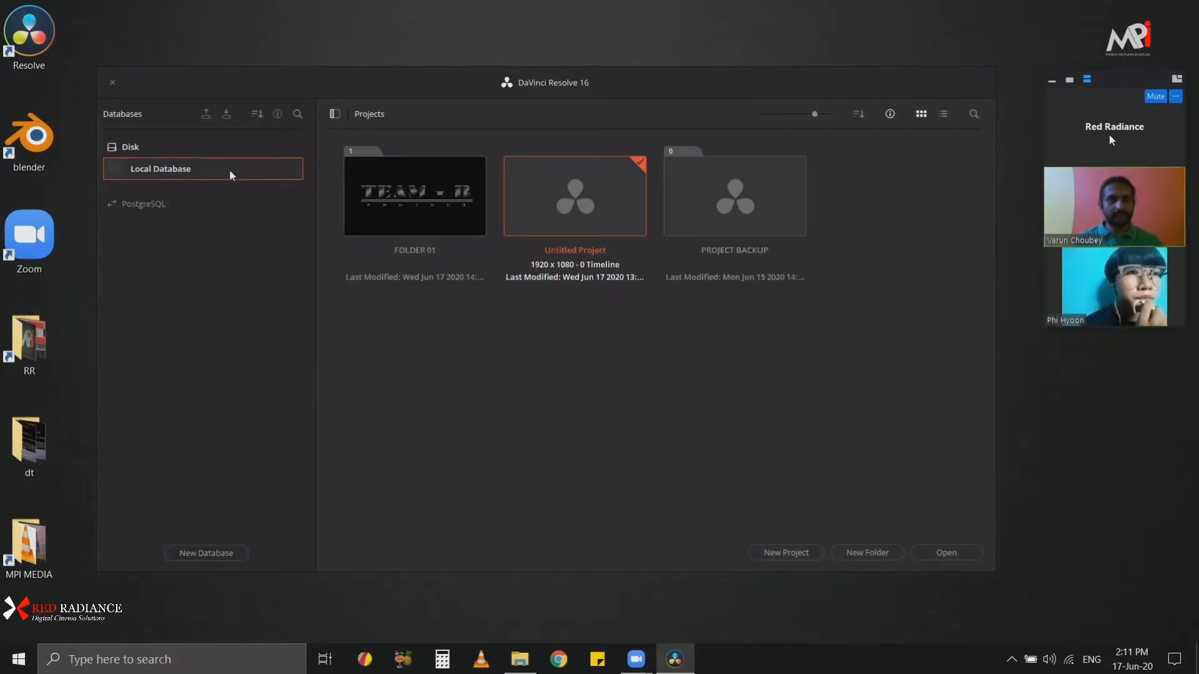
pyautogui.click(278, 113)
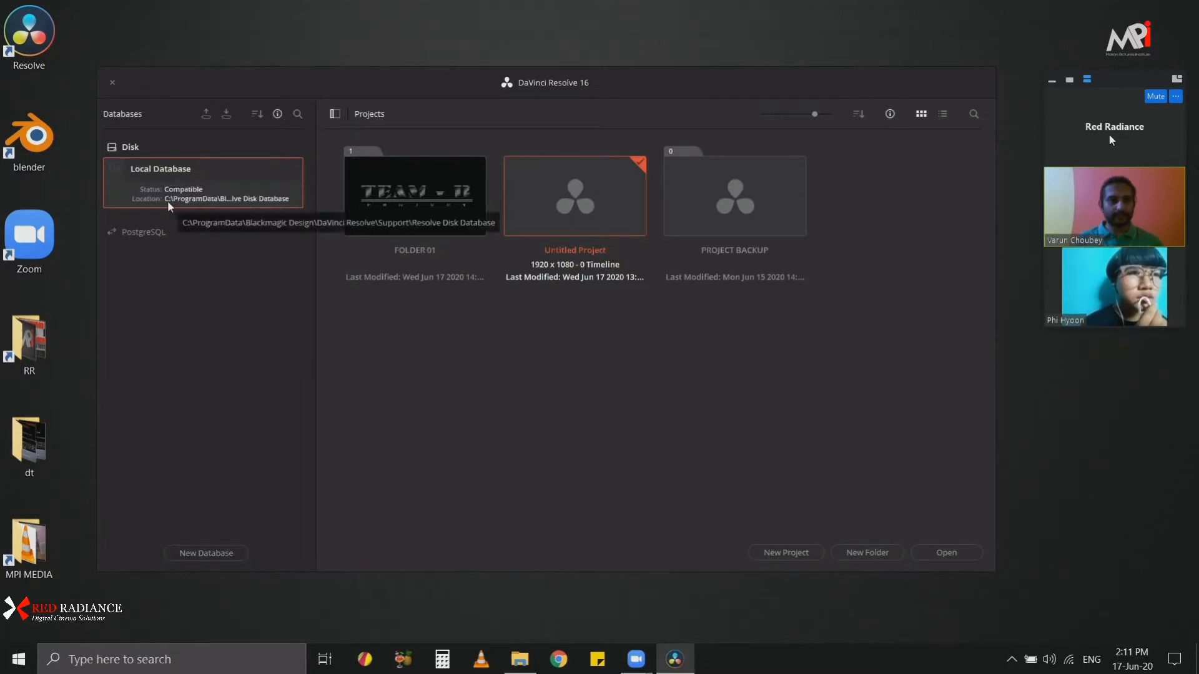
# Step: Open the Local Database's file location, look at its Resolve Projects folder, and close the File Explorer window
pyautogui.rightClick(254, 182)
pyautogui.click(293, 193)
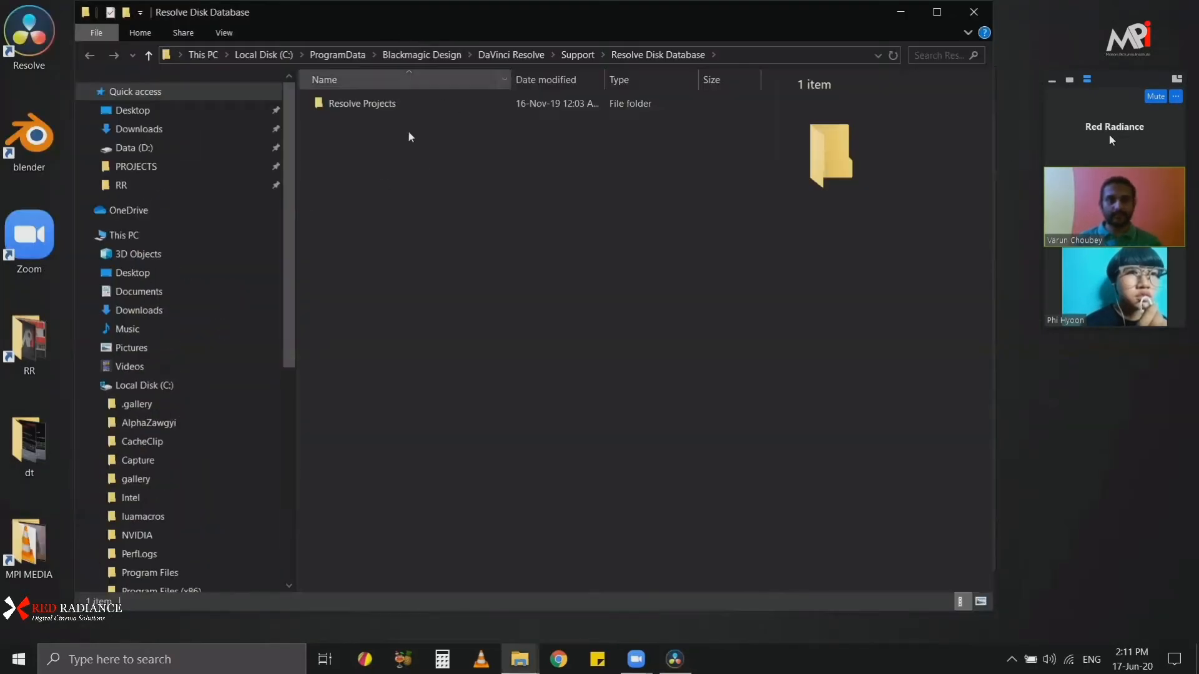
pyautogui.moveTo(399, 135); pyautogui.dragTo(316, 100)
pyautogui.click(397, 195)
pyautogui.moveTo(407, 167); pyautogui.dragTo(338, 100)
pyautogui.click(529, 155)
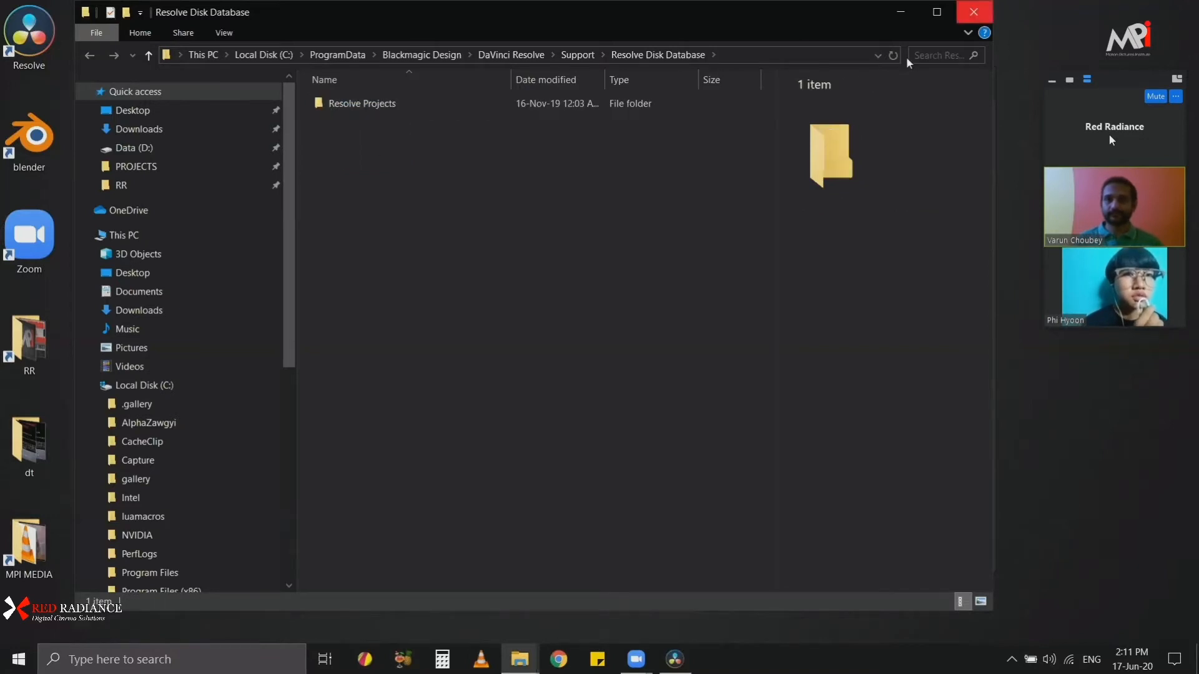
pyautogui.click(973, 12)
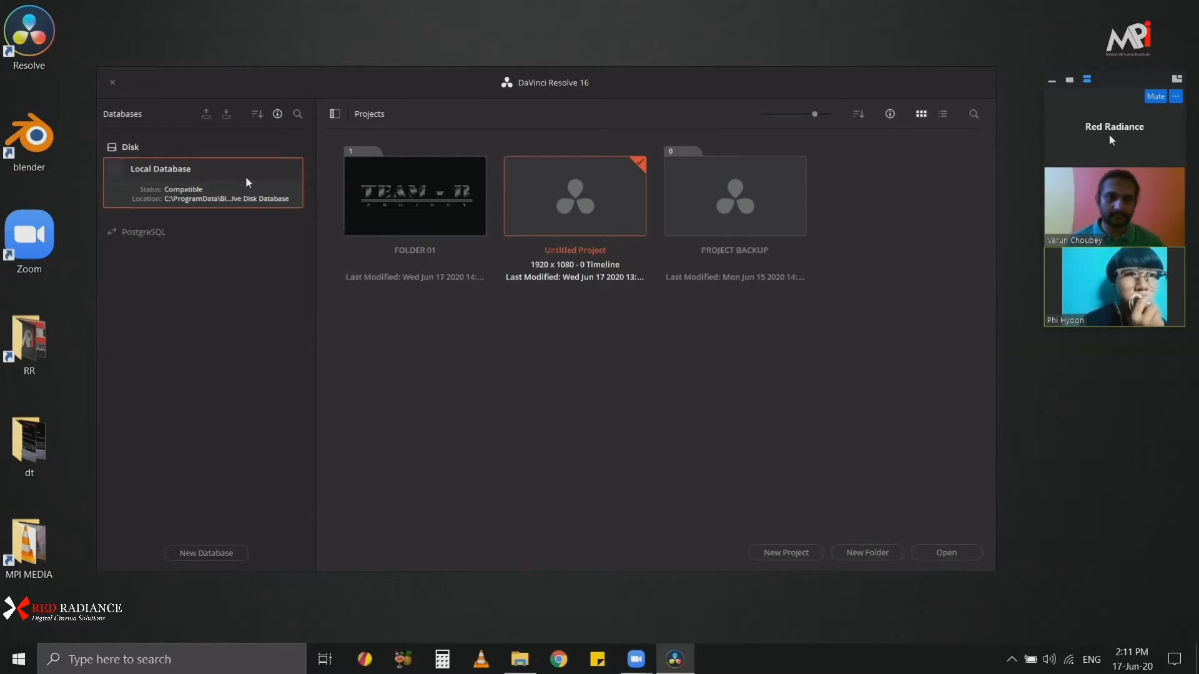
# Step: Reopen the Local Database's file location, select the Resolve Projects folder to check its details, and close the window
pyautogui.rightClick(268, 192)
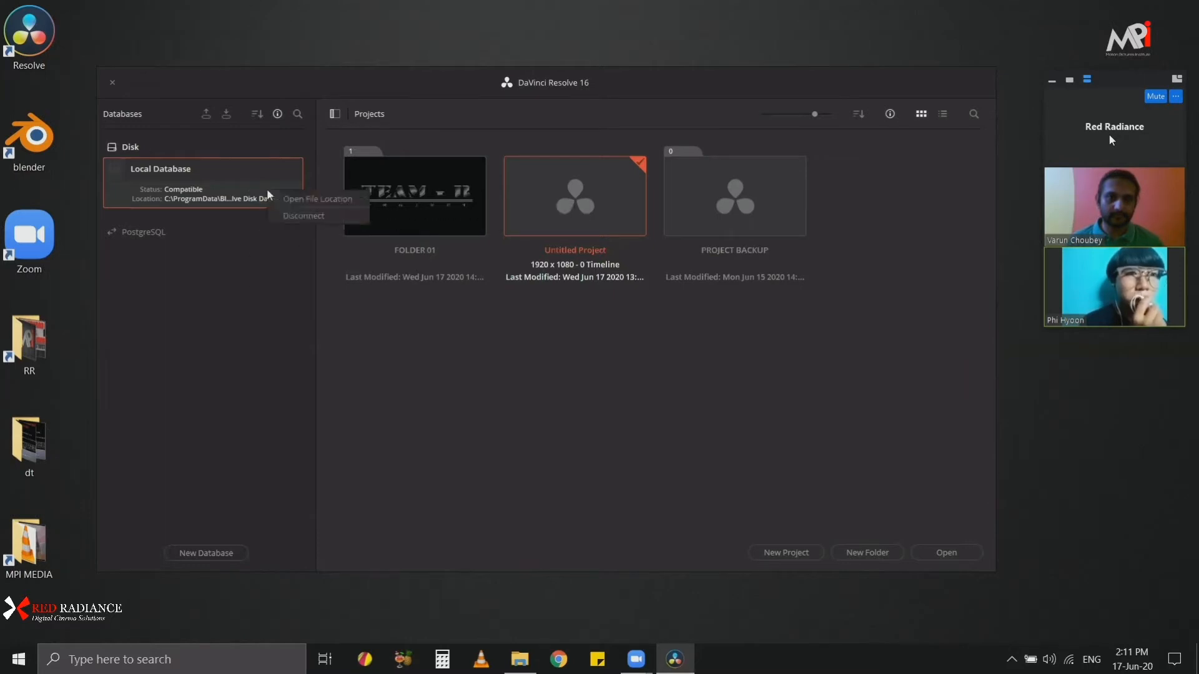
pyautogui.click(323, 196)
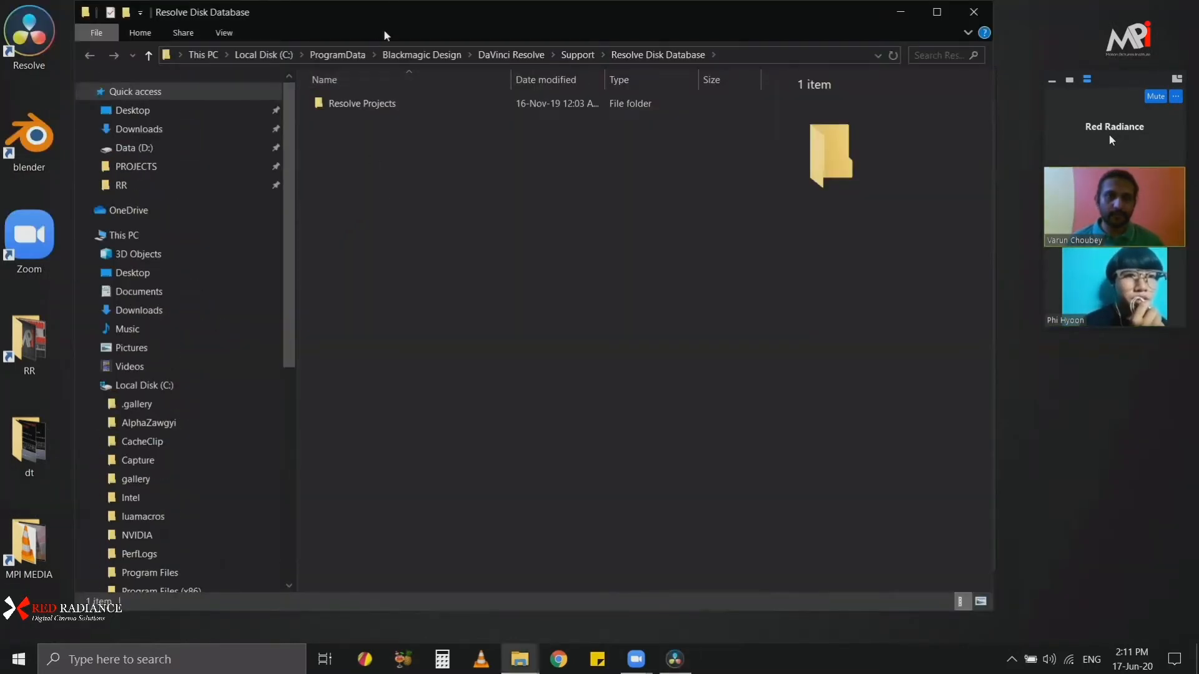
pyautogui.moveTo(384, 31); pyautogui.dragTo(455, 83)
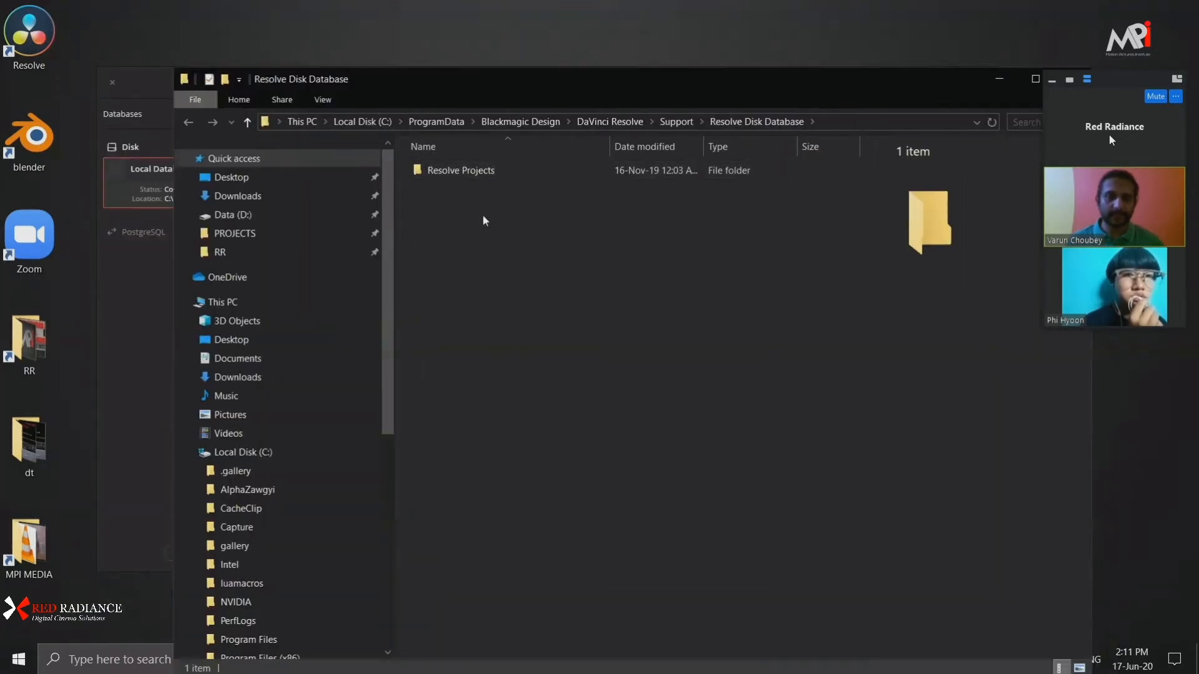
pyautogui.click(474, 171)
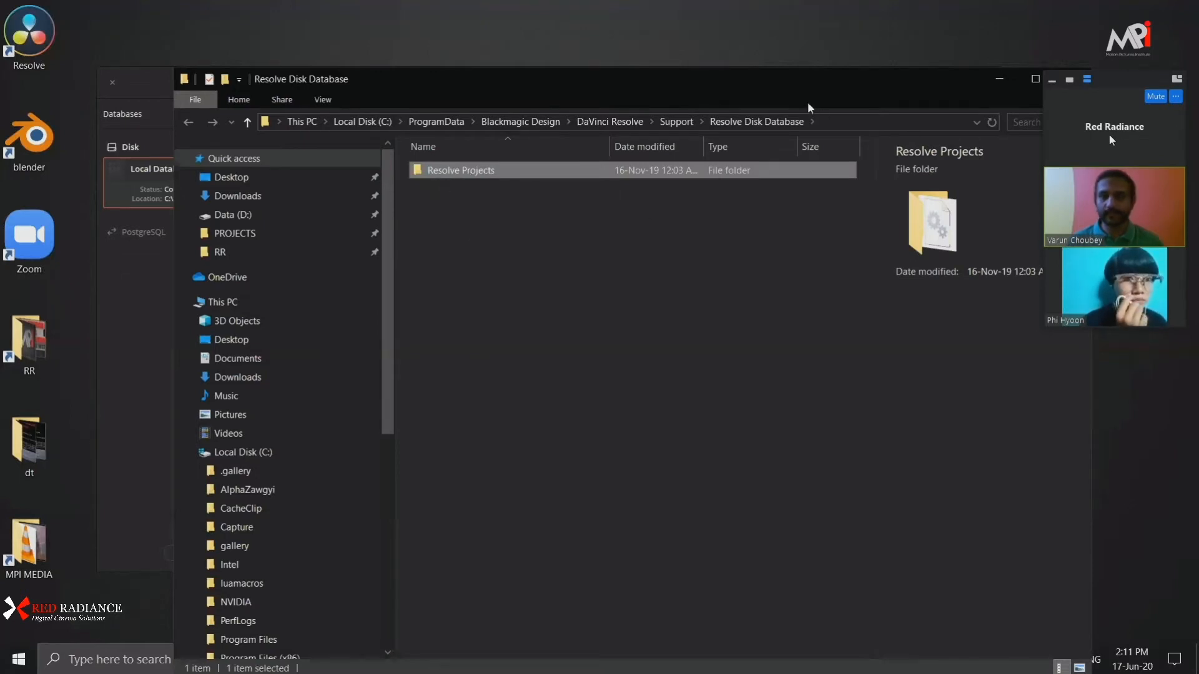
pyautogui.moveTo(676, 82); pyautogui.dragTo(458, 109)
pyautogui.click(849, 107)
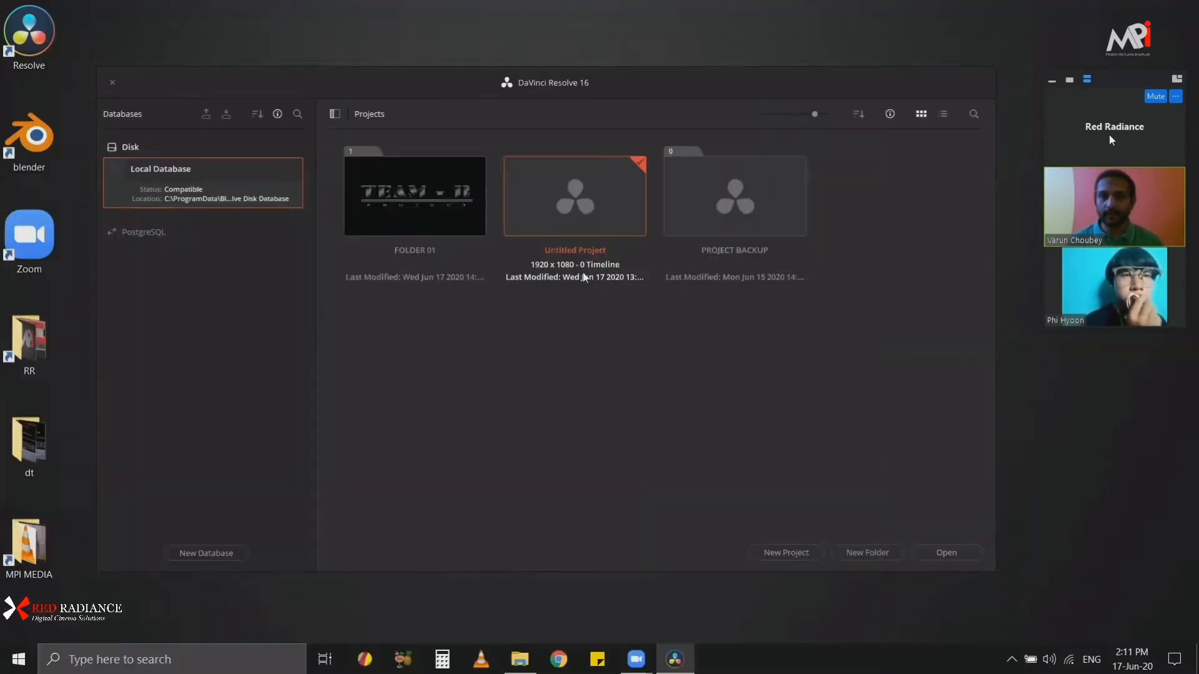
# Step: Hide the database list and review the commands available for FOLDER 01 and the Untitled Project
pyautogui.click(335, 114)
pyautogui.rightClick(236, 197)
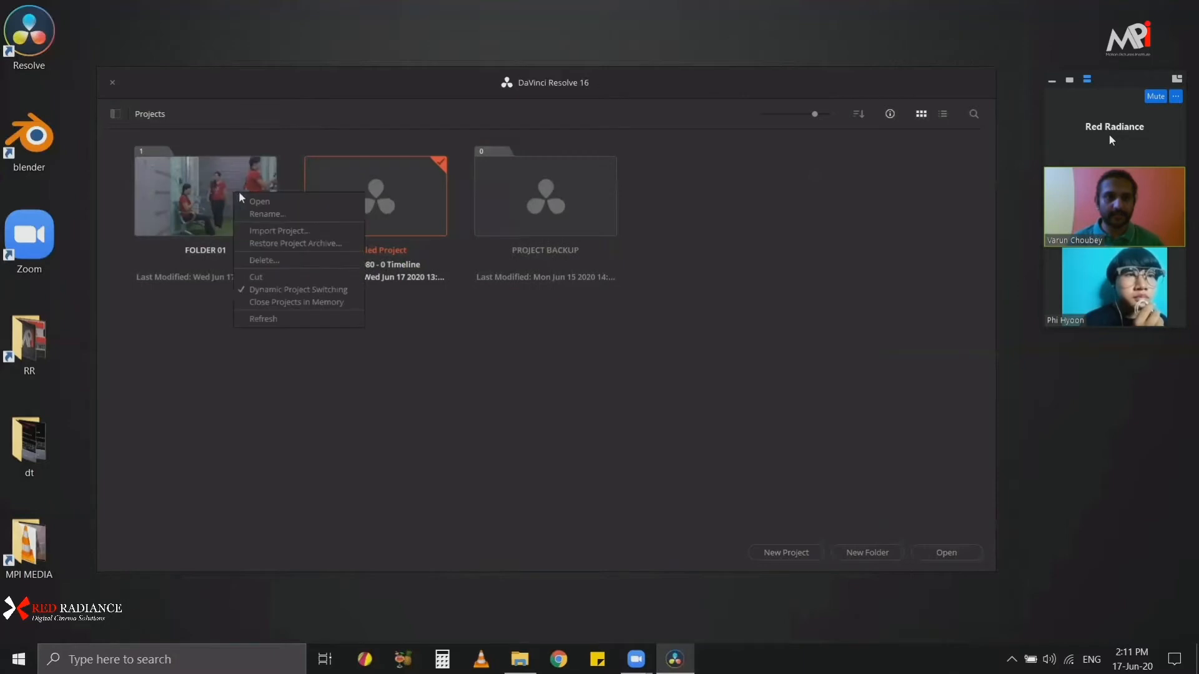
pyautogui.click(385, 407)
pyautogui.rightClick(394, 201)
# Step: Open FOLDER 01 and review the export, archive and backup commands available for MY FIRST PROJECT
pyautogui.doubleClick(203, 203)
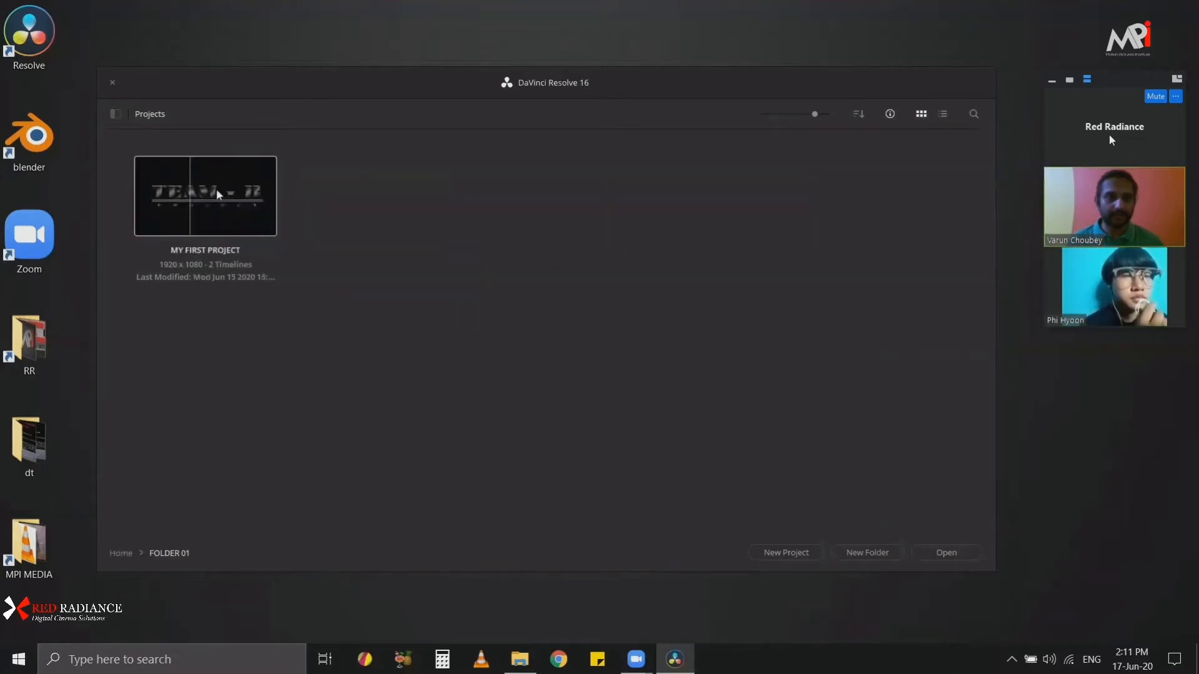
pyautogui.rightClick(216, 187)
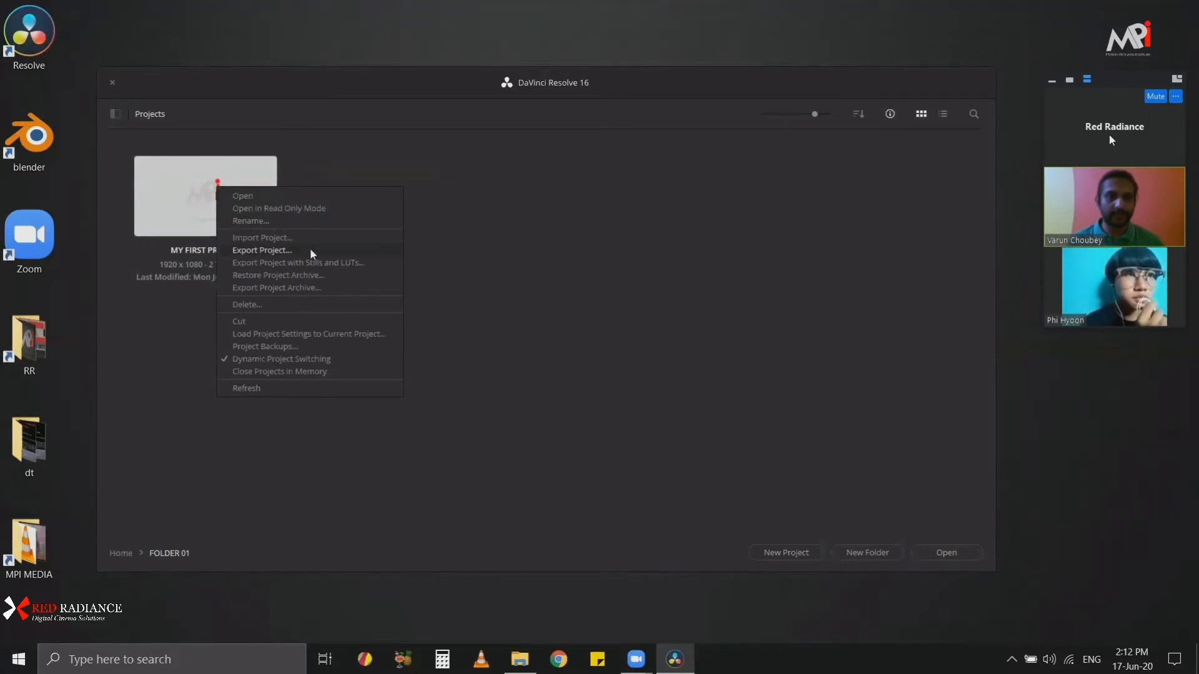
pyautogui.click(278, 169)
# Step: Show the database list again, revisit the Local Database's folder on disk, and close the File Explorer window
pyautogui.click(114, 113)
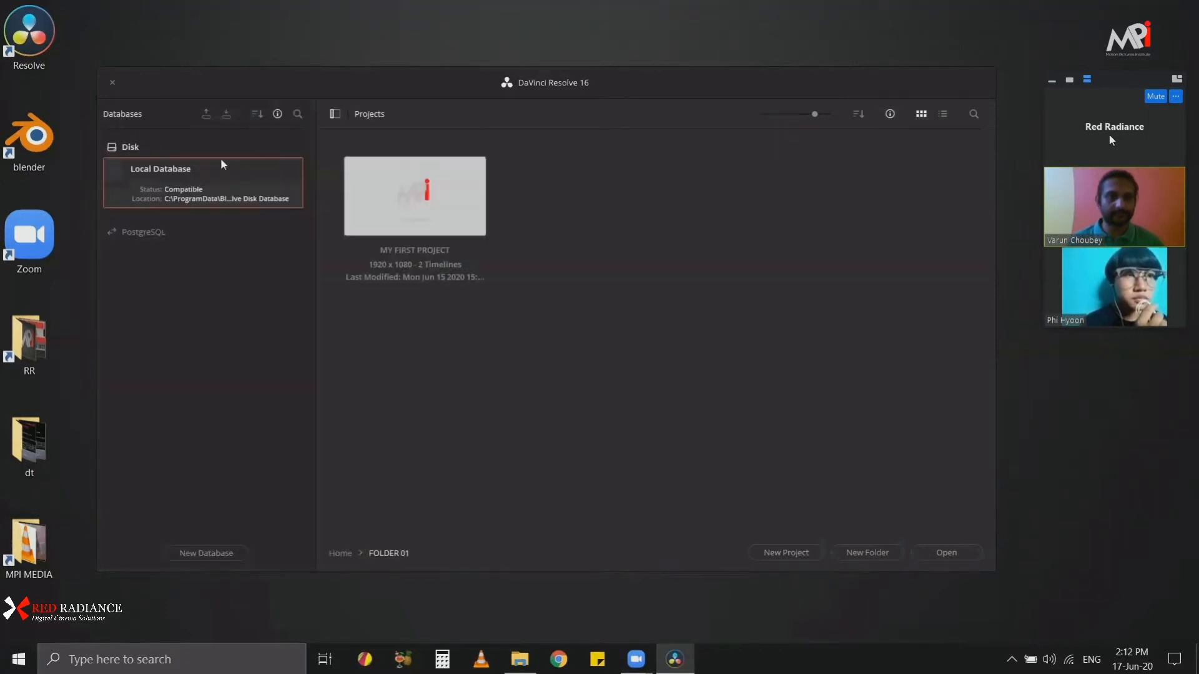
pyautogui.rightClick(232, 178)
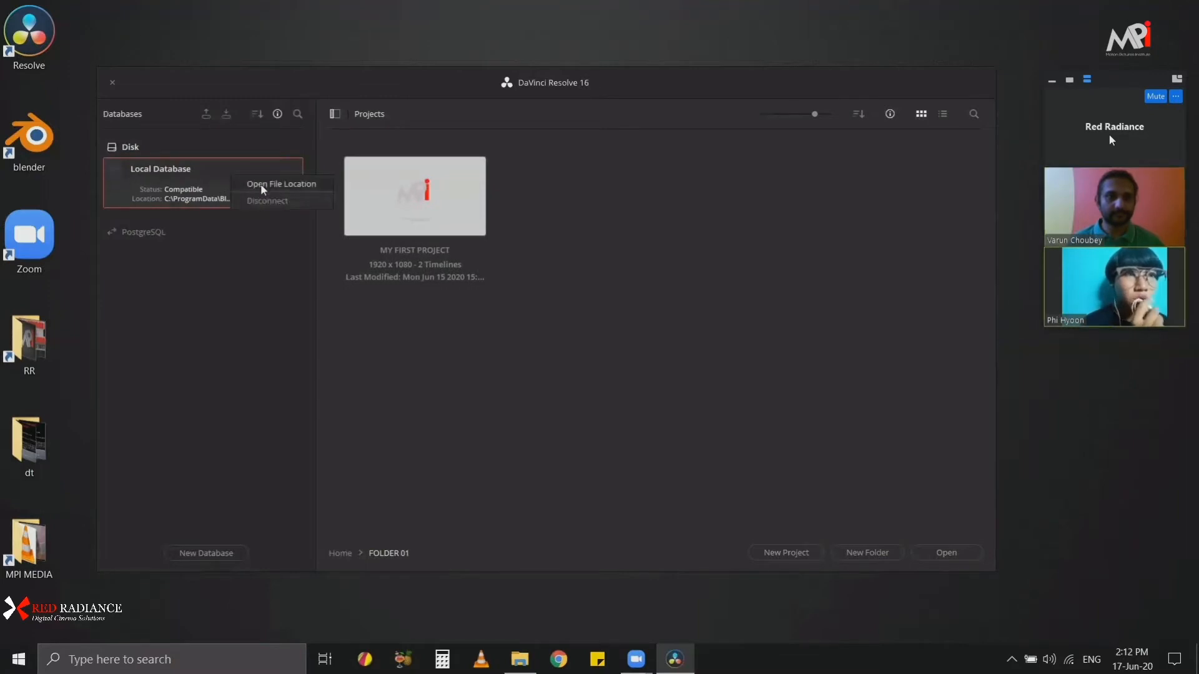
pyautogui.click(267, 181)
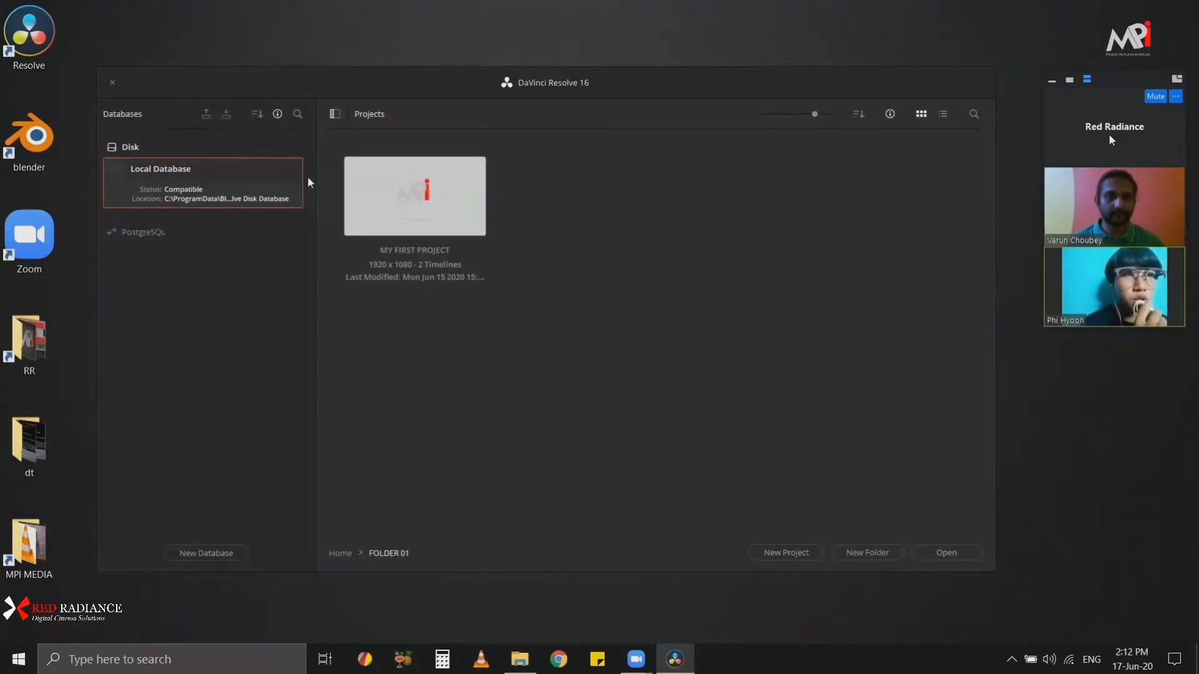
pyautogui.click(249, 134)
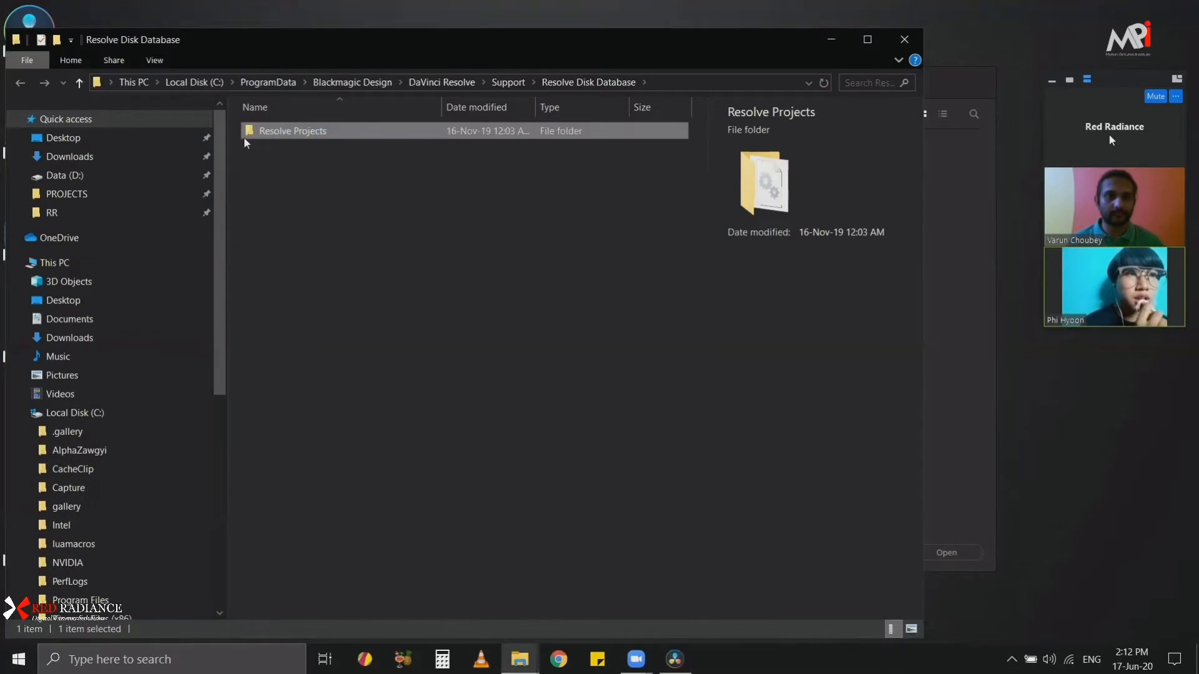
pyautogui.click(902, 40)
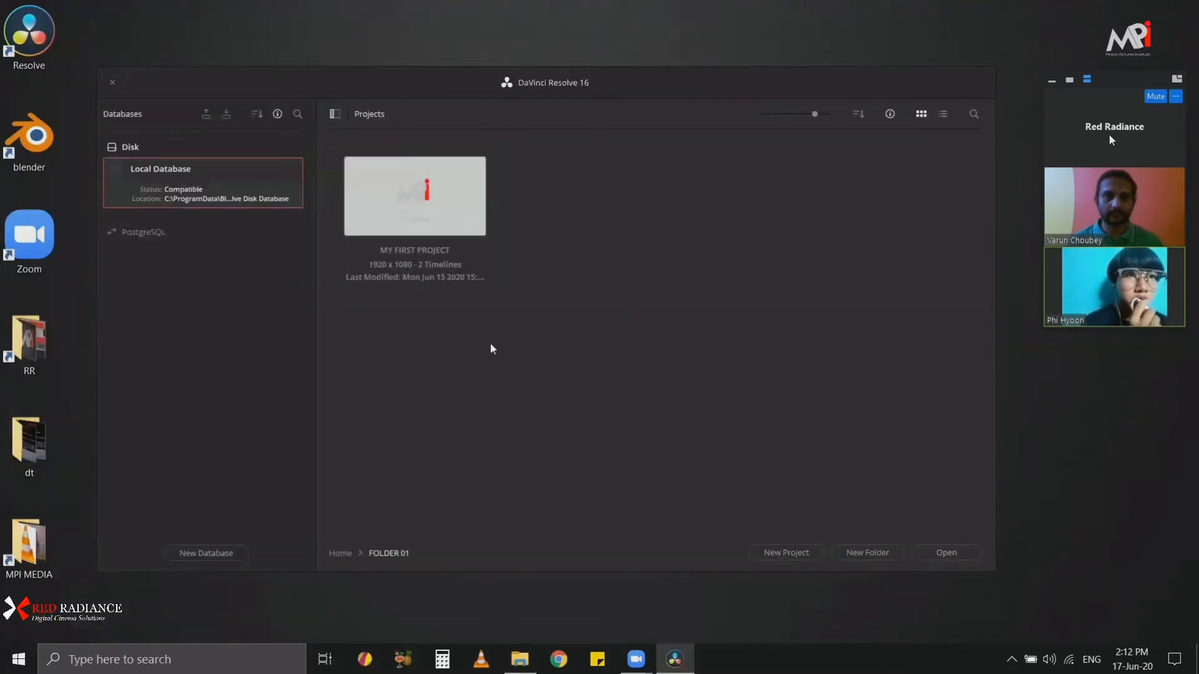
# Step: Export MY FIRST PROJECT to the Desktop as MY FIRST PROJECT backup.drp
pyautogui.click(433, 197)
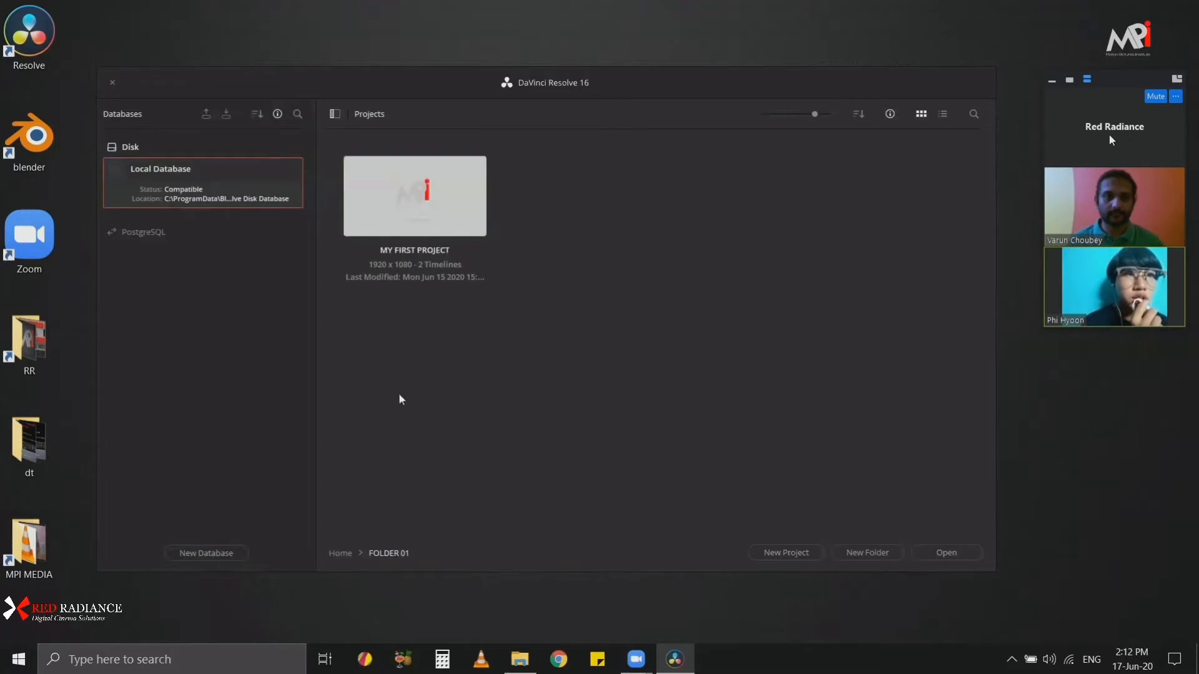
pyautogui.rightClick(424, 201)
pyautogui.click(486, 264)
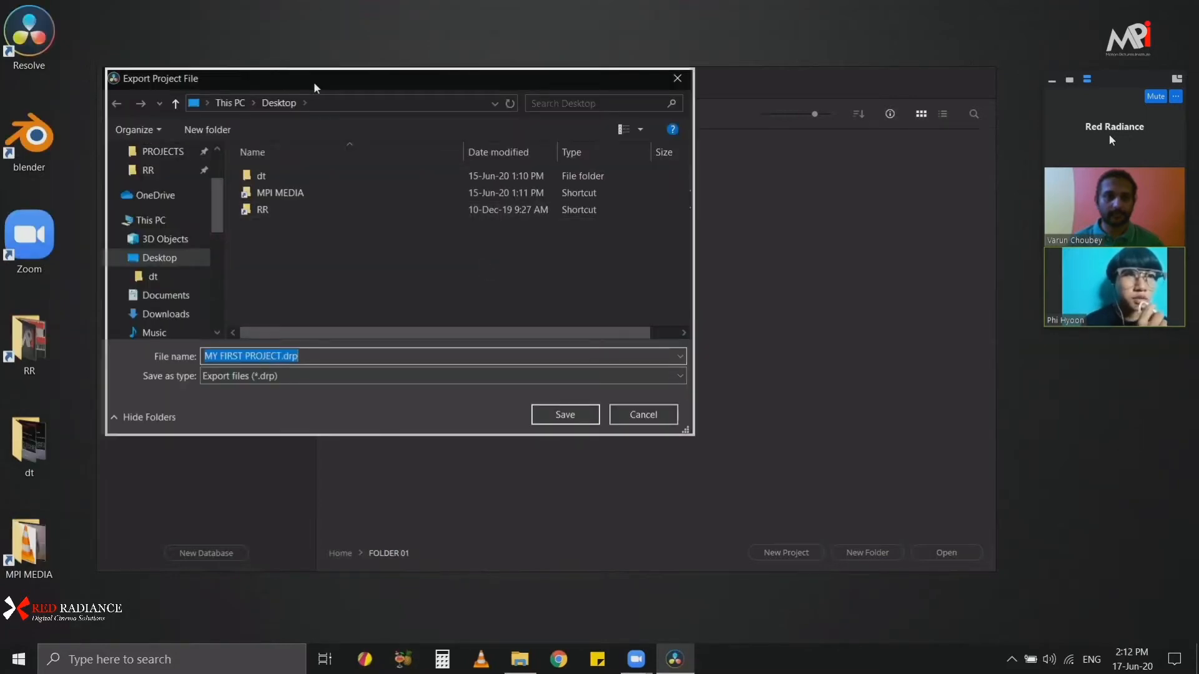
pyautogui.moveTo(313, 81); pyautogui.dragTo(561, 95)
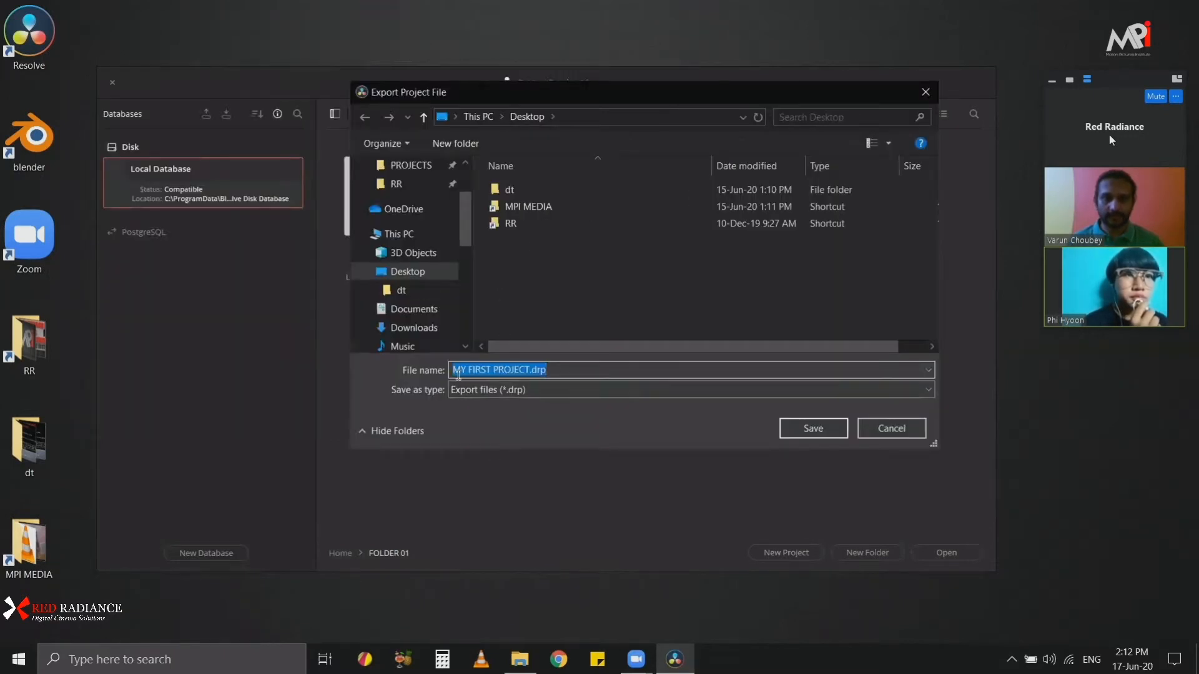
pyautogui.click(573, 369)
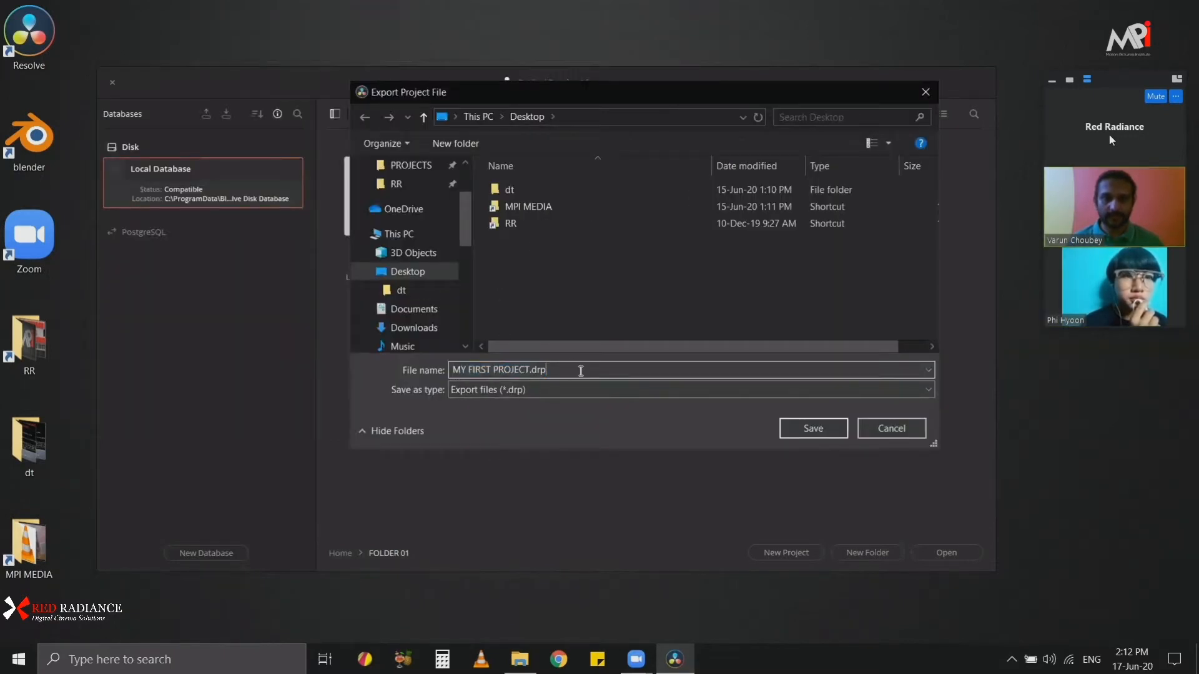
pyautogui.press('Left')
pyautogui.press('Left')
pyautogui.press('Left')
pyautogui.press('Left')
pyautogui.write('ba')
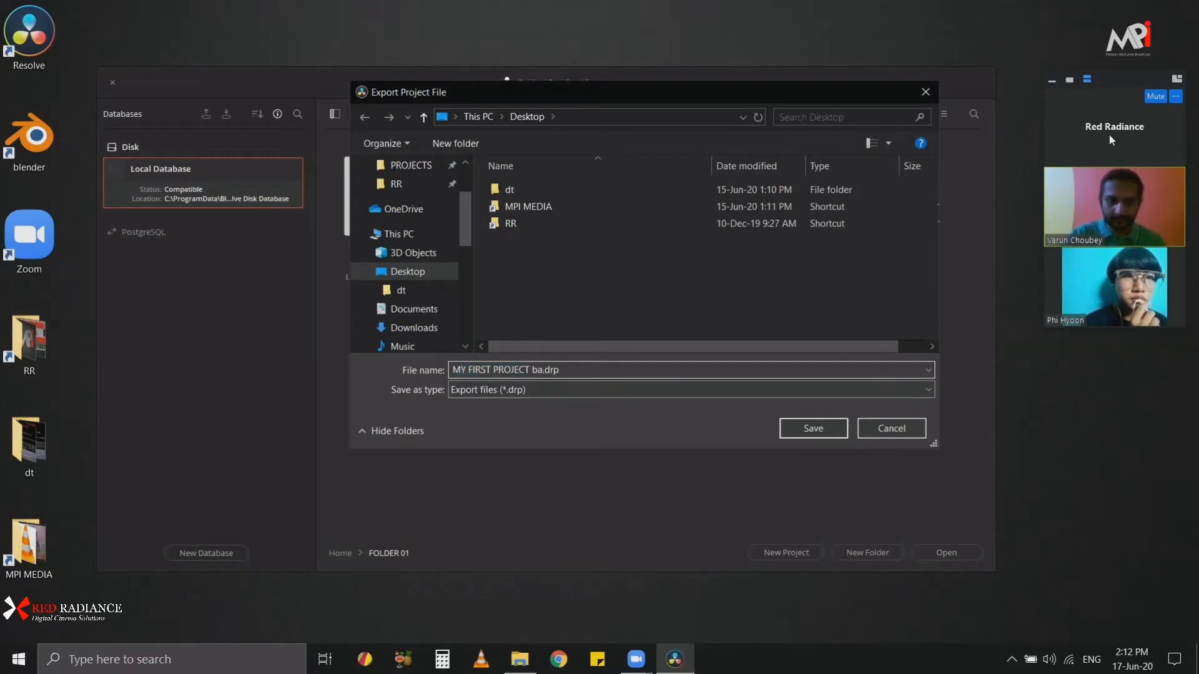
pyautogui.write('ckup')
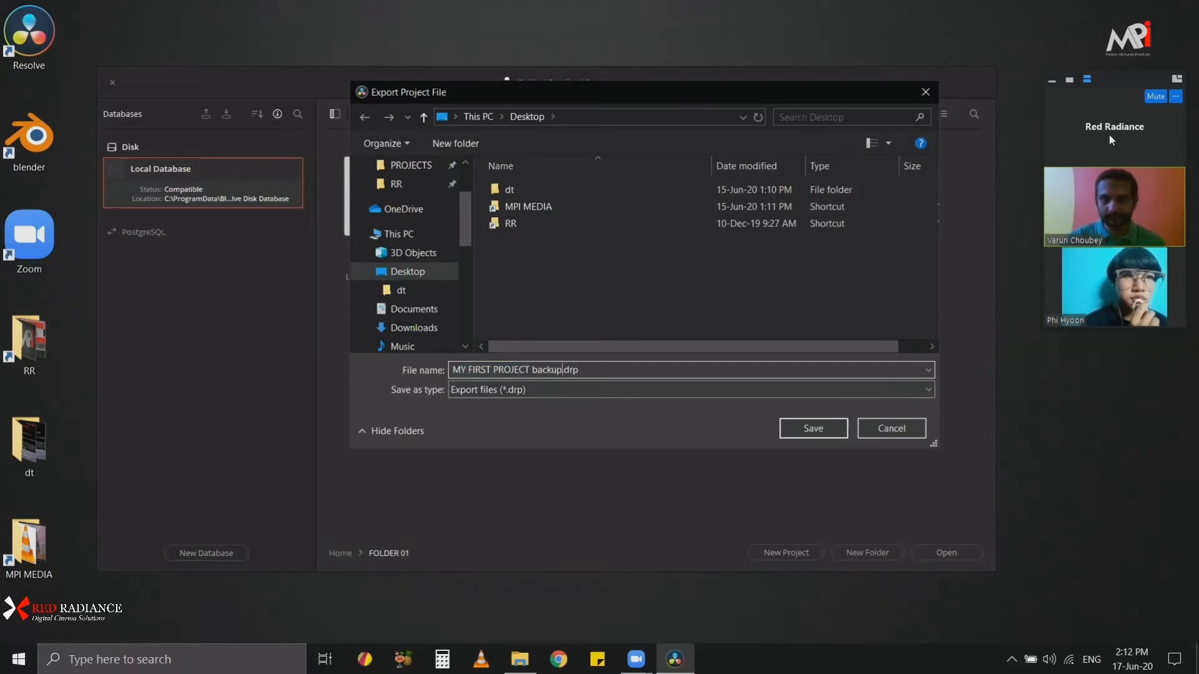
pyautogui.press('Return')
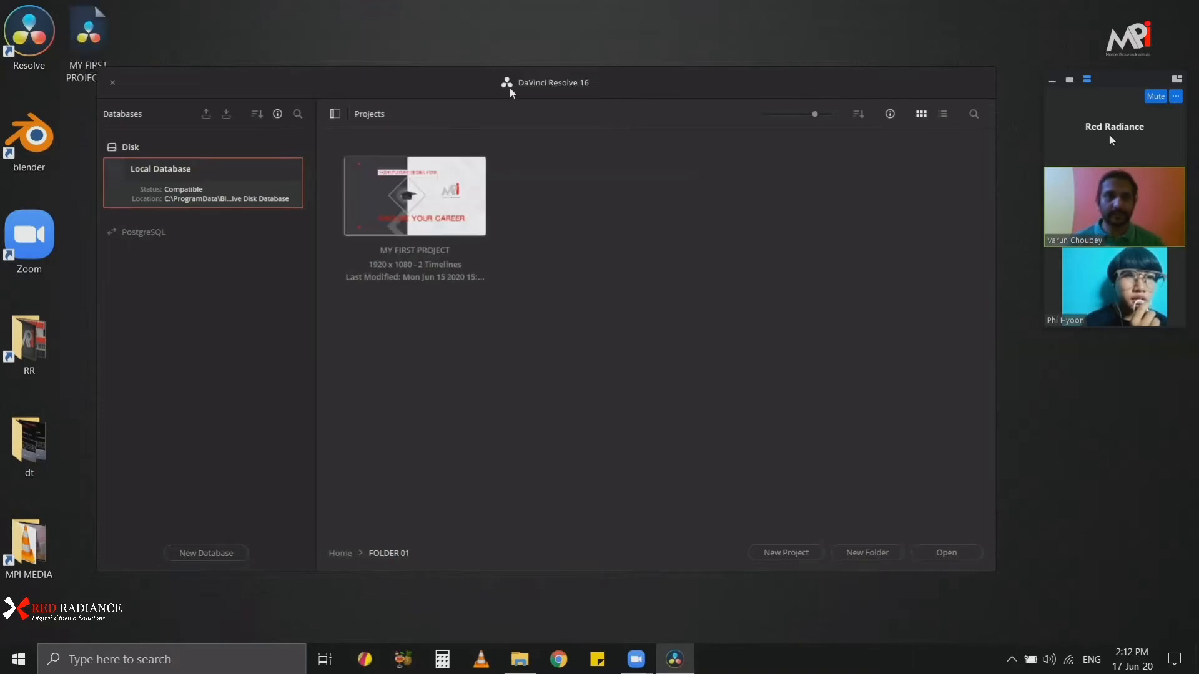
# Step: Move the Project Manager window aside and check the exported MY FIRST PROJECT backup.drp file on the desktop
pyautogui.moveTo(423, 83); pyautogui.dragTo(489, 68)
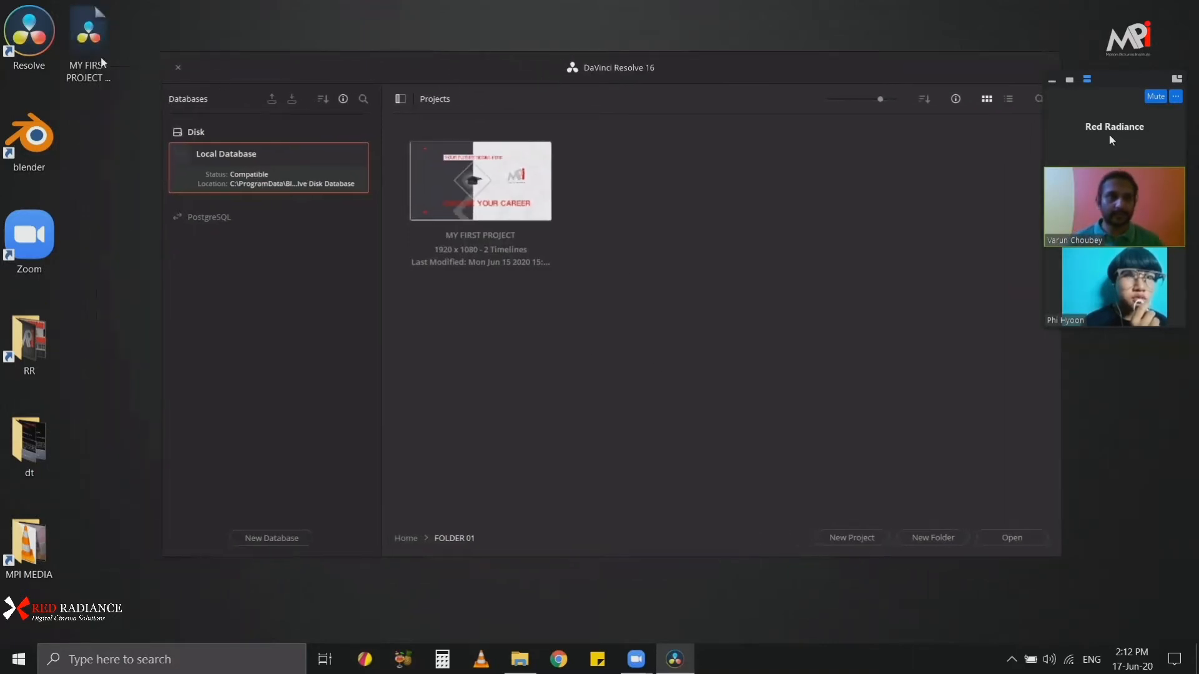
pyautogui.click(91, 81)
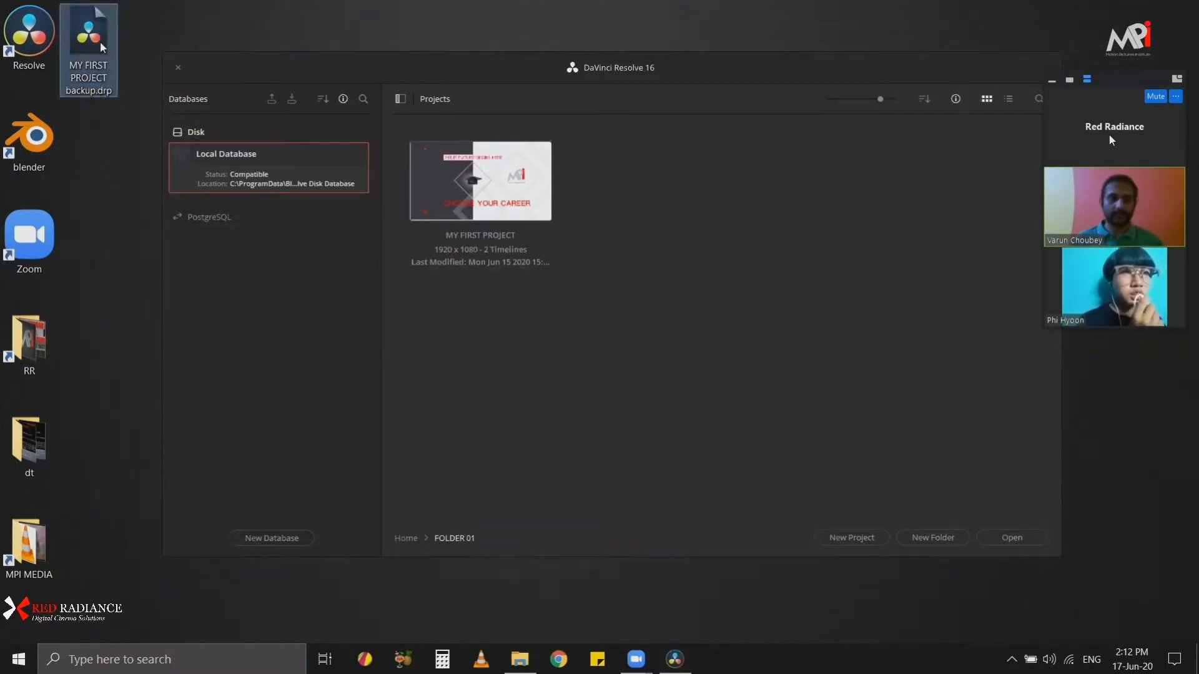
pyautogui.click(715, 77)
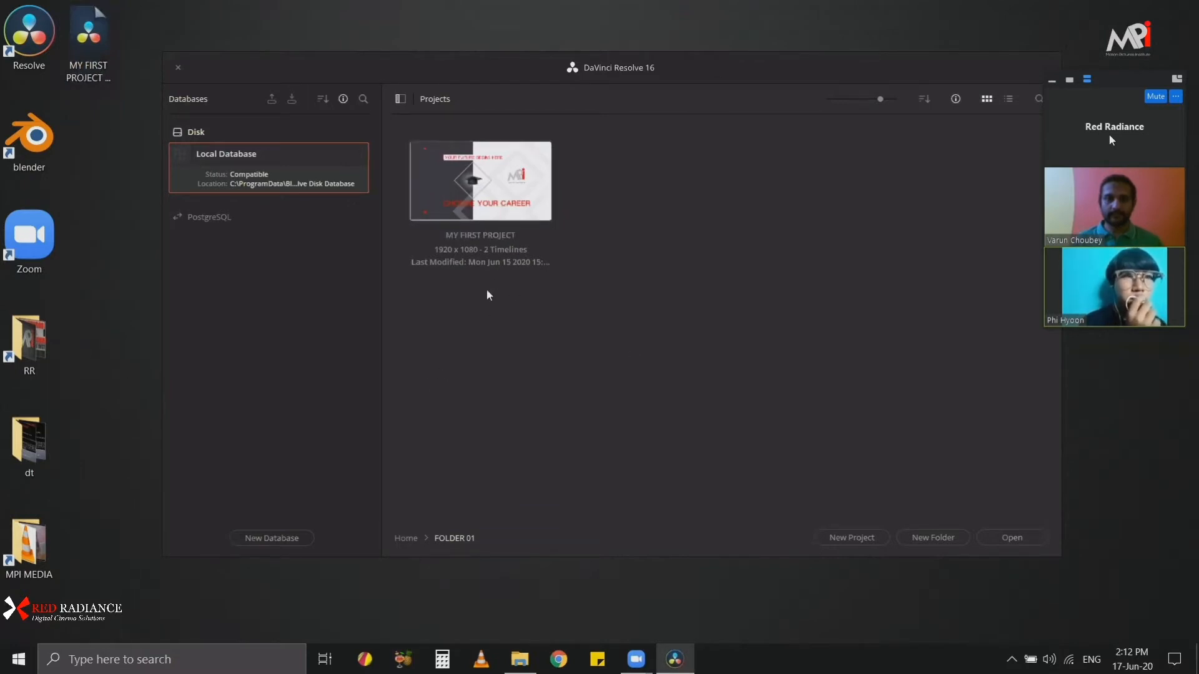
# Step: Import MY FIRST PROJECT backup.drp from the Desktop into FOLDER 01
pyautogui.rightClick(500, 187)
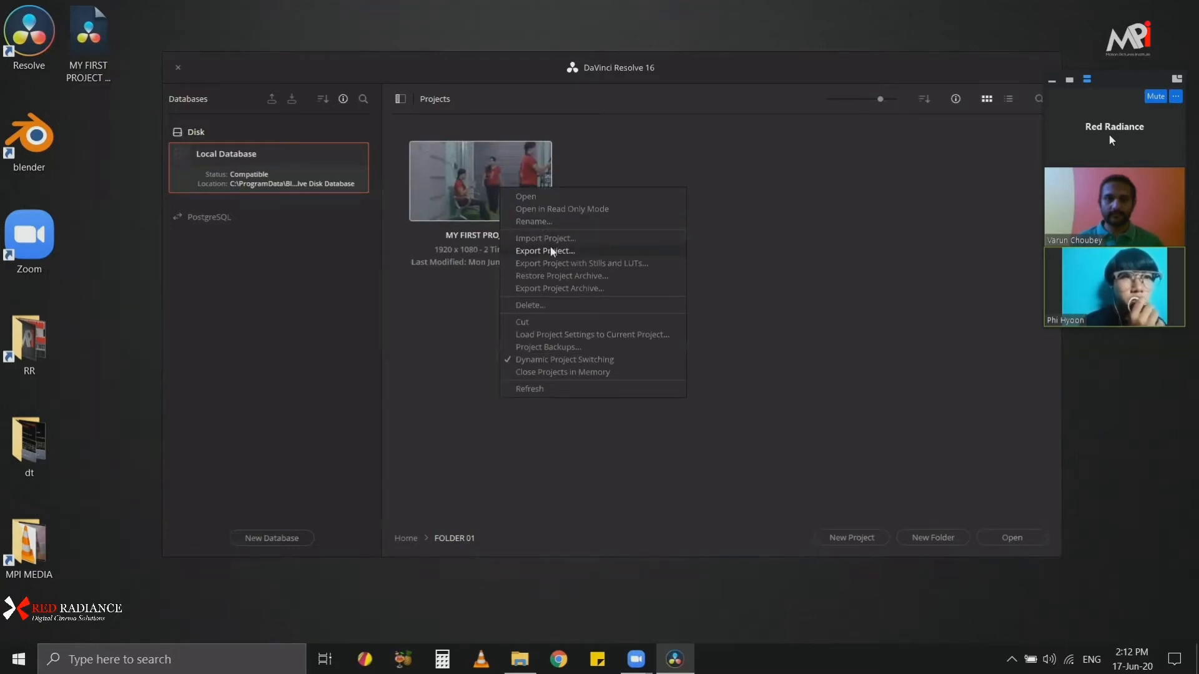
pyautogui.click(454, 356)
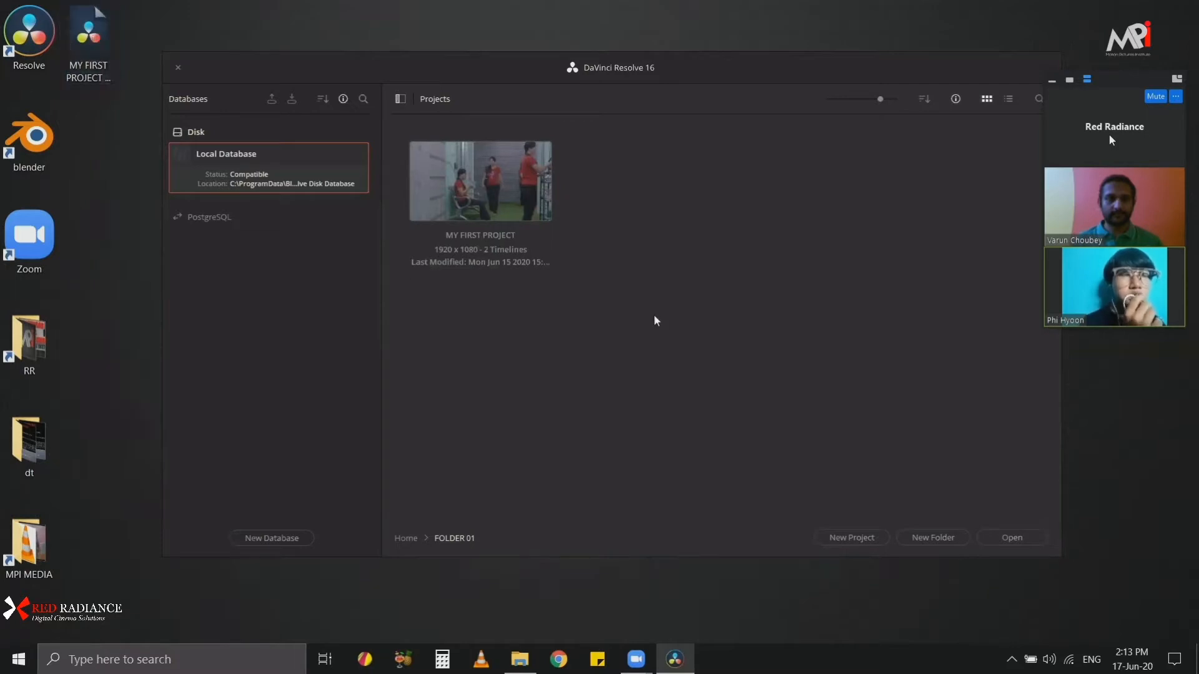
pyautogui.rightClick(646, 242)
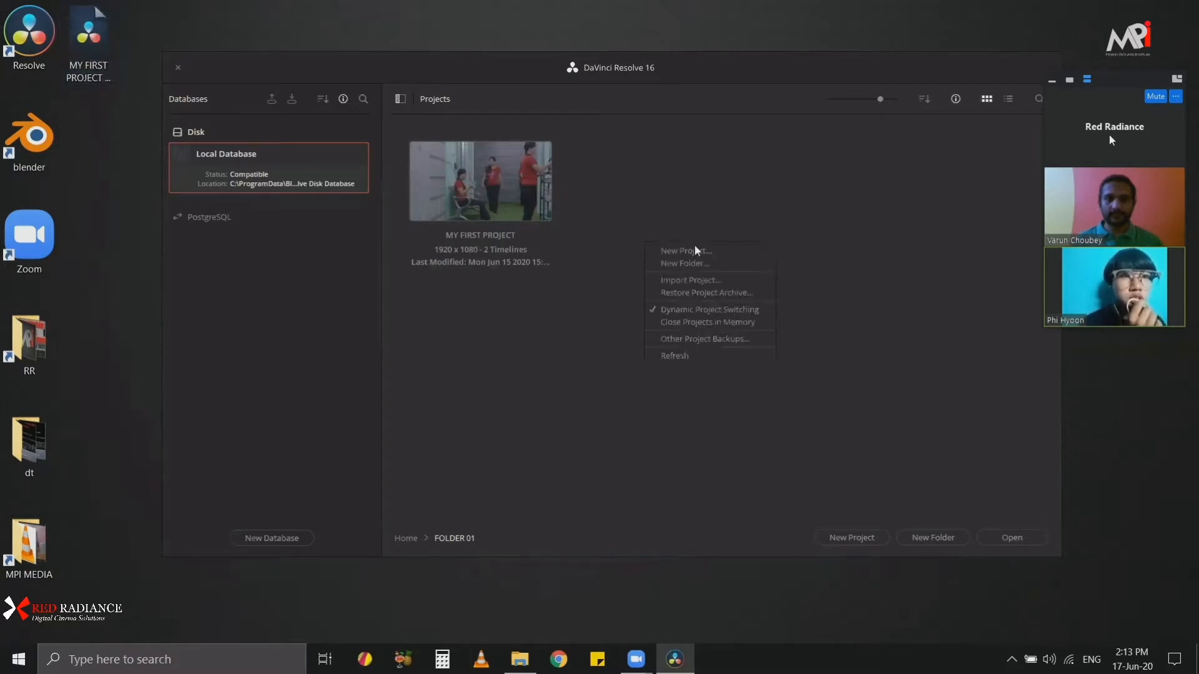
pyautogui.click(710, 280)
pyautogui.moveTo(390, 64); pyautogui.dragTo(531, 84)
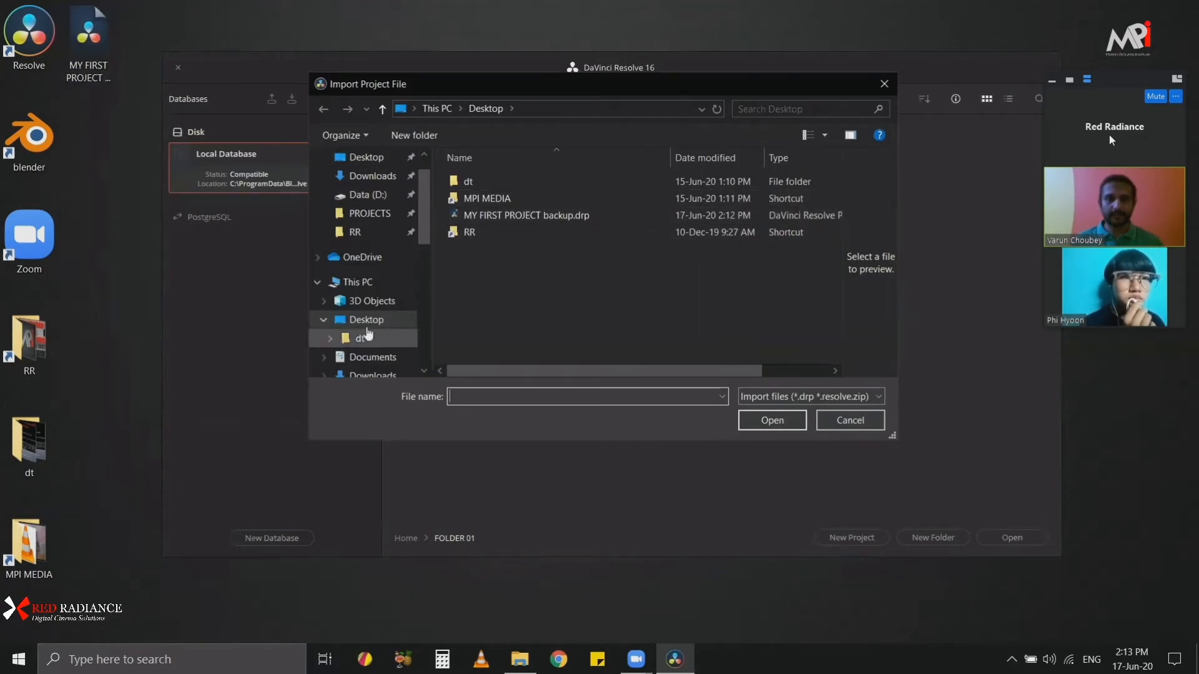
pyautogui.click(513, 216)
pyautogui.click(773, 420)
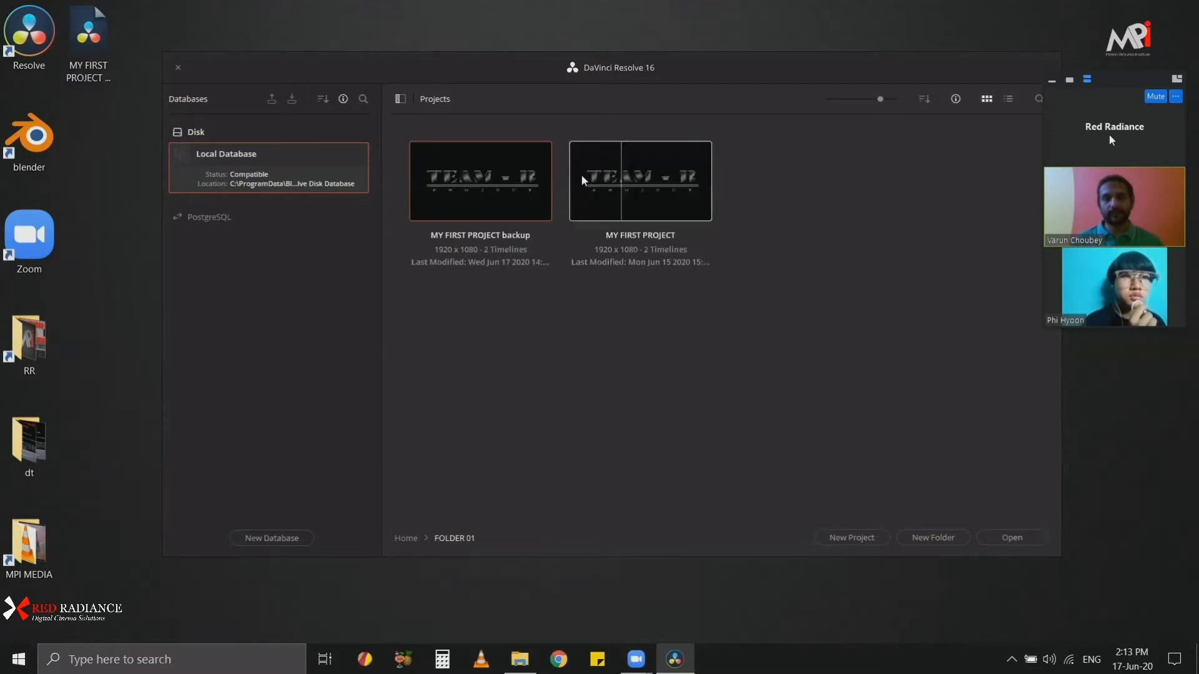
pyautogui.rightClick(644, 182)
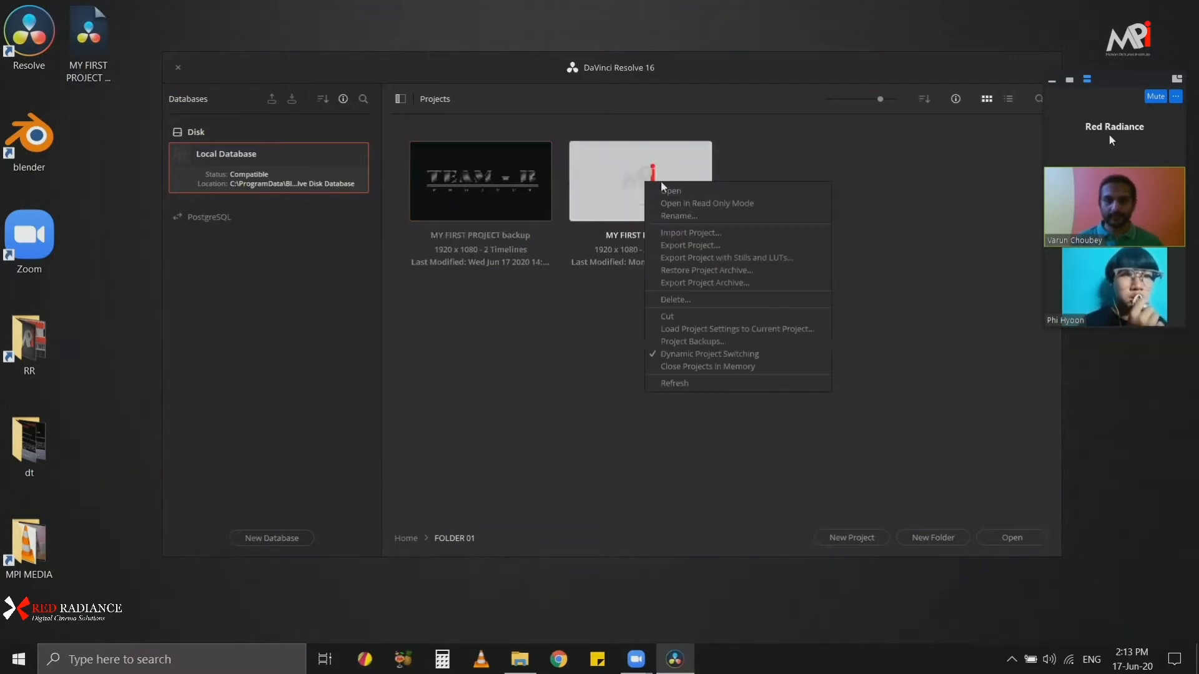
pyautogui.click(602, 335)
pyautogui.rightClick(614, 317)
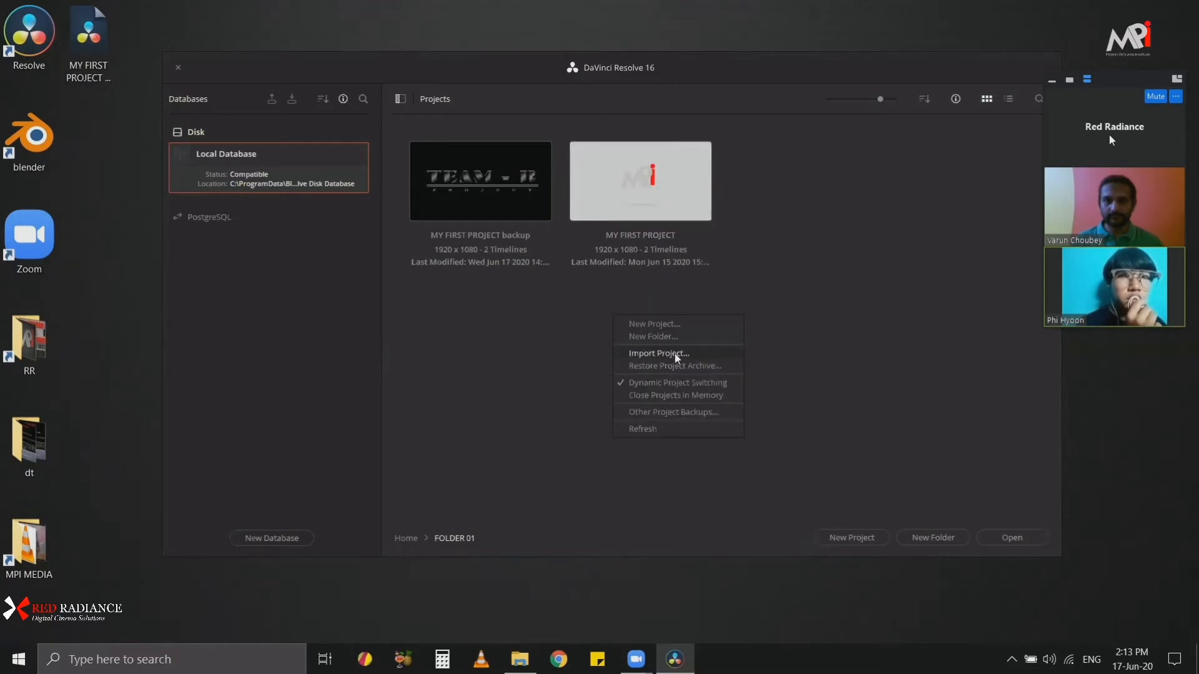
pyautogui.click(675, 353)
pyautogui.moveTo(496, 67); pyautogui.dragTo(779, 119)
pyautogui.click(660, 248)
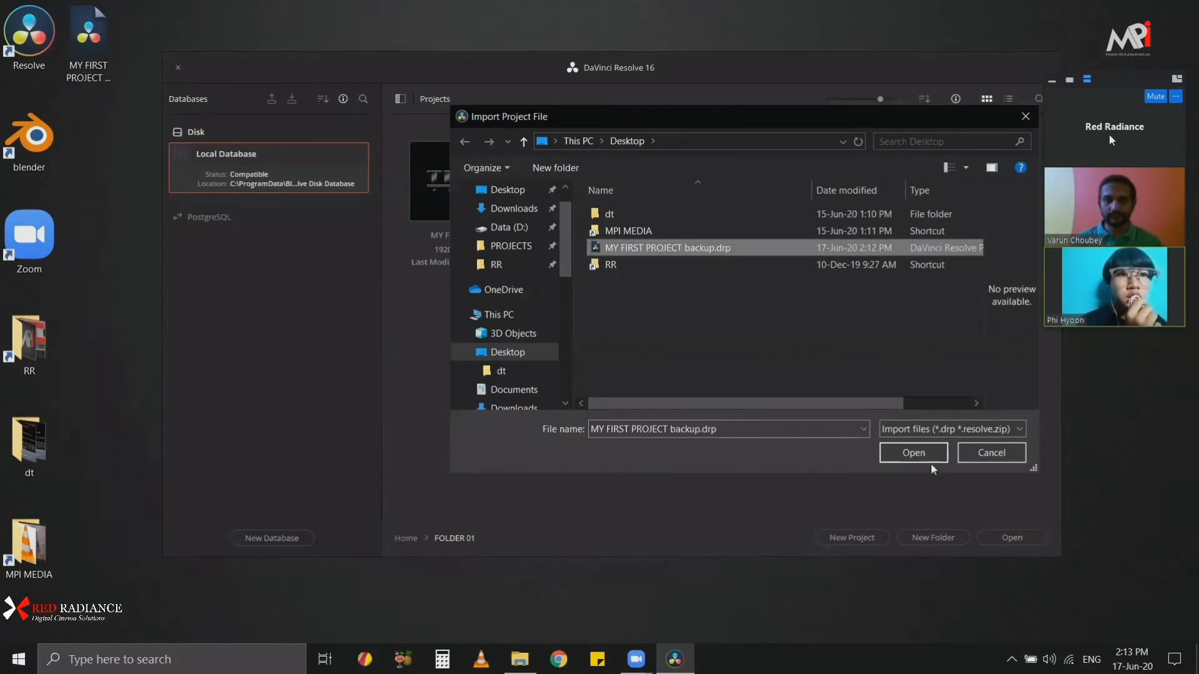
pyautogui.click(1013, 454)
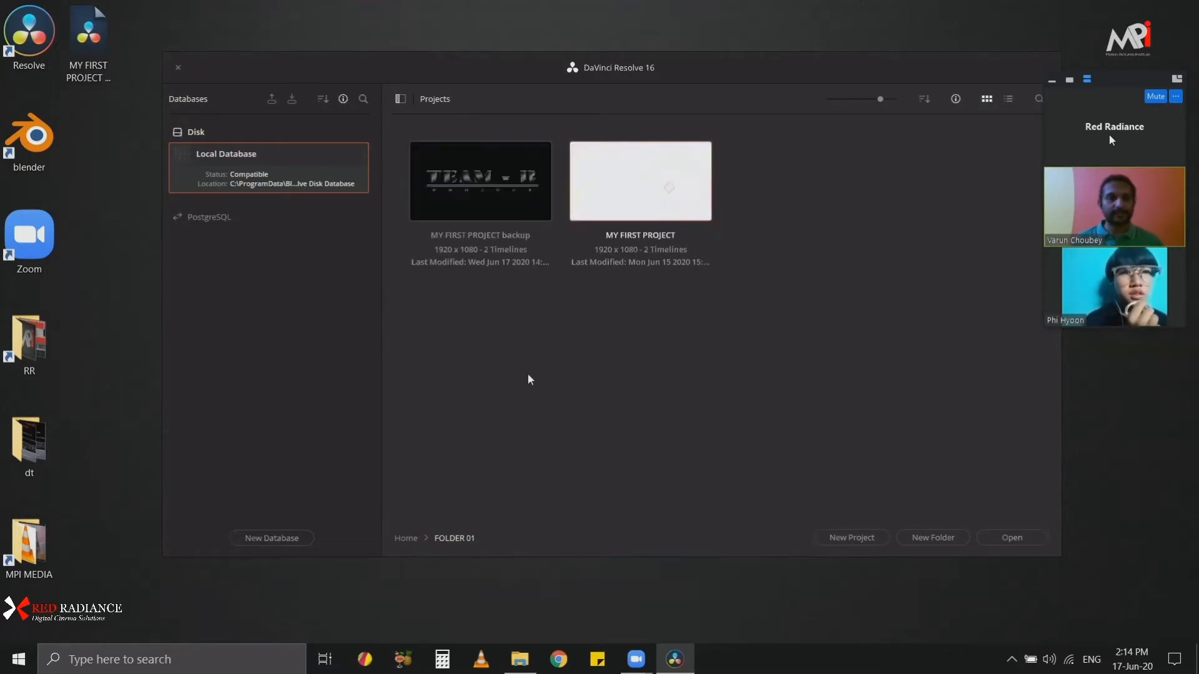
# Step: Compare the exported backup file on the desktop with the two projects in FOLDER 01, selecting and deselecting them
pyautogui.click(89, 44)
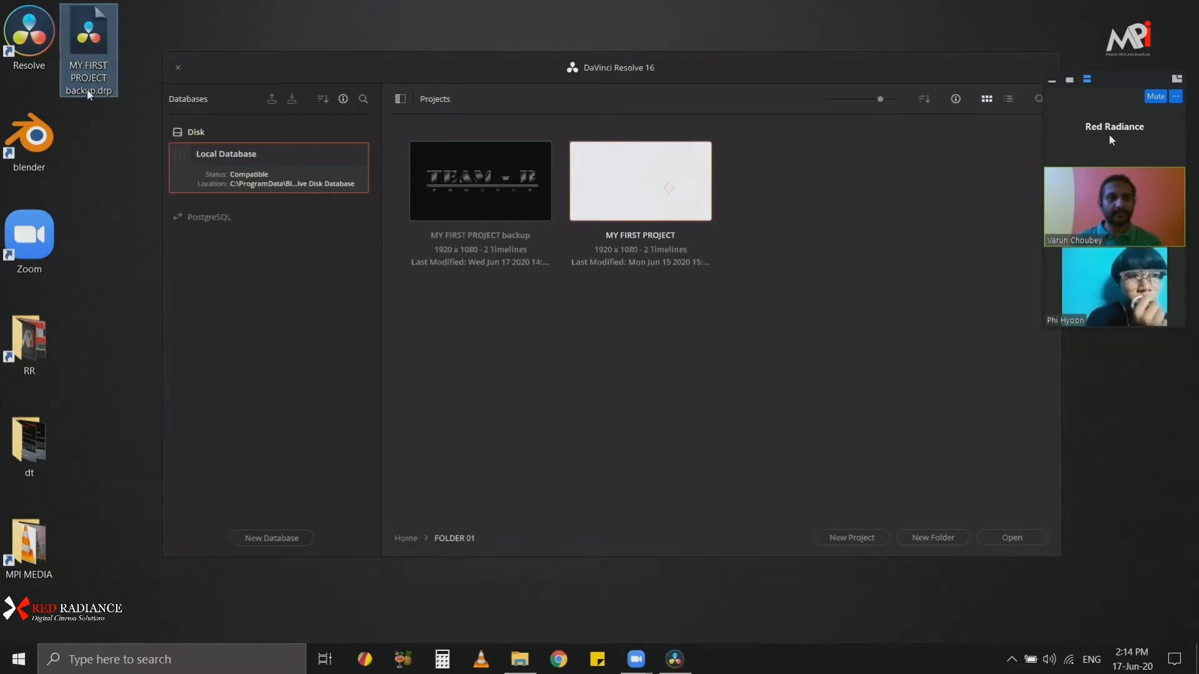
pyautogui.moveTo(734, 341); pyautogui.dragTo(448, 167)
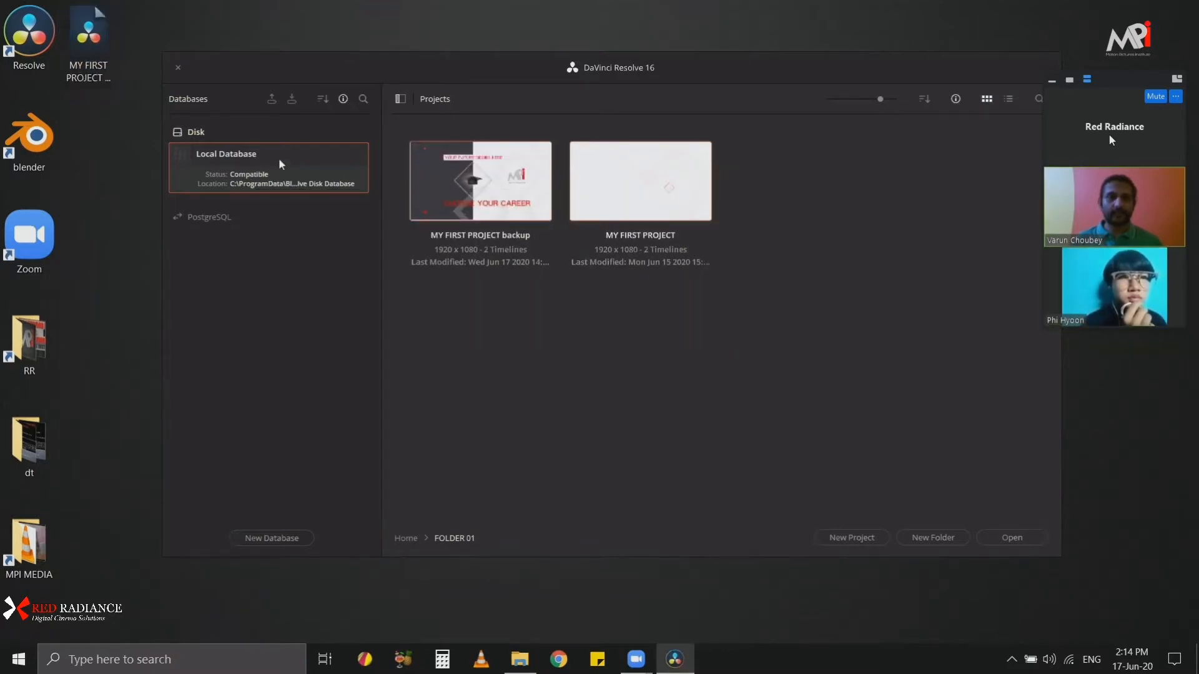
pyautogui.click(92, 44)
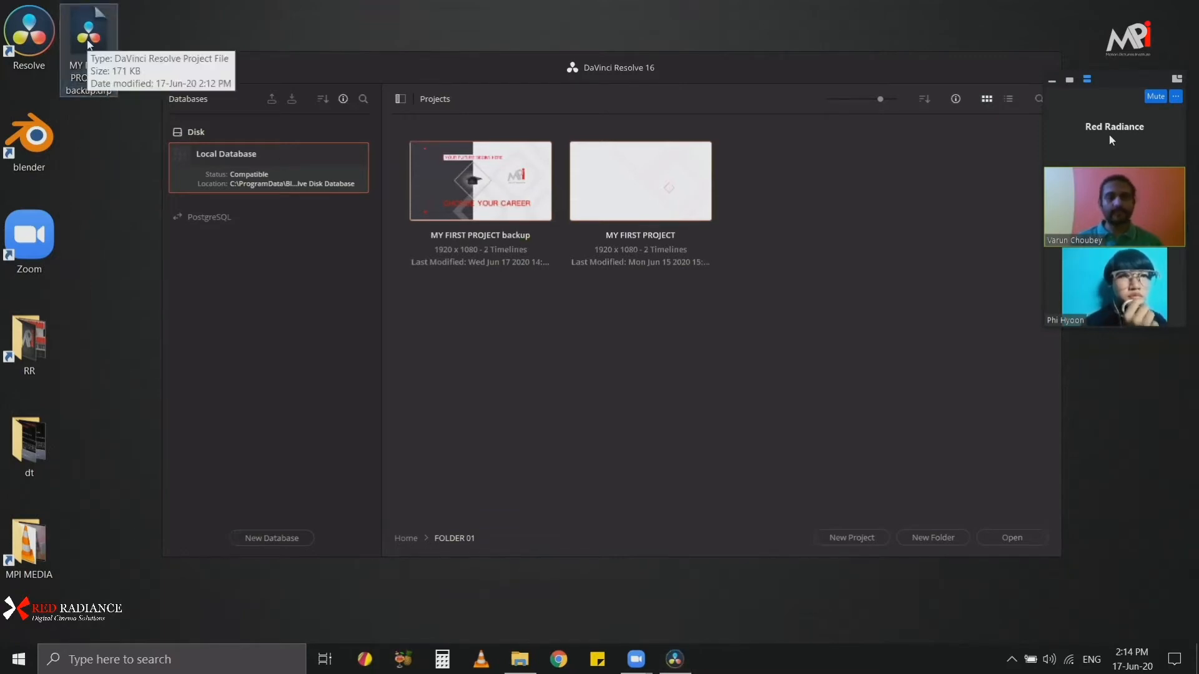
pyautogui.click(540, 401)
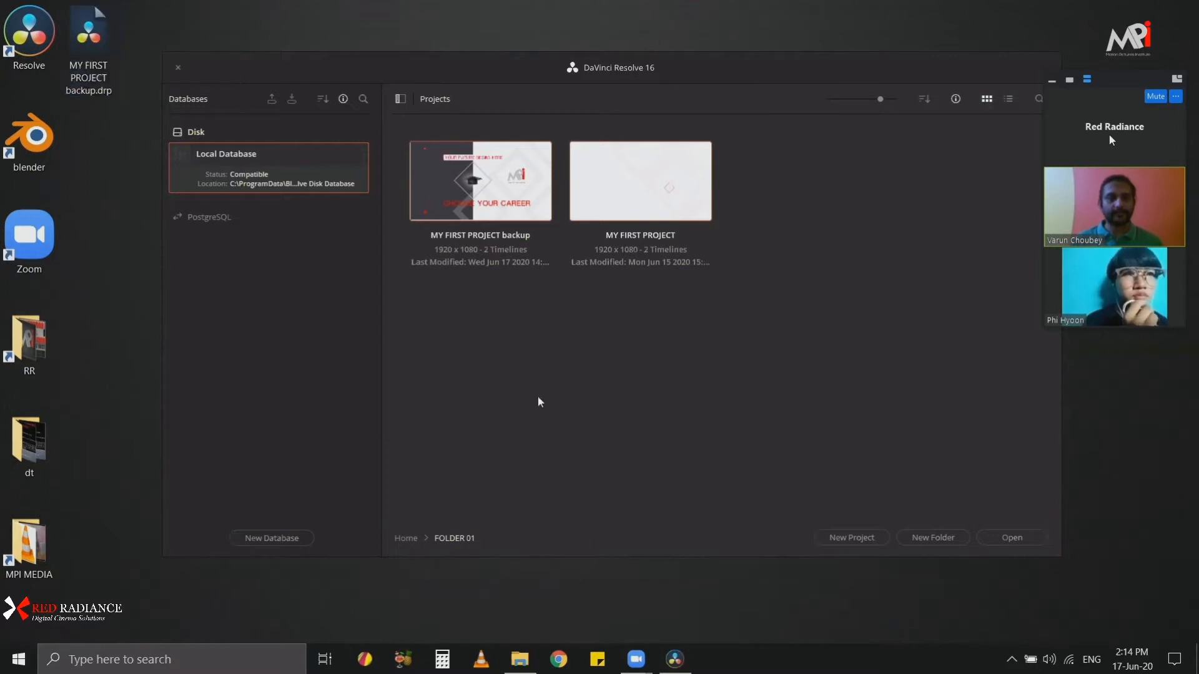
pyautogui.click(633, 377)
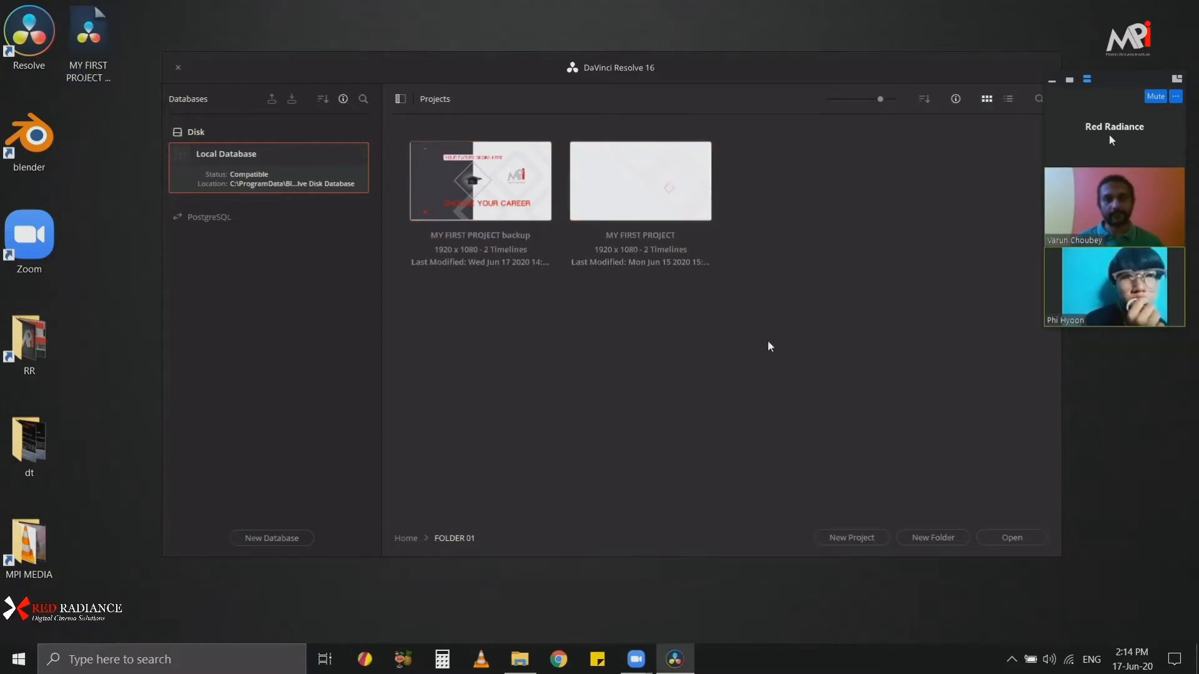
pyautogui.moveTo(785, 346); pyautogui.dragTo(481, 199)
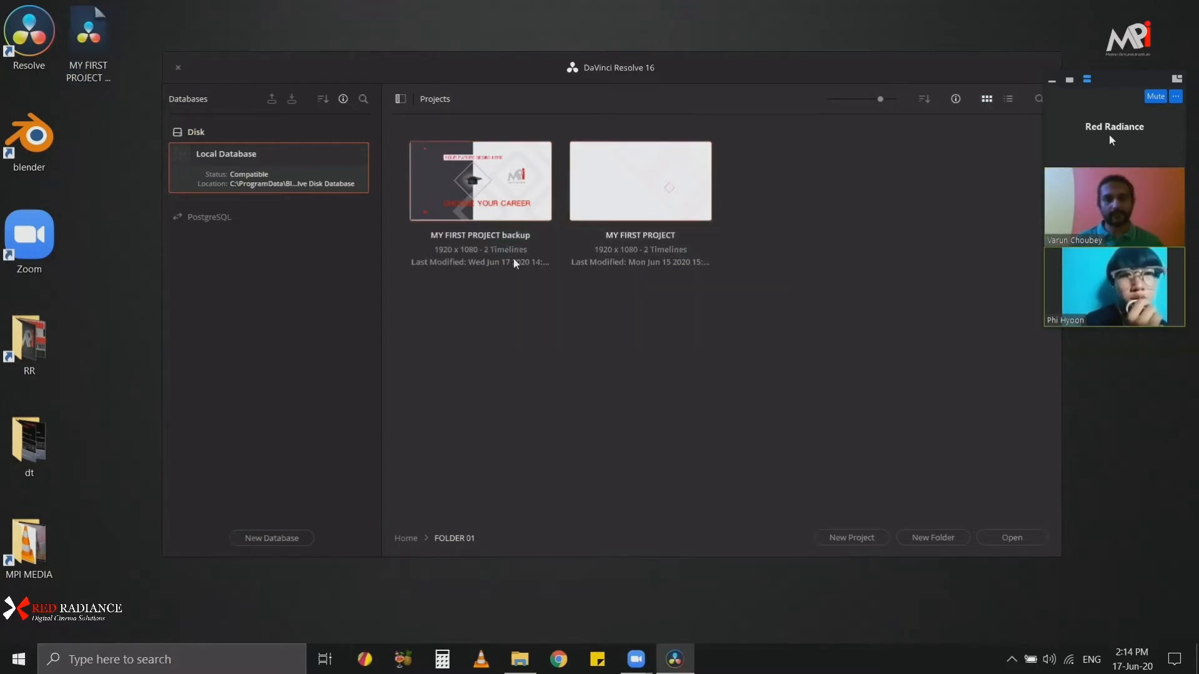
pyautogui.click(585, 327)
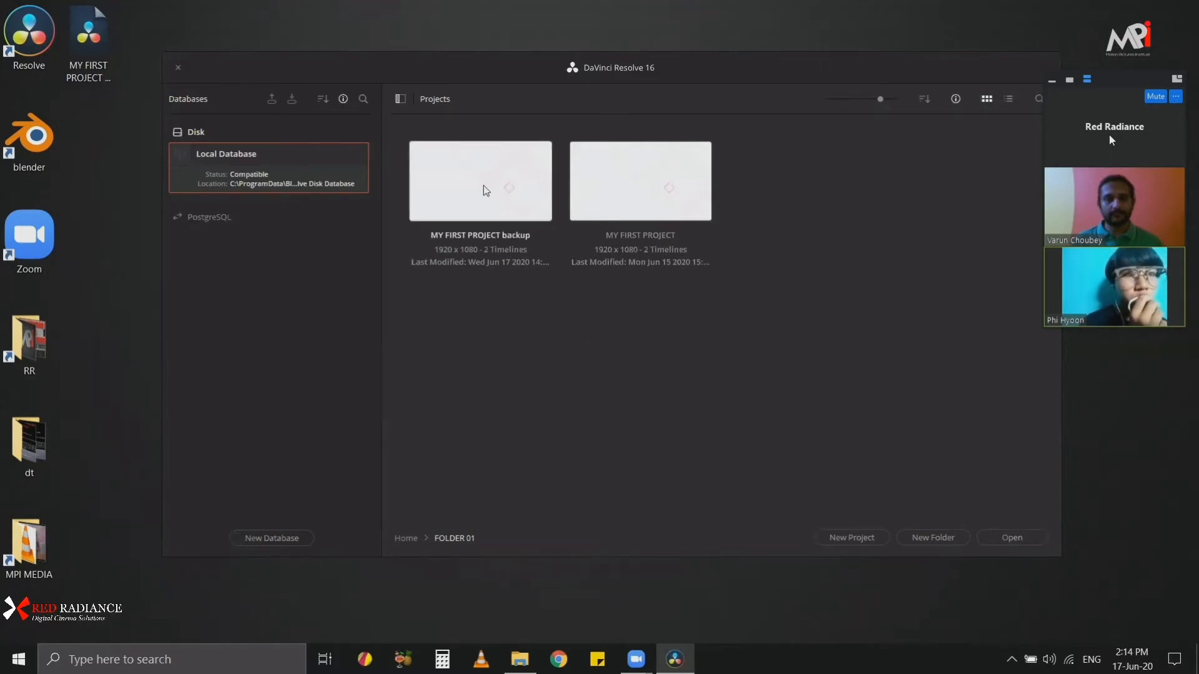
# Step: View the project backups list for MY FIRST PROJECT backup and close it
pyautogui.moveTo(778, 76); pyautogui.dragTo(749, 74)
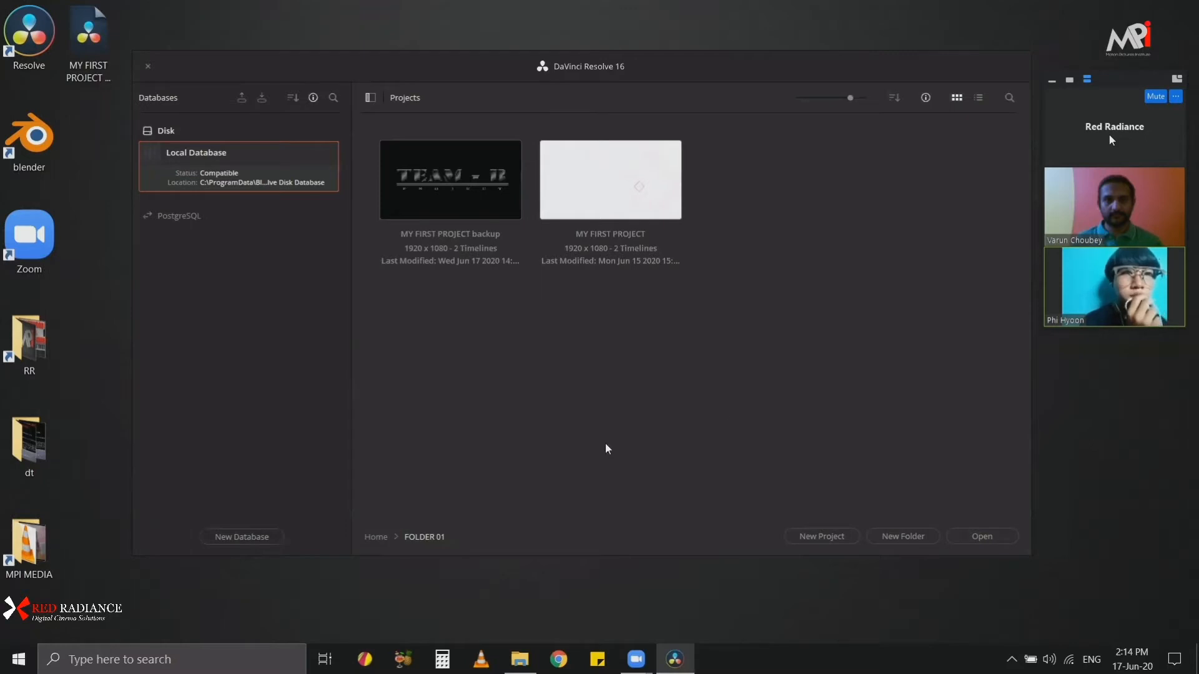
pyautogui.rightClick(485, 181)
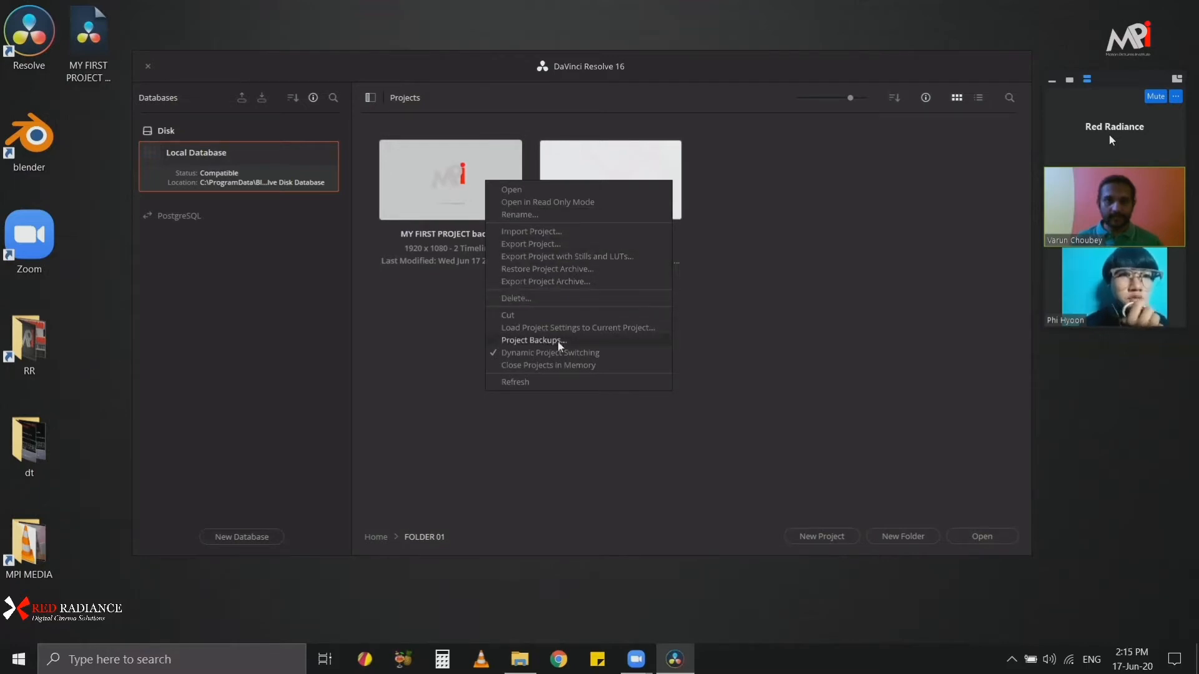
pyautogui.click(578, 341)
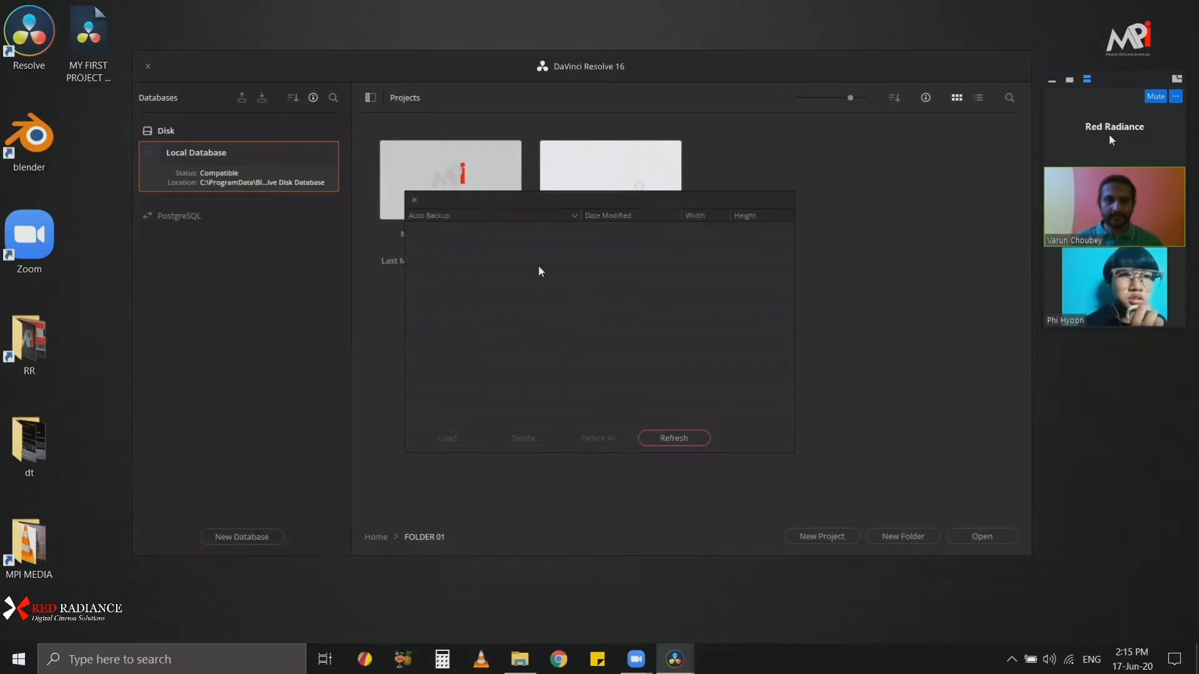
pyautogui.moveTo(606, 199); pyautogui.dragTo(661, 312)
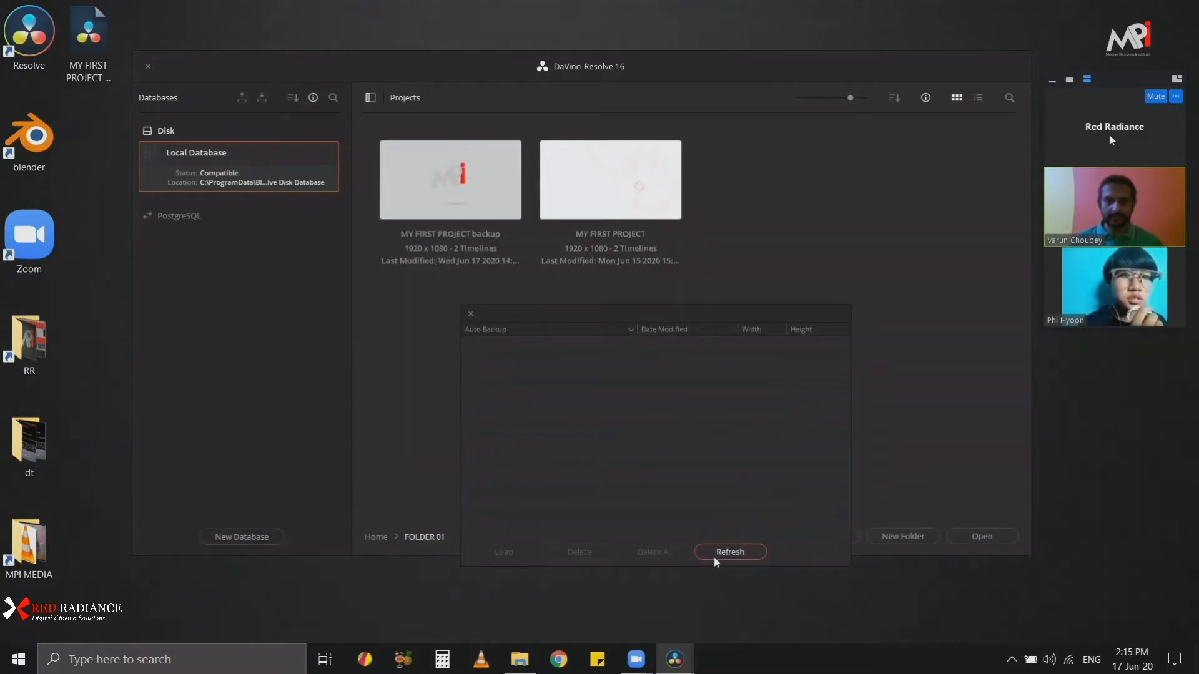
pyautogui.click(470, 313)
# Step: View the project backups of MY FIRST PROJECT, widen the Auto Backup column, and close the list
pyautogui.rightClick(619, 181)
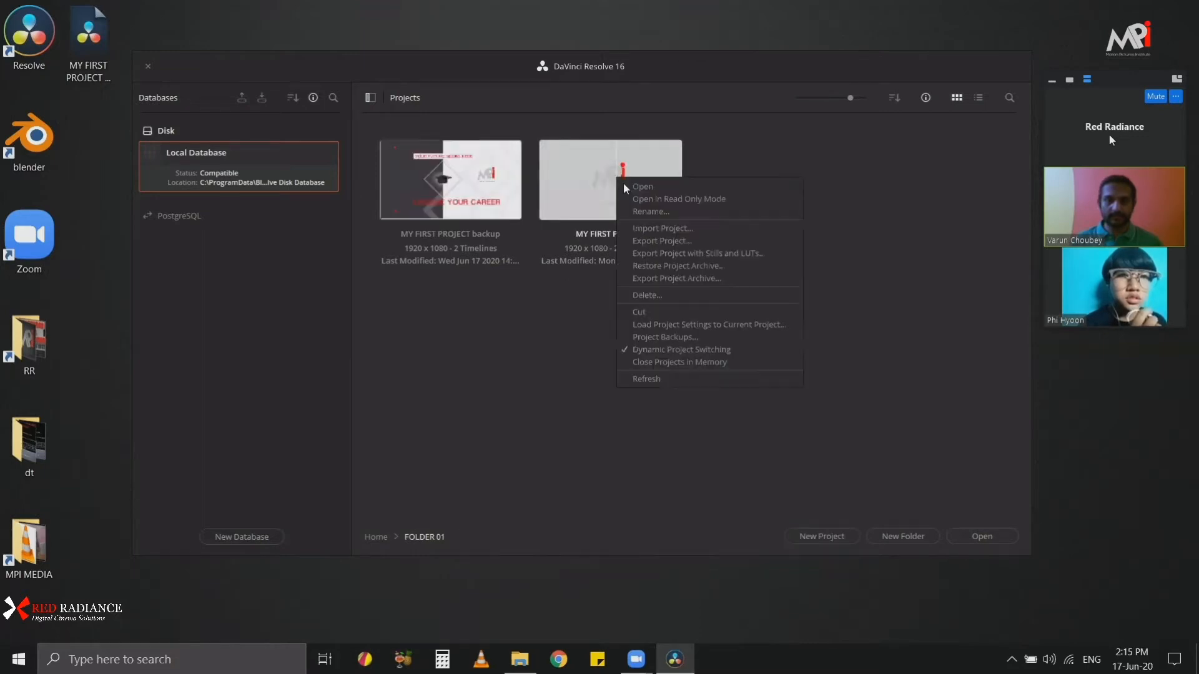
pyautogui.click(675, 338)
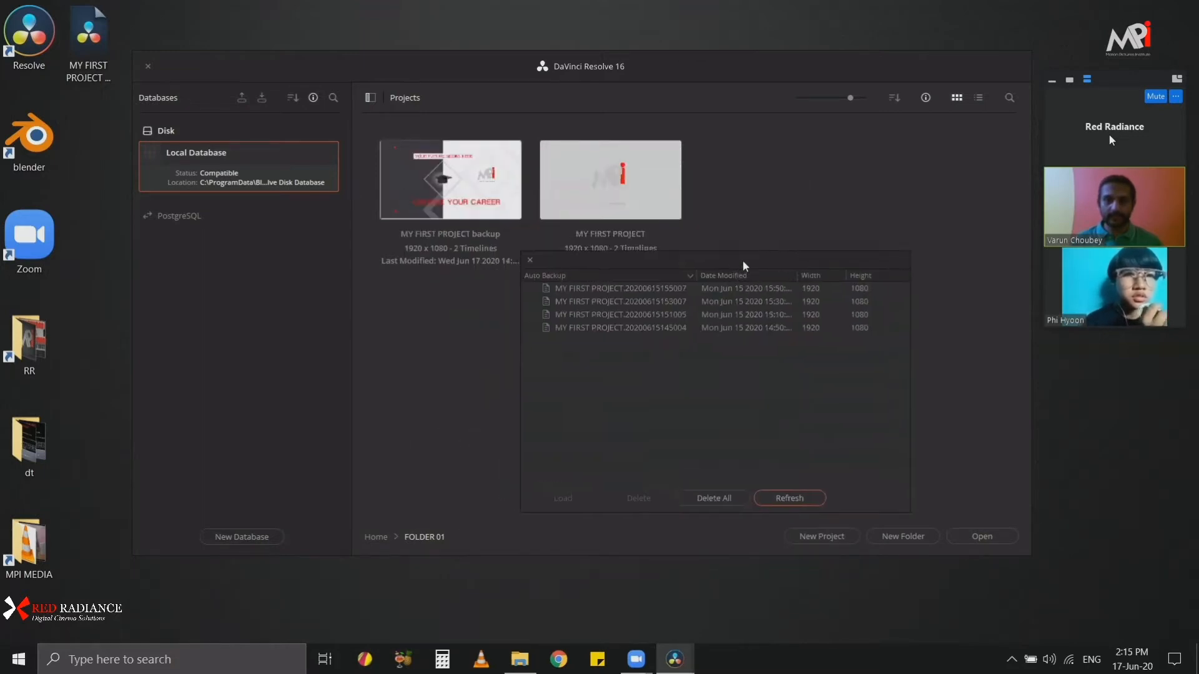
pyautogui.moveTo(743, 260); pyautogui.dragTo(795, 272)
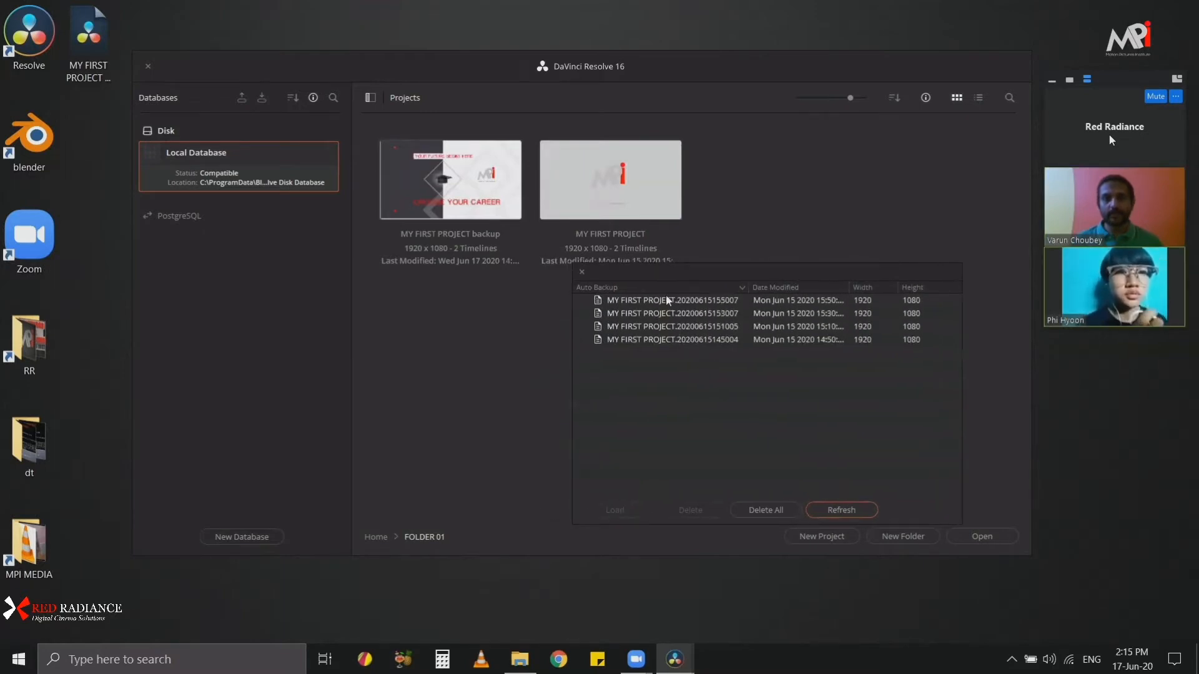
pyautogui.moveTo(749, 287); pyautogui.dragTo(770, 287)
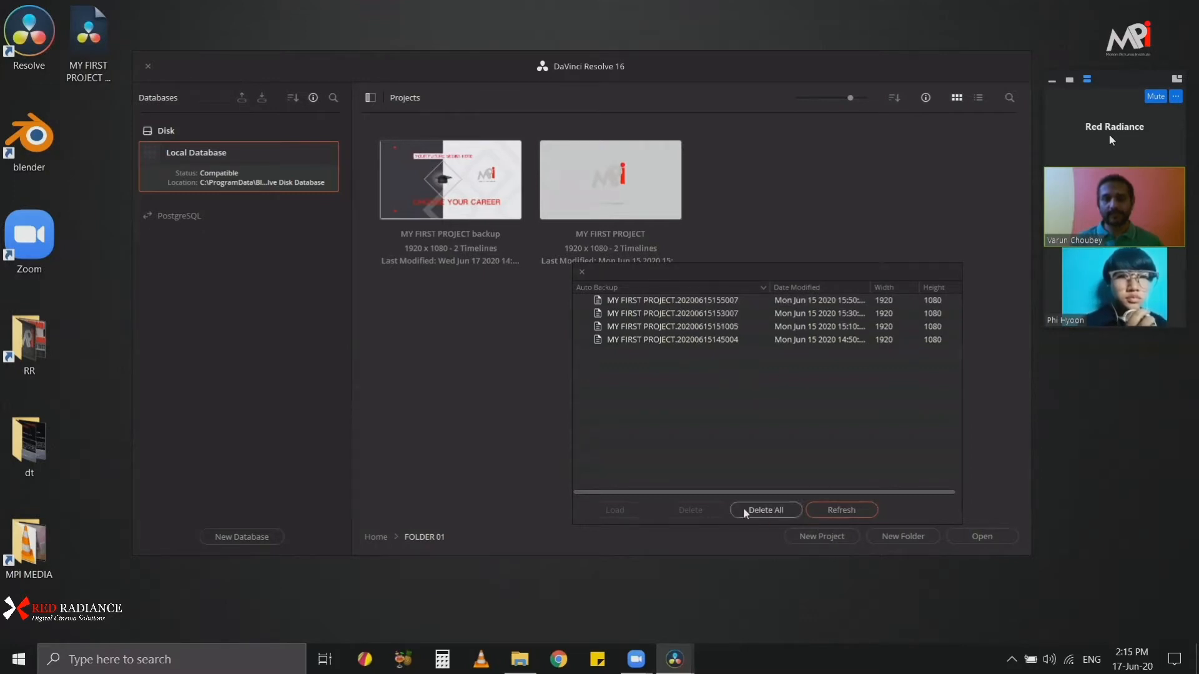
pyautogui.click(582, 271)
# Step: View the project backups of MY FIRST PROJECT, move the list clear of the project thumbnails, and close it
pyautogui.rightClick(597, 184)
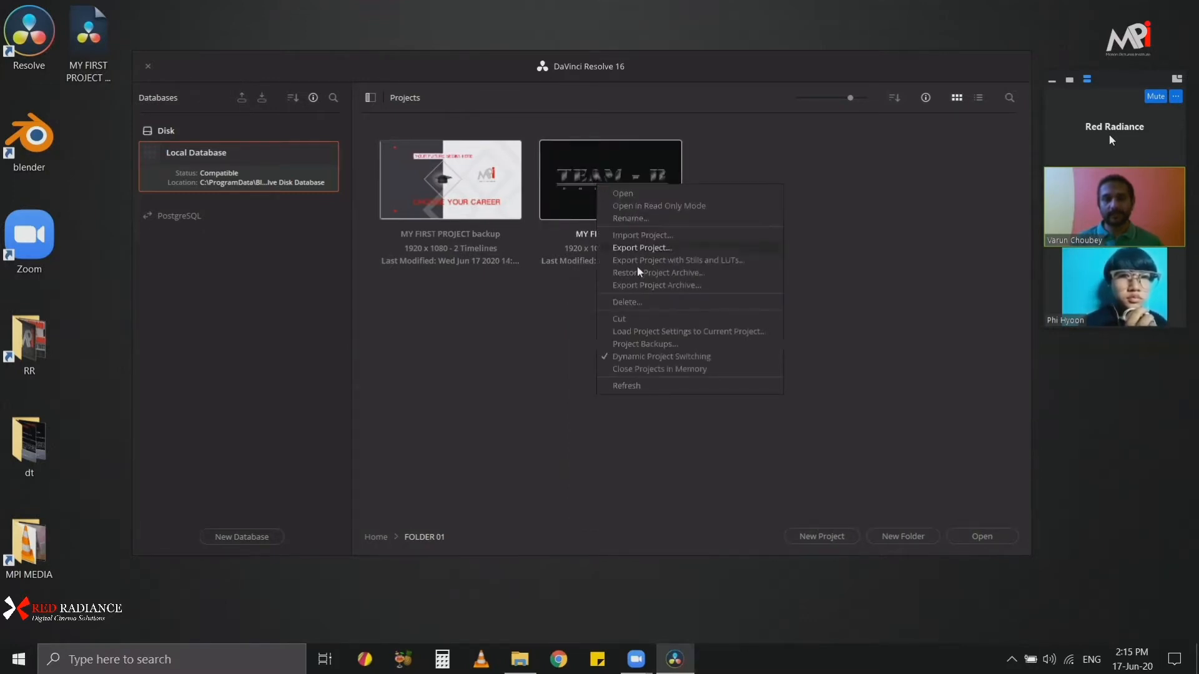
pyautogui.click(656, 345)
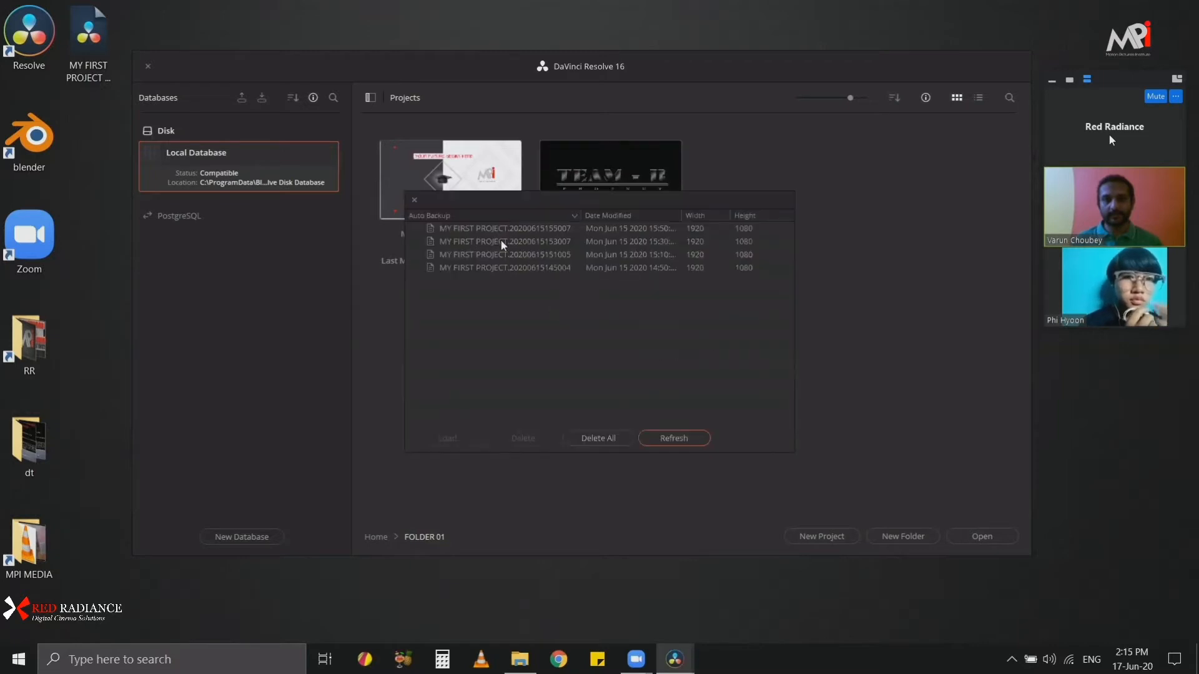
pyautogui.moveTo(570, 201); pyautogui.dragTo(711, 283)
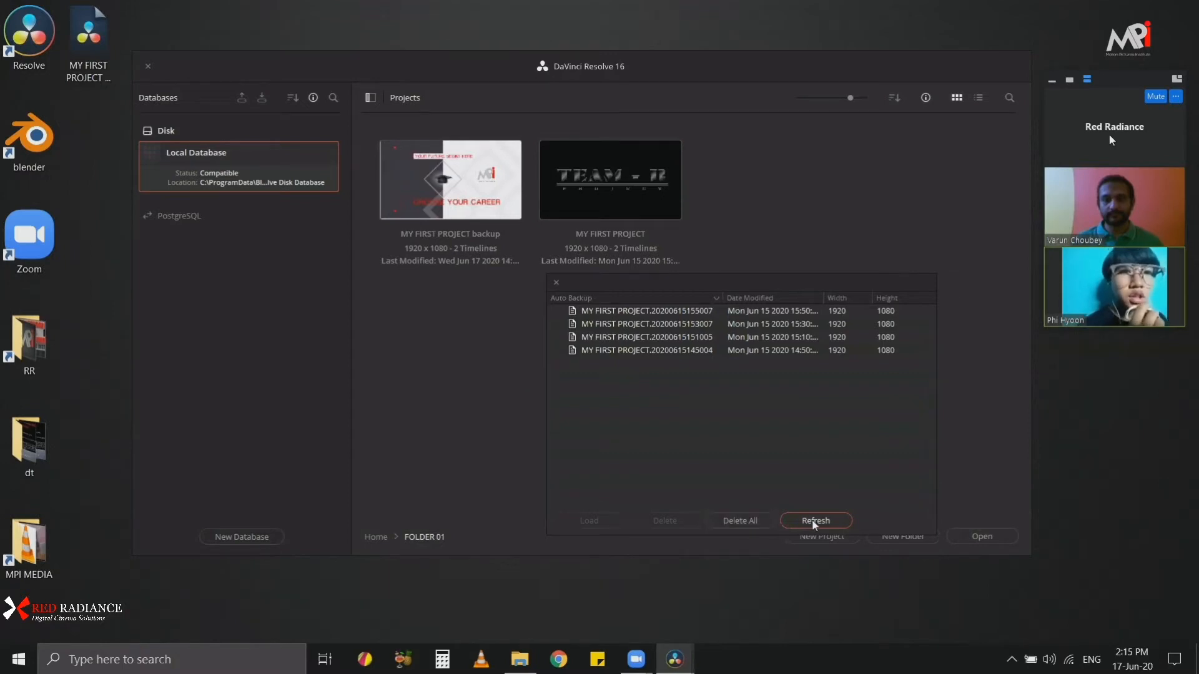
pyautogui.click(557, 282)
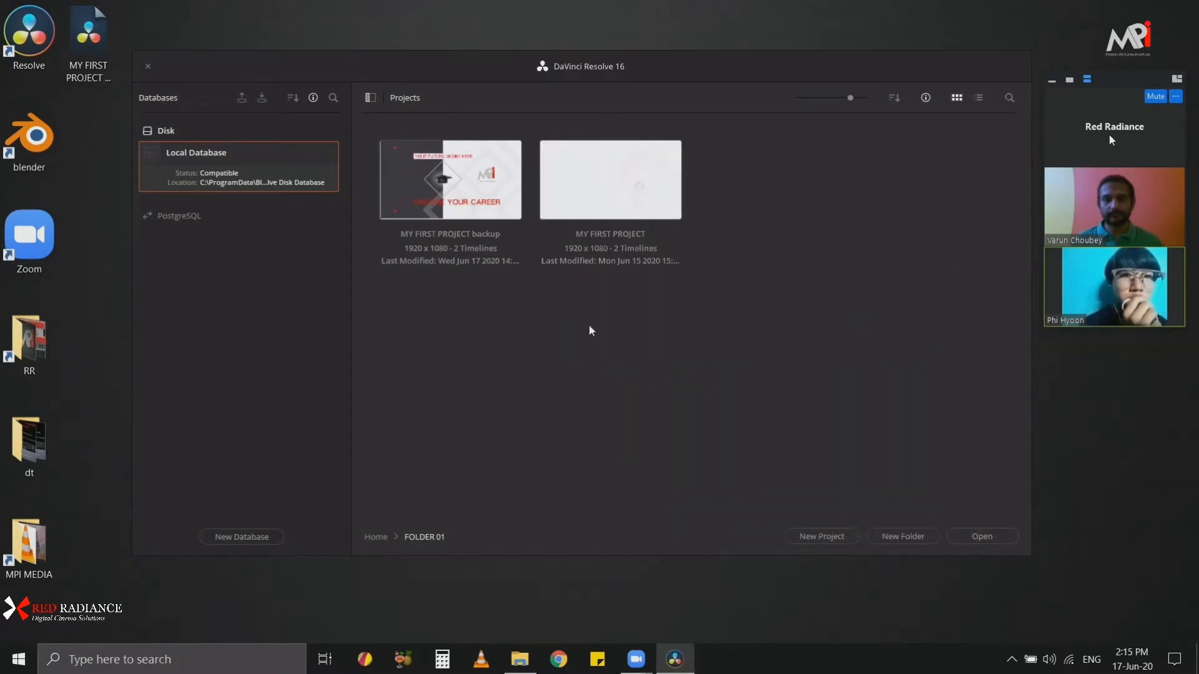
# Step: Open the project backups of MY FIRST PROJECT, select MY FIRST PROJECT.20200615145004, and widen the Date Modified column to show full timestamps
pyautogui.rightClick(618, 195)
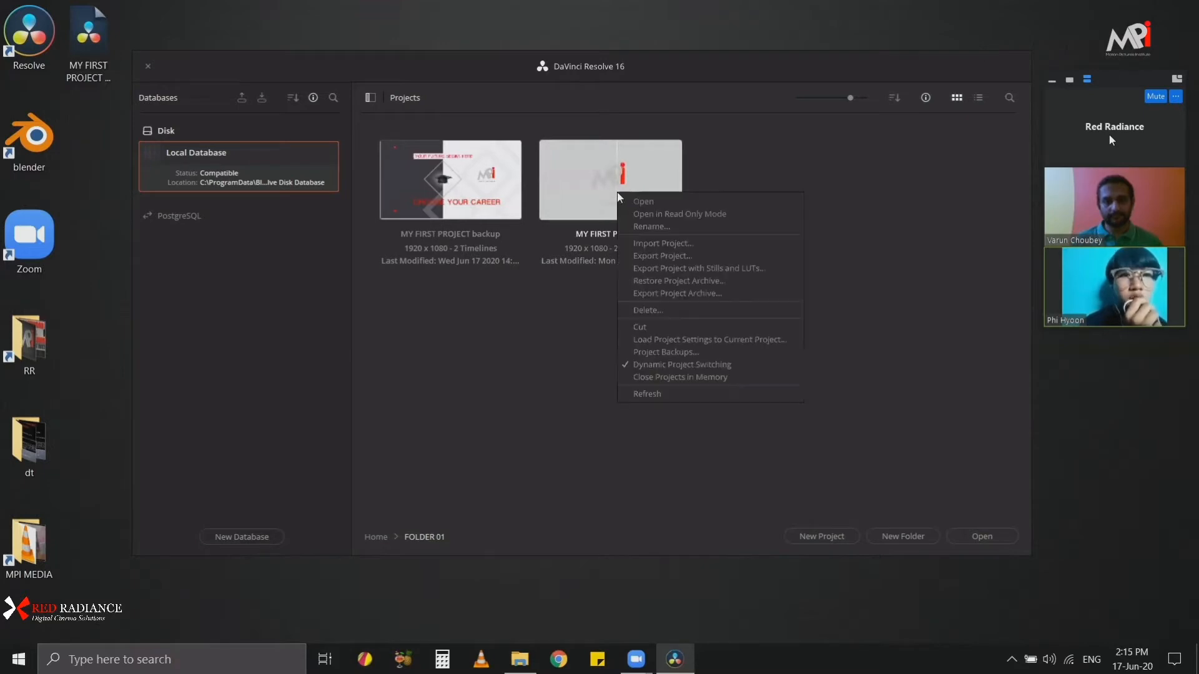
pyautogui.click(690, 351)
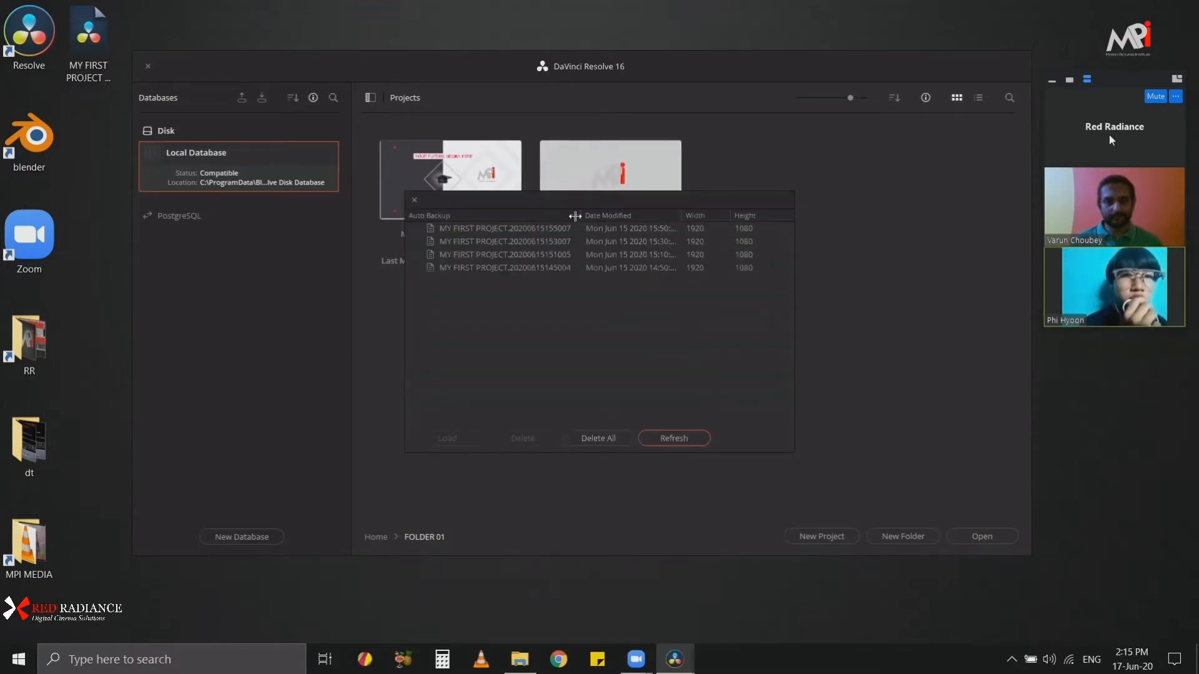
pyautogui.moveTo(582, 220); pyautogui.dragTo(676, 271)
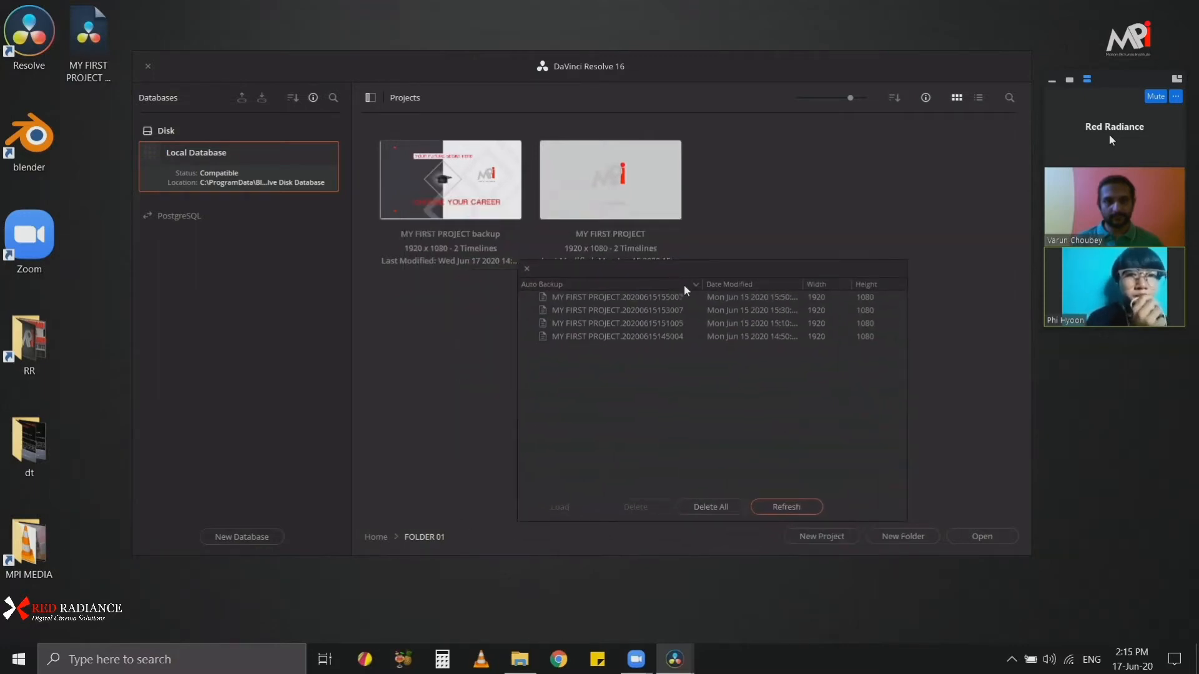
pyautogui.click(645, 336)
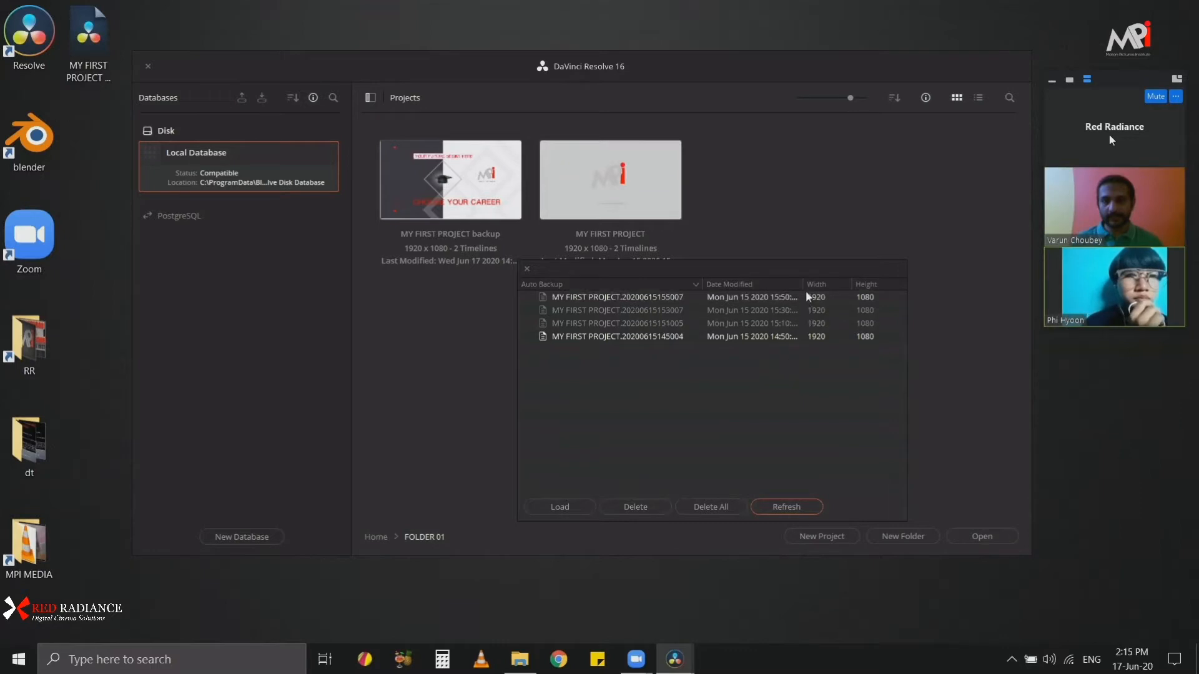
pyautogui.moveTo(804, 285); pyautogui.dragTo(834, 284)
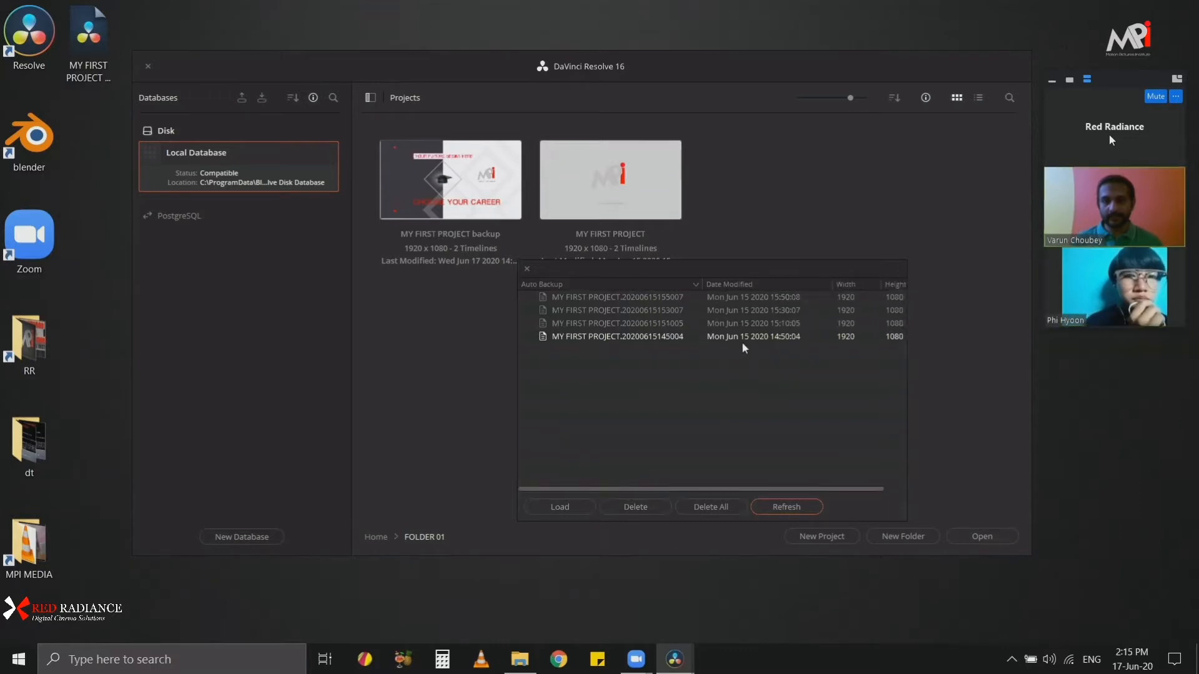
# Step: Load the selected backup as a new project named "MY FIRST PROJECT.20200615145004 001" and close the backups list
pyautogui.click(560, 507)
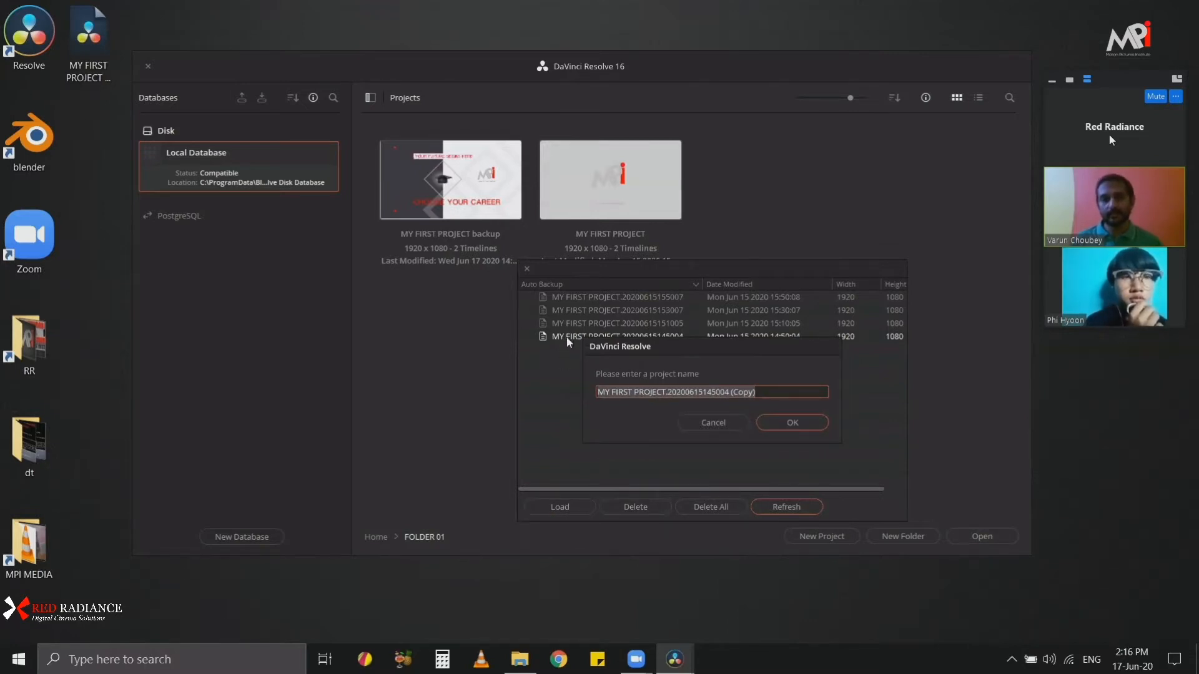
pyautogui.click(775, 389)
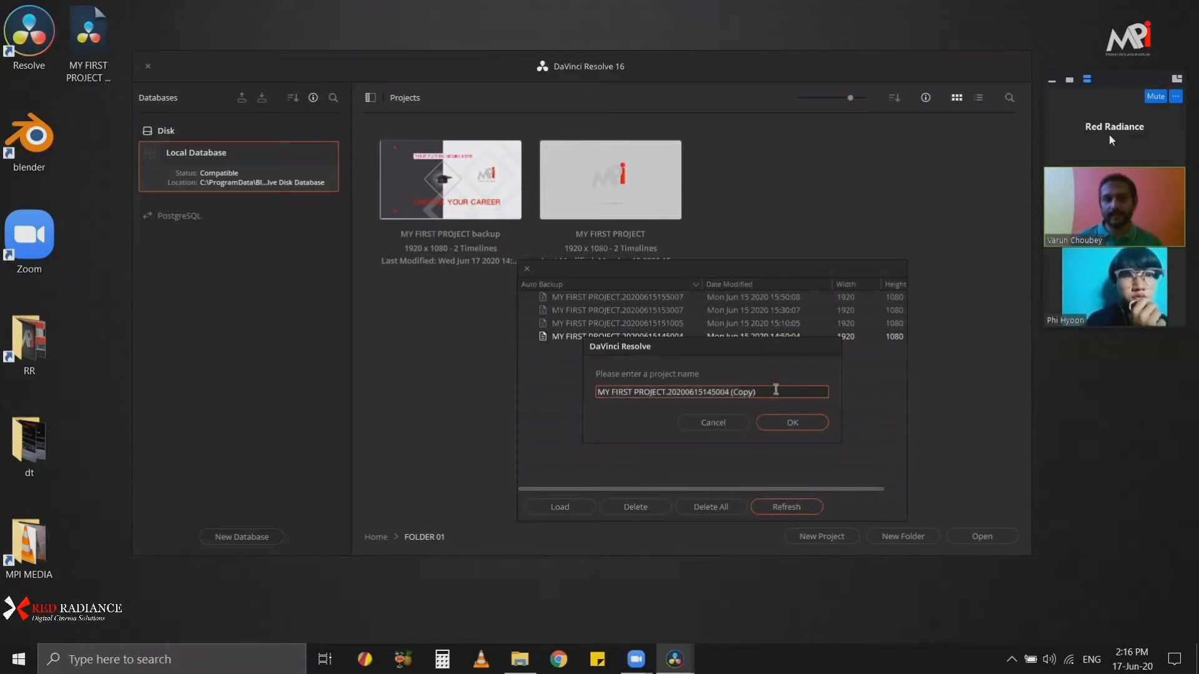
pyautogui.press('BackSpace')
pyautogui.press('BackSpace')
pyautogui.press('BackSpace')
pyautogui.press('BackSpace')
pyautogui.press('BackSpace')
pyautogui.press('BackSpace')
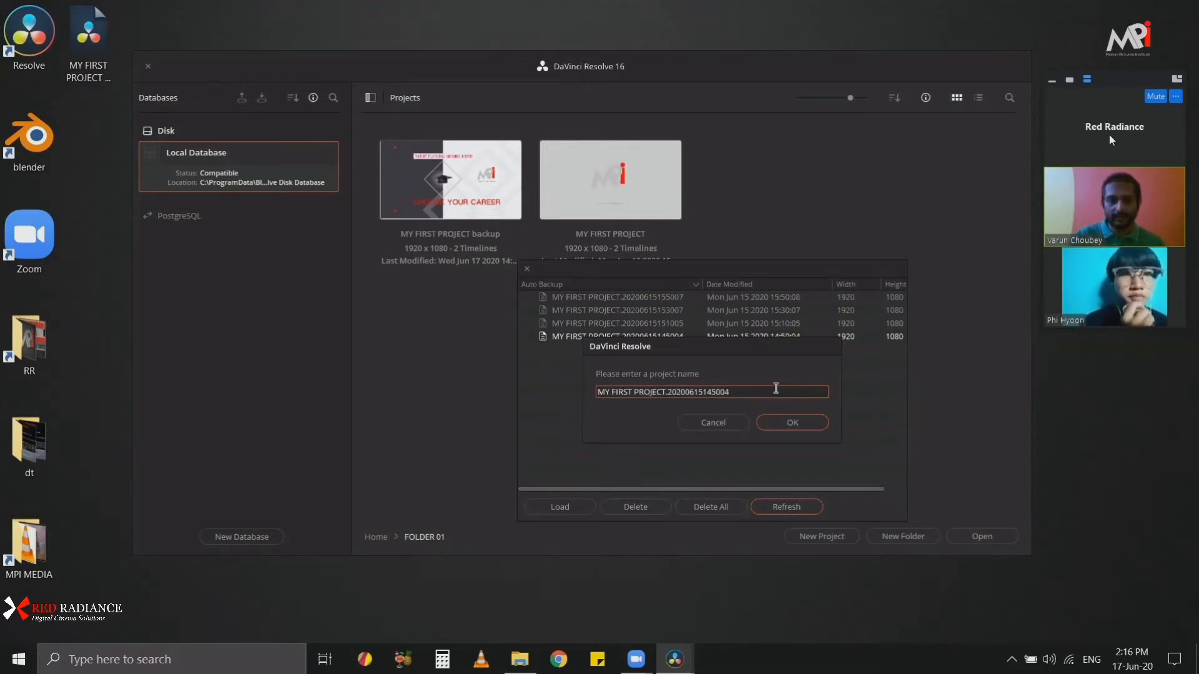
pyautogui.write('001')
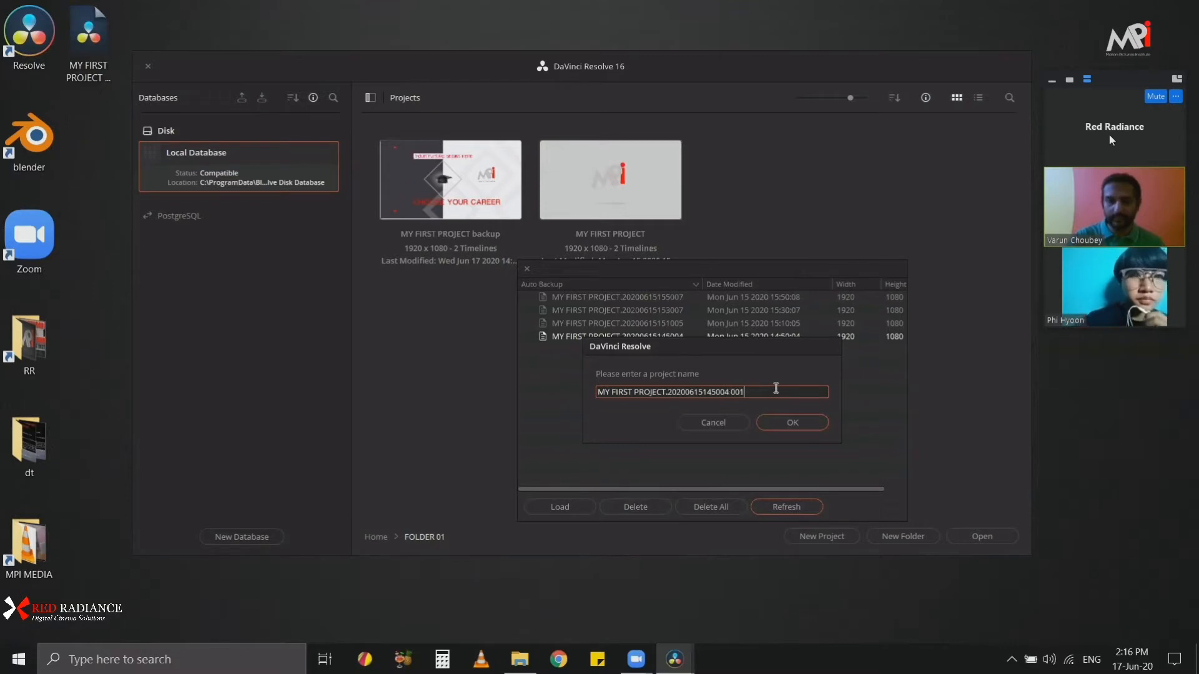
pyautogui.click(776, 421)
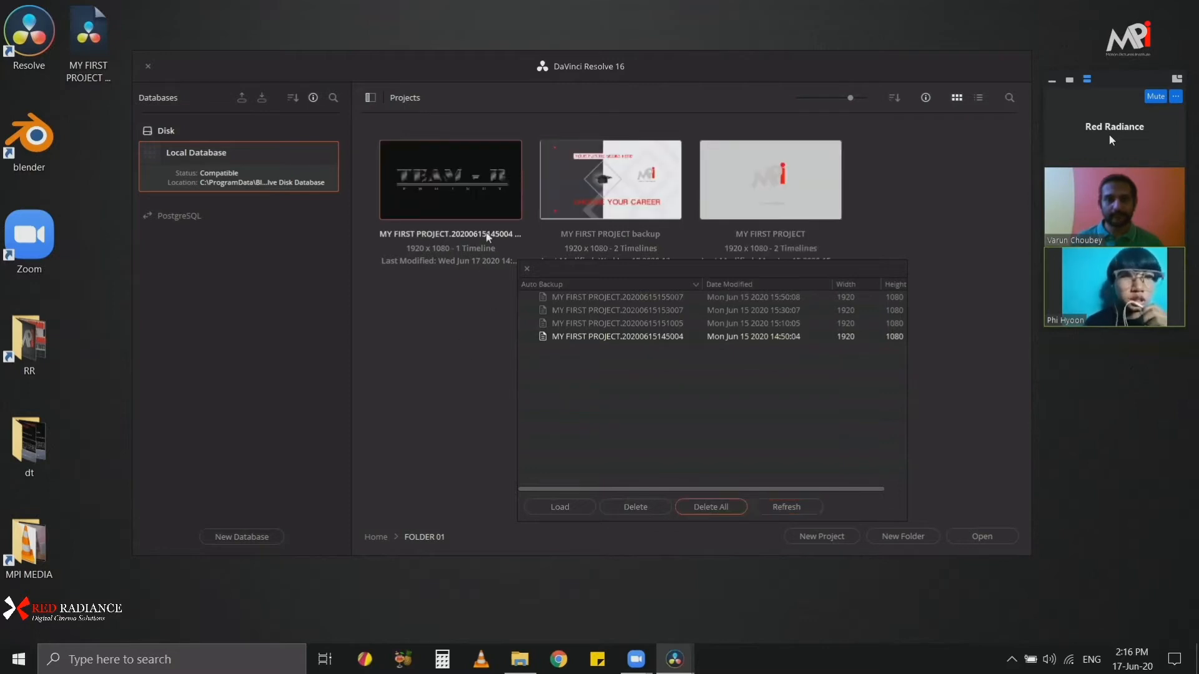
pyautogui.click(527, 269)
# Step: Show the FOLDER 01 projects as a list and widen the Name column to read the restored project's full name
pyautogui.click(979, 98)
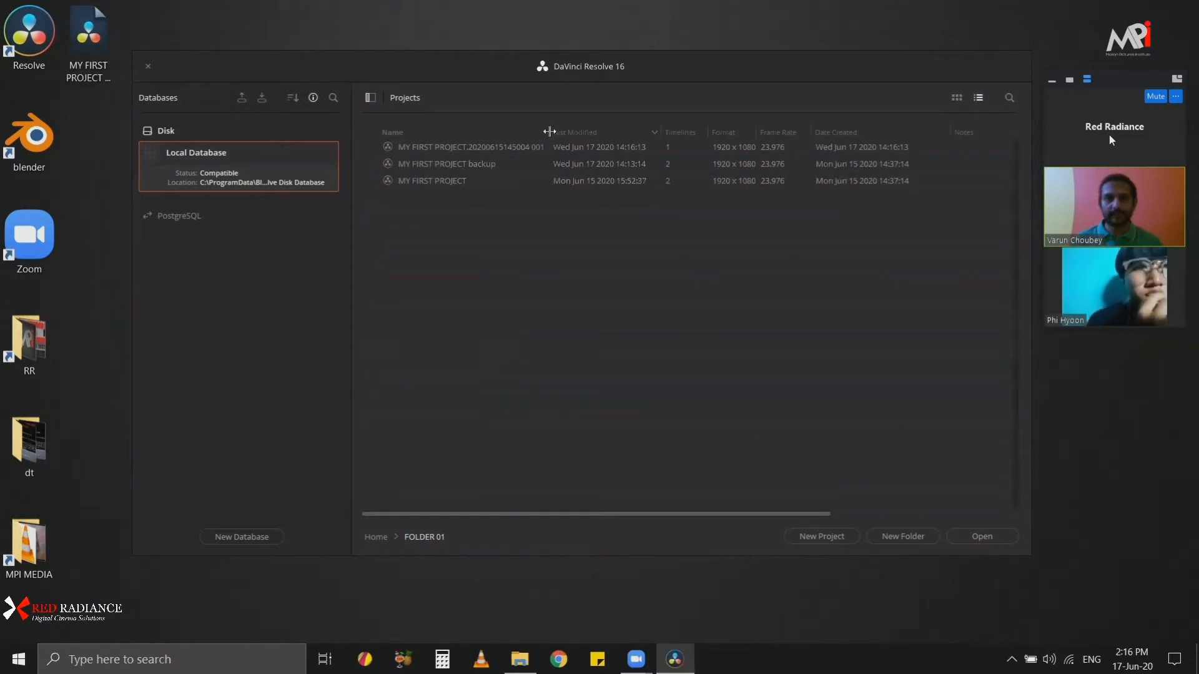
pyautogui.moveTo(549, 131); pyautogui.dragTo(576, 131)
pyautogui.click(522, 148)
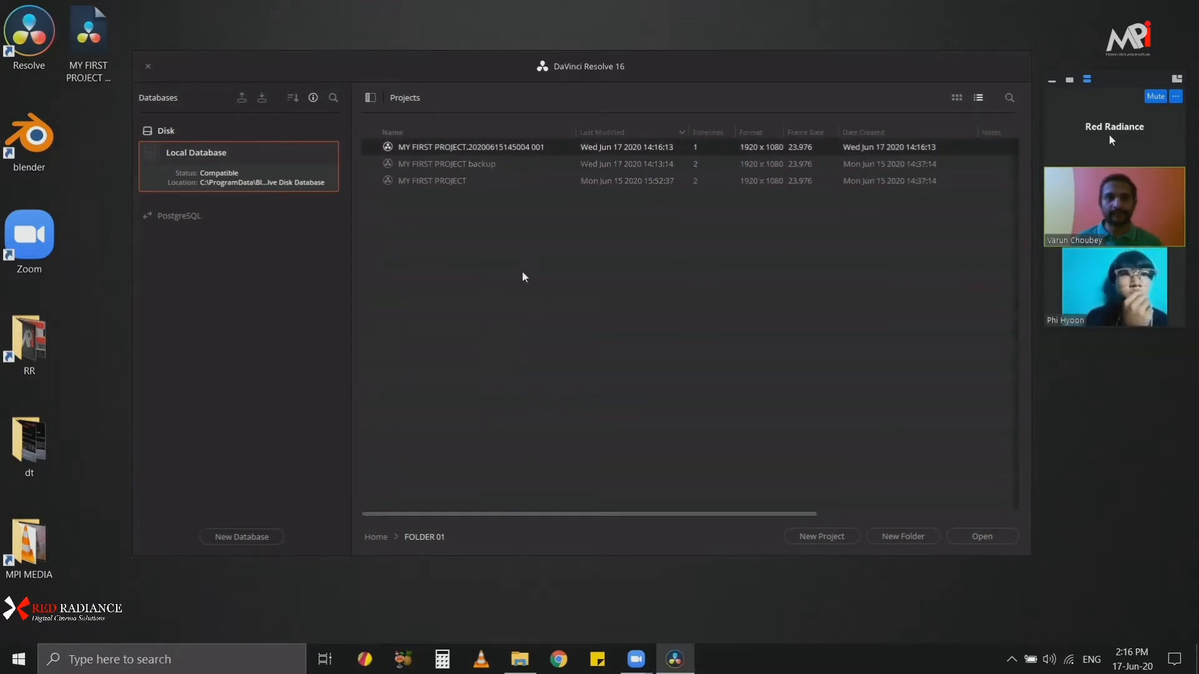
pyautogui.click(527, 322)
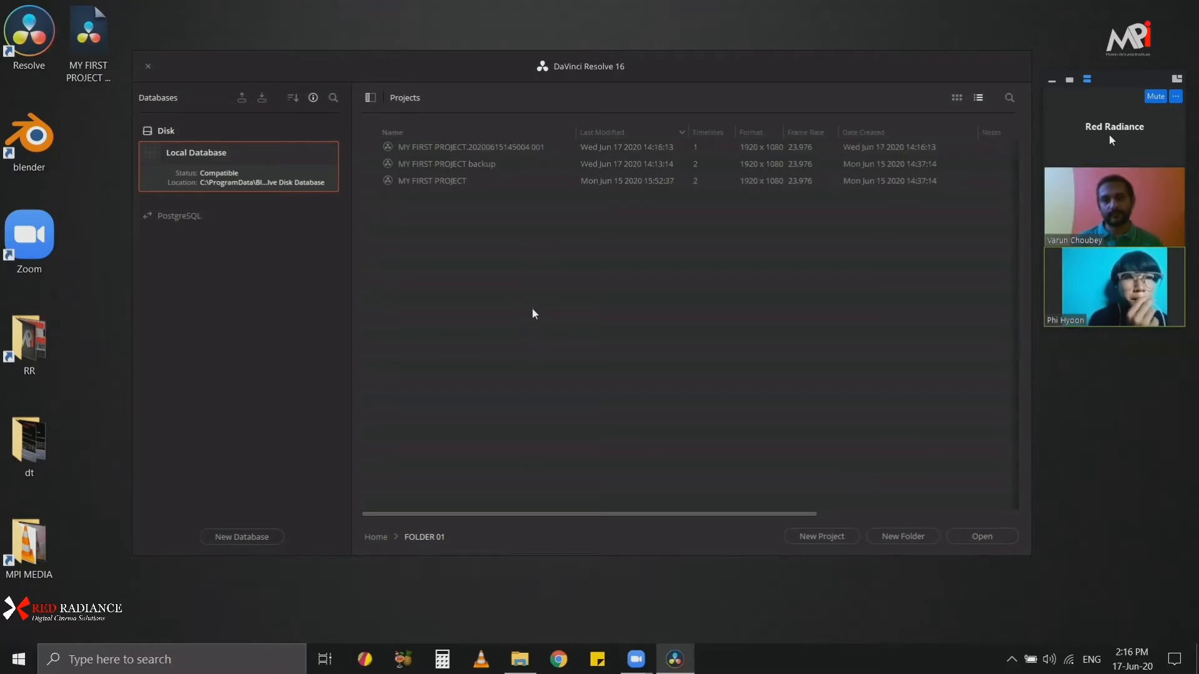
# Step: Check the project backups of MY FIRST PROJECT from the list view, close them, and return to the thumbnail view
pyautogui.rightClick(455, 182)
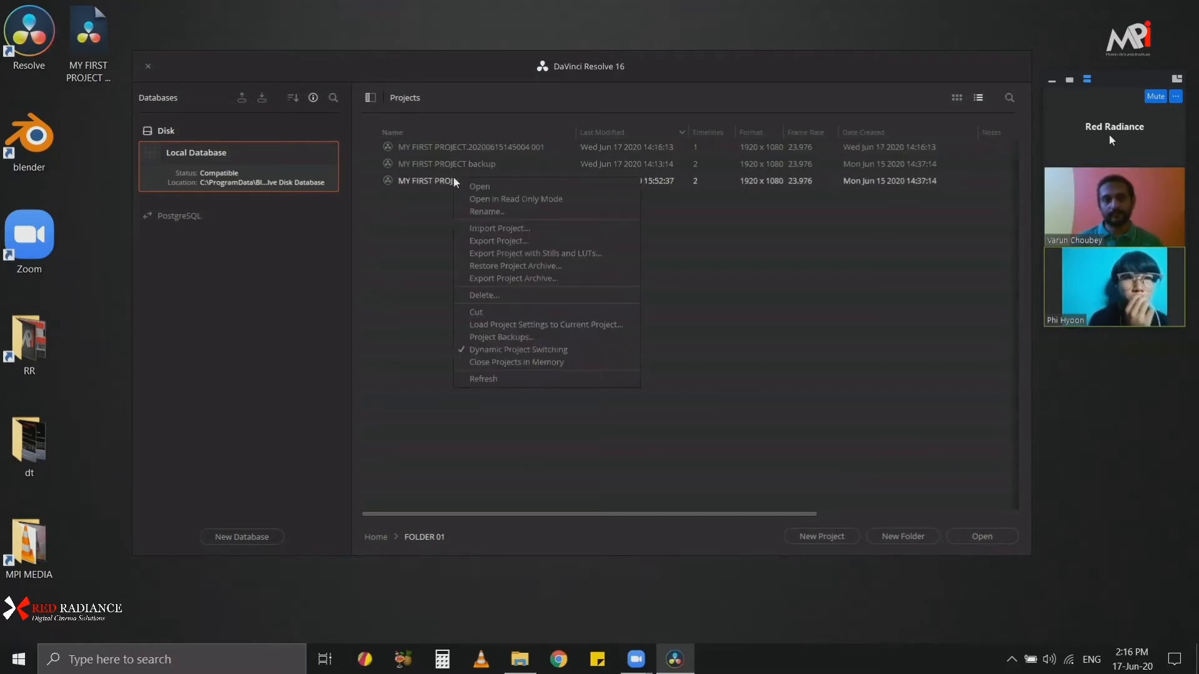
pyautogui.click(523, 334)
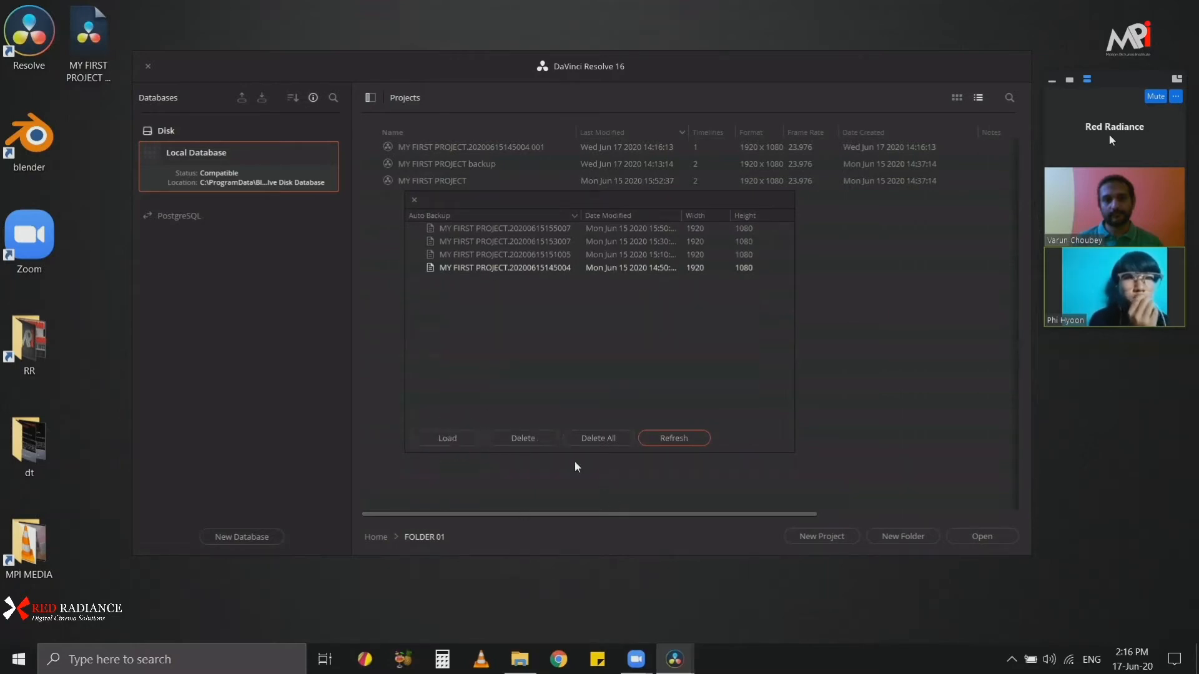
pyautogui.click(415, 201)
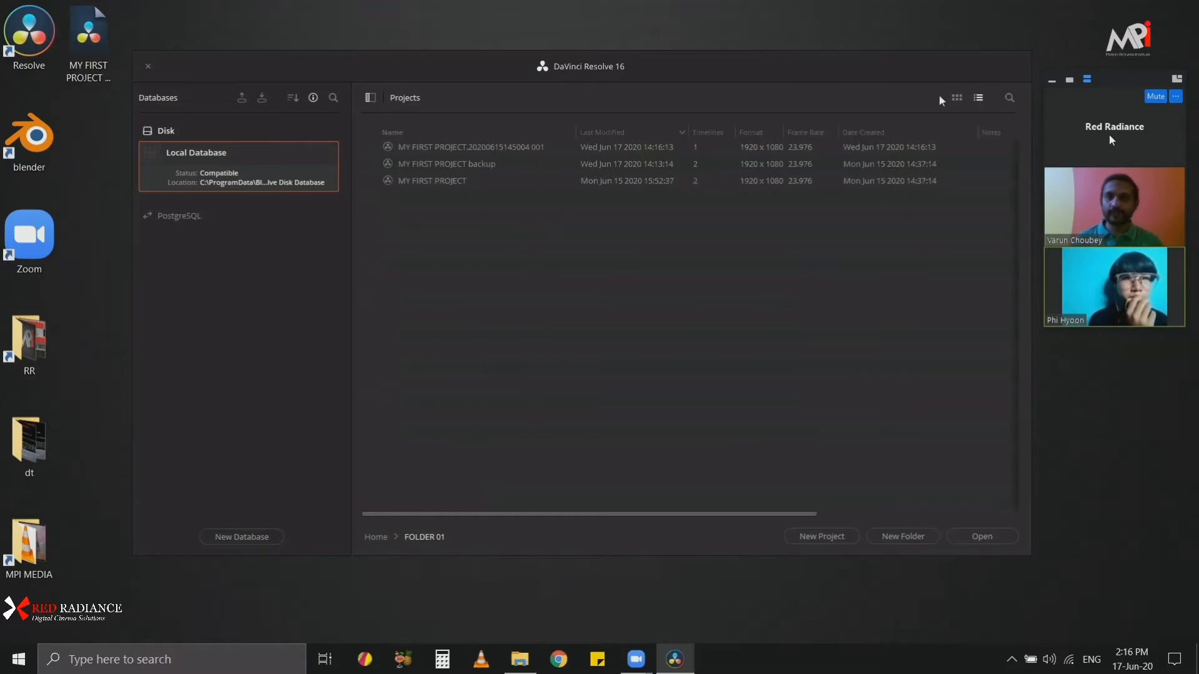
pyautogui.click(956, 98)
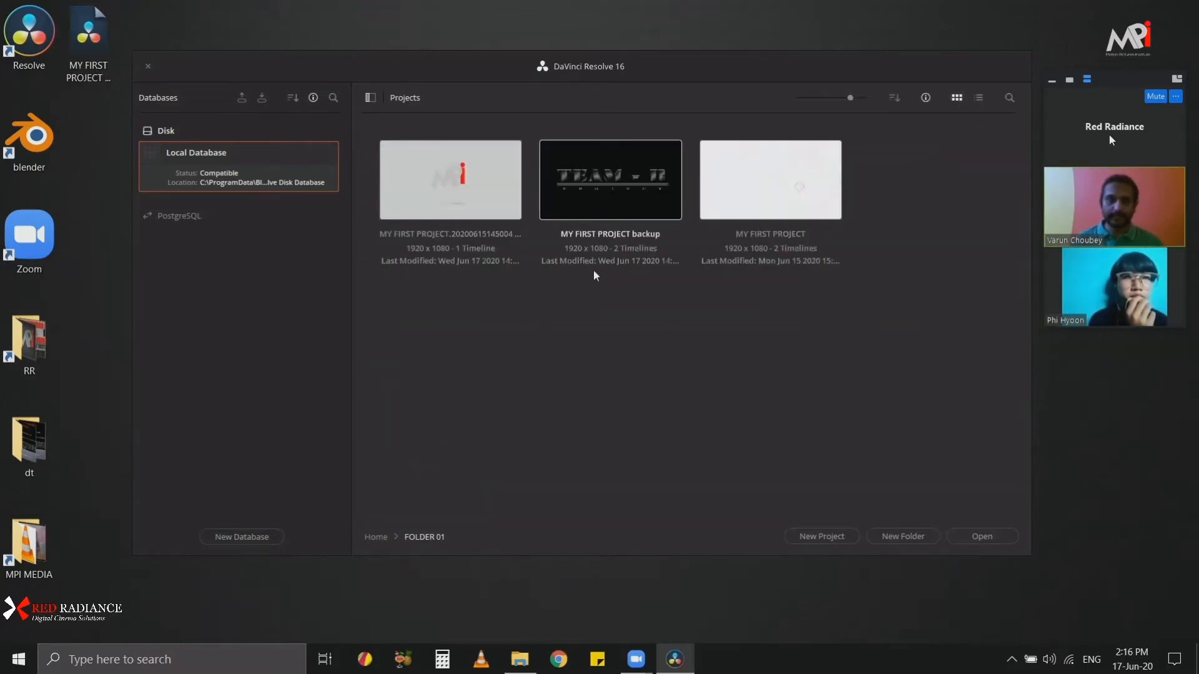
# Step: Open MY FIRST PROJECT, switch to MY FIRST PROJECT backup through the Project Manager, and switch back to MY FIRST PROJECT
pyautogui.doubleClick(783, 179)
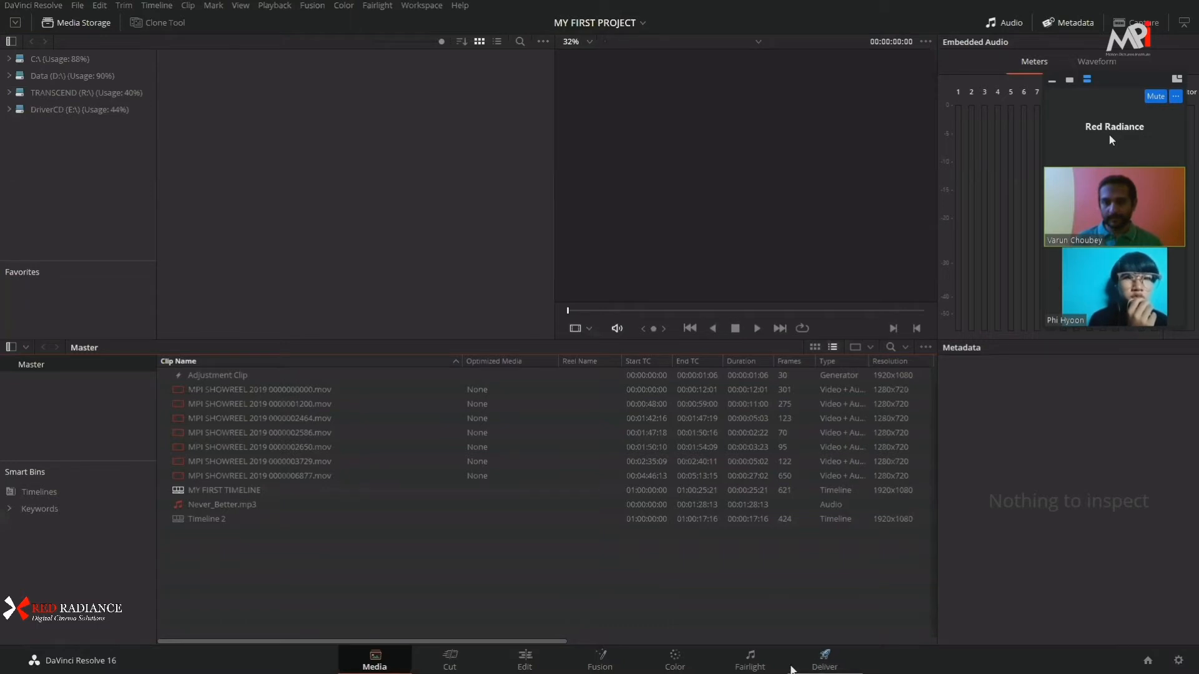
pyautogui.click(1149, 661)
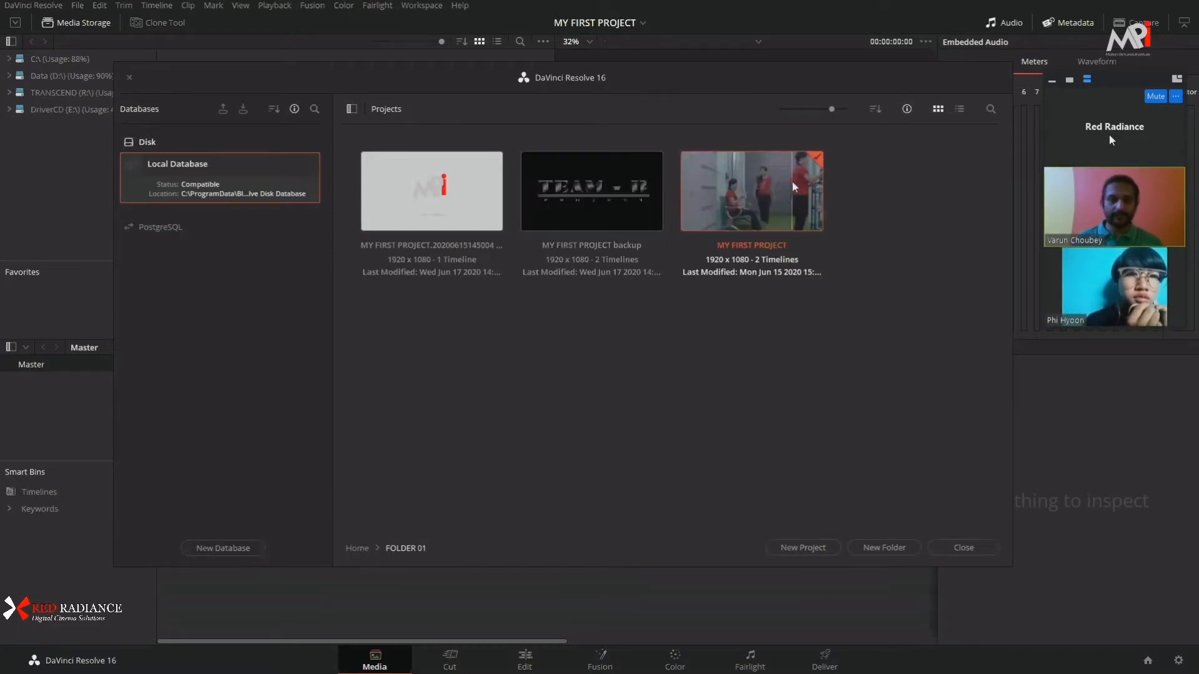
pyautogui.doubleClick(609, 201)
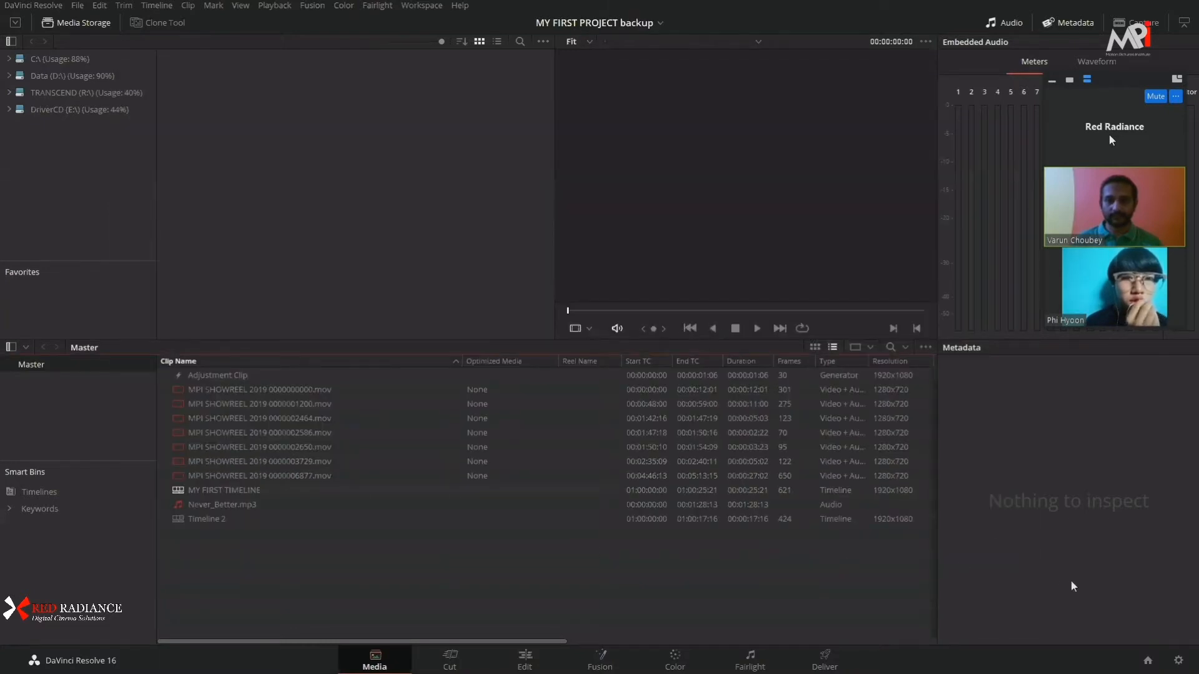
pyautogui.click(1148, 660)
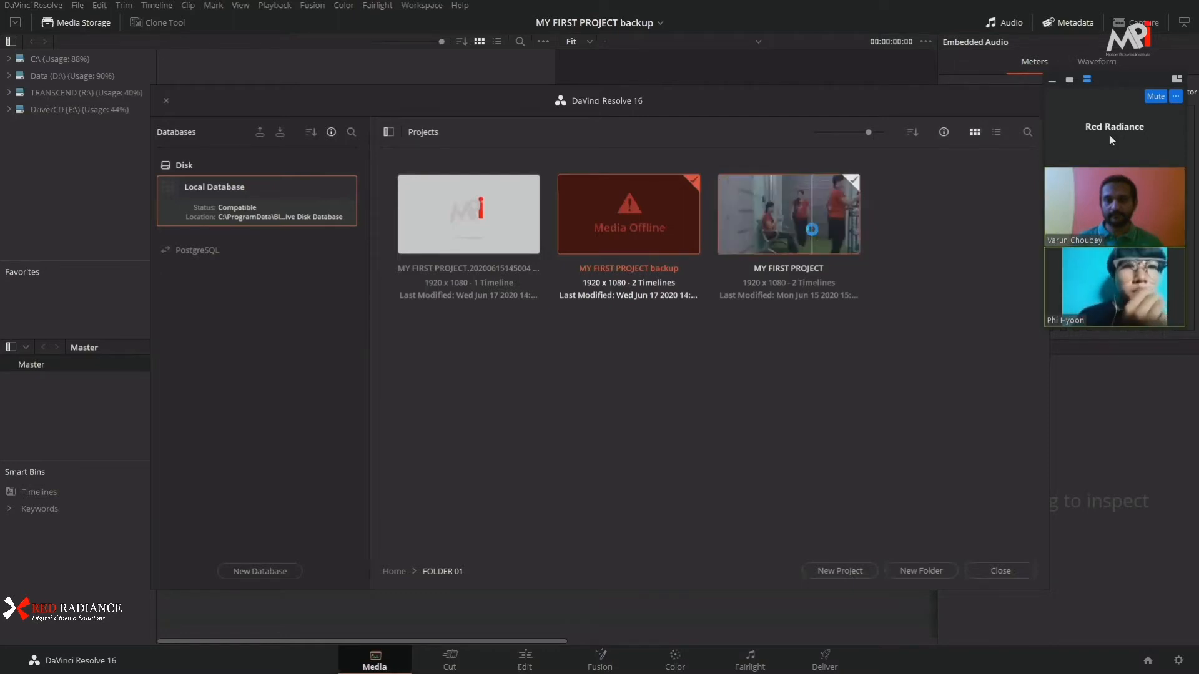
pyautogui.doubleClick(811, 228)
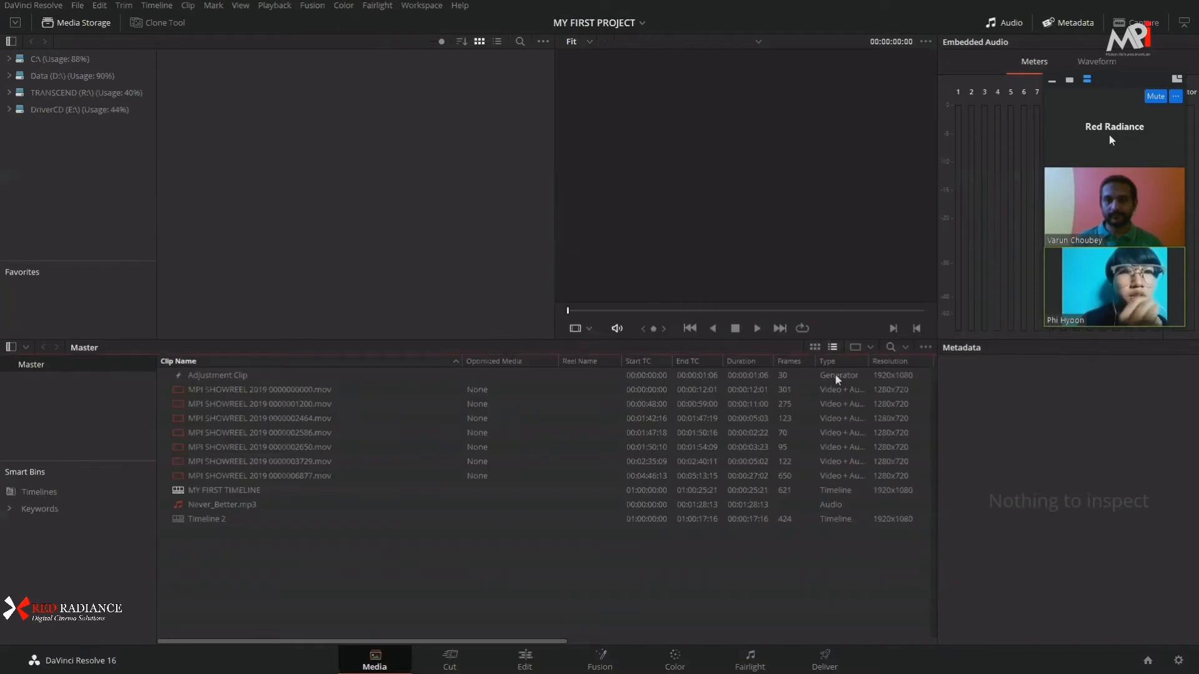
# Step: Review the Dynamic Project Switching option for both open projects in the Project Manager, and return to MY FIRST PROJECT
pyautogui.click(1147, 662)
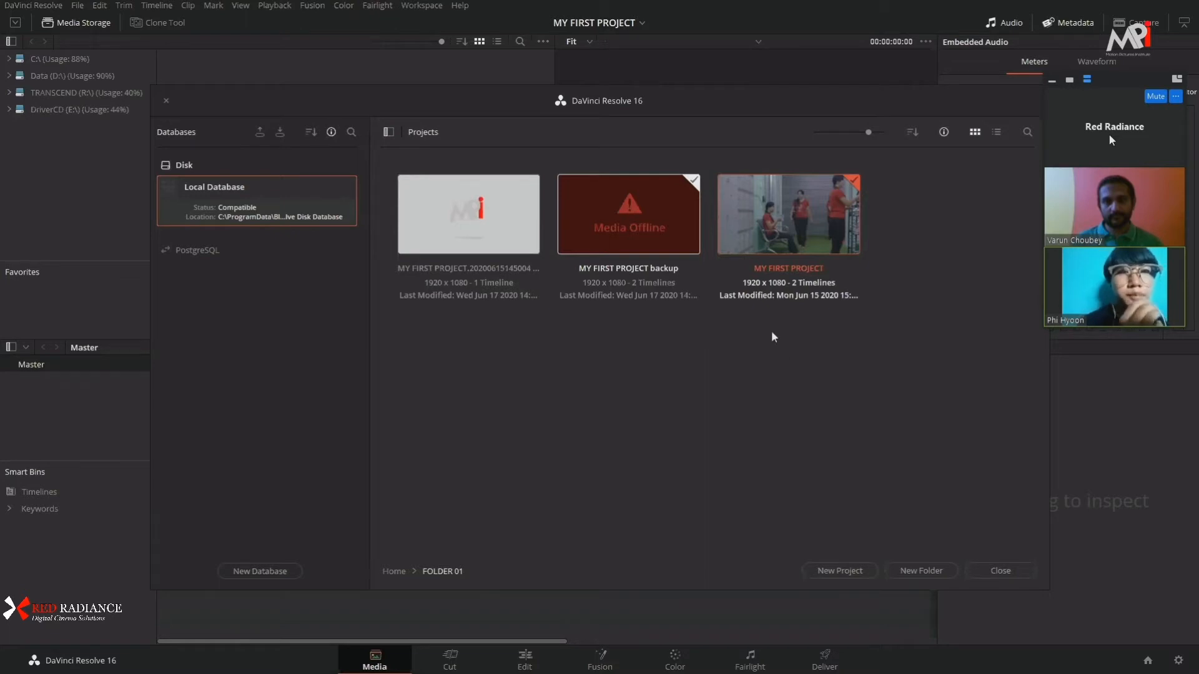
pyautogui.rightClick(771, 219)
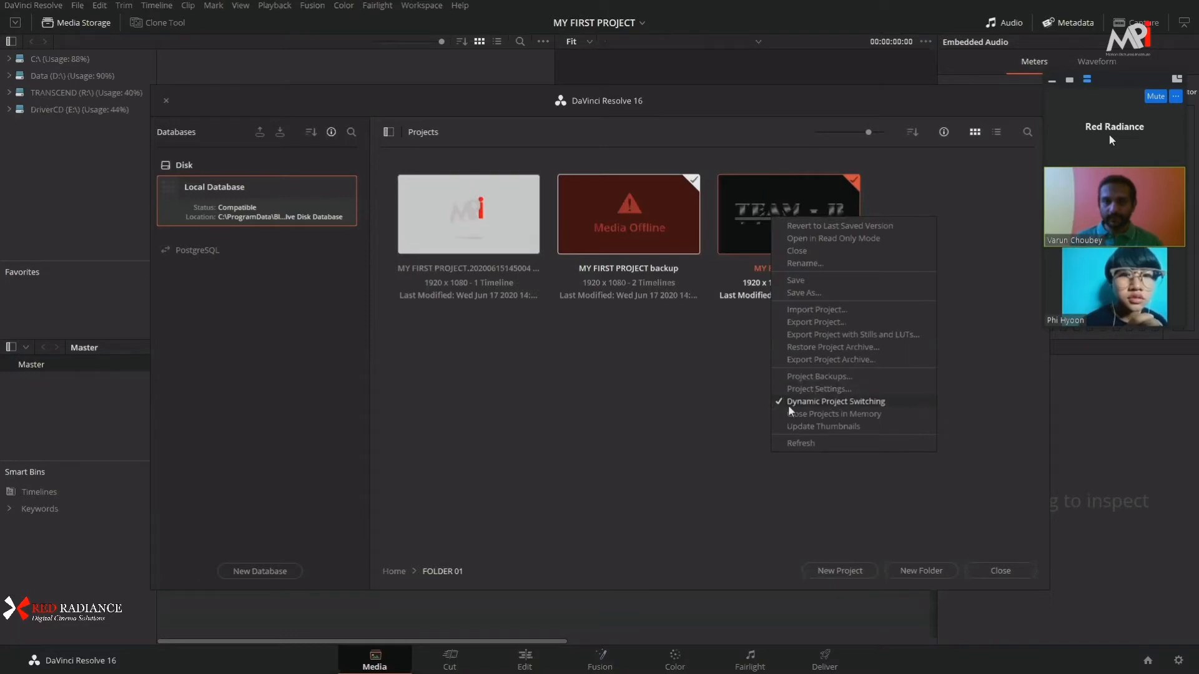
pyautogui.rightClick(651, 209)
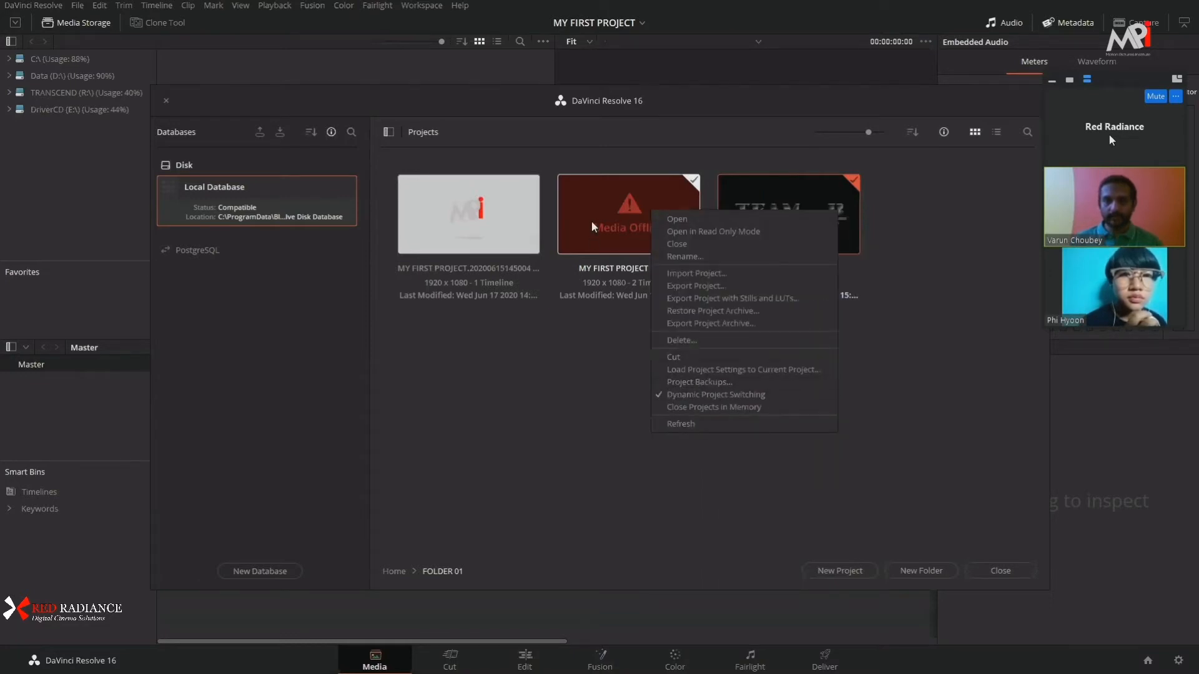
pyautogui.click(806, 197)
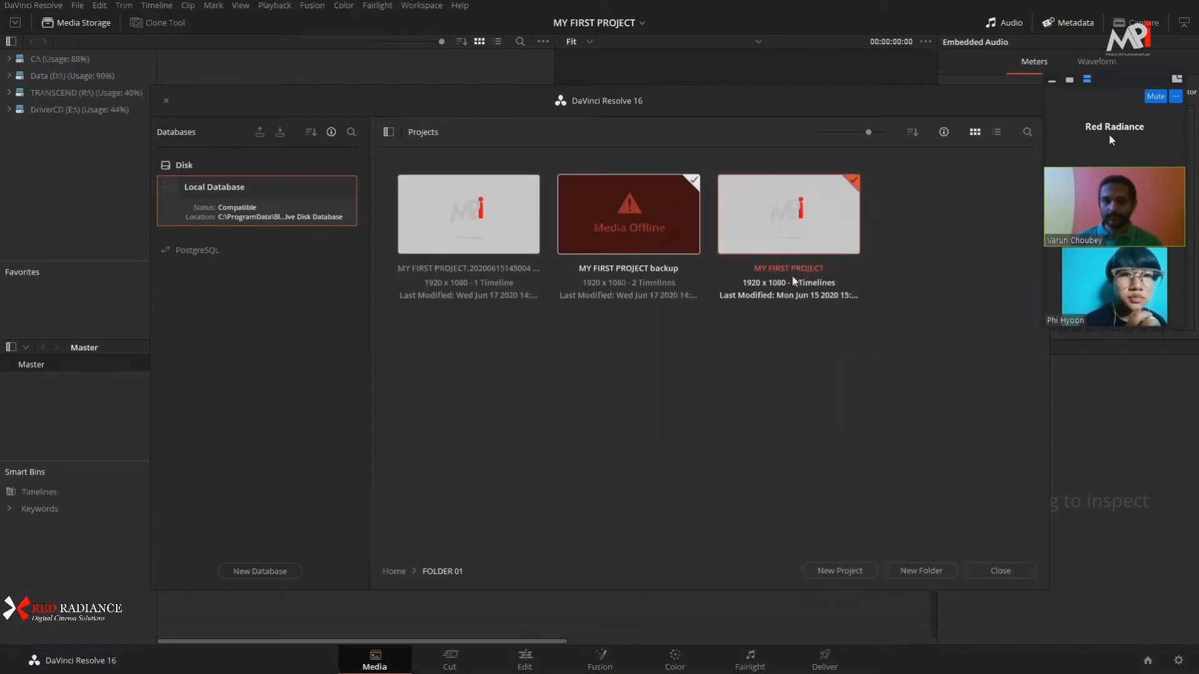
pyautogui.click(1012, 572)
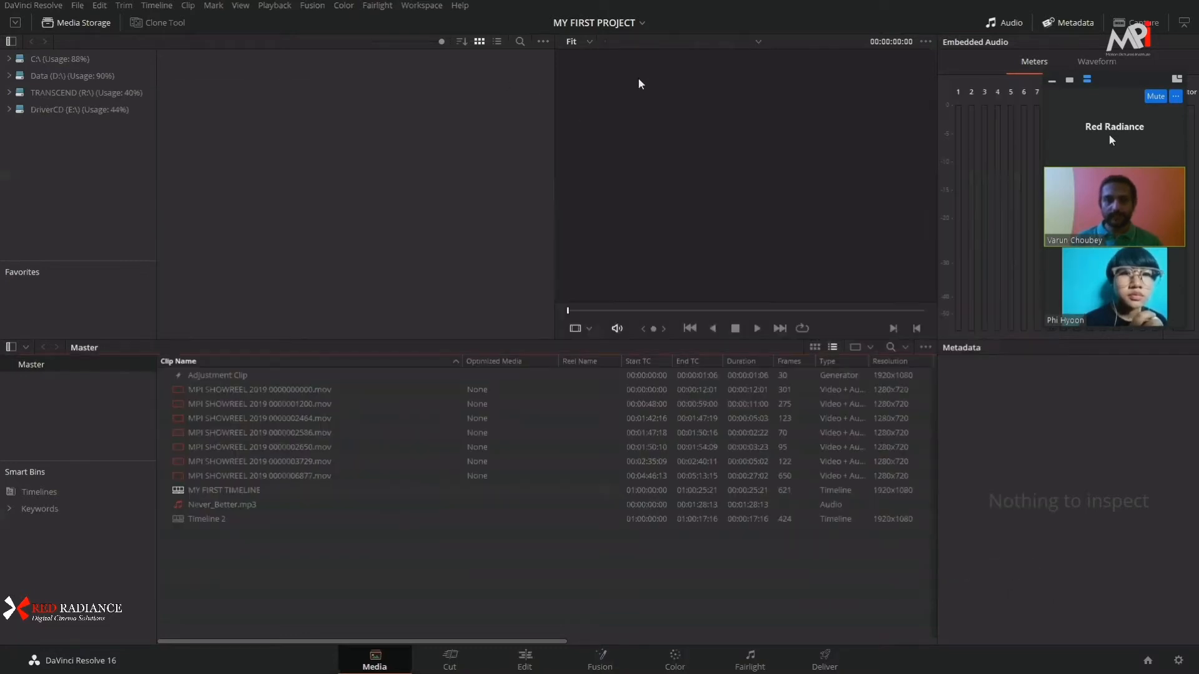
# Step: Show the title clip of MY FIRST TIMELINE on the Edit page, and switch between MY FIRST TIMELINE and Timeline 2, ending on Timeline 2
pyautogui.click(541, 668)
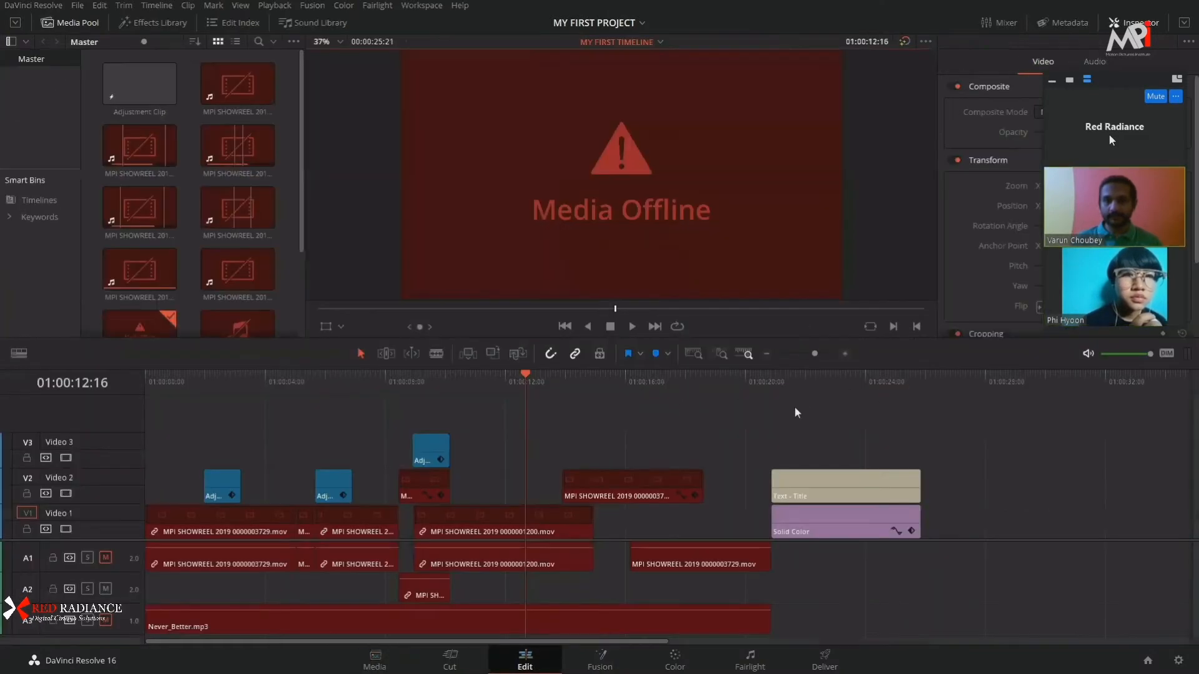
pyautogui.click(847, 376)
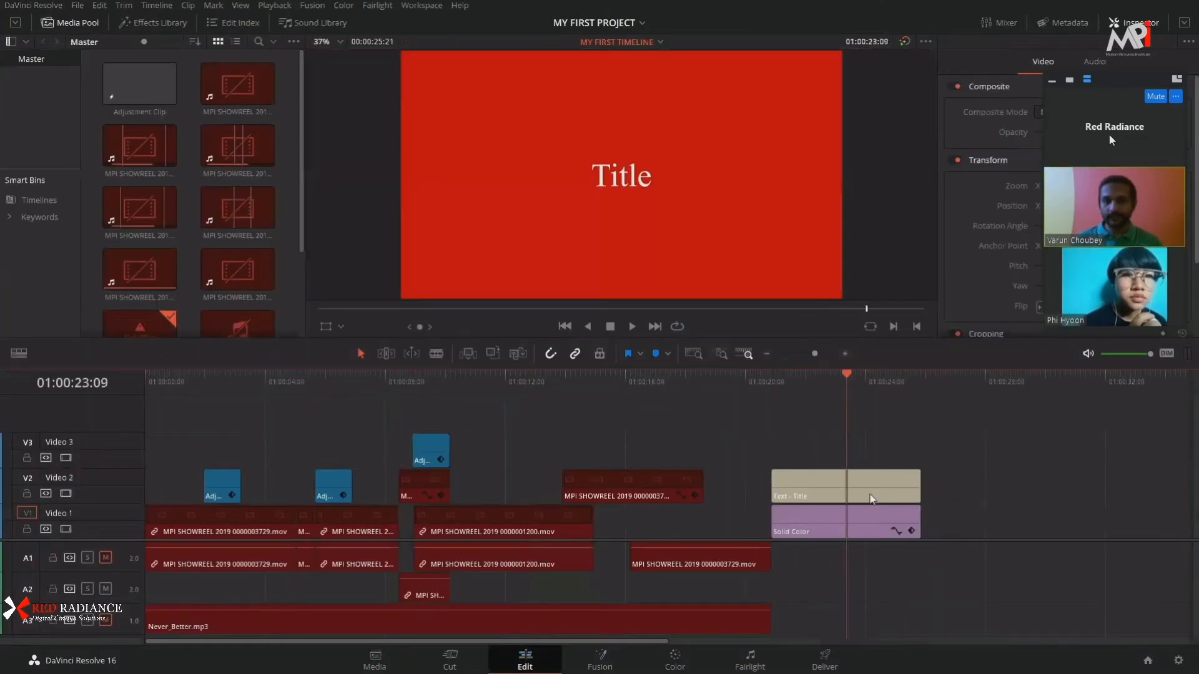
pyautogui.click(659, 41)
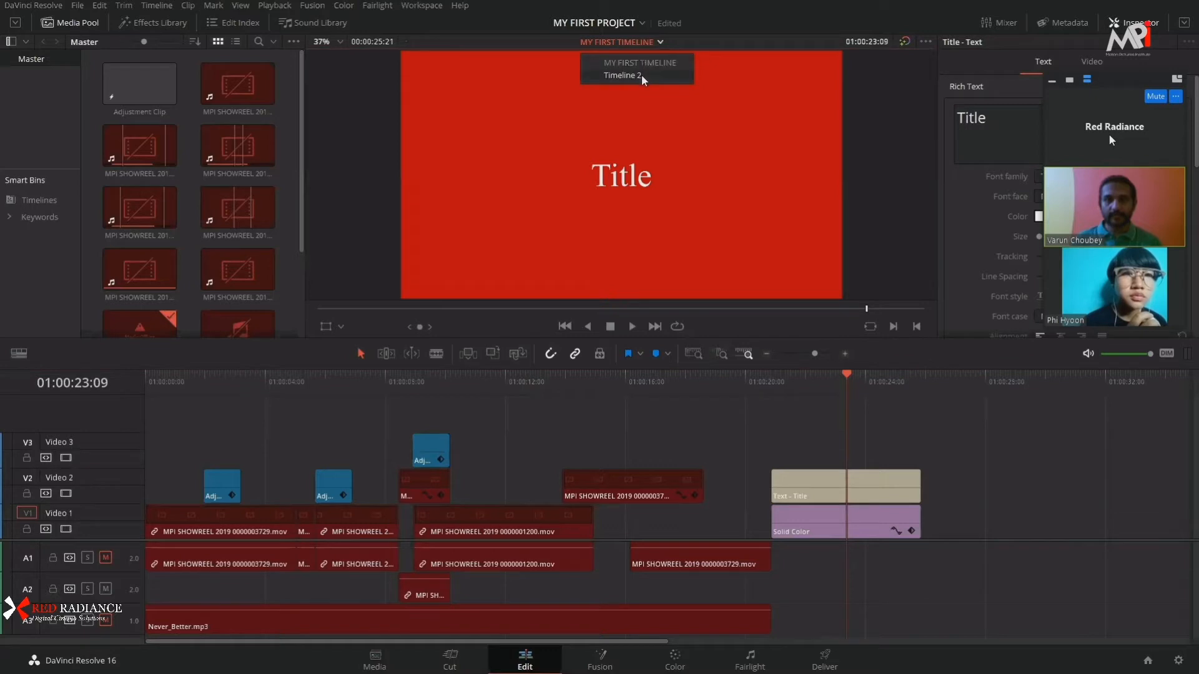
pyautogui.click(642, 74)
pyautogui.click(644, 41)
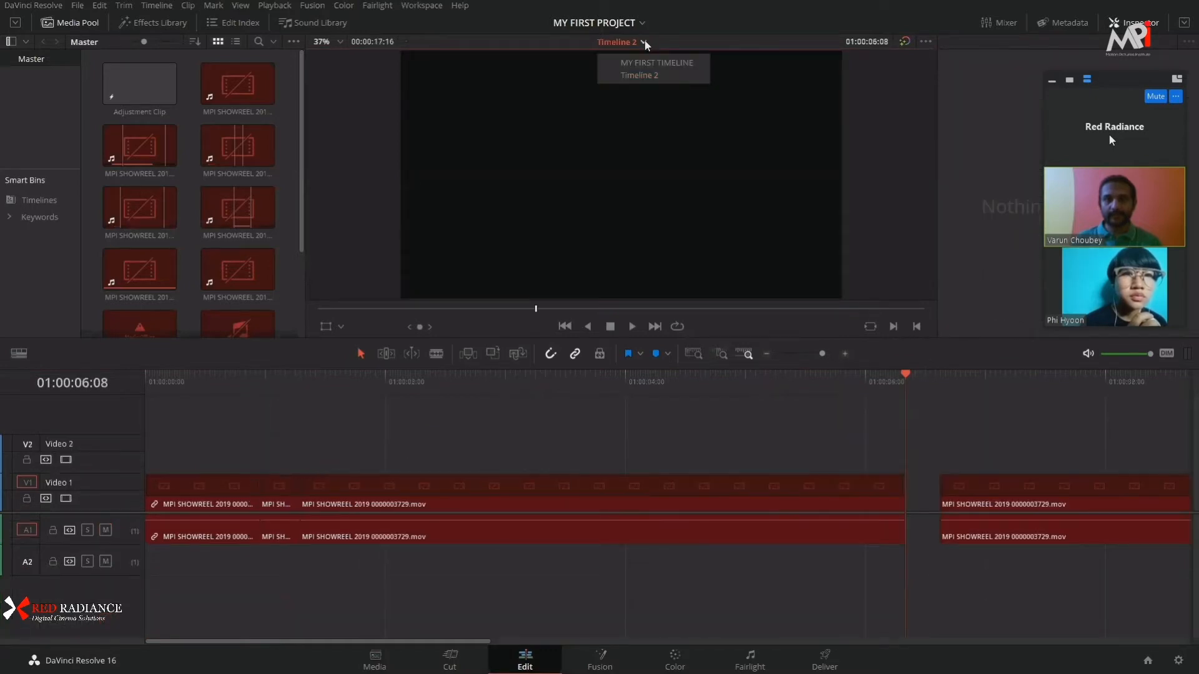
pyautogui.click(654, 62)
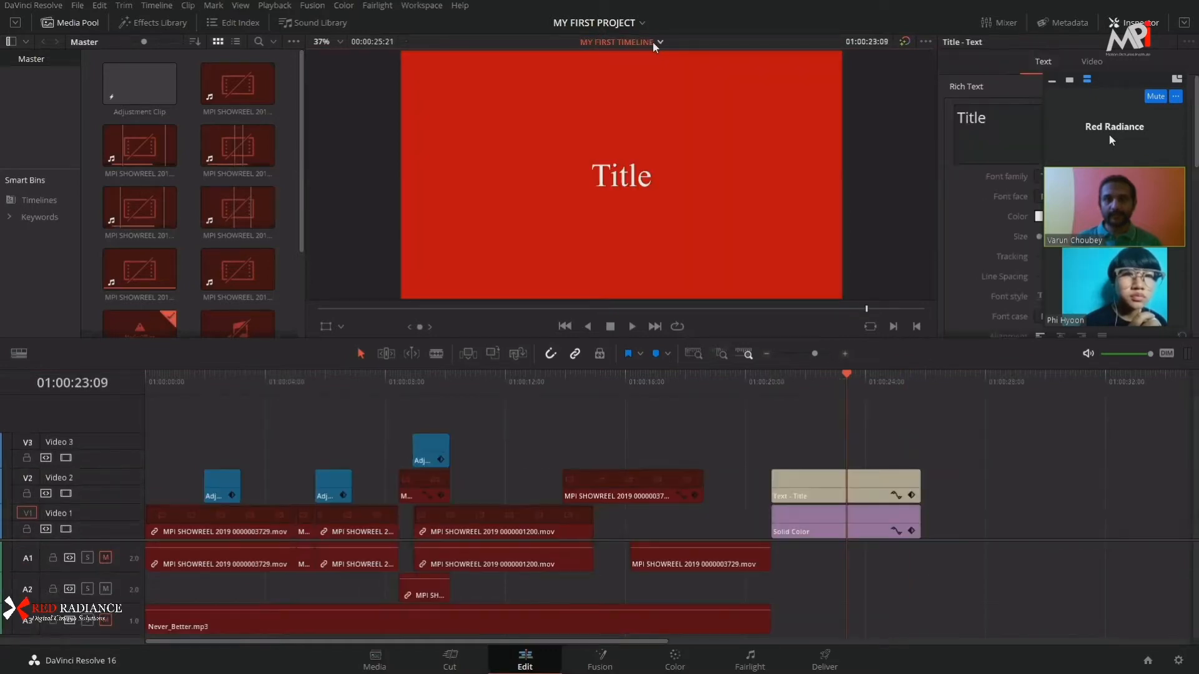
pyautogui.click(659, 41)
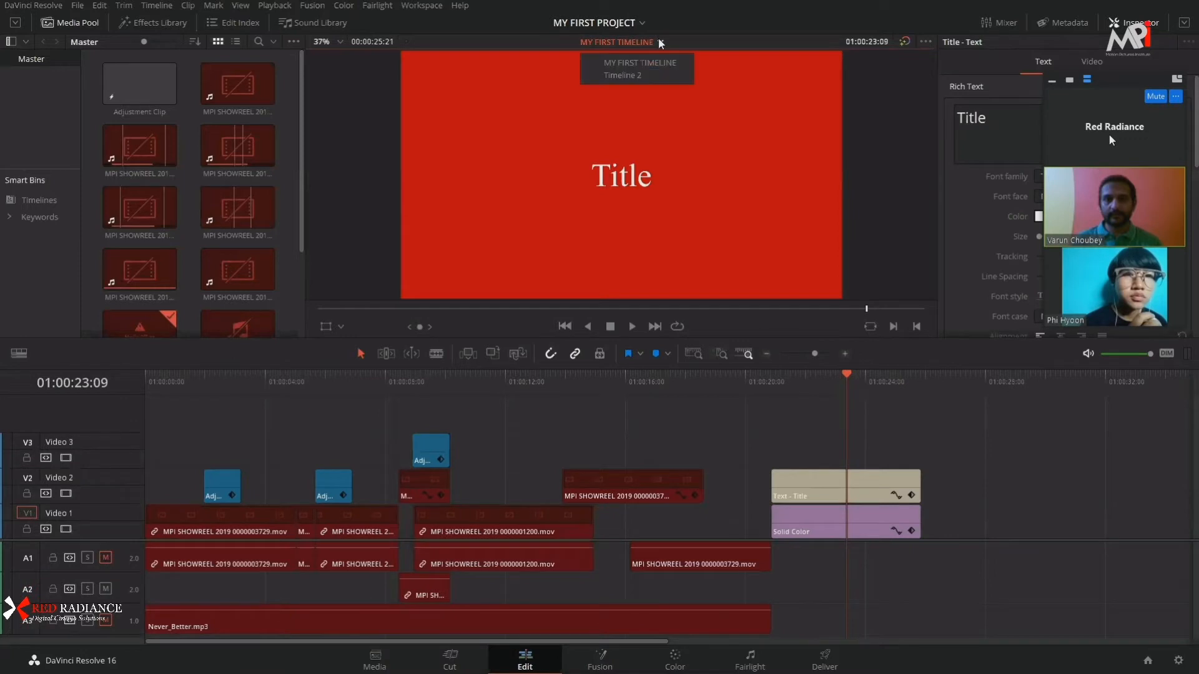
pyautogui.click(644, 75)
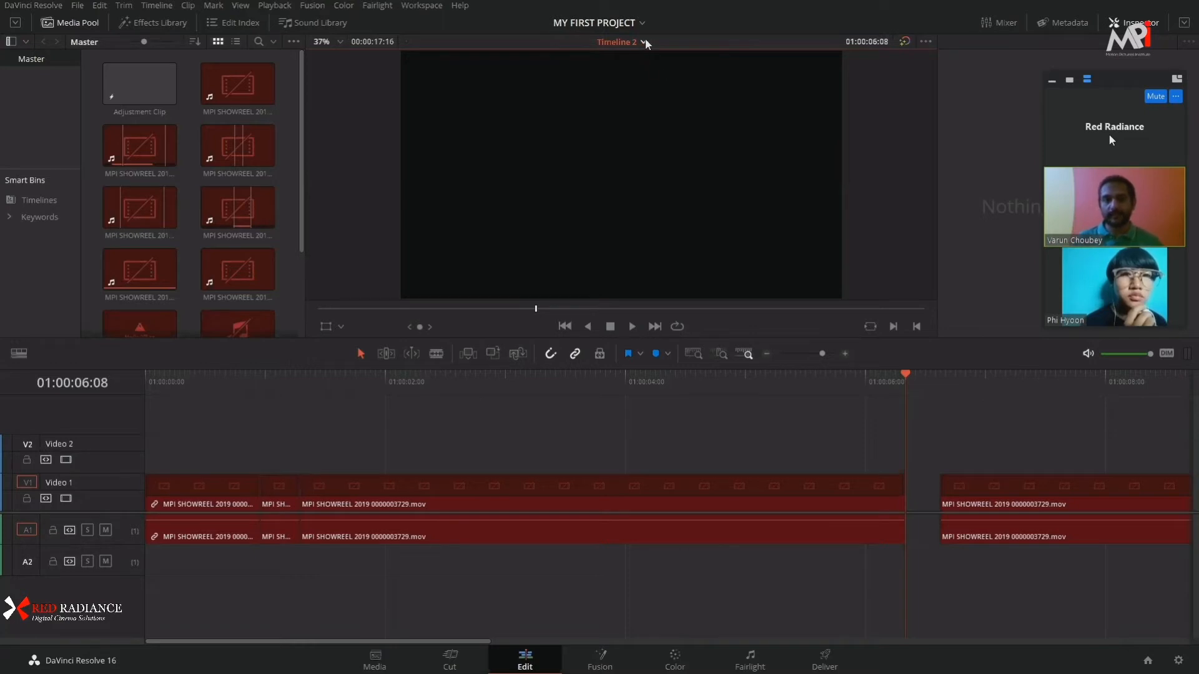
# Step: Examine the Dynamic Project Switching and Close Projects in Memory options for MY FIRST PROJECT backup in the Project Manager
pyautogui.click(1147, 661)
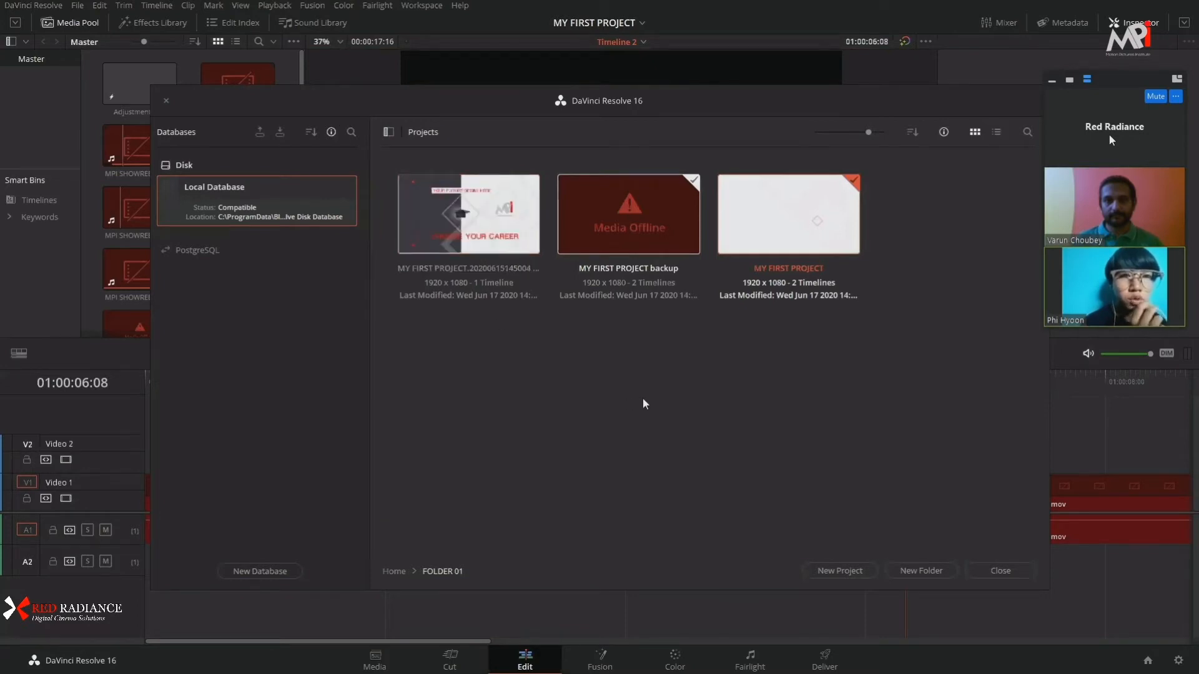
pyautogui.moveTo(772, 117); pyautogui.dragTo(723, 83)
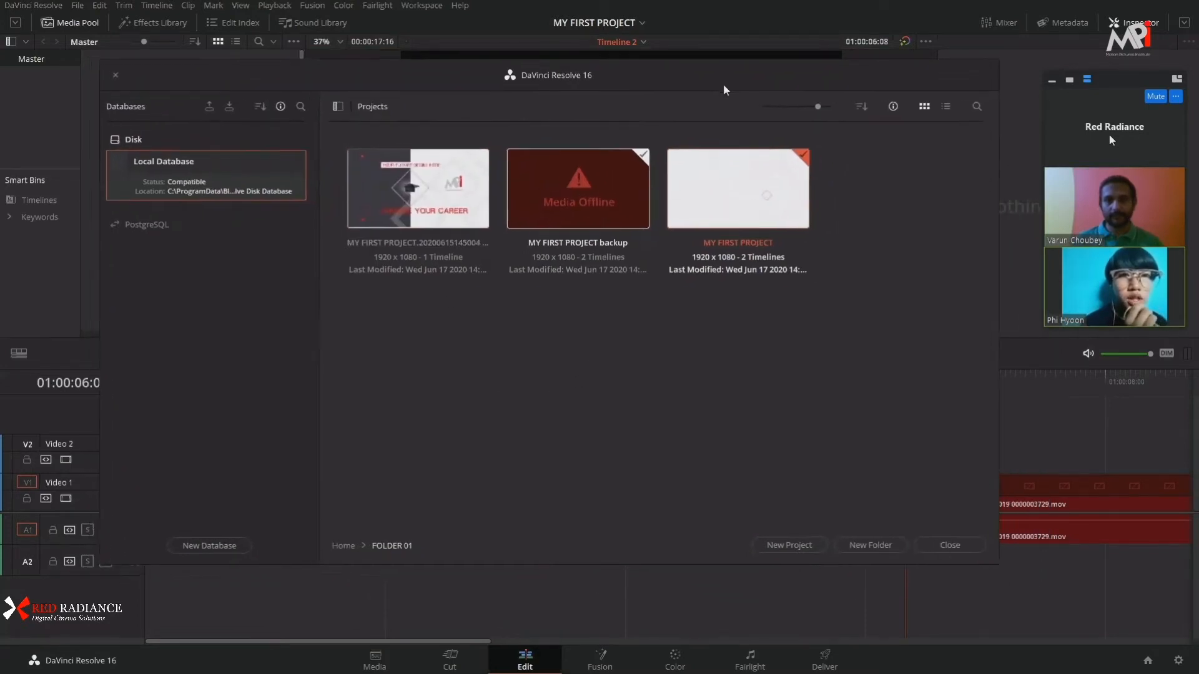
pyautogui.rightClick(716, 379)
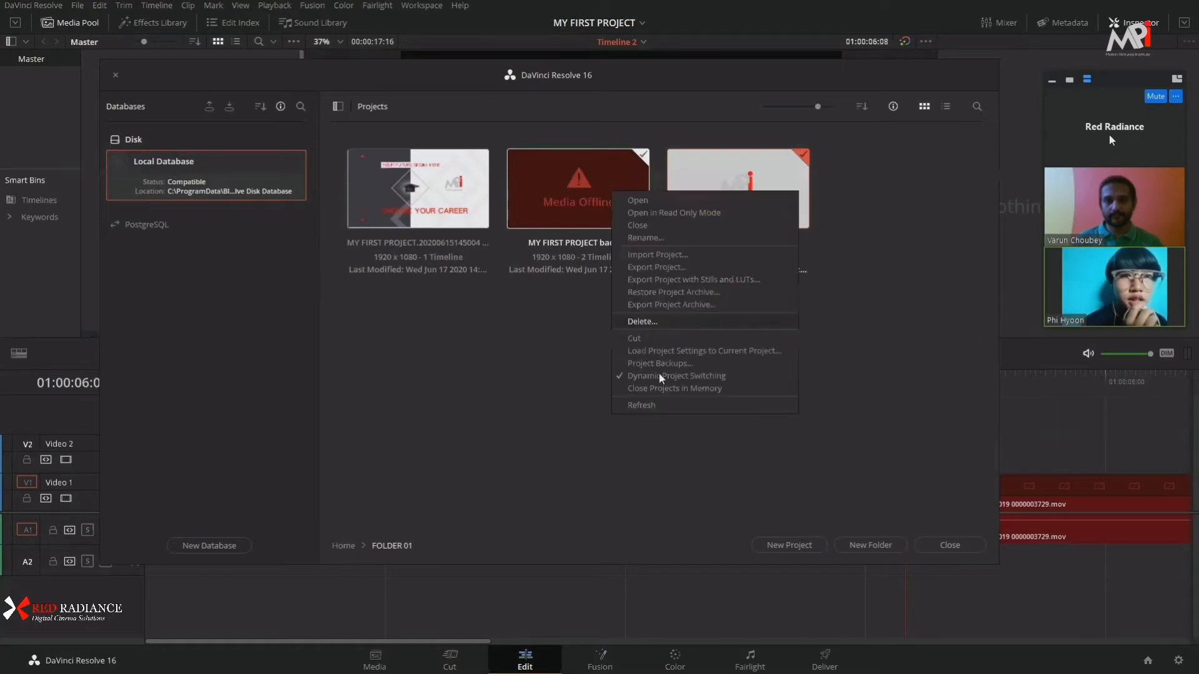
pyautogui.click(899, 257)
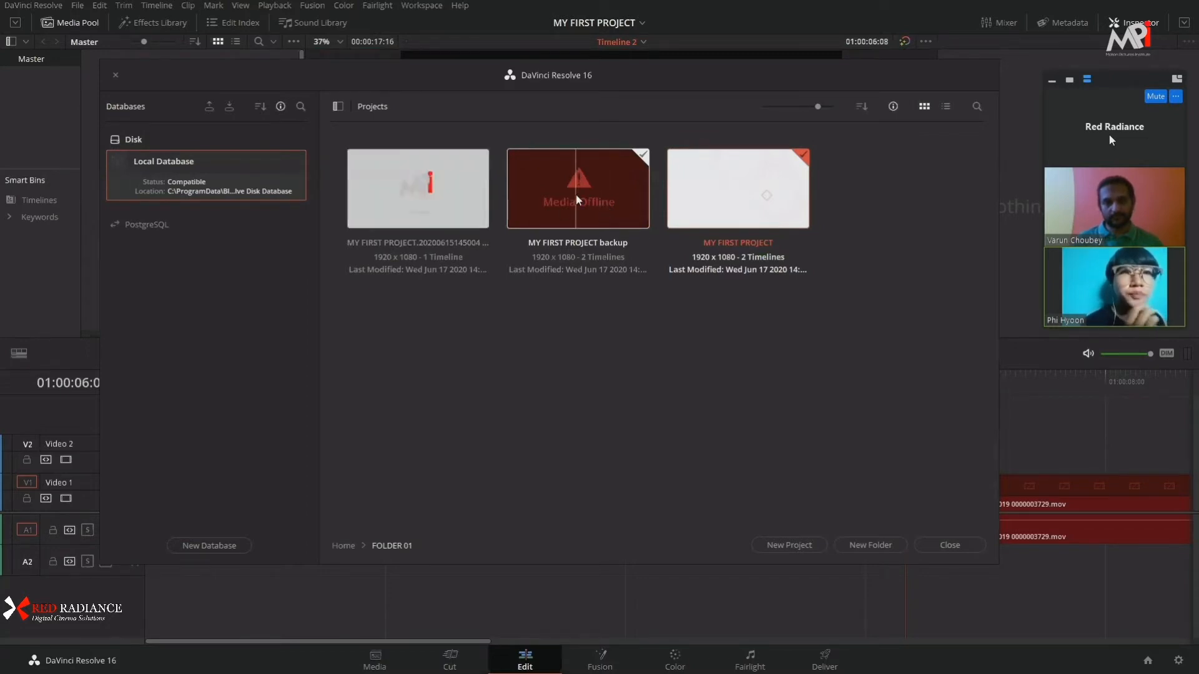
pyautogui.rightClick(603, 187)
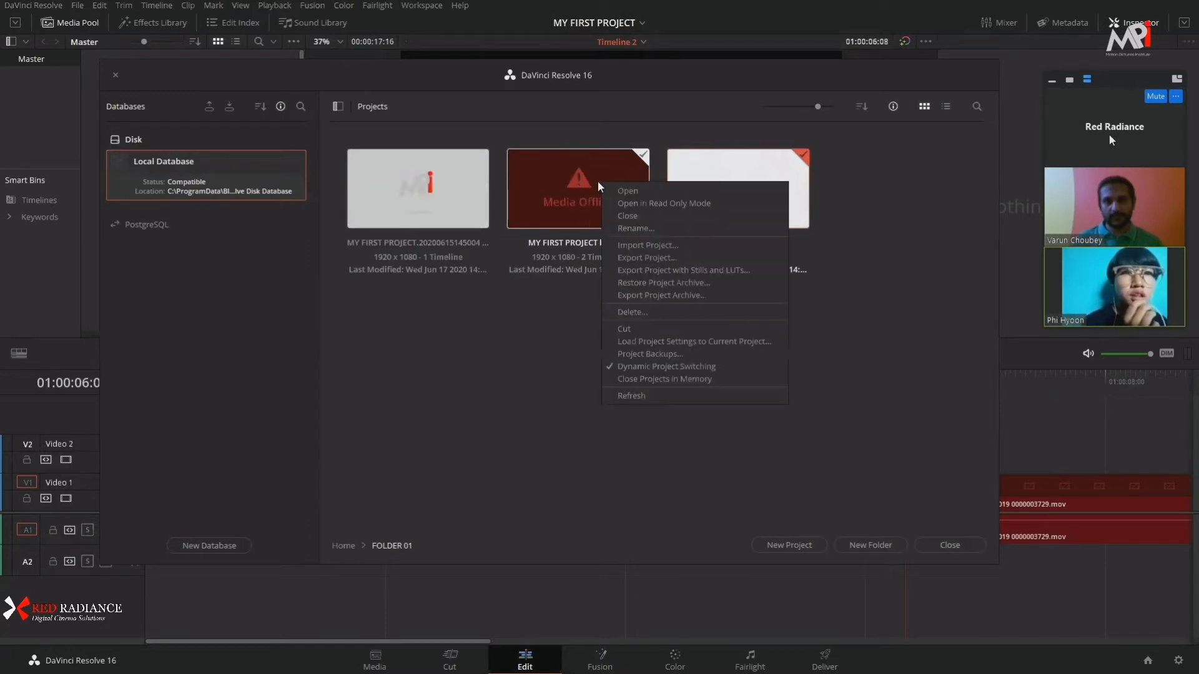
pyautogui.click(572, 389)
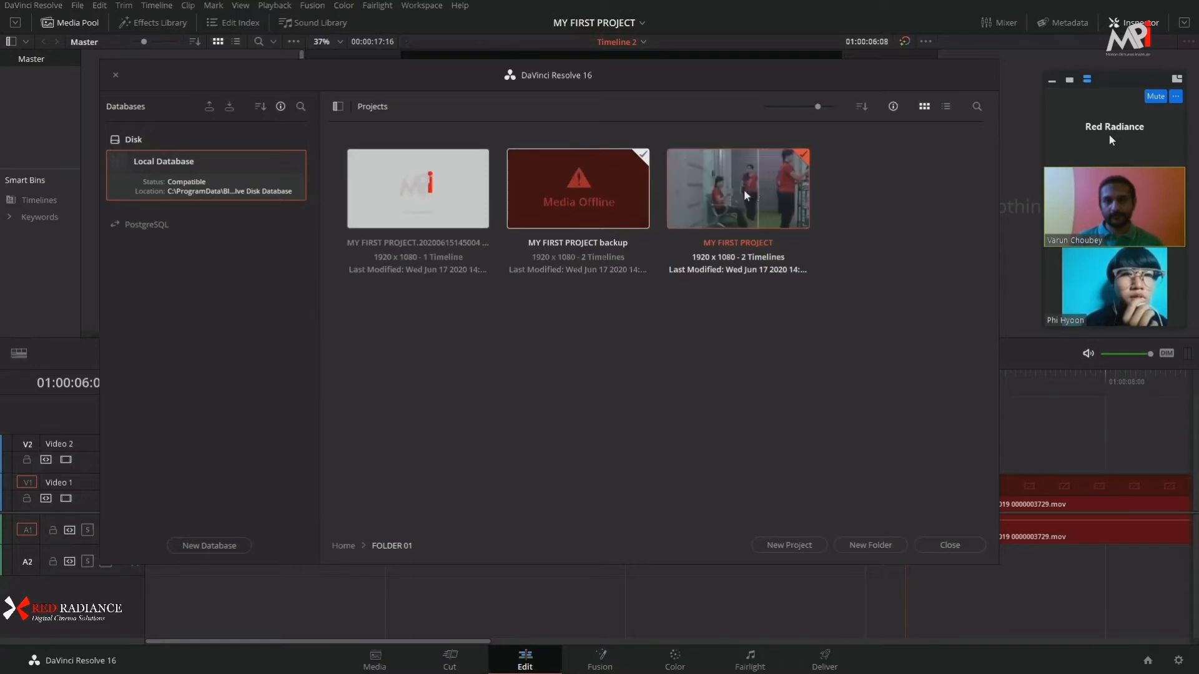
pyautogui.rightClick(578, 198)
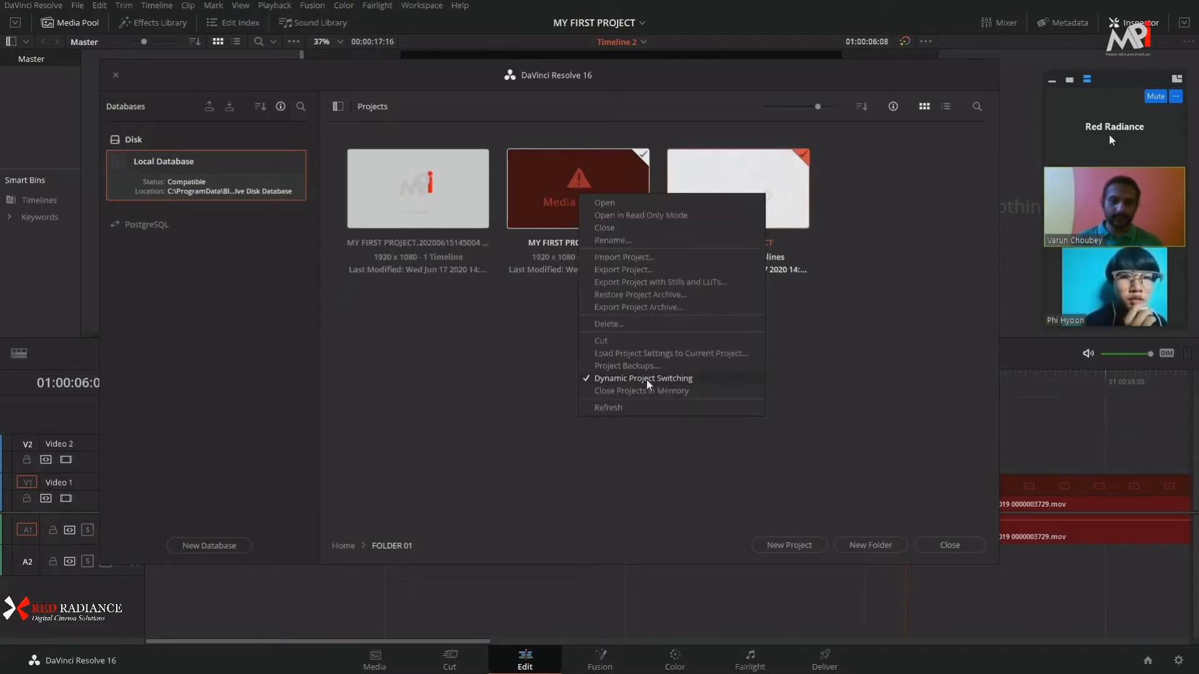
pyautogui.click(503, 380)
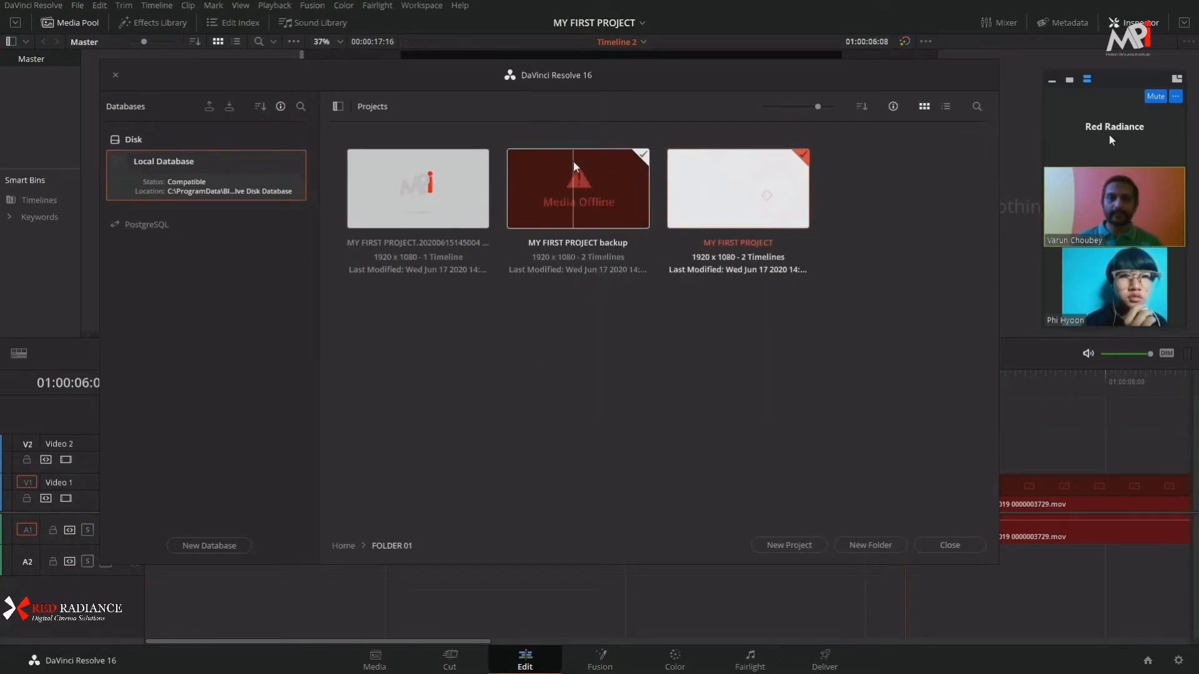
# Step: Close the projects held in memory, and go from FOLDER 01 back to the Home level of the Project Manager
pyautogui.rightClick(573, 161)
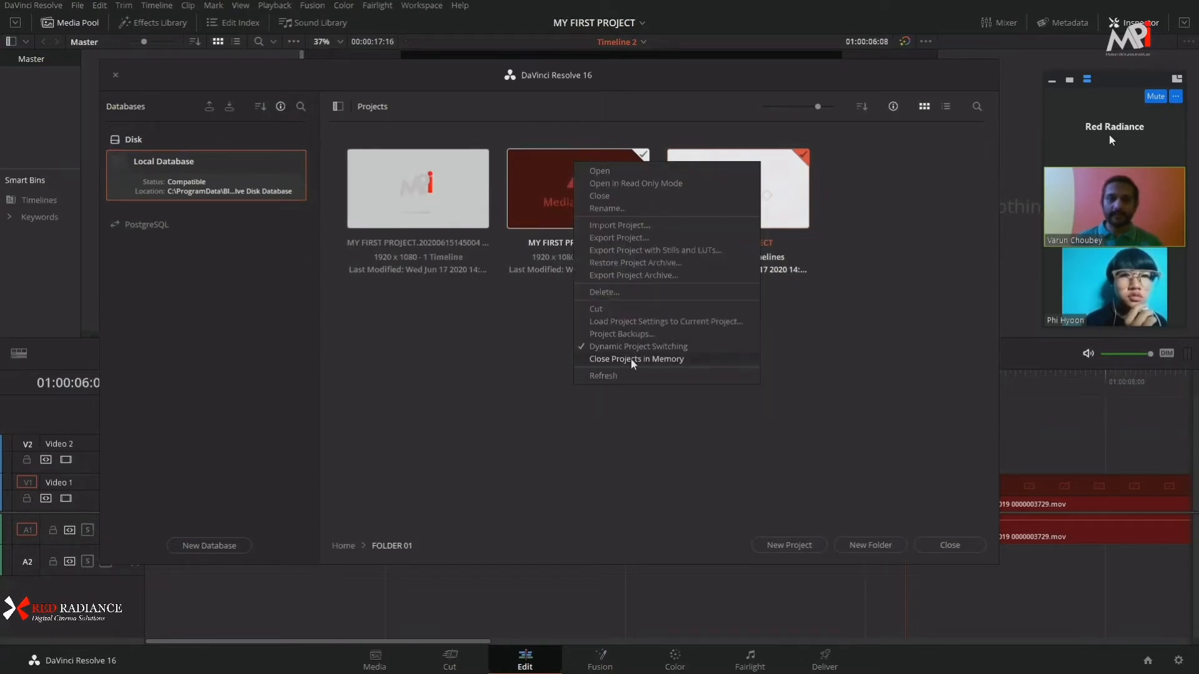
pyautogui.click(679, 360)
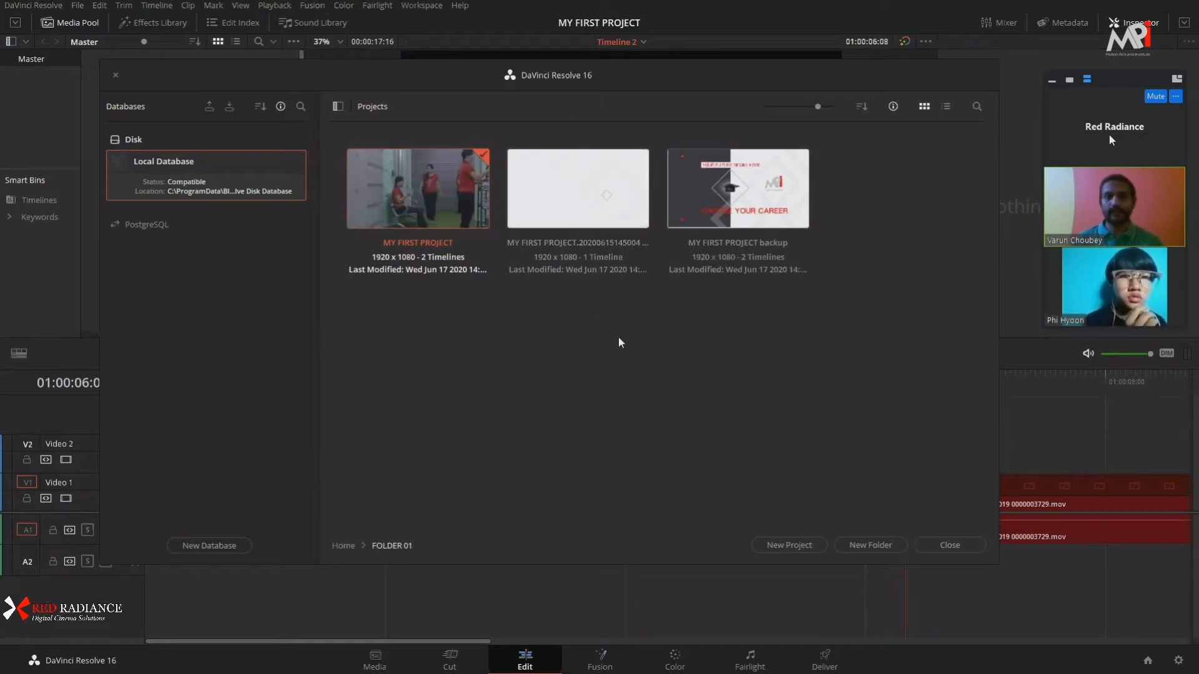
pyautogui.click(347, 546)
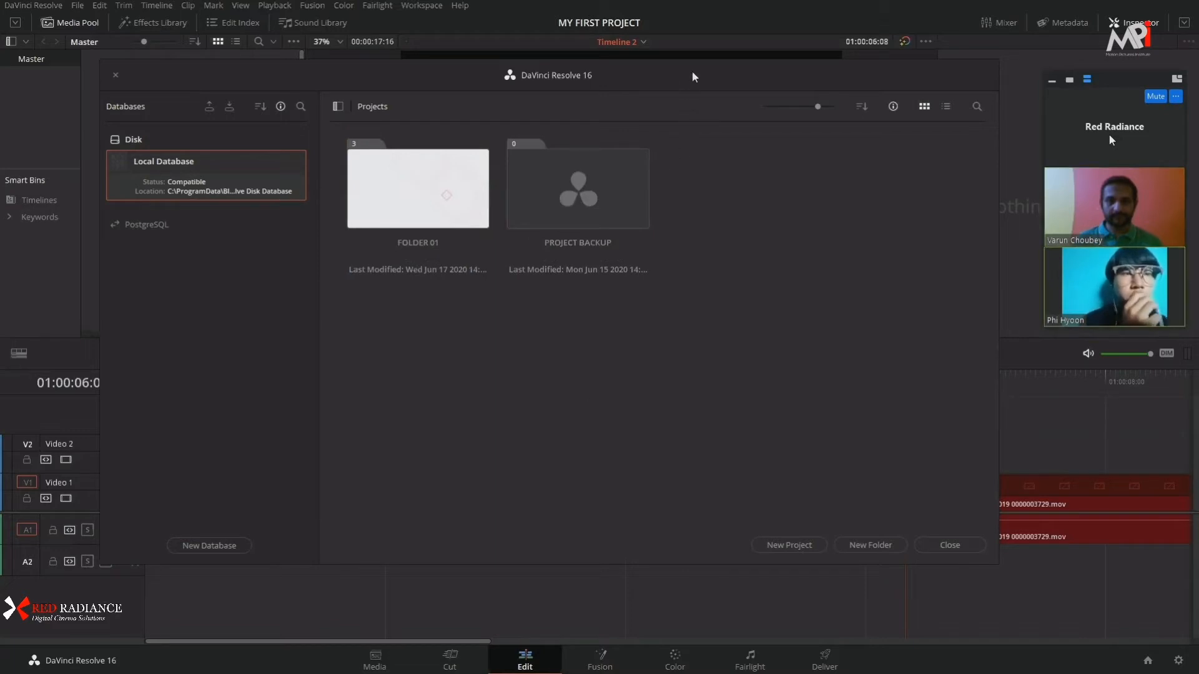
# Step: Hide the Local Database details, and toggle the Databases sidebar of the Project Manager, leaving it hidden
pyautogui.moveTo(692, 77); pyautogui.dragTo(699, 83)
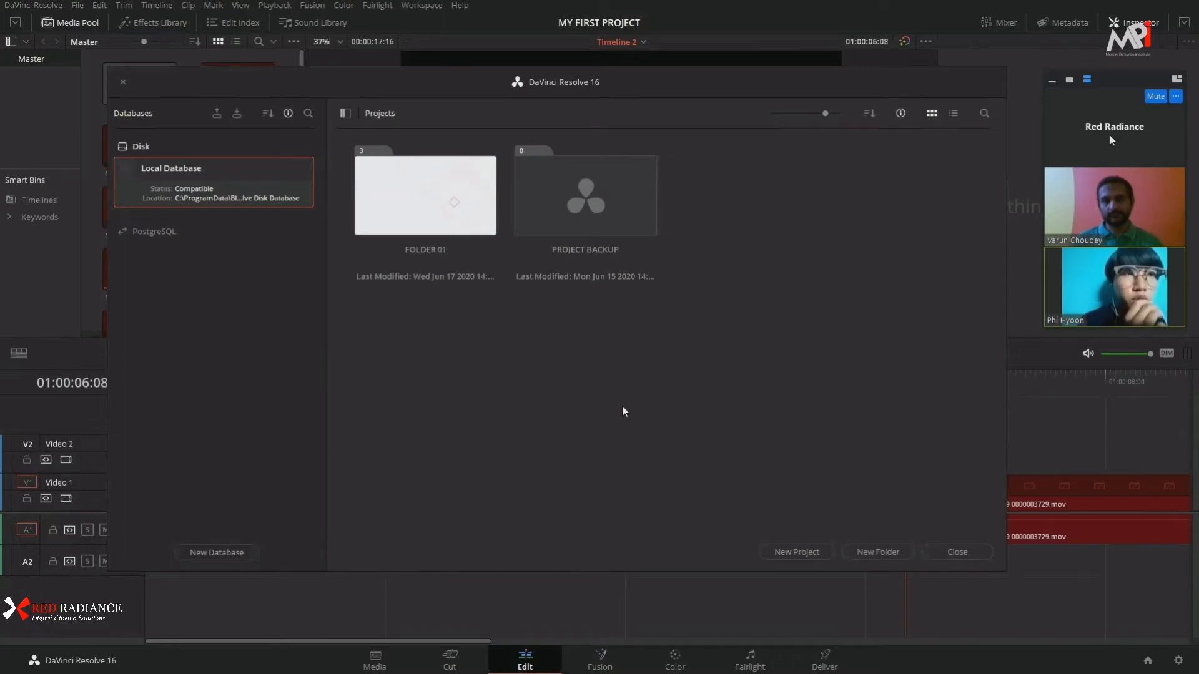
pyautogui.click(291, 113)
pyautogui.click(345, 114)
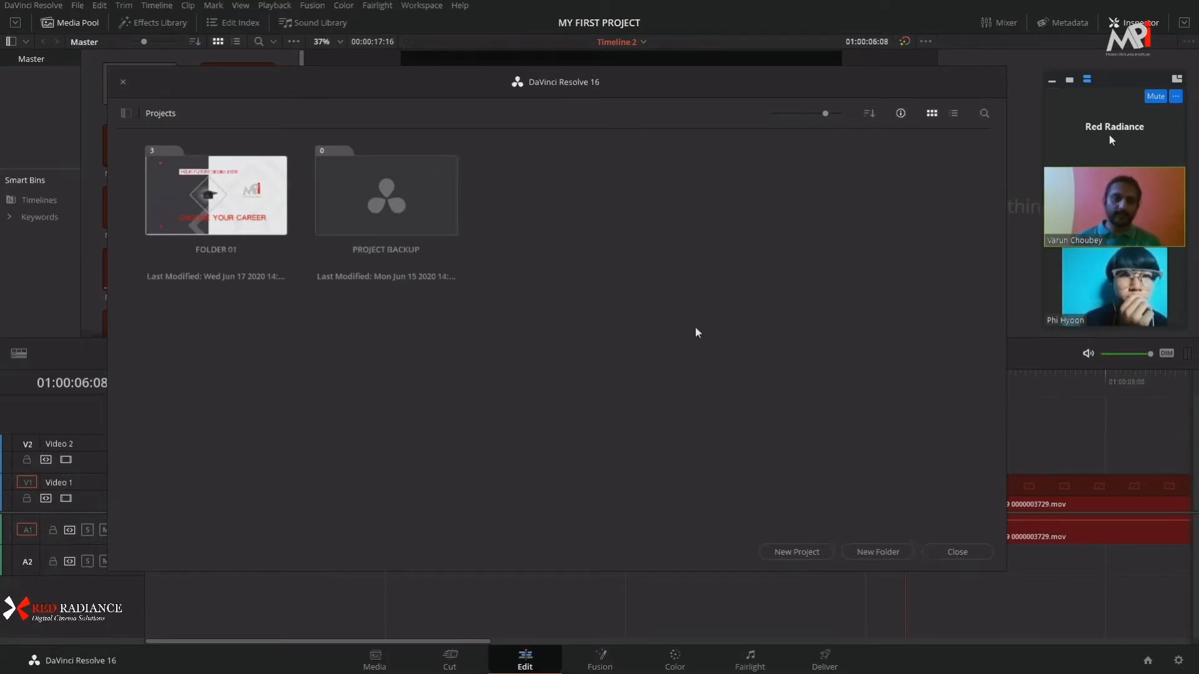
pyautogui.moveTo(645, 96)
pyautogui.mouseDown()
pyautogui.moveTo(680, 99)
pyautogui.moveTo(626, 77)
pyautogui.moveTo(637, 83)
pyautogui.mouseUp()
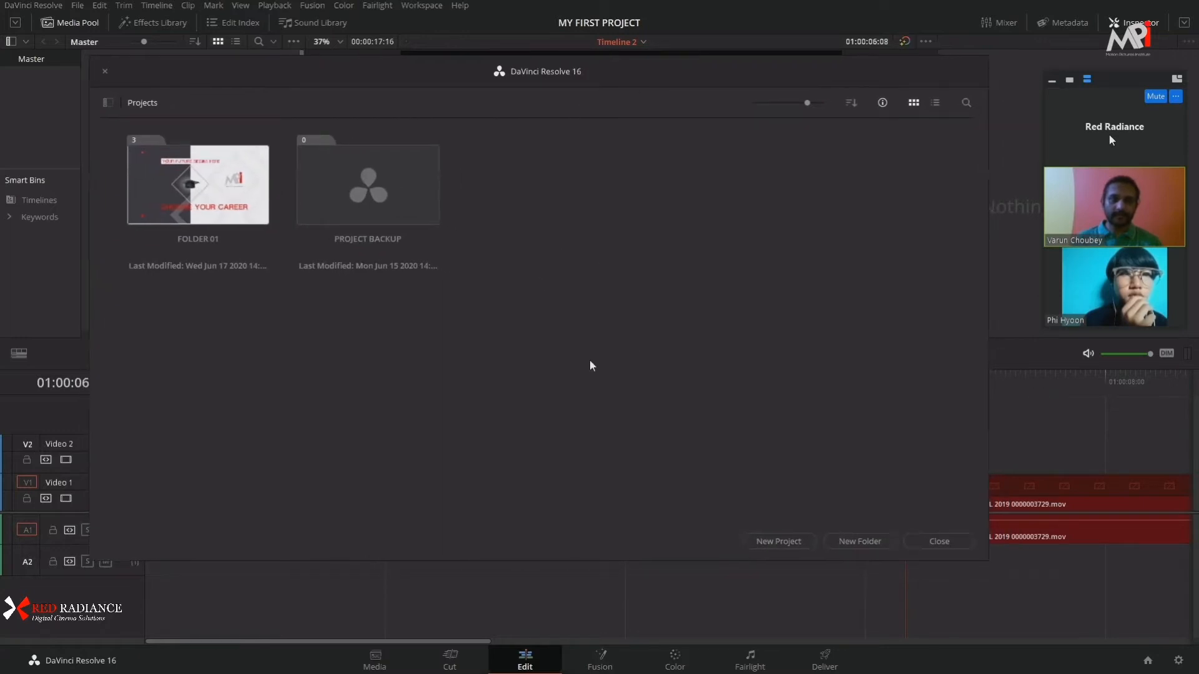
pyautogui.moveTo(592, 387); pyautogui.dragTo(343, 292)
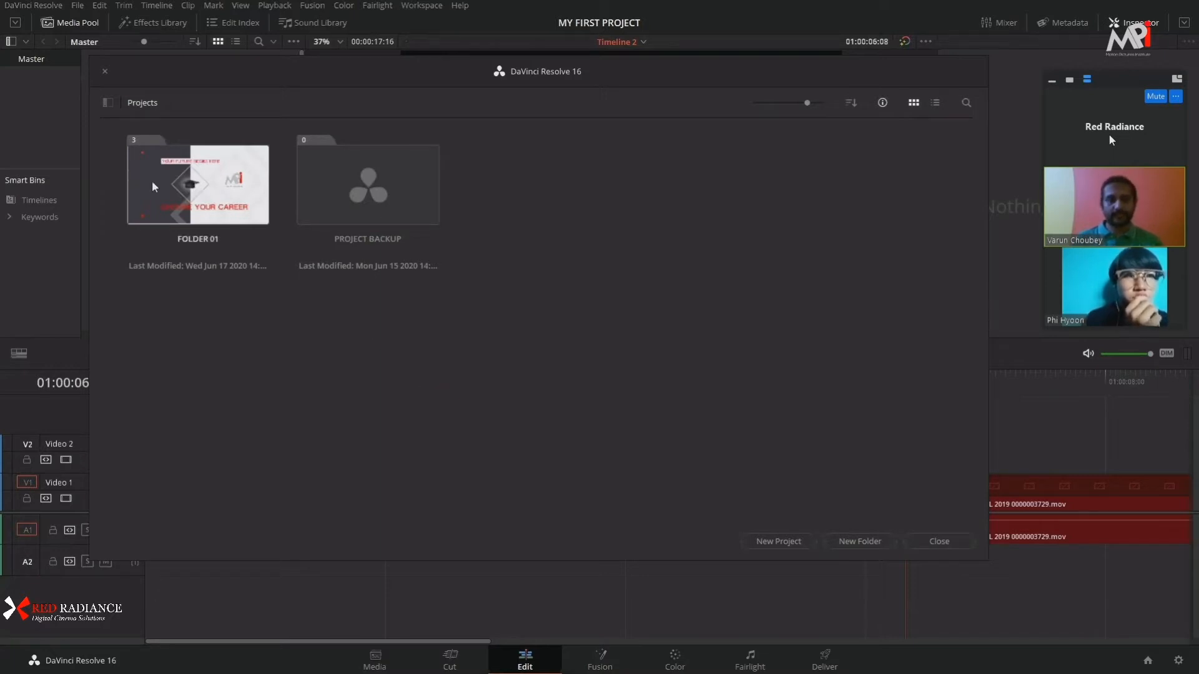
pyautogui.click(108, 102)
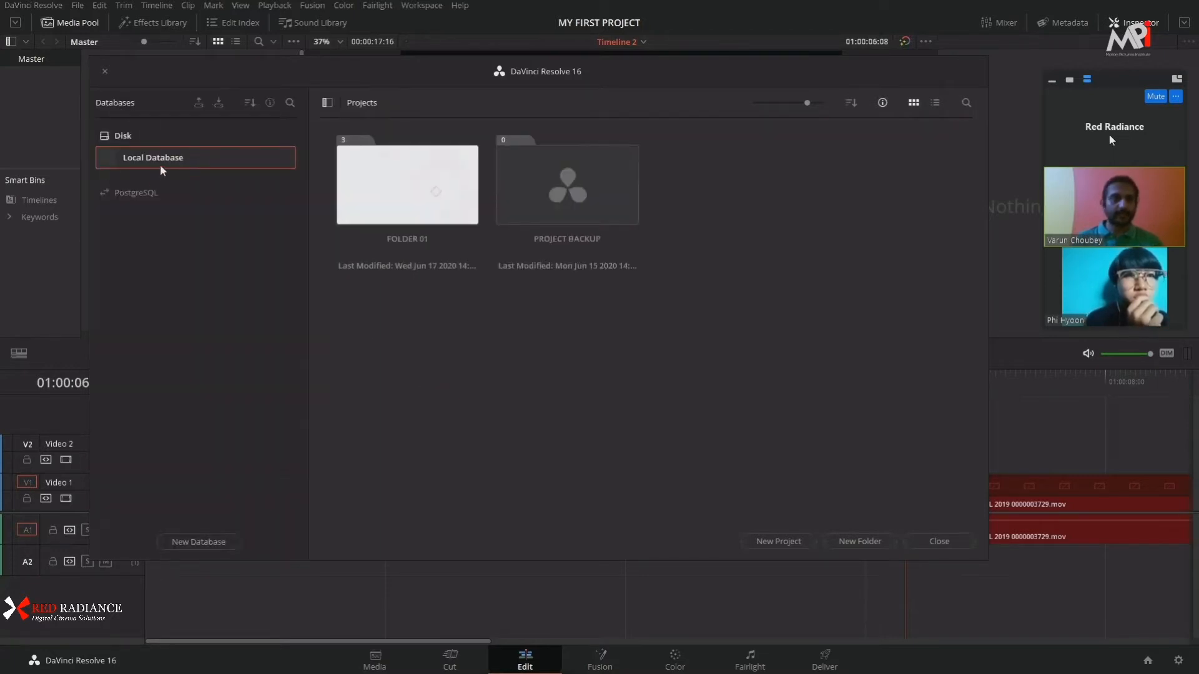
pyautogui.click(327, 103)
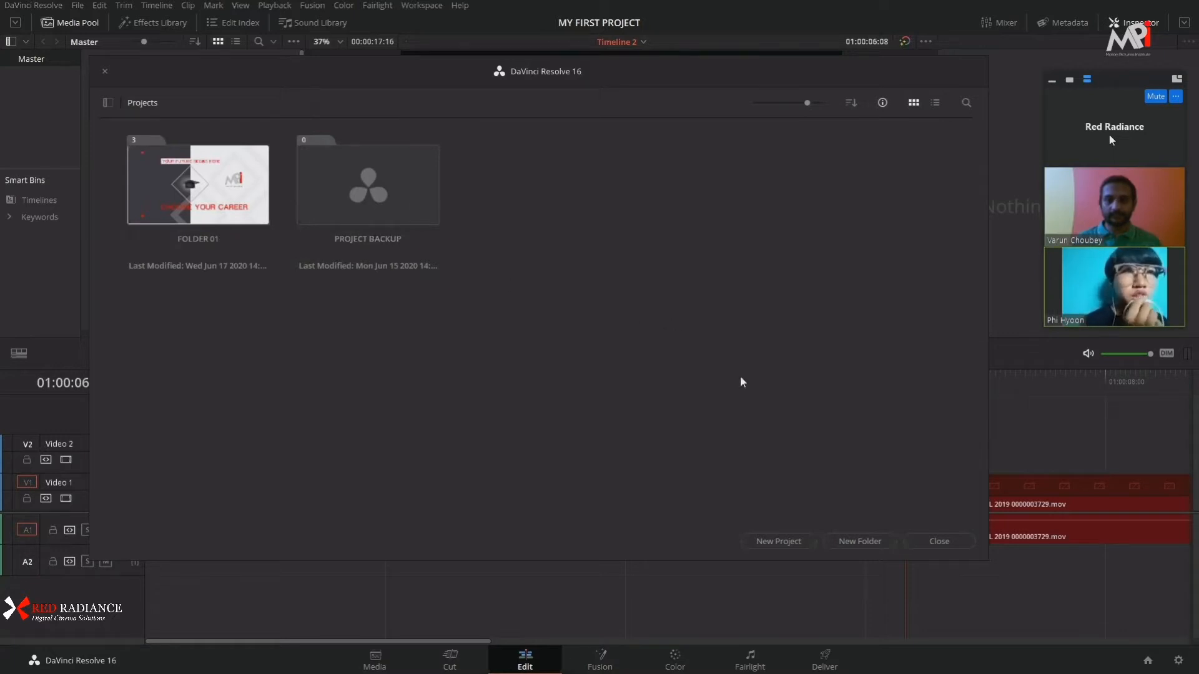
# Step: Create a new project named MY SECOND PROJECT at the Home level of the Project Manager
pyautogui.rightClick(610, 219)
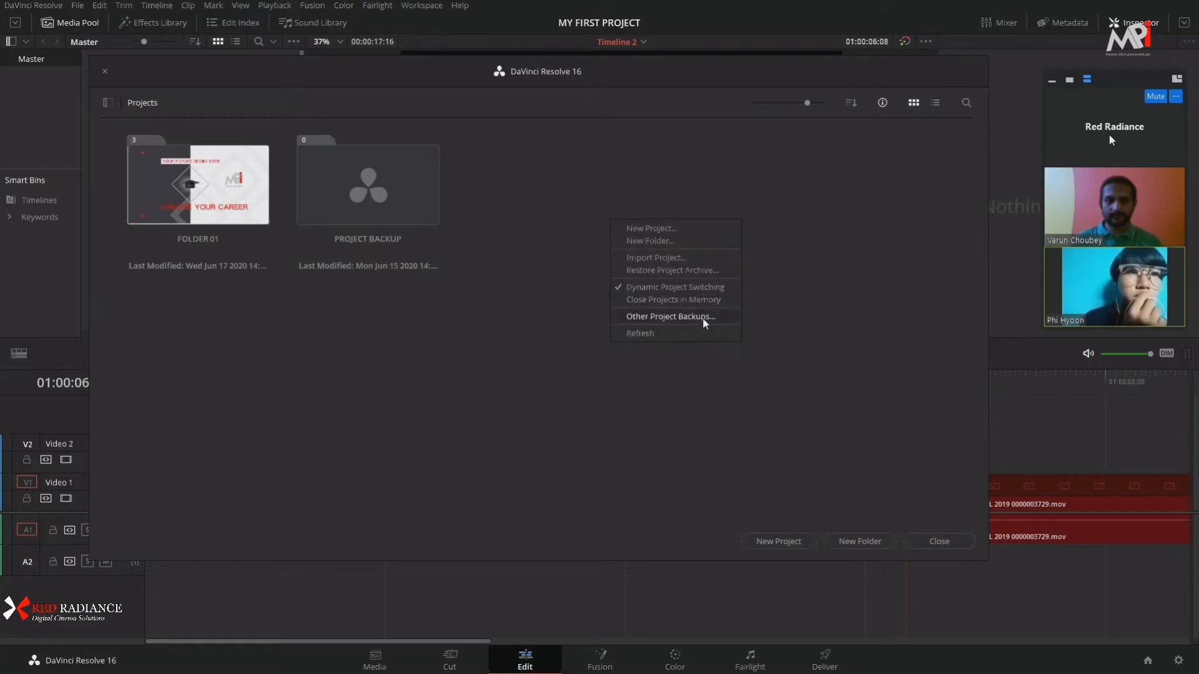
pyautogui.click(696, 405)
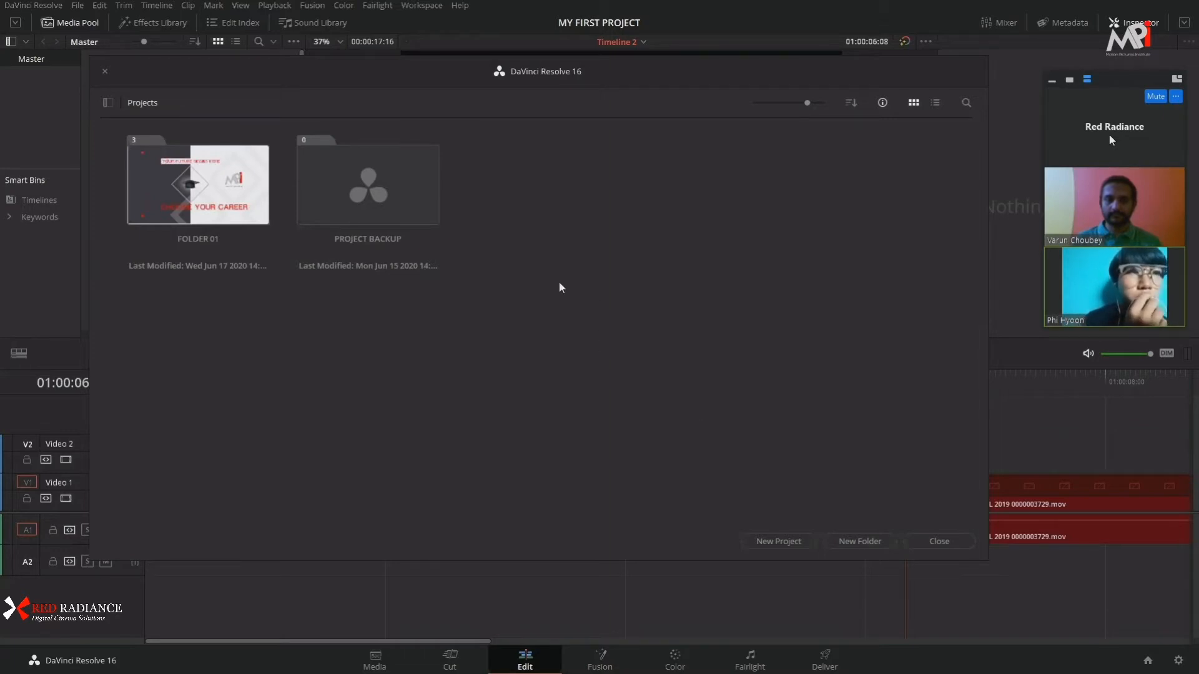
pyautogui.rightClick(580, 258)
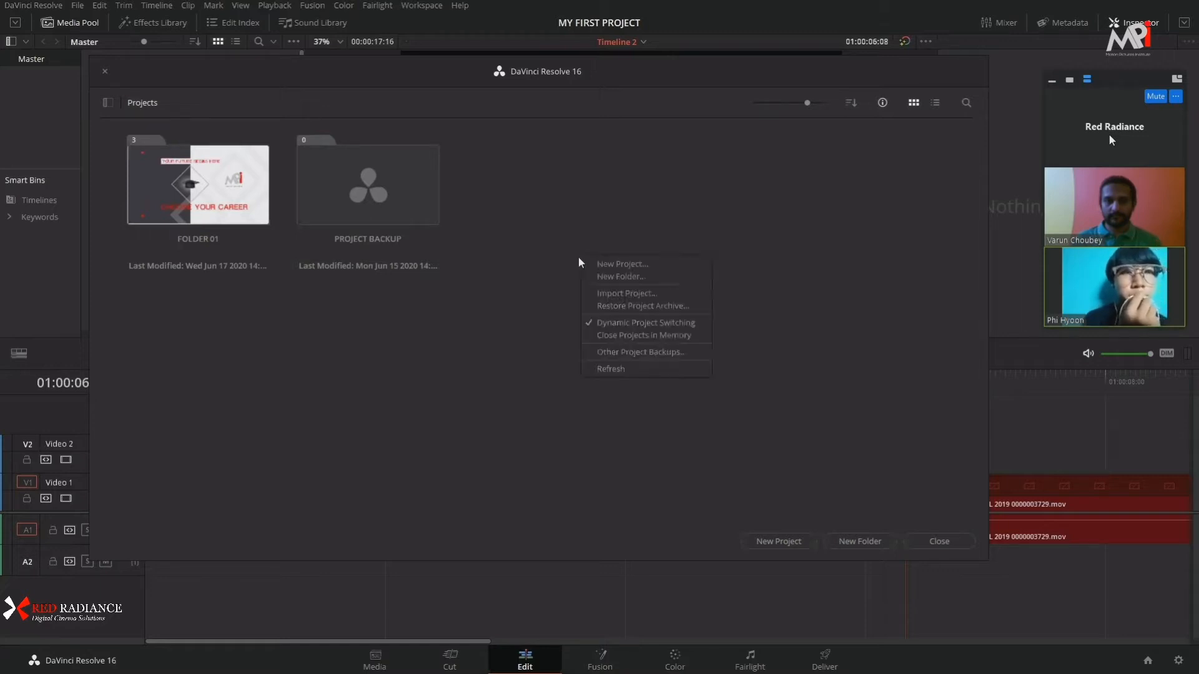
pyautogui.click(638, 263)
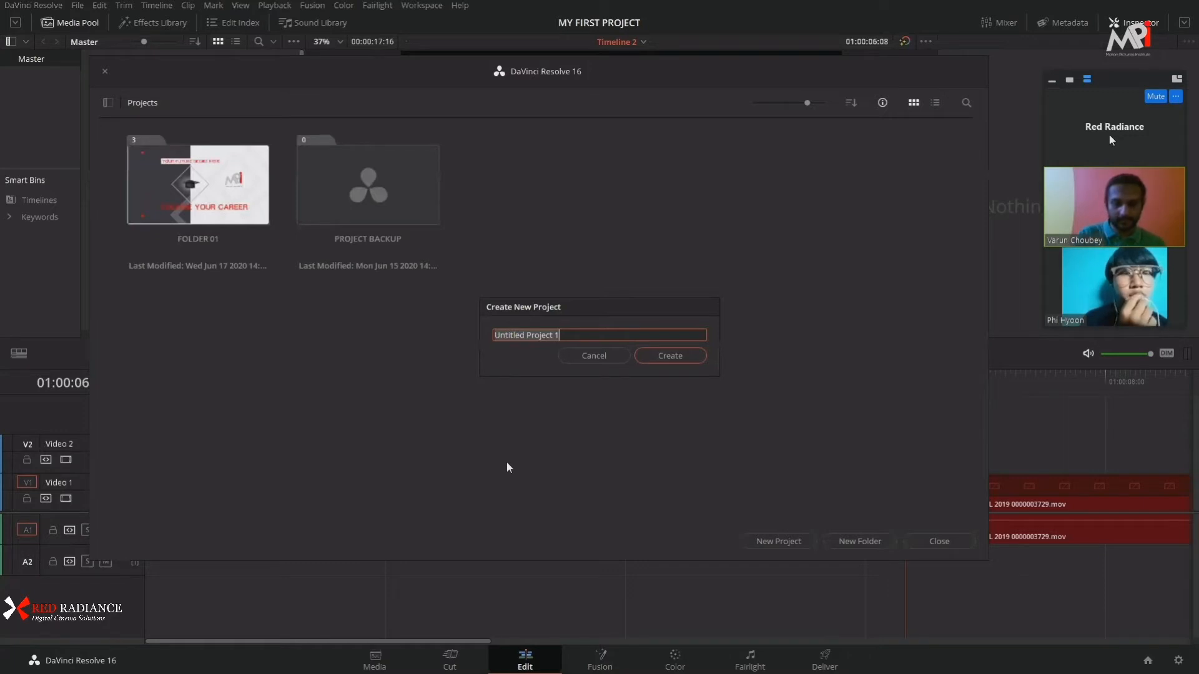
pyautogui.write('MY')
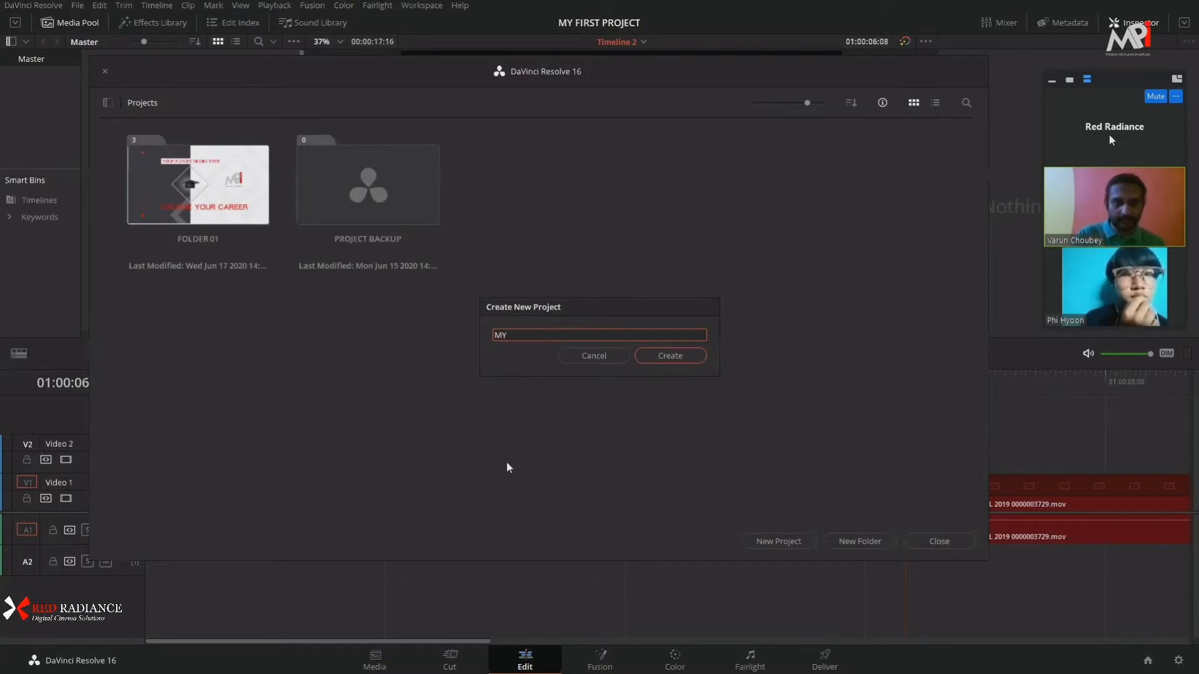
pyautogui.write(' SEC')
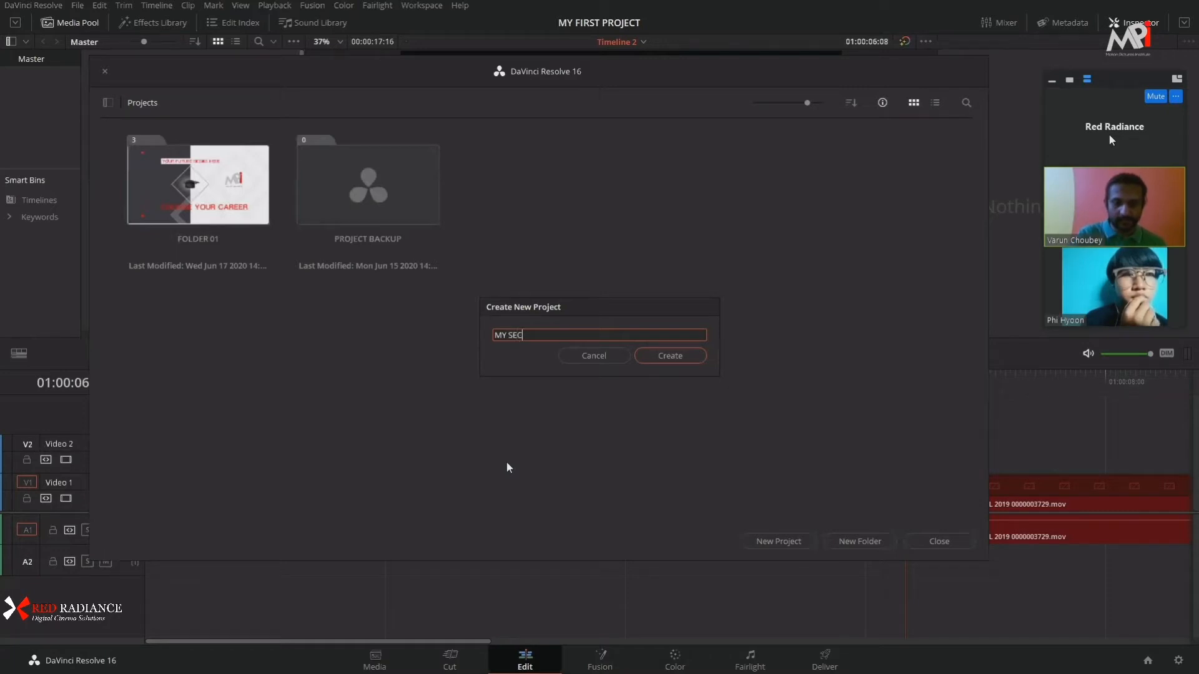
pyautogui.write('OND')
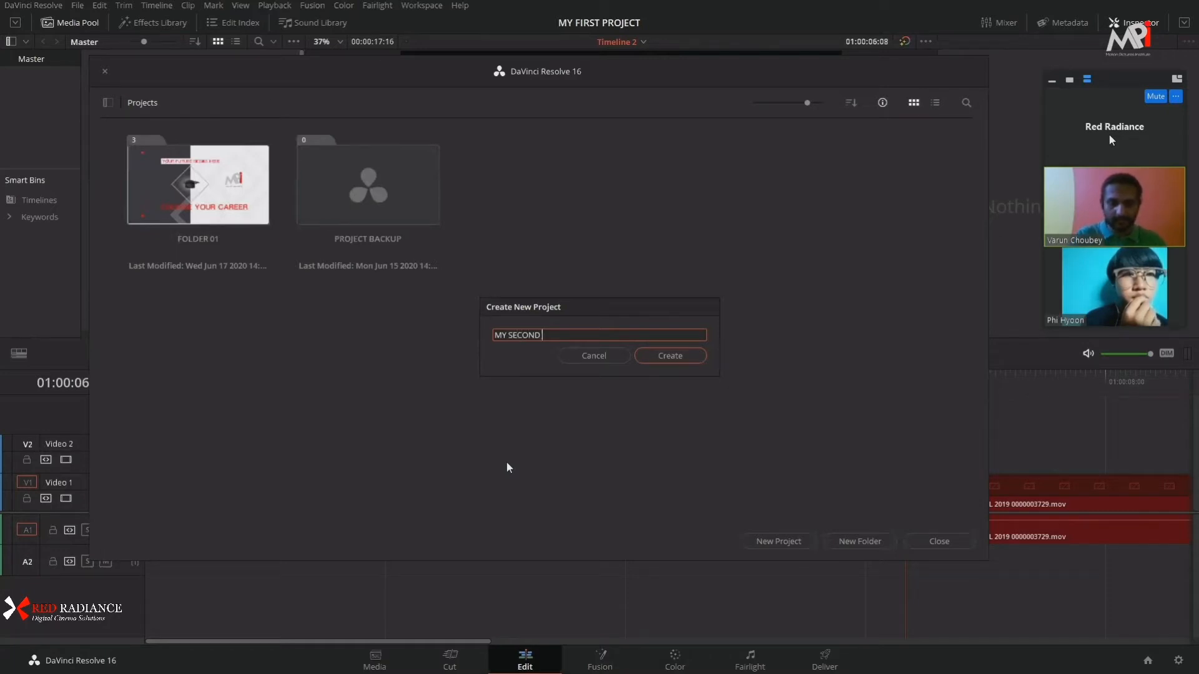
pyautogui.write(' PRO')
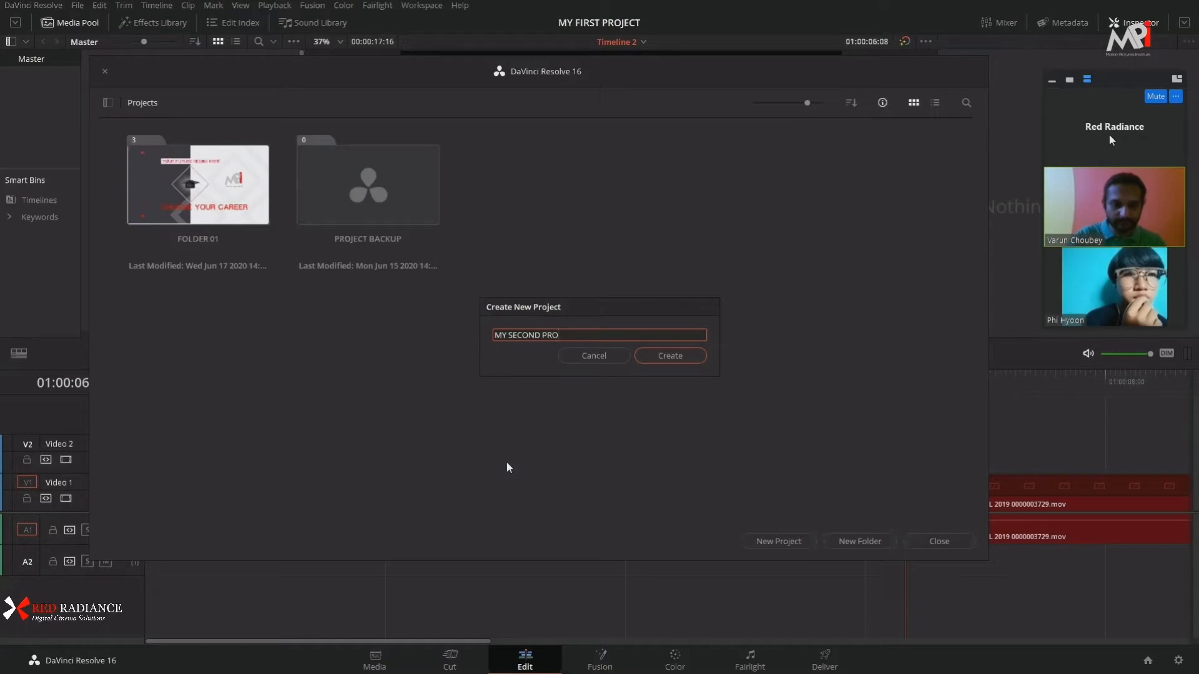
pyautogui.write('JECT')
pyautogui.press('Return')
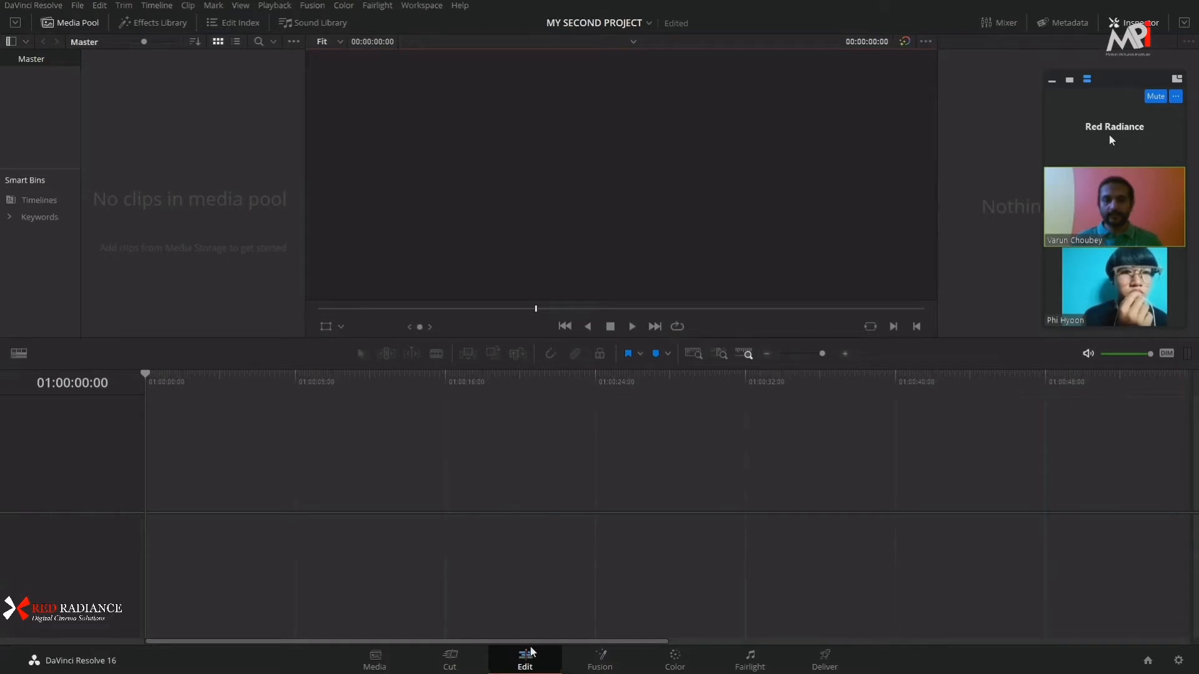
# Step: Switch MY SECOND PROJECT to the Media page, and hide and show the Media Storage browser again
pyautogui.click(378, 662)
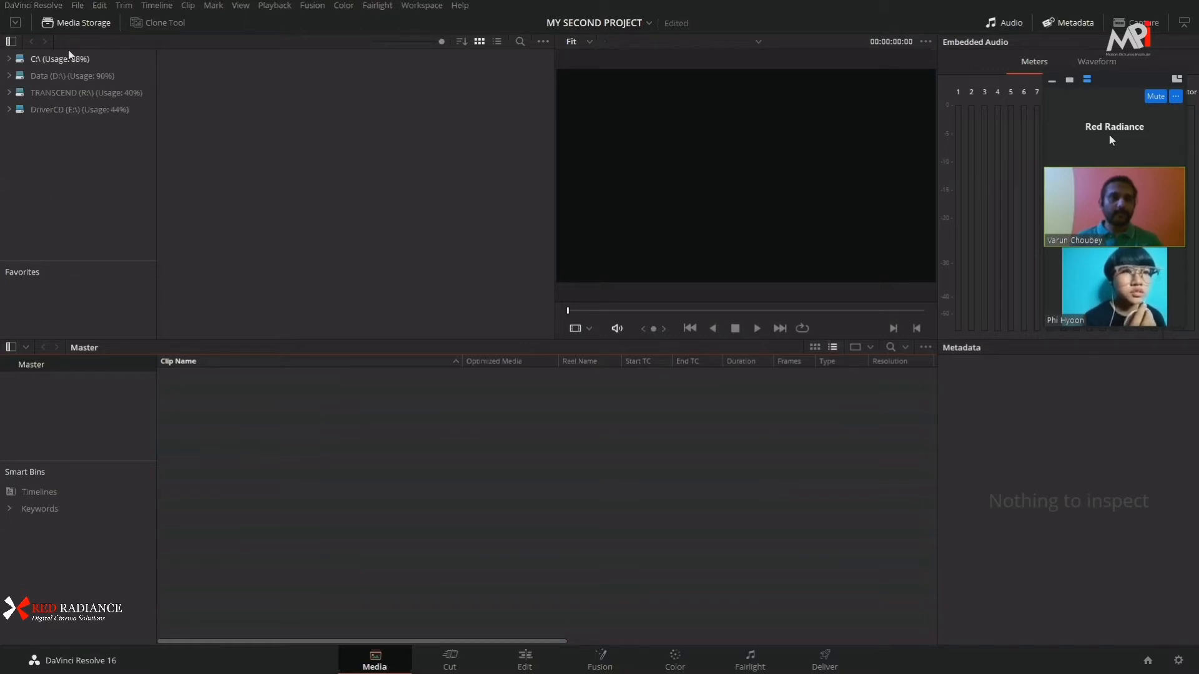
pyautogui.click(85, 24)
pyautogui.click(85, 24)
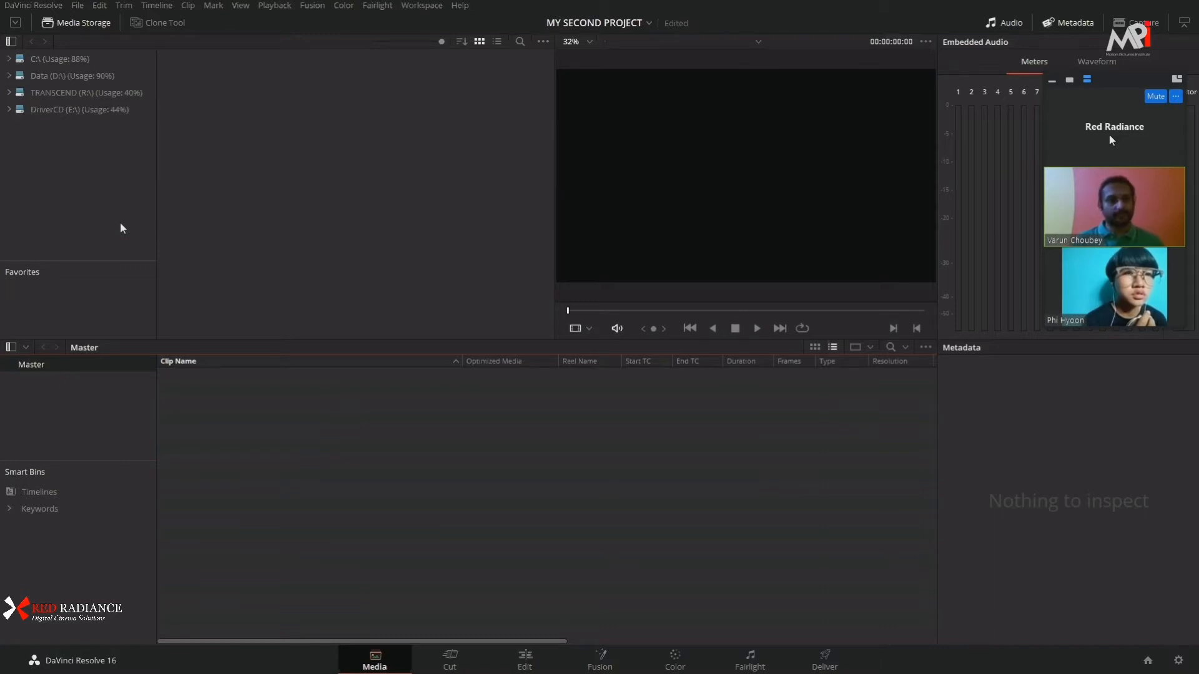
# Step: Browse the media storage to the MPI MEDIA folder on the TRANSCEND (R:) drive
pyautogui.click(273, 176)
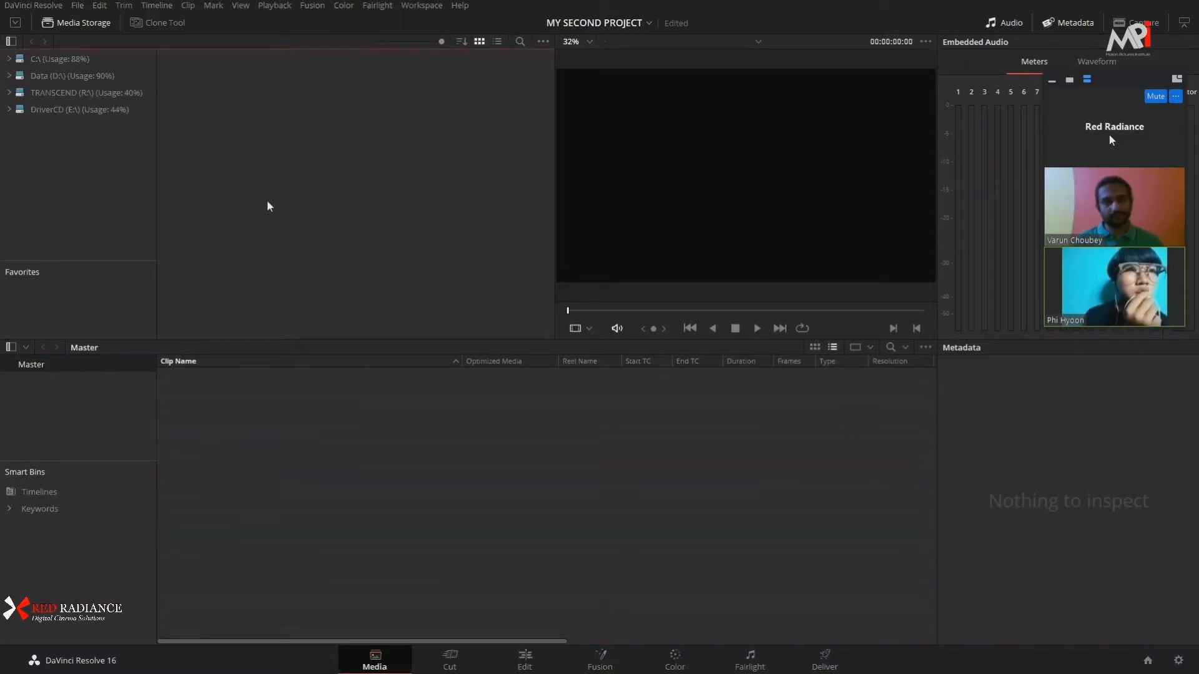
pyautogui.click(9, 94)
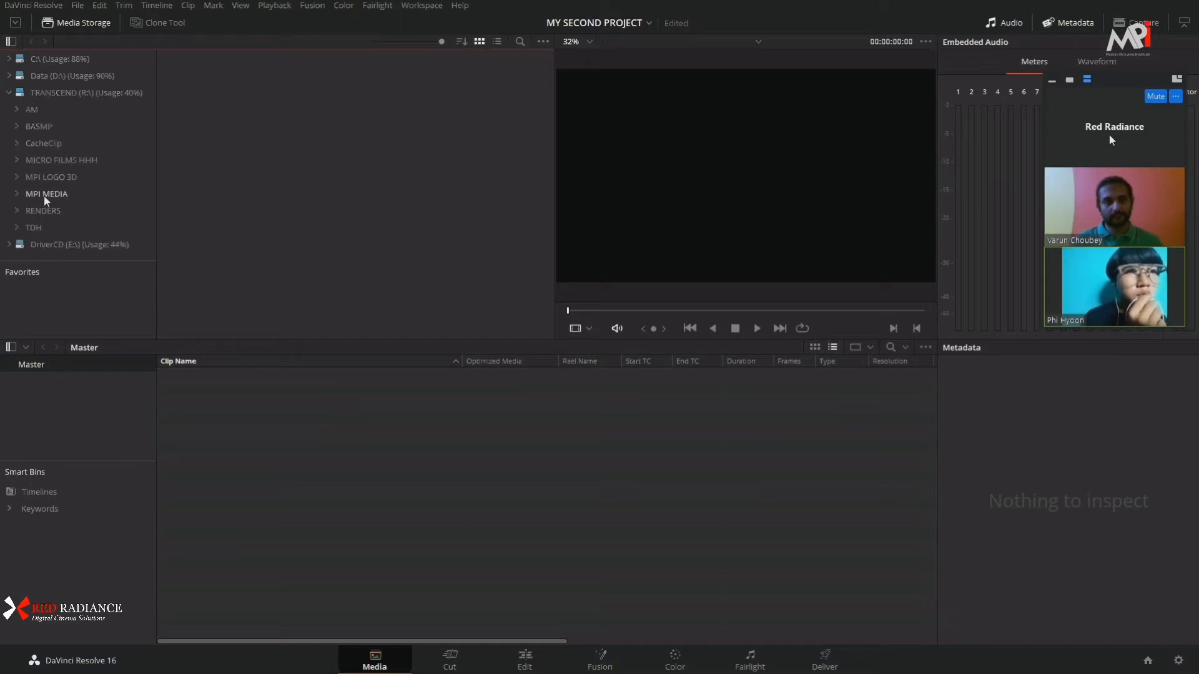
pyautogui.click(46, 196)
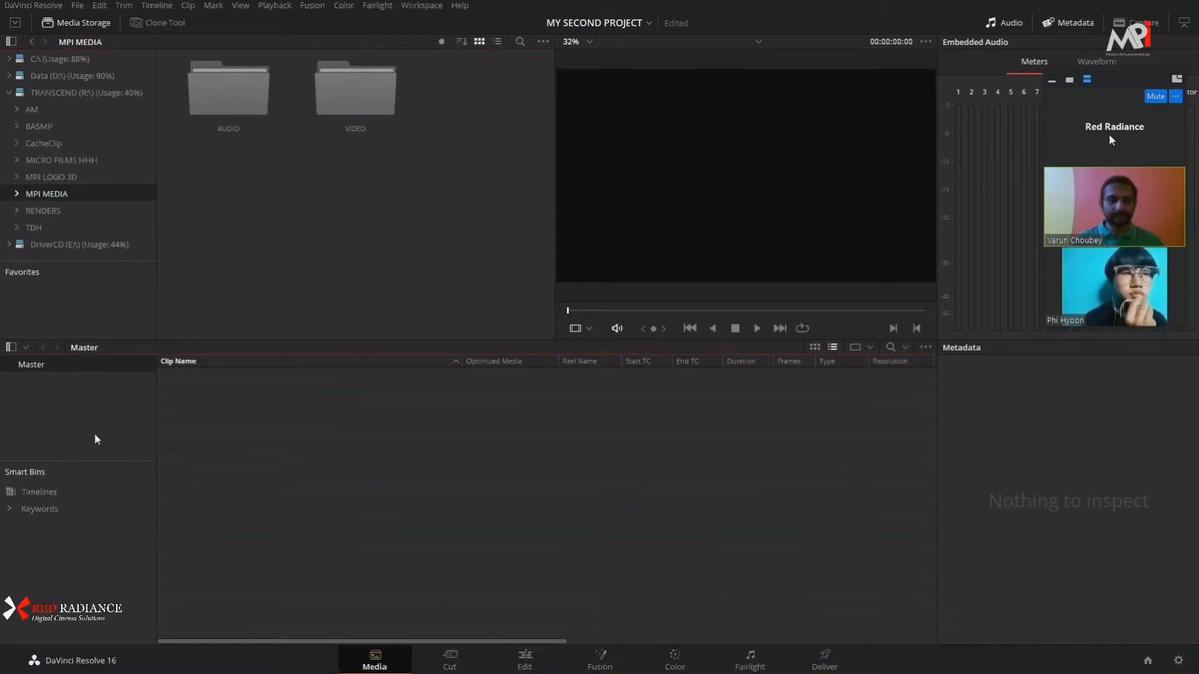
# Step: Add a new bin under Master in the media pool, keeping its default name
pyautogui.rightClick(95, 412)
pyautogui.click(129, 424)
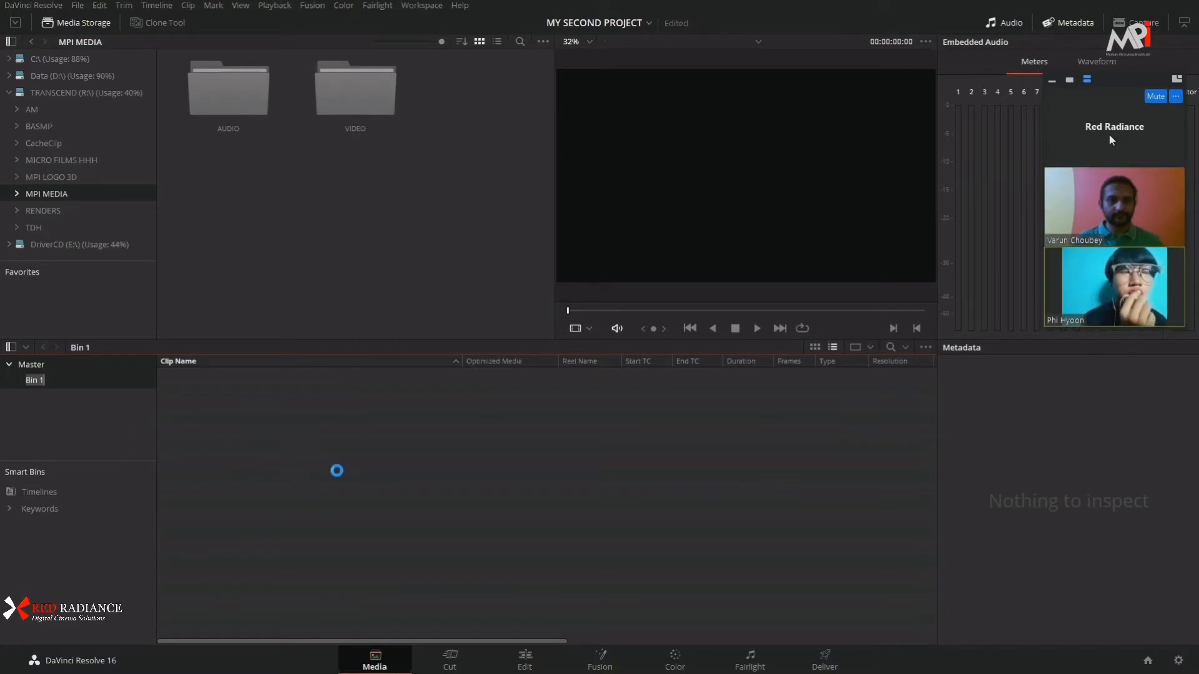
pyautogui.click(302, 461)
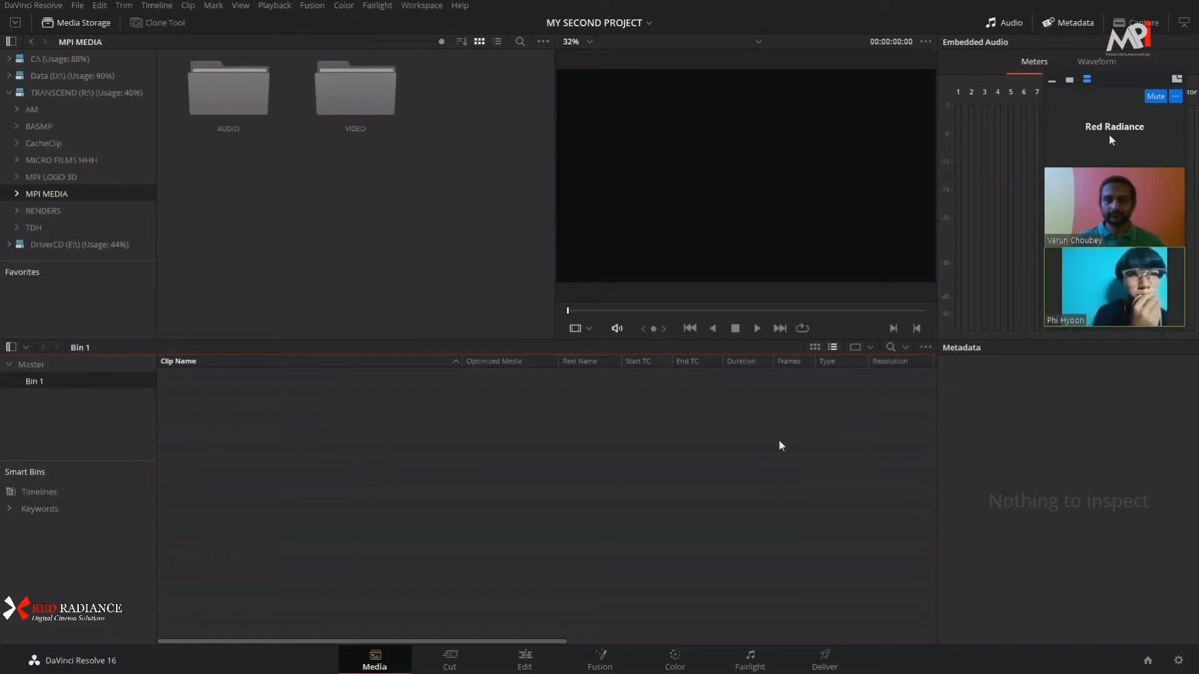
# Step: Import the first clip of the VIDEO storage folder into Bin 1, changing the project's frame rate and video format to match
pyautogui.doubleClick(381, 98)
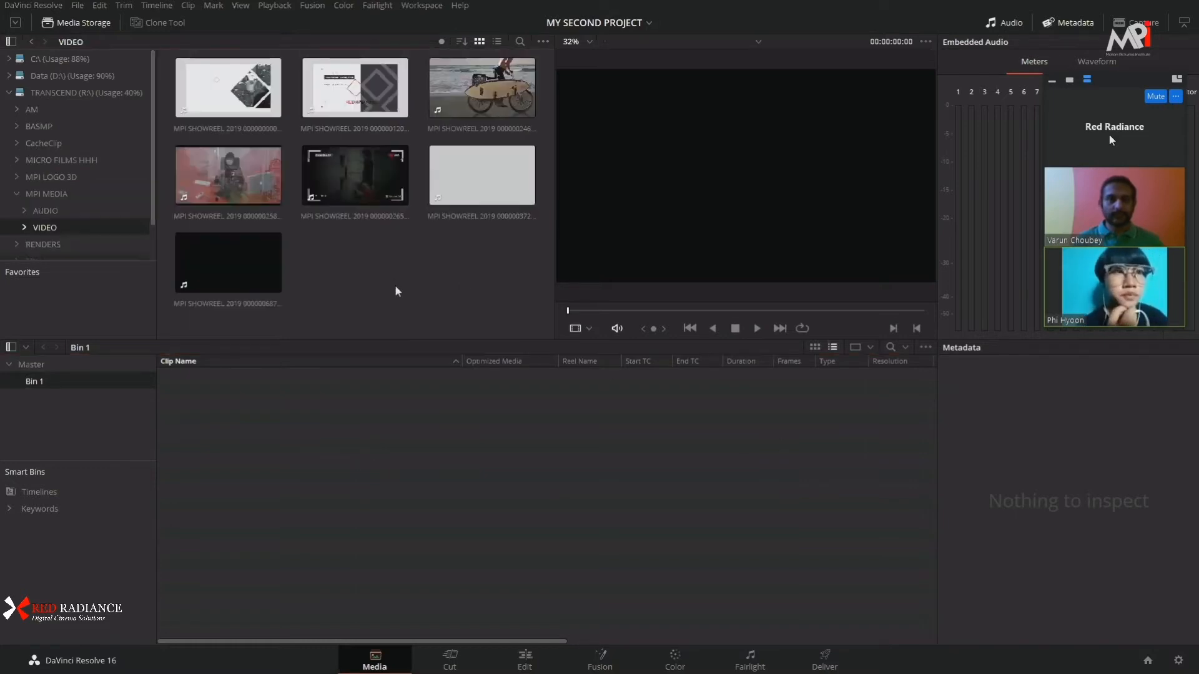
pyautogui.moveTo(217, 82); pyautogui.dragTo(271, 462)
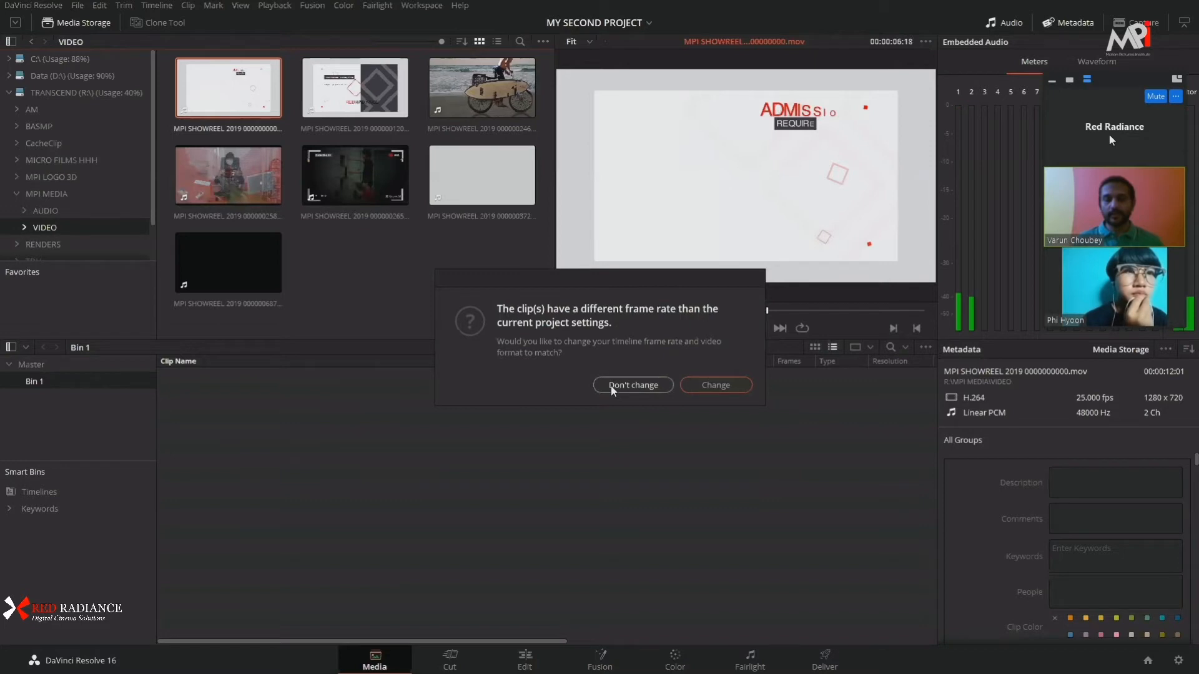
pyautogui.click(650, 383)
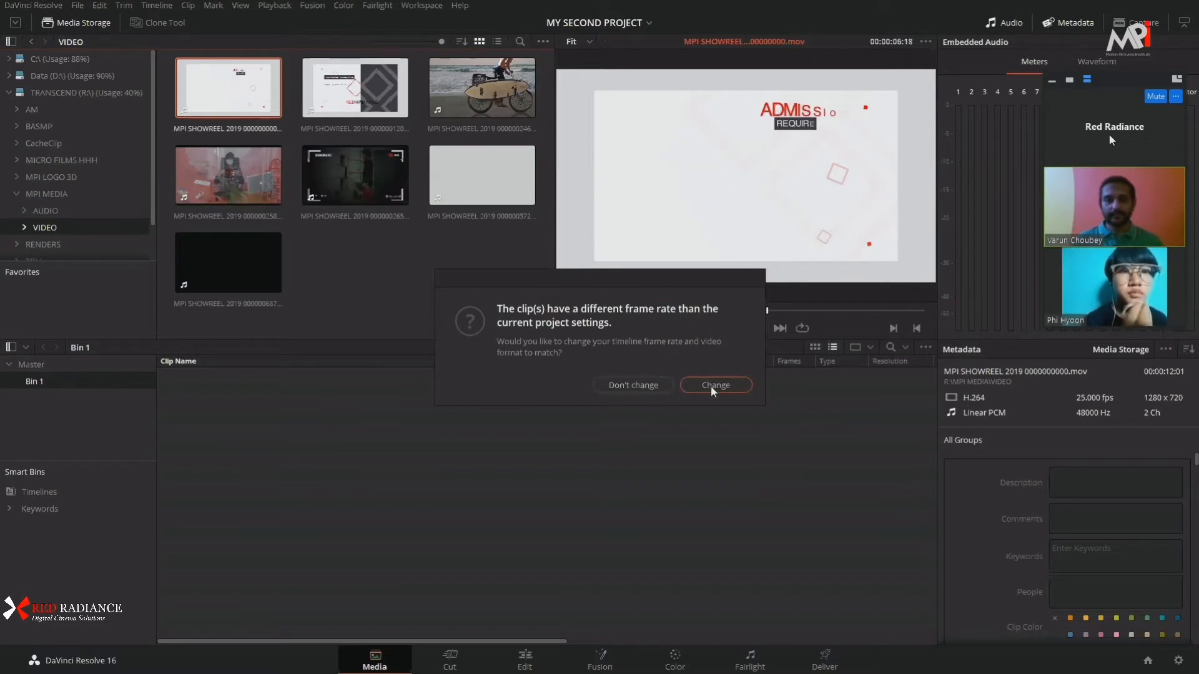
pyautogui.click(695, 387)
# Step: Open the Master bin and import the first showreel clip of the VIDEO storage folder there too
pyautogui.moveTo(292, 395); pyautogui.dragTo(273, 378)
pyautogui.click(403, 455)
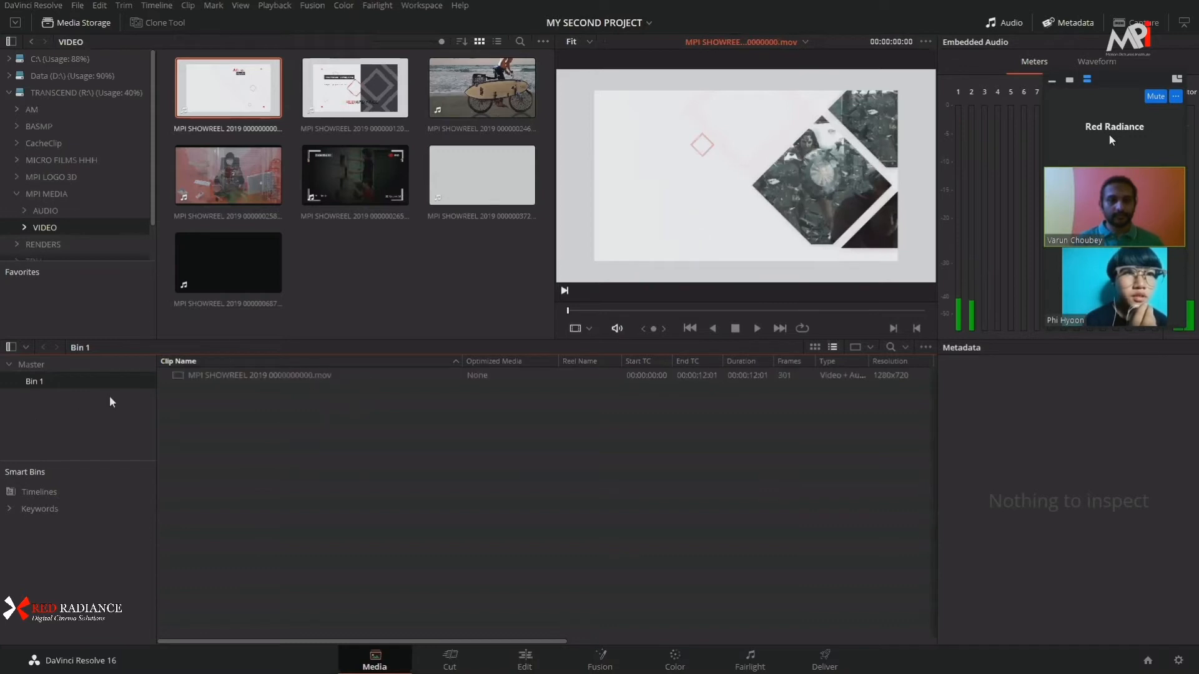
pyautogui.click(25, 365)
pyautogui.moveTo(230, 106); pyautogui.dragTo(218, 434)
# Step: Add another bin to the Master bin and name it AUDIO
pyautogui.rightClick(306, 427)
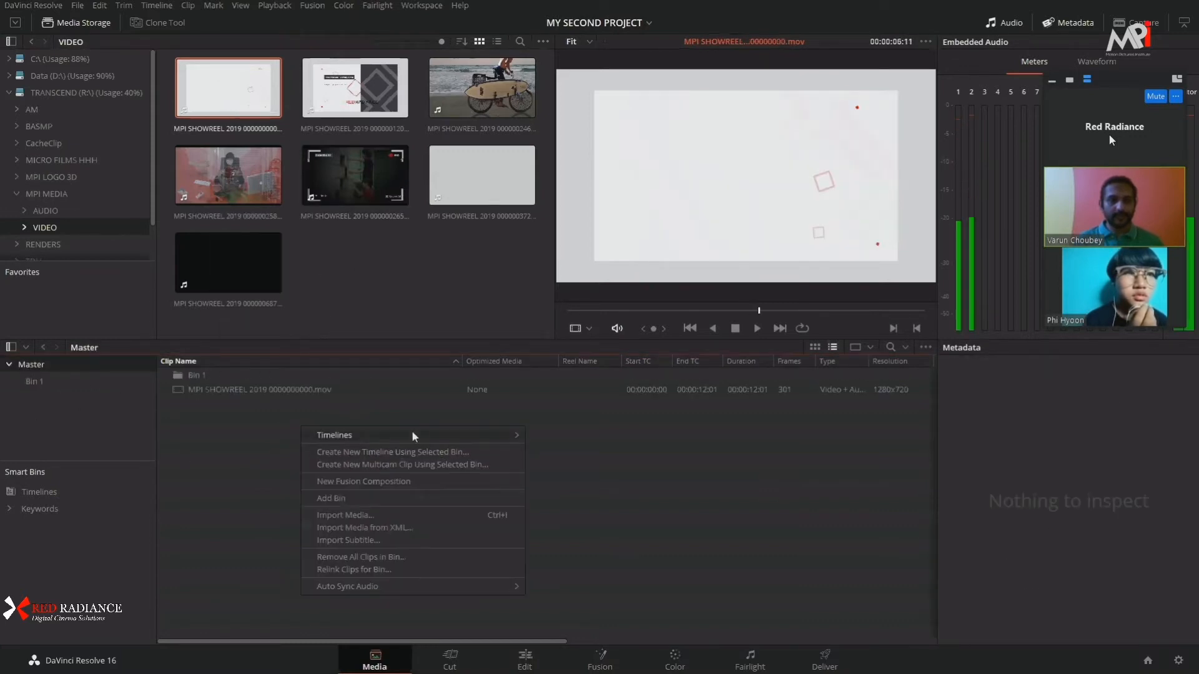
pyautogui.click(358, 499)
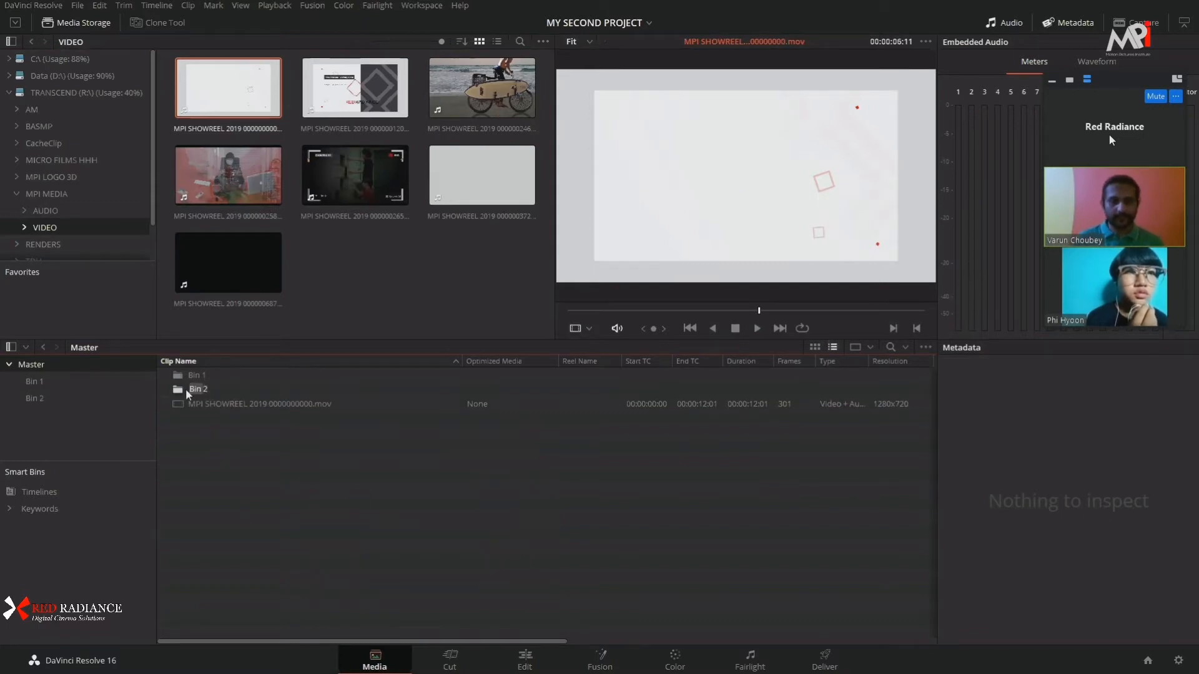
pyautogui.press('Up')
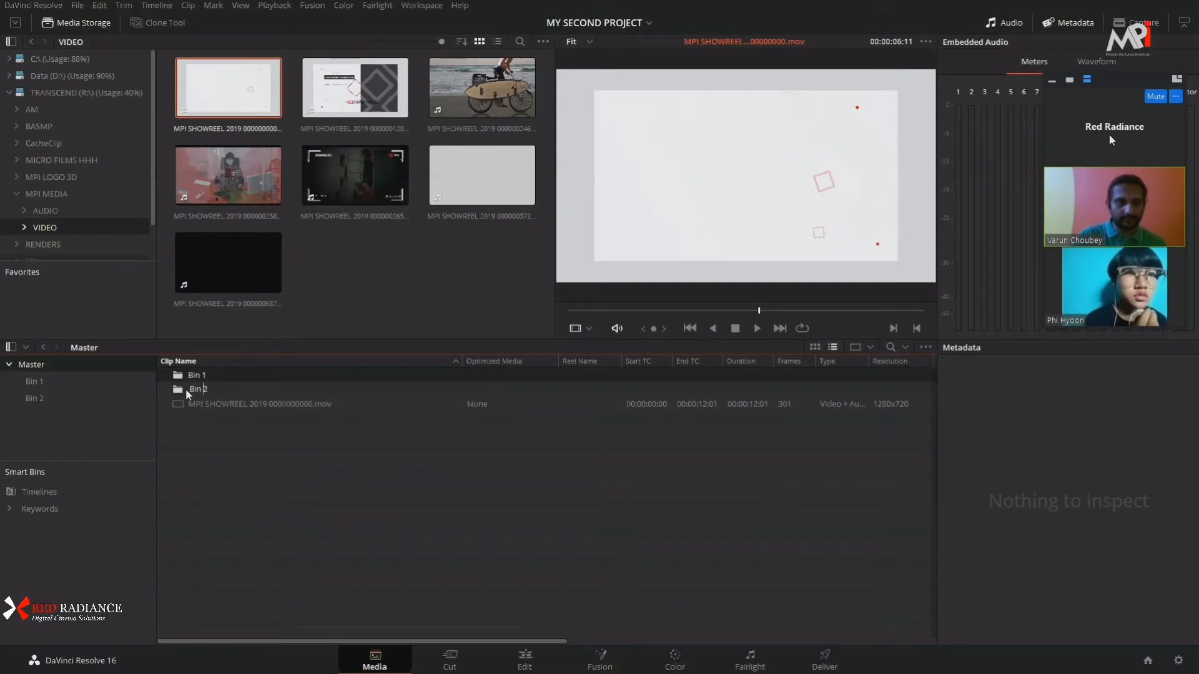
pyautogui.press('Right')
pyautogui.press('BackSpace')
pyautogui.press('BackSpace')
pyautogui.press('BackSpace')
pyautogui.press('BackSpace')
pyautogui.press('BackSpace')
pyautogui.write('AU')
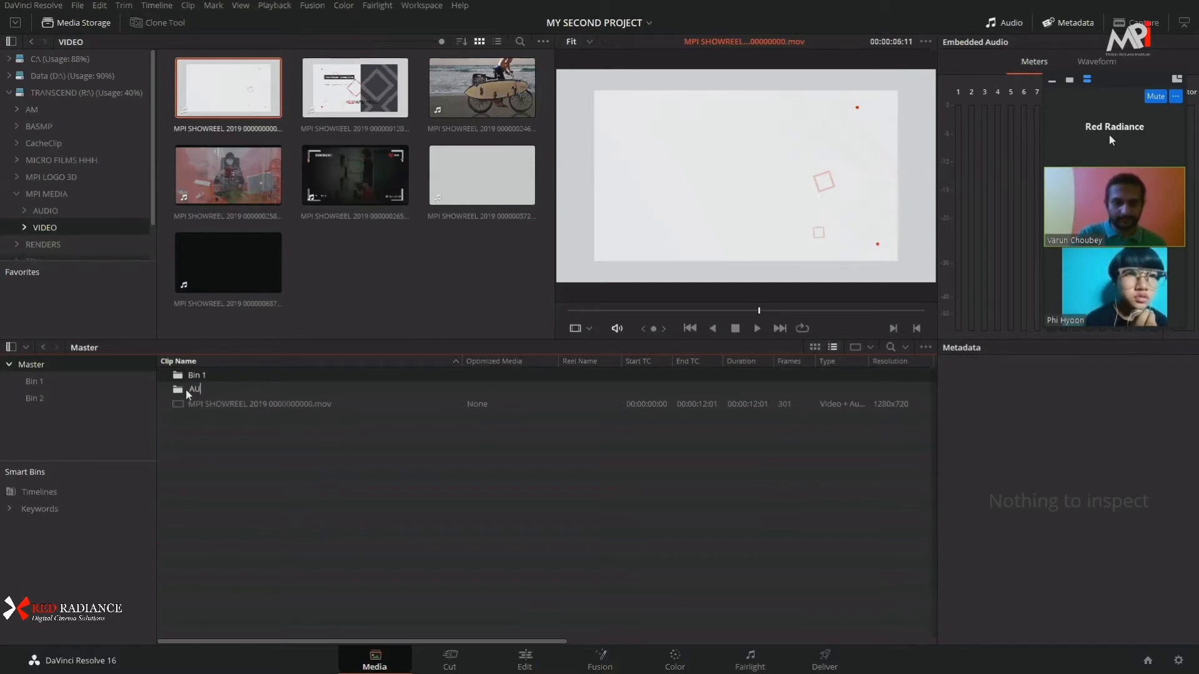
pyautogui.write('DIO')
pyautogui.press('Return')
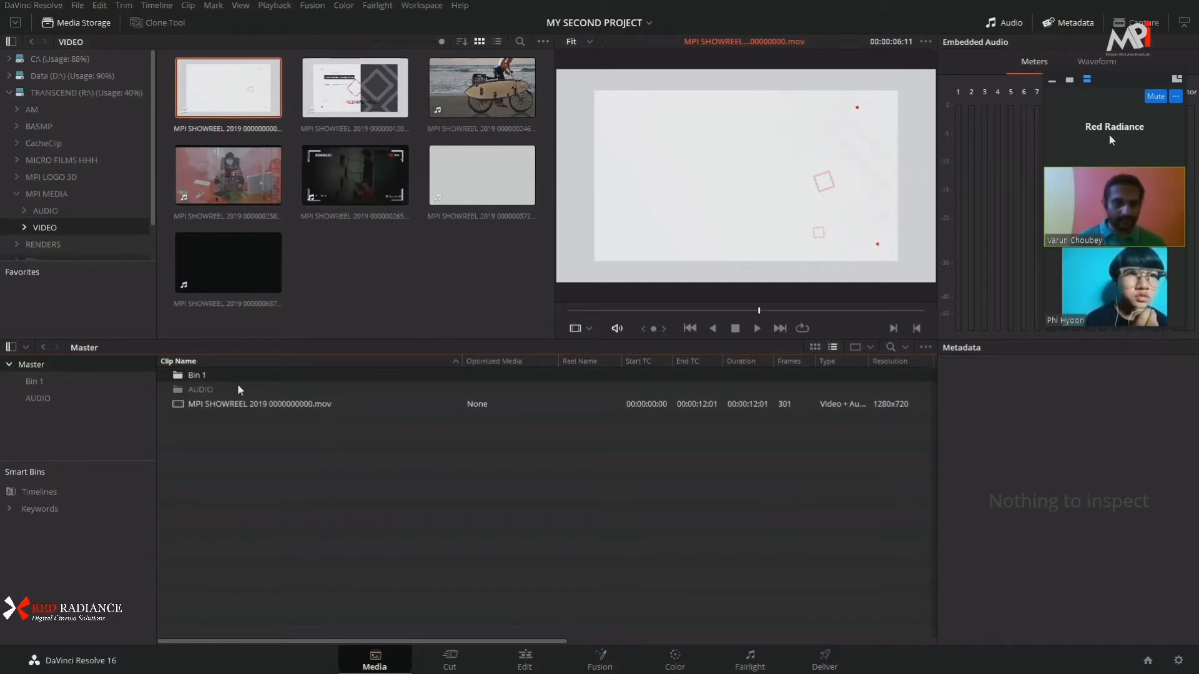
# Step: Rename Bin 1 as VIDEO, and move the showreel clip from Master into it
pyautogui.click(192, 374)
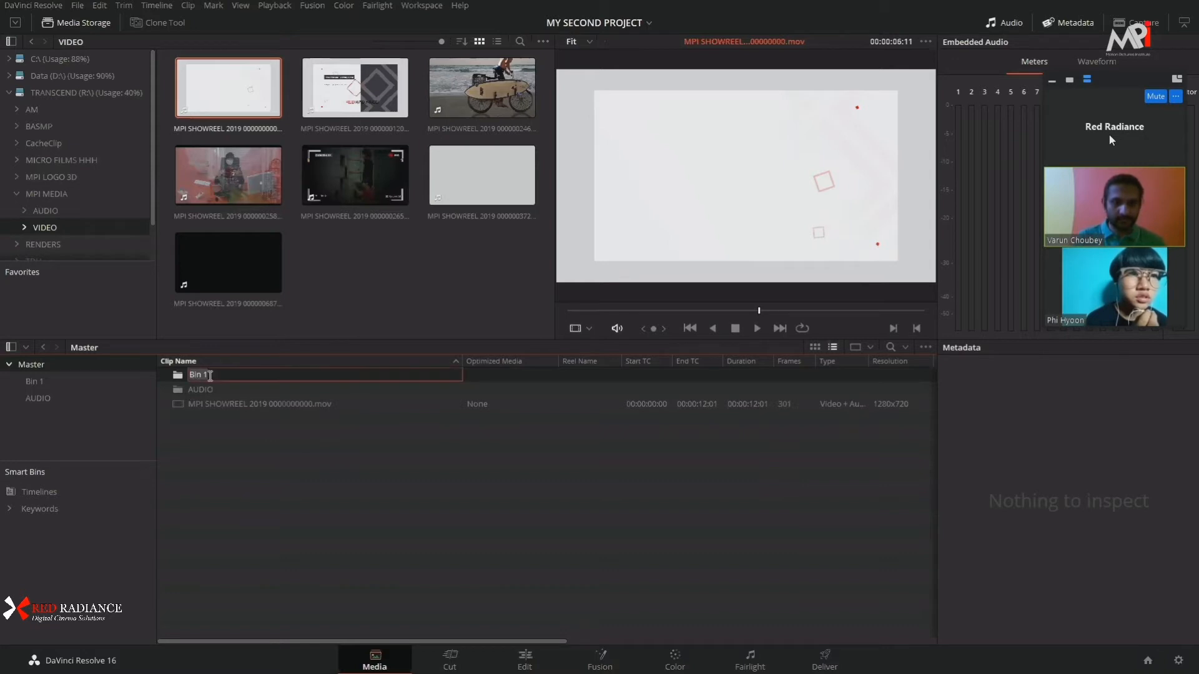
pyautogui.write('VIDEO')
pyautogui.press('Return')
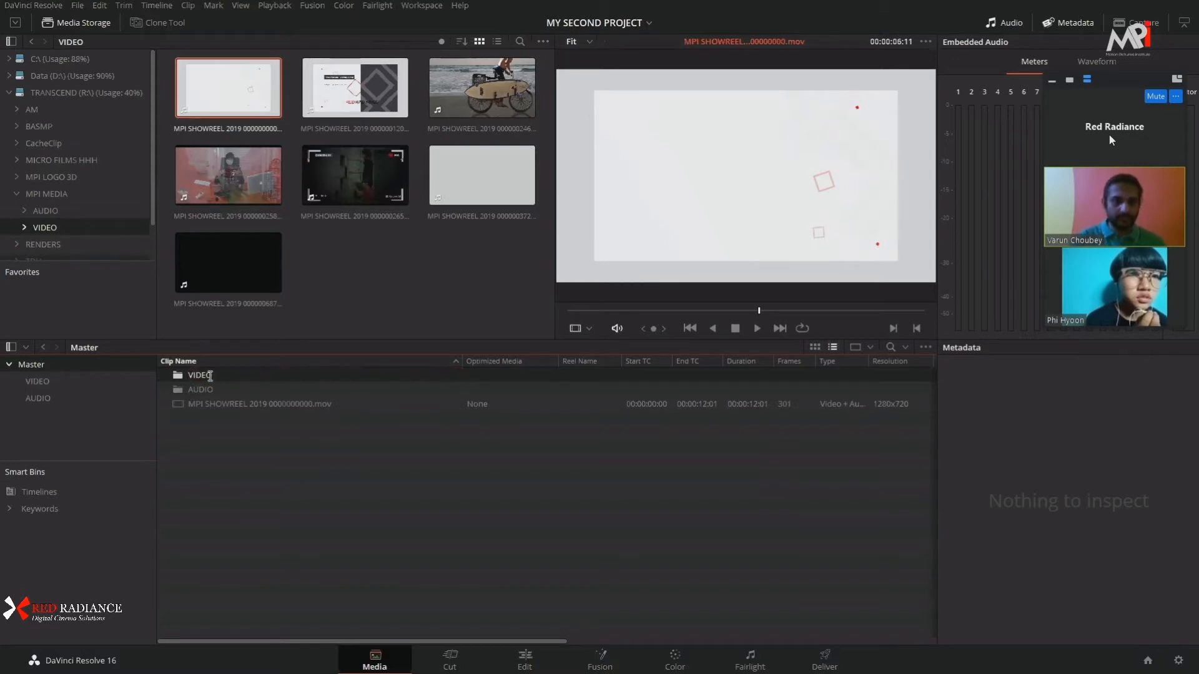
pyautogui.moveTo(221, 405); pyautogui.dragTo(232, 376)
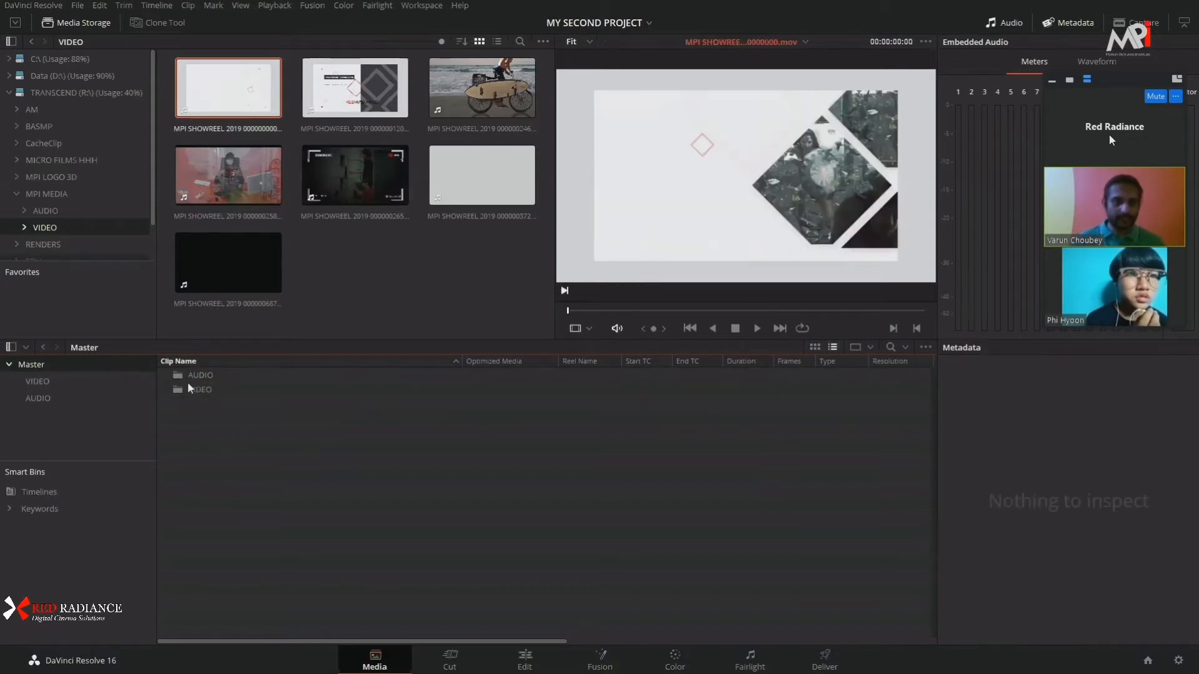
pyautogui.click(38, 382)
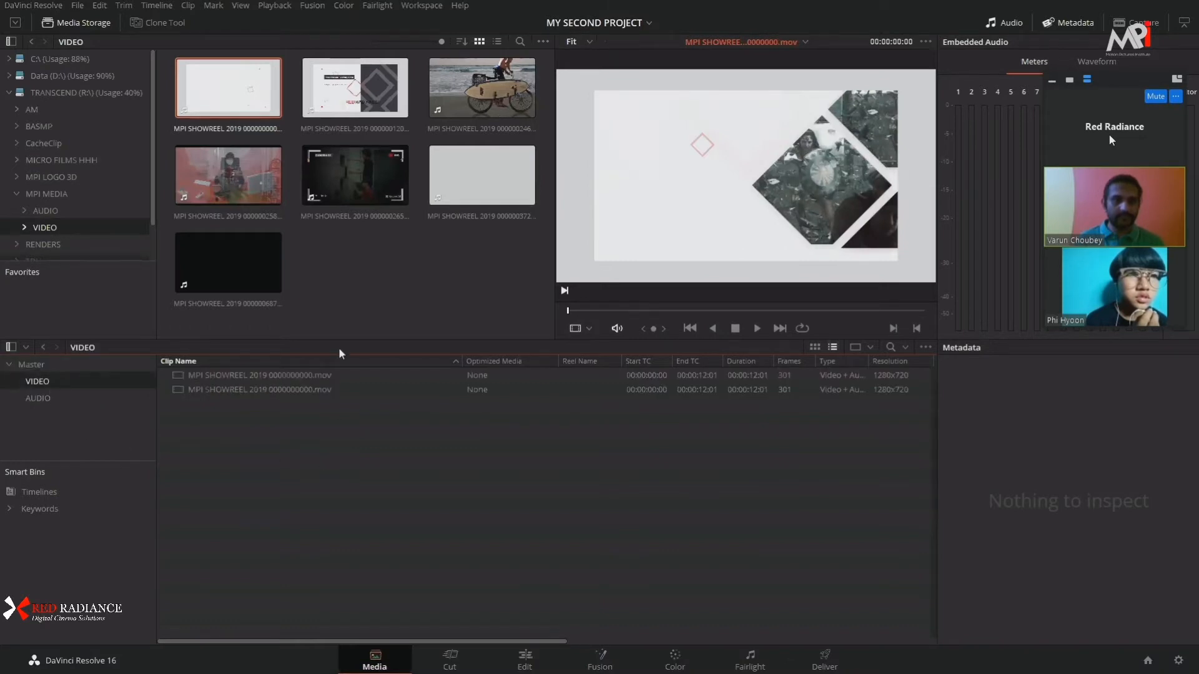
pyautogui.click(224, 143)
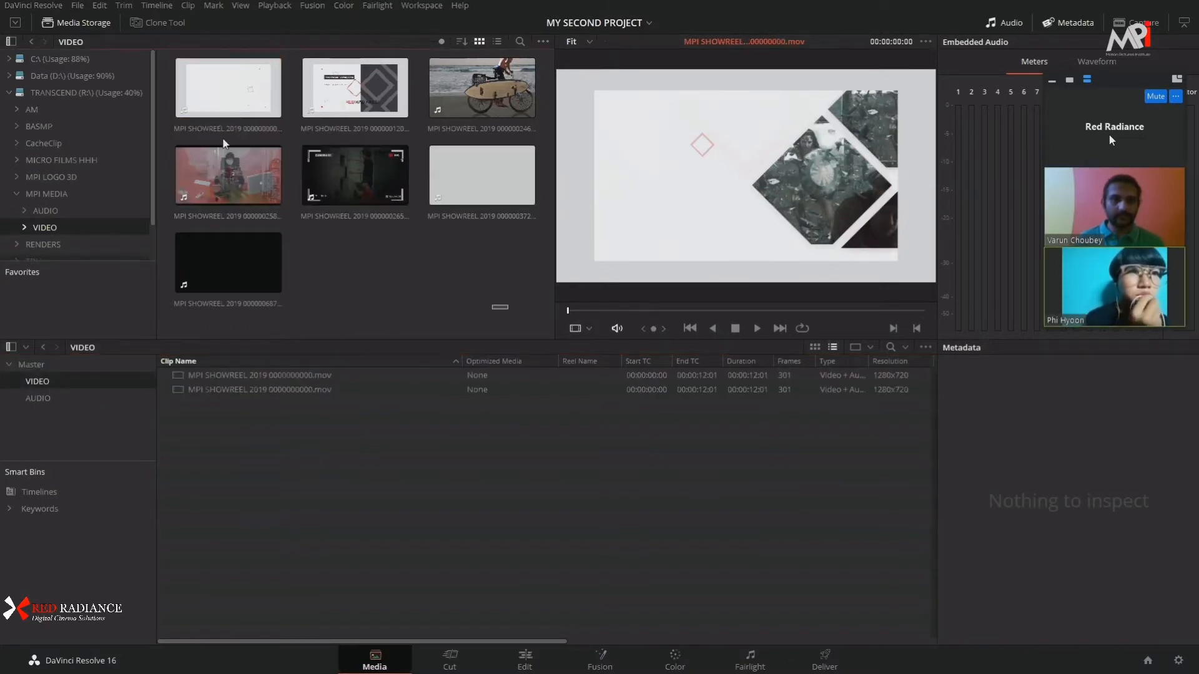
pyautogui.moveTo(508, 309); pyautogui.dragTo(206, 88)
pyautogui.click(387, 295)
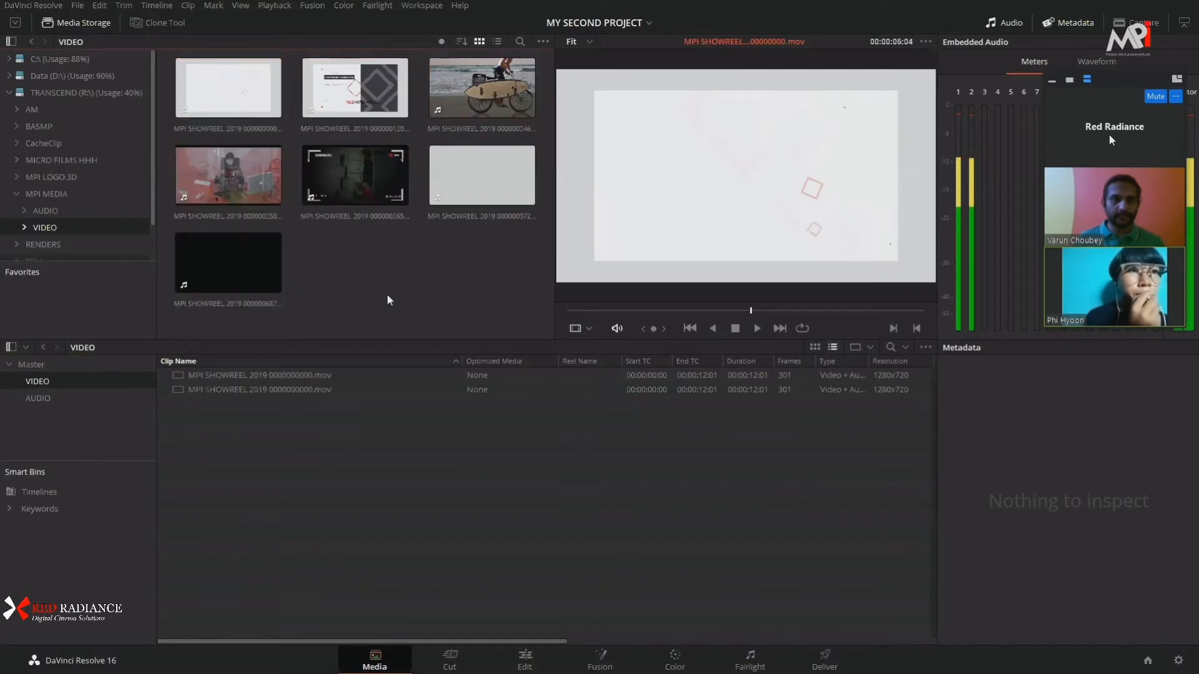
# Step: Import Never_Better.mp3 from the AUDIO storage folder into the AUDIO bin
pyautogui.click(49, 396)
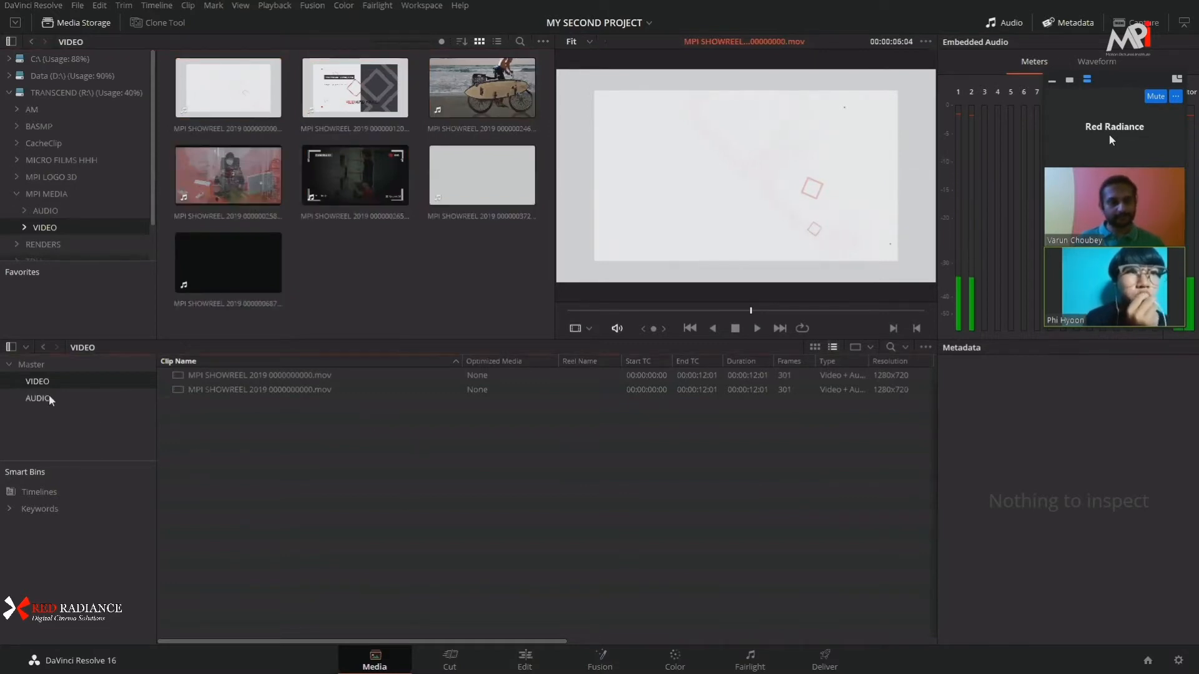
pyautogui.click(48, 396)
pyautogui.click(42, 210)
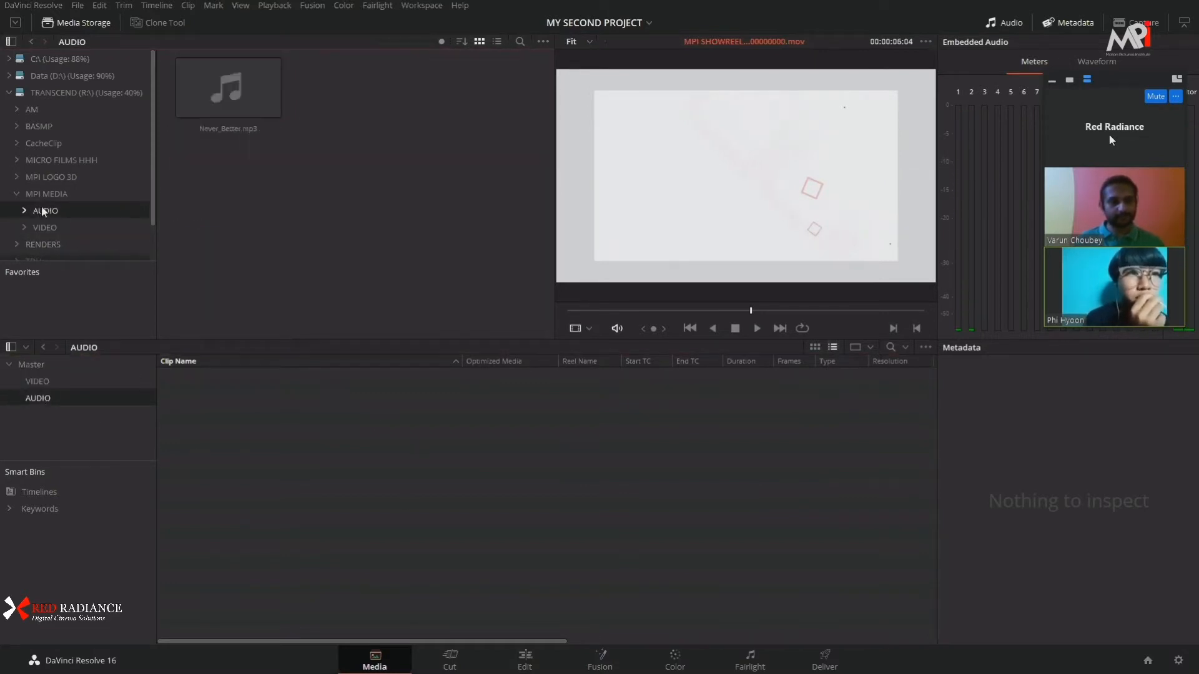
pyautogui.moveTo(228, 87); pyautogui.dragTo(290, 434)
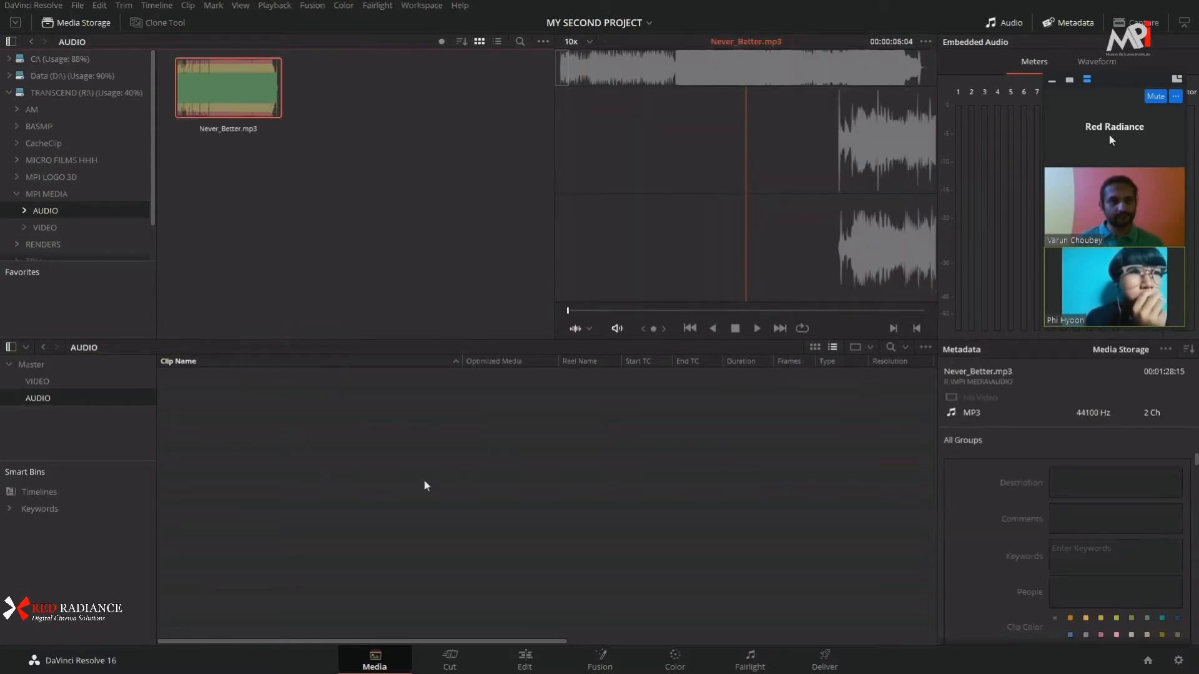
# Step: Review the contents of the VIDEO and AUDIO bins in turn, ending on the VIDEO bin
pyautogui.click(46, 378)
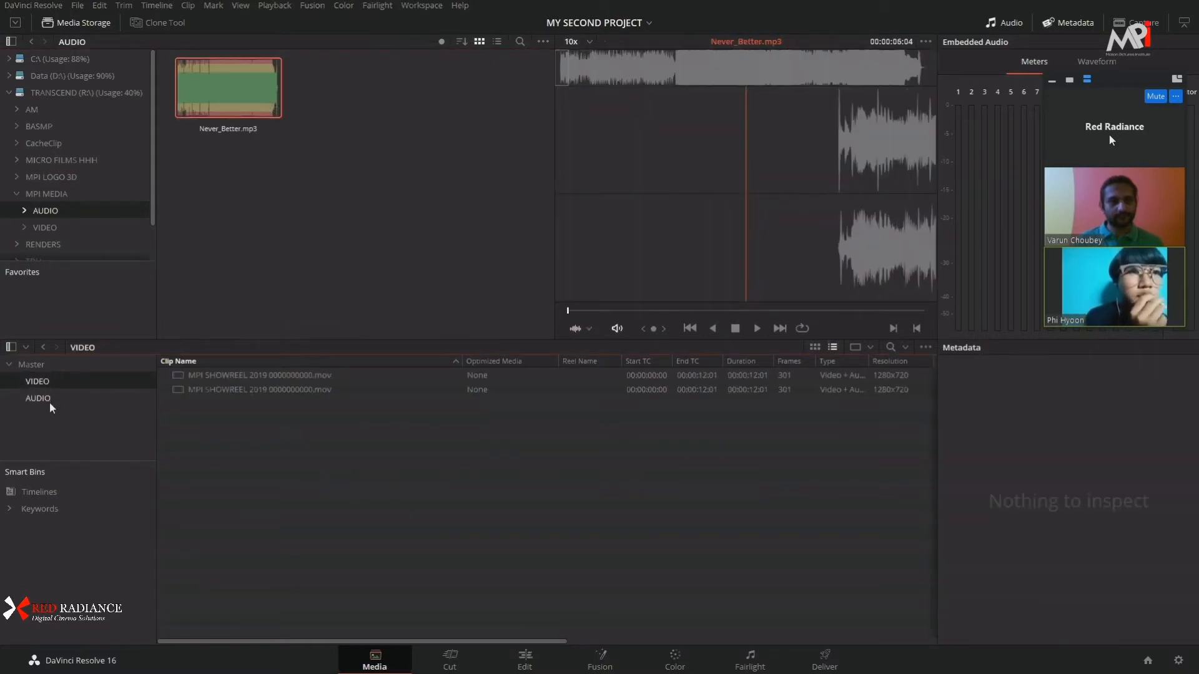
pyautogui.click(47, 402)
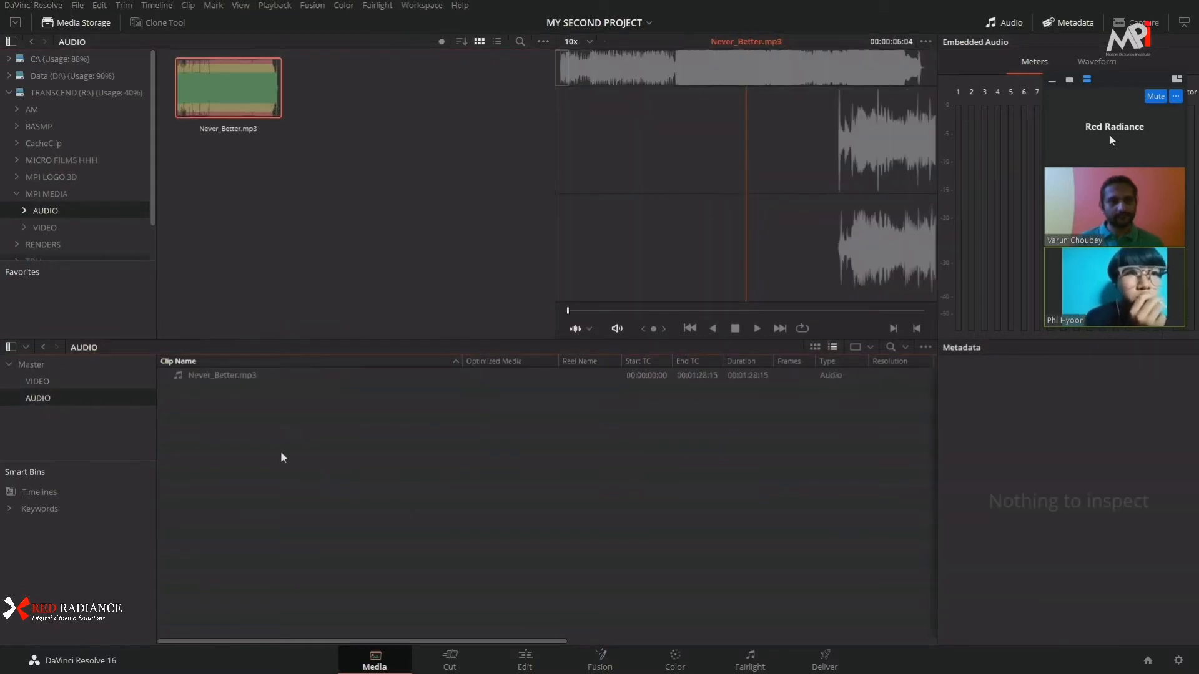
pyautogui.click(42, 382)
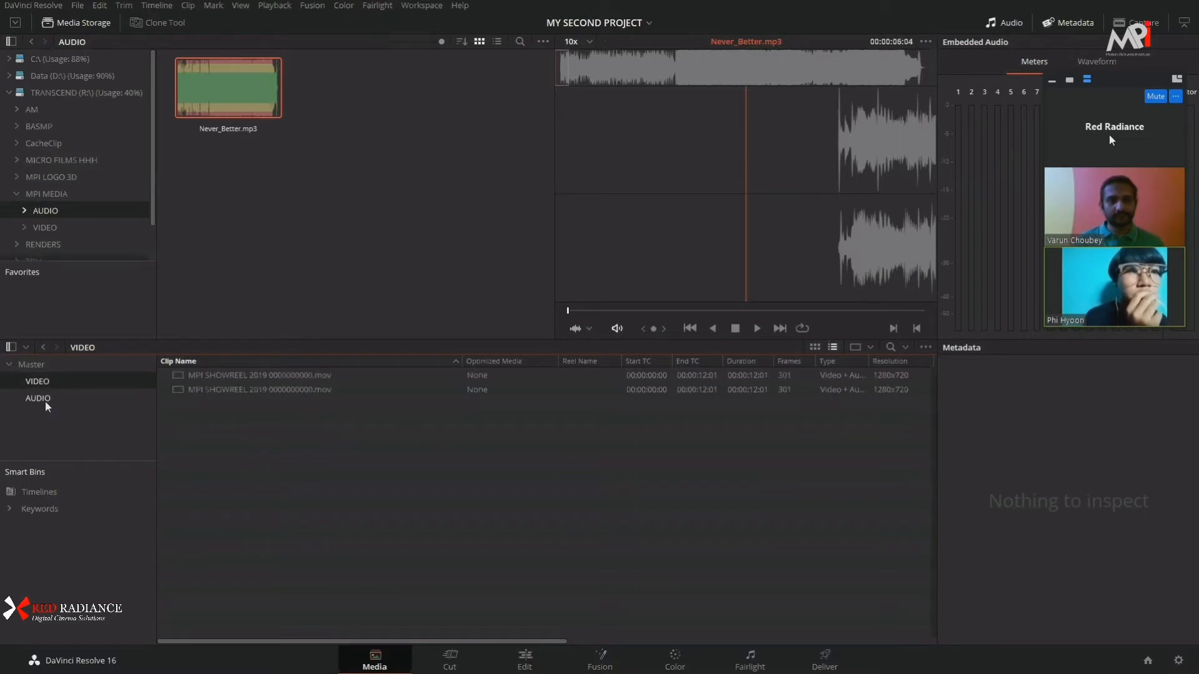
pyautogui.click(45, 400)
pyautogui.click(46, 381)
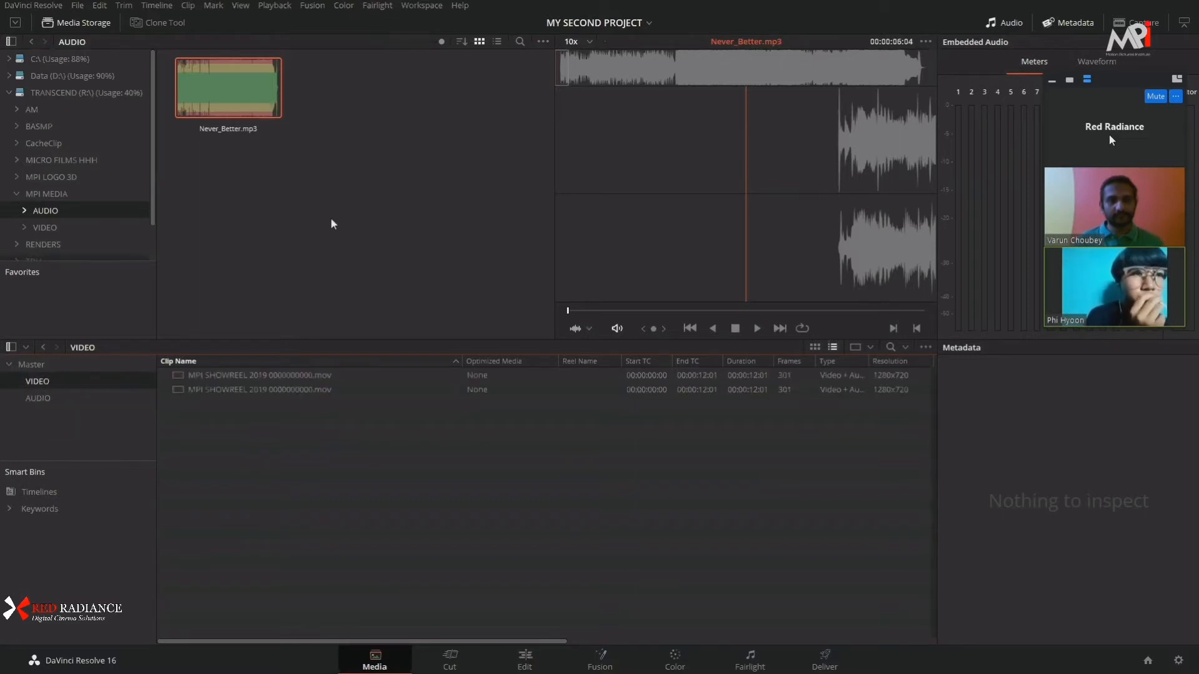
# Step: Show the VIDEO folder in the media storage and load its first showreel clip into the viewer
pyautogui.click(373, 119)
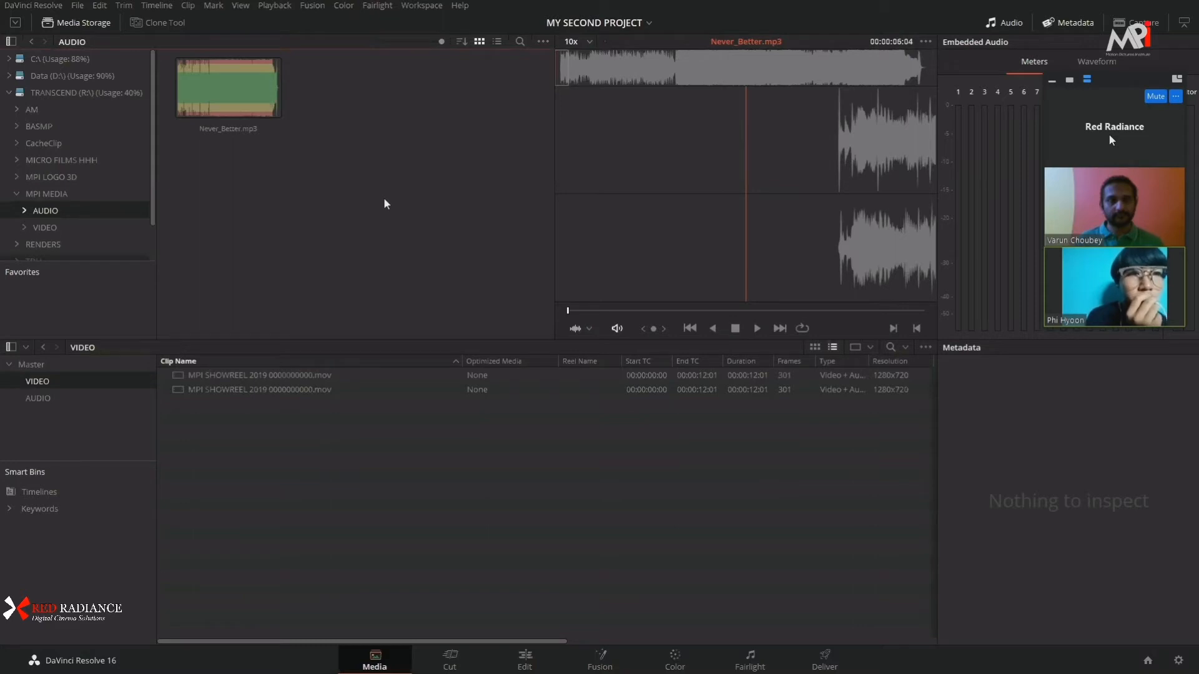
pyautogui.click(45, 228)
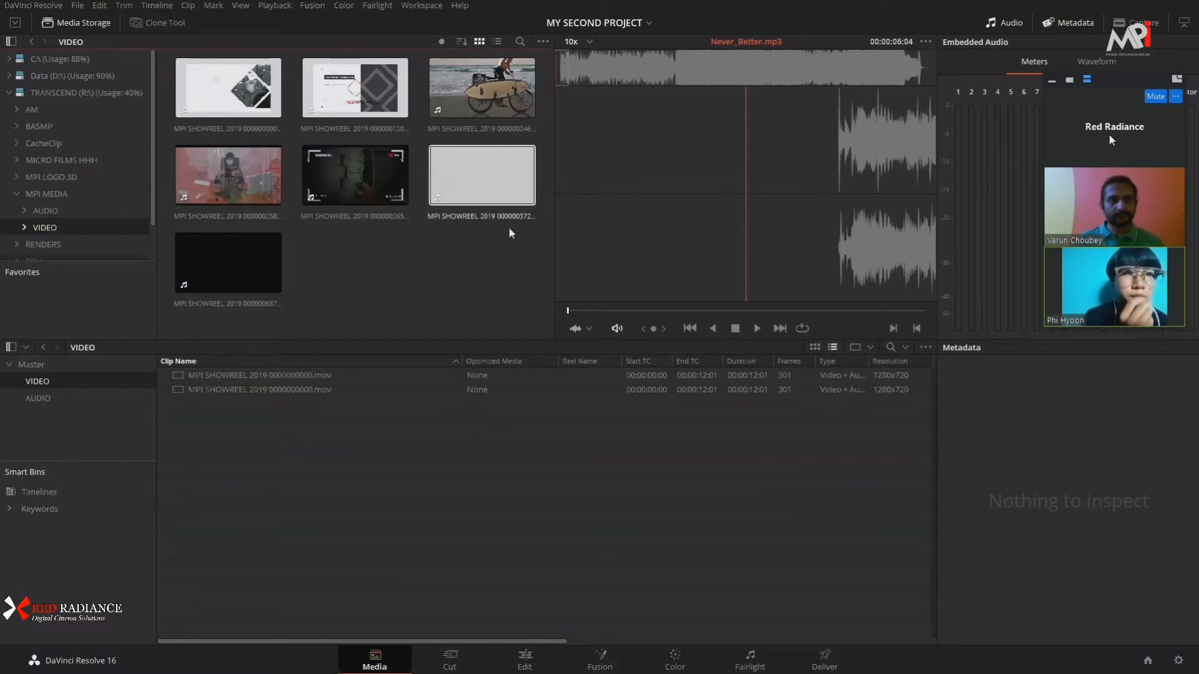
pyautogui.click(250, 94)
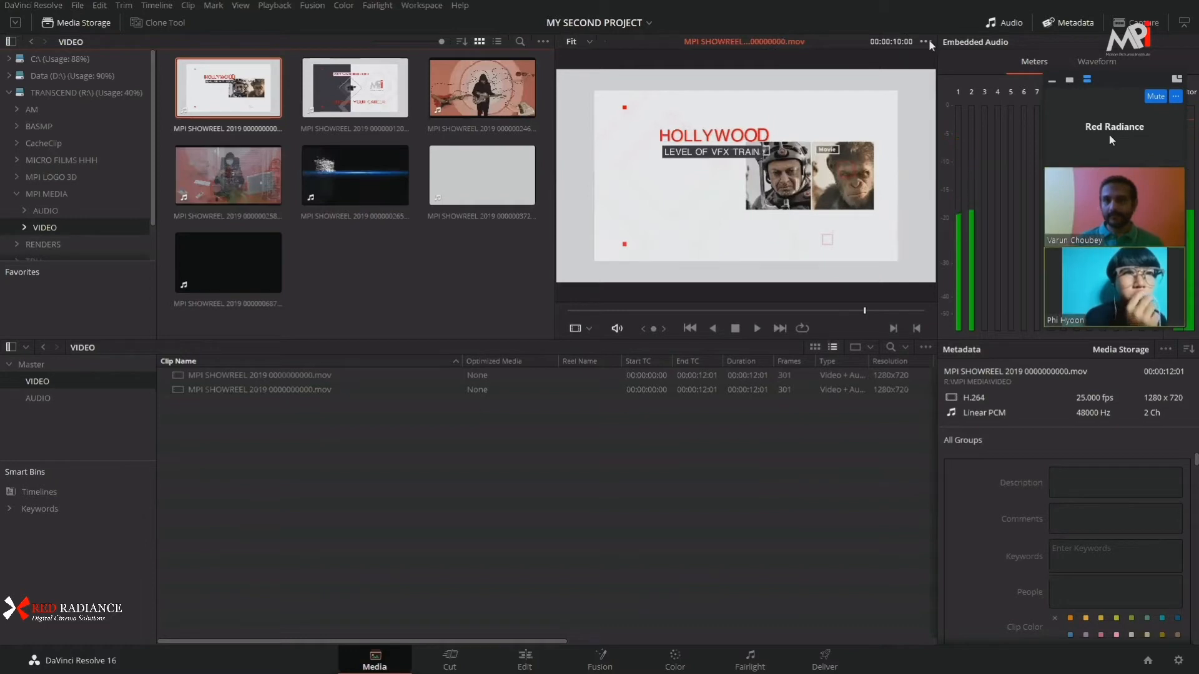
# Step: Toggle the viewer's Live Media Preview off and on twice, leaving it on
pyautogui.click(927, 42)
pyautogui.click(945, 57)
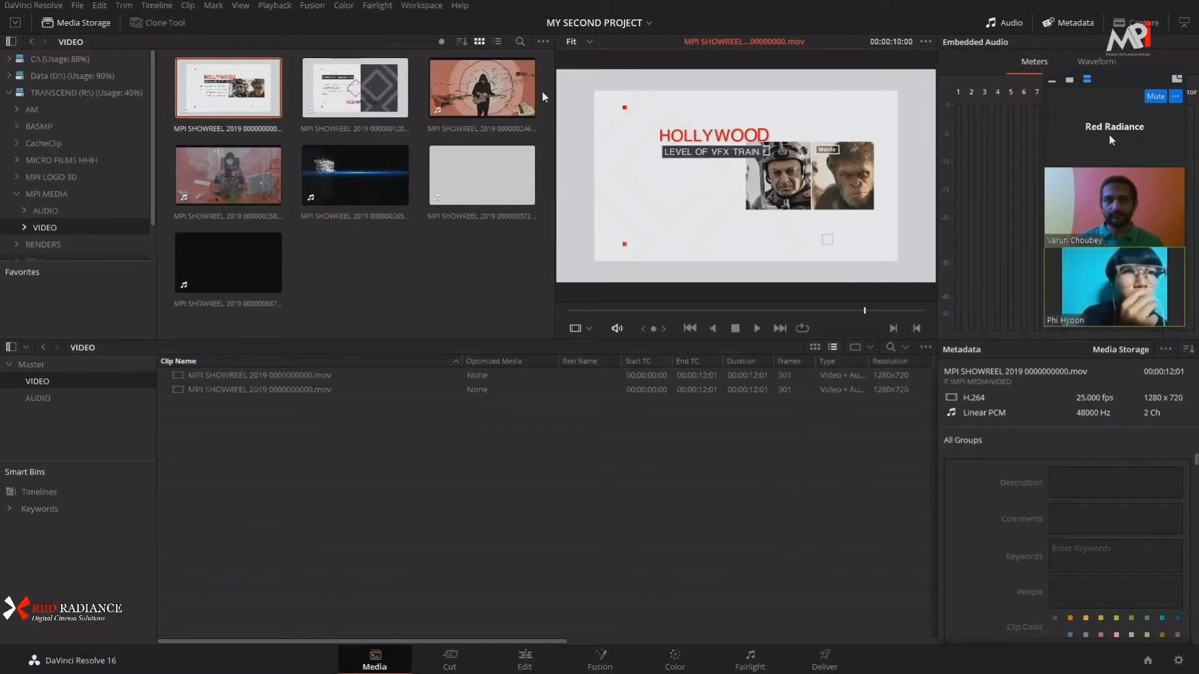
pyautogui.click(926, 43)
pyautogui.click(932, 55)
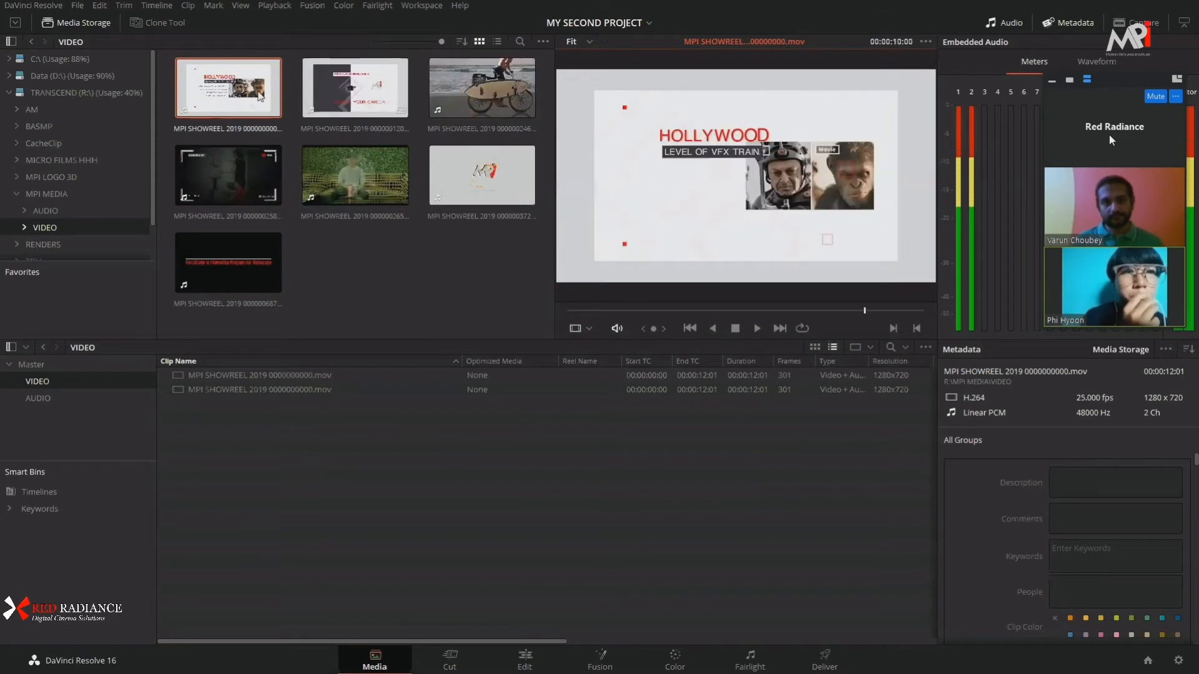
pyautogui.click(925, 41)
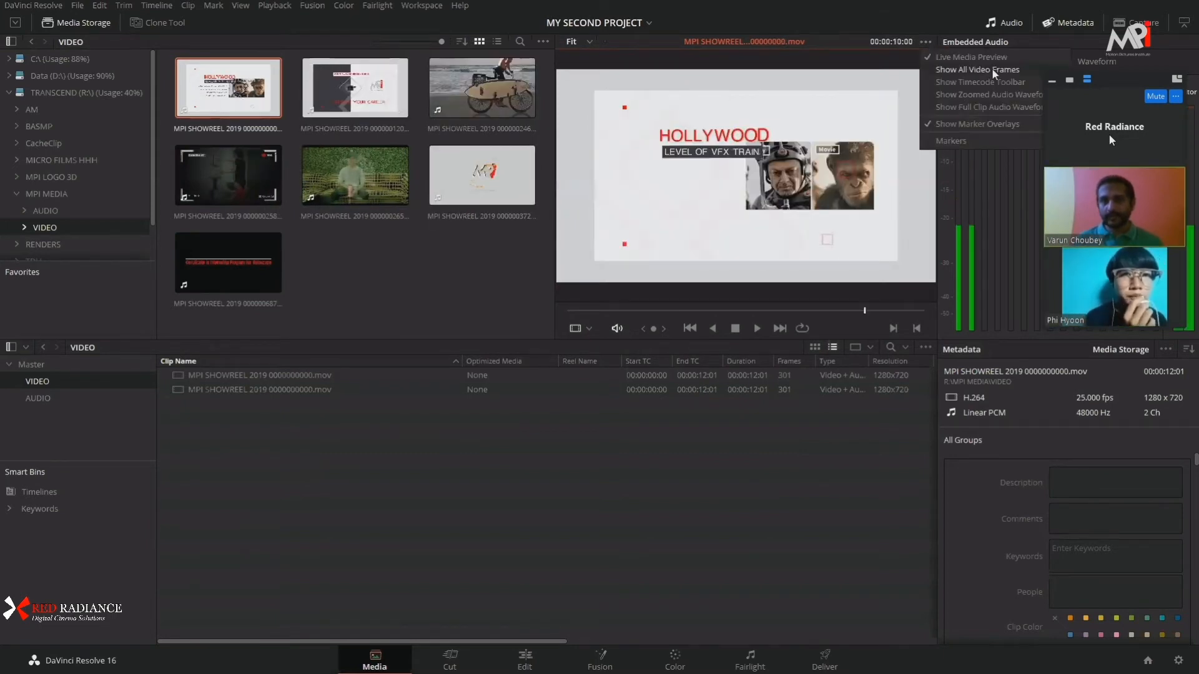
pyautogui.click(1028, 58)
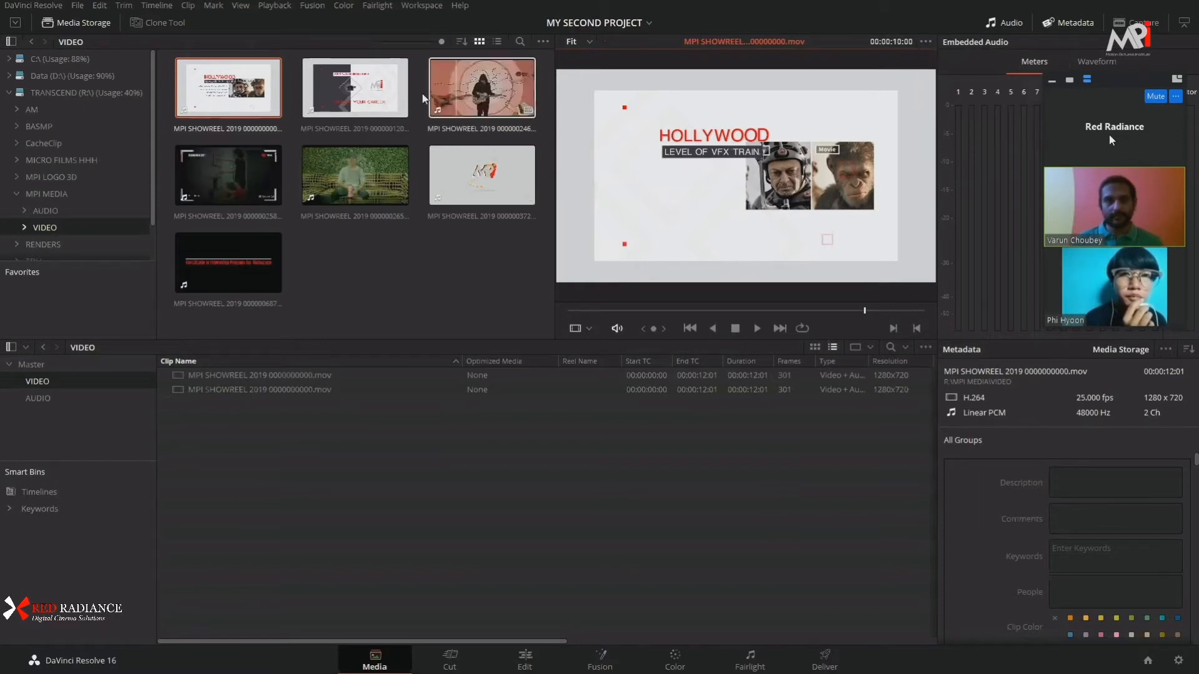
pyautogui.click(927, 41)
pyautogui.click(945, 59)
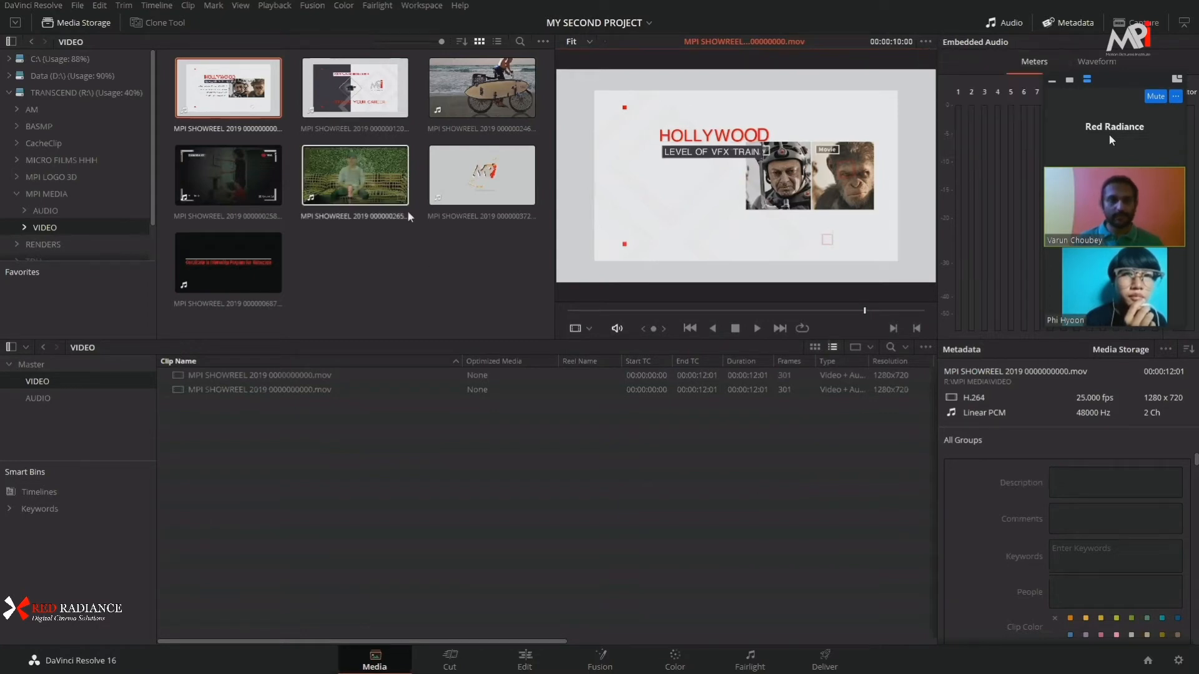
# Step: Preview the first, second and third showreel clips of the VIDEO storage folder in the viewer, skimming their thumbnails
pyautogui.click(388, 276)
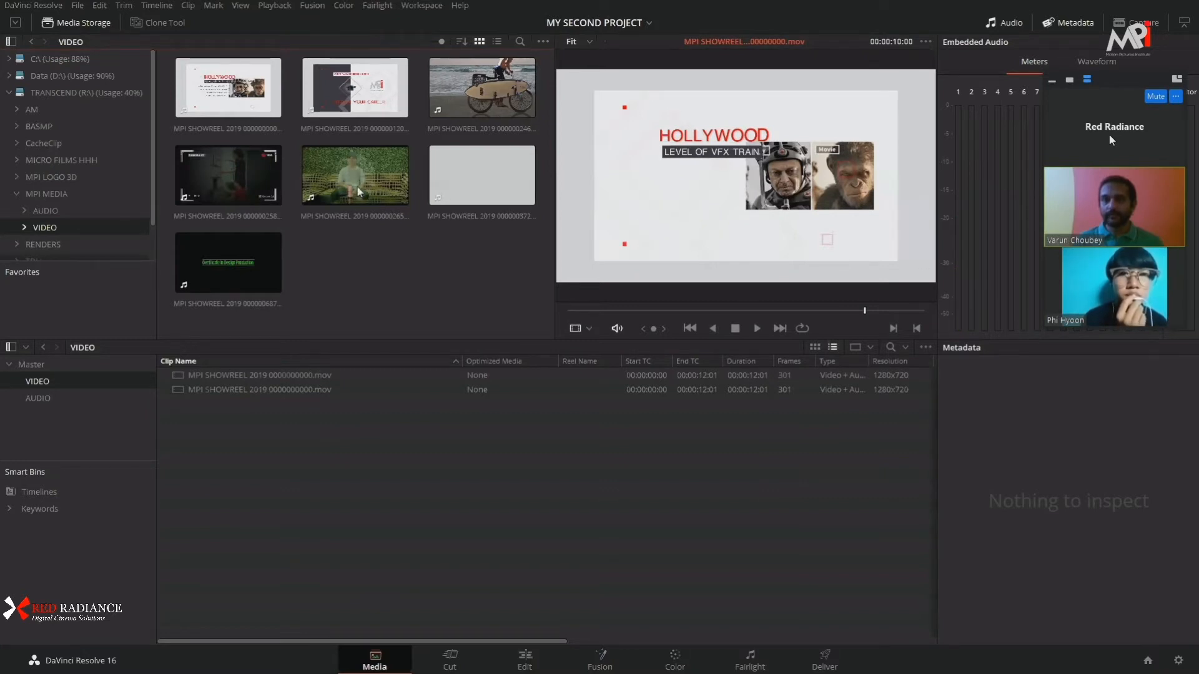
pyautogui.click(212, 93)
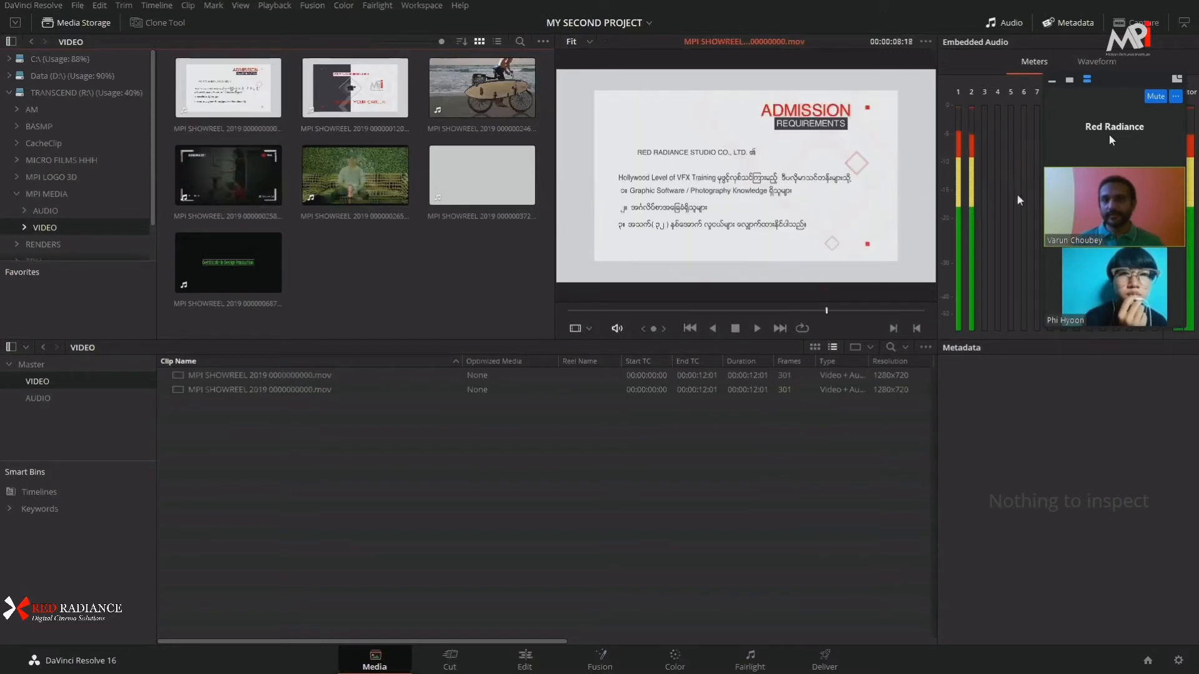
pyautogui.click(370, 100)
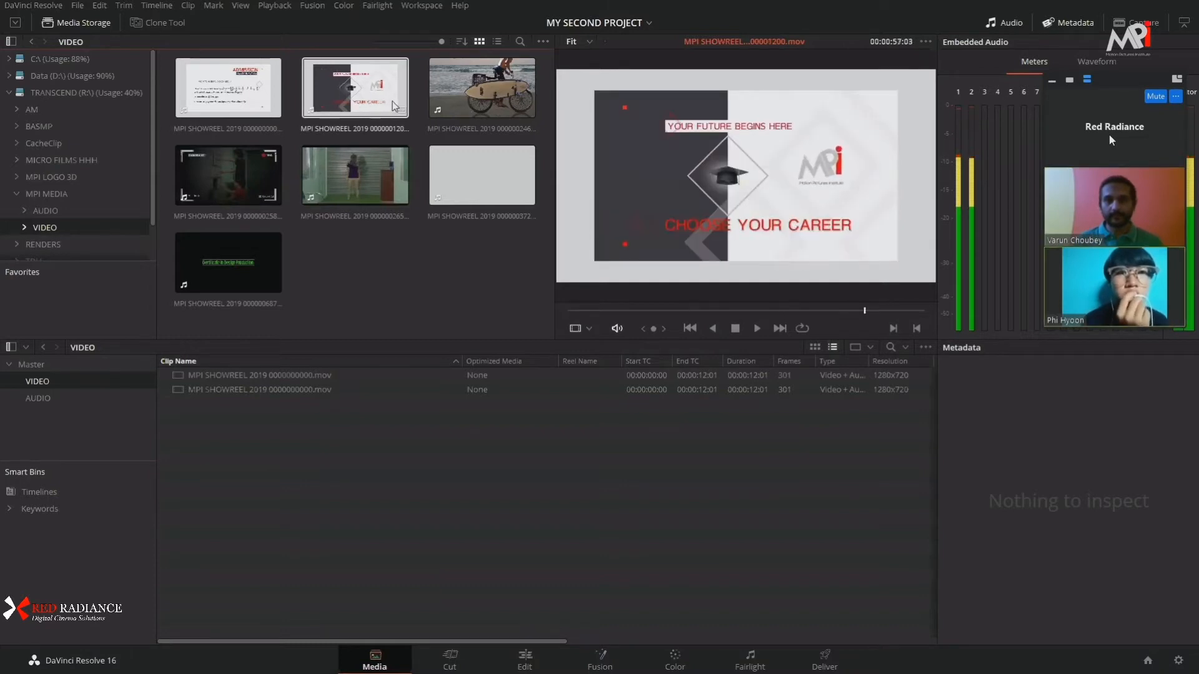
pyautogui.click(482, 109)
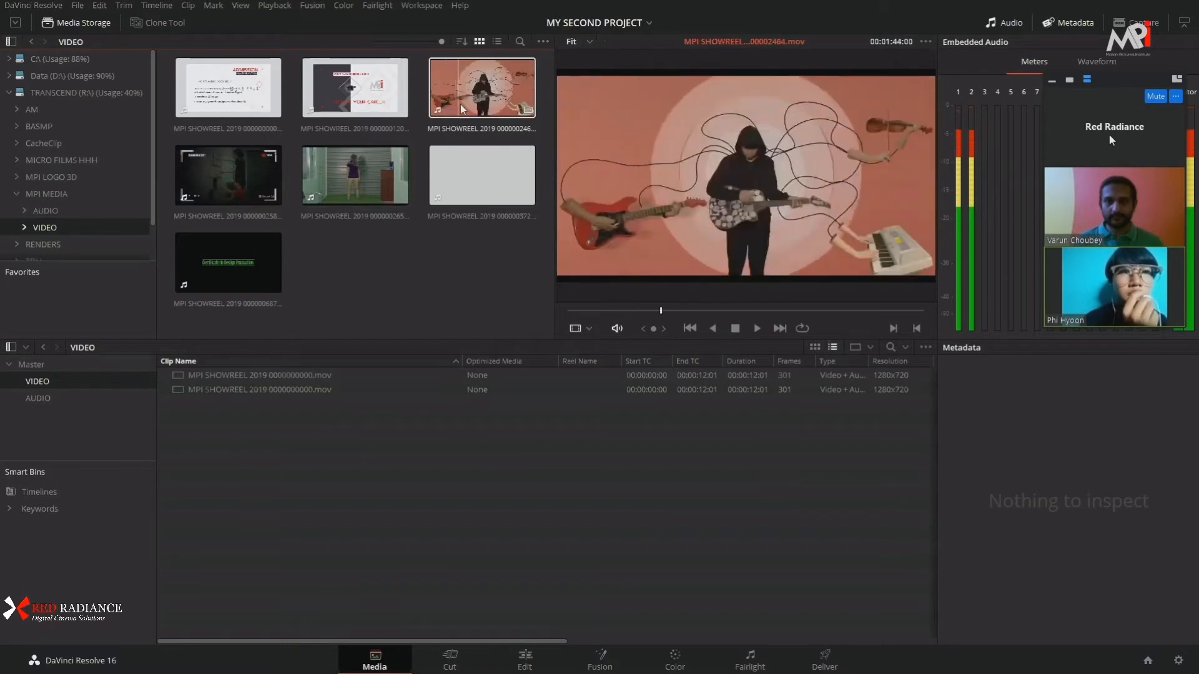
pyautogui.click(460, 163)
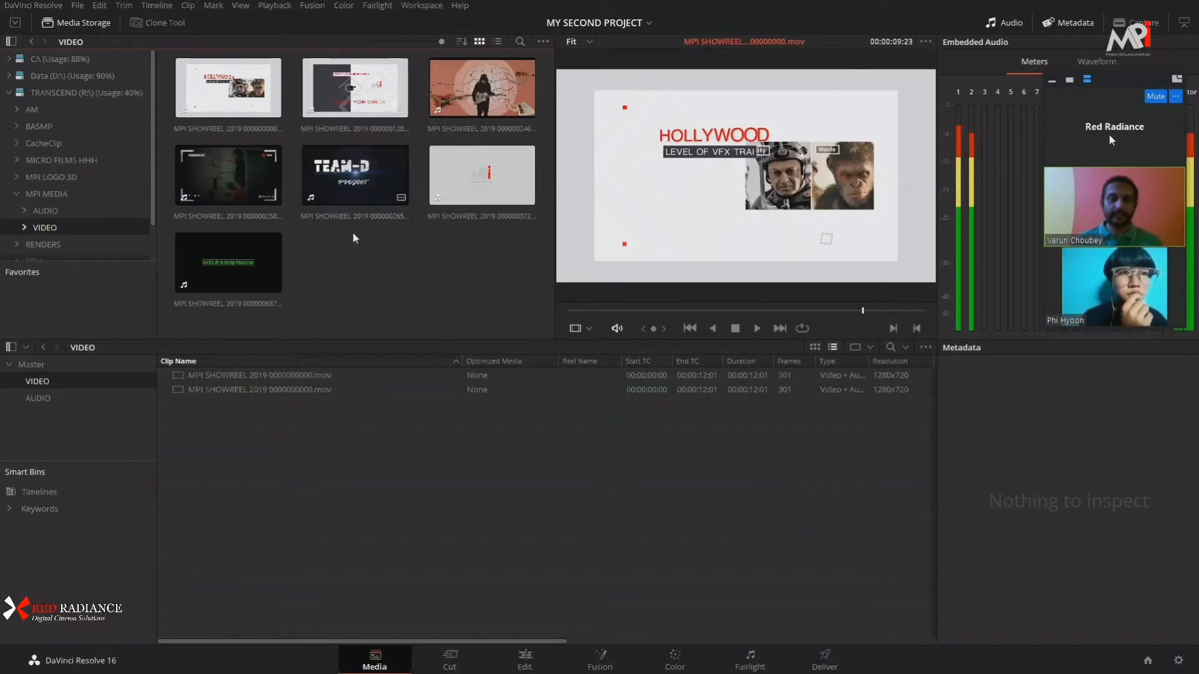
pyautogui.click(252, 490)
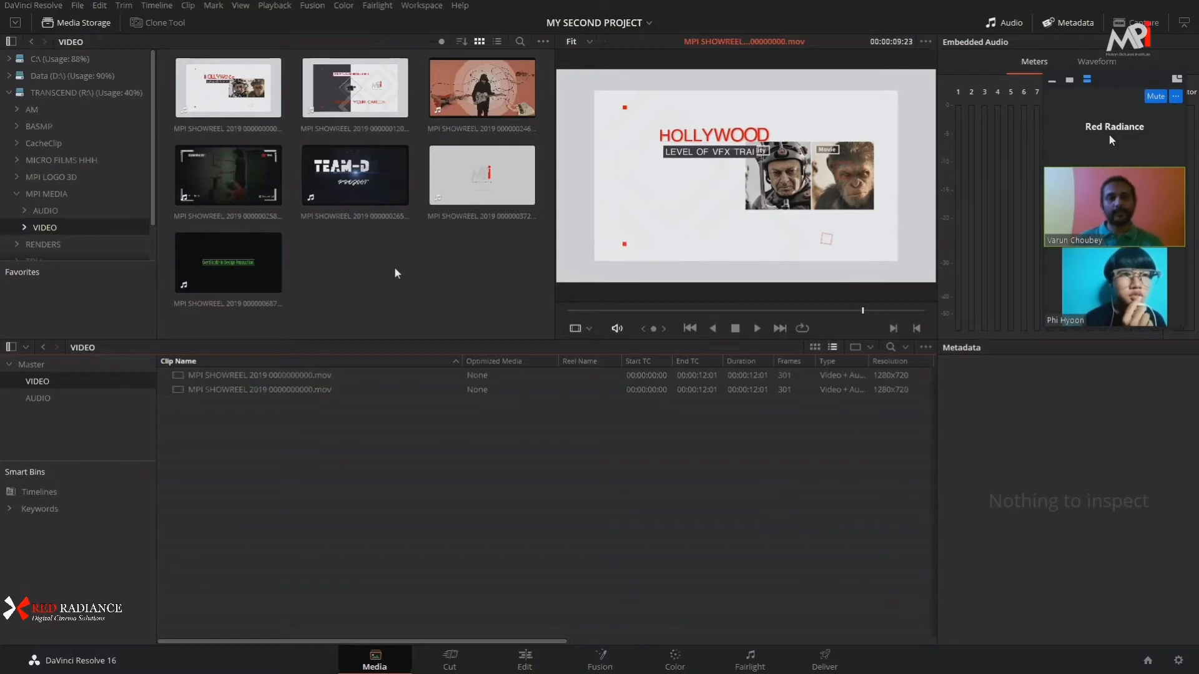
# Step: Show the contents of the AUDIO and VIDEO storage folders in turn, ending on their parent folder MPI MEDIA
pyautogui.click(43, 211)
pyautogui.click(47, 193)
pyautogui.click(47, 212)
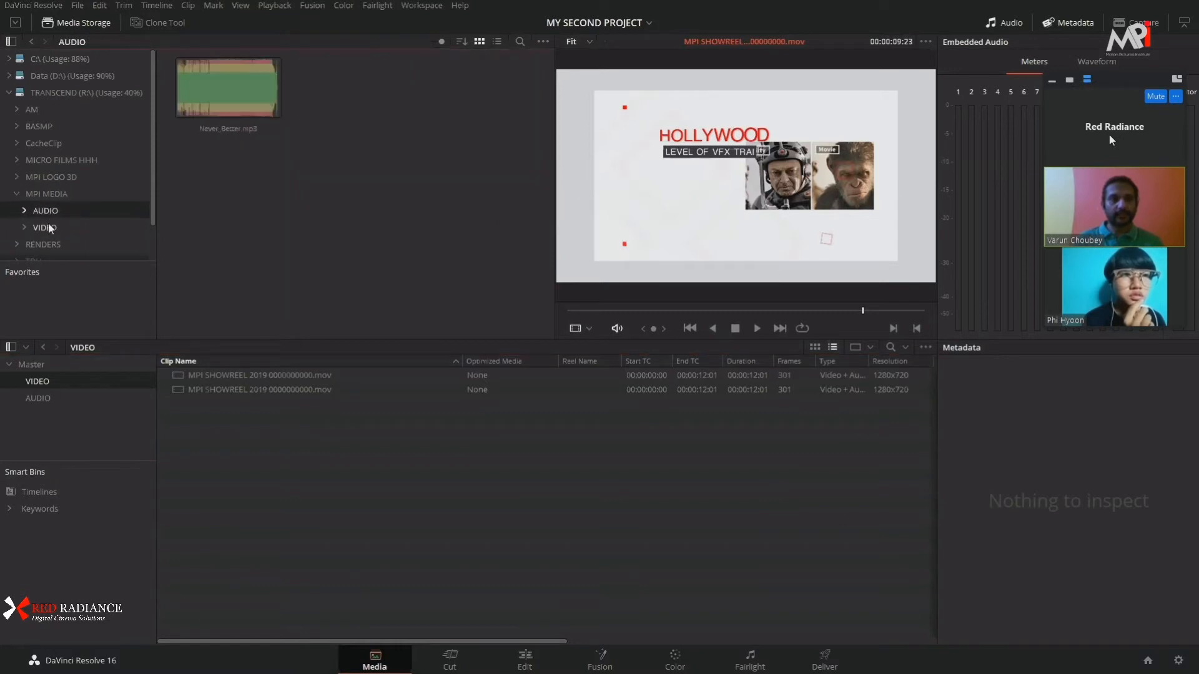
pyautogui.click(47, 226)
pyautogui.click(45, 210)
pyautogui.click(51, 194)
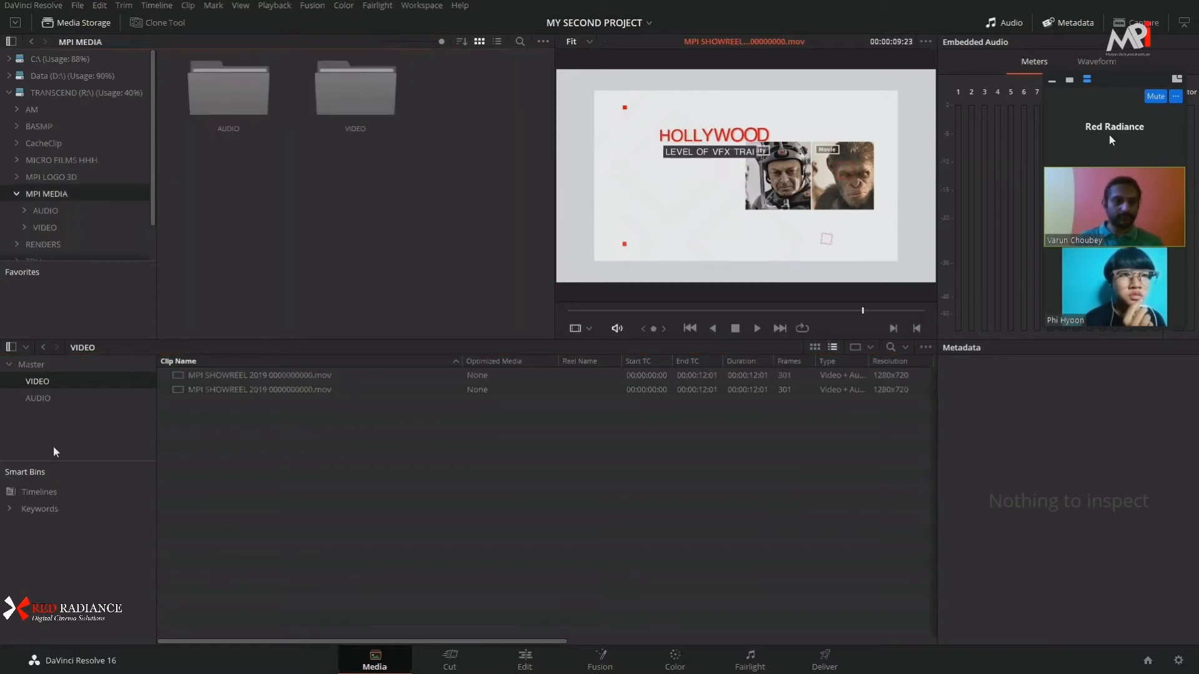
# Step: Remove the VIDEO and AUDIO bins from the Master bin
pyautogui.click(55, 392)
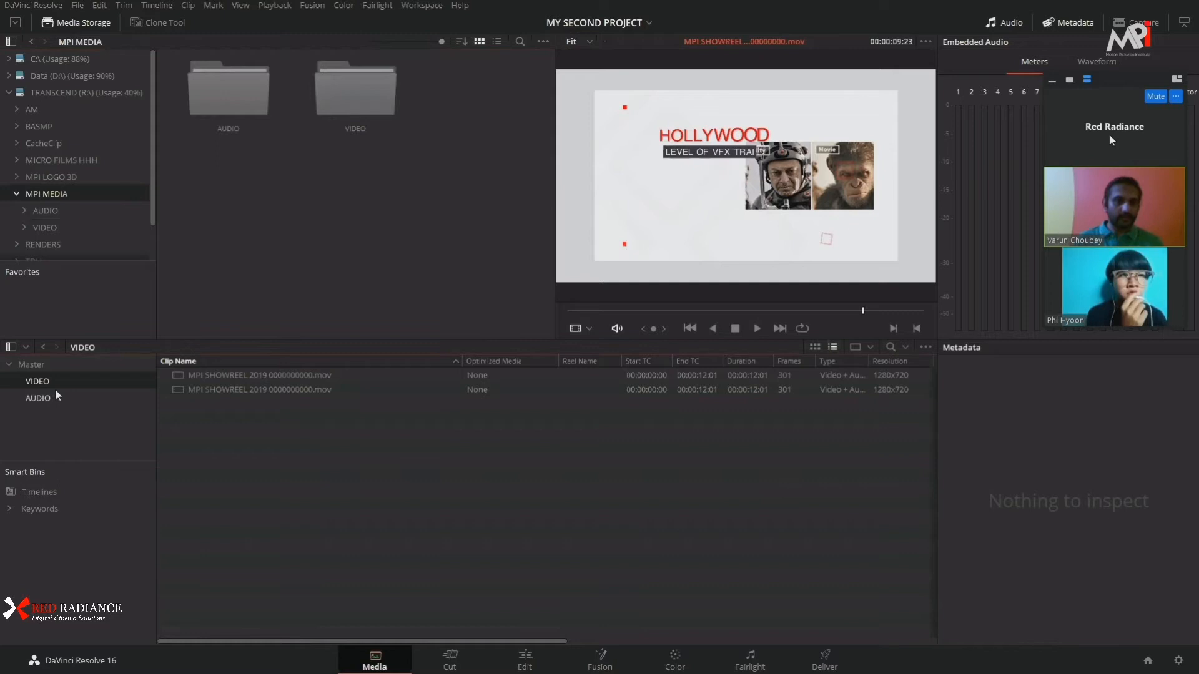
pyautogui.click(31, 364)
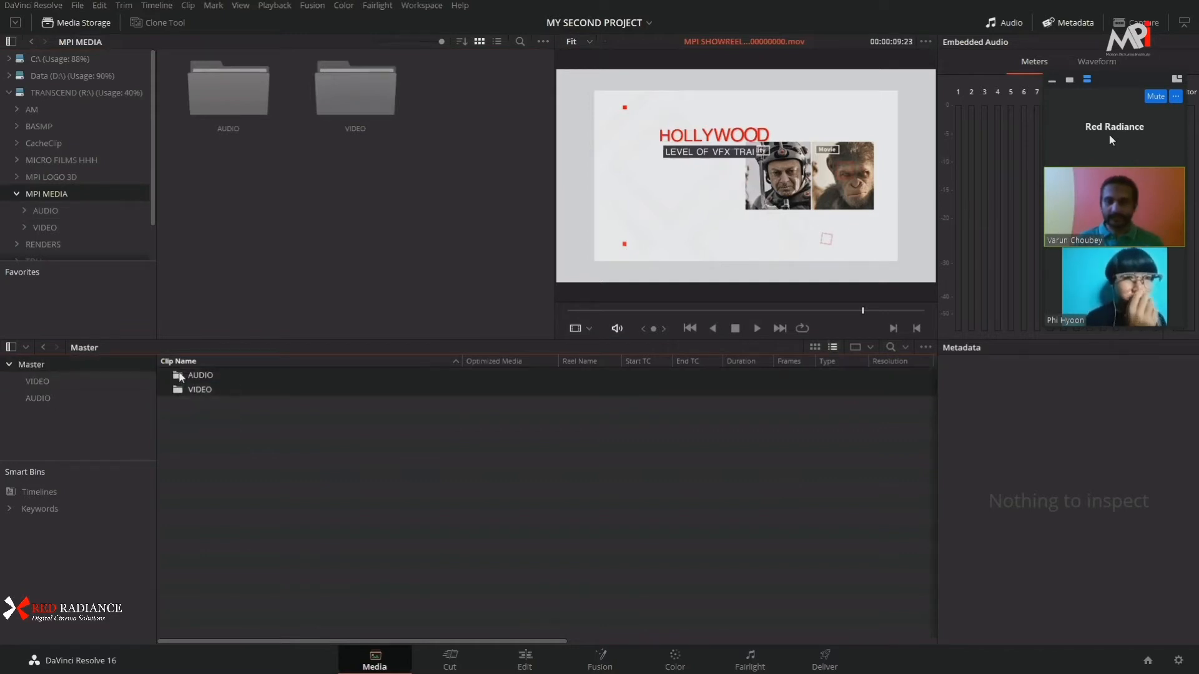
pyautogui.press('Delete')
pyautogui.click(702, 380)
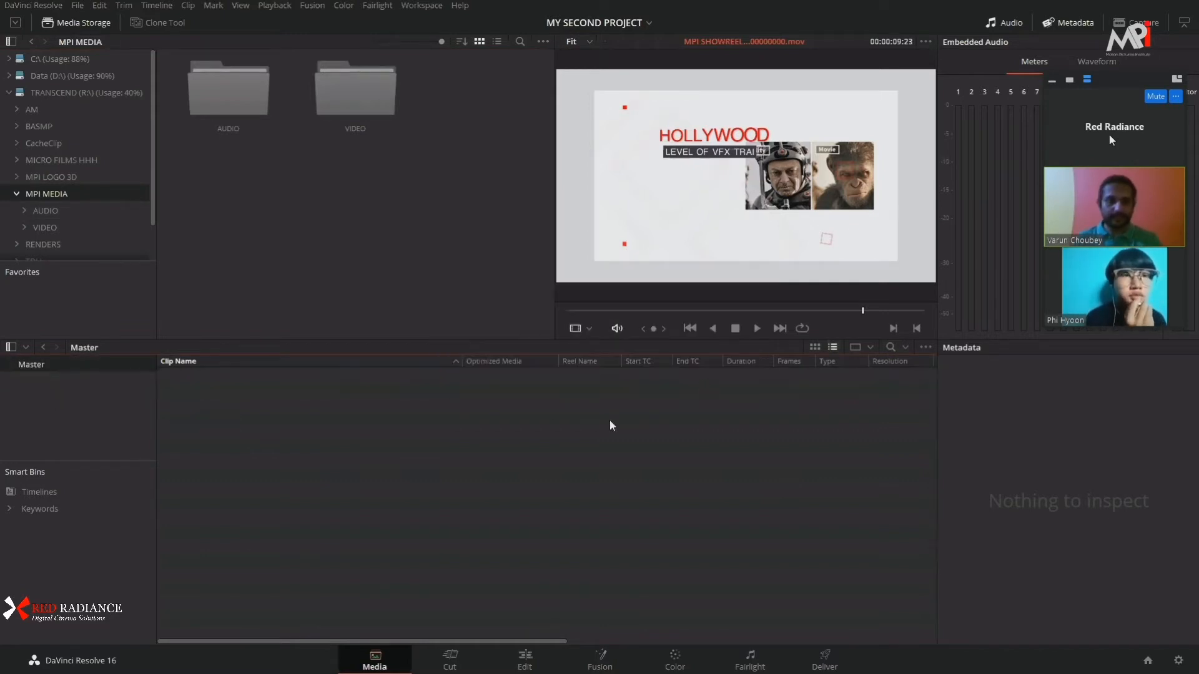
# Step: Bring the whole MPI MEDIA storage folder into the Master bin with its subfolders as bins and show the VIDEO bin
pyautogui.click(58, 194)
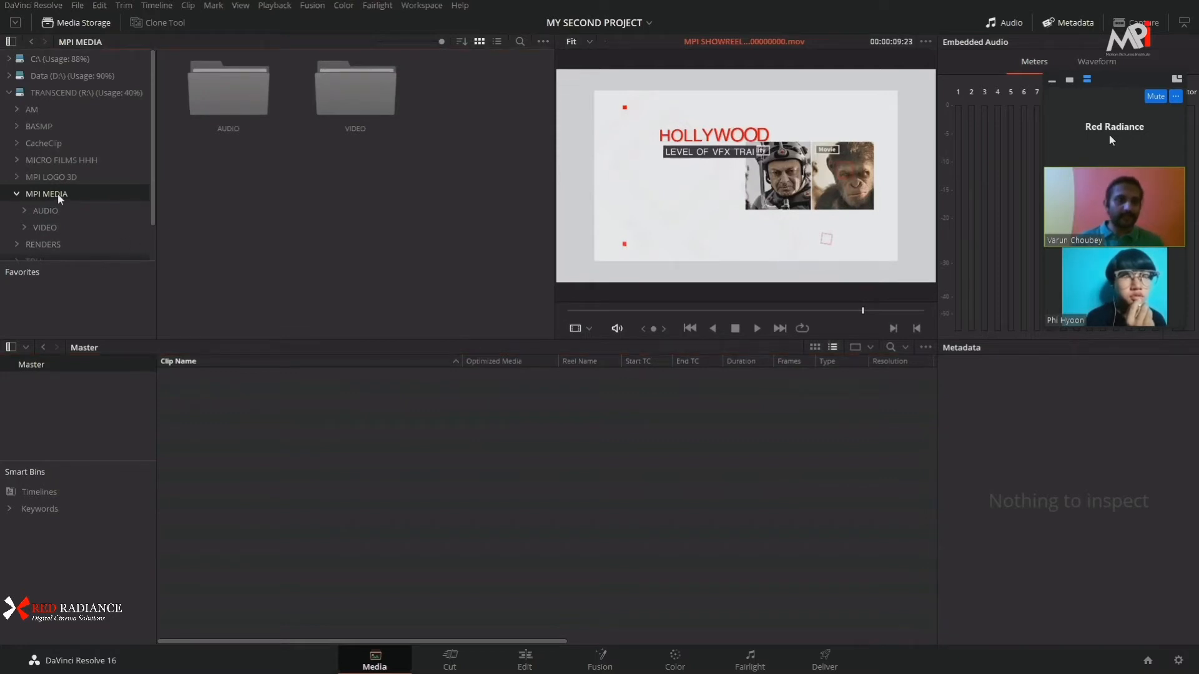
pyautogui.moveTo(58, 194); pyautogui.dragTo(90, 414)
pyautogui.click(91, 416)
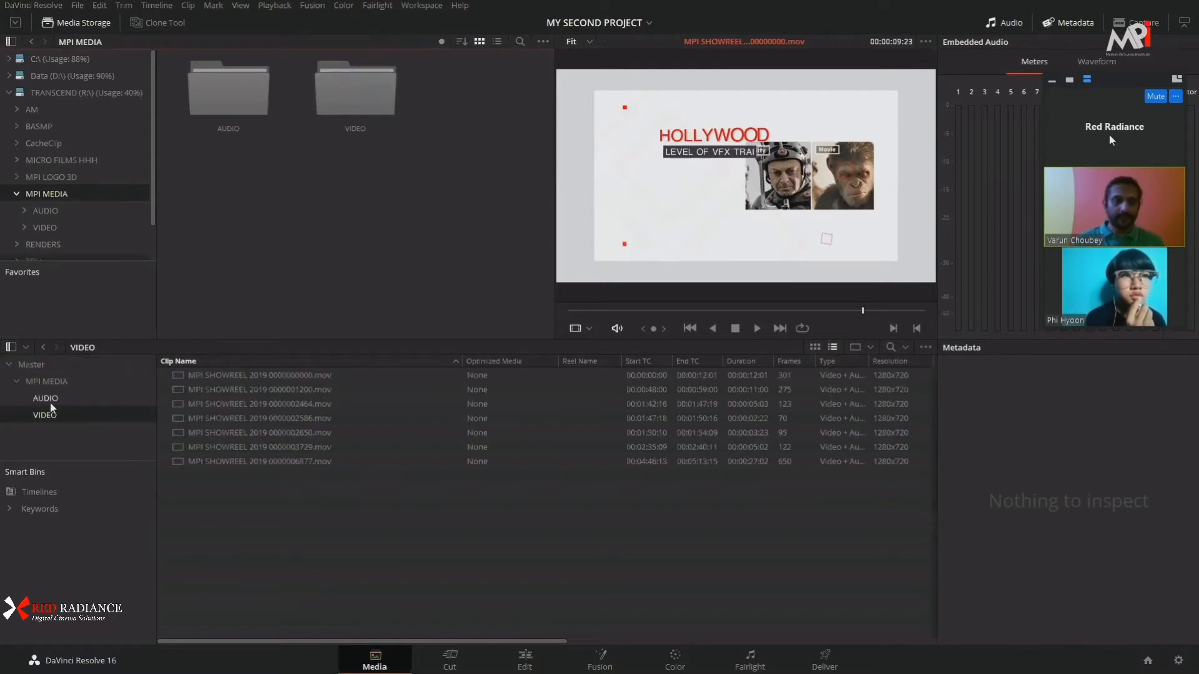
# Step: Load all seven showreel clips of the VIDEO bin into the viewer in turn, followed by Never_Better.mp3 from the AUDIO bin
pyautogui.click(216, 379)
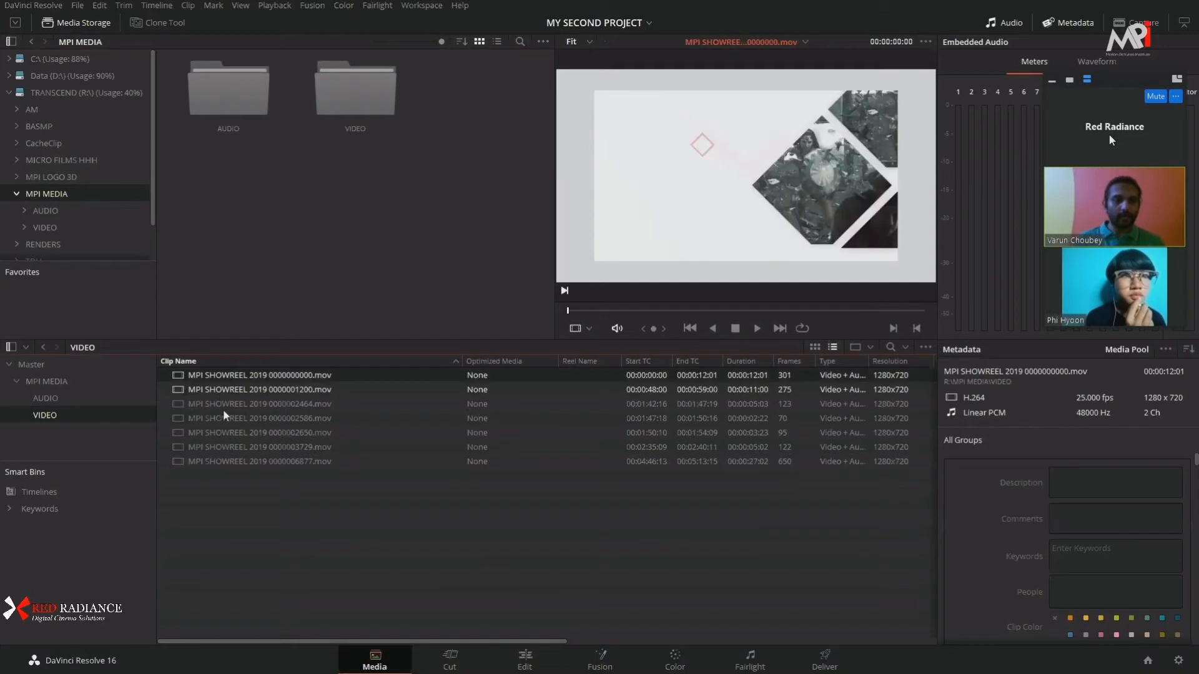
pyautogui.click(223, 393)
pyautogui.click(223, 405)
pyautogui.click(226, 419)
pyautogui.click(227, 432)
pyautogui.click(230, 447)
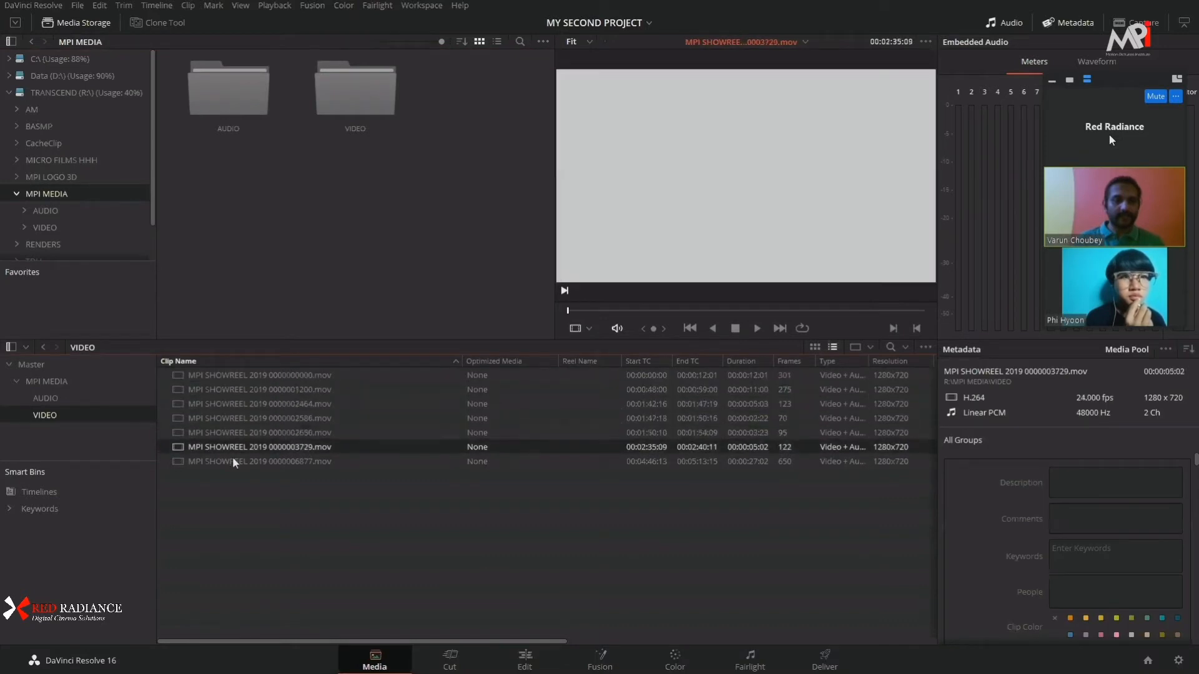
pyautogui.click(233, 462)
pyautogui.click(55, 398)
pyautogui.click(222, 376)
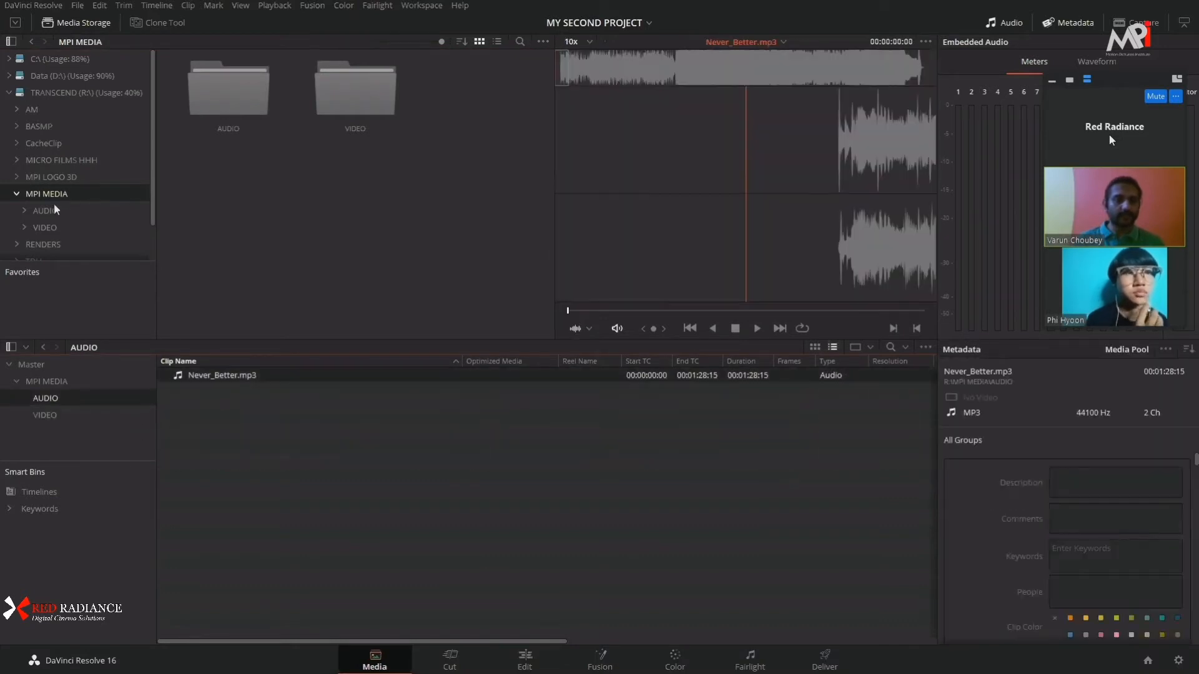
# Step: Compare the AUDIO and VIDEO storage folders with the imported VIDEO bin
pyautogui.click(54, 210)
pyautogui.click(49, 226)
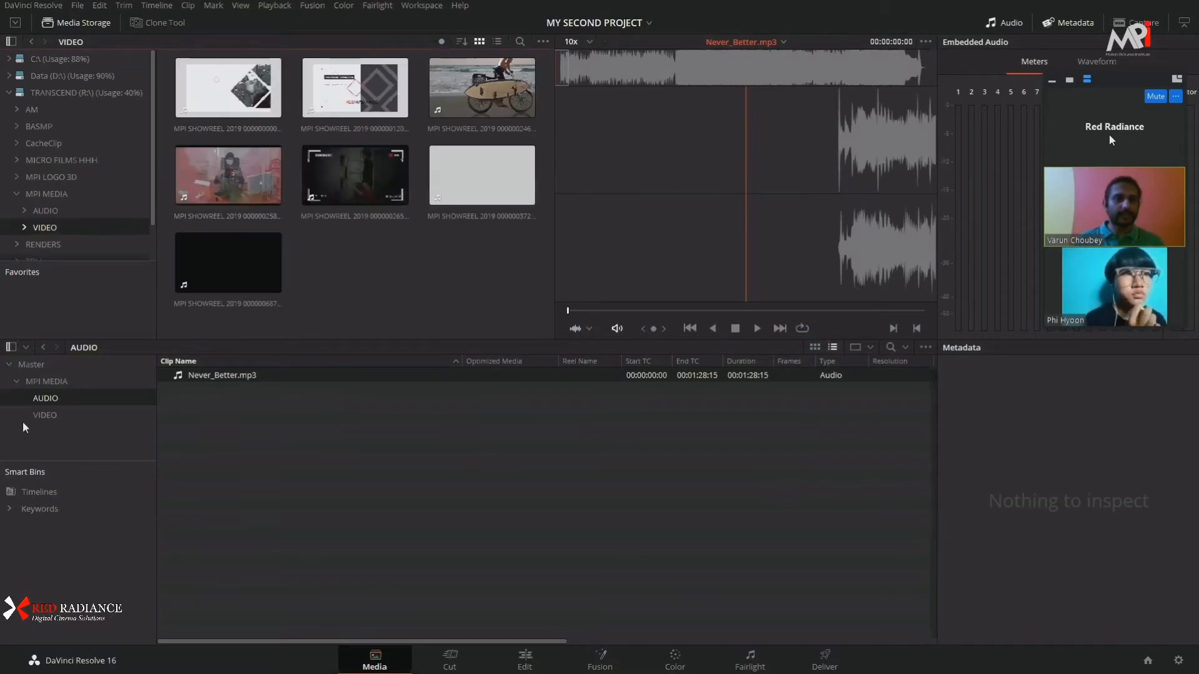
pyautogui.click(44, 415)
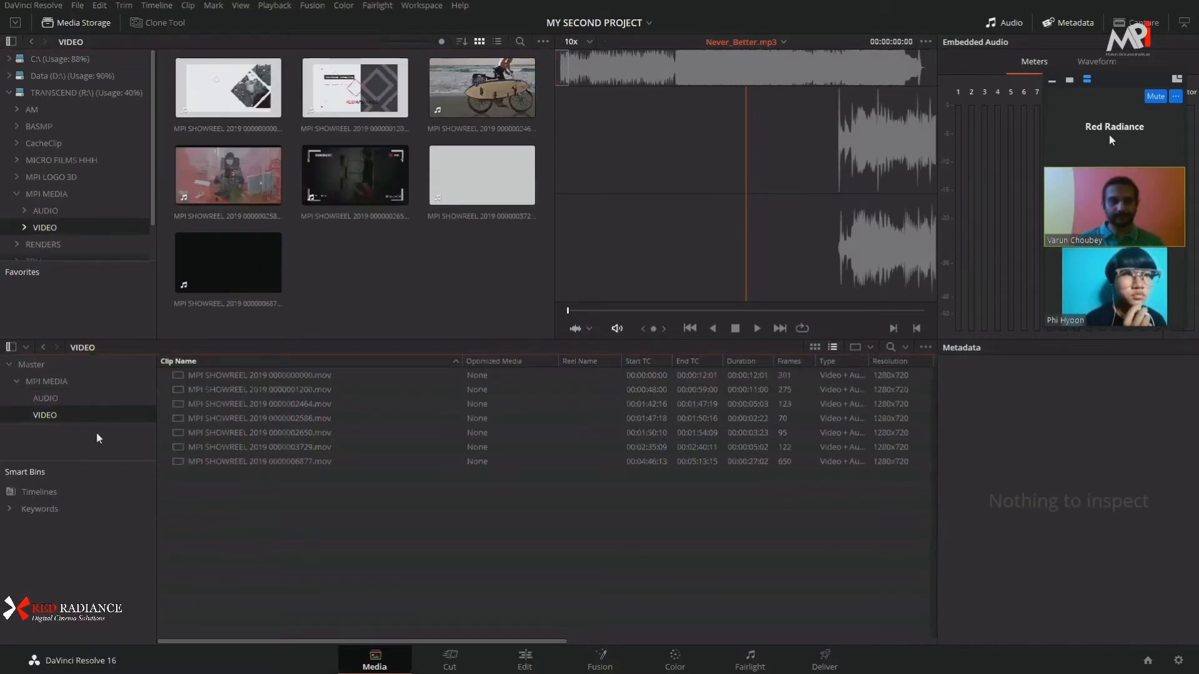
# Step: Remove the MPI MEDIA bin with its AUDIO and VIDEO sub-bins from the Master bin
pyautogui.click(53, 381)
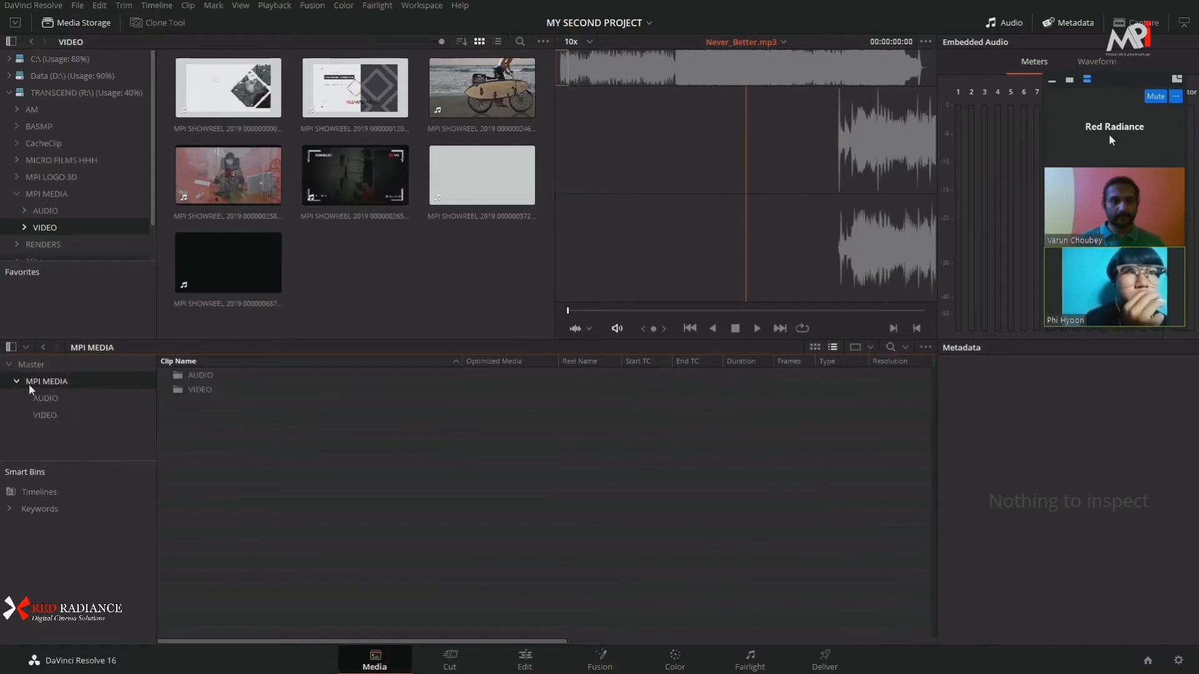
pyautogui.rightClick(47, 382)
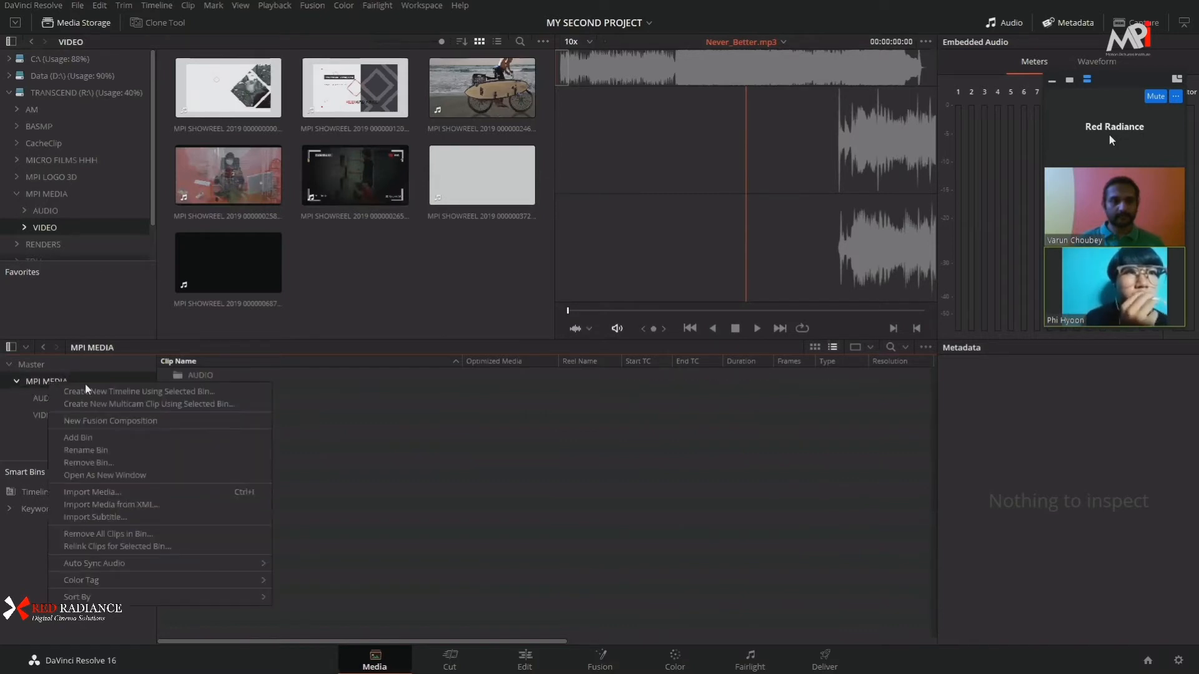
pyautogui.click(105, 460)
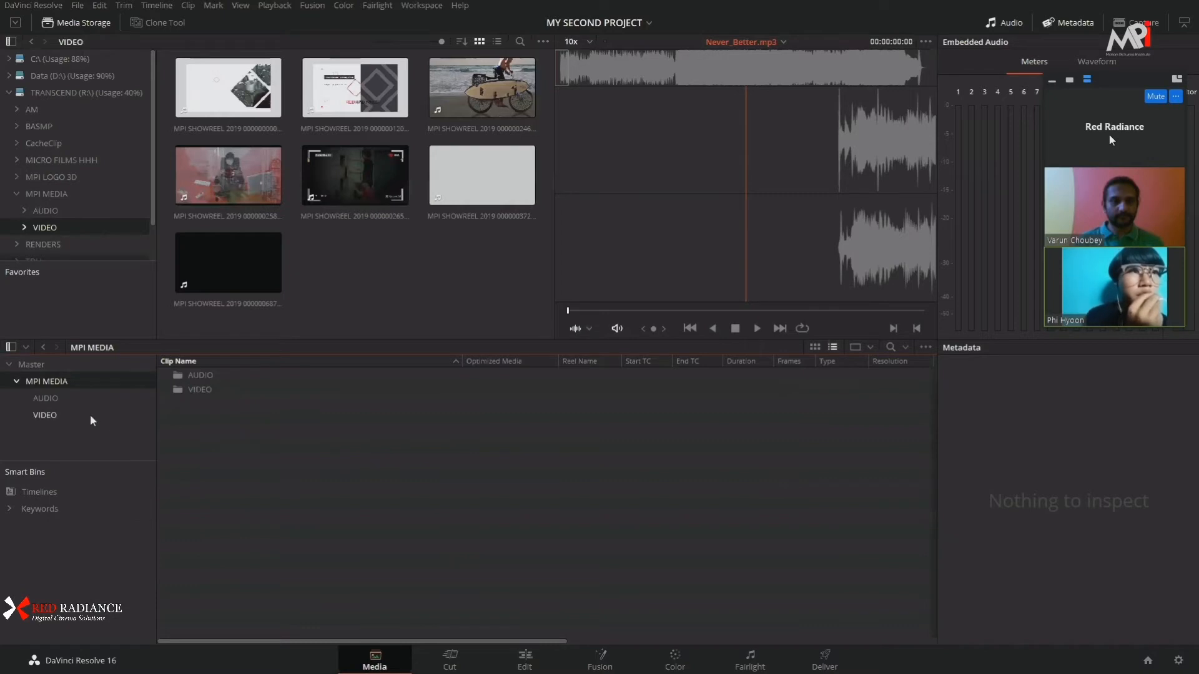
pyautogui.click(33, 367)
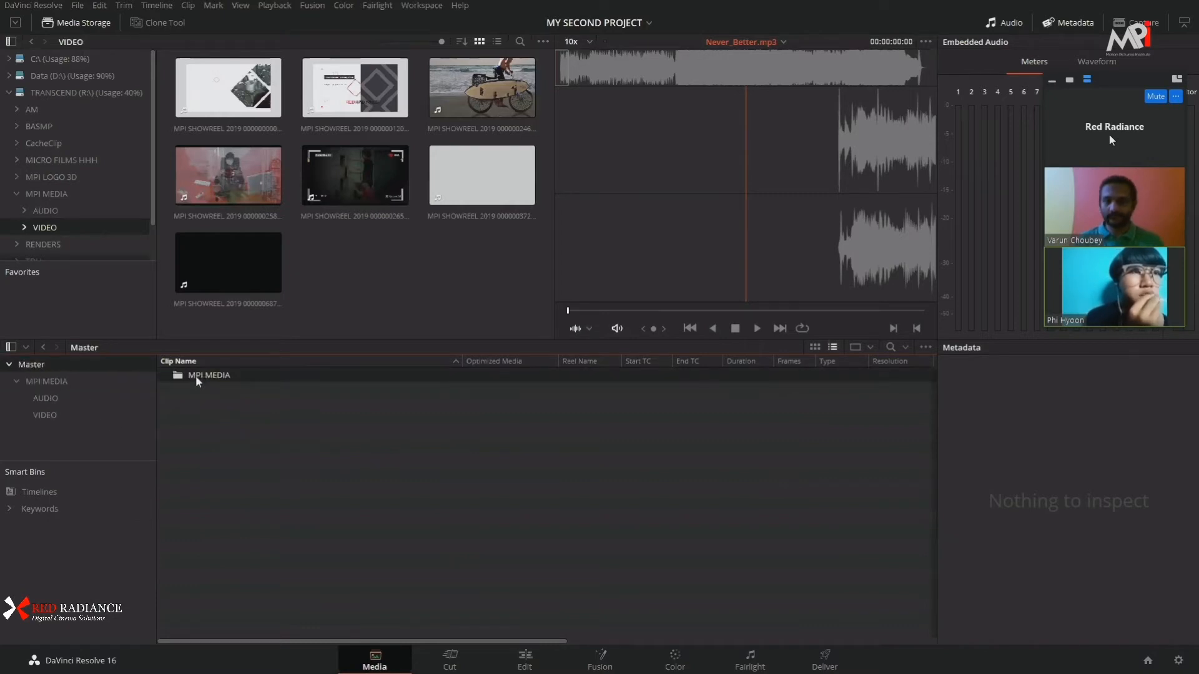
pyautogui.press('Delete')
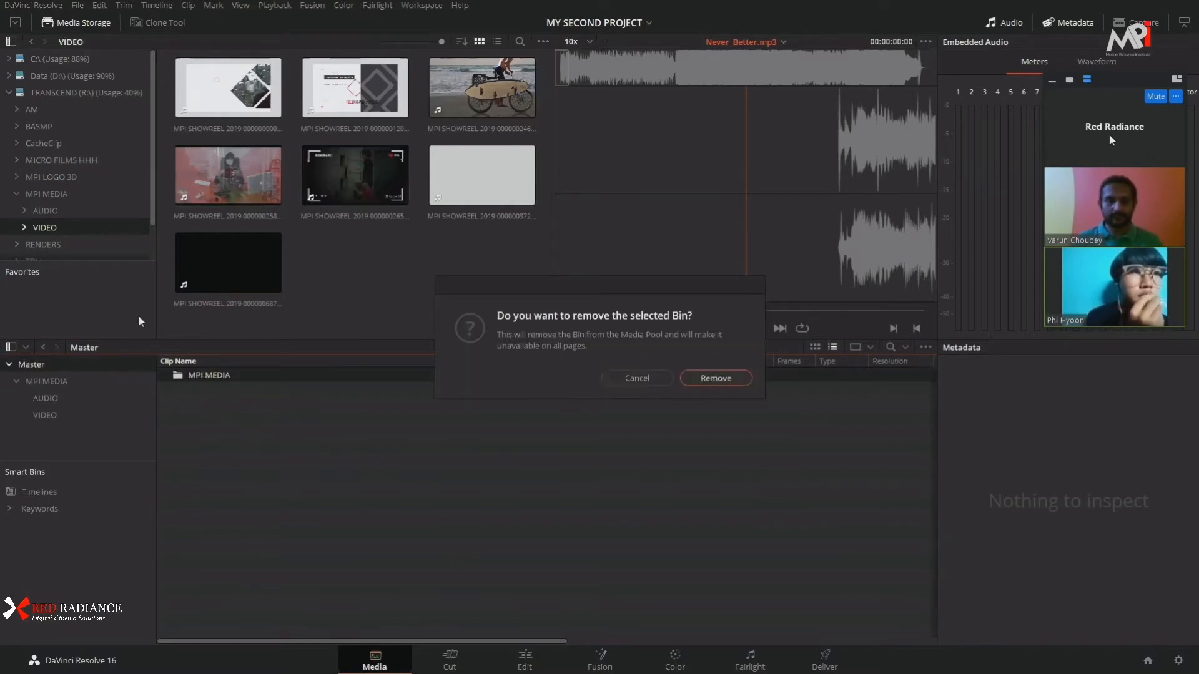
pyautogui.press('Return')
# Step: Import the MPI MEDIA storage folder with its subfolders as bins, changing the project frame rate to match the clips
pyautogui.click(32, 196)
pyautogui.moveTo(49, 194); pyautogui.dragTo(79, 414)
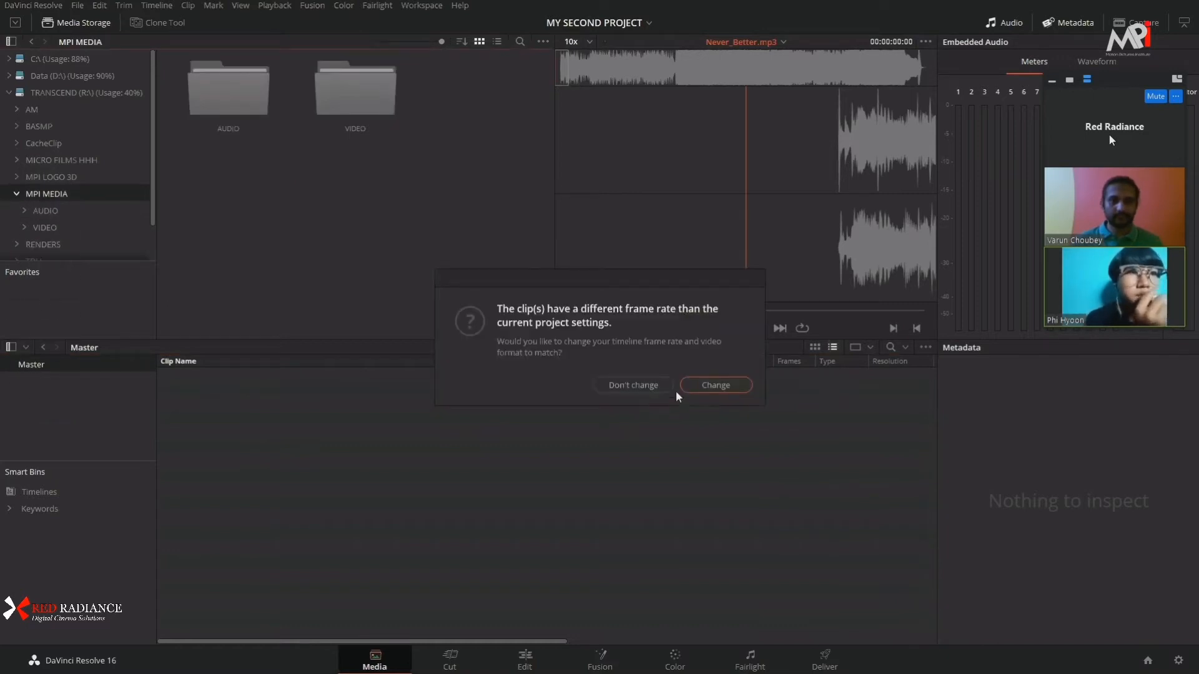
pyautogui.click(710, 384)
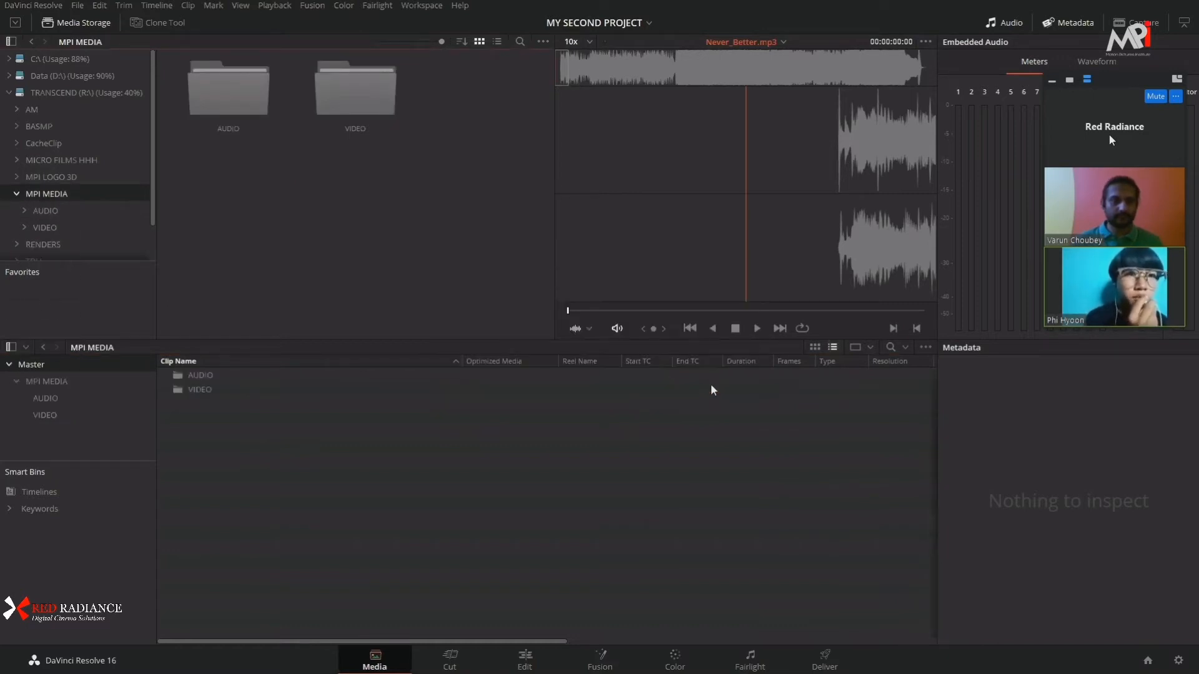
# Step: Compare the imported AUDIO and VIDEO bins with the matching storage folders, ending on the VIDEO bin
pyautogui.click(77, 417)
pyautogui.moveTo(88, 448); pyautogui.dragTo(34, 387)
pyautogui.click(67, 446)
pyautogui.click(47, 211)
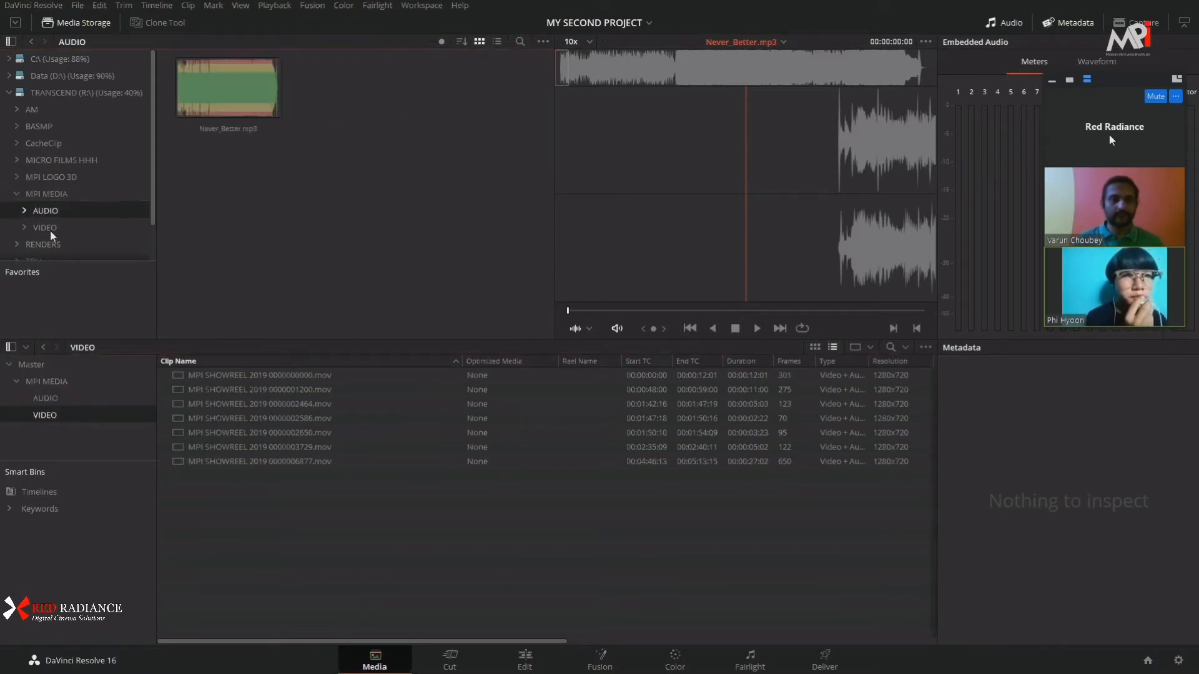
pyautogui.click(51, 228)
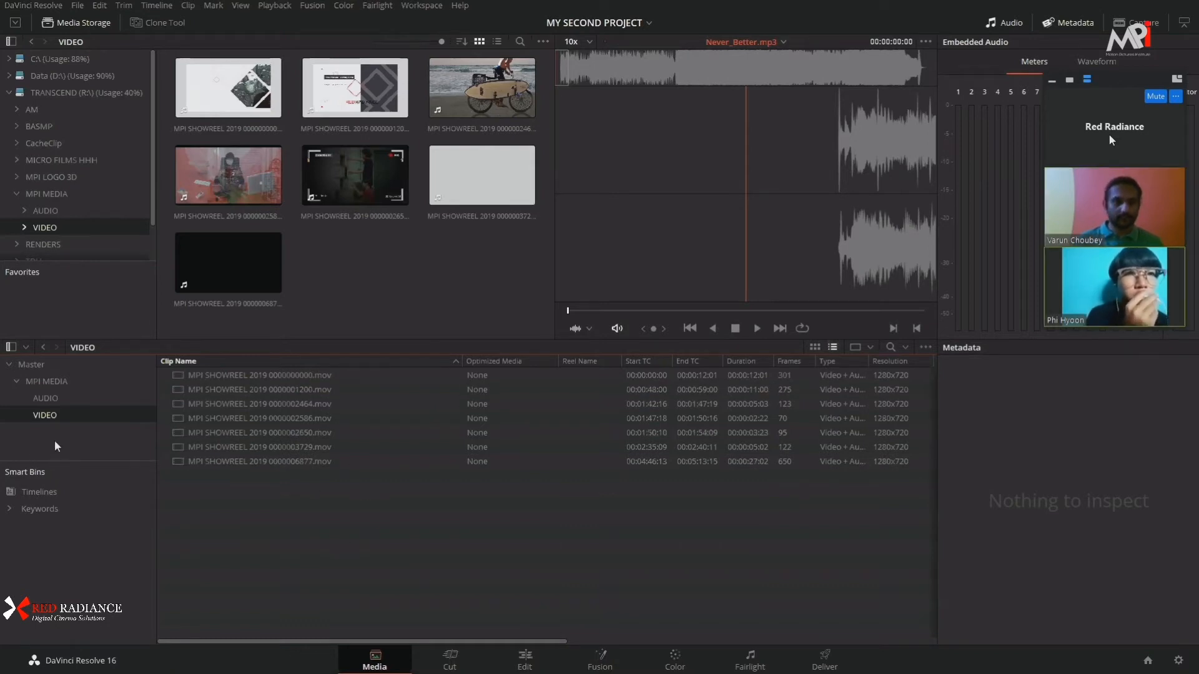
pyautogui.click(58, 397)
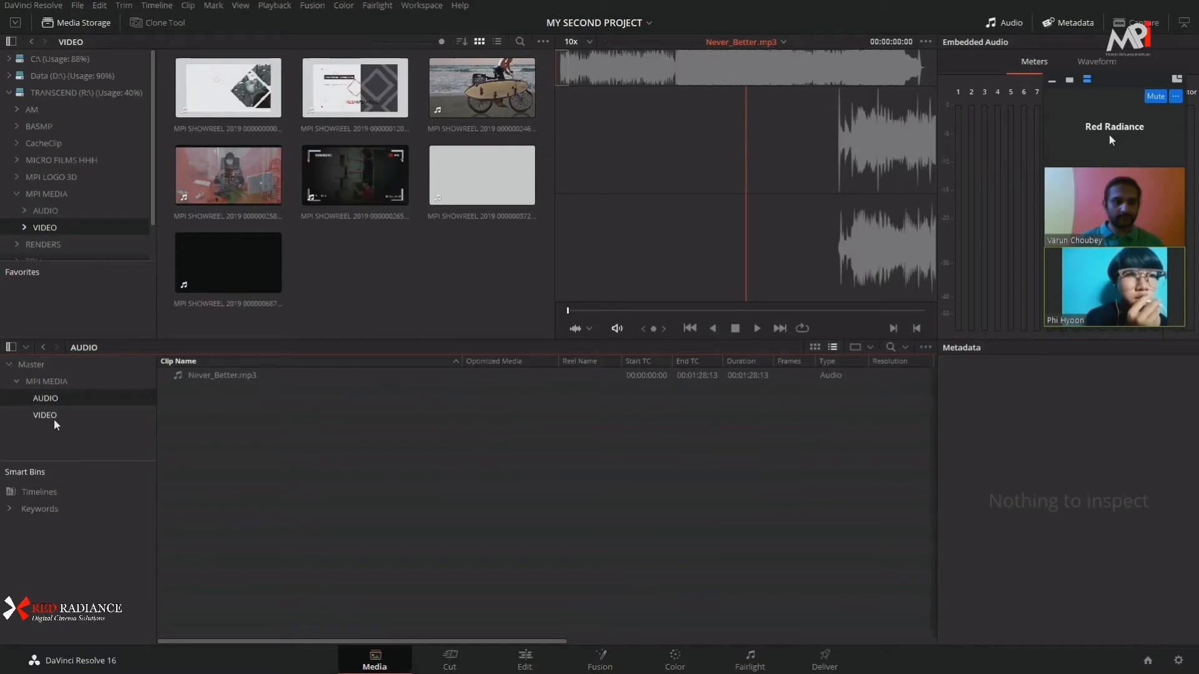
pyautogui.click(51, 416)
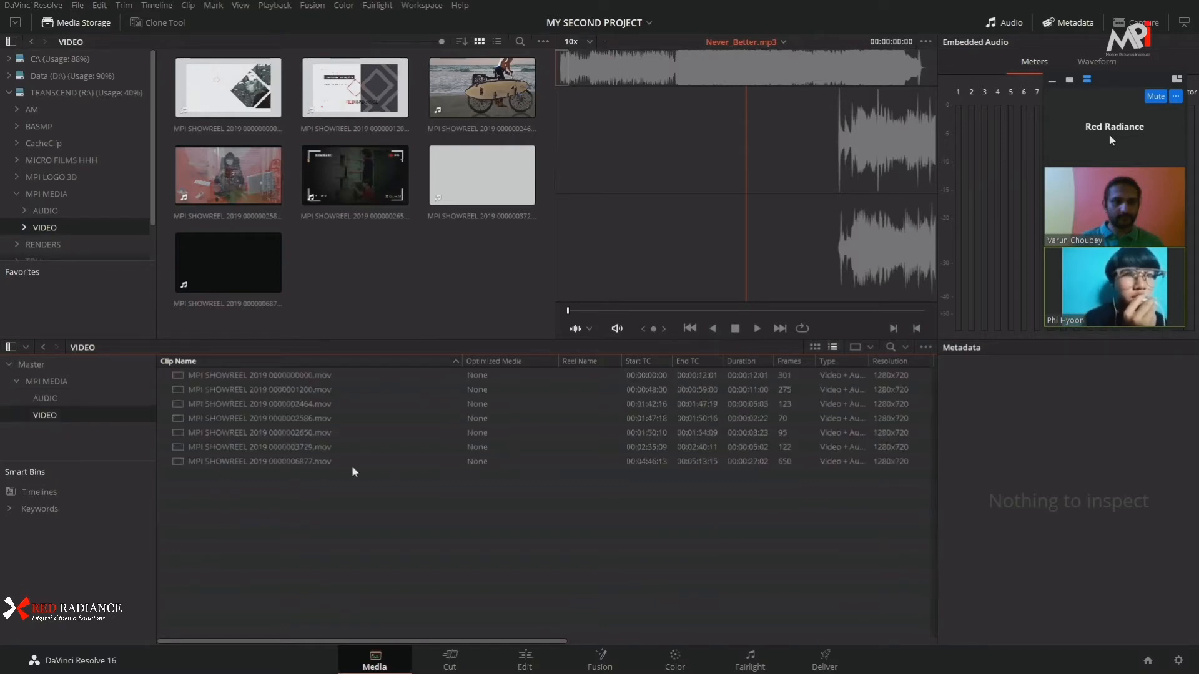
# Step: View the last and first showreel clips of the VIDEO bin, visit the AUDIO bin and return to the VIDEO bin
pyautogui.click(262, 461)
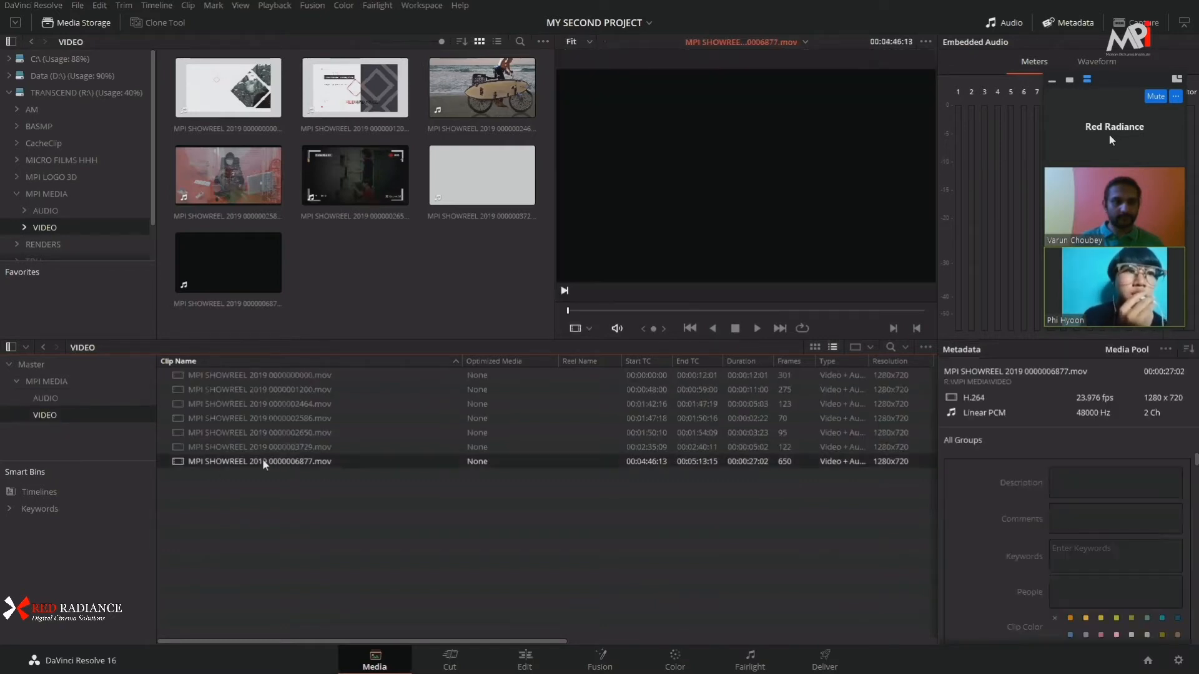
pyautogui.click(275, 377)
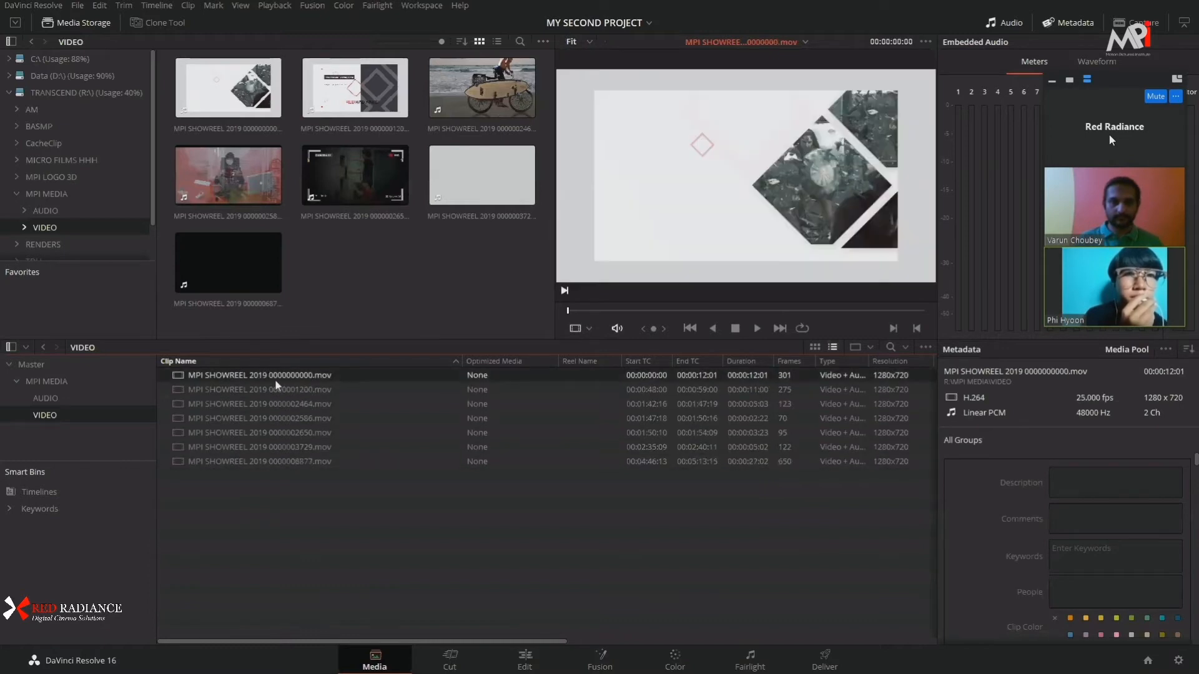
pyautogui.click(56, 399)
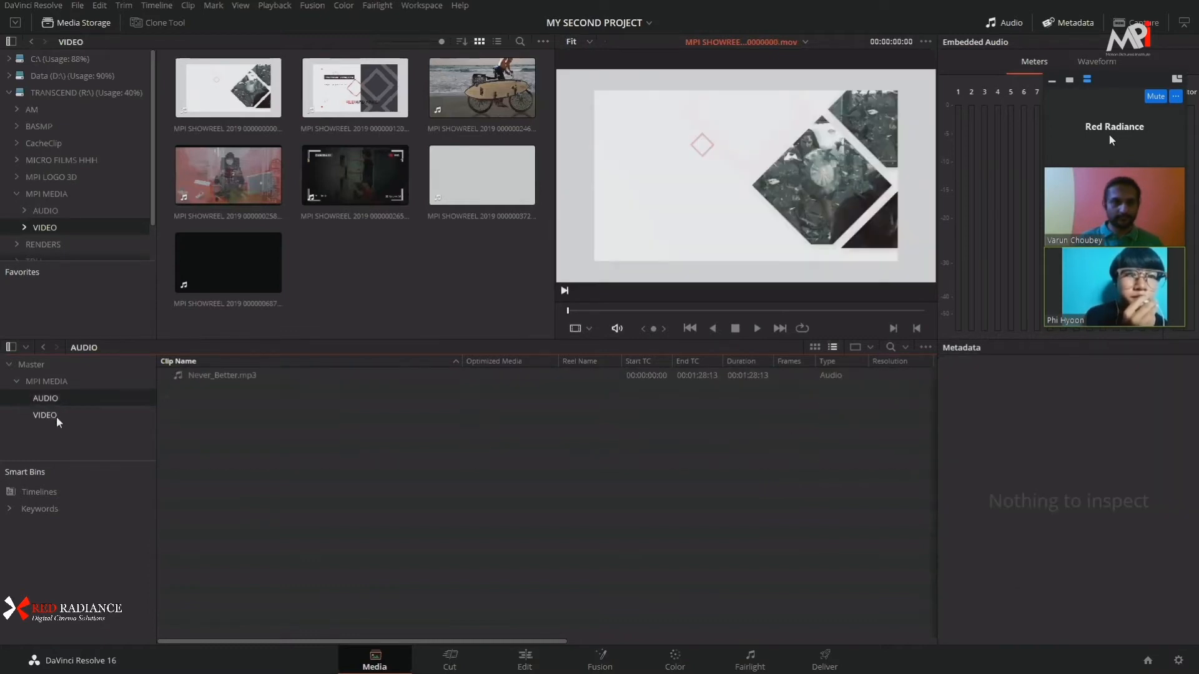
pyautogui.click(57, 416)
# Step: Hide the audio meters to enlarge the metadata area and show the metadata of the second and first showreel clips
pyautogui.click(223, 392)
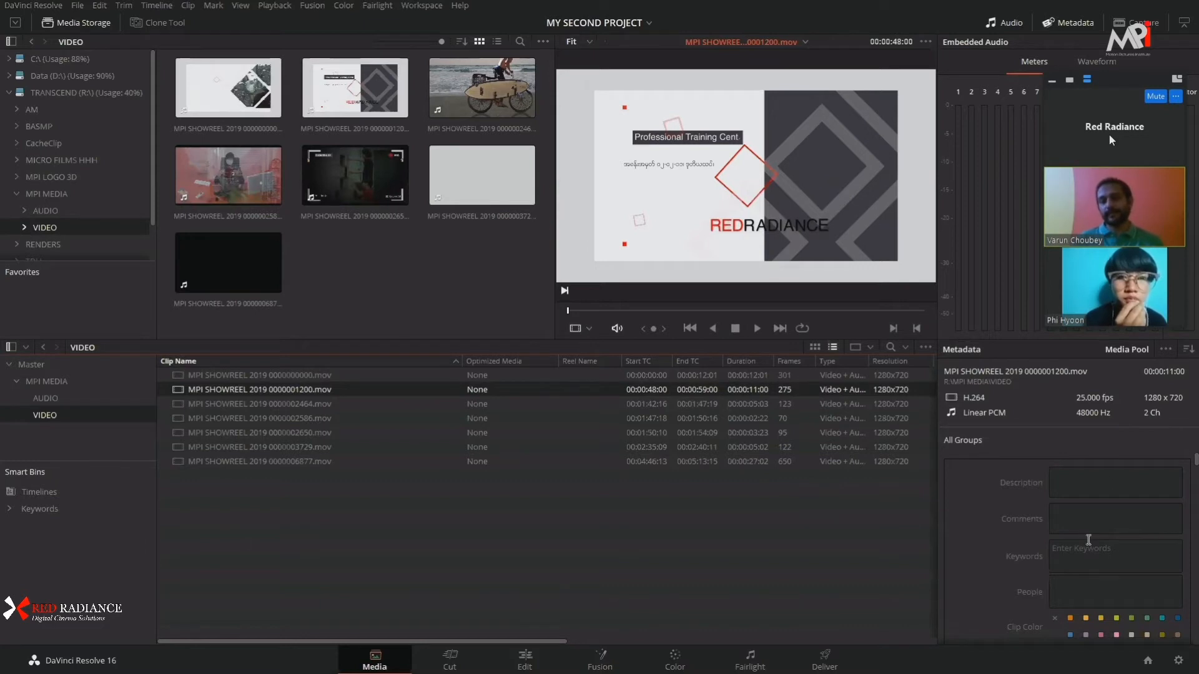
pyautogui.click(1011, 27)
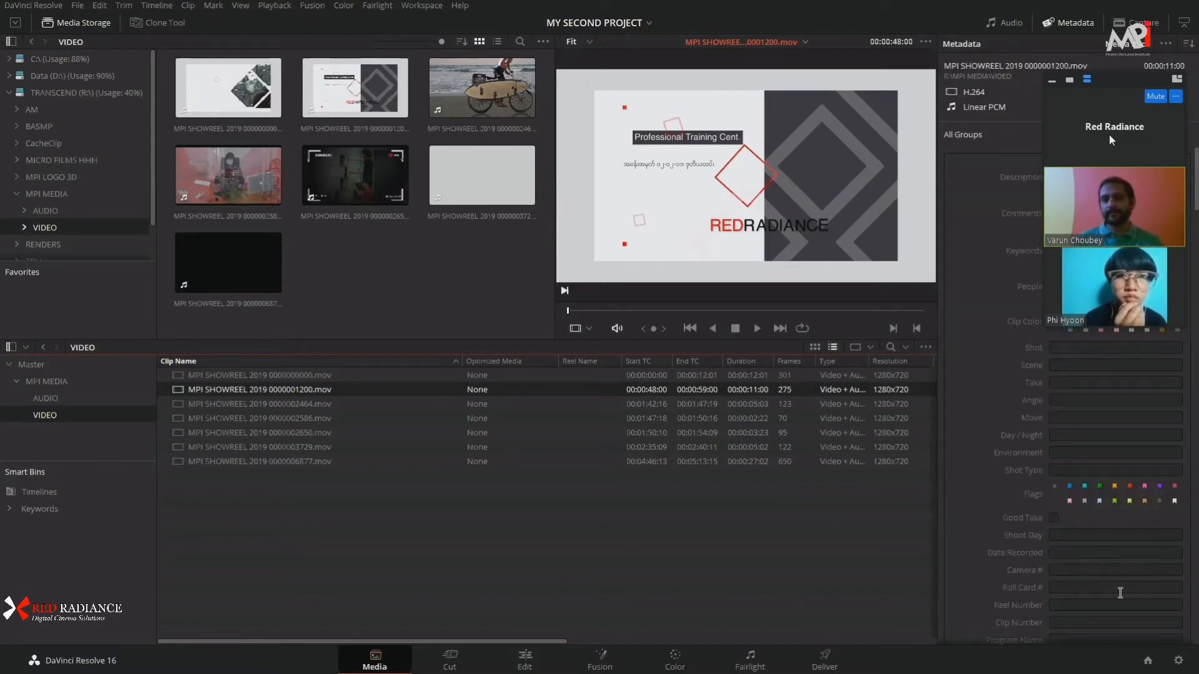
pyautogui.click(265, 374)
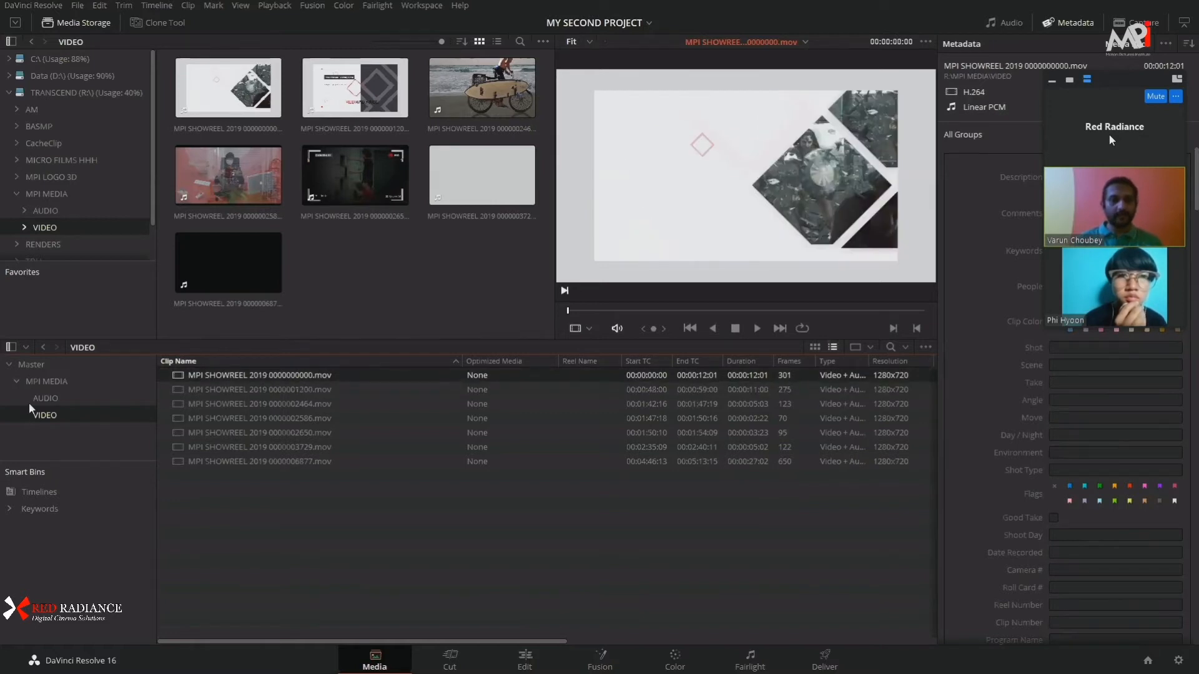
# Step: Show the metadata of Never_Better.mp3 in the AUDIO bin, return to the VIDEO bin and examine the first showreel clip's metadata fields
pyautogui.click(29, 400)
pyautogui.click(250, 376)
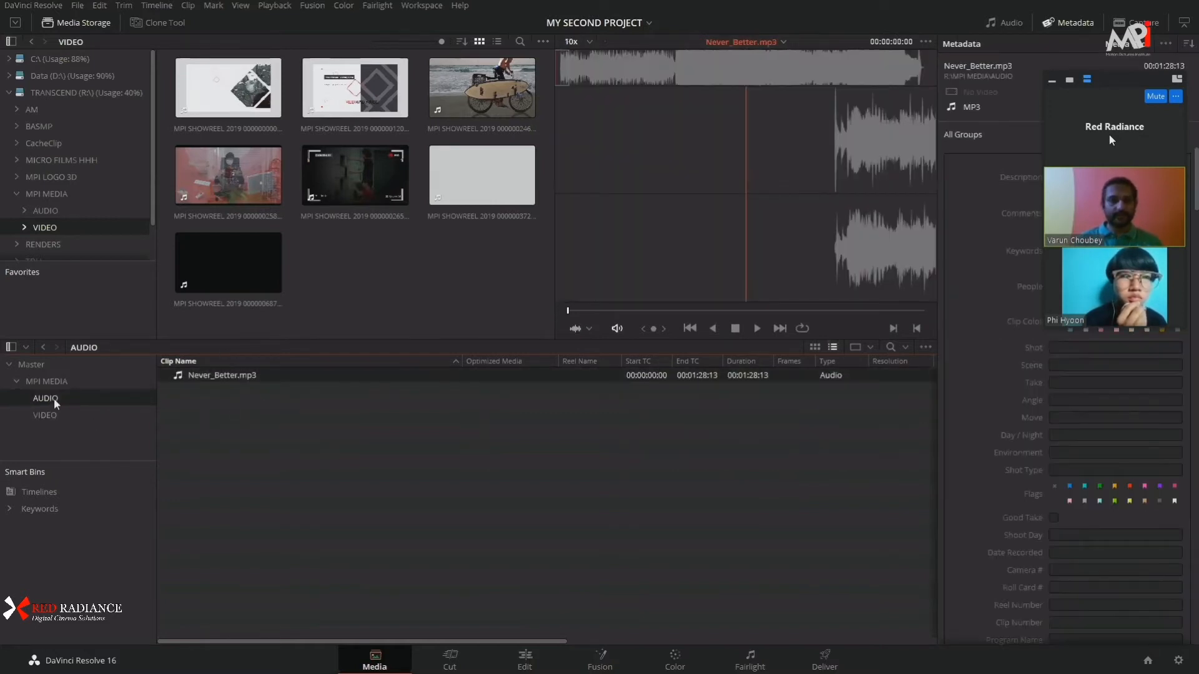
pyautogui.click(39, 413)
pyautogui.click(237, 376)
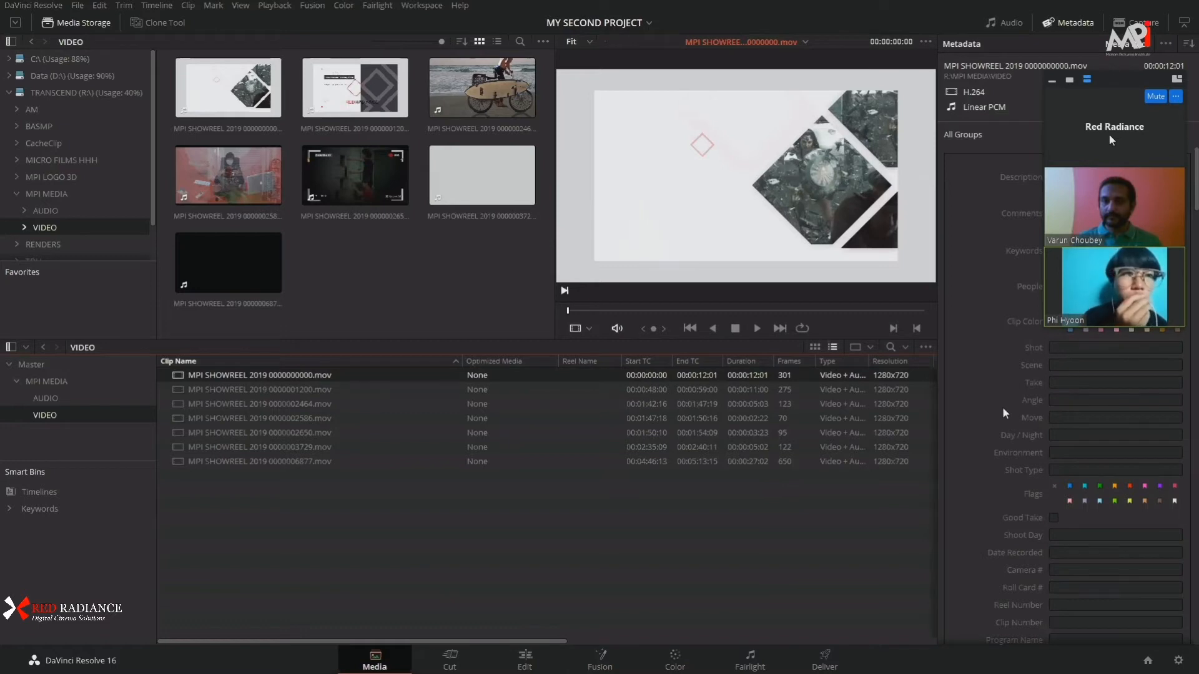
pyautogui.scroll(-10, 1058, 400)
pyautogui.scroll(-10, 1086, 420)
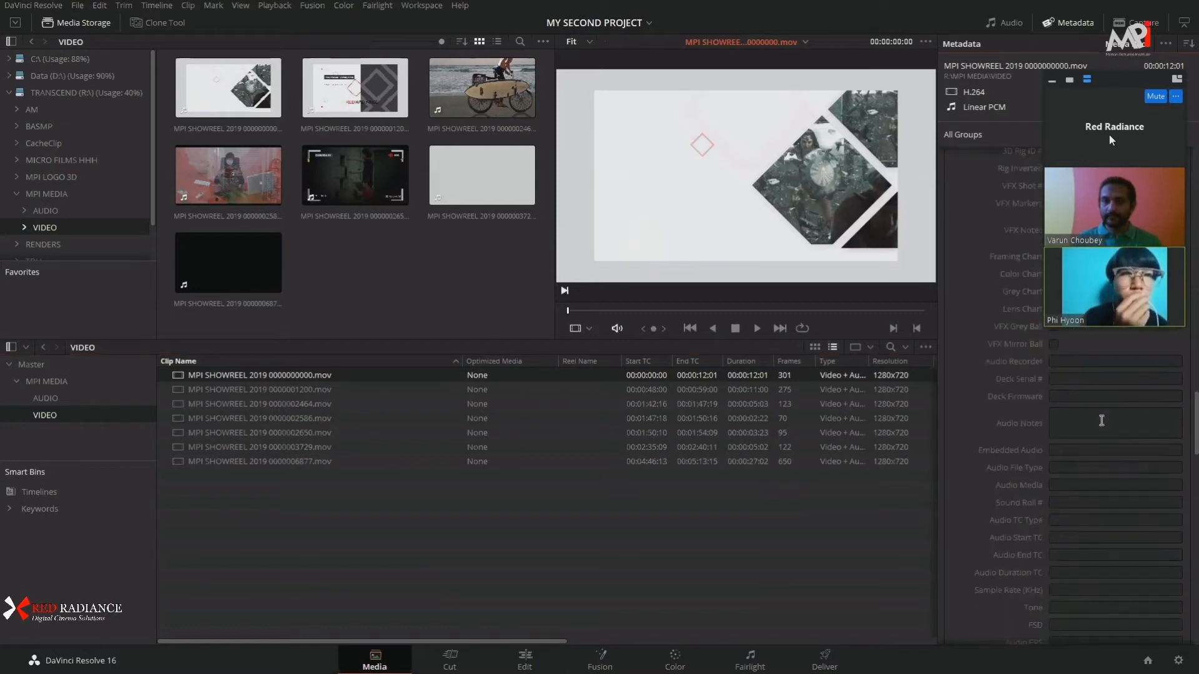
pyautogui.scroll(15, 1097, 419)
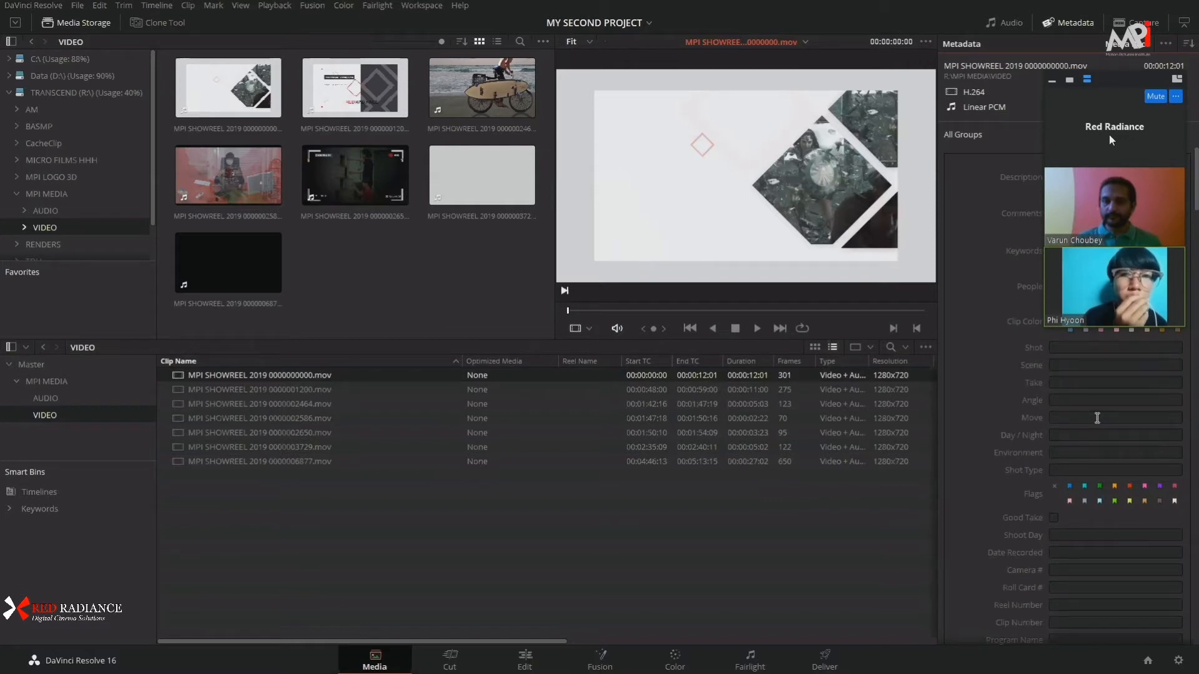
# Step: Examine the metadata fields of the first two showreel clips in the VIDEO bin, ending with the first clip selected
pyautogui.click(237, 389)
pyautogui.keyDown('ctrl'); pyautogui.click(245, 376); pyautogui.keyUp('ctrl')
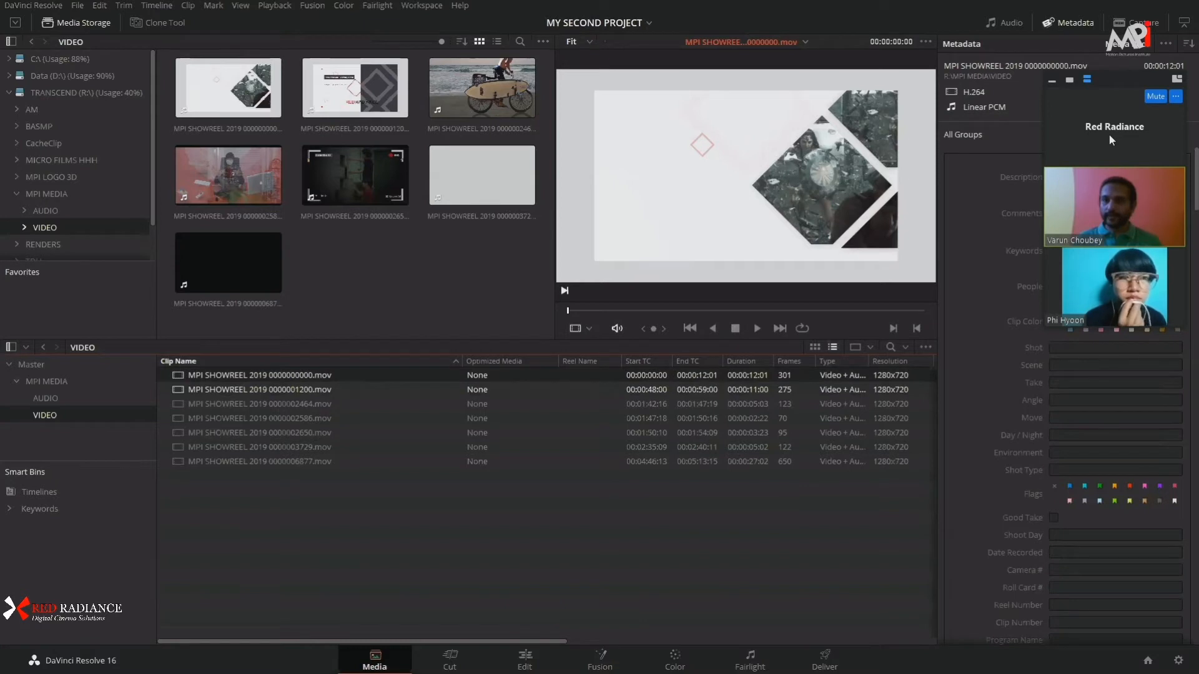
pyautogui.scroll(-8, 1100, 357)
pyautogui.scroll(-10, 1101, 510)
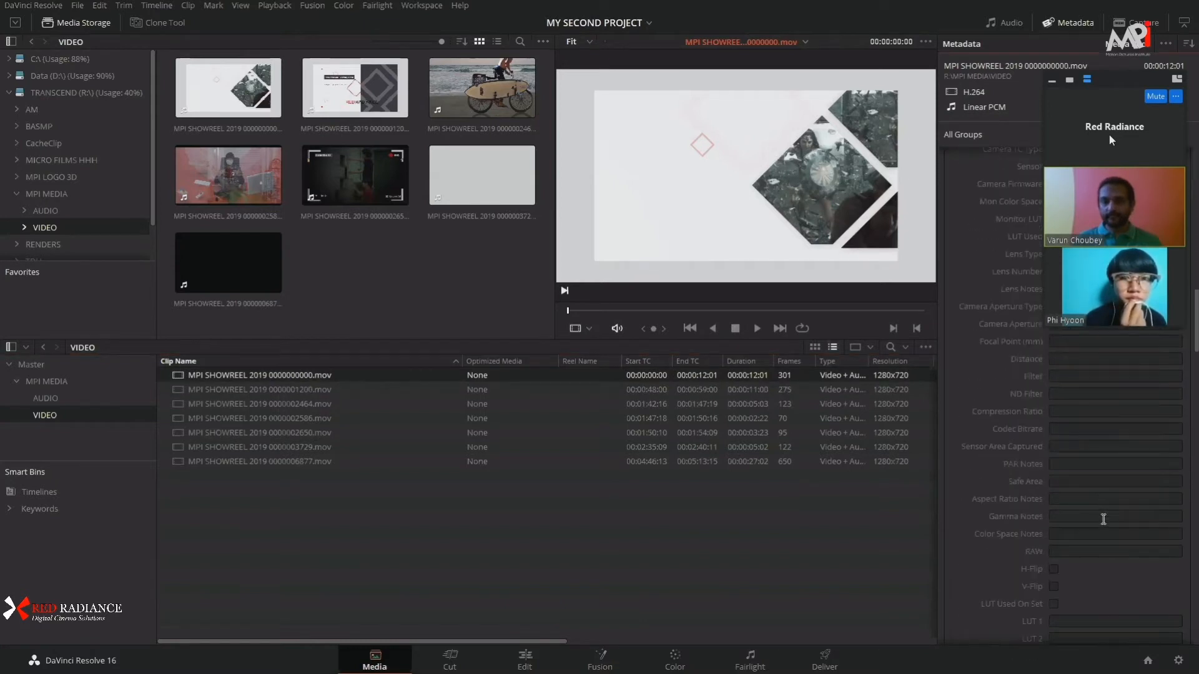
pyautogui.scroll(-6, 1103, 520)
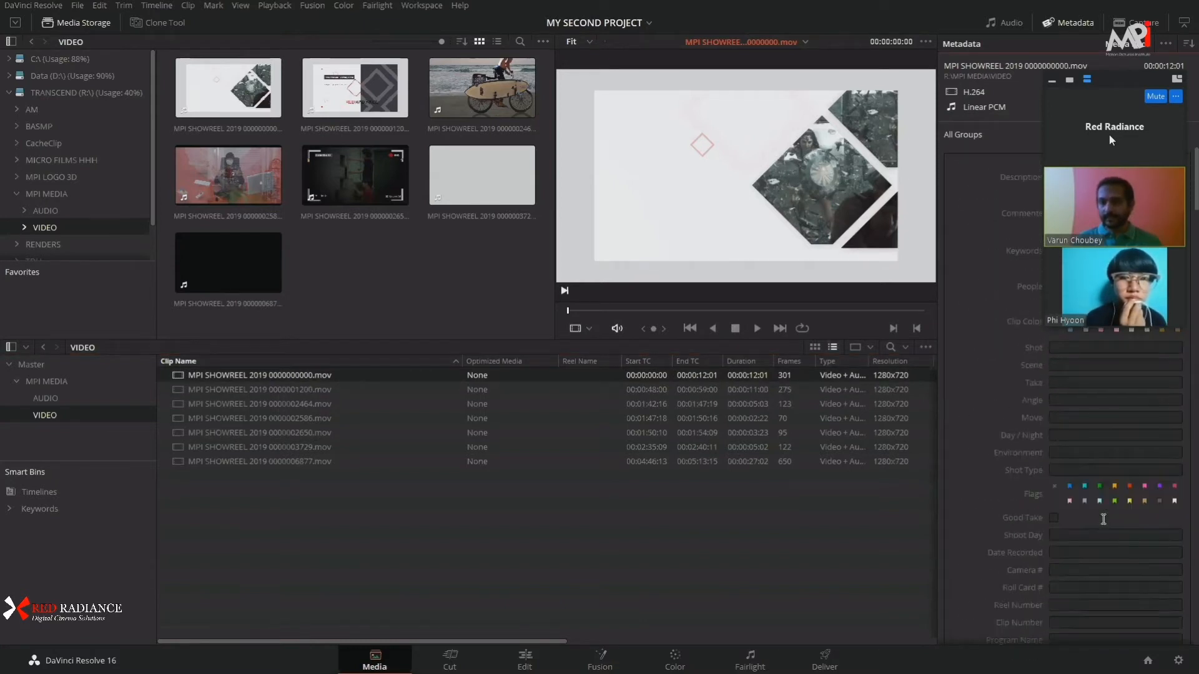
pyautogui.scroll(-15, 1103, 520)
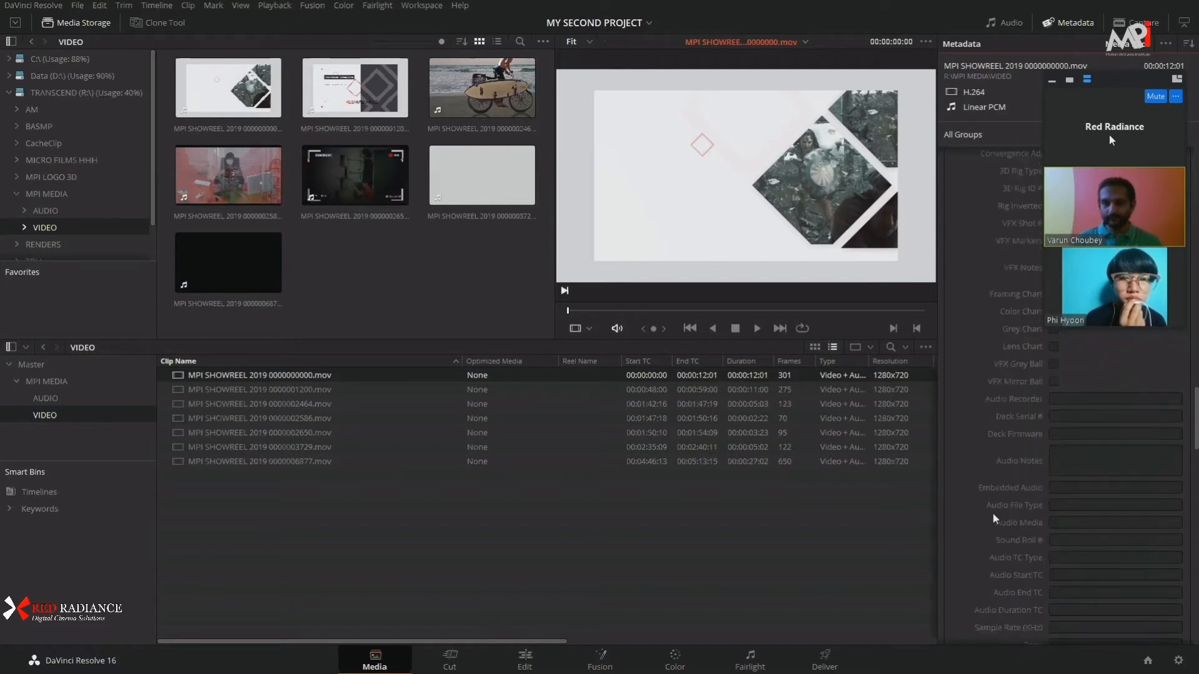
pyautogui.click(253, 389)
pyautogui.click(268, 523)
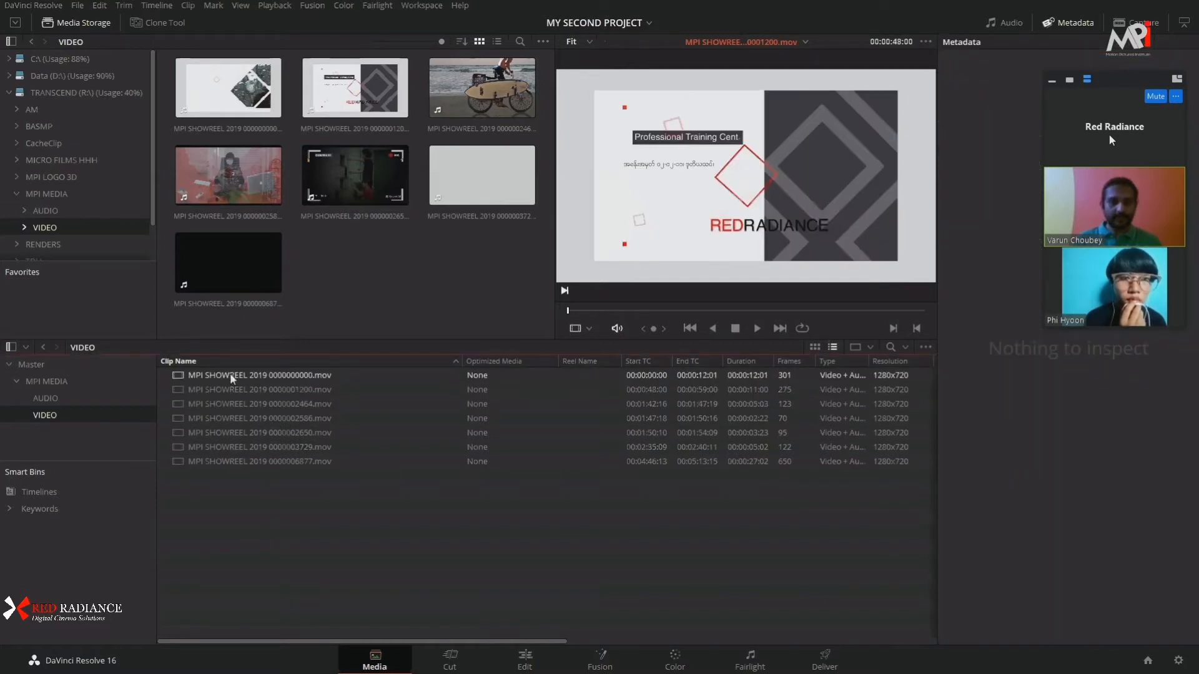
pyautogui.click(230, 374)
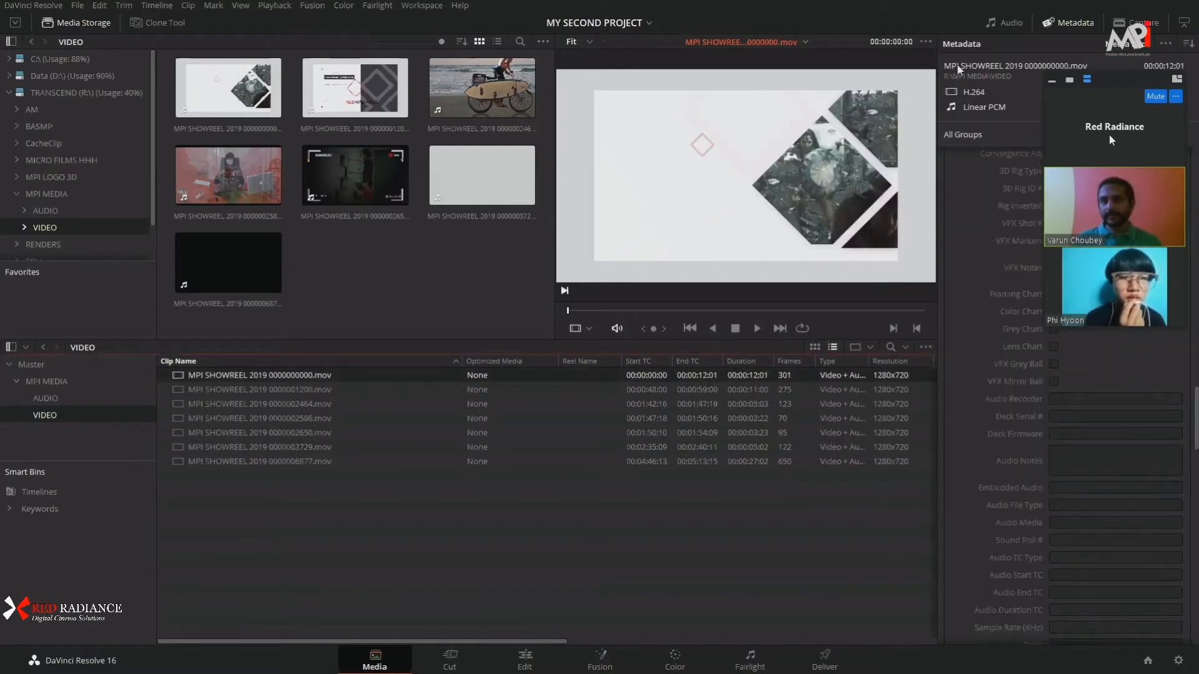
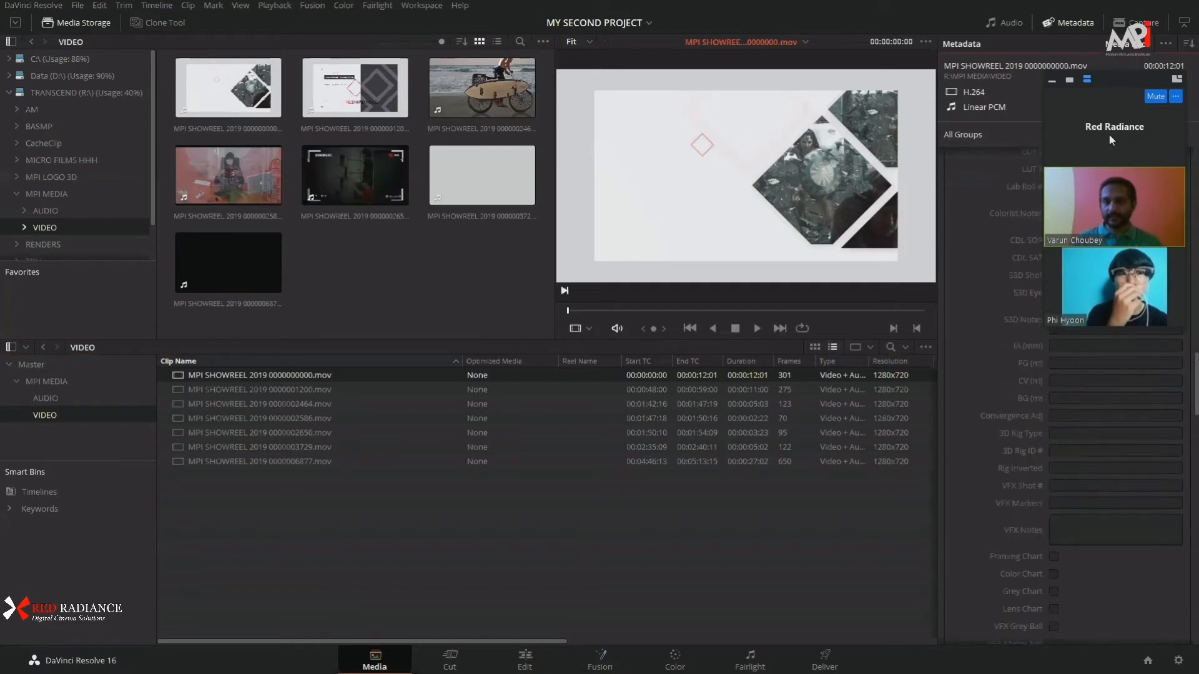
# Step: Display the Shot & Scene metadata group for the first showreel clip, look through its fields and return to All Groups
pyautogui.scroll(10, 1111, 140)
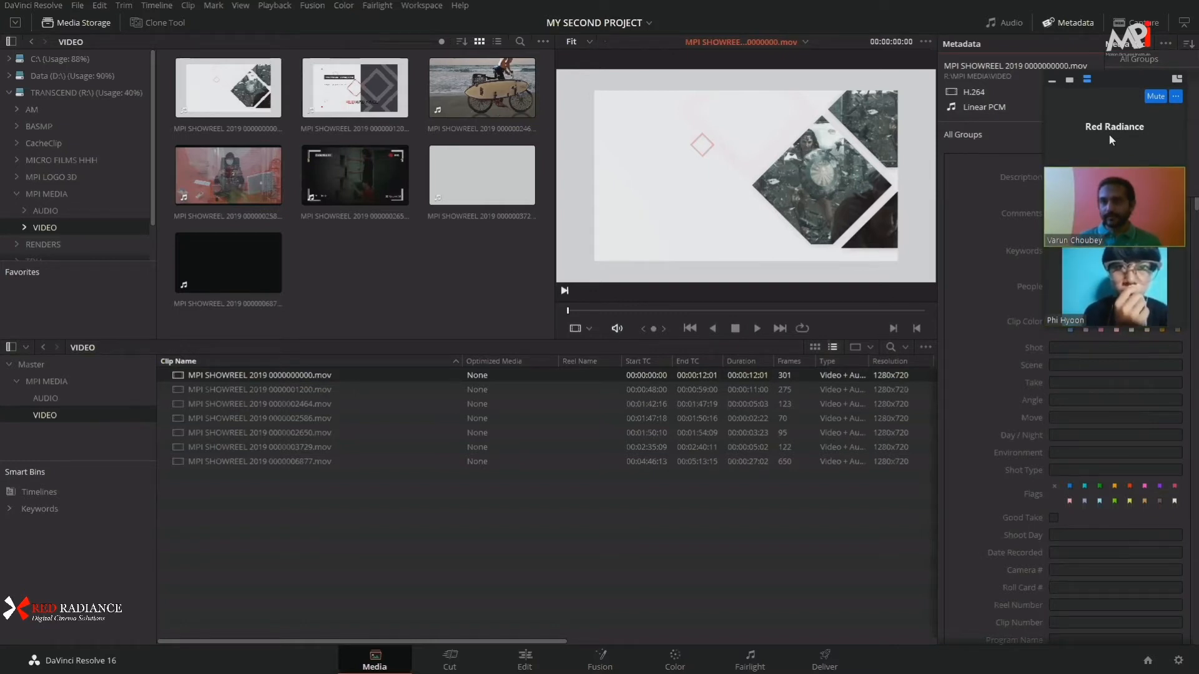
pyautogui.click(1112, 141)
pyautogui.scroll(-3, 1112, 140)
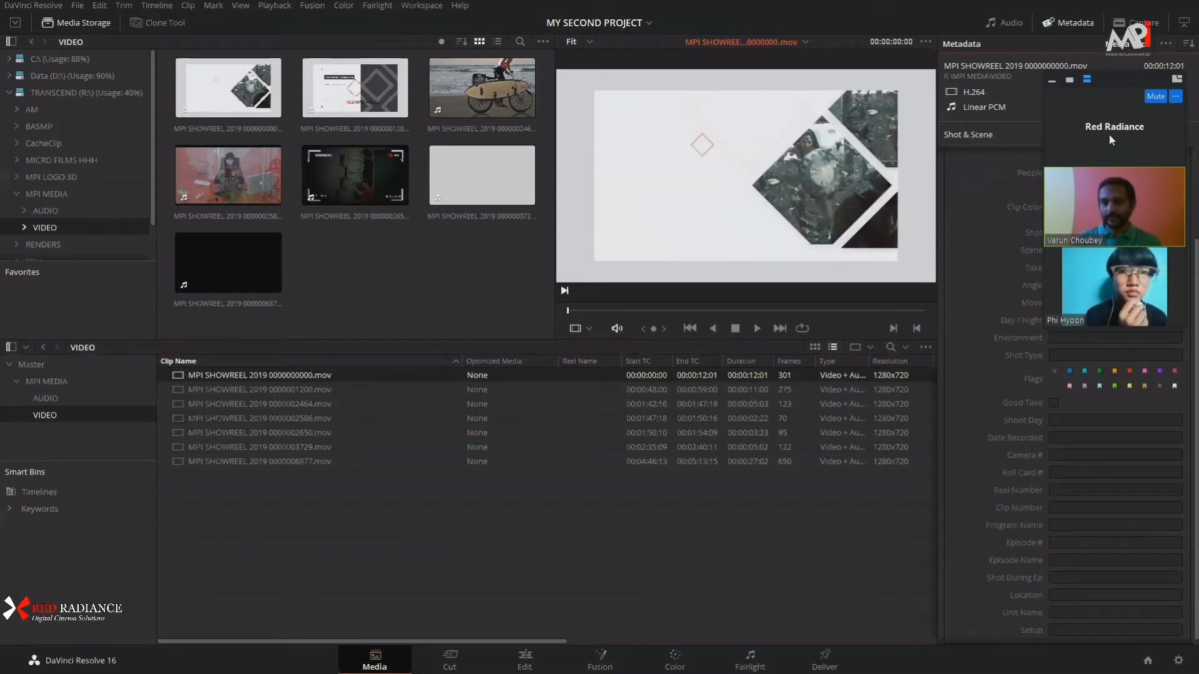
pyautogui.scroll(3, 1111, 139)
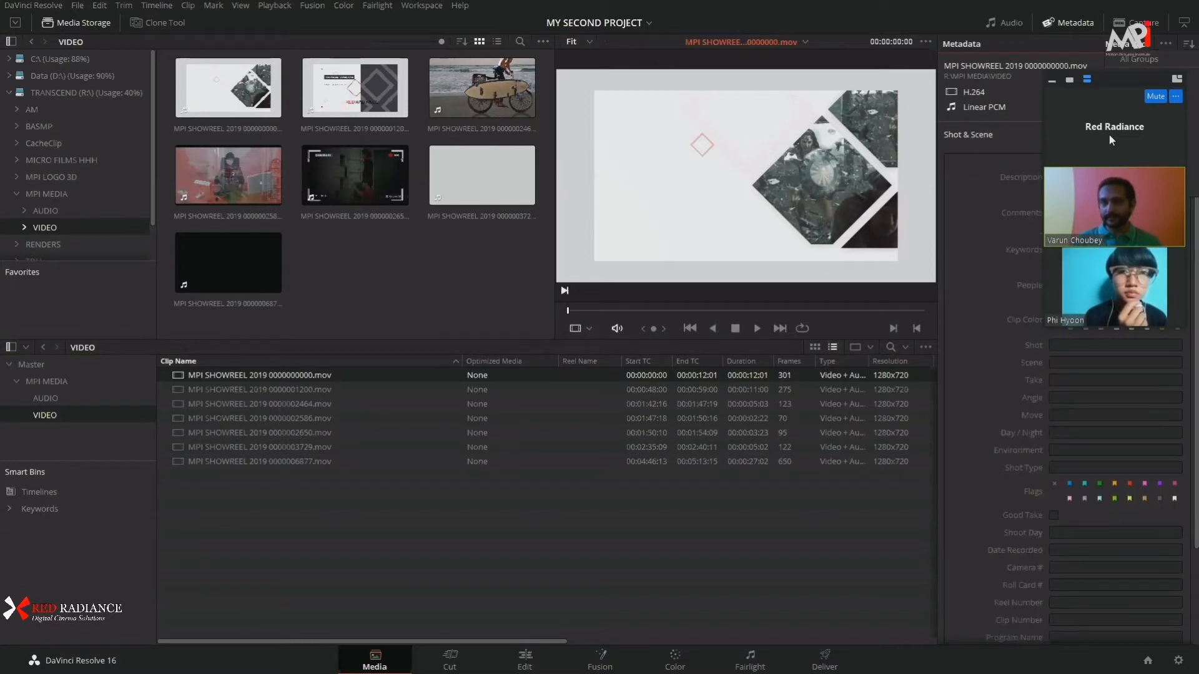
pyautogui.click(1140, 60)
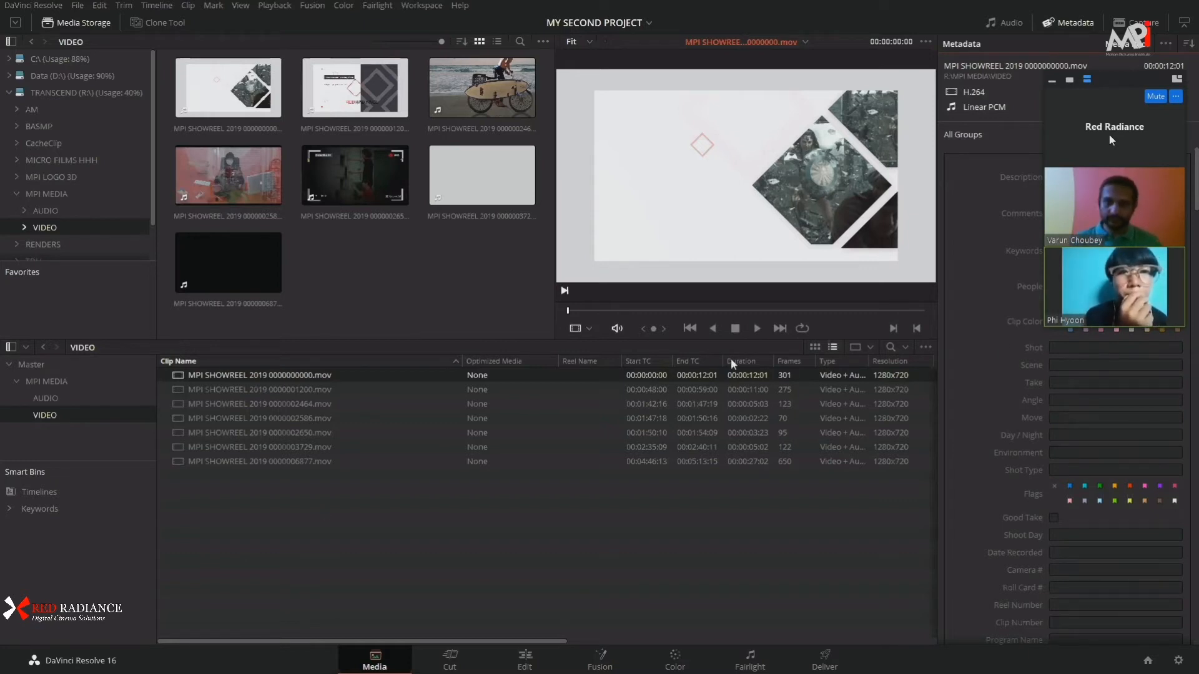
# Step: Switch the VIDEO bin to thumbnail view and show the sixth showreel clip, MPI SHOWREEL 2019 0000003729.mov
pyautogui.click(815, 347)
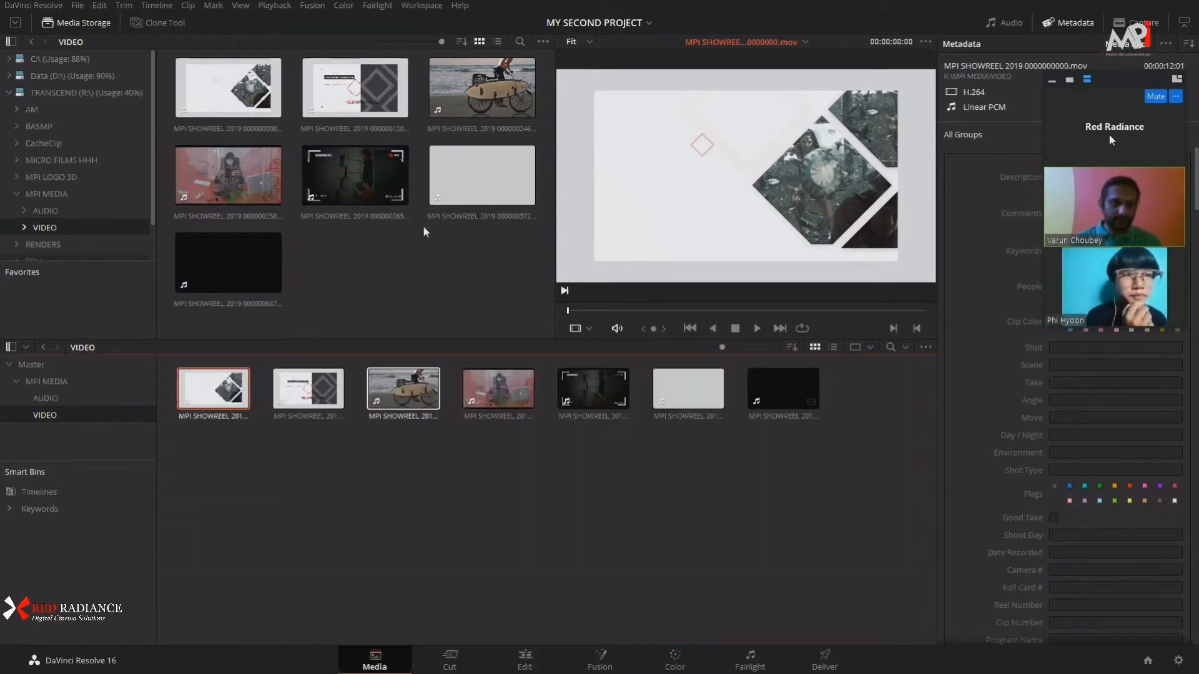
pyautogui.click(370, 510)
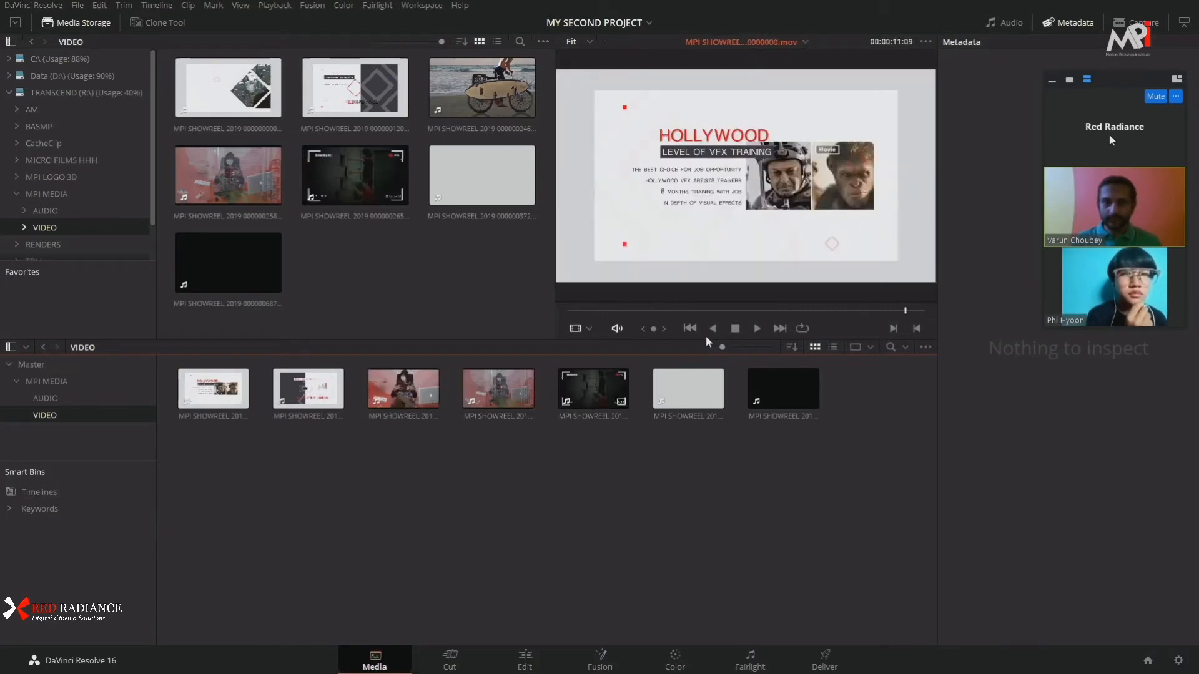
pyautogui.click(688, 385)
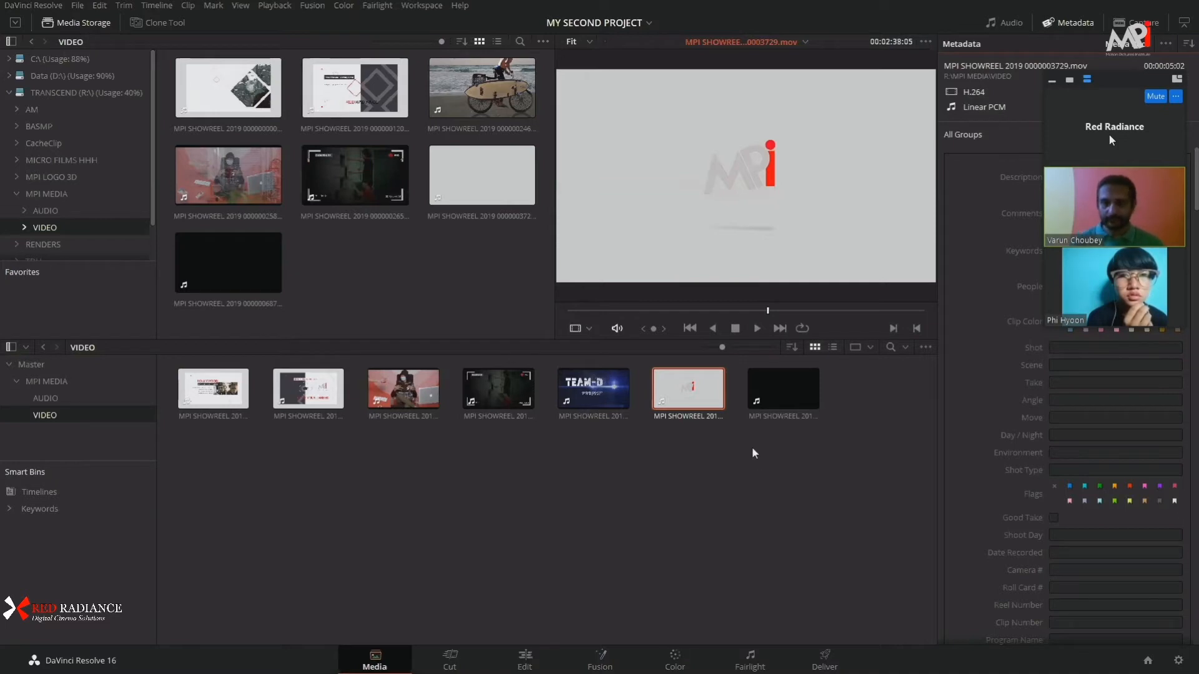
# Step: Select the last showreel clip in the VIDEO bin and look through its metadata fields
pyautogui.click(762, 463)
pyautogui.click(757, 379)
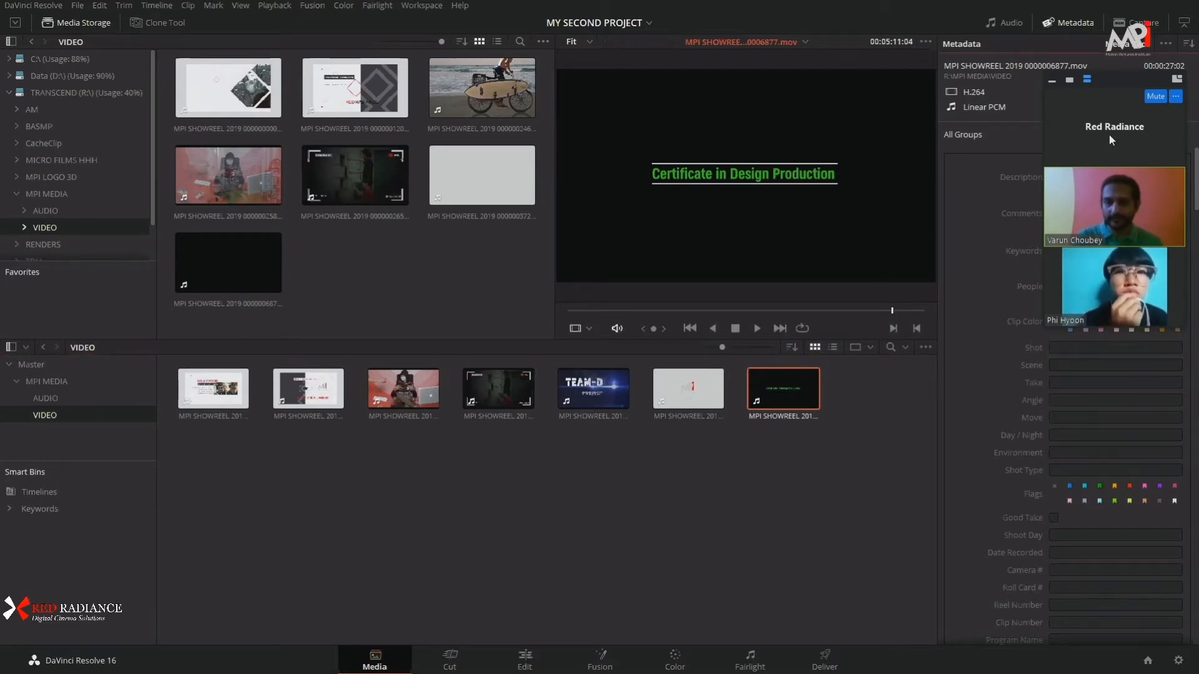
pyautogui.scroll(-10, 1111, 140)
pyautogui.scroll(10, 1111, 140)
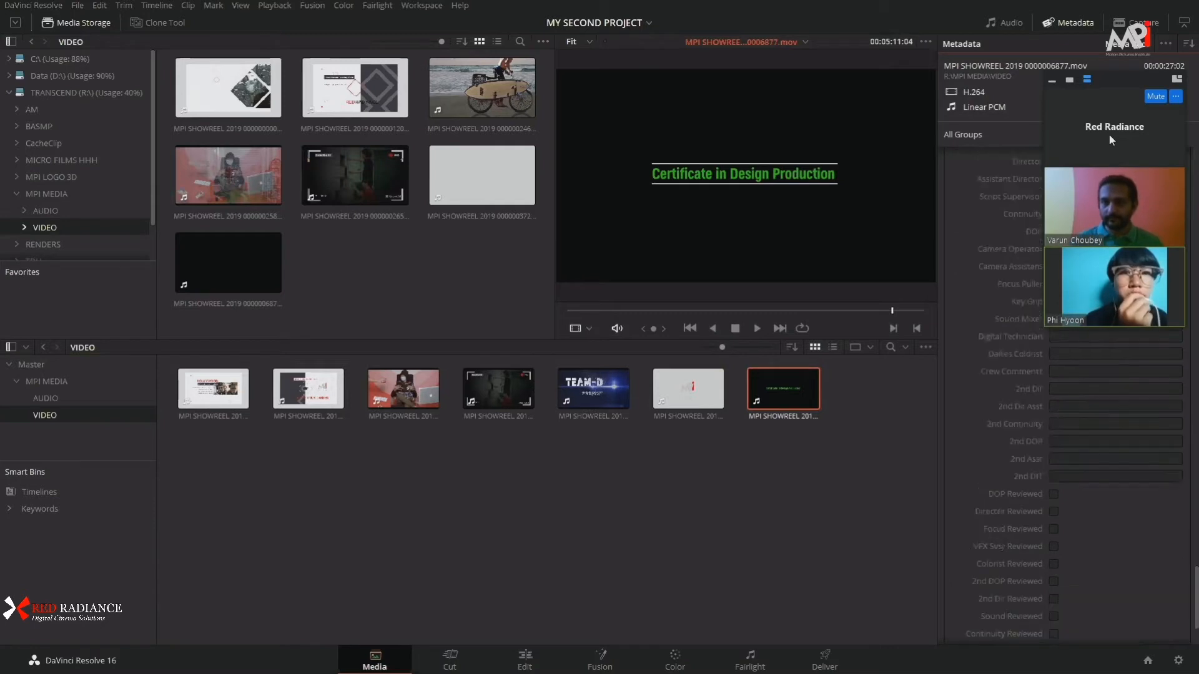
pyautogui.scroll(6, 1111, 140)
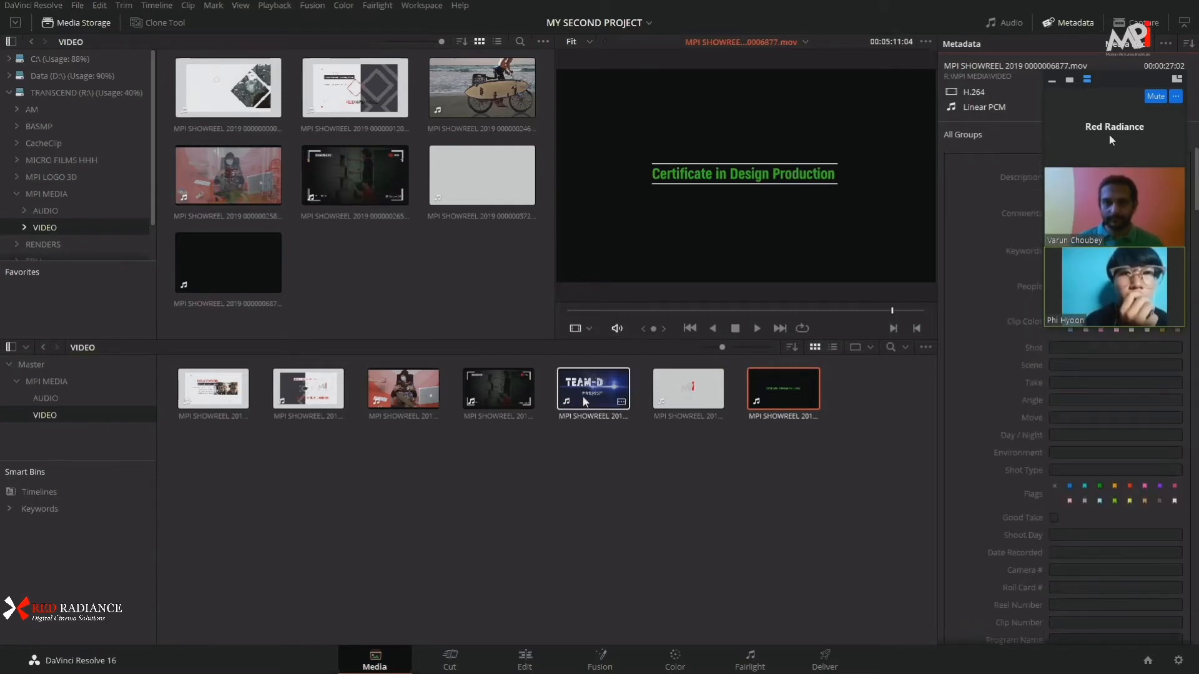
# Step: View the fourth and third showreel clips of the VIDEO bin and look through the third clip's metadata fields
pyautogui.click(501, 390)
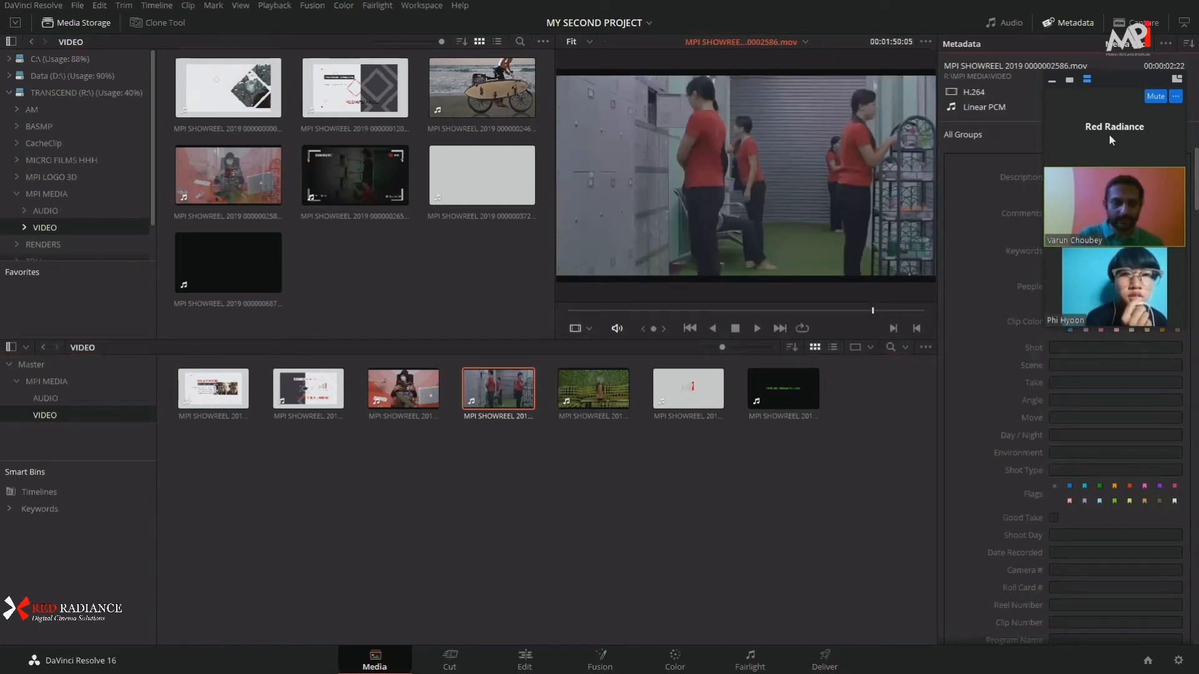
pyautogui.click(856, 459)
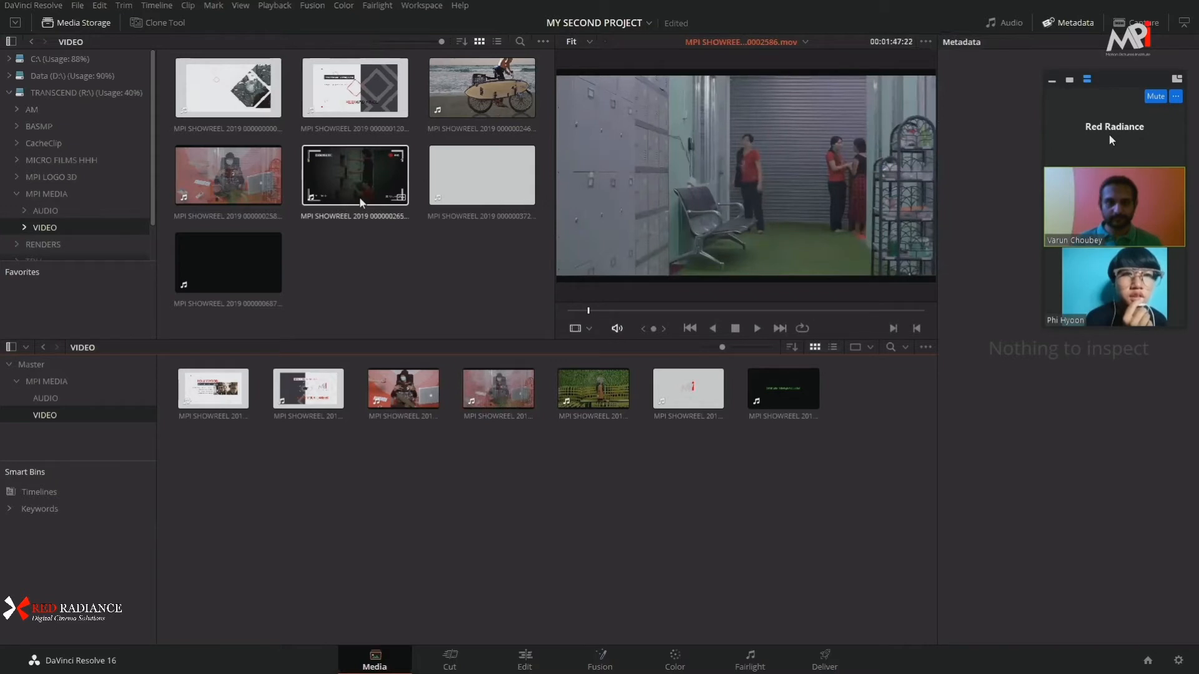
pyautogui.click(410, 397)
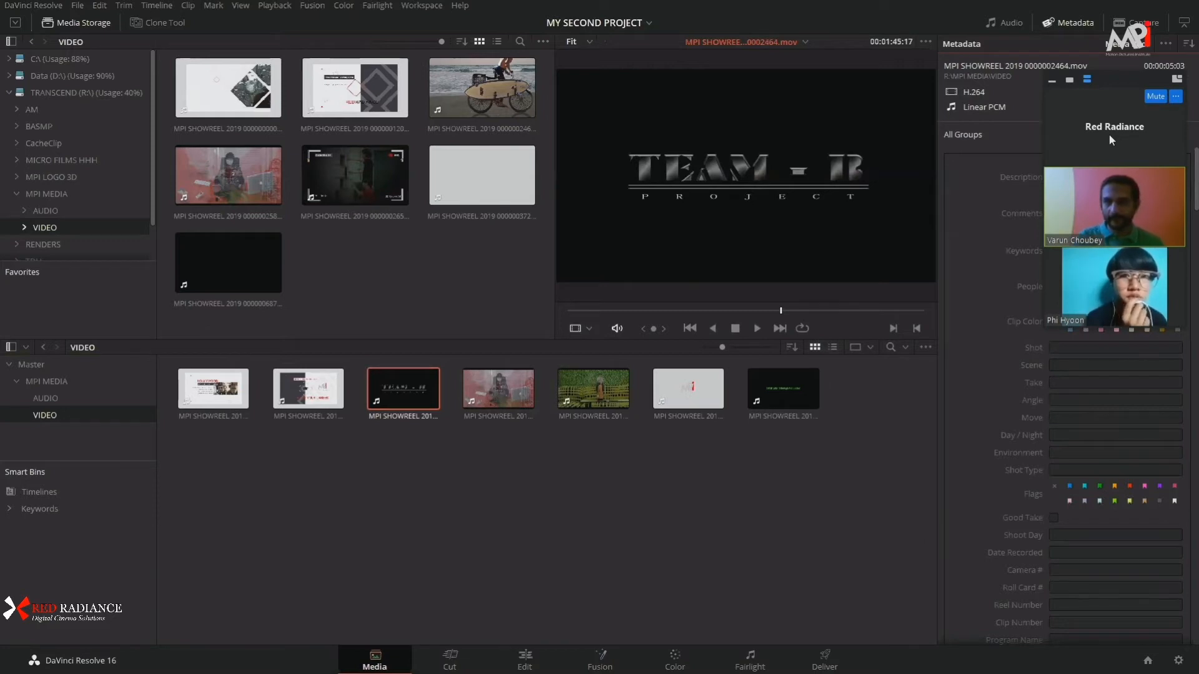
pyautogui.scroll(-10, 1107, 371)
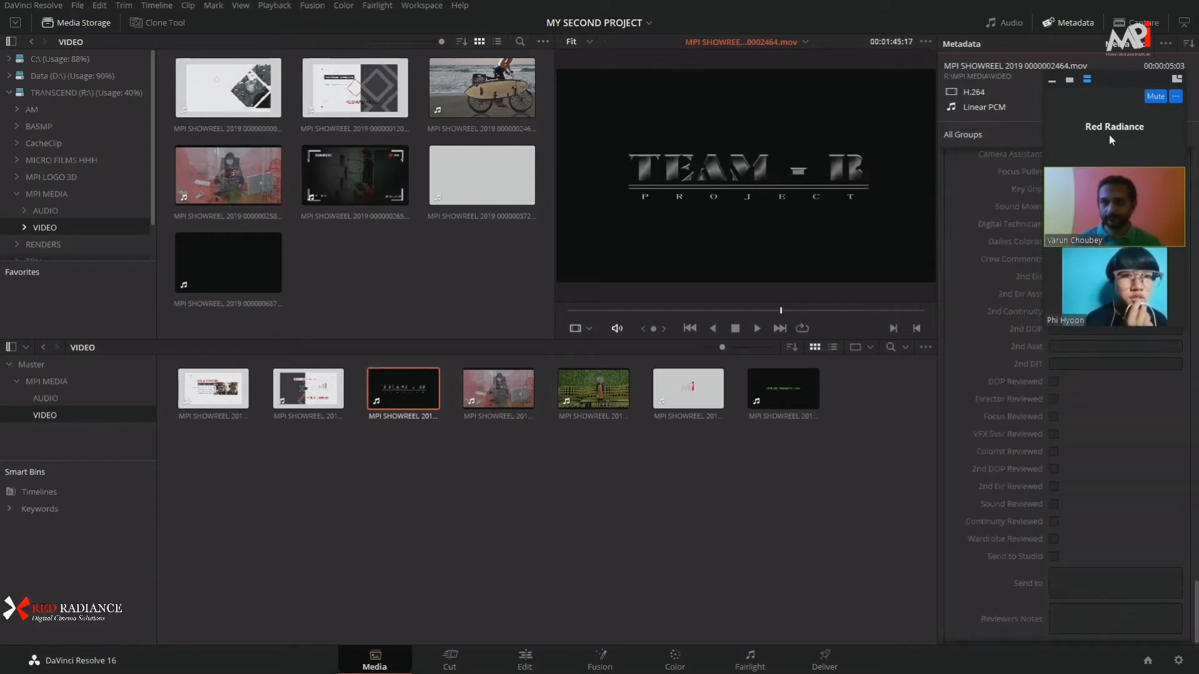
pyautogui.scroll(10, 1107, 370)
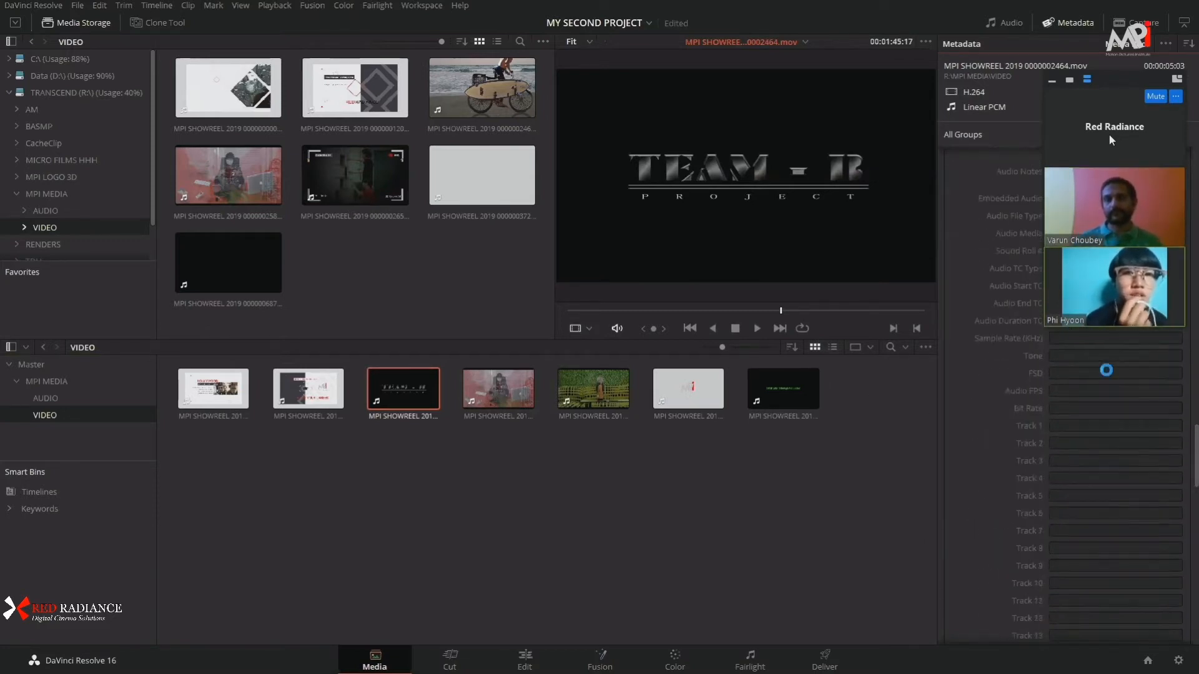
pyautogui.scroll(5, 1107, 371)
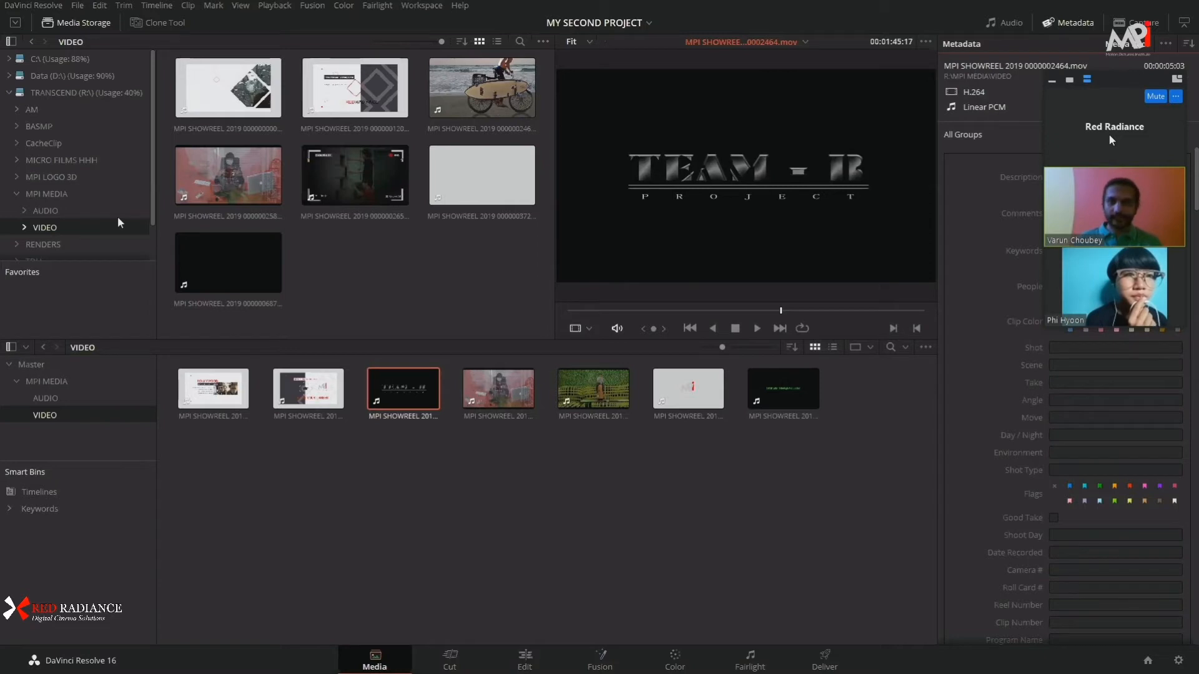
# Step: Go through the Master, MPI MEDIA and AUDIO bins, ending on the VIDEO bin
pyautogui.click(35, 367)
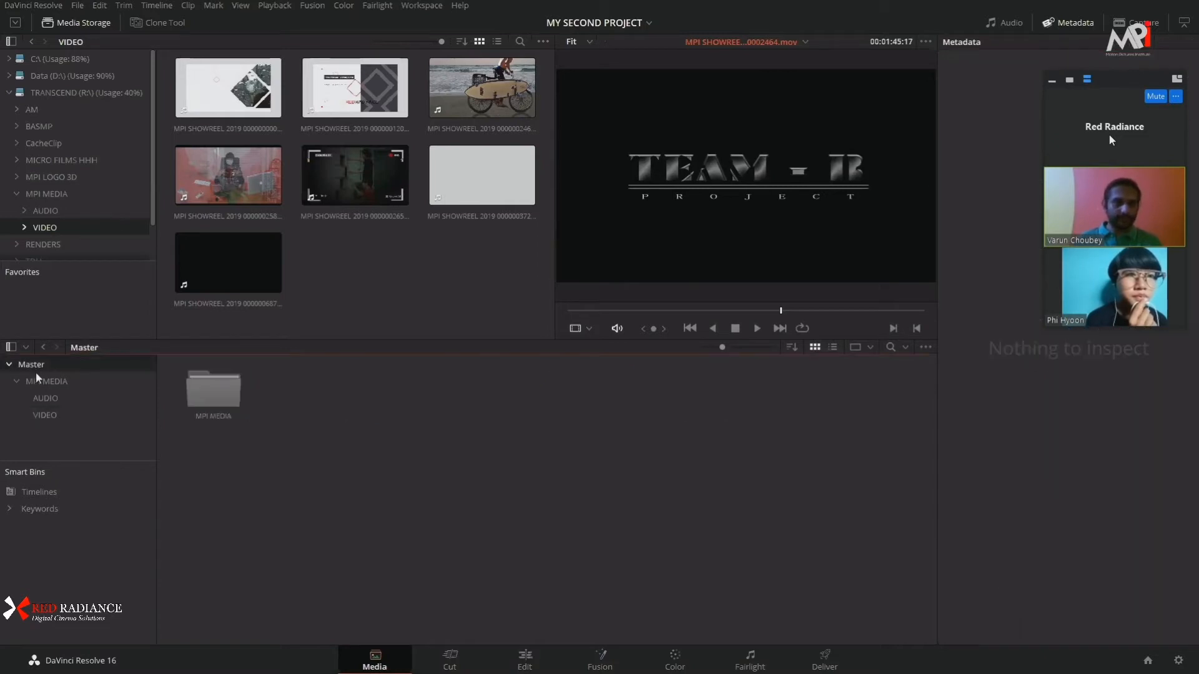
pyautogui.click(51, 382)
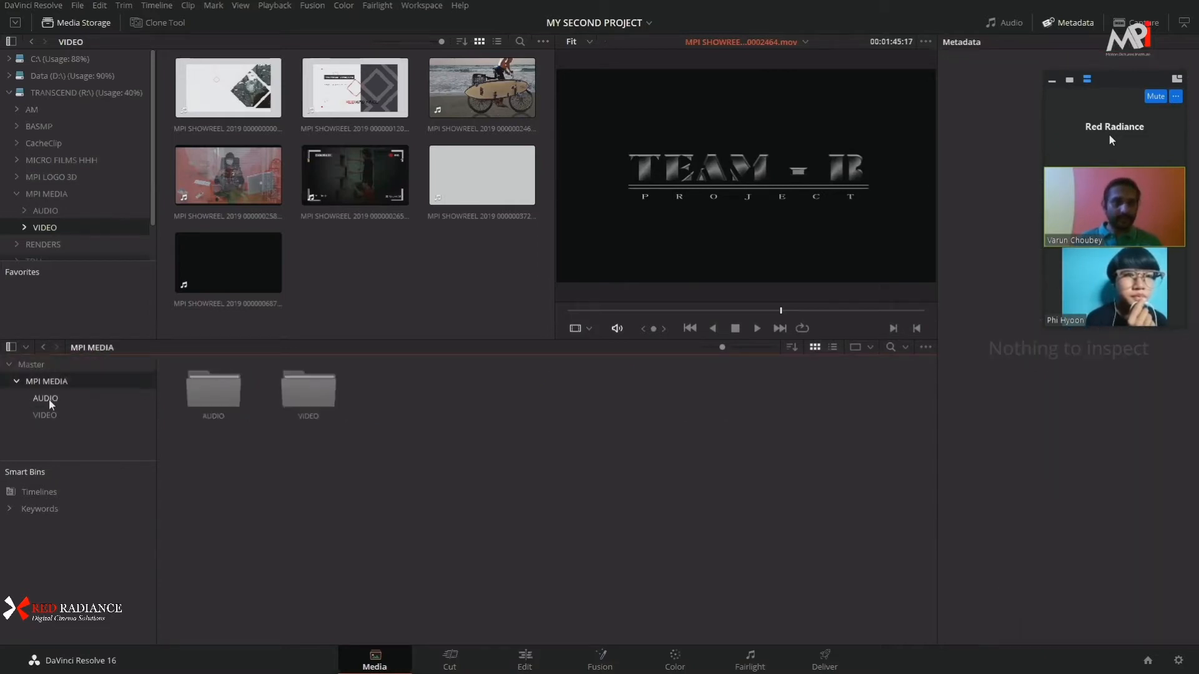
pyautogui.click(47, 398)
pyautogui.click(46, 415)
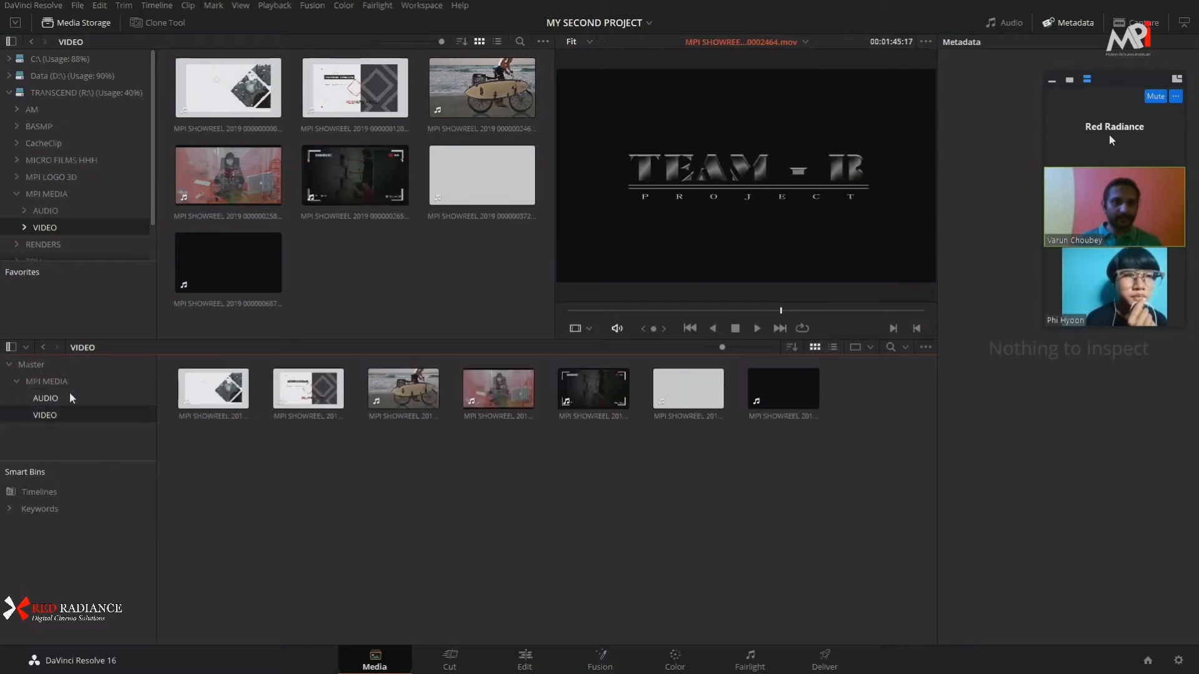
# Step: Open the VIDEO bin in the media pool and preview several of its clips together with their metadata
pyautogui.click(59, 399)
pyautogui.click(54, 413)
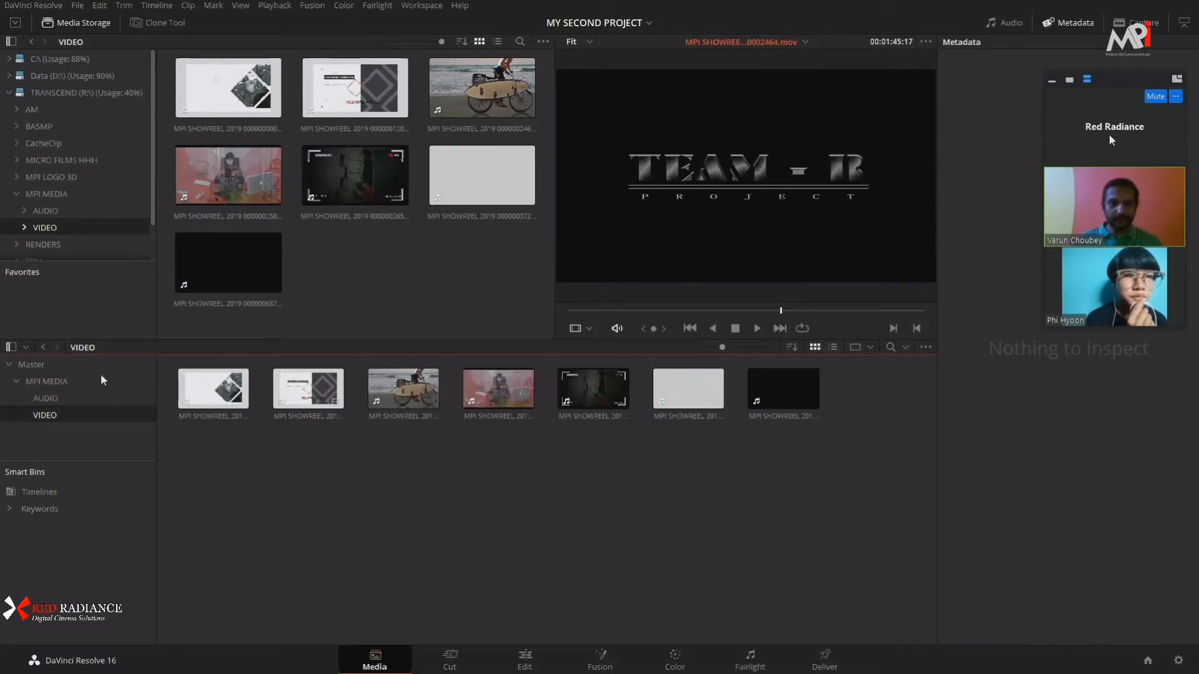
pyautogui.moveTo(85, 461); pyautogui.dragTo(91, 468)
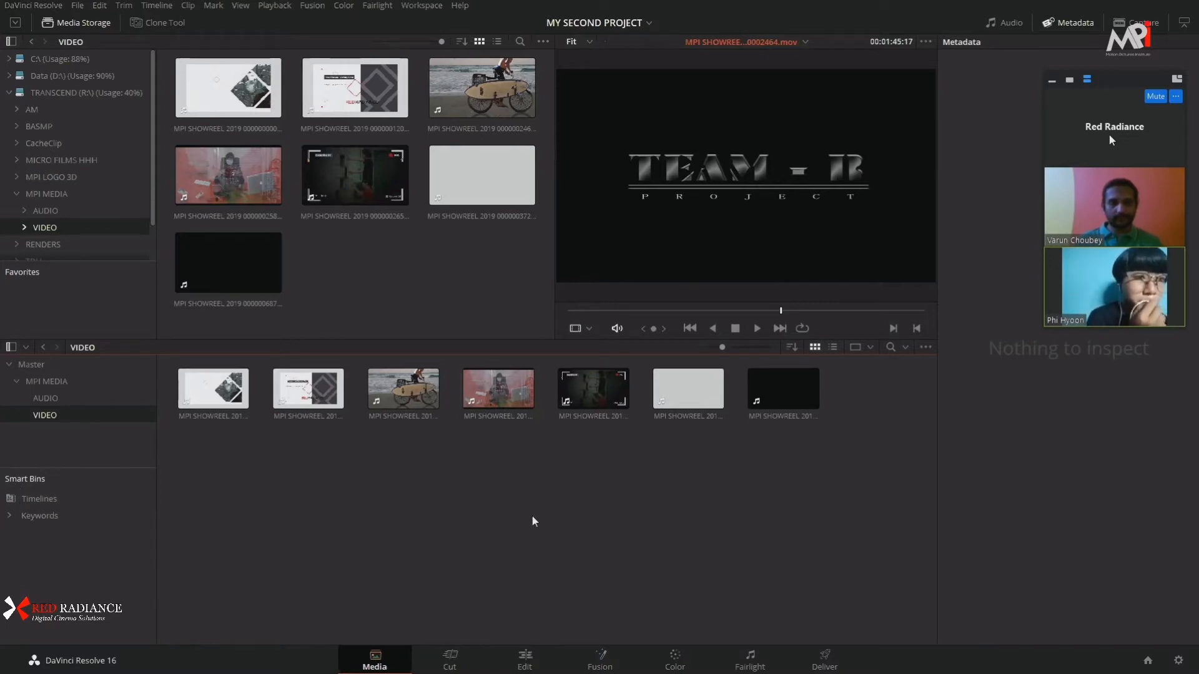
pyautogui.click(606, 401)
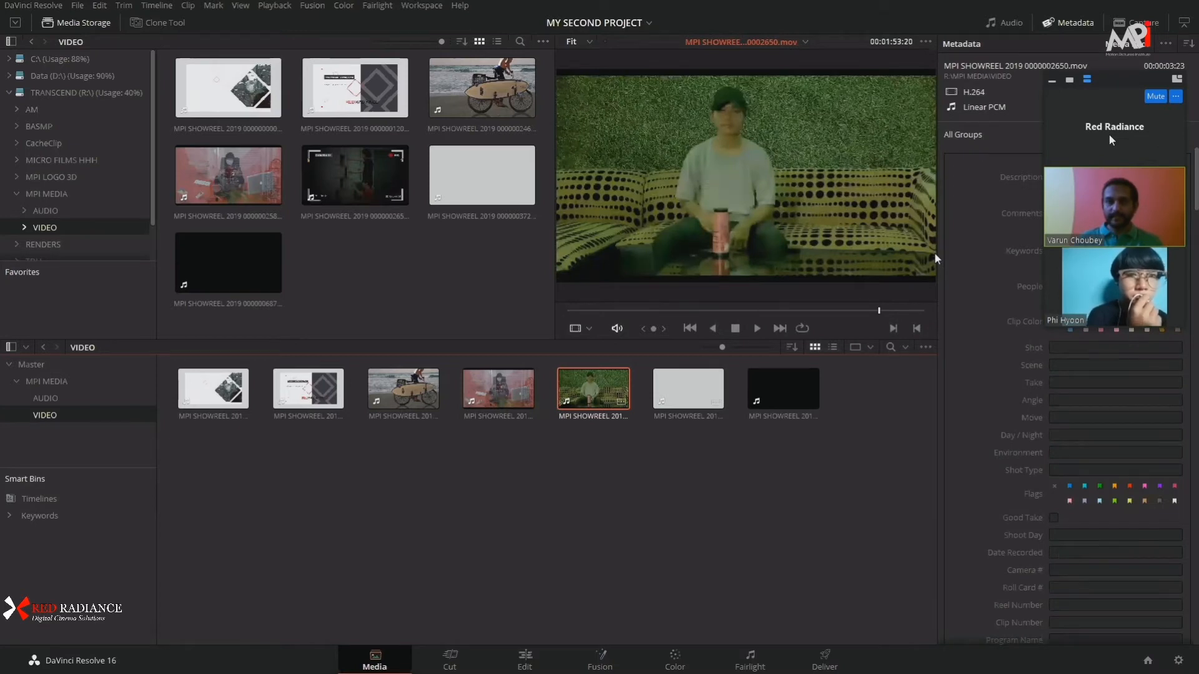
pyautogui.click(782, 387)
pyautogui.click(498, 393)
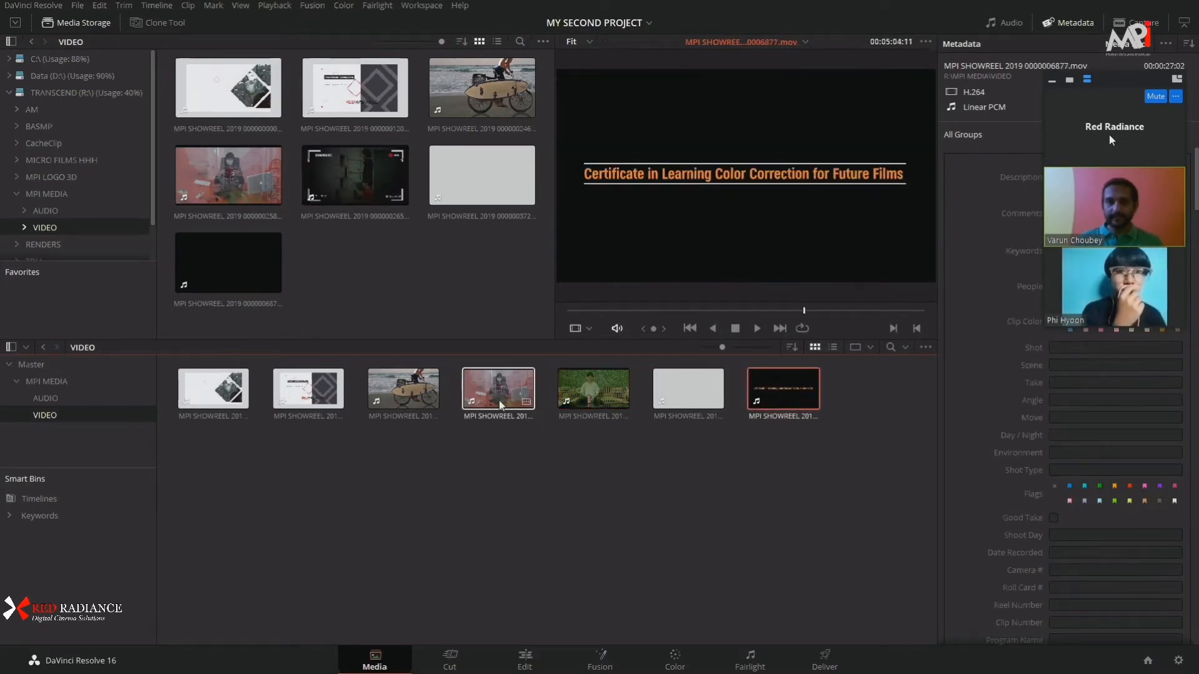
# Step: Expand the Keywords smart bins, view the LIVE and ANIMATION collections, and select the first ANIMATION clip
pyautogui.click(9, 515)
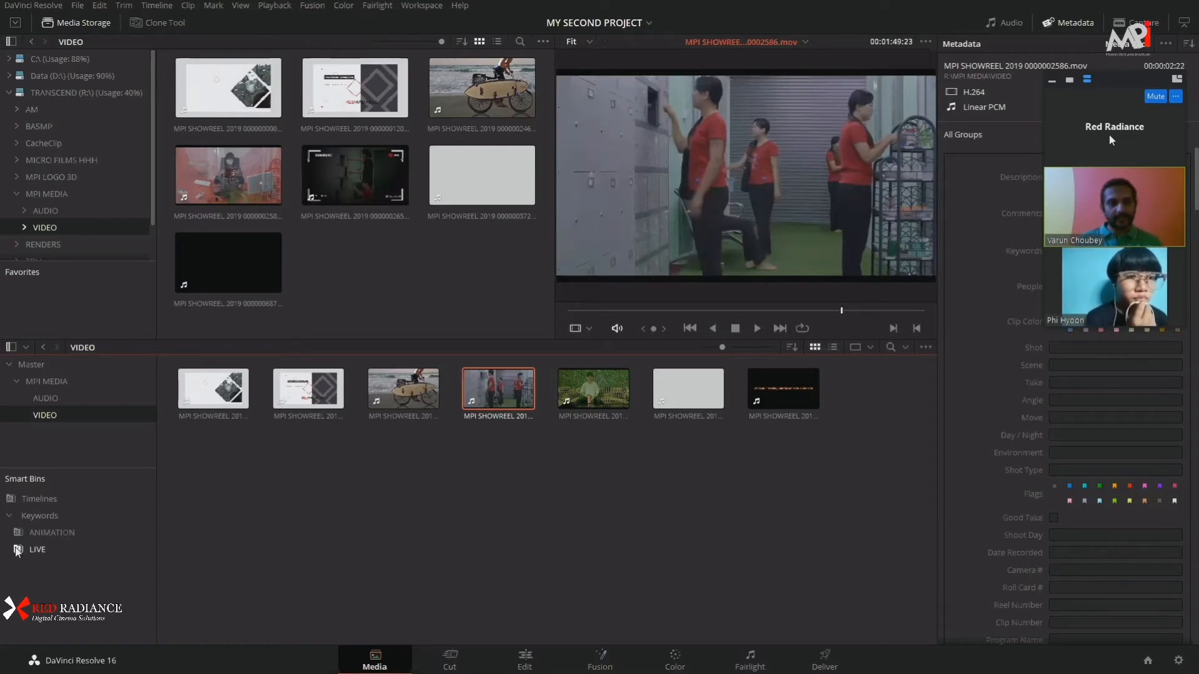
pyautogui.click(54, 532)
pyautogui.click(38, 548)
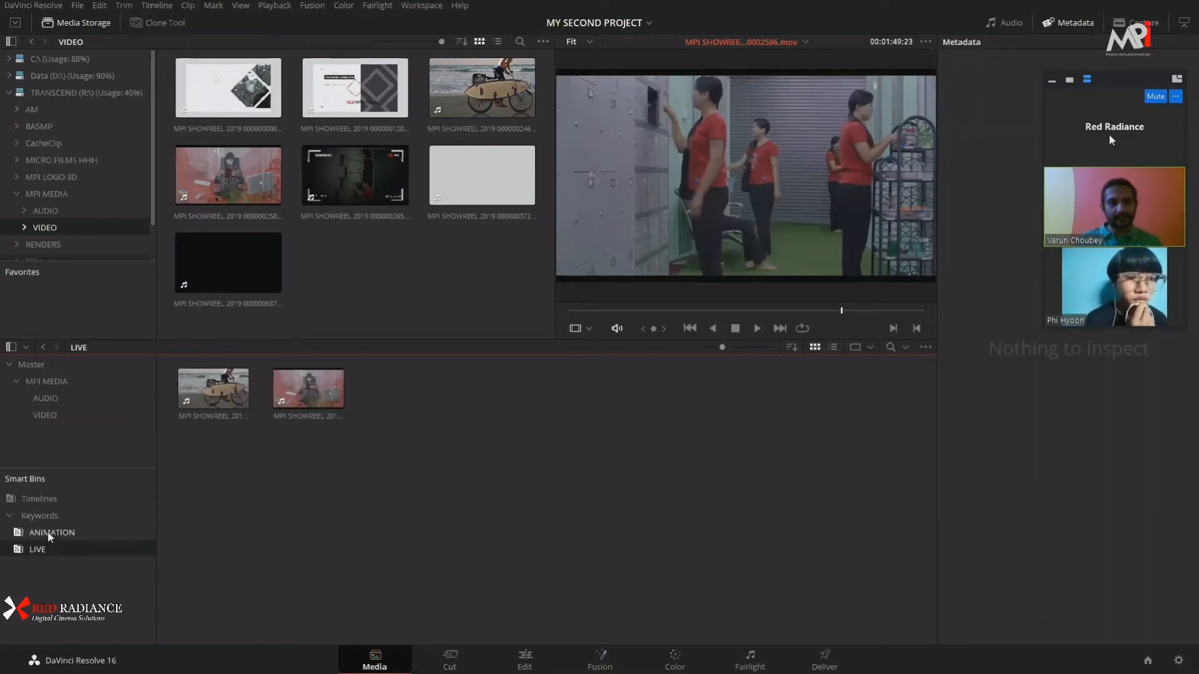
pyautogui.click(47, 532)
pyautogui.click(40, 549)
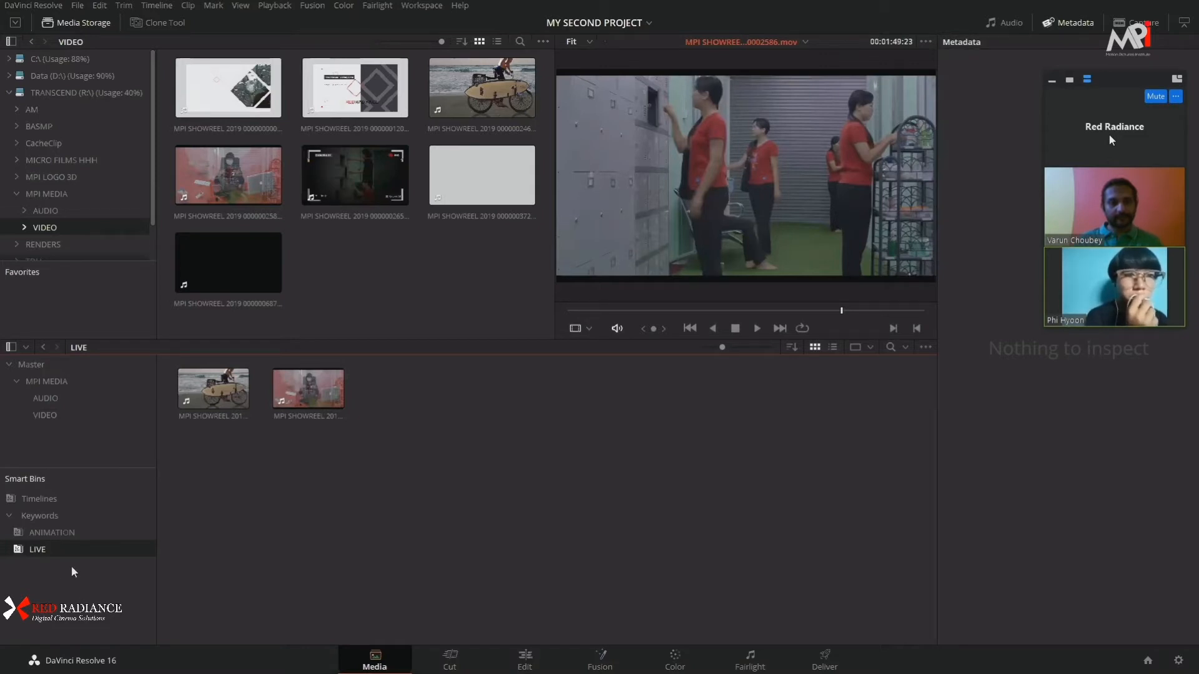
pyautogui.click(58, 536)
pyautogui.click(195, 415)
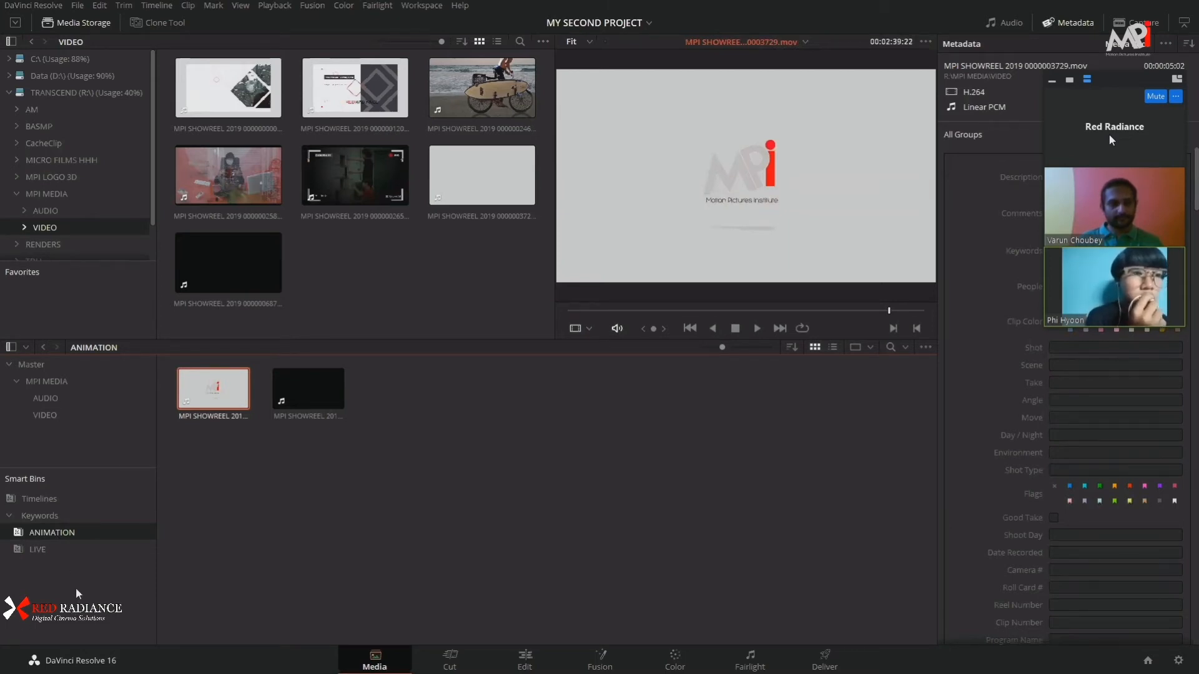
# Step: Compare the clips collected in the LIVE, ANIMATION and overall Keywords smart bins, and return to the VIDEO bin
pyautogui.click(43, 550)
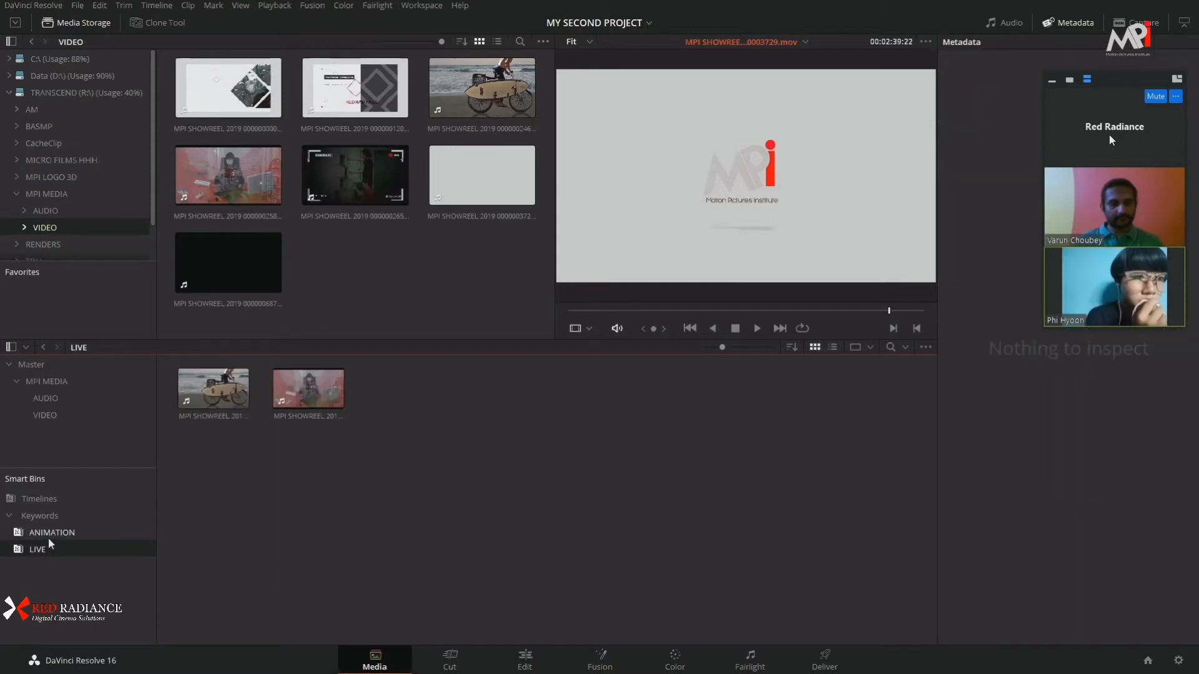
pyautogui.click(51, 536)
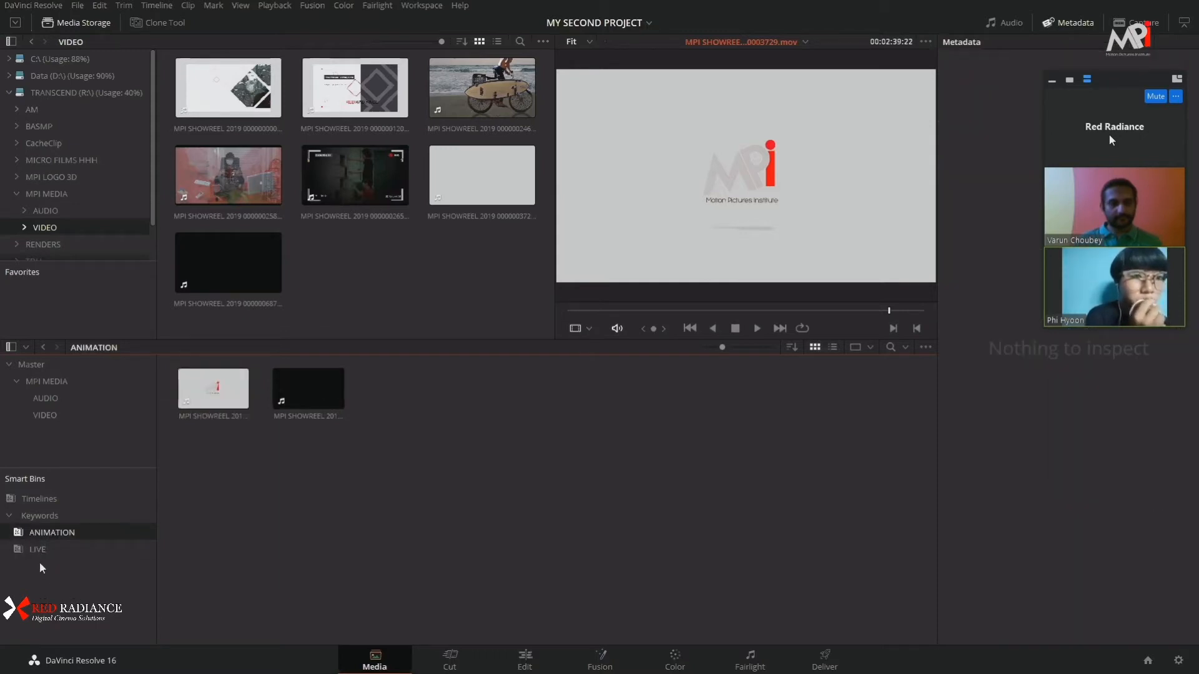
pyautogui.click(30, 549)
pyautogui.click(55, 535)
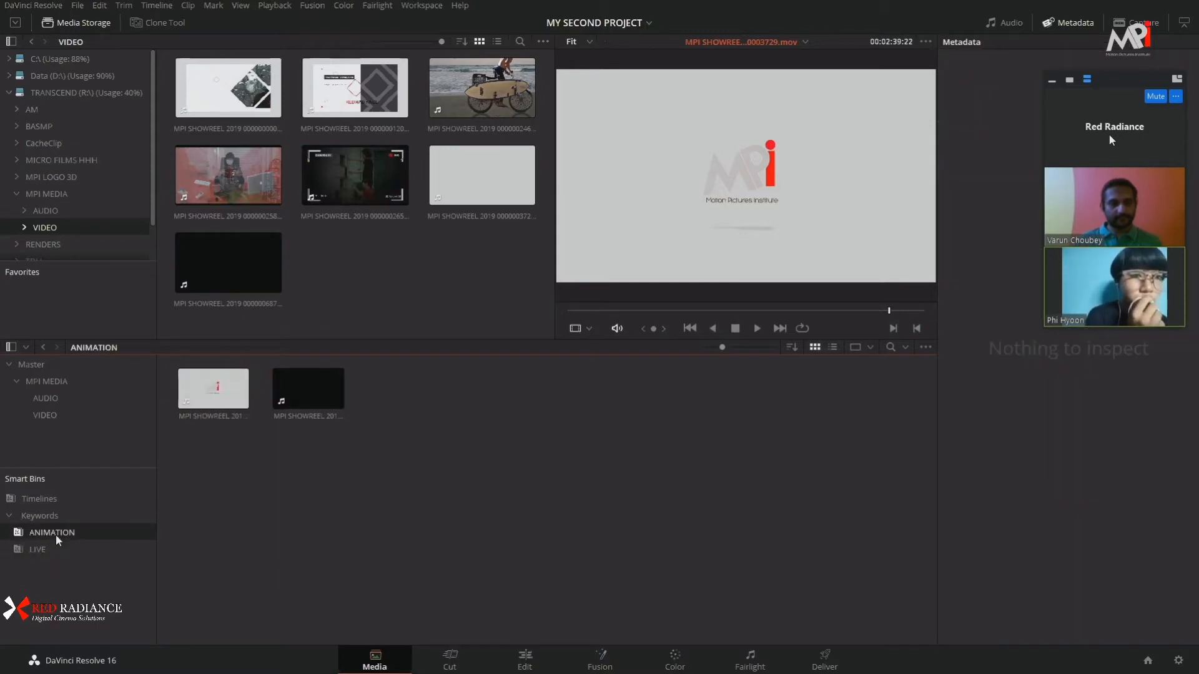
pyautogui.click(39, 549)
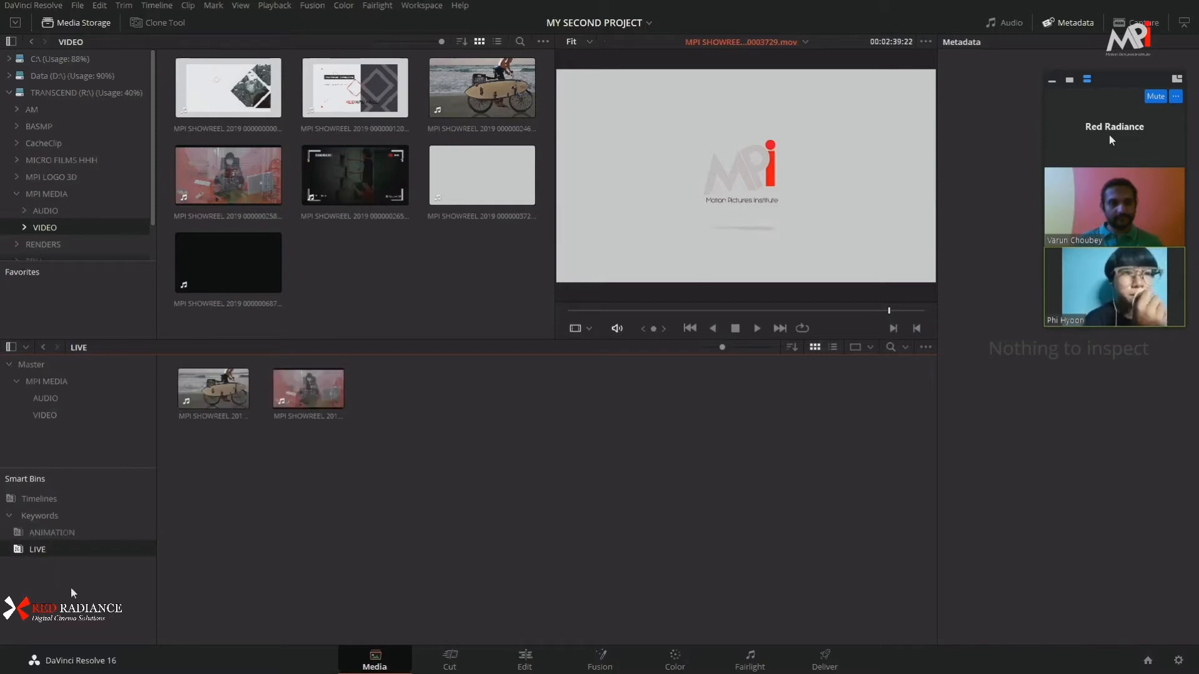
pyautogui.click(49, 536)
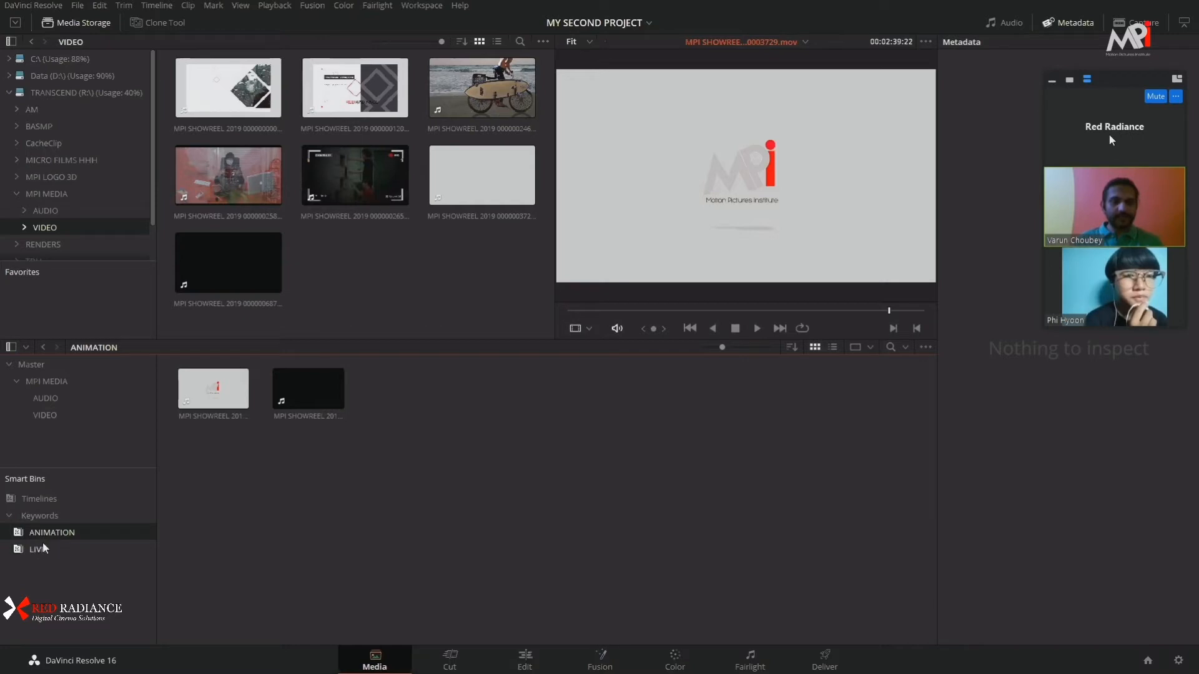
pyautogui.click(42, 546)
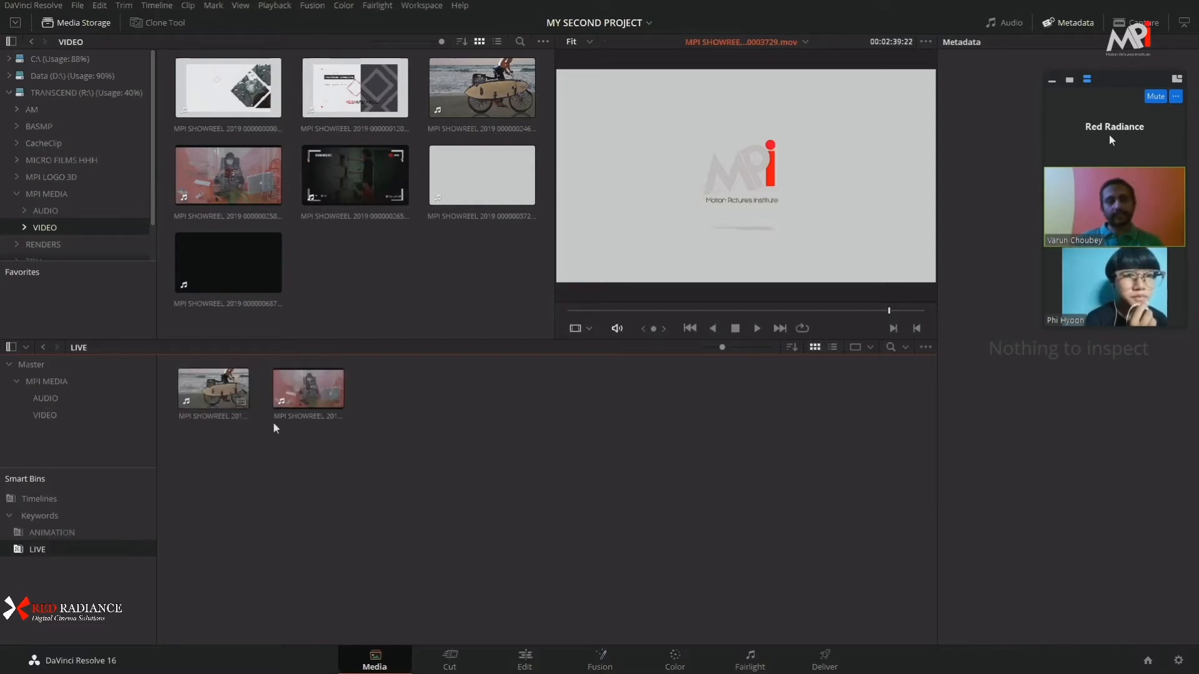
pyautogui.click(50, 531)
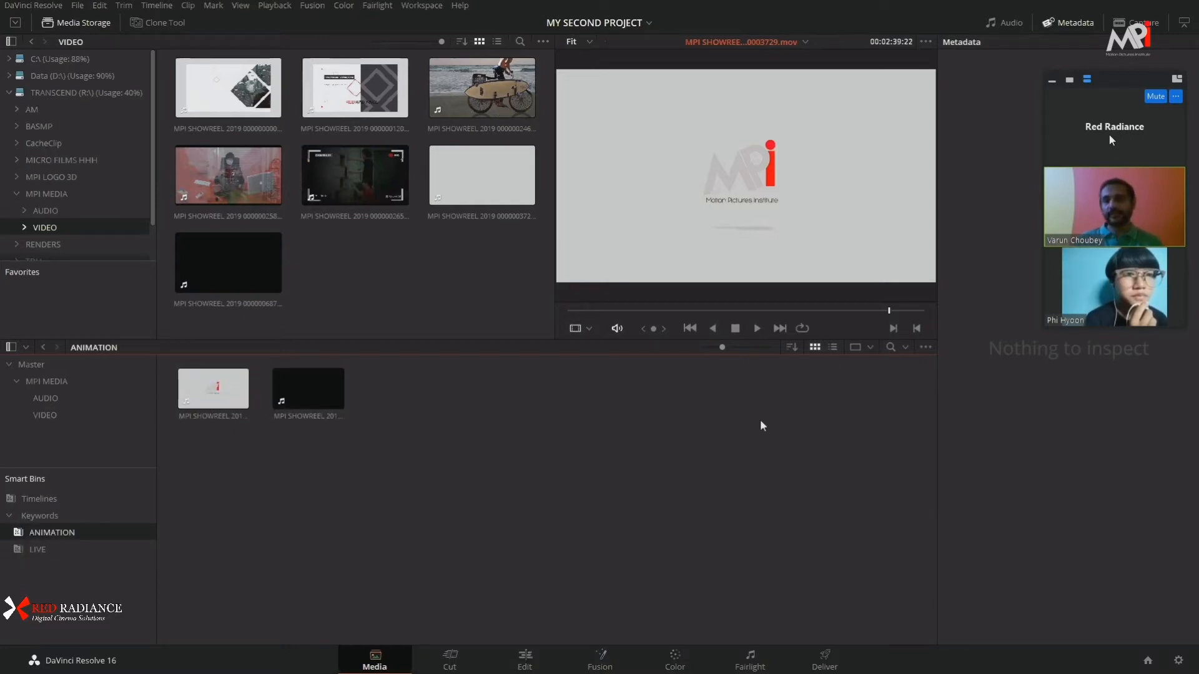
pyautogui.click(39, 513)
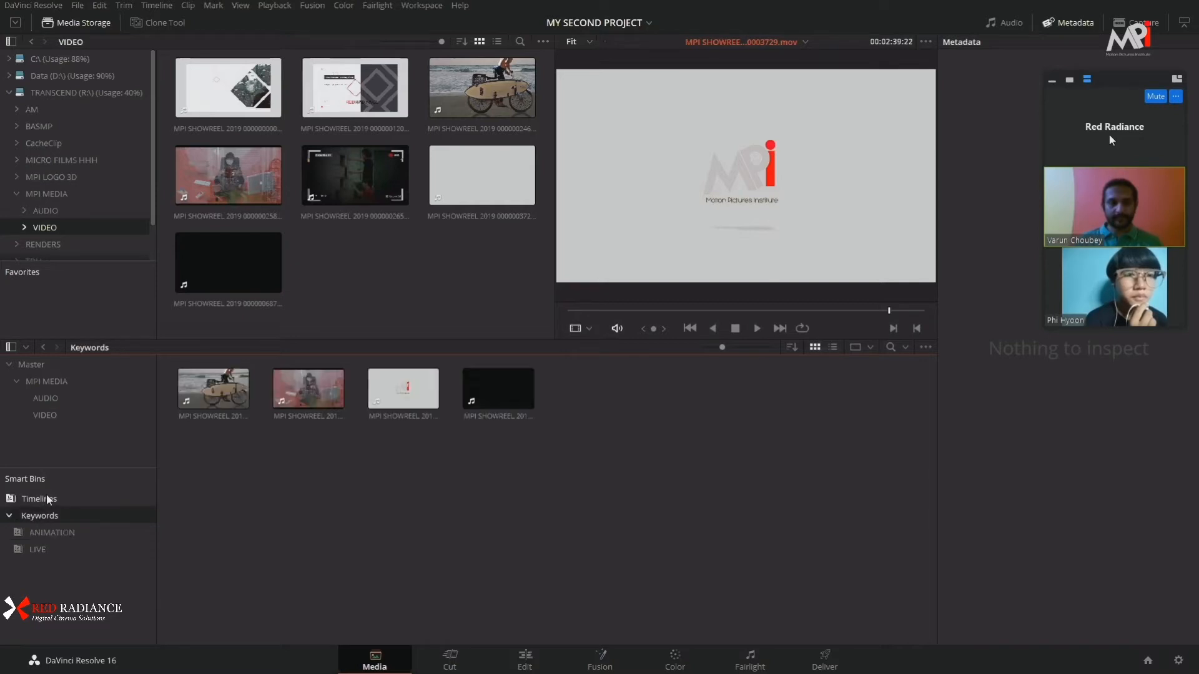
pyautogui.click(46, 532)
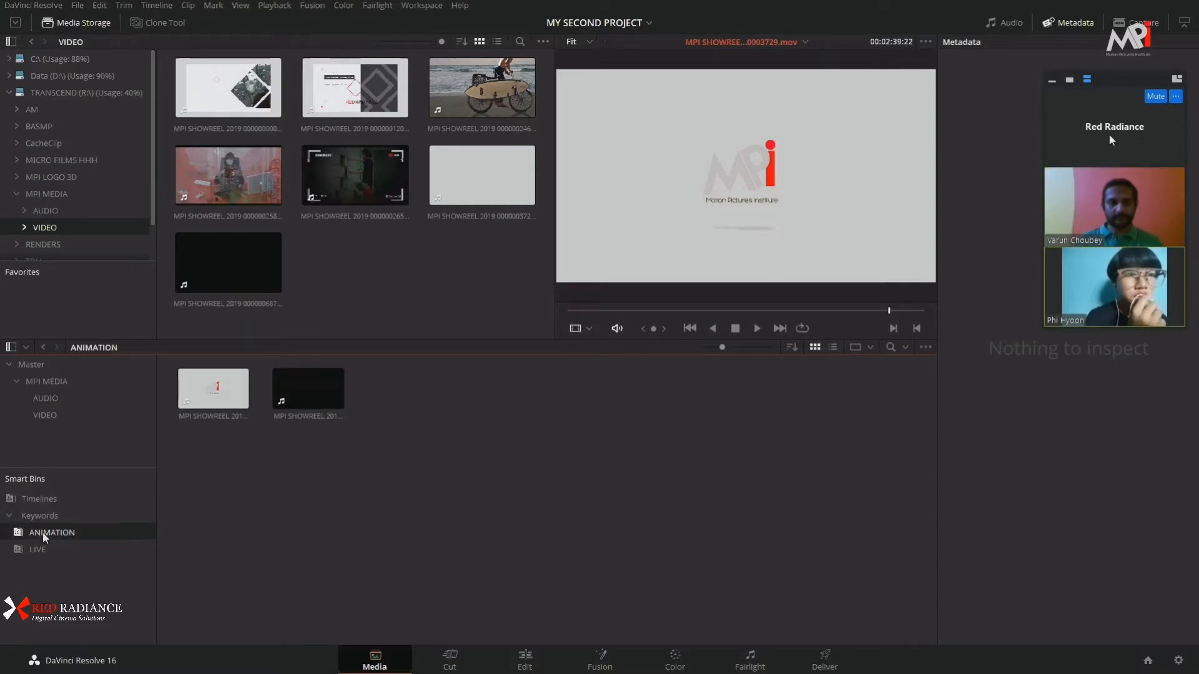
pyautogui.click(43, 545)
pyautogui.click(43, 417)
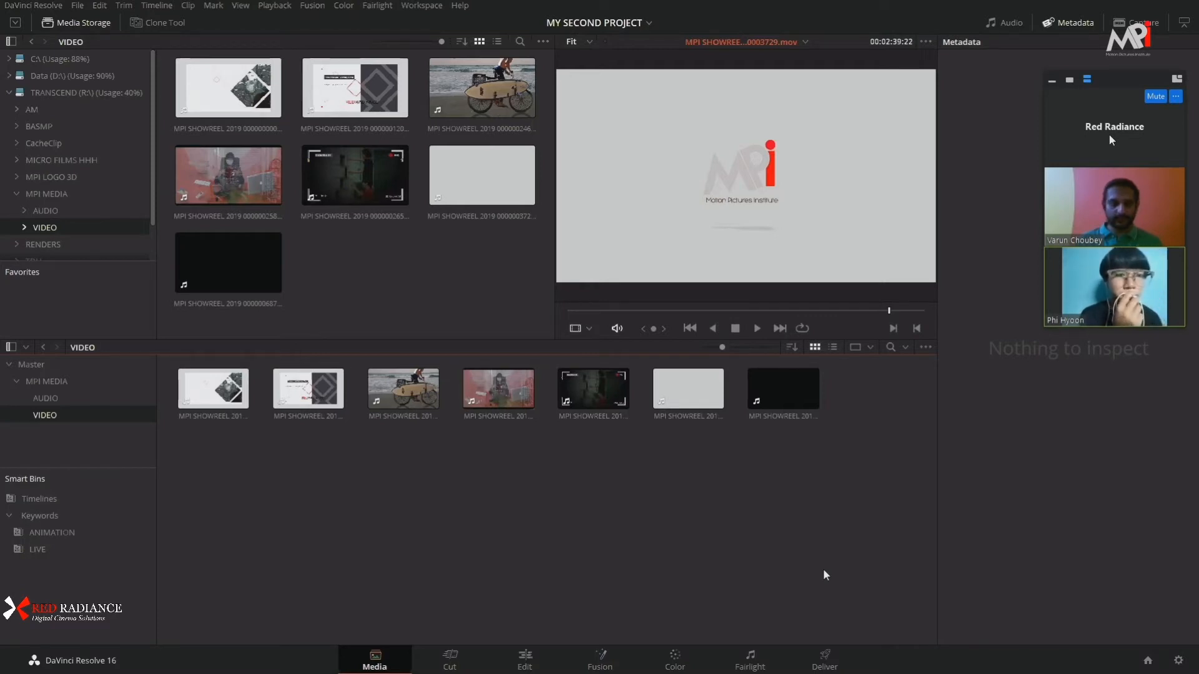
# Step: On the Edit page, start a timeline with the first ANIMATION smart bin clip and move the playhead to 01:00:03:09
pyautogui.click(526, 659)
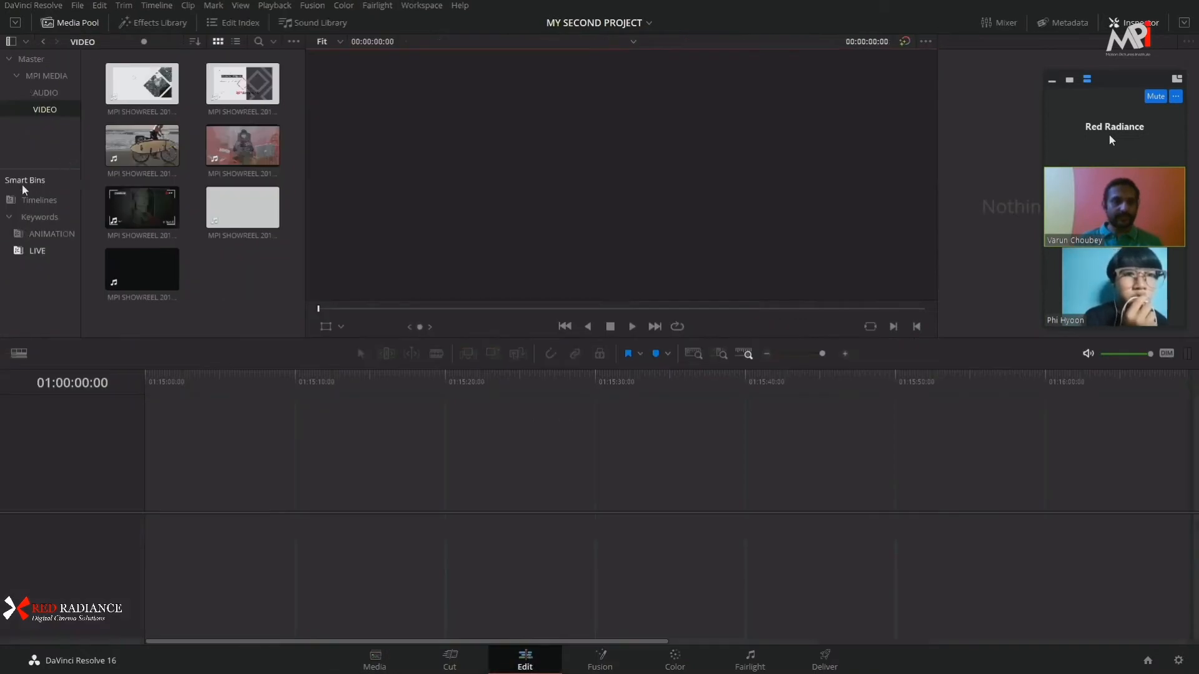
pyautogui.click(53, 238)
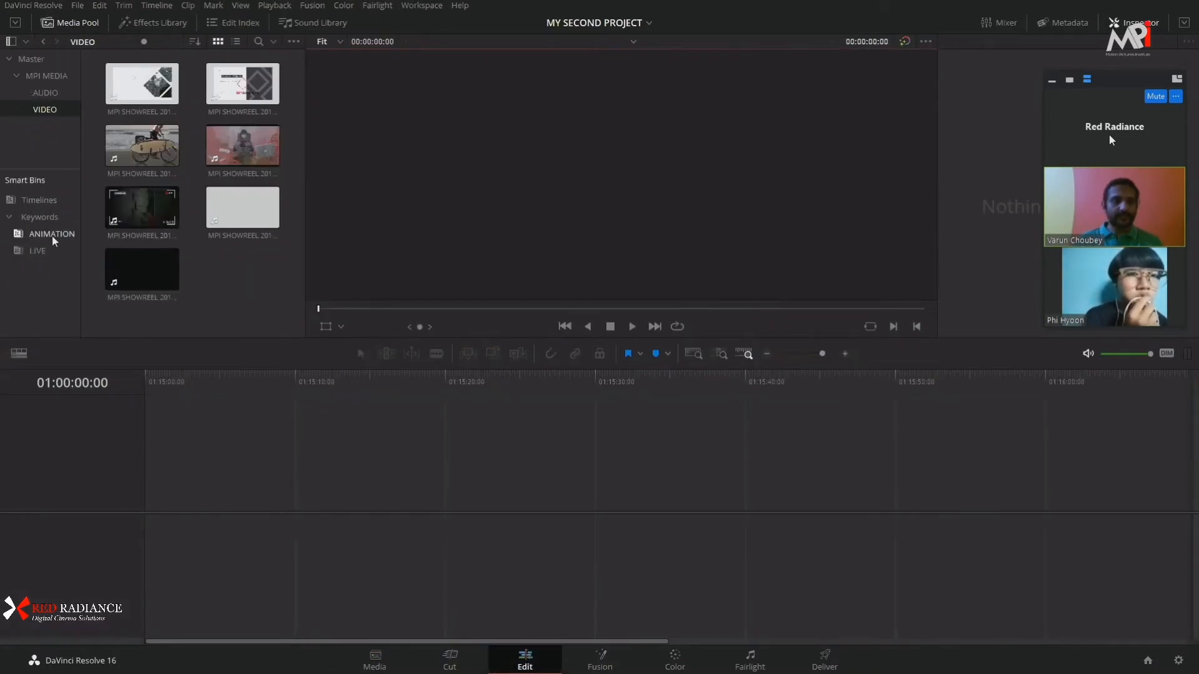
pyautogui.moveTo(142, 83); pyautogui.dragTo(191, 513)
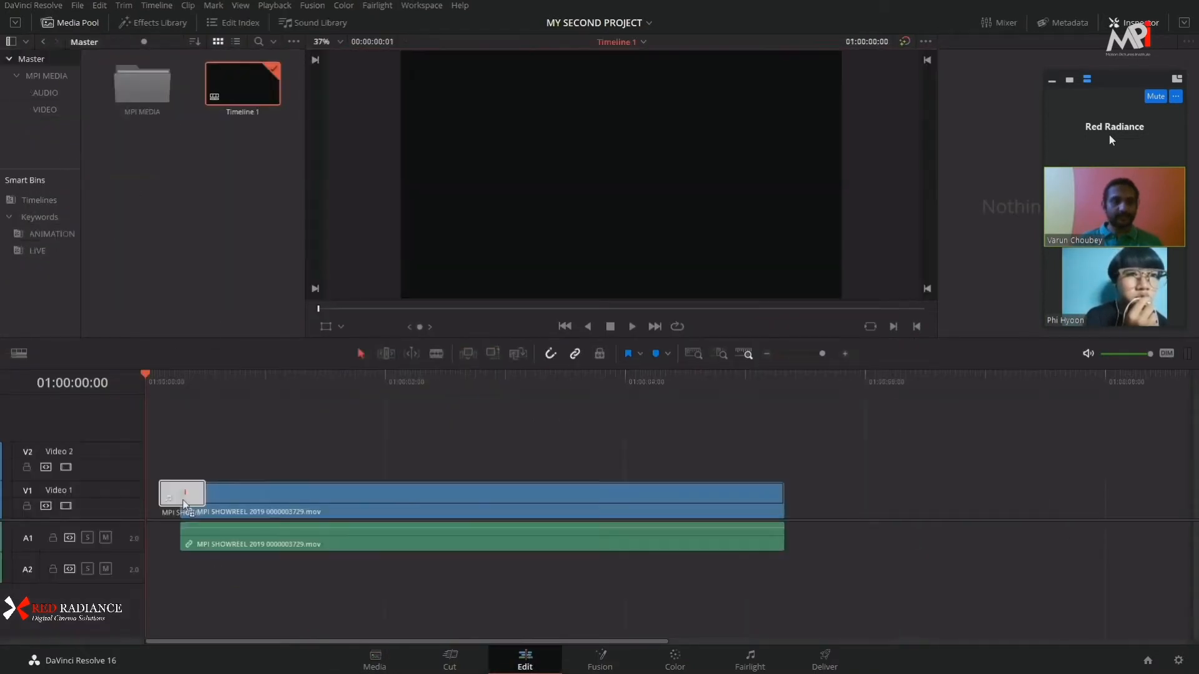
pyautogui.moveTo(270, 382); pyautogui.dragTo(550, 440)
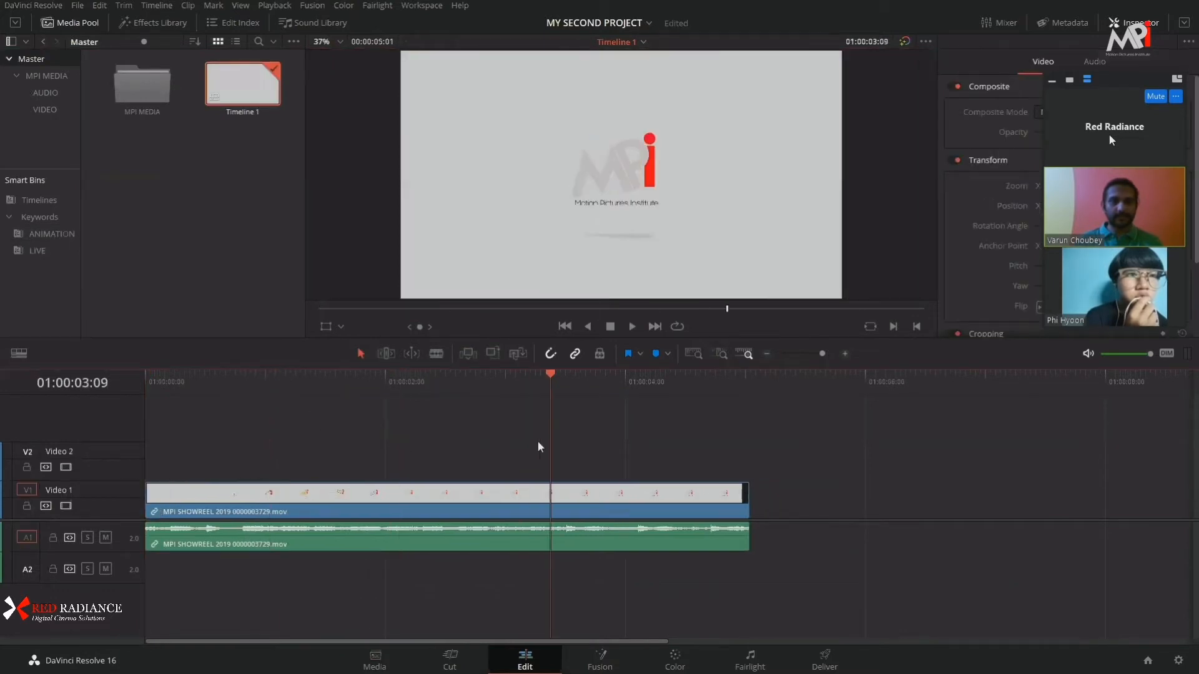
# Step: Append the first LIVE smart bin clip, MPI SHOWREEL 2019 0000002464.mov, directly after the animation clip on Video 1
pyautogui.click(40, 251)
pyautogui.moveTo(138, 92); pyautogui.dragTo(749, 502)
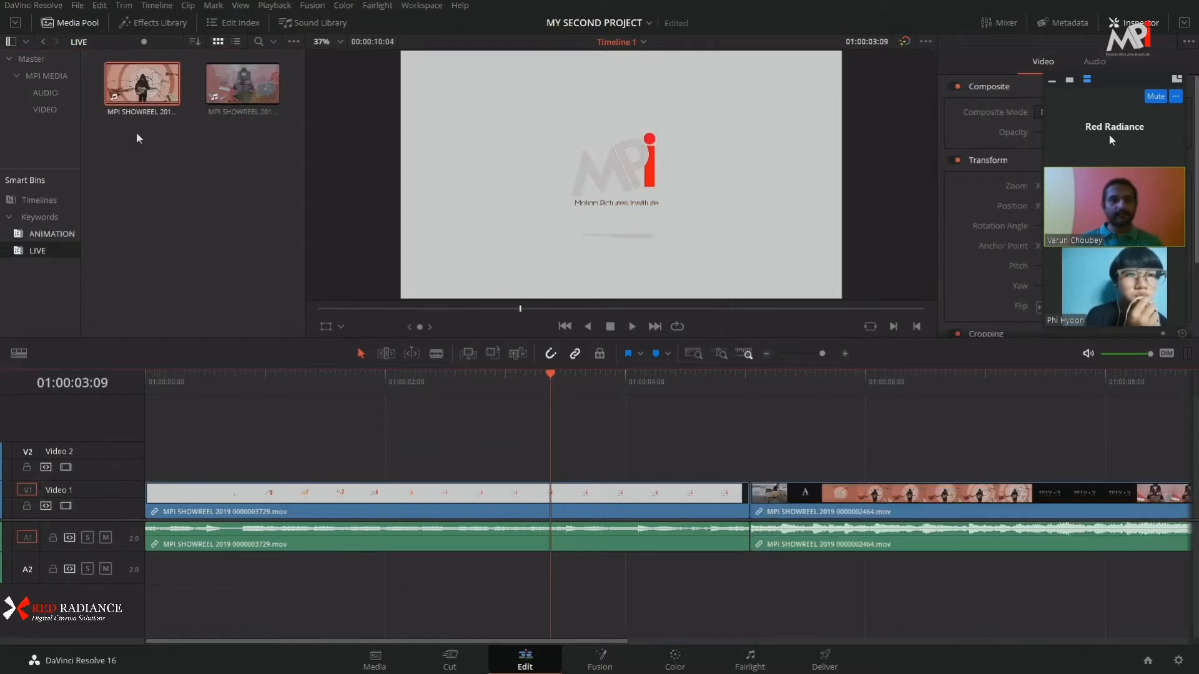
pyautogui.click(55, 232)
pyautogui.click(44, 250)
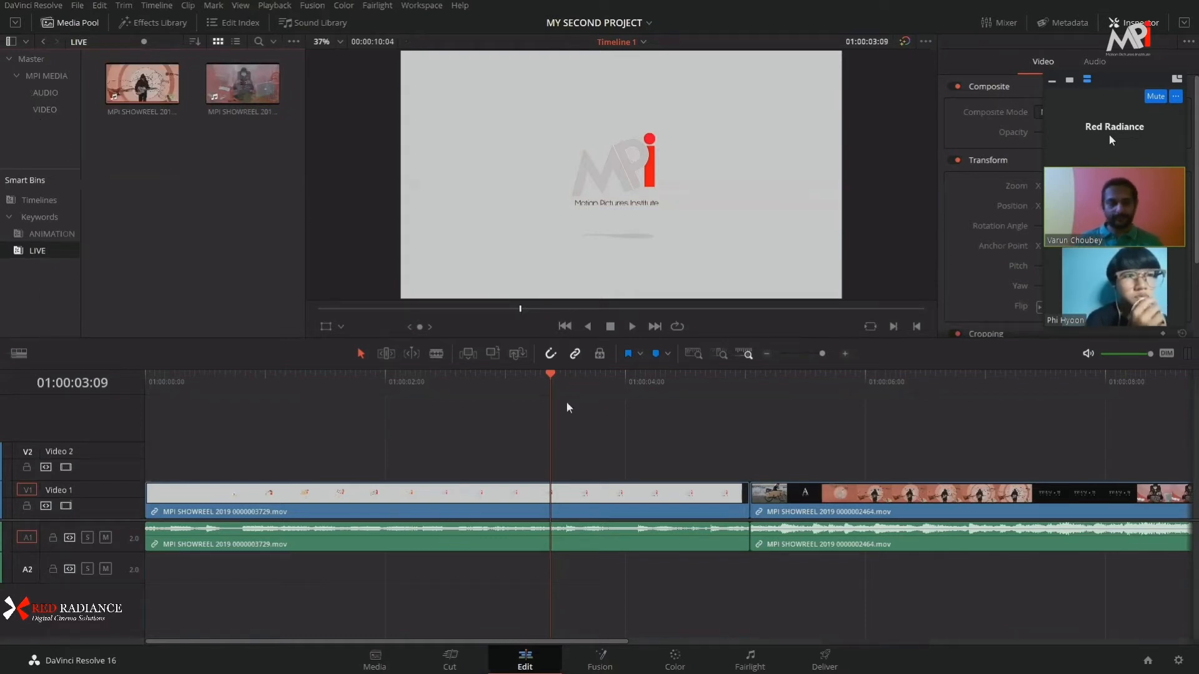
# Step: Check the LIVE smart bin on the Media page, and slightly widen the bin list on the Edit page
pyautogui.click(382, 661)
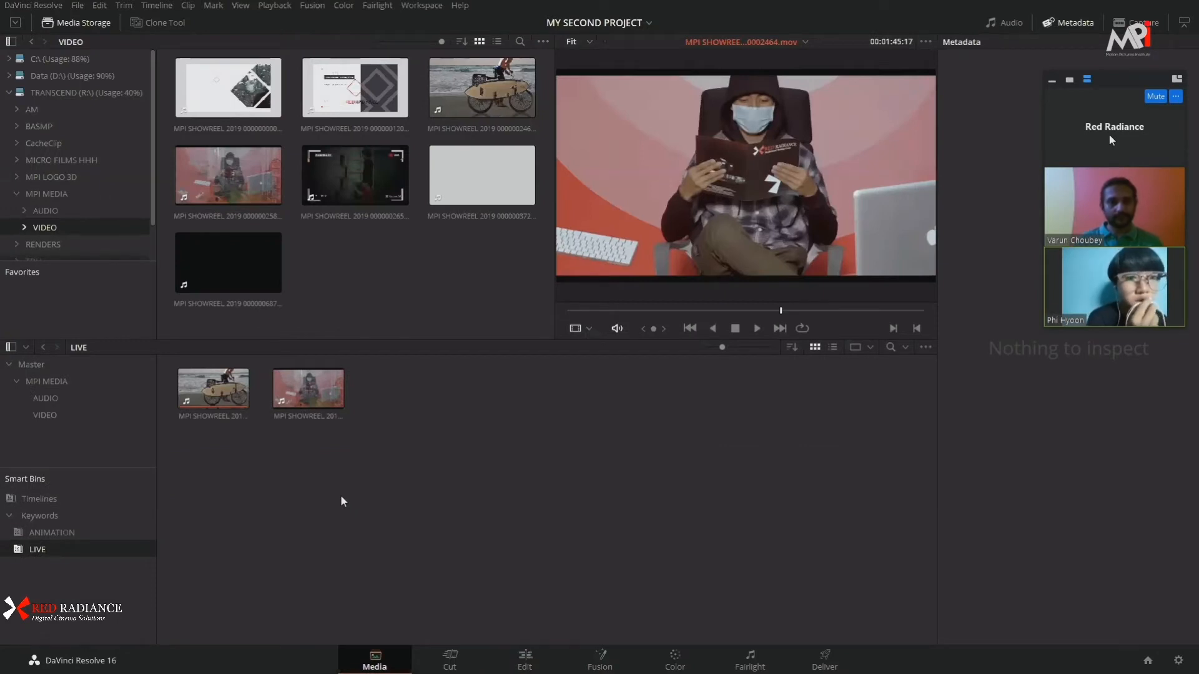
pyautogui.click(525, 661)
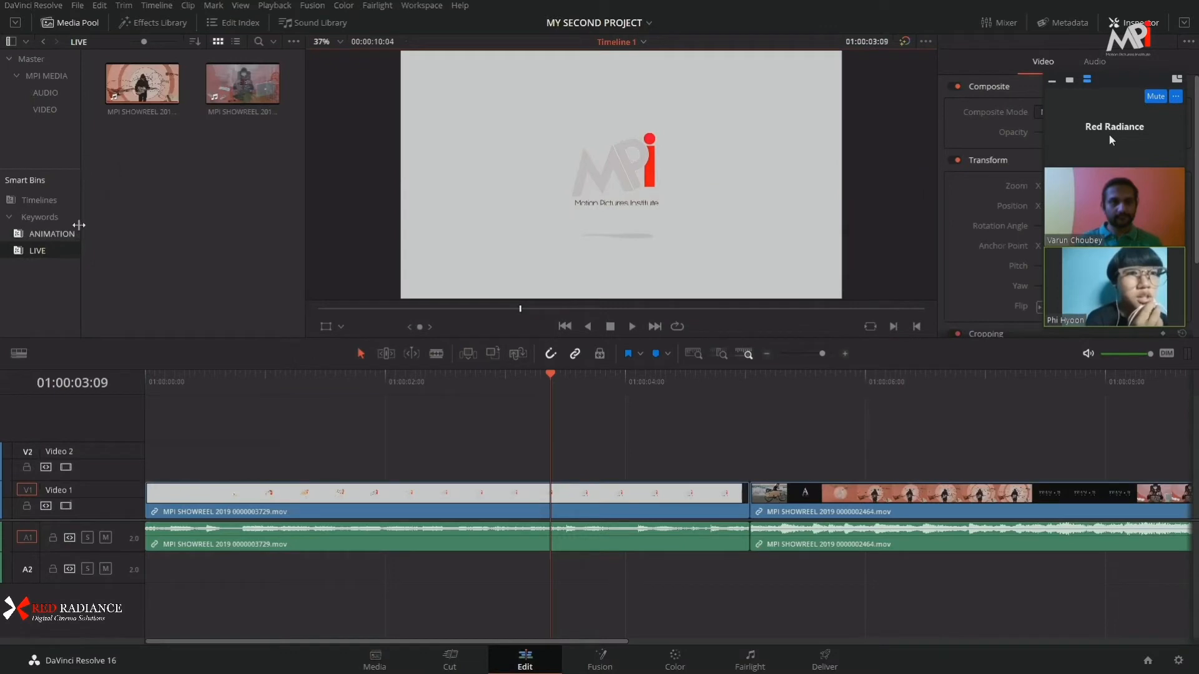
pyautogui.moveTo(81, 226)
pyautogui.mouseDown()
pyautogui.moveTo(112, 225)
pyautogui.moveTo(100, 227)
pyautogui.mouseUp()
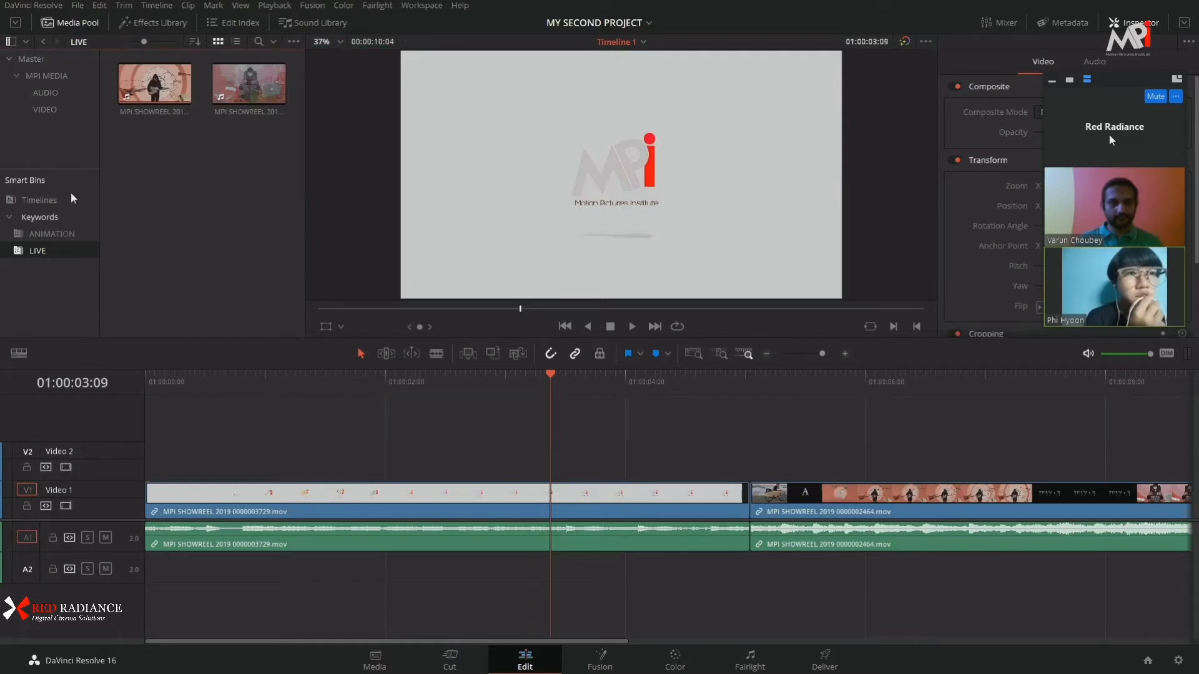
# Step: On the Media page, examine all metadata fields of the first LIVE clip down to the review and notes fields
pyautogui.click(377, 660)
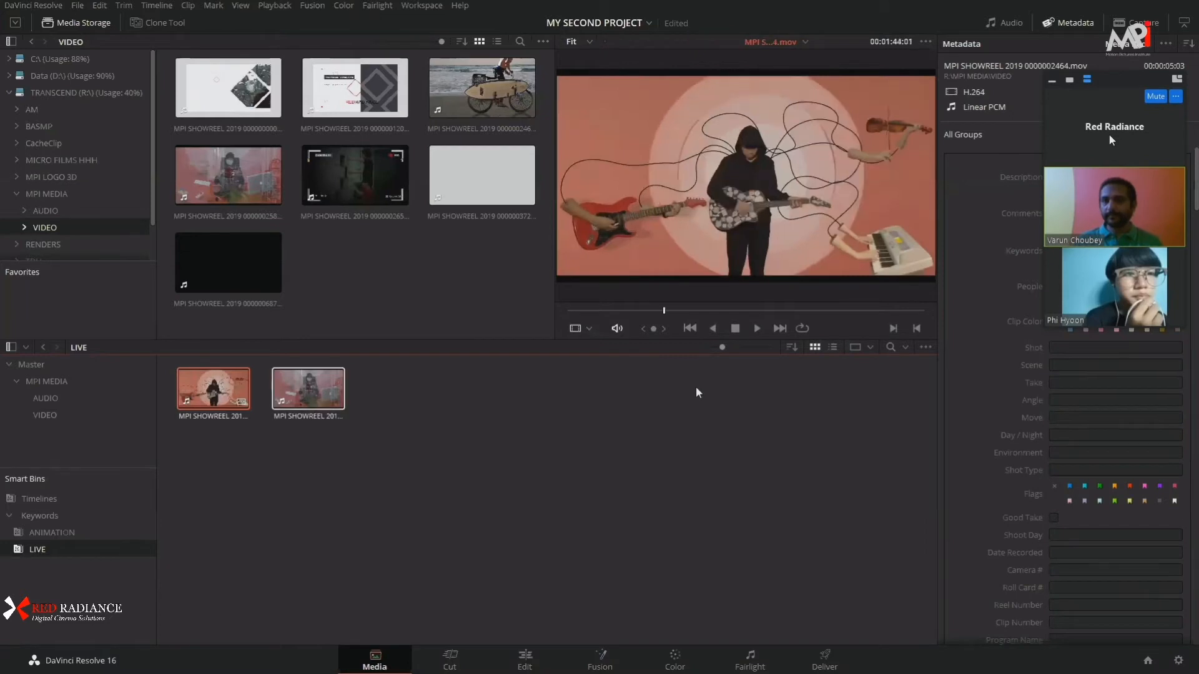
pyautogui.scroll(-5, 1040, 337)
pyautogui.scroll(-10, 1039, 337)
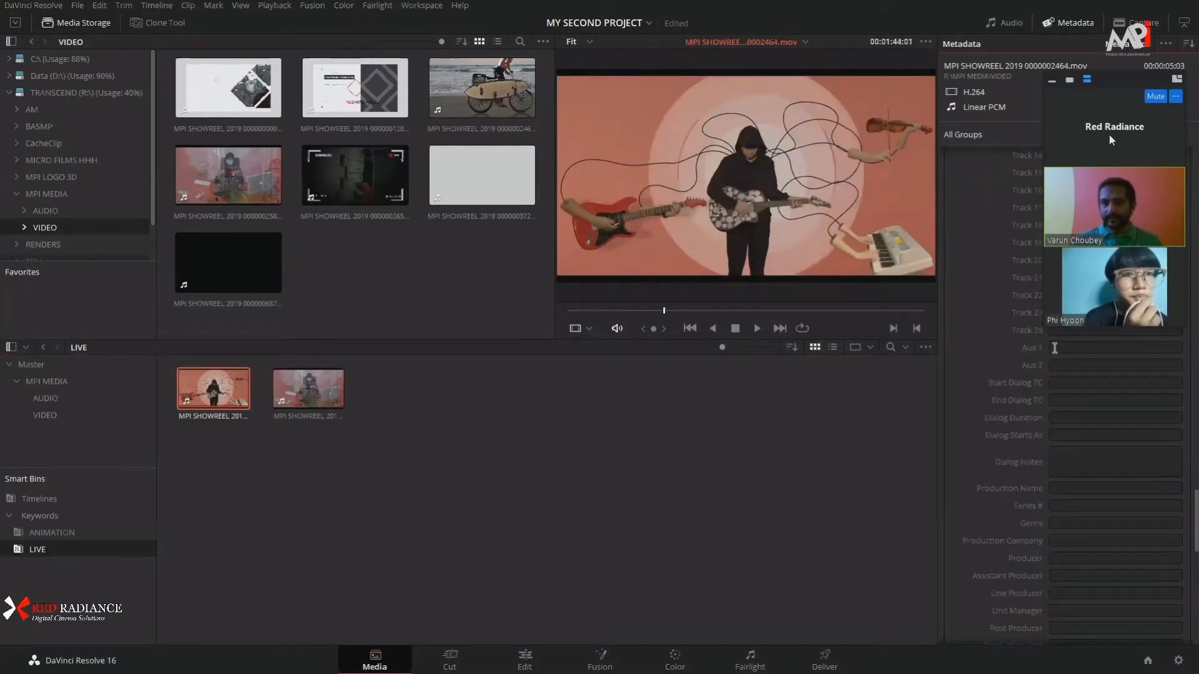
pyautogui.scroll(-10, 1054, 348)
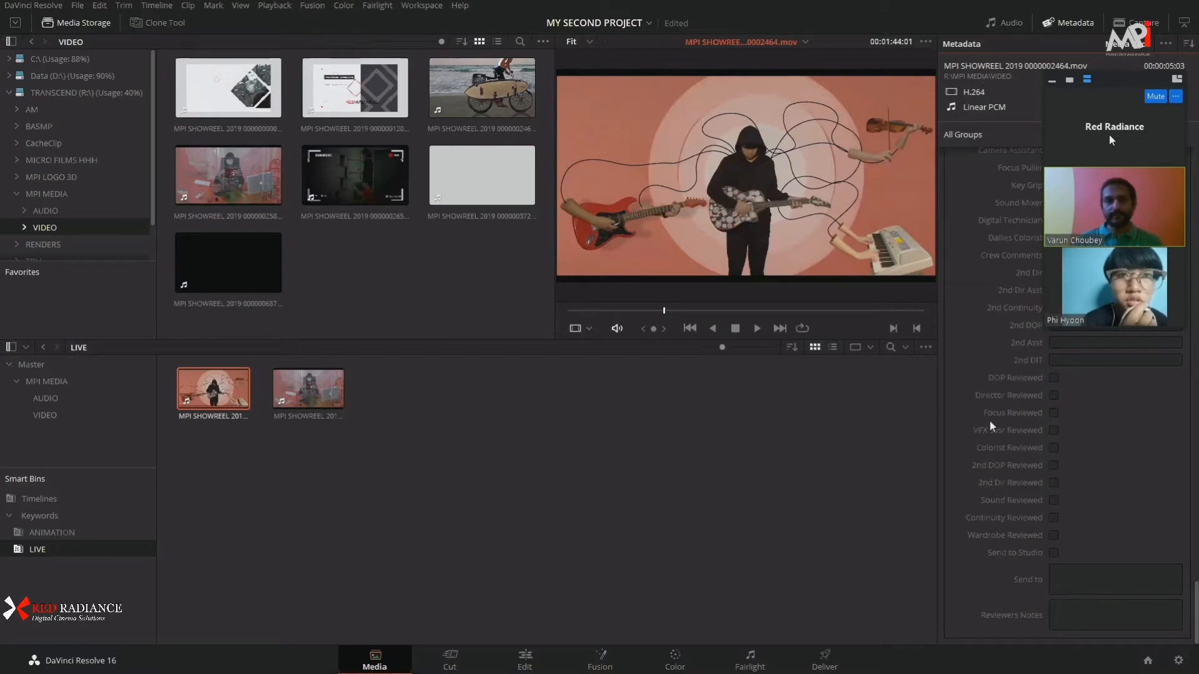
# Step: Open the VIDEO bin and mark its first clip, MPI SHOWREEL 2019 0000000000.mov, as Director Reviewed
pyautogui.click(450, 431)
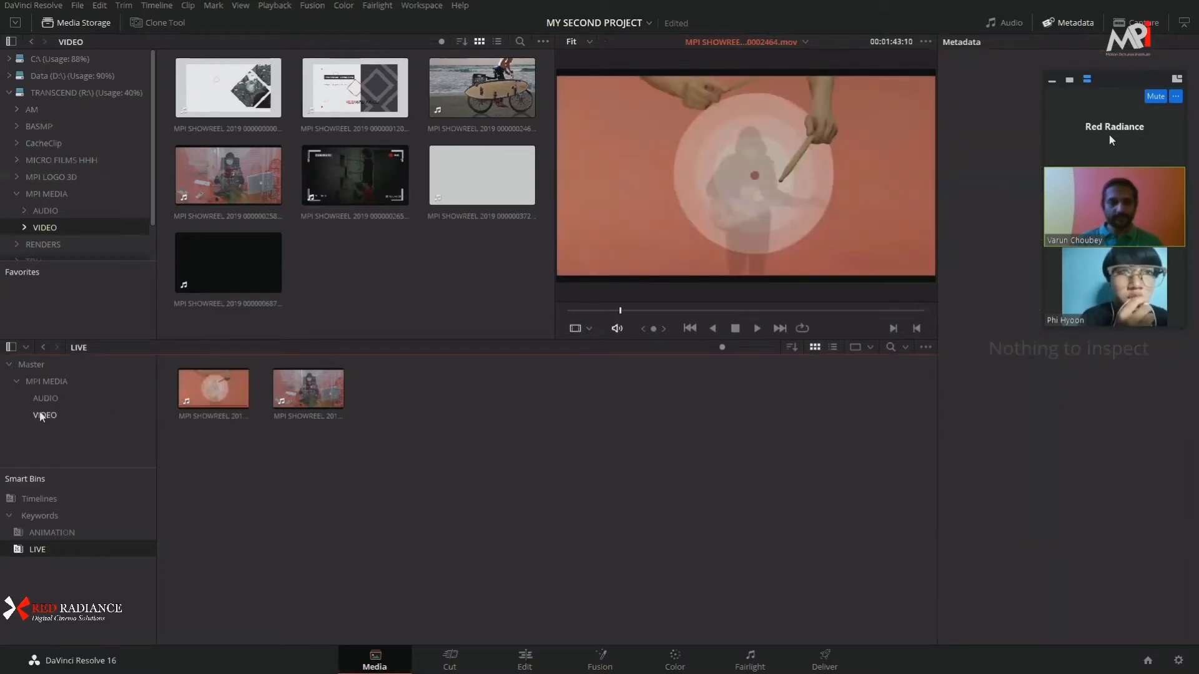
pyautogui.click(41, 415)
pyautogui.click(213, 394)
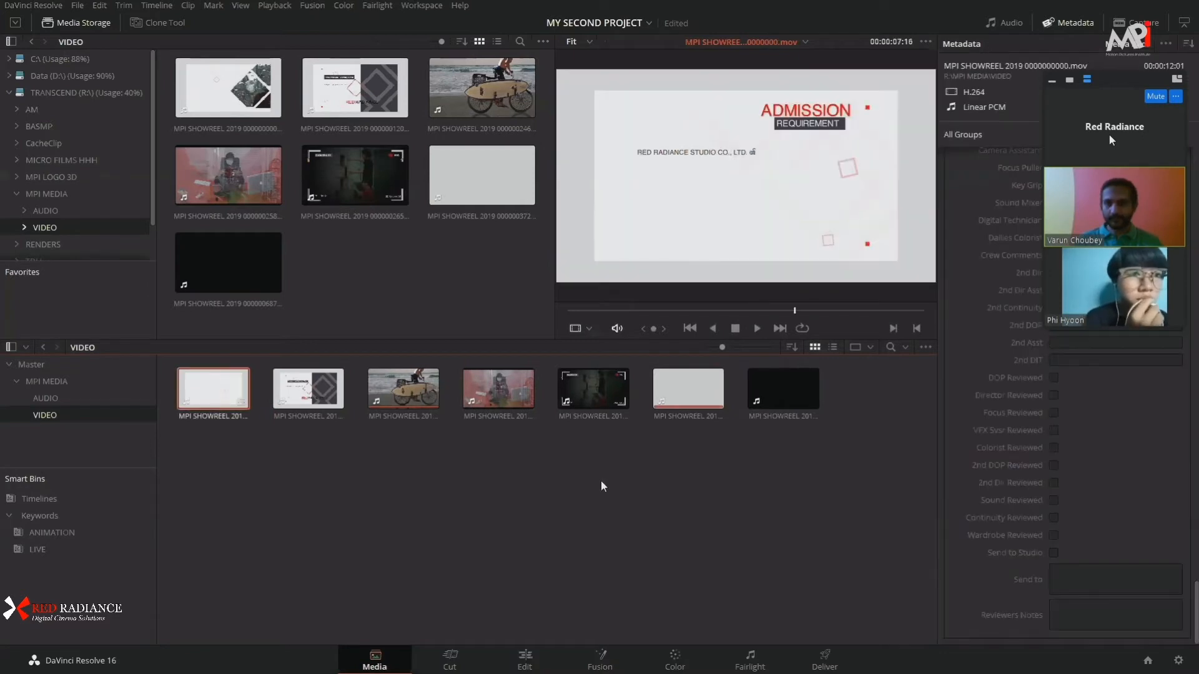
pyautogui.click(1053, 395)
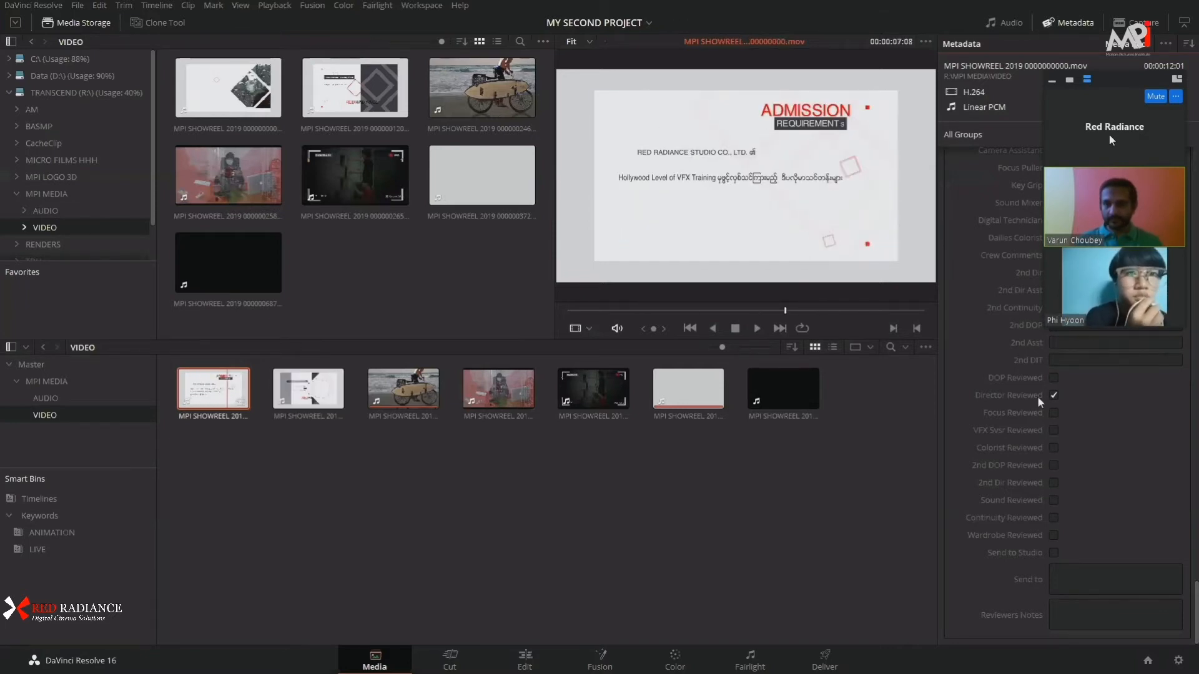
# Step: Mark the clips MPI SHOWREEL 2019 0000002464.mov and MPI SHOWREEL 2019 0000002650.mov as Director Reviewed
pyautogui.click(427, 399)
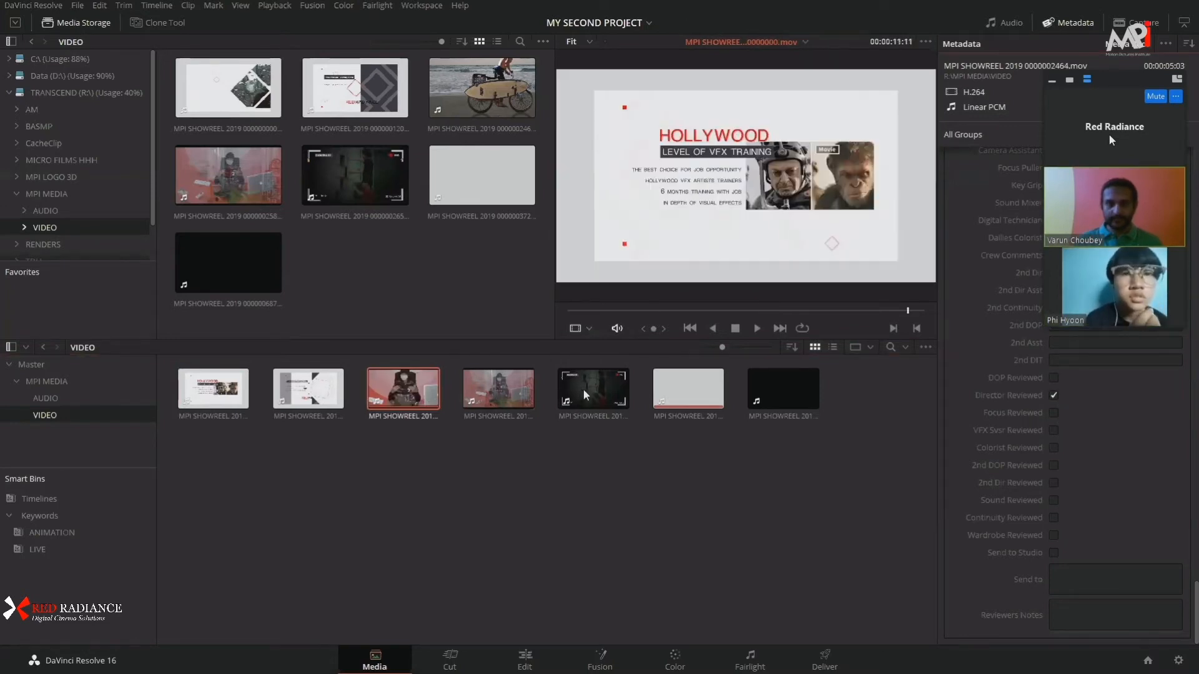
pyautogui.click(590, 388)
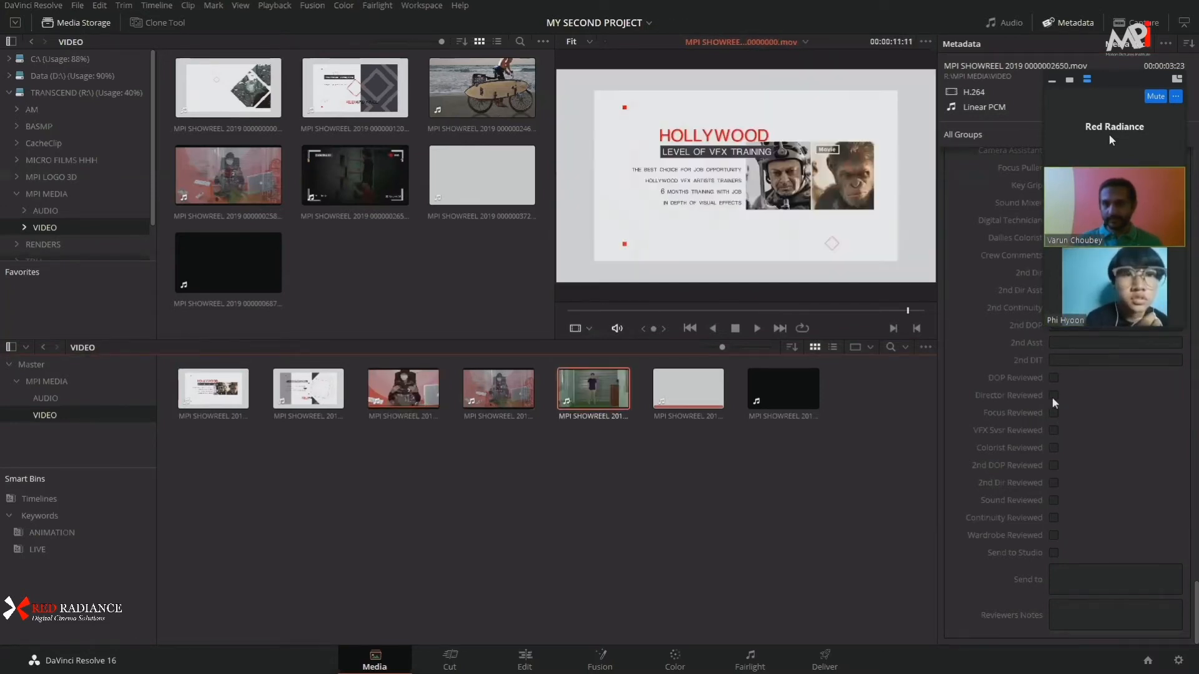
pyautogui.click(1053, 395)
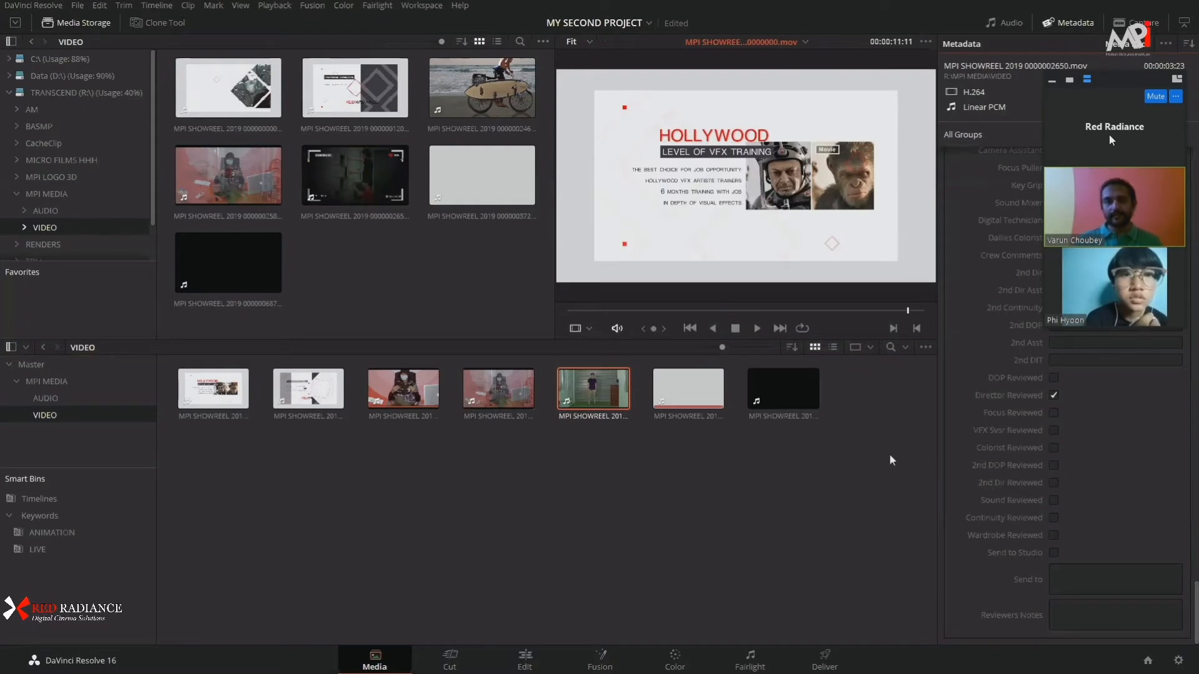
# Step: Examine the metadata fields of MPI SHOWREEL 2019 0000002650.mov, from the description and shot details down to the reviewer notes
pyautogui.scroll(15, 1069, 335)
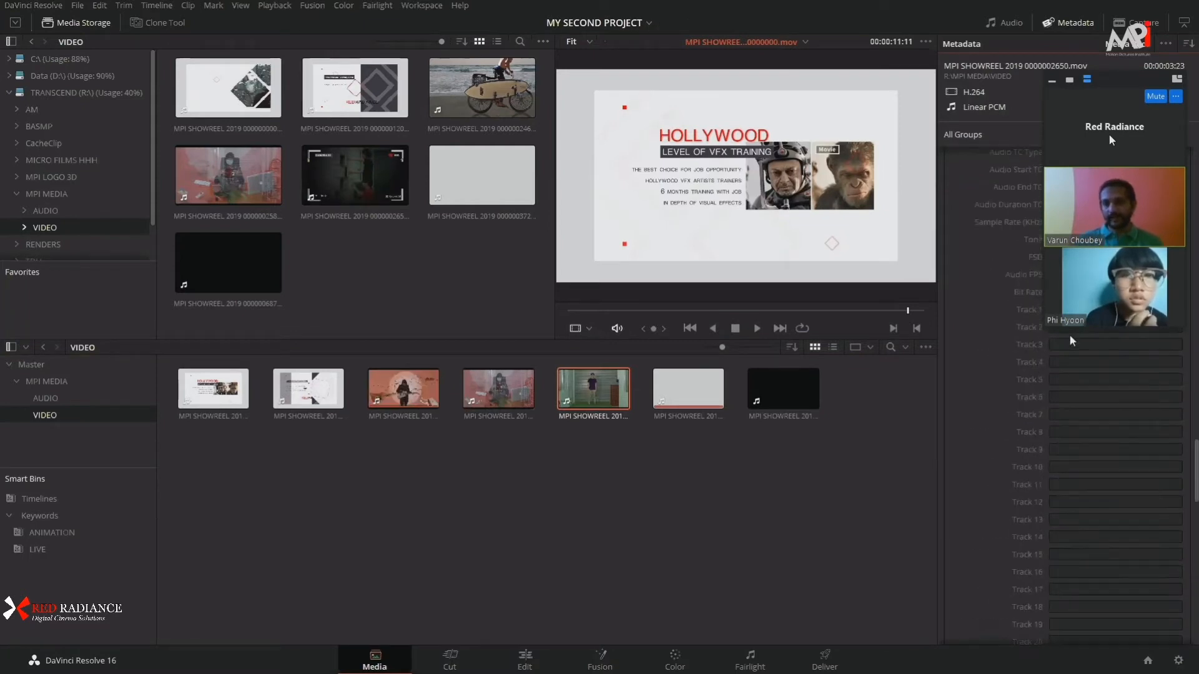
pyautogui.scroll(5, 1069, 334)
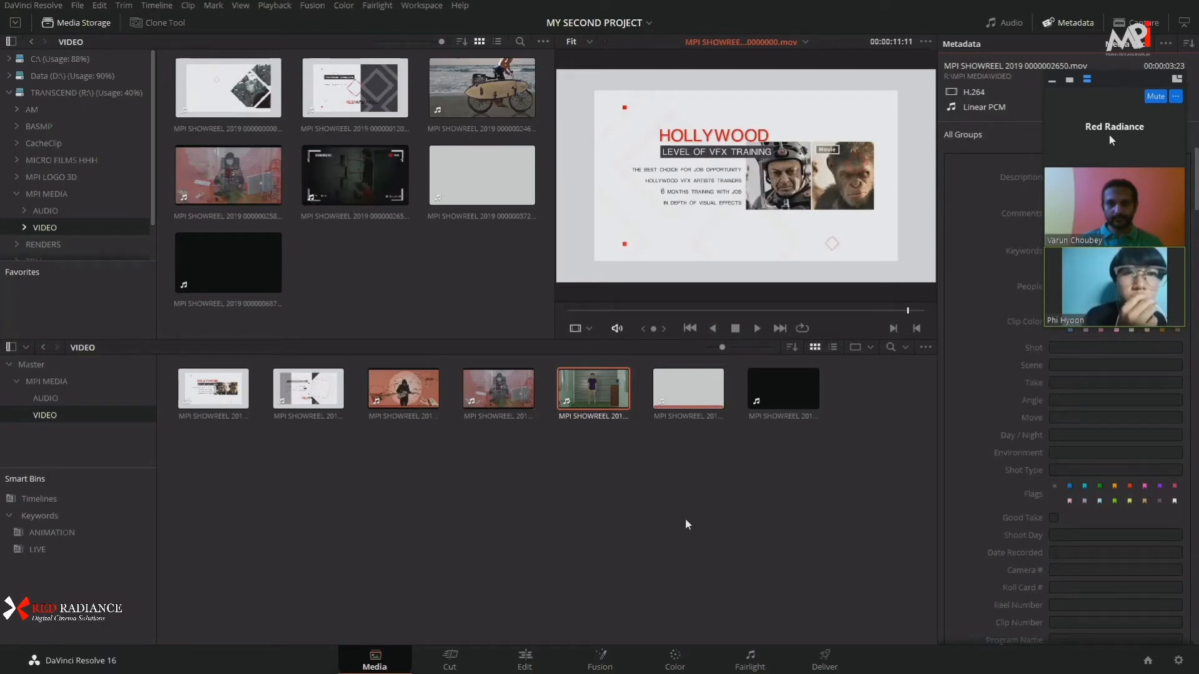
pyautogui.scroll(-2, 1061, 399)
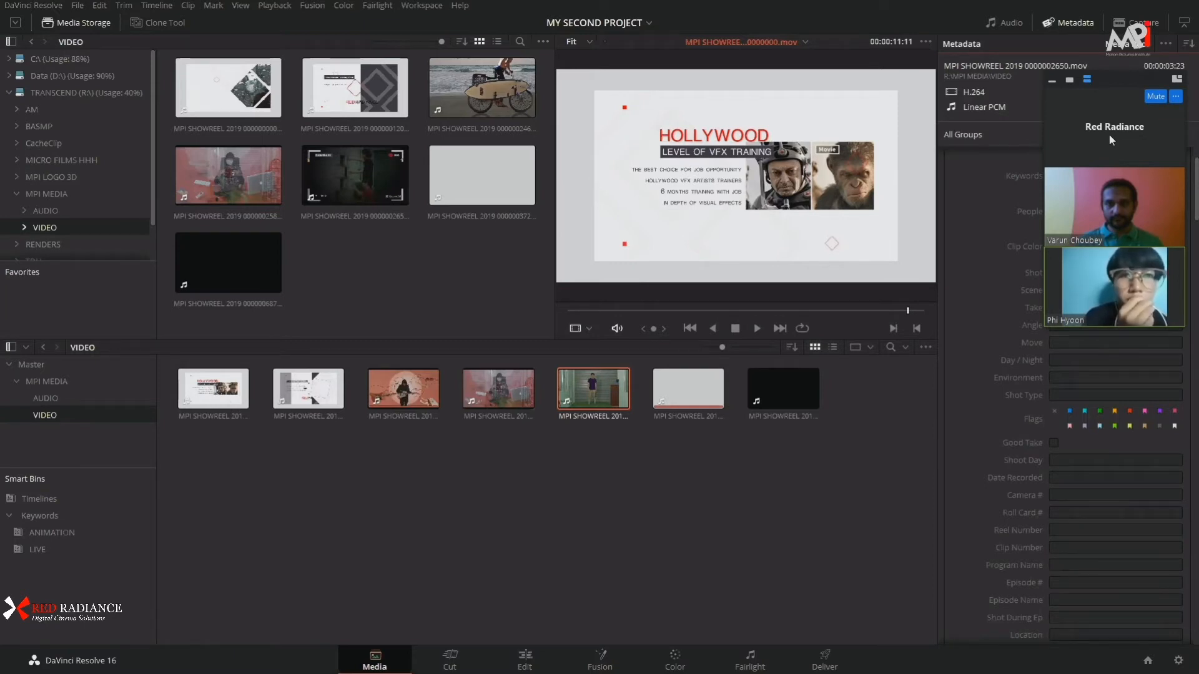
pyautogui.scroll(-3, 1077, 384)
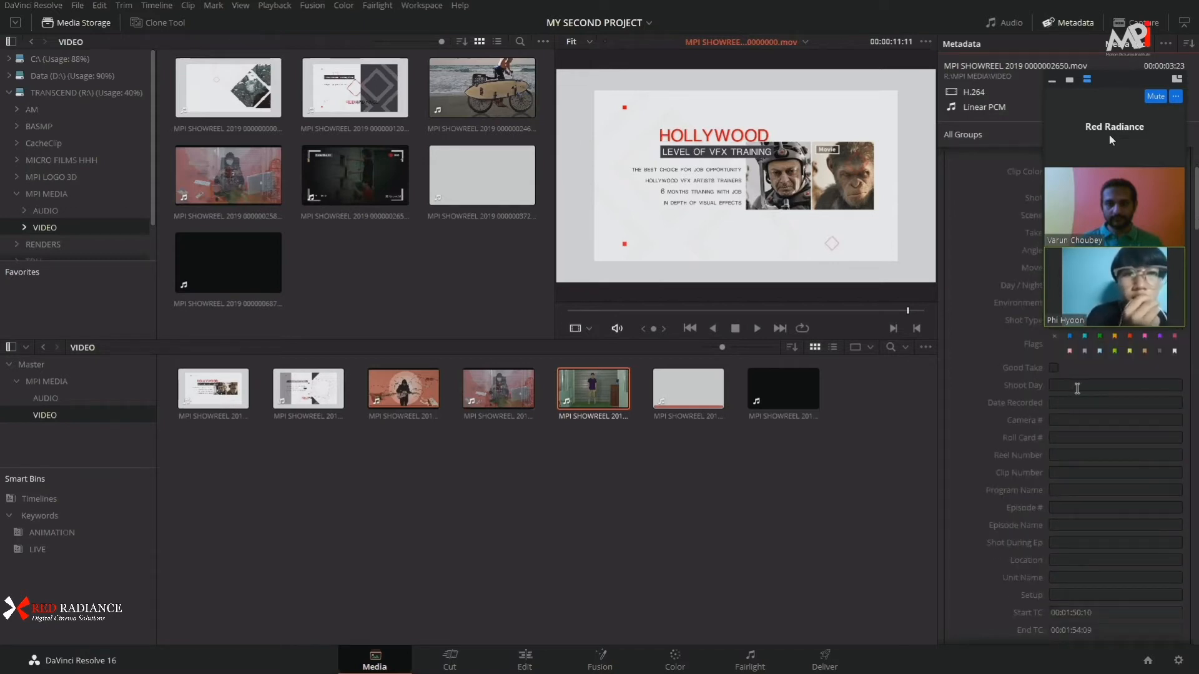
pyautogui.click(1077, 386)
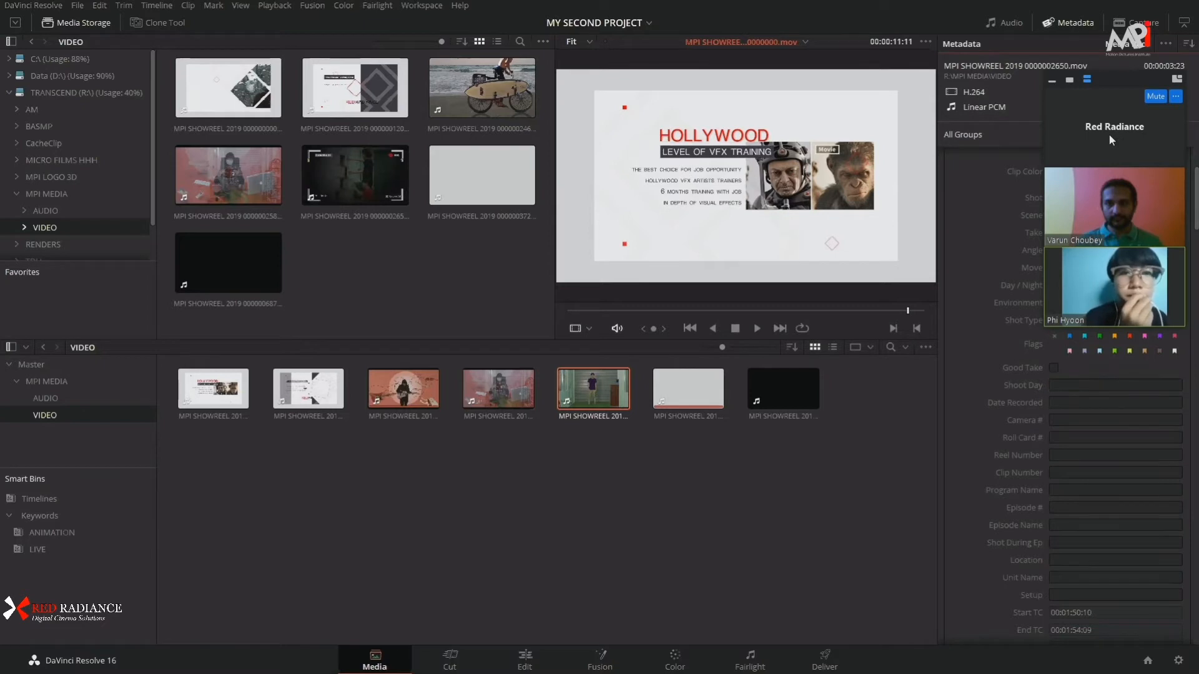
pyautogui.scroll(-10, 1074, 462)
pyautogui.scroll(-5, 1100, 488)
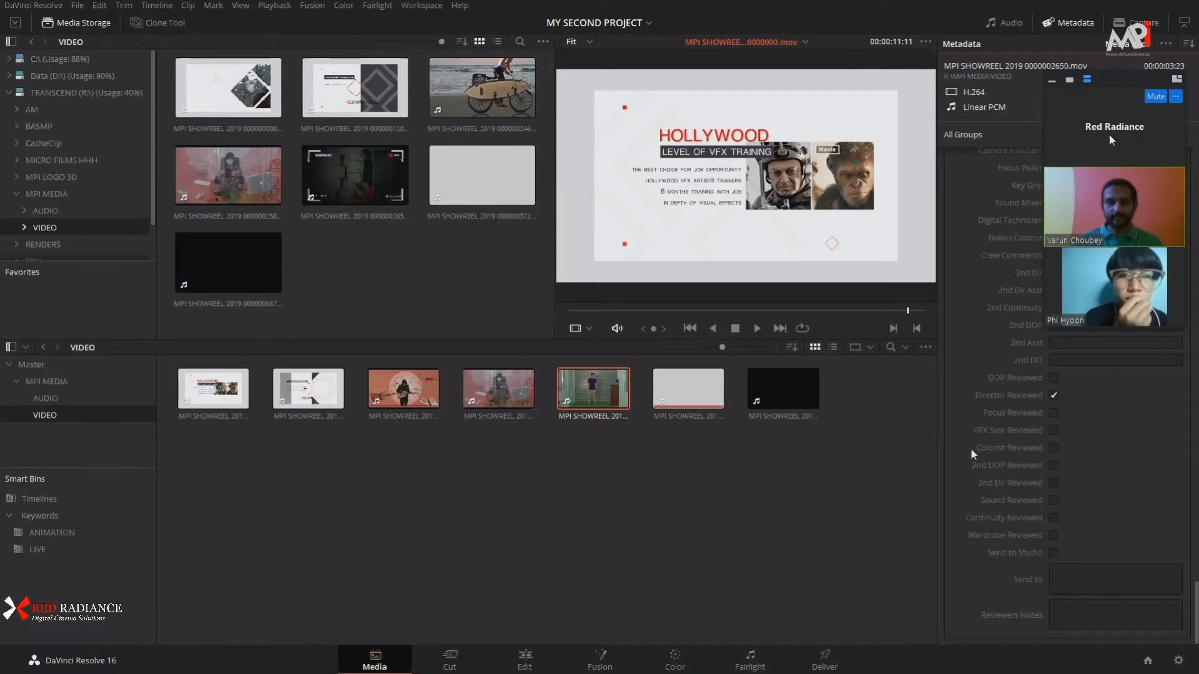
# Step: Check the clips in the LIVE smart bin and the review metadata of the third clip in the VIDEO bin
pyautogui.click(459, 414)
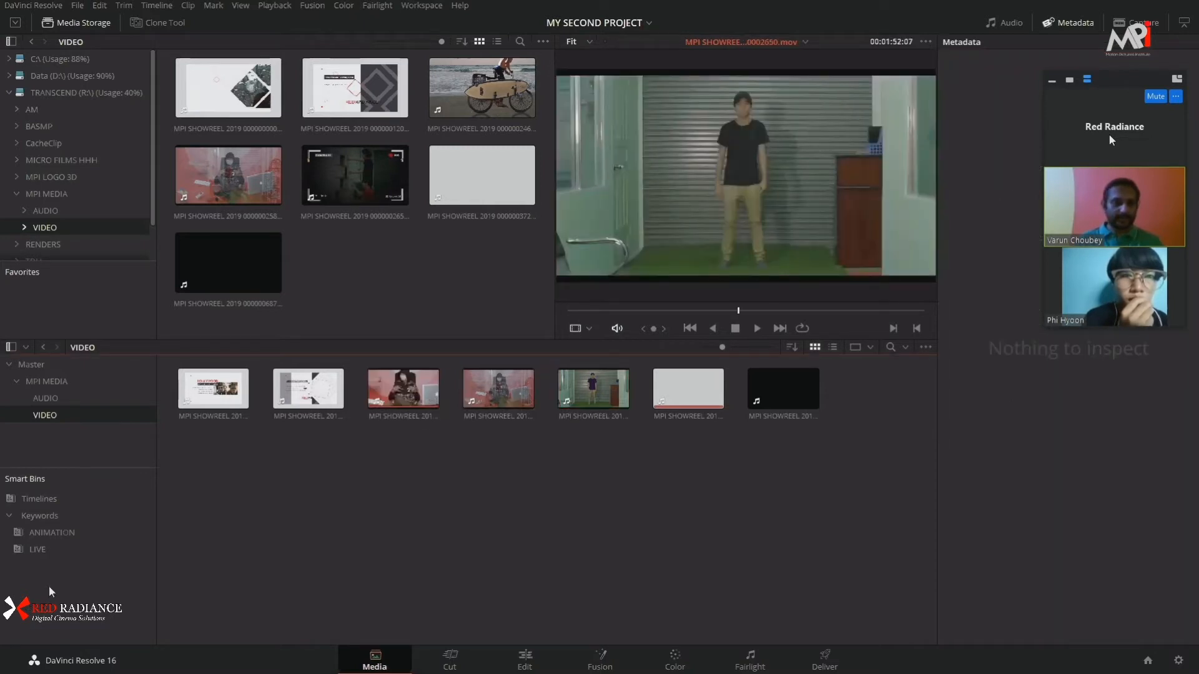
pyautogui.click(38, 548)
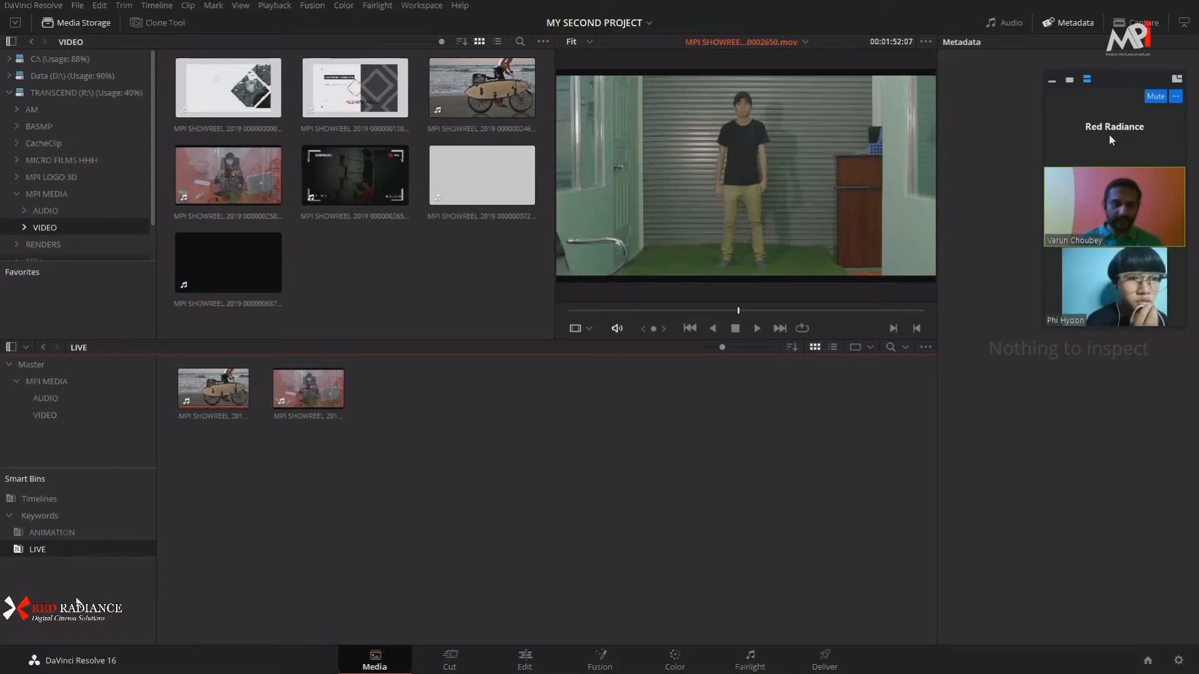
pyautogui.click(57, 581)
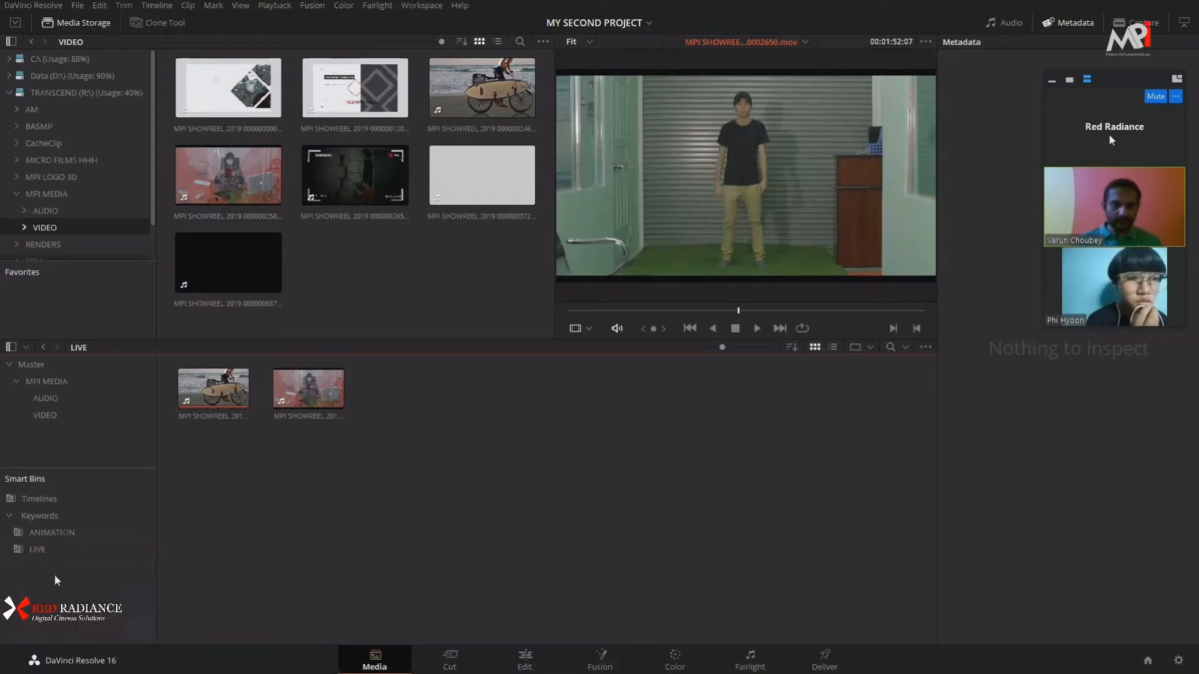
pyautogui.rightClick(69, 599)
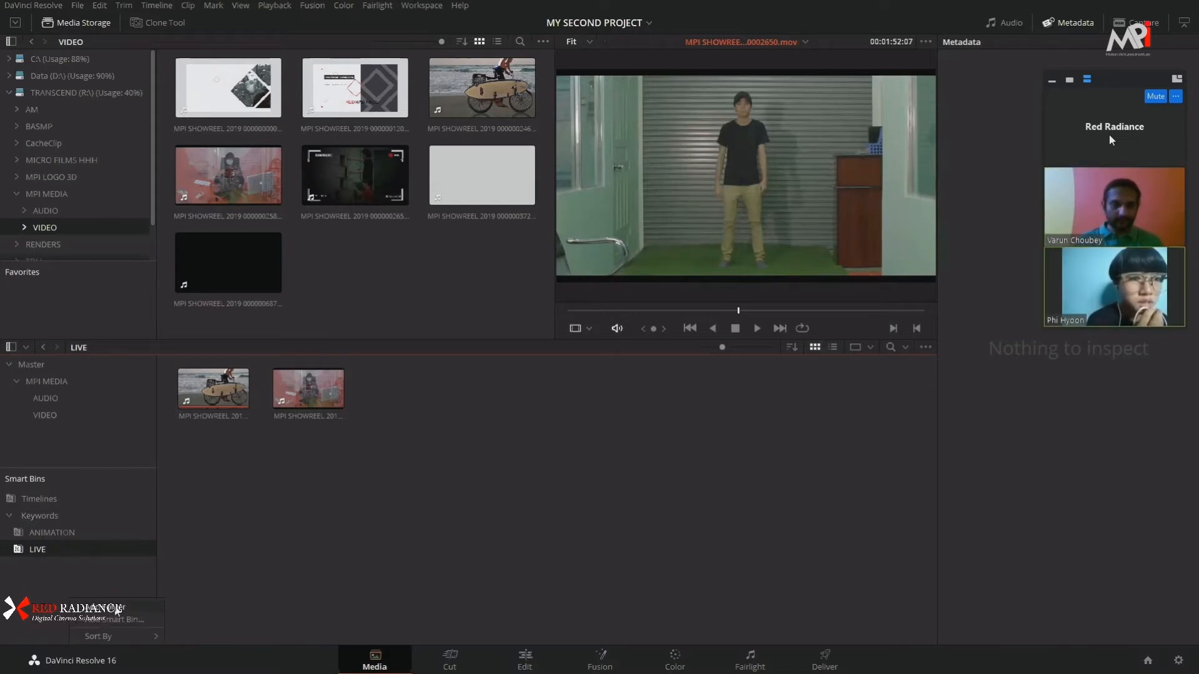
pyautogui.click(345, 538)
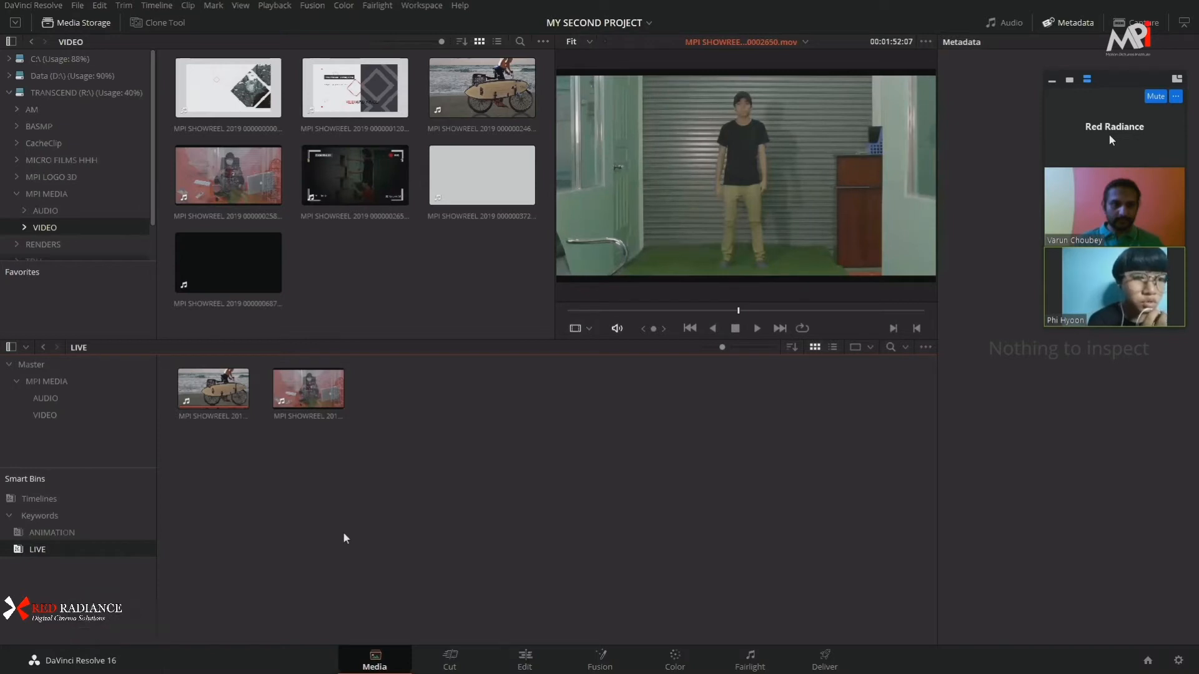
pyautogui.click(44, 415)
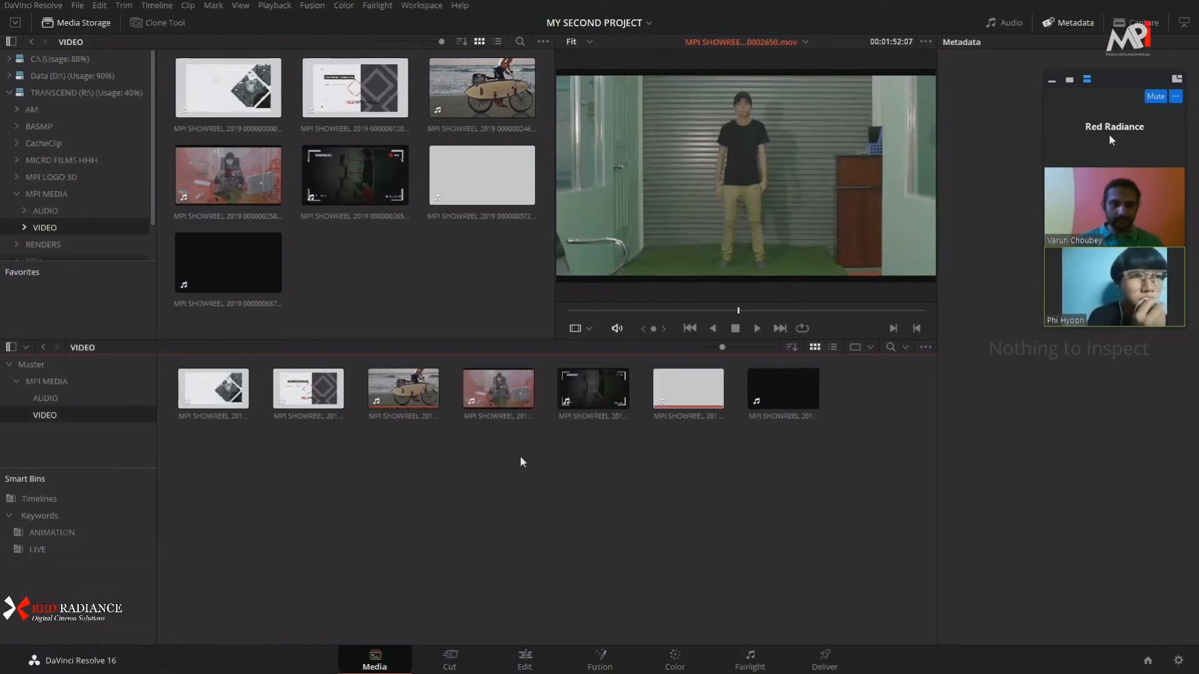
pyautogui.click(389, 396)
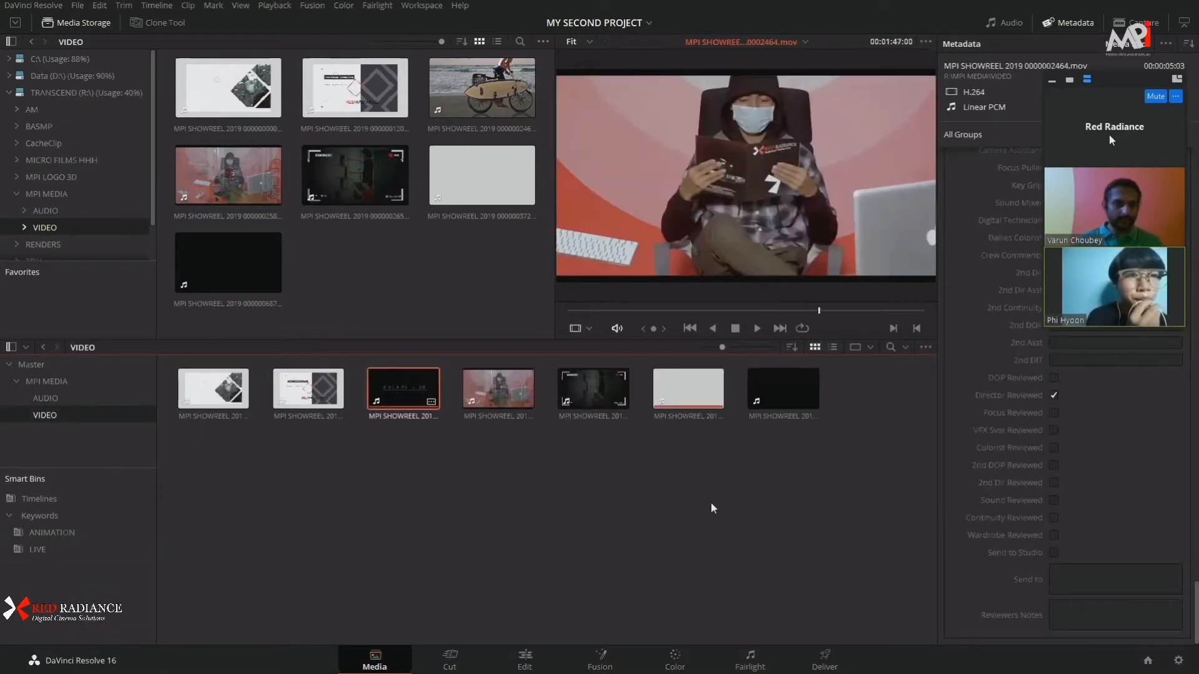
# Step: Start a new smart bin outside the Keywords group and name it dir
pyautogui.rightClick(133, 621)
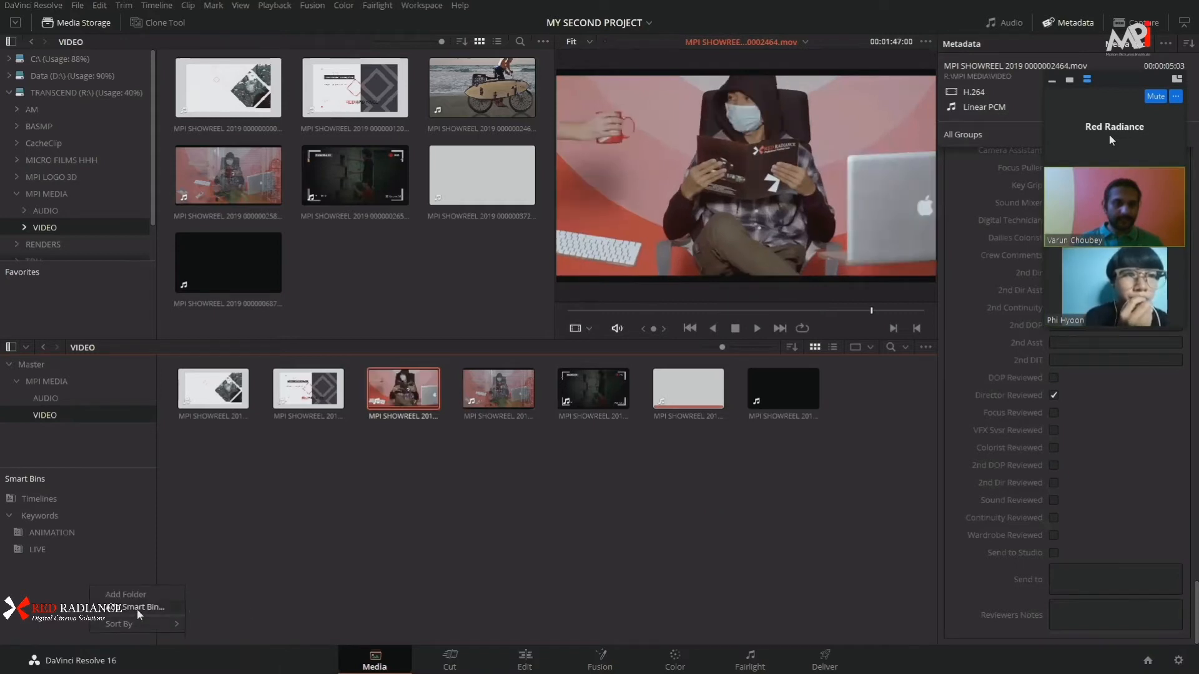
pyautogui.click(139, 609)
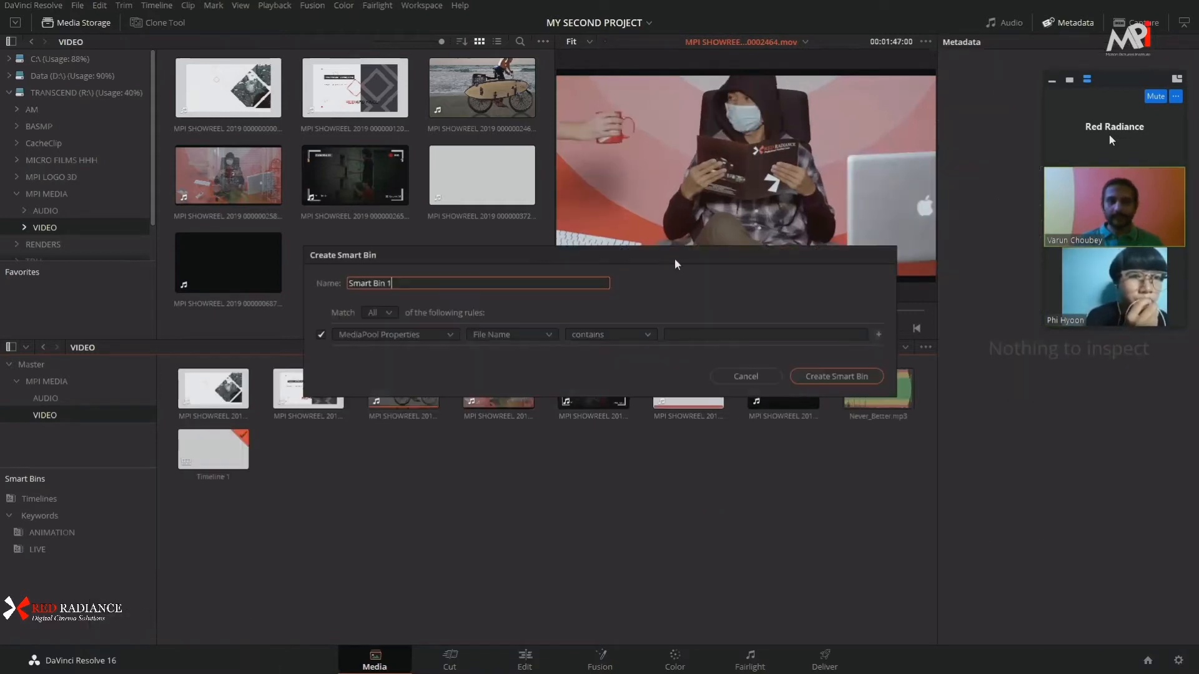
pyautogui.moveTo(675, 262); pyautogui.dragTo(465, 318)
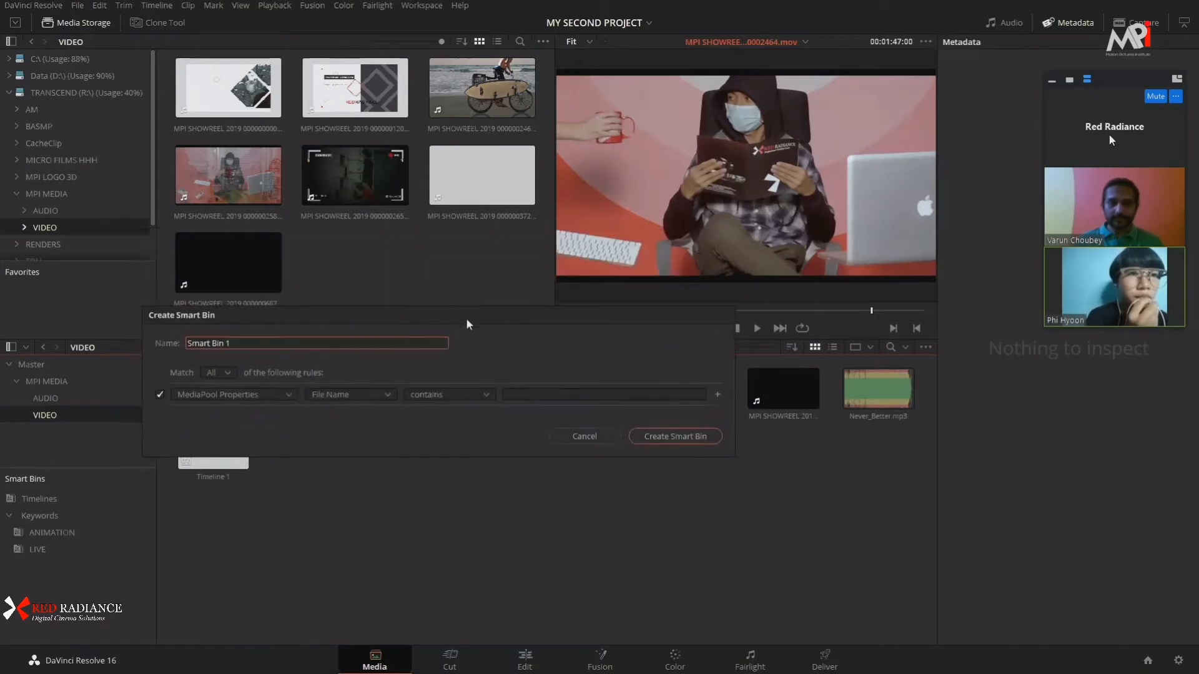
pyautogui.moveTo(270, 343); pyautogui.dragTo(138, 344)
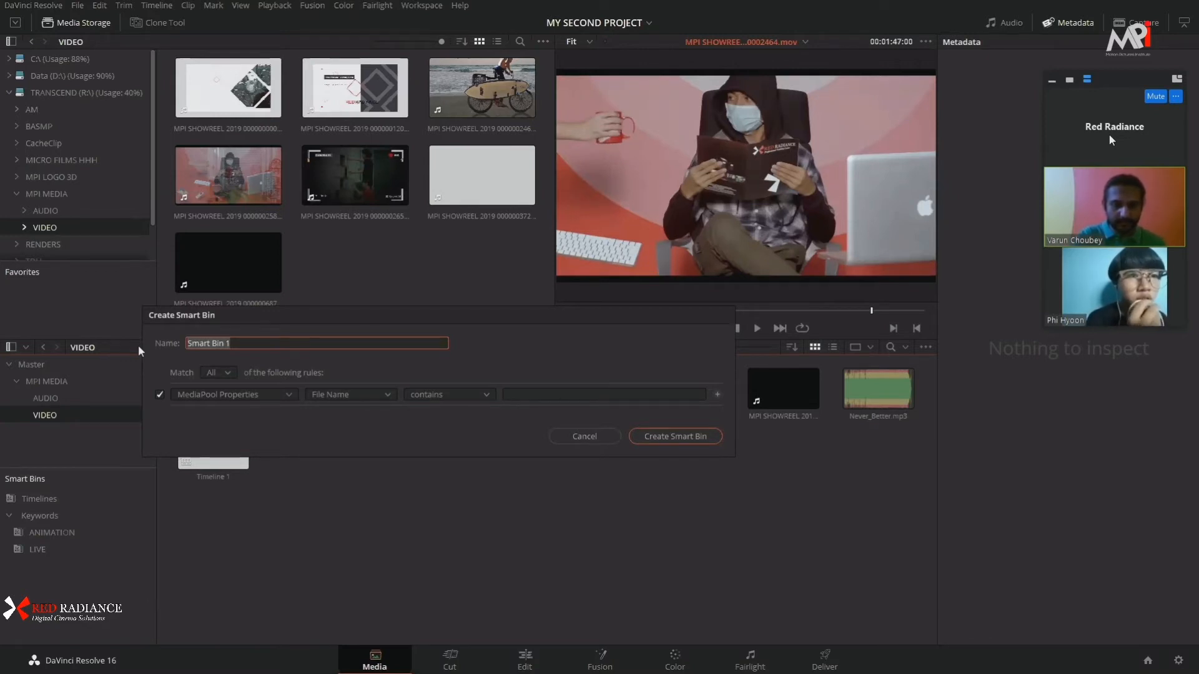
pyautogui.write('dir')
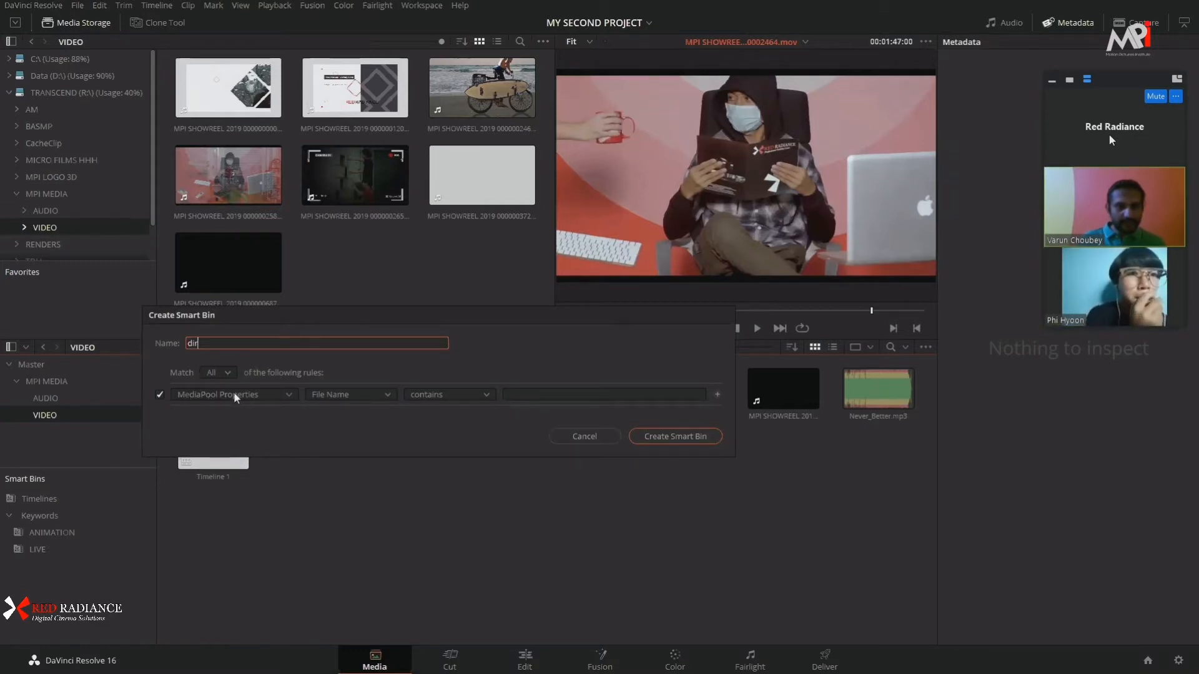
# Step: Set the smart bin's rule to the Metadata - Reviewed By category with the Director Reviewed field
pyautogui.moveTo(312, 325); pyautogui.dragTo(310, 244)
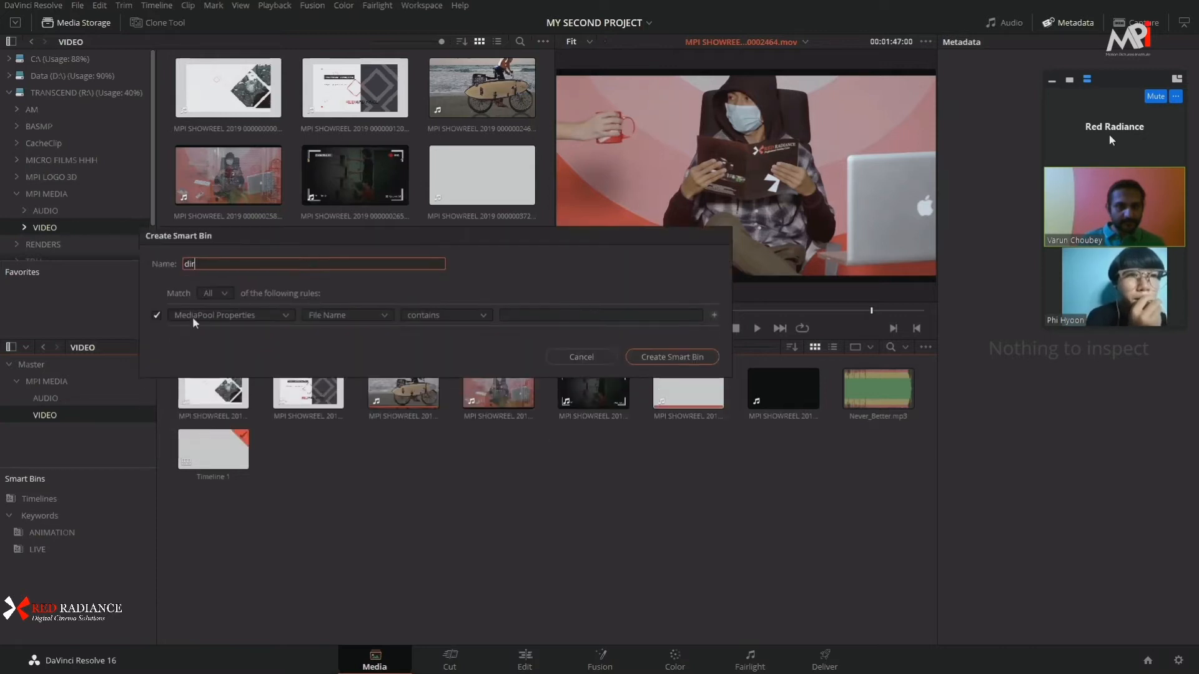
pyautogui.click(246, 314)
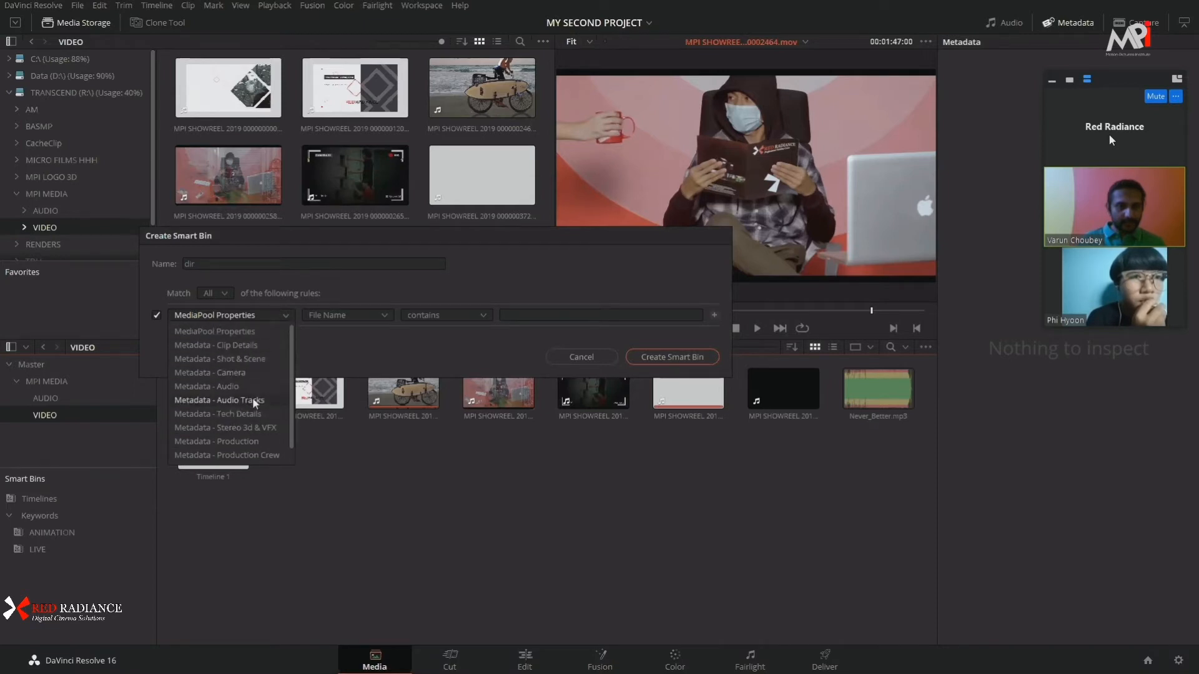
pyautogui.scroll(-1, 239, 454)
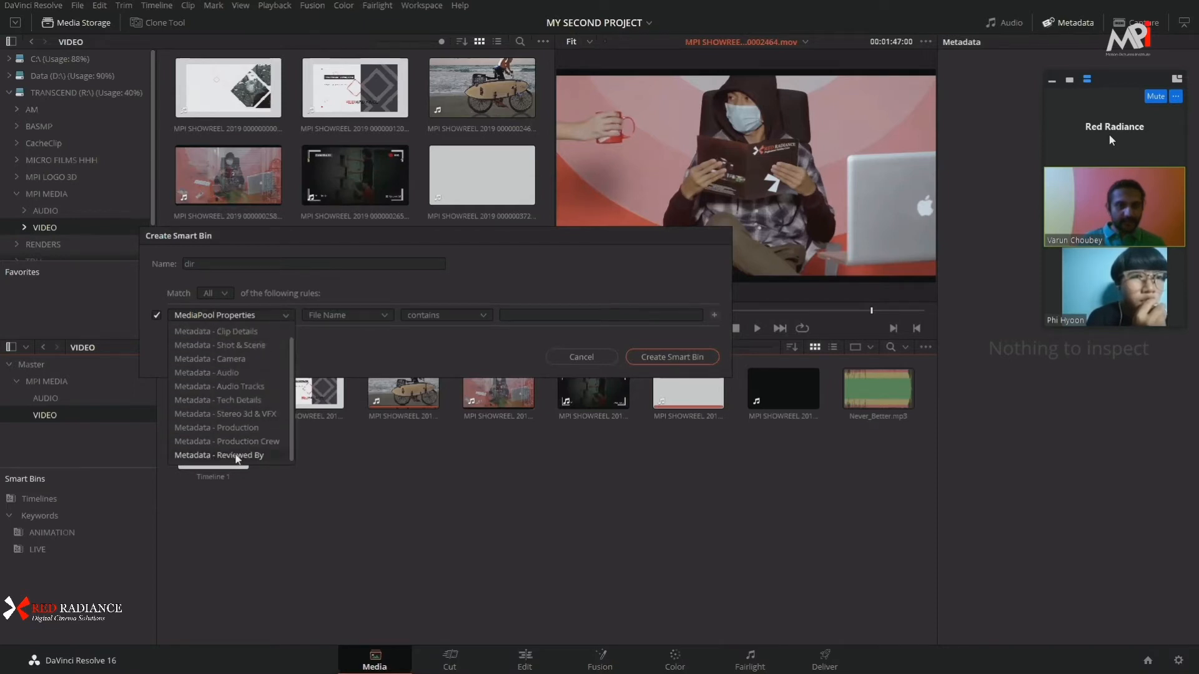
pyautogui.click(238, 456)
pyautogui.click(375, 319)
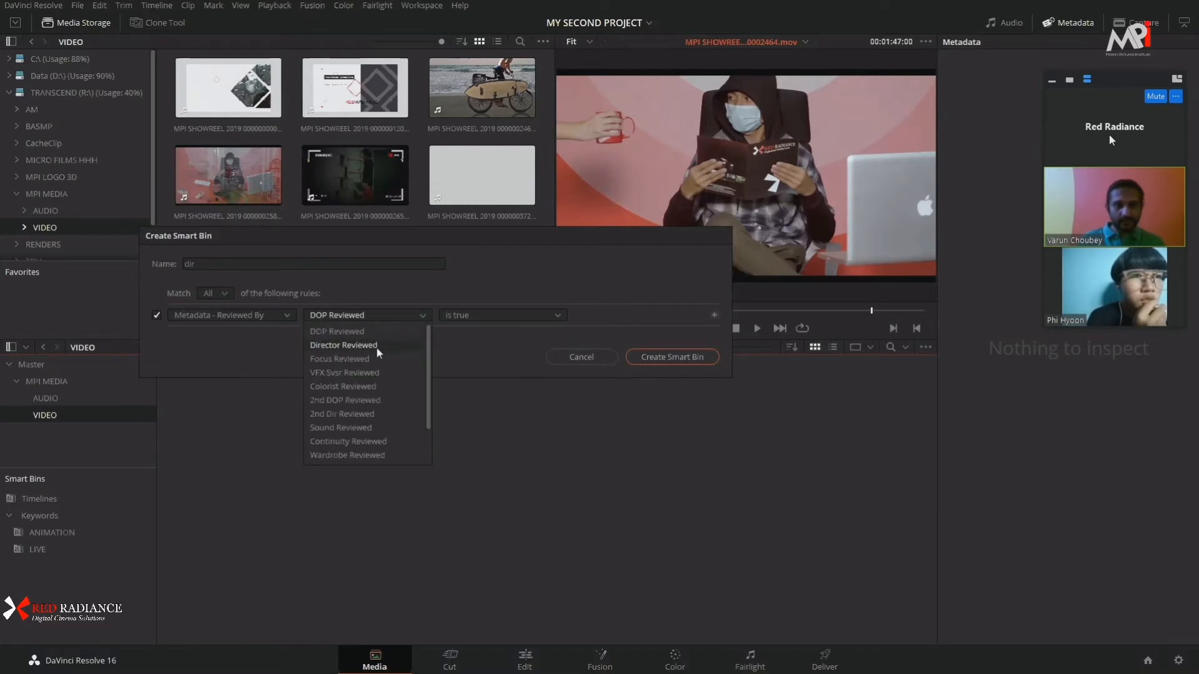
pyautogui.click(380, 345)
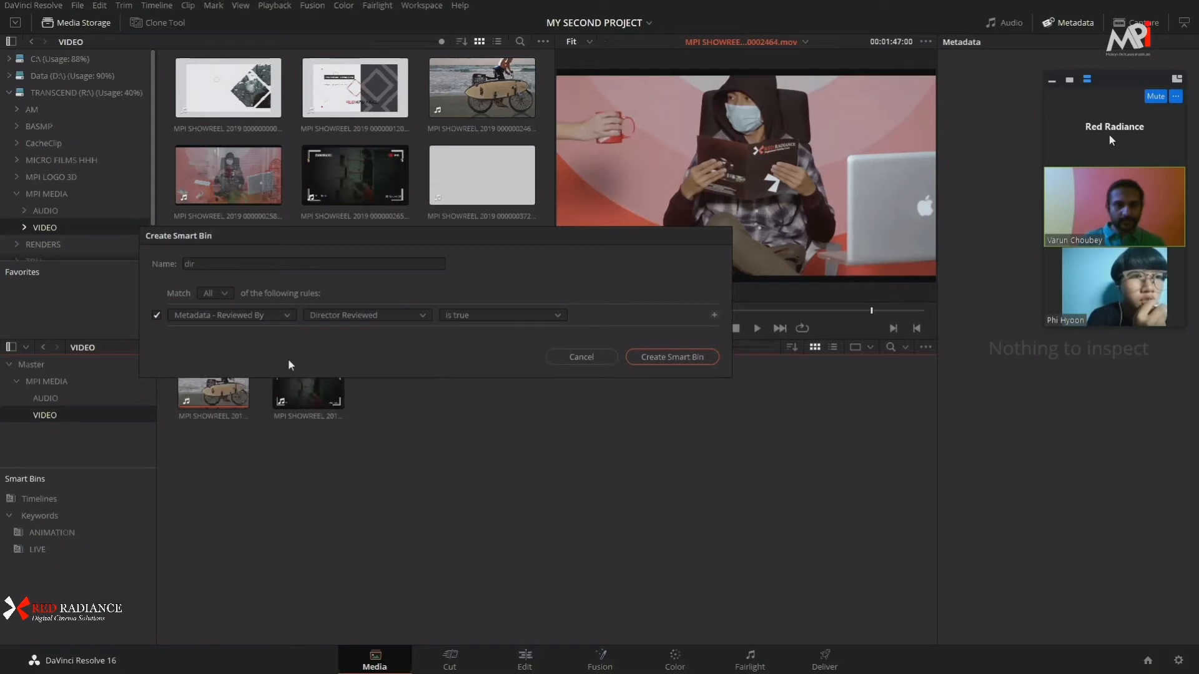
# Step: Preview the Director Reviewed rule with the condition is false, and restore the condition is true
pyautogui.moveTo(407, 237); pyautogui.dragTo(490, 158)
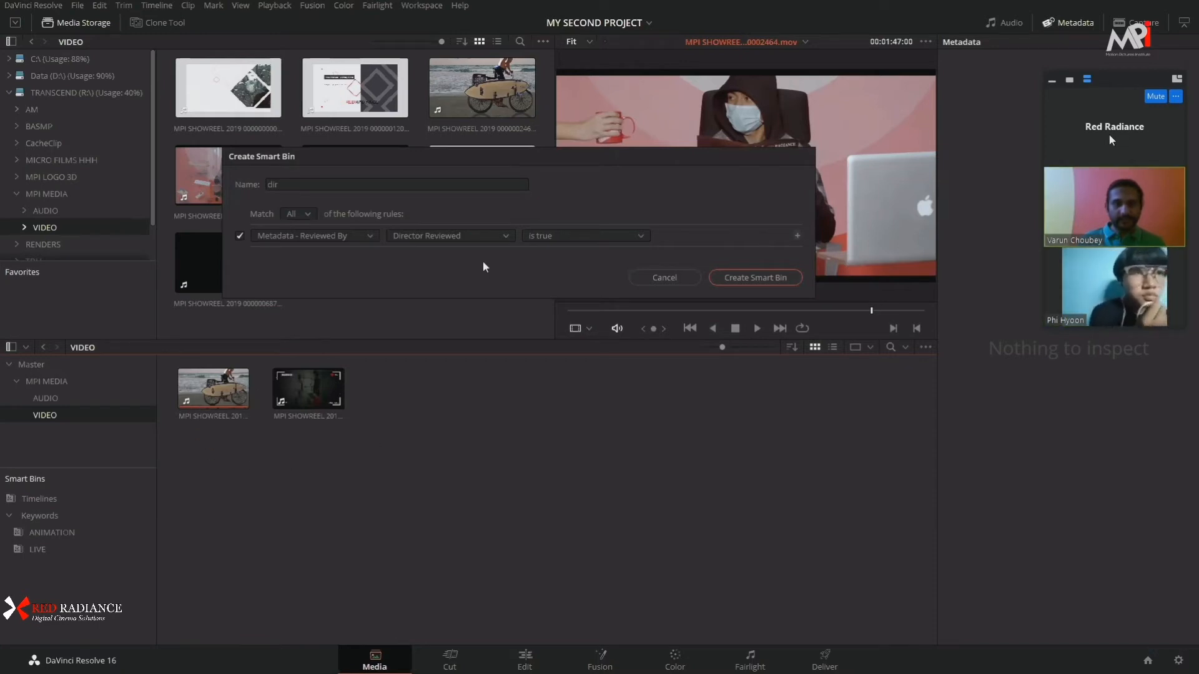
pyautogui.click(579, 237)
pyautogui.click(583, 264)
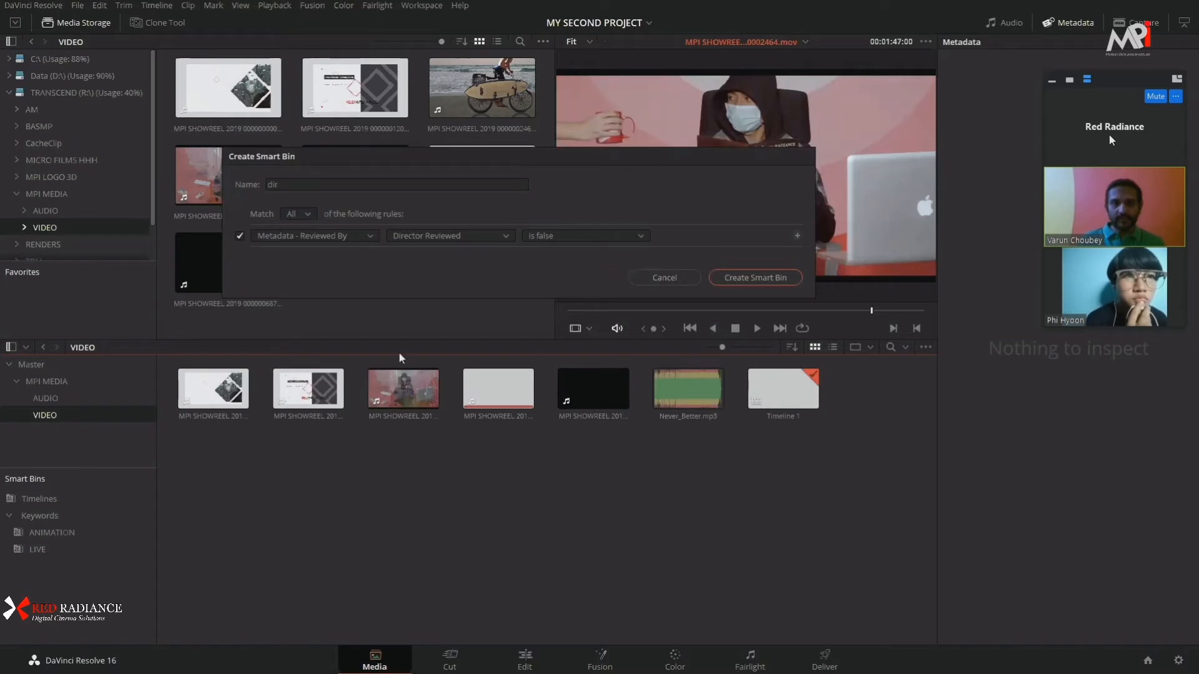
pyautogui.click(580, 237)
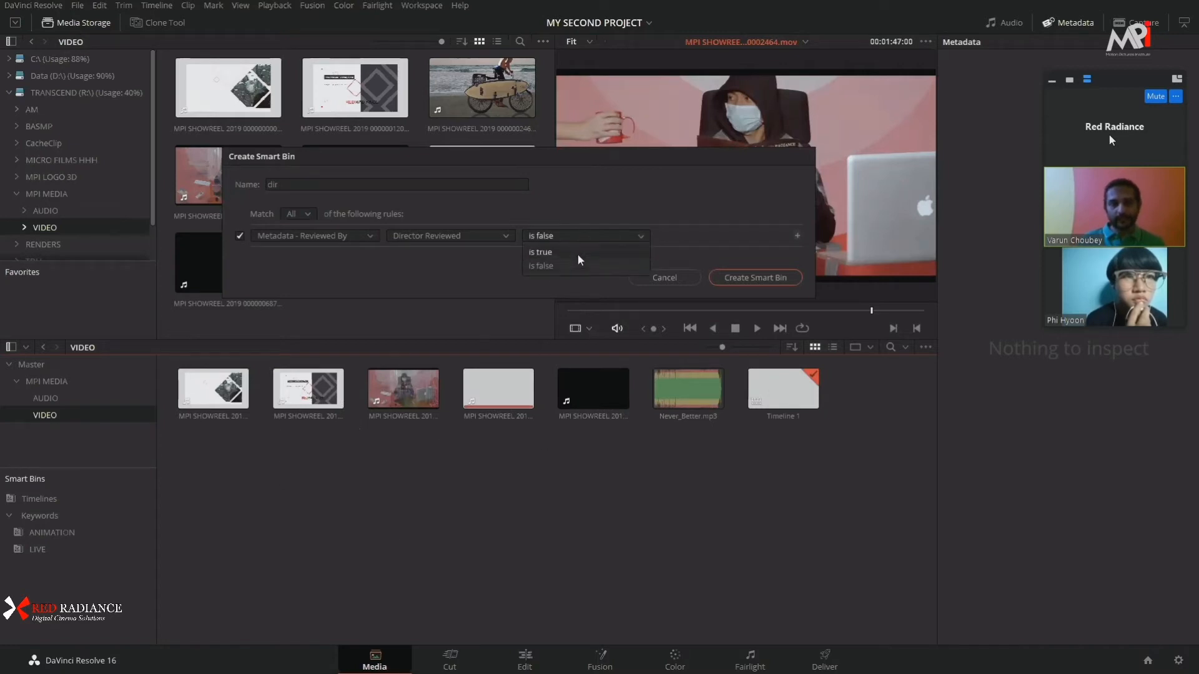
pyautogui.click(578, 252)
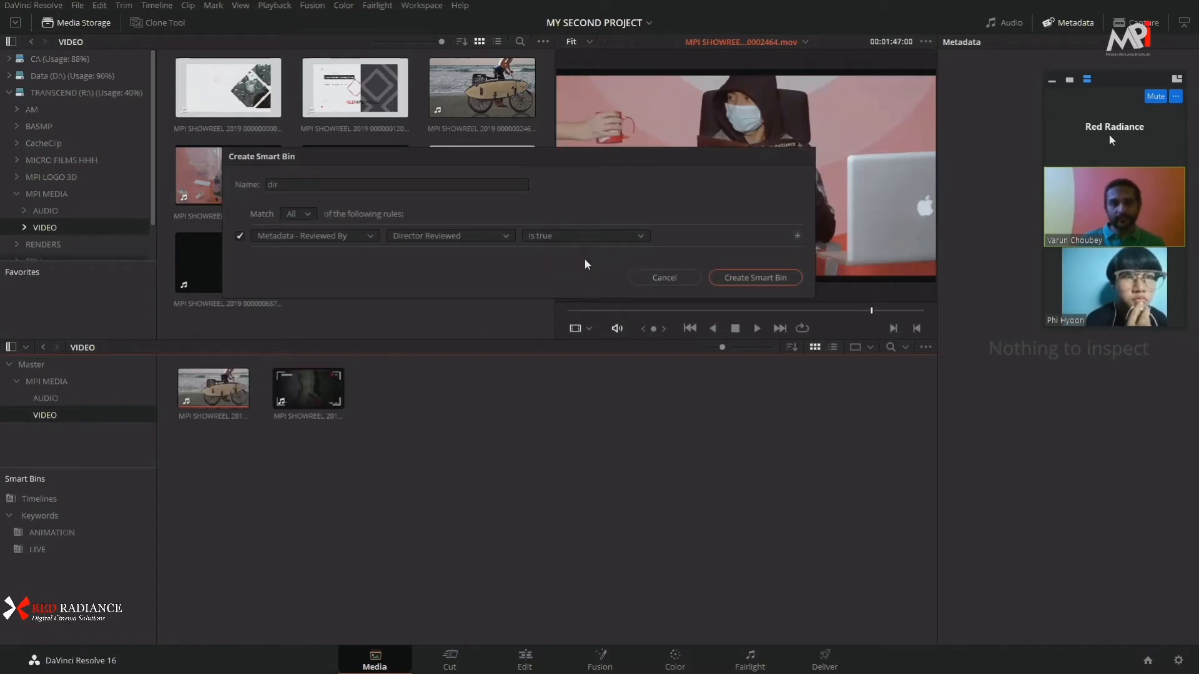
# Step: Create the dir smart bin and select both of its clips
pyautogui.click(756, 281)
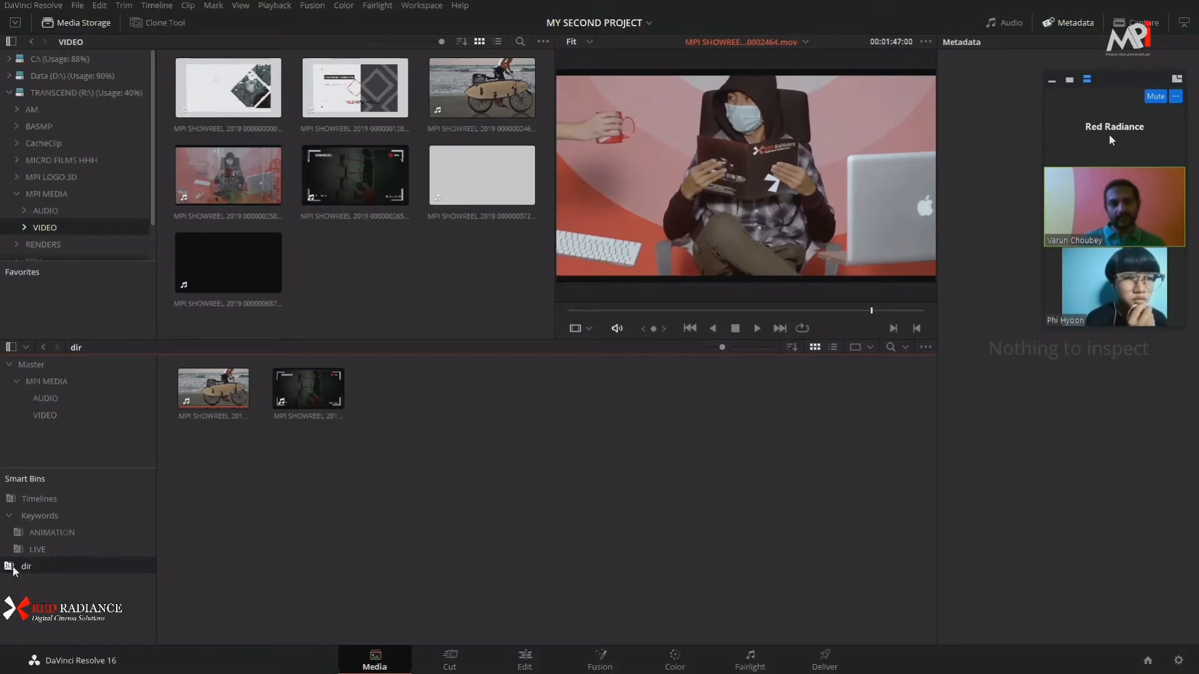
pyautogui.moveTo(404, 472); pyautogui.dragTo(187, 369)
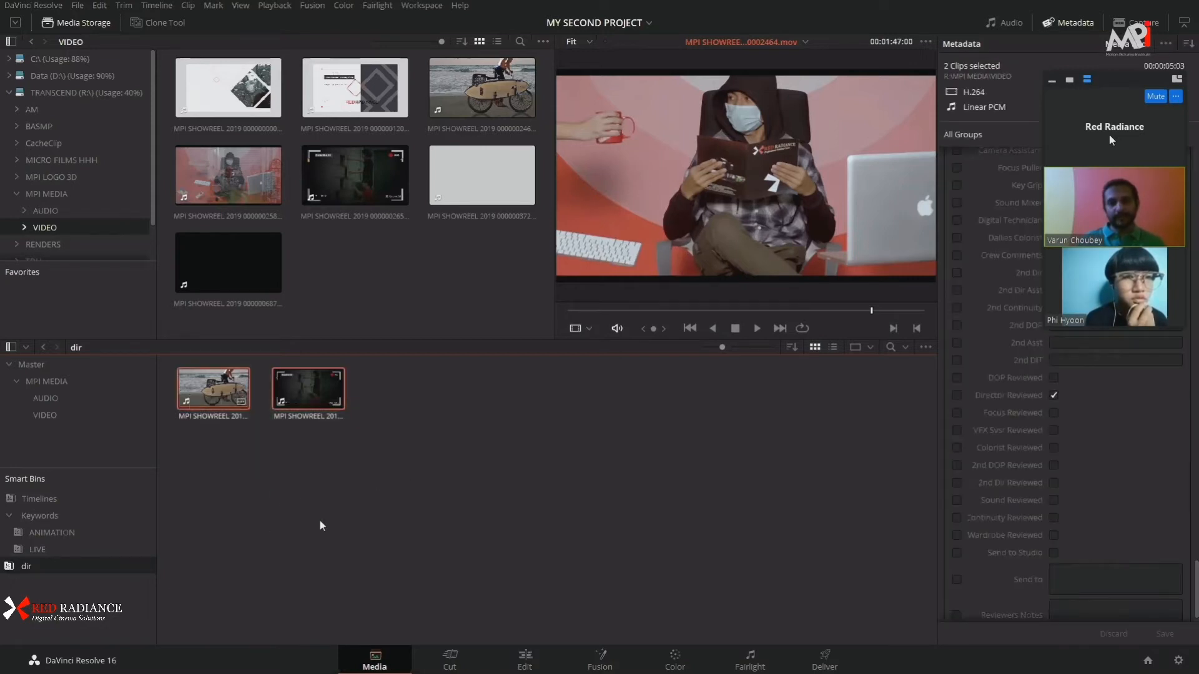
pyautogui.click(379, 530)
pyautogui.moveTo(402, 474); pyautogui.dragTo(188, 410)
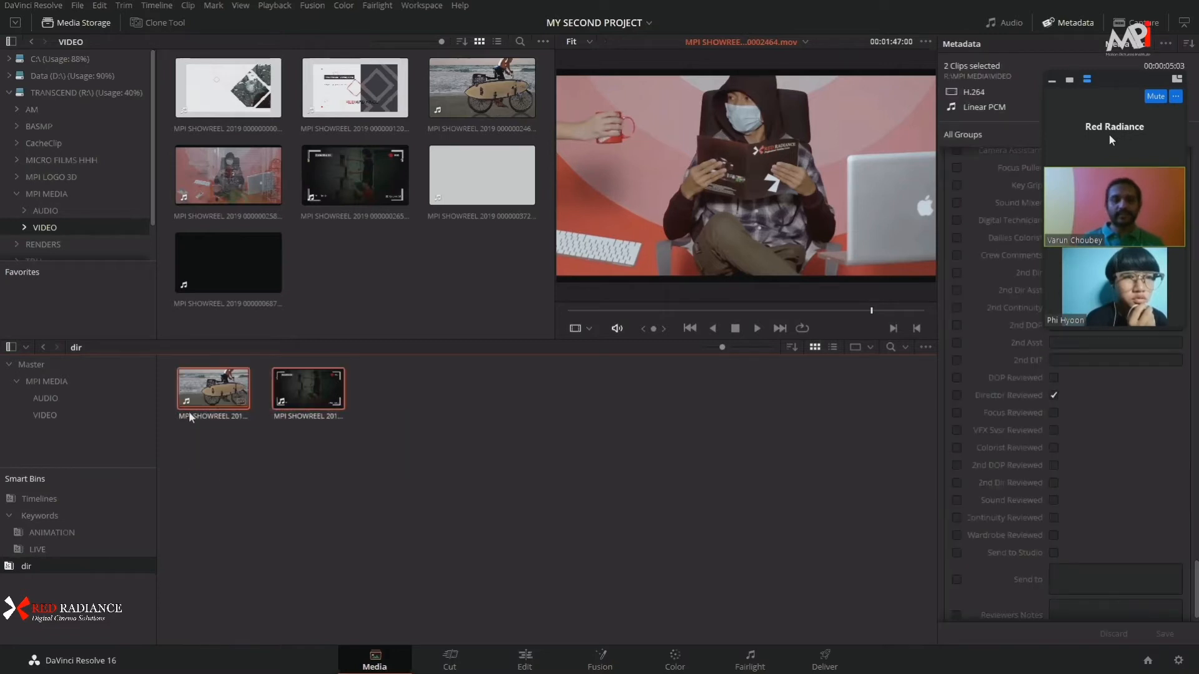
pyautogui.click(285, 487)
pyautogui.moveTo(437, 471); pyautogui.dragTo(264, 413)
pyautogui.click(317, 491)
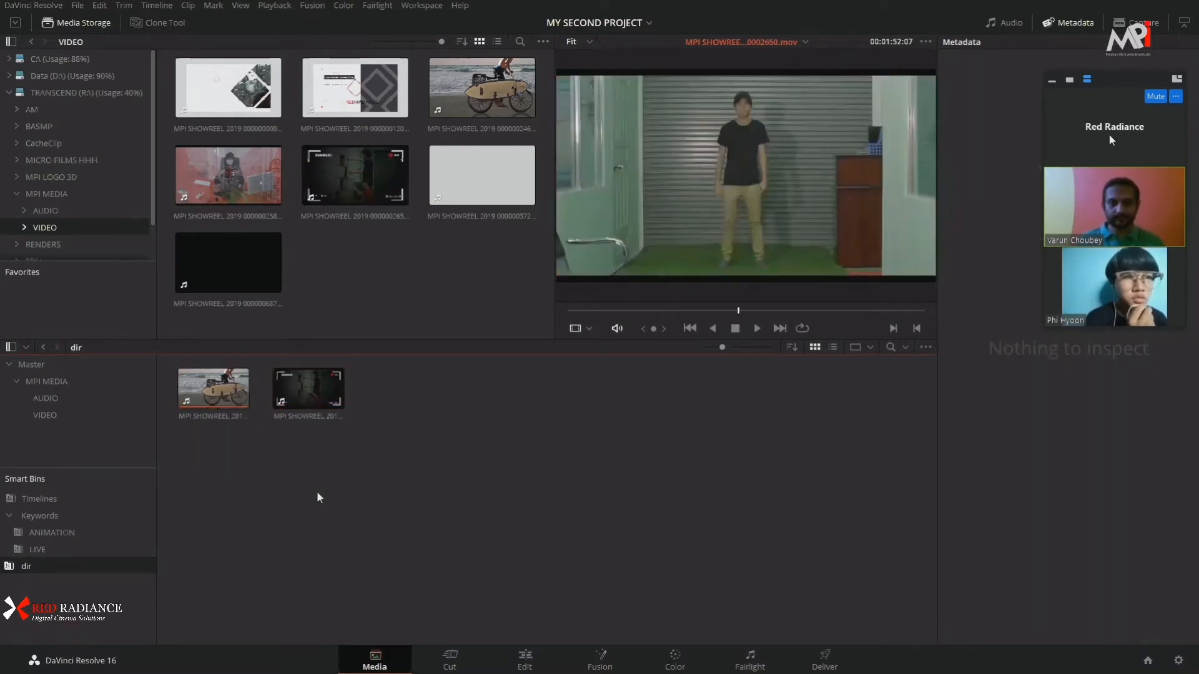
pyautogui.moveTo(408, 459); pyautogui.dragTo(245, 409)
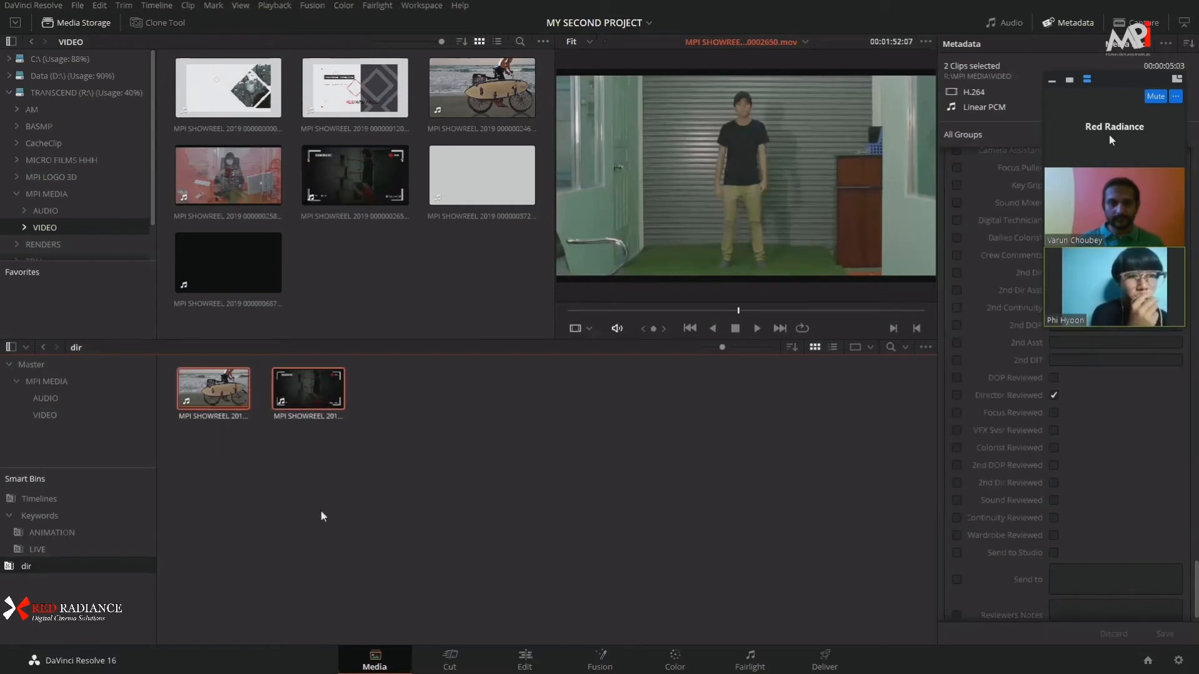
pyautogui.click(312, 516)
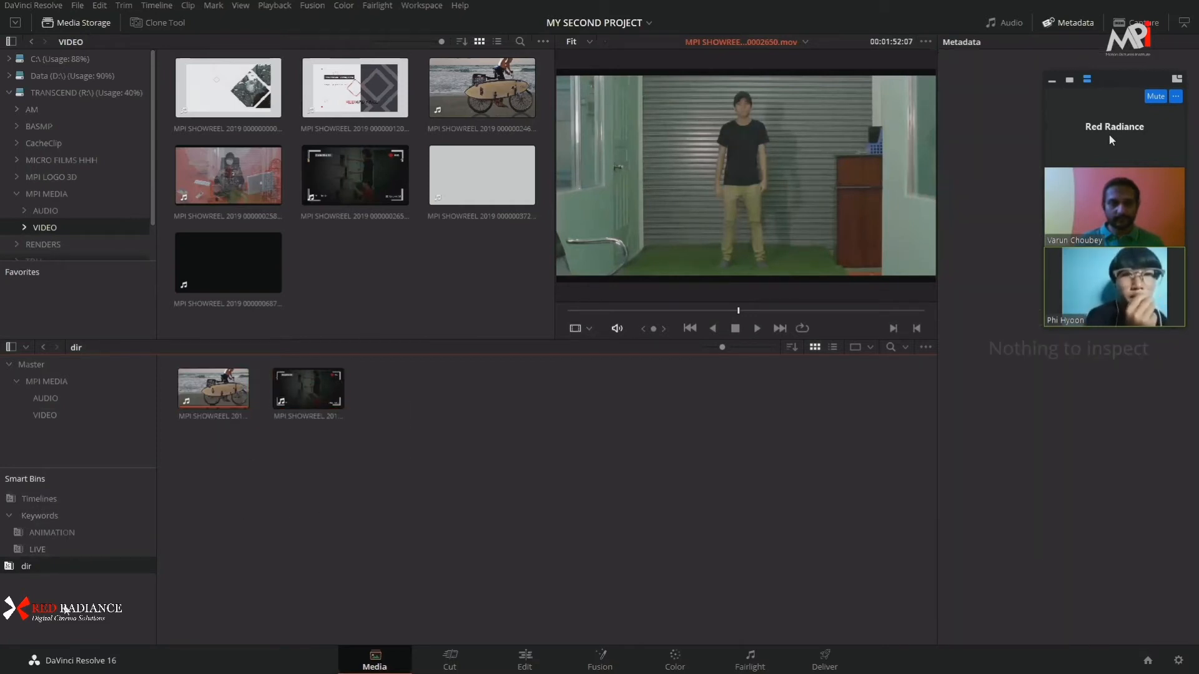
pyautogui.rightClick(70, 598)
pyautogui.click(135, 619)
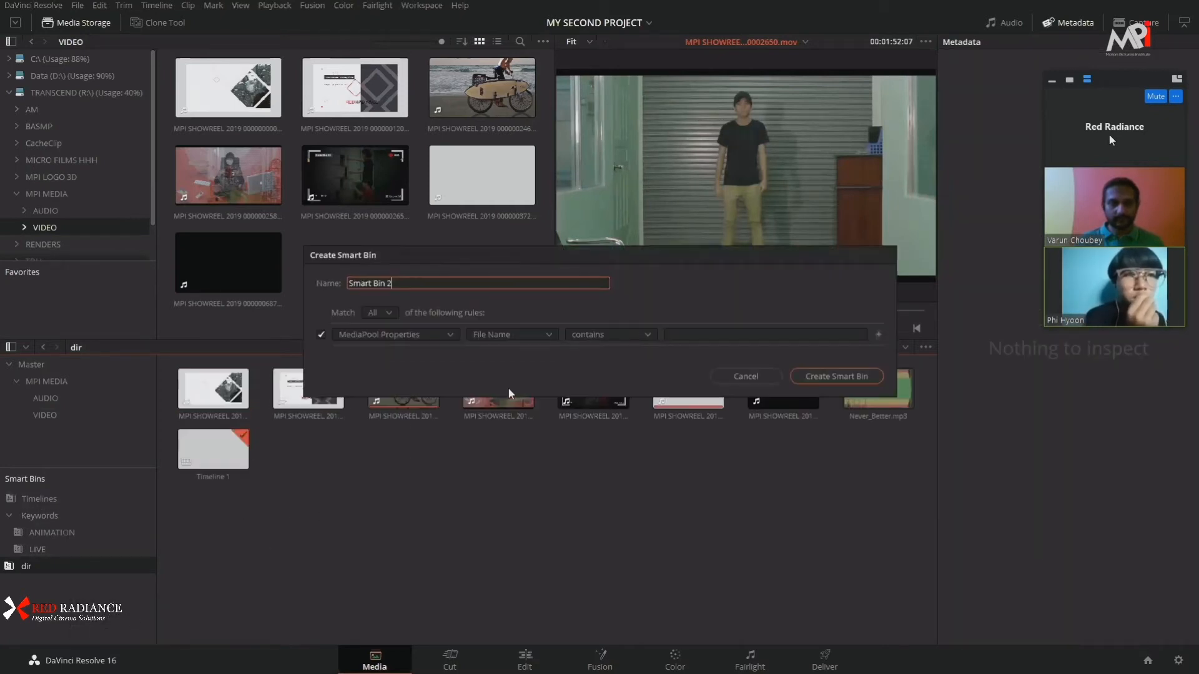
pyautogui.moveTo(485, 257); pyautogui.dragTo(364, 211)
pyautogui.click(321, 287)
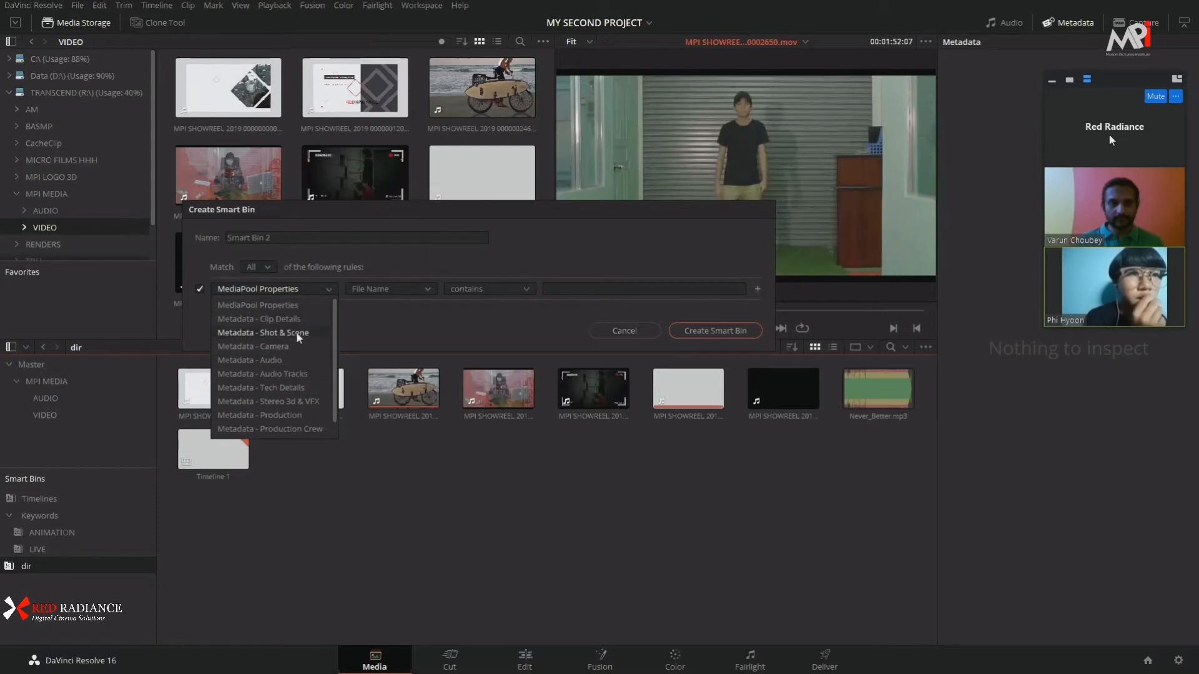
pyautogui.click(297, 306)
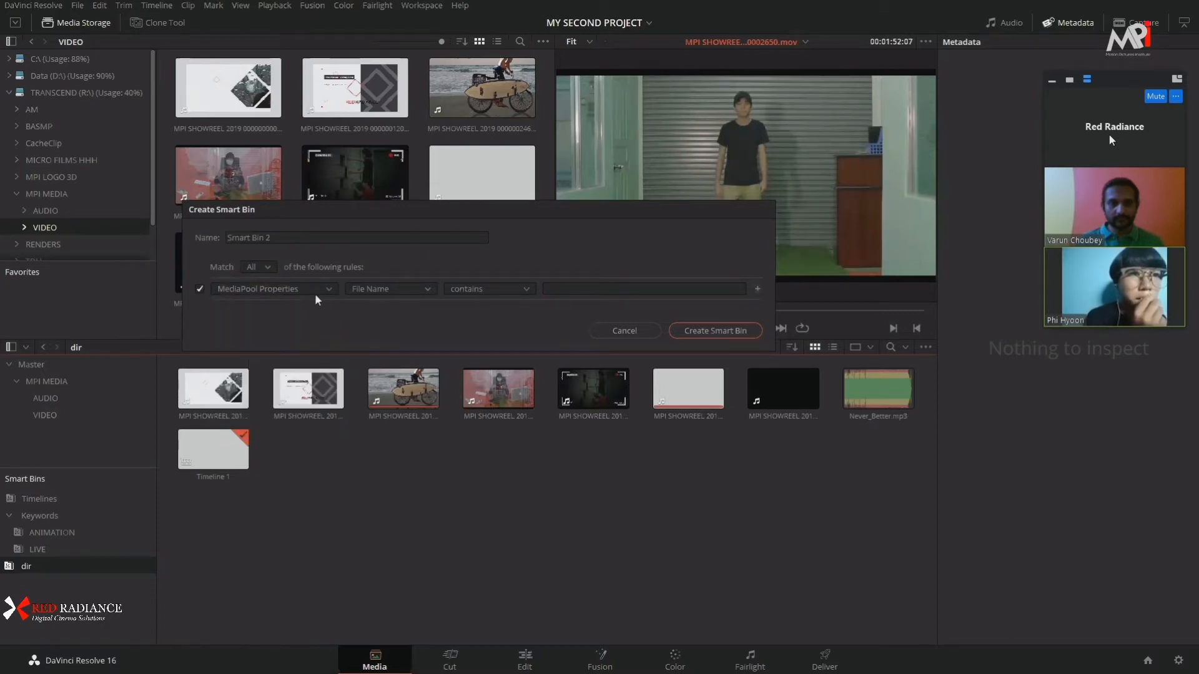
pyautogui.click(315, 293)
pyautogui.click(305, 350)
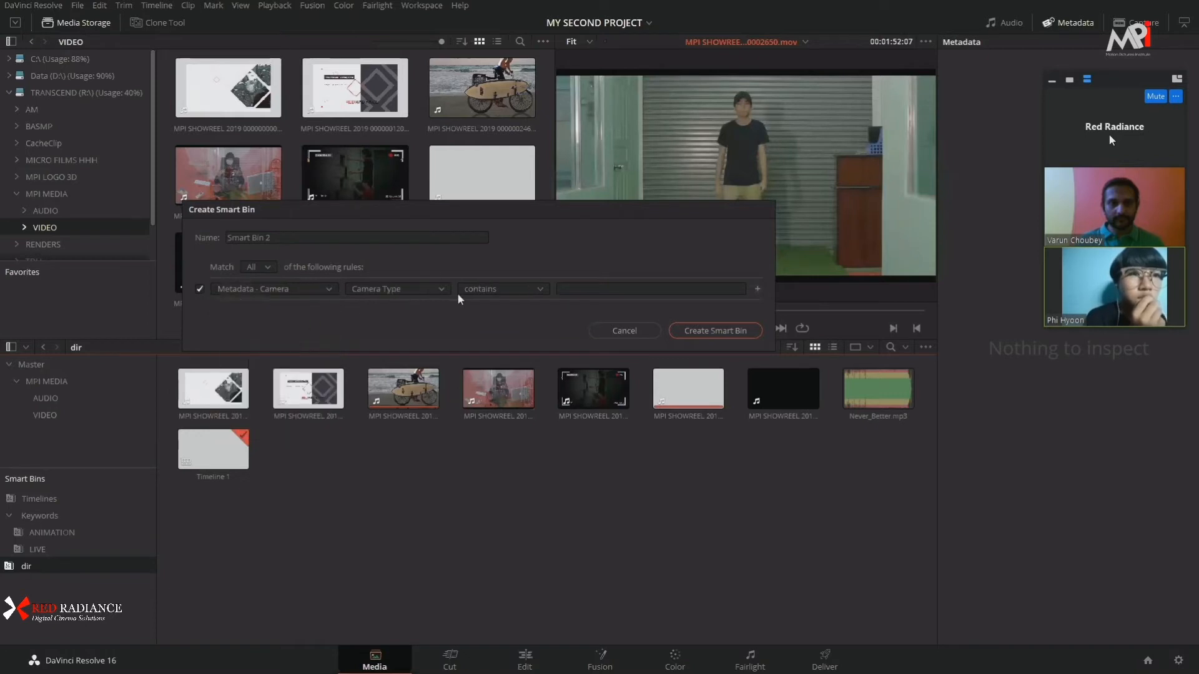
pyautogui.click(638, 329)
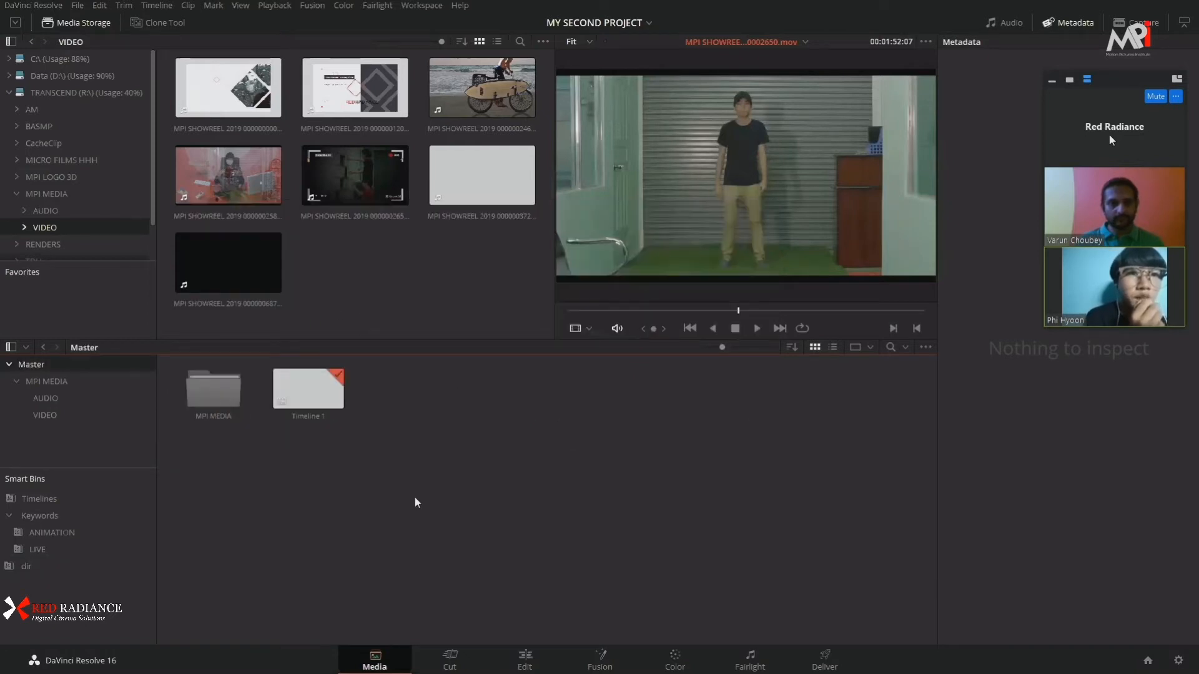
# Step: Look through the contents of the dir smart bin and the AUDIO and VIDEO bins
pyautogui.click(39, 567)
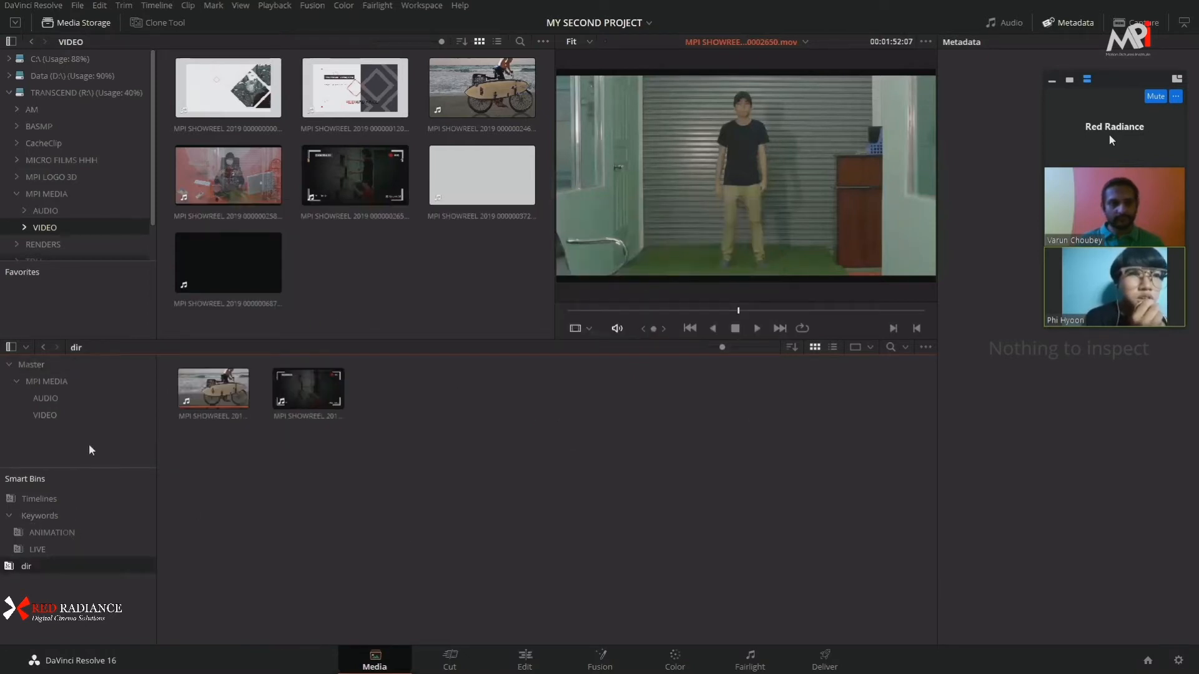
pyautogui.click(90, 440)
pyautogui.click(53, 417)
pyautogui.click(51, 402)
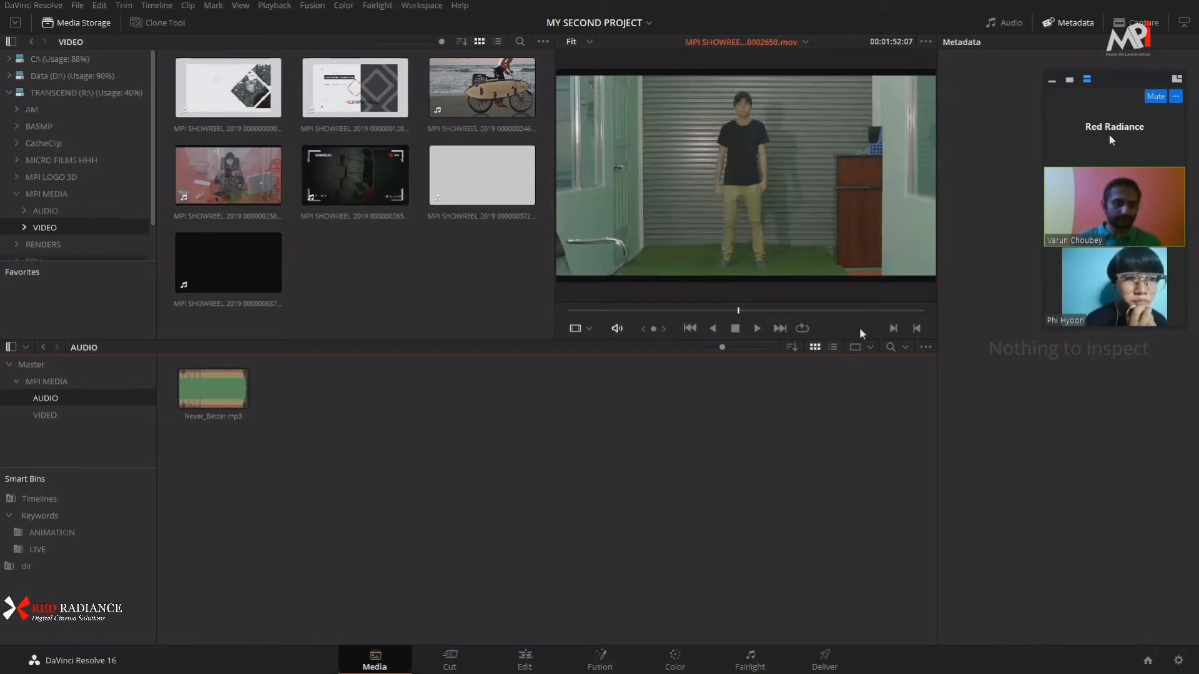
pyautogui.click(57, 415)
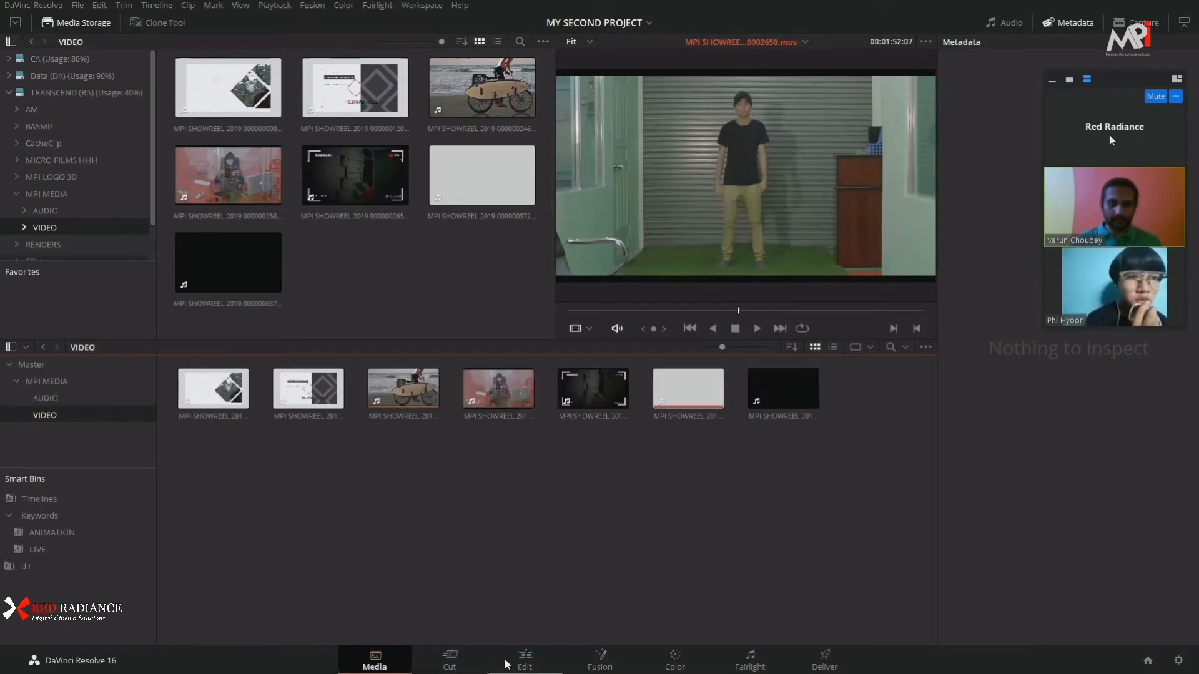
# Step: On the Edit page, open the dir smart bin and place the playhead at the end of Timeline 1's last clip
pyautogui.click(524, 659)
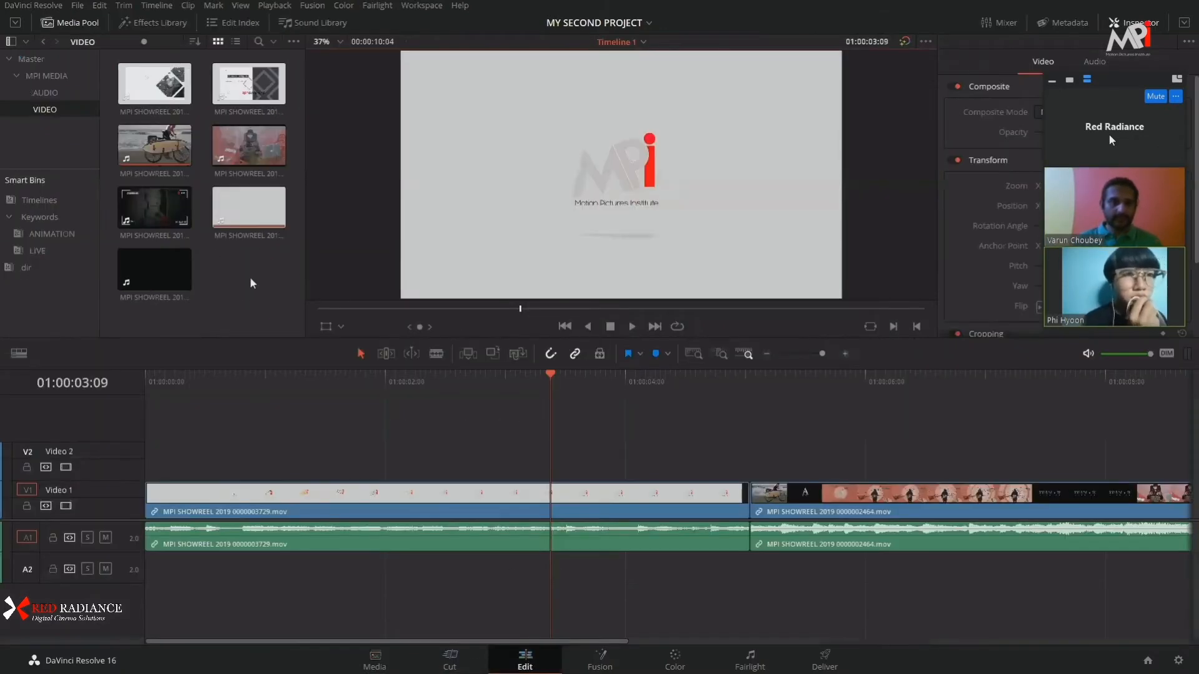
pyautogui.click(32, 268)
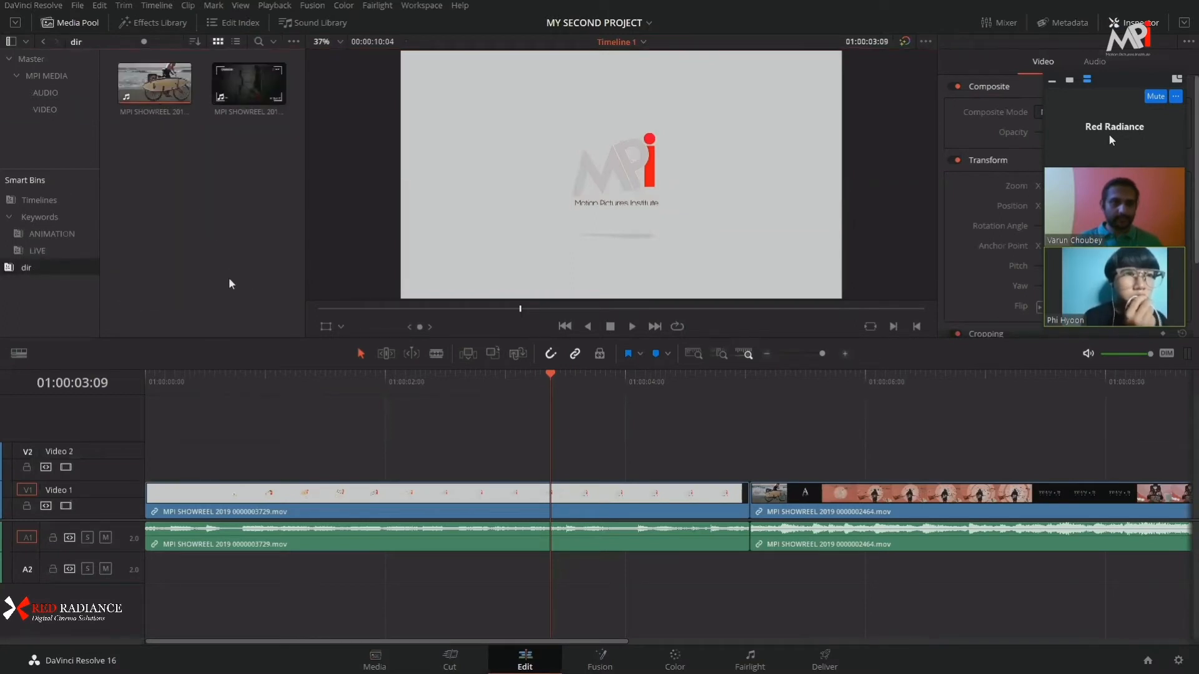
pyautogui.scroll(-3, 447, 487)
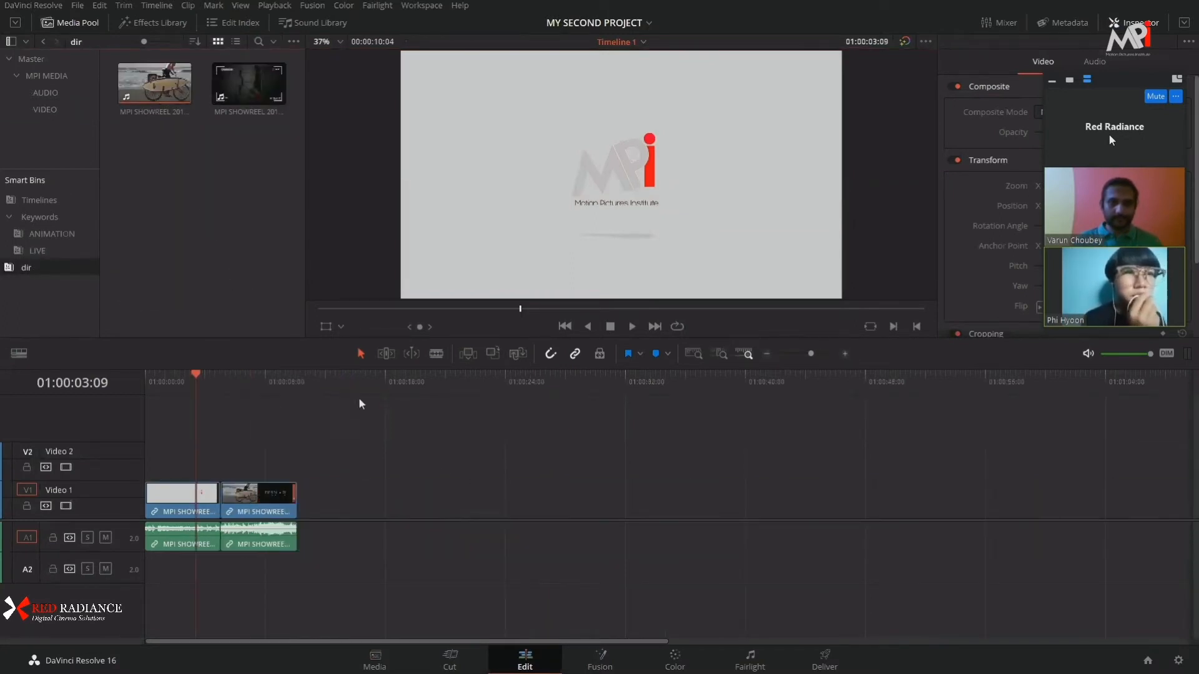
pyautogui.moveTo(372, 405); pyautogui.dragTo(297, 409)
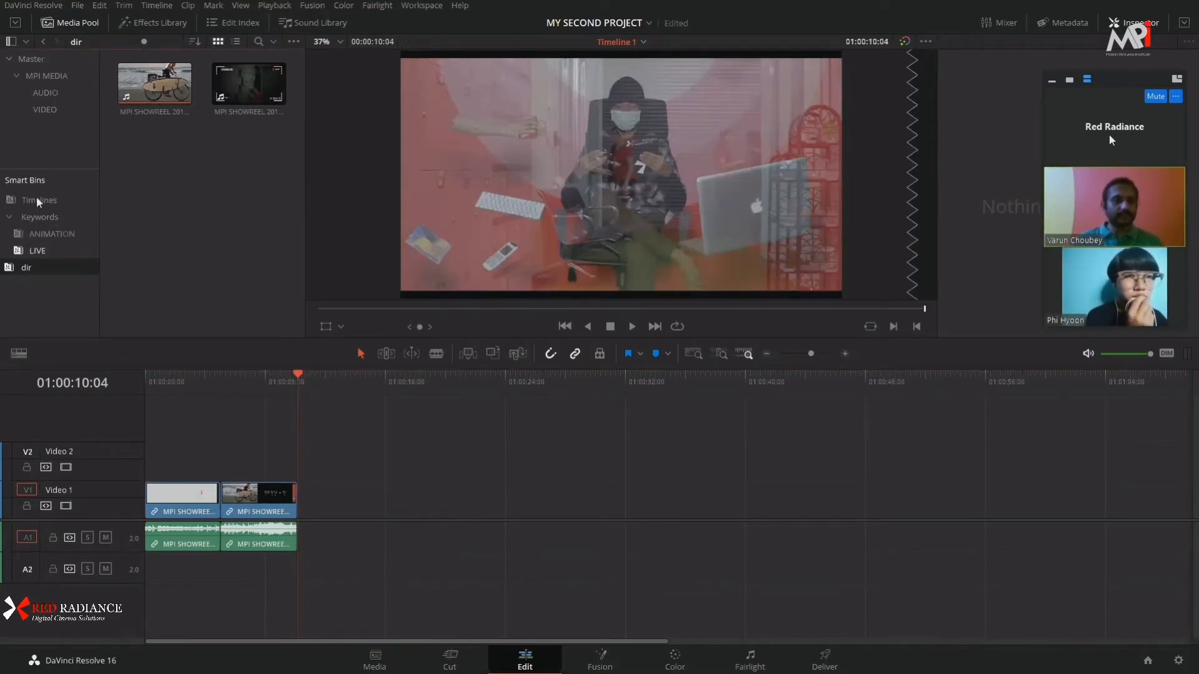
# Step: Append both dir smart bin clips after the last clip on Video 1 and move the playhead into the first added clip
pyautogui.click(39, 251)
pyautogui.click(25, 267)
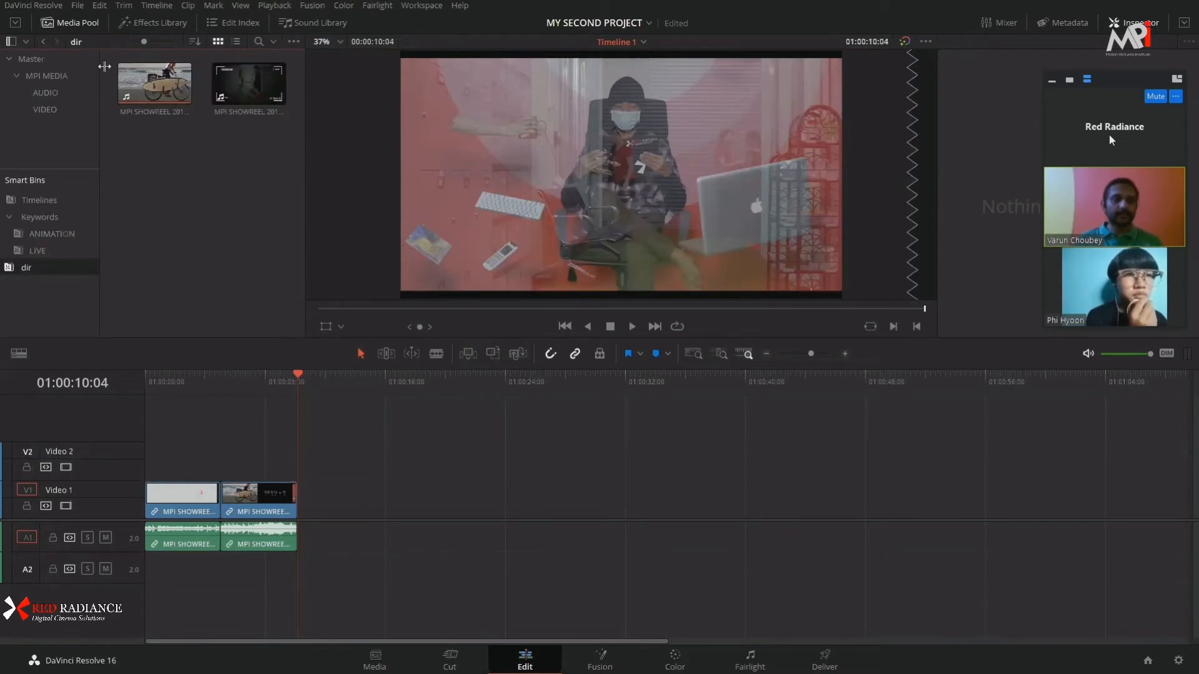
pyautogui.moveTo(251, 156); pyautogui.dragTo(346, 514)
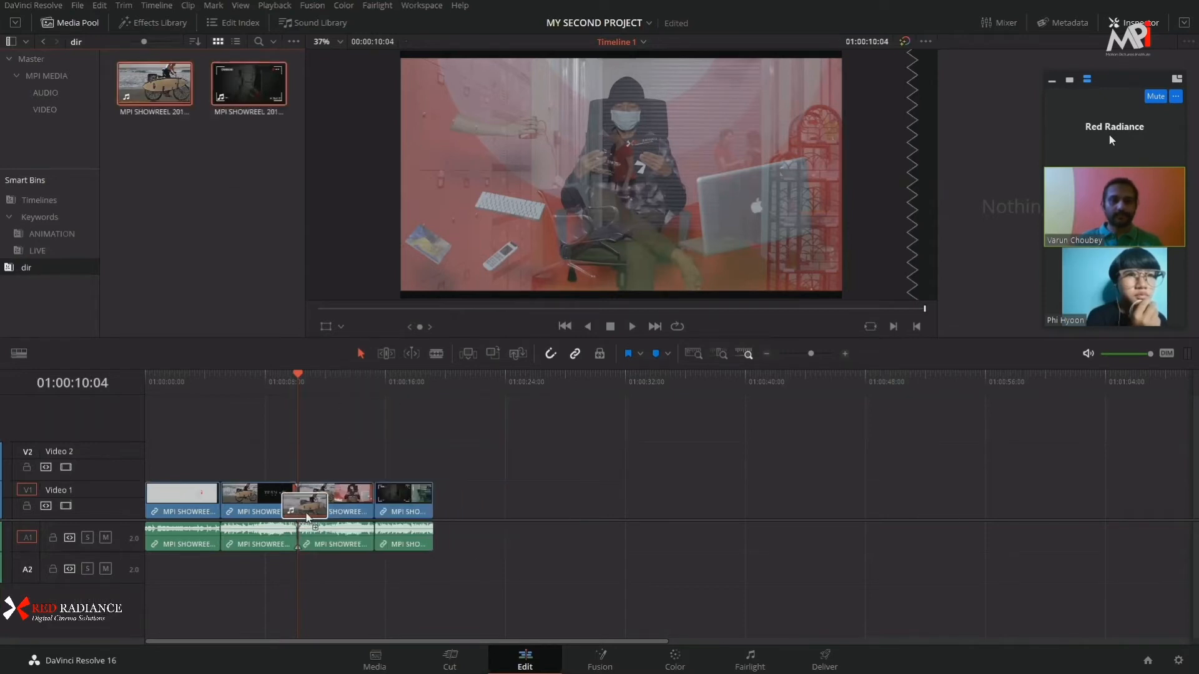
pyautogui.click(321, 400)
pyautogui.click(340, 410)
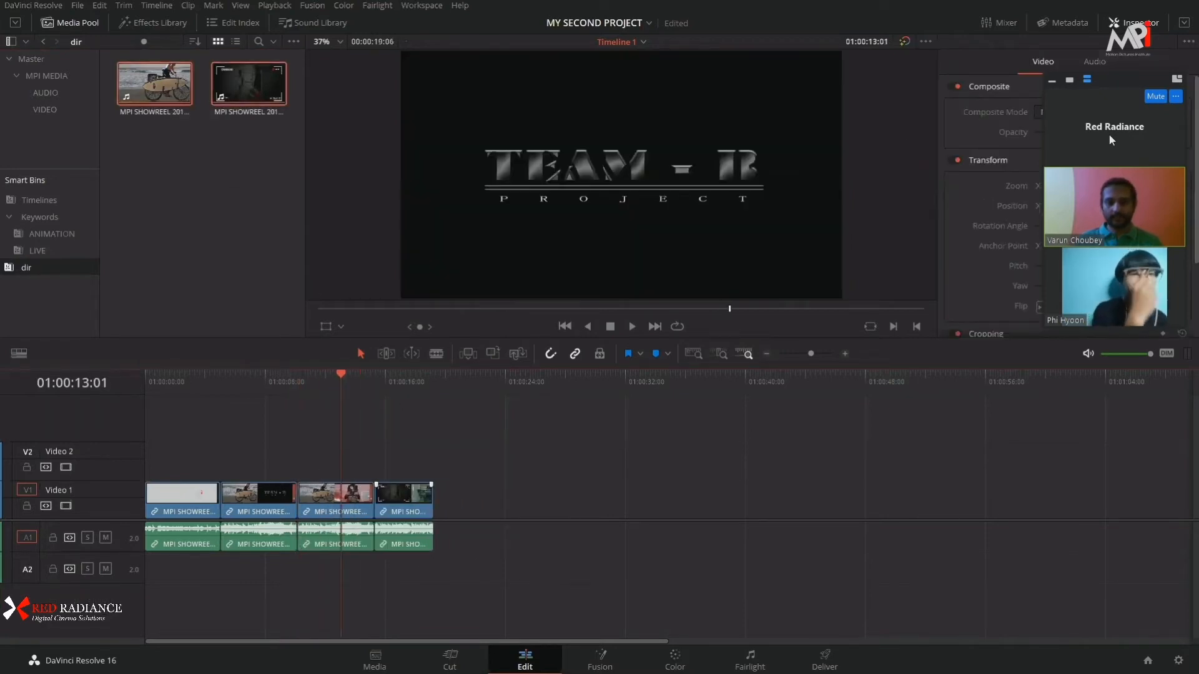
# Step: Back on the Media page, examine the metadata fields of MPI SHOWREEL 2019 0000001200.mov in the VIDEO bin
pyautogui.click(375, 660)
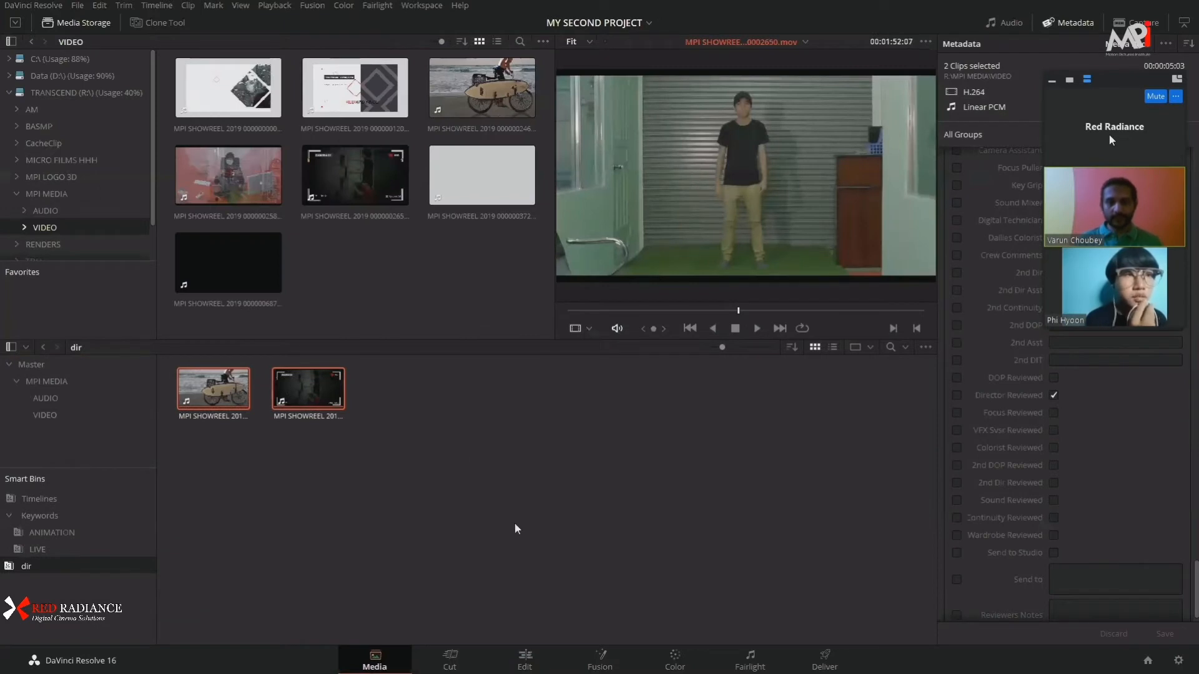
pyautogui.click(695, 410)
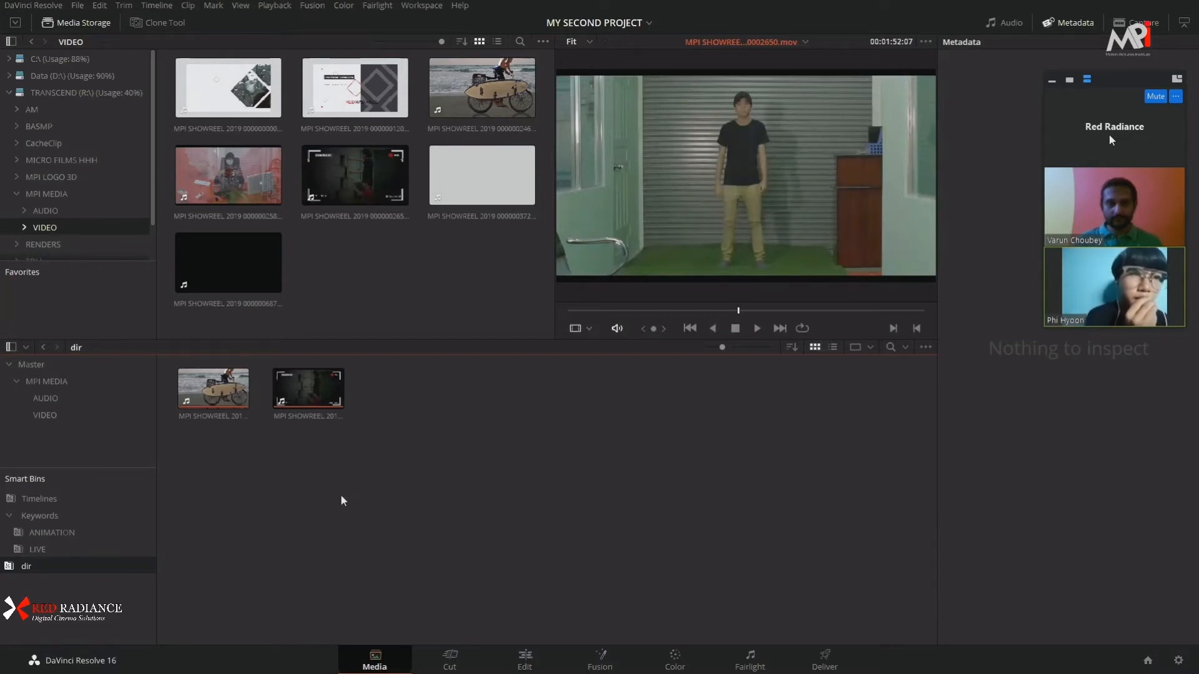
pyautogui.click(45, 415)
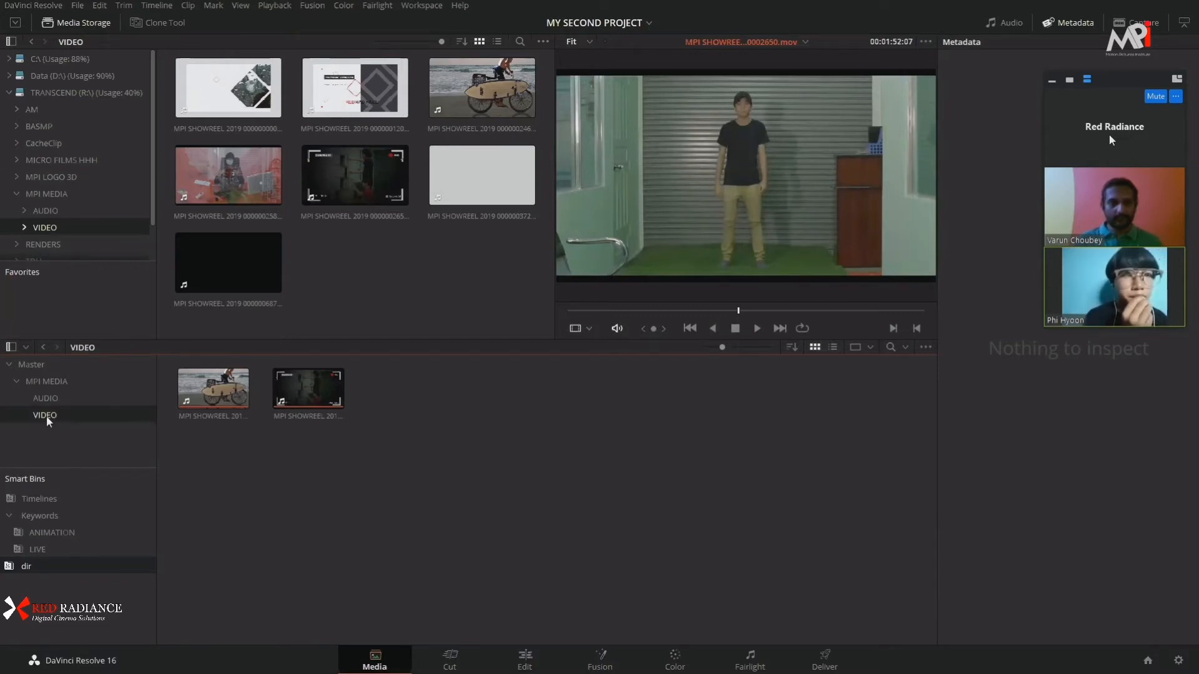
pyautogui.click(304, 399)
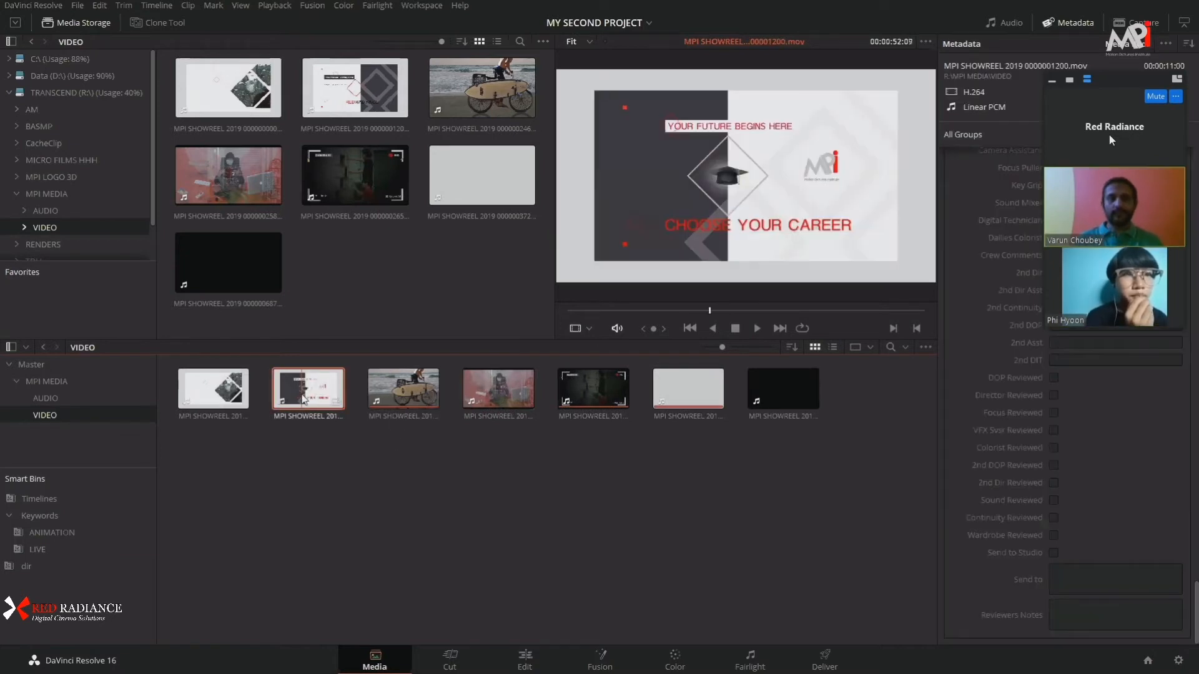
pyautogui.scroll(10, 1061, 437)
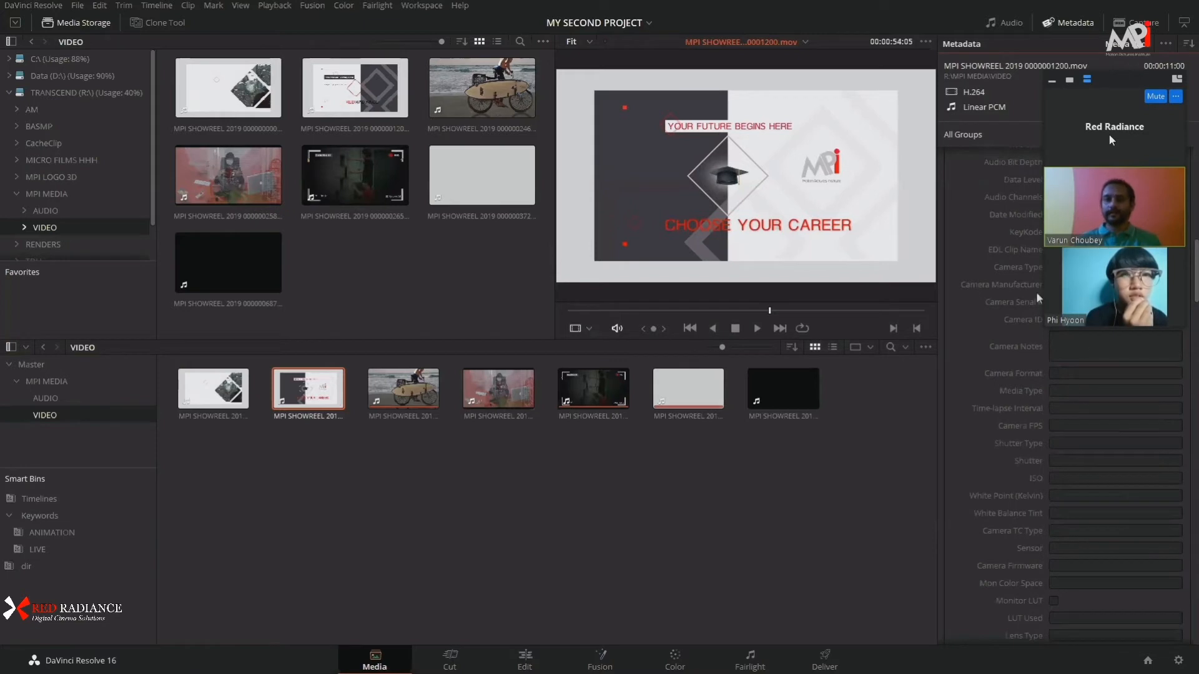
pyautogui.scroll(5, 1061, 362)
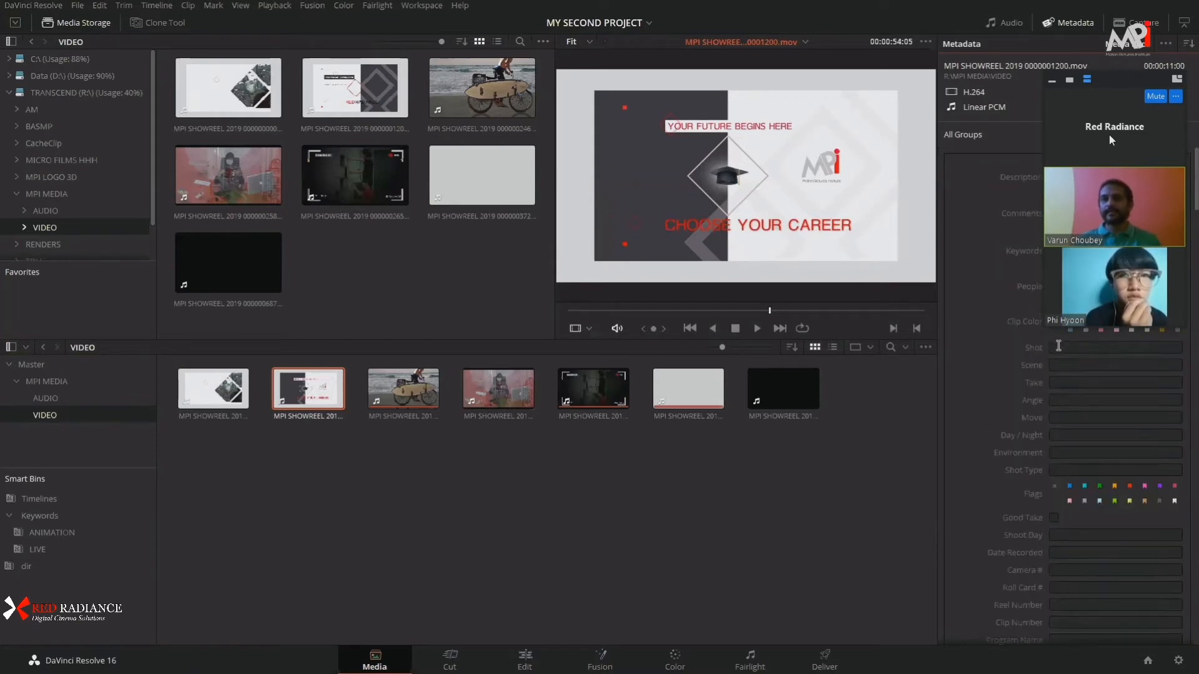
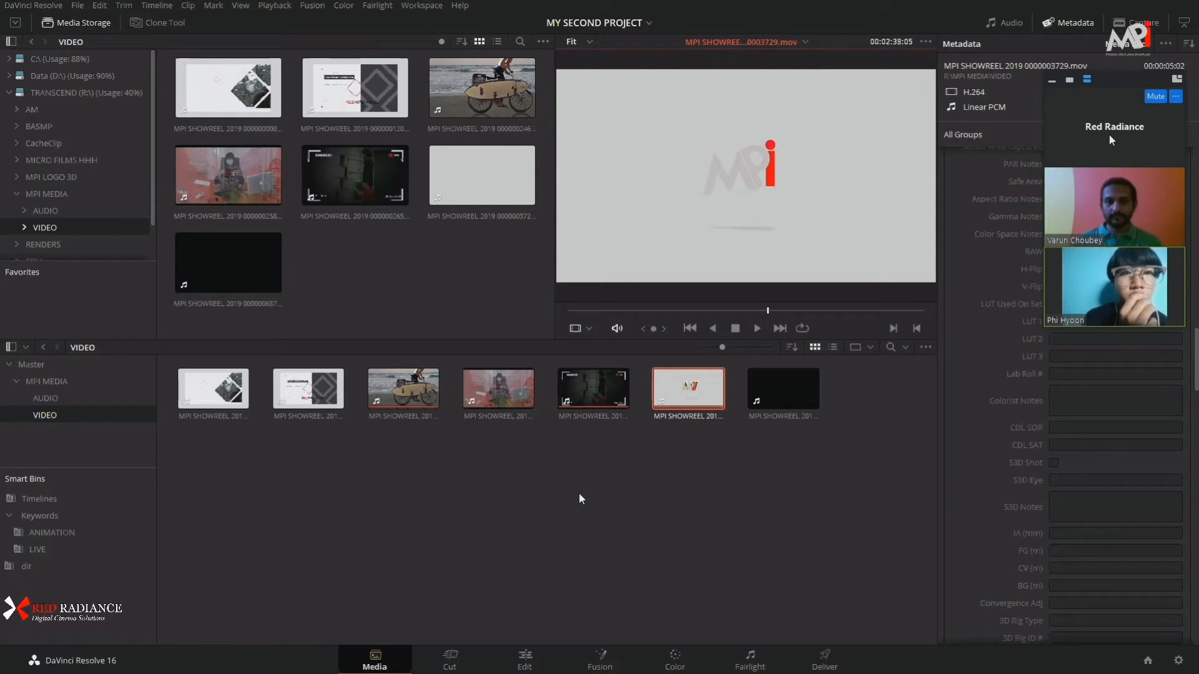
# Step: Preview the MPI SHOWREEL 2019 0000003729.mov logo clip and the Never_Better.mp3 track in the viewer
pyautogui.moveTo(715, 310); pyautogui.dragTo(754, 327)
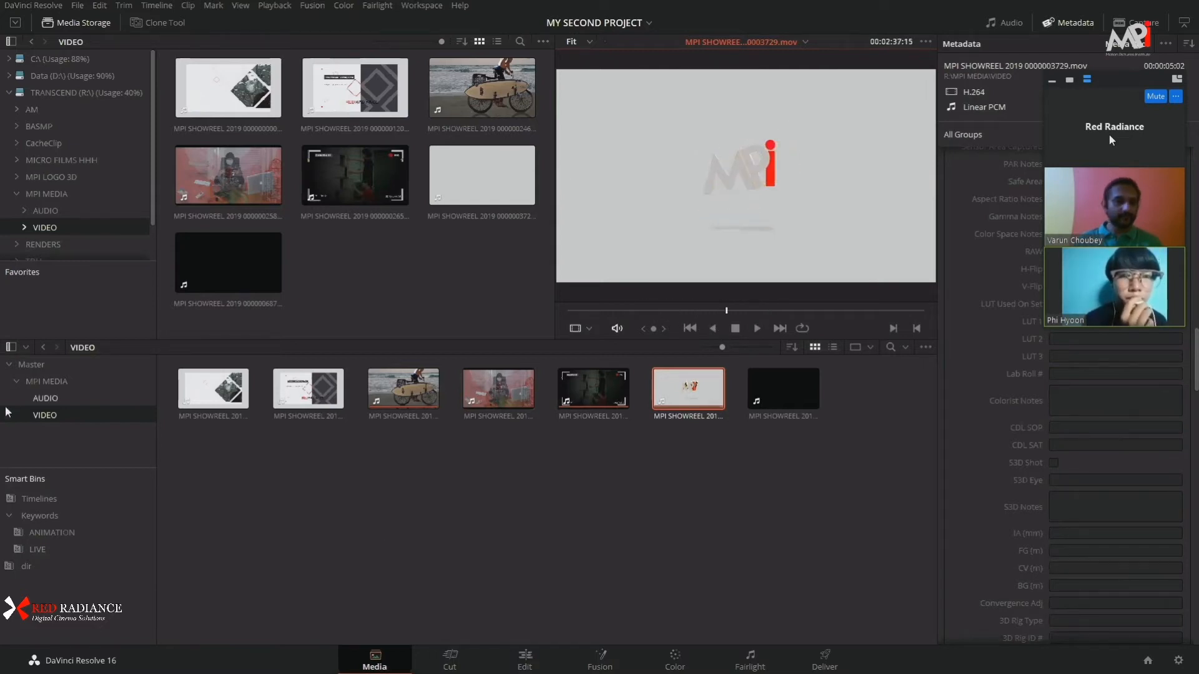
pyautogui.click(54, 399)
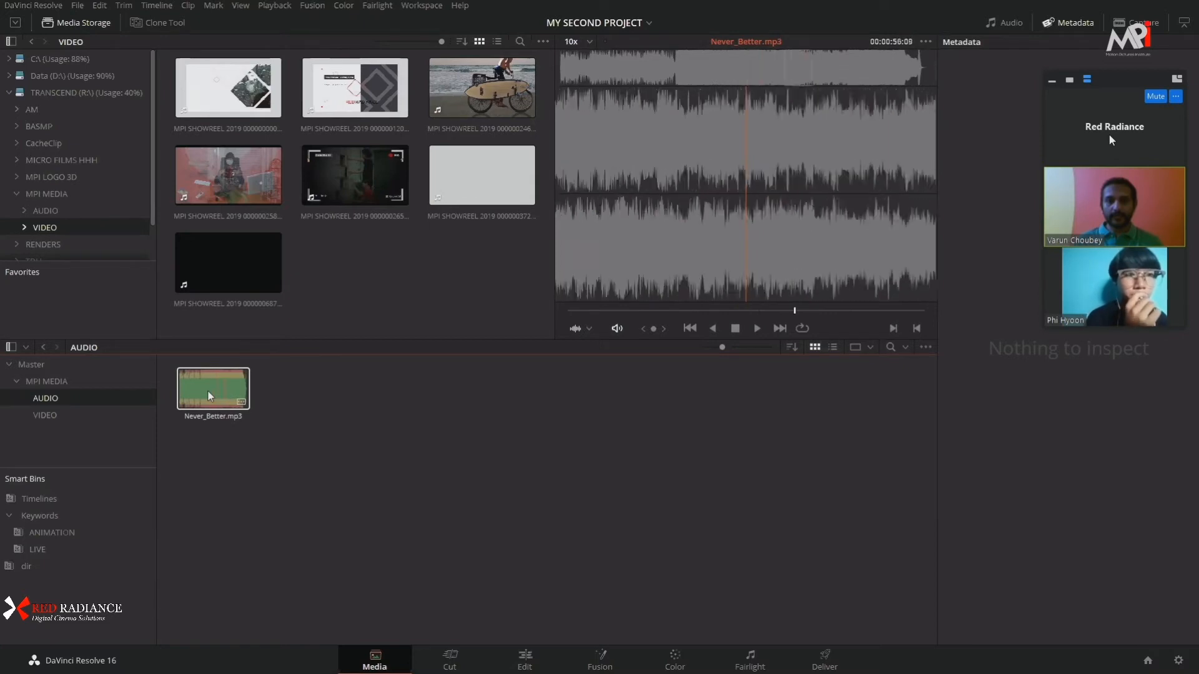
pyautogui.click(683, 258)
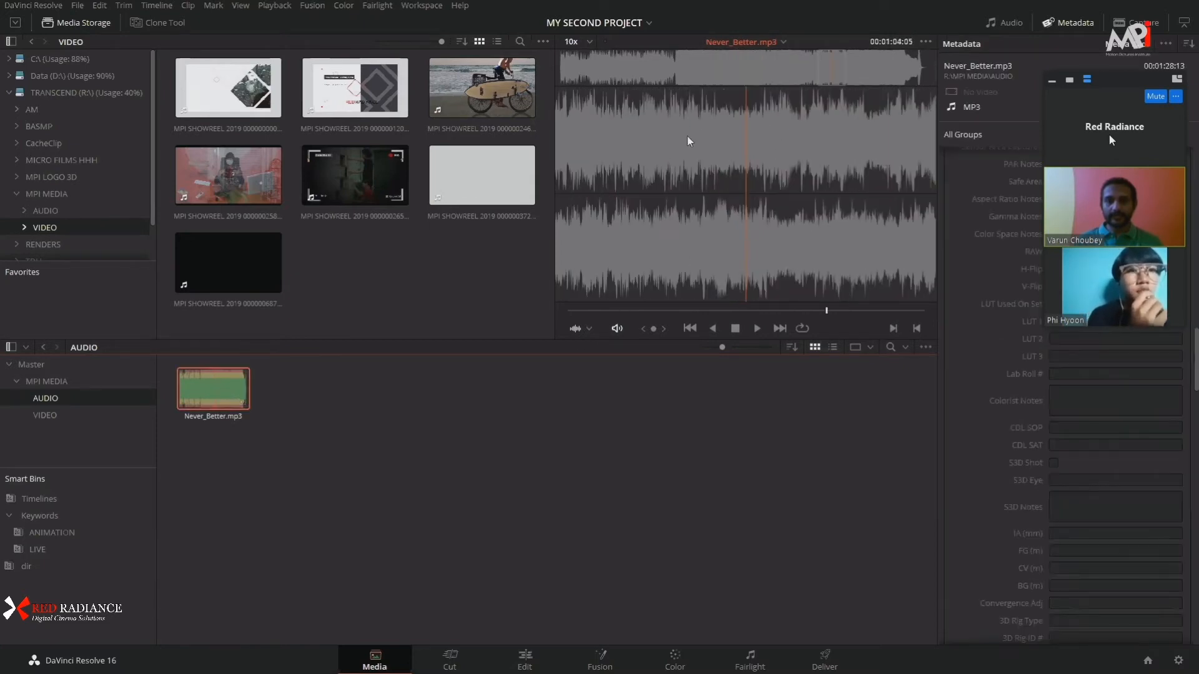
pyautogui.click(53, 415)
pyautogui.click(690, 388)
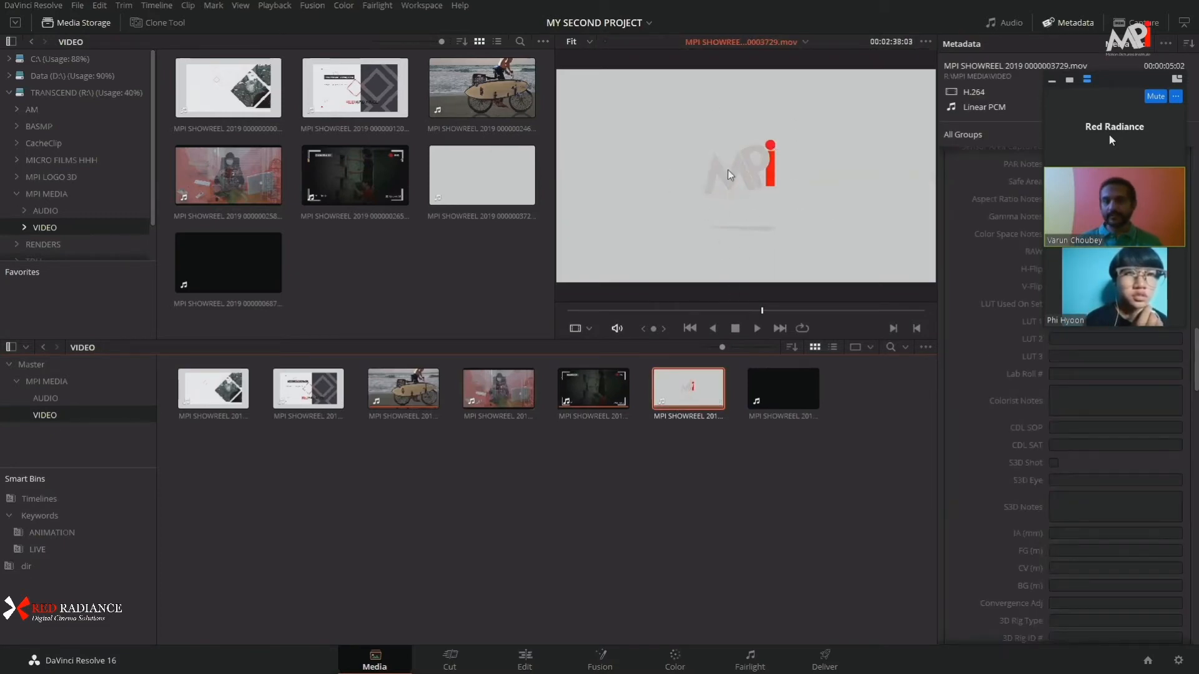
# Step: From the AUDIO bin, view the embedded audio meters and waveform, hide the audio display and select Never_Better.mp3
pyautogui.click(34, 399)
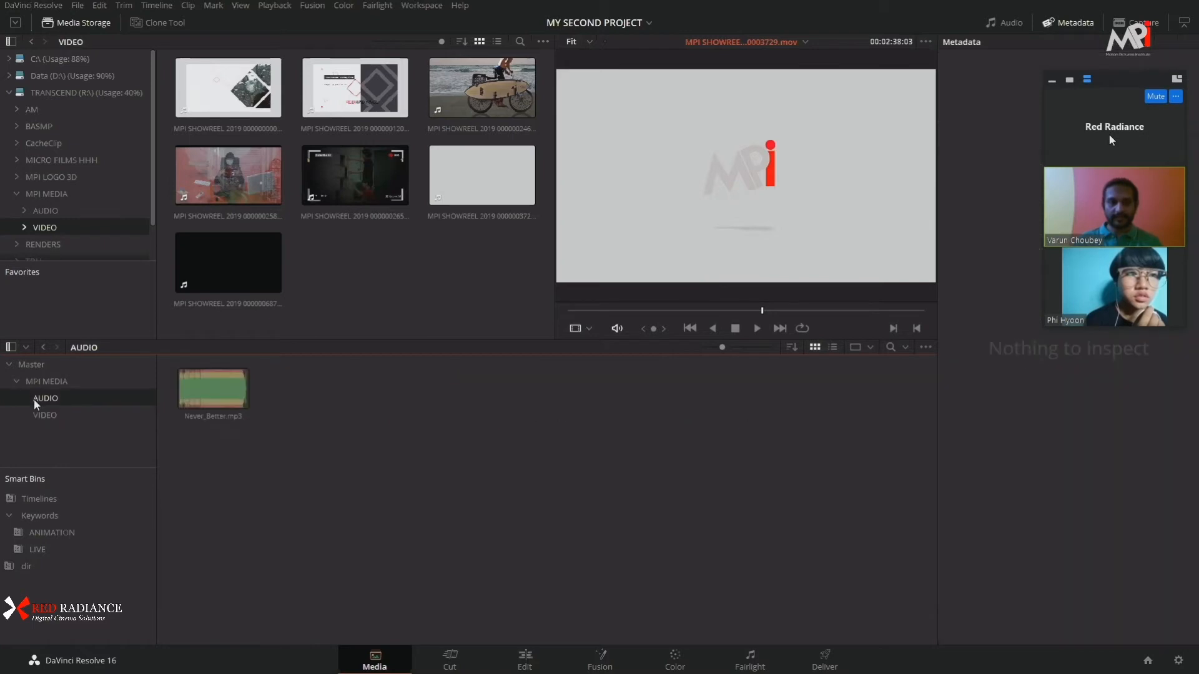
pyautogui.click(1009, 24)
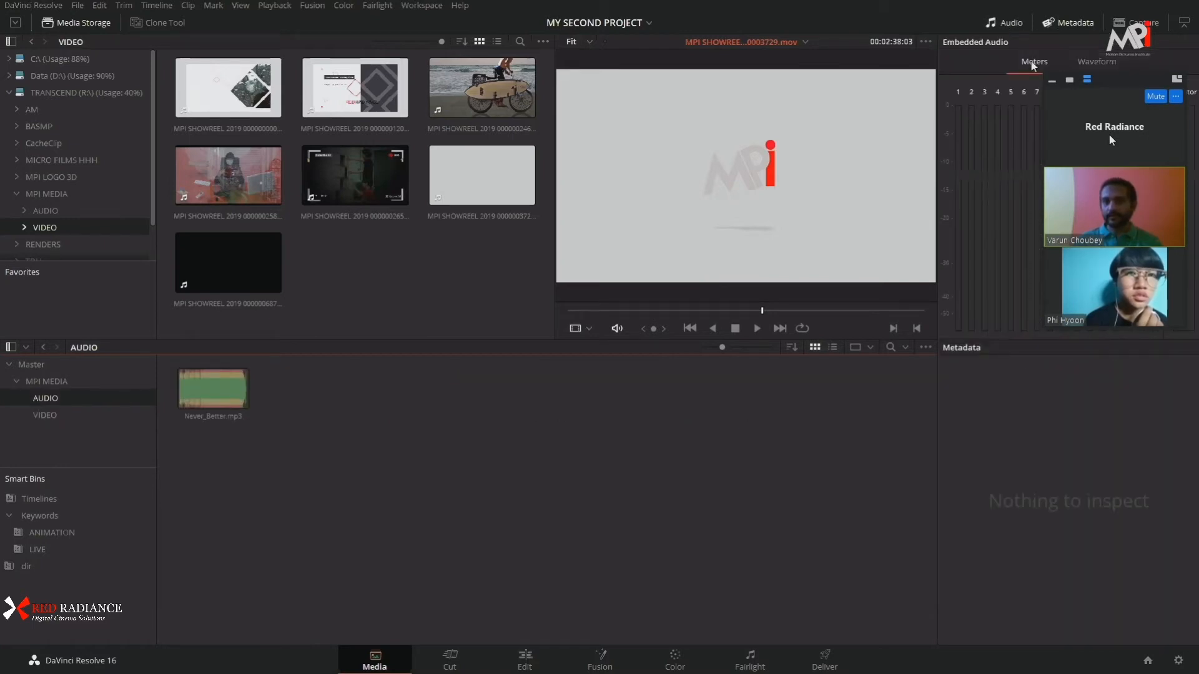
pyautogui.click(1098, 63)
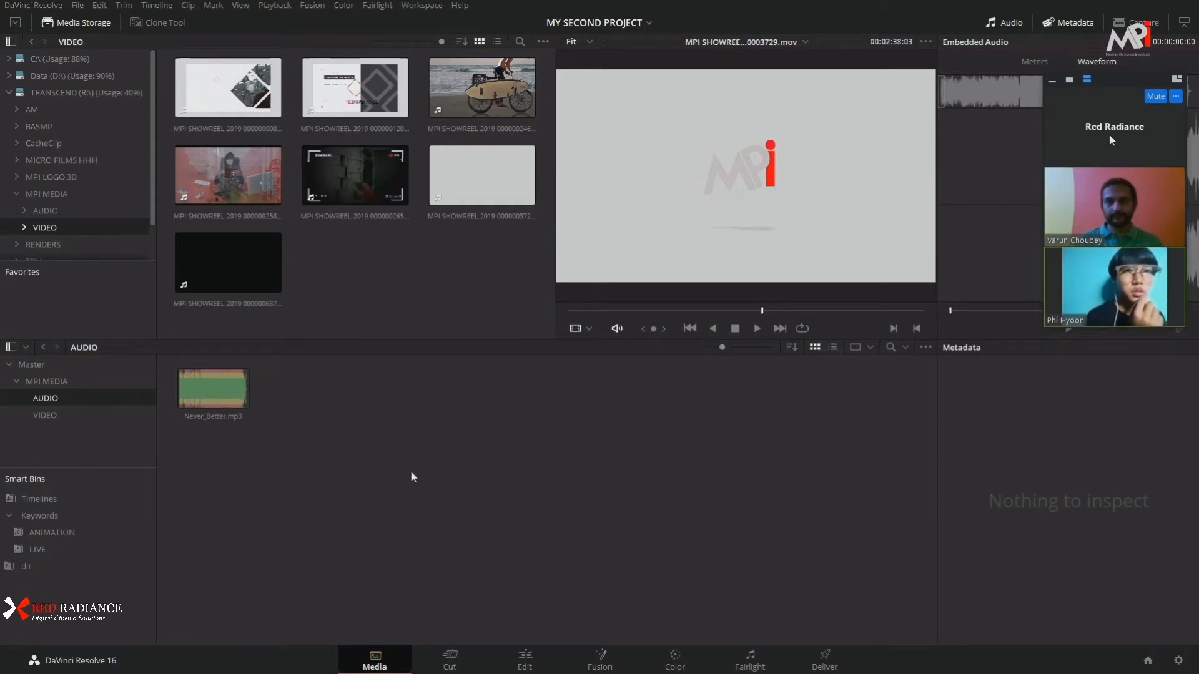
pyautogui.click(1015, 24)
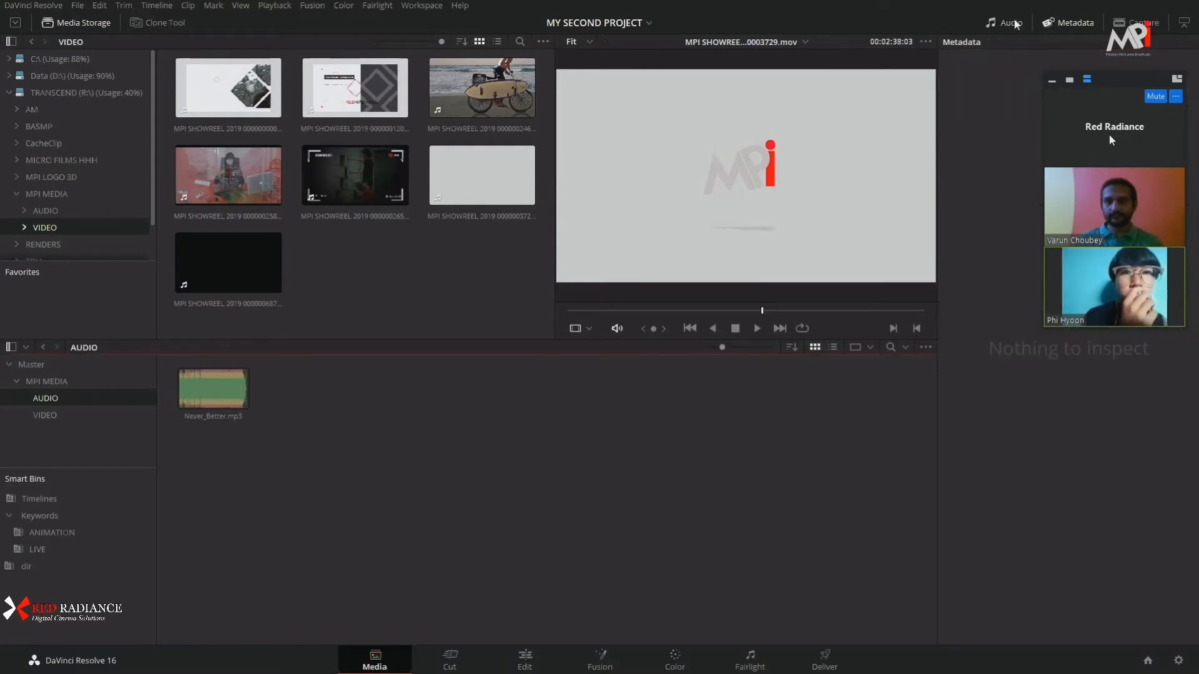
pyautogui.click(206, 398)
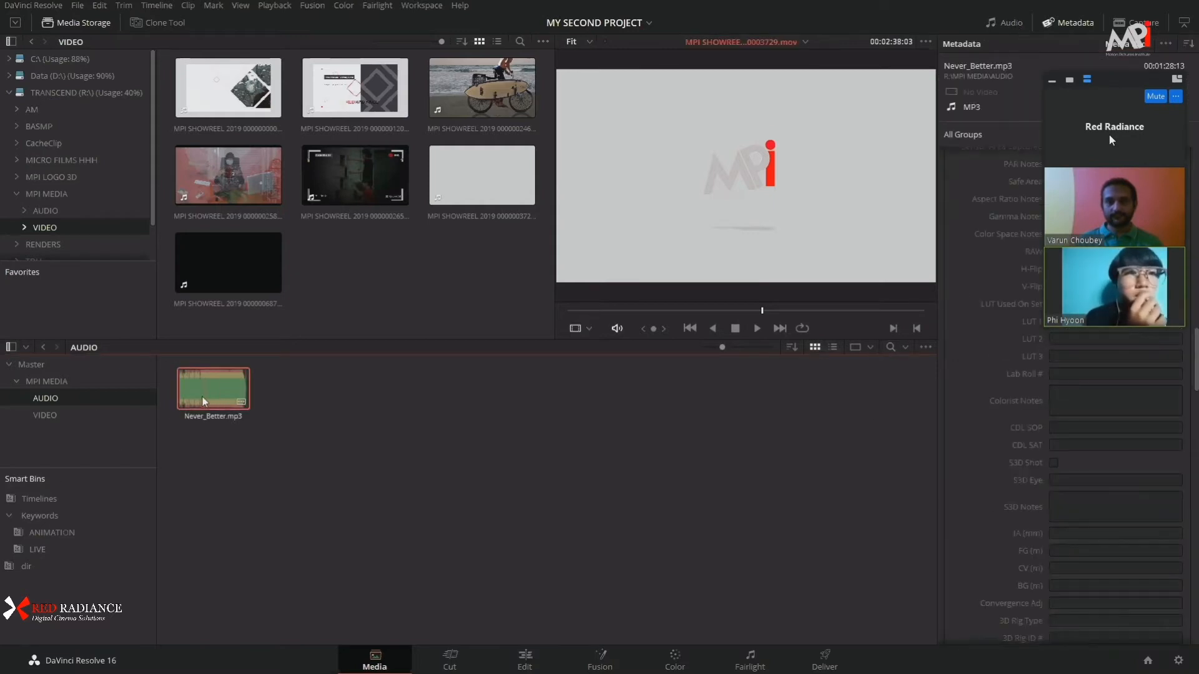
# Step: Show the embedded audio waveform, then select the MPI SHOWREEL 2019 0000003729.mov logo clip and Never_Better.mp3 in their bins
pyautogui.click(1007, 24)
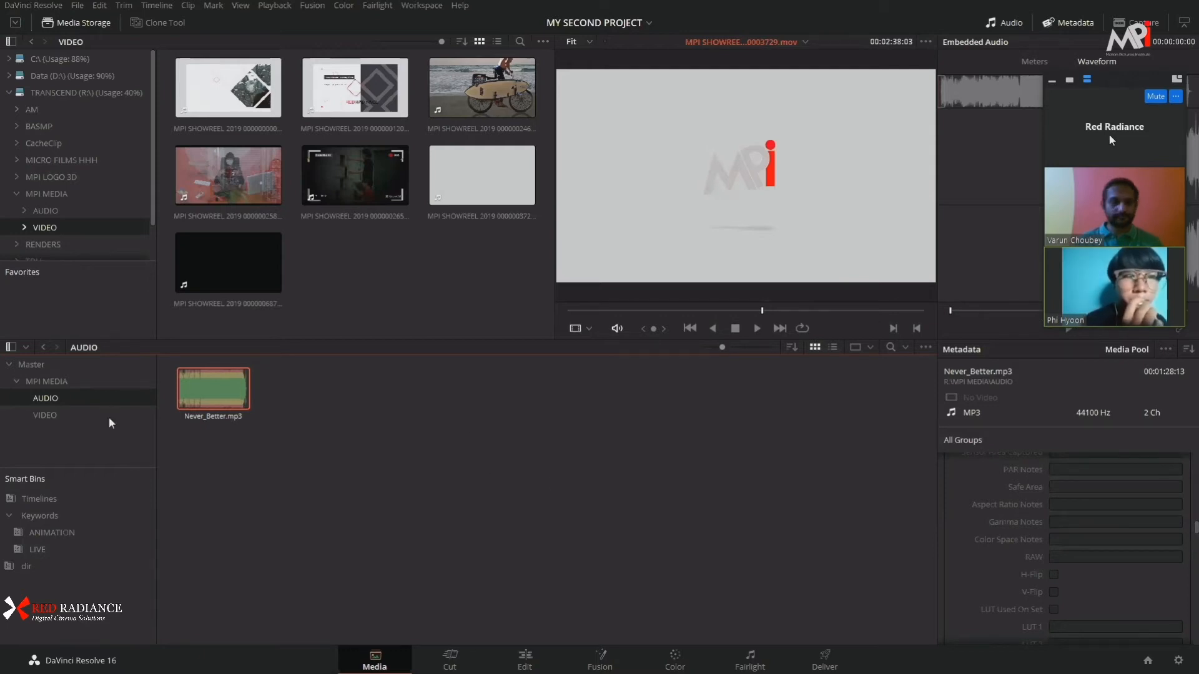
pyautogui.click(40, 413)
pyautogui.click(679, 382)
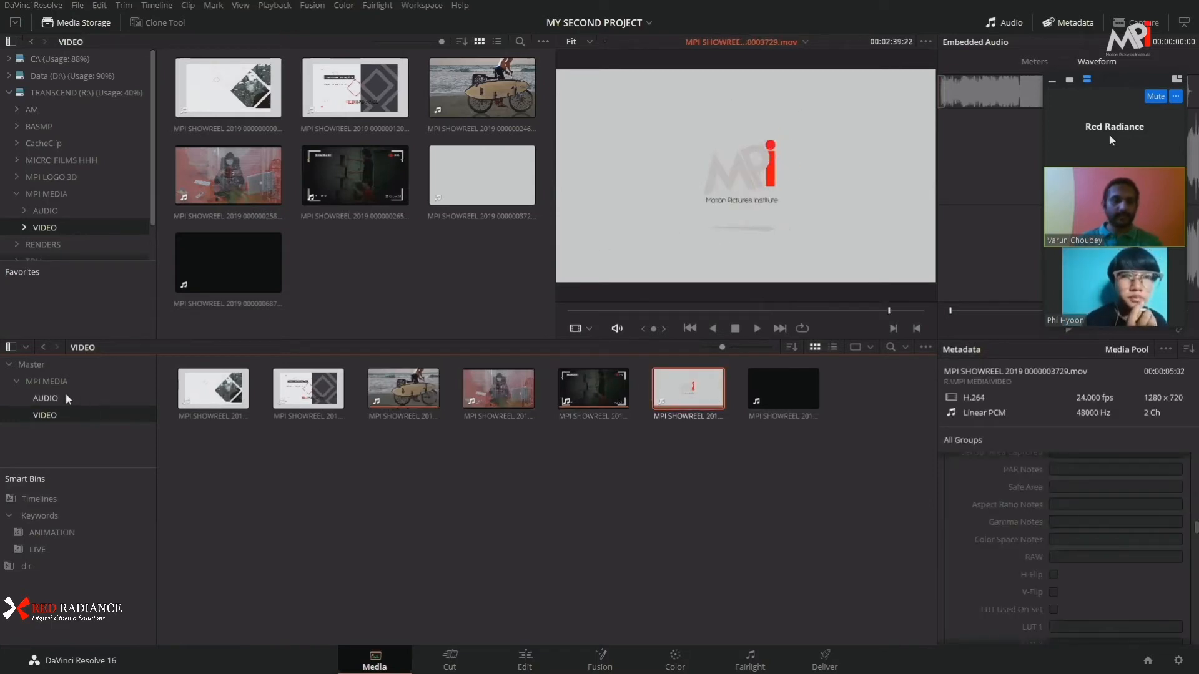
pyautogui.click(45, 400)
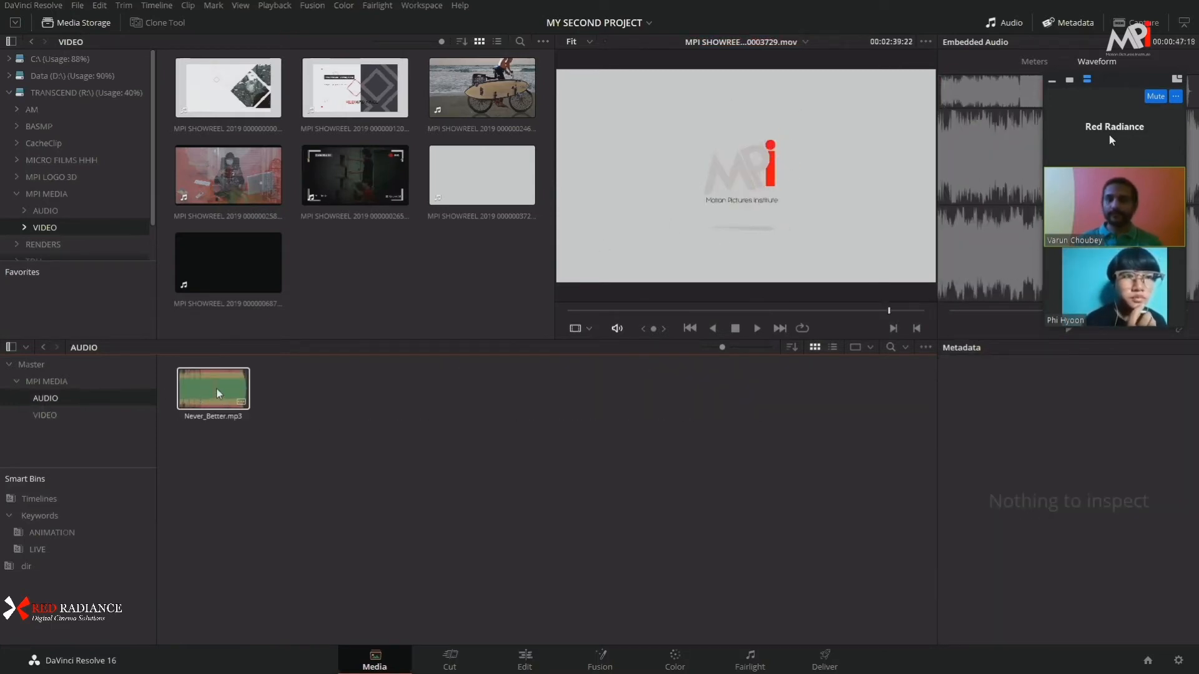
pyautogui.click(218, 394)
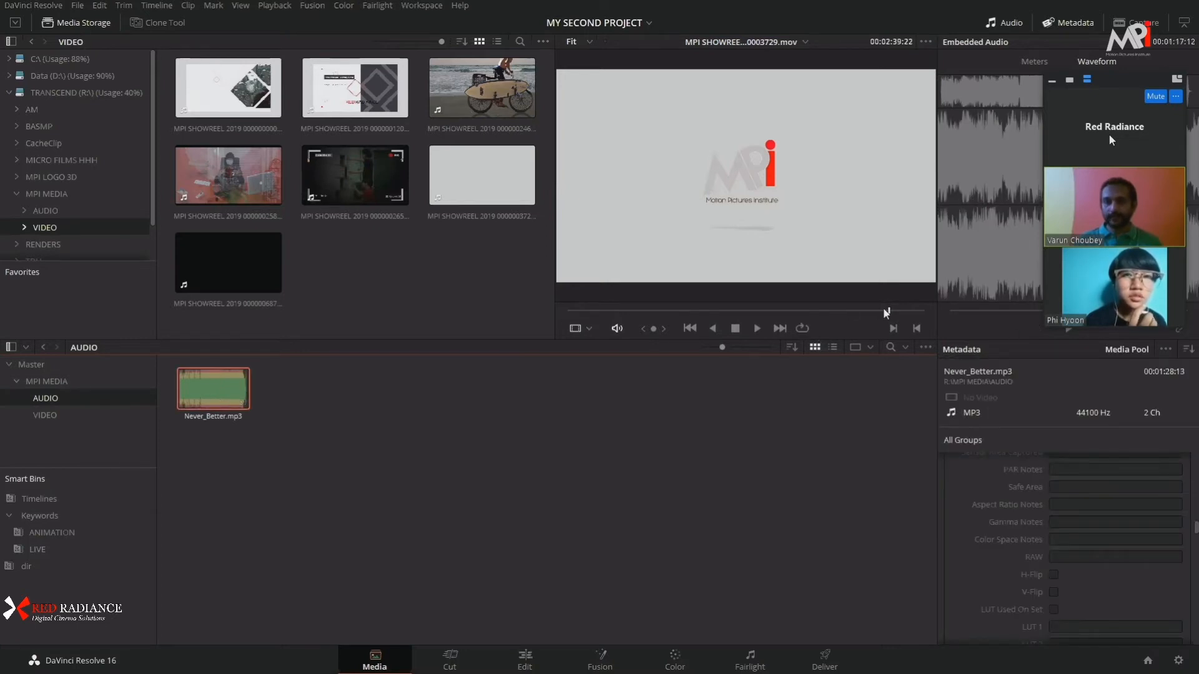
# Step: Position the logo clip at 02:37:18 and the Never_Better.mp3 waveform at 00:00:28:03, and link the audio to the video
pyautogui.moveTo(883, 309); pyautogui.dragTo(736, 334)
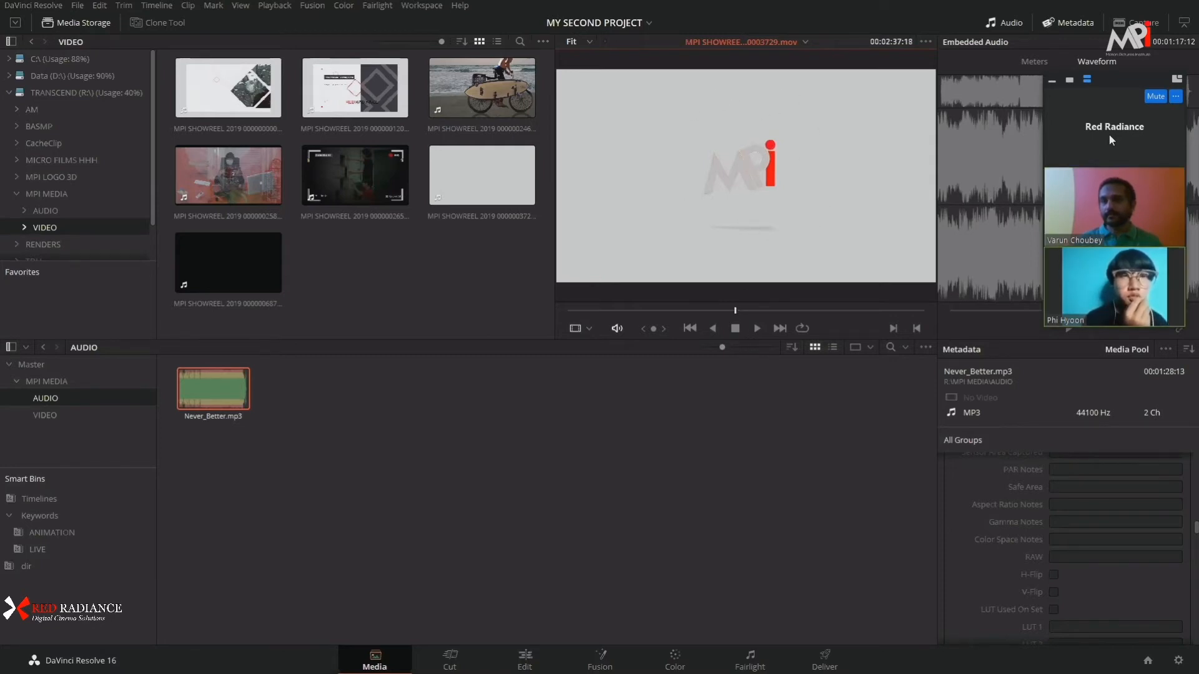
pyautogui.click(1034, 310)
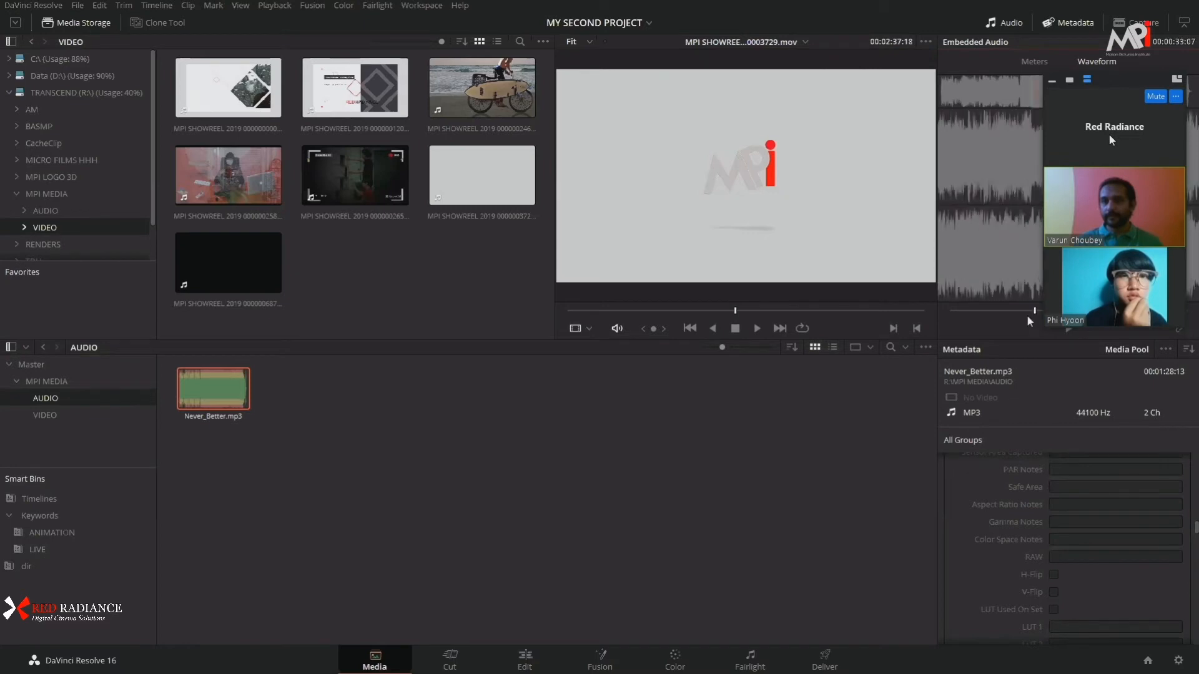
pyautogui.moveTo(1027, 317); pyautogui.dragTo(1011, 312)
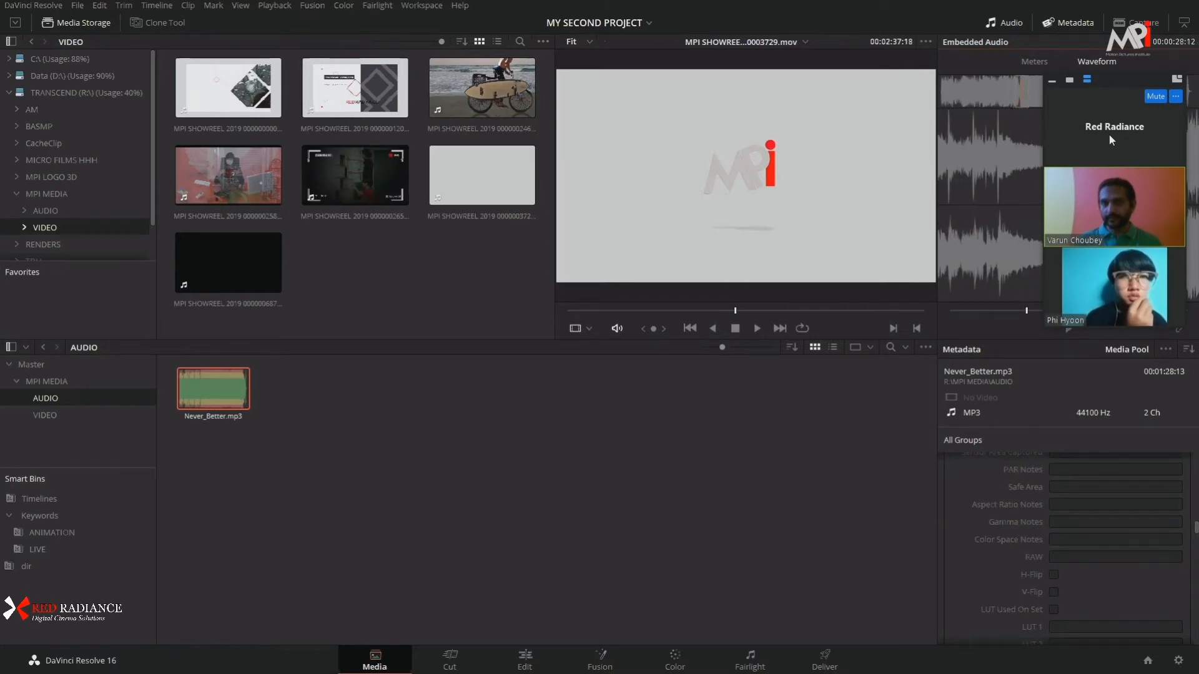
pyautogui.moveTo(1027, 310); pyautogui.dragTo(1026, 310)
pyautogui.press('Left')
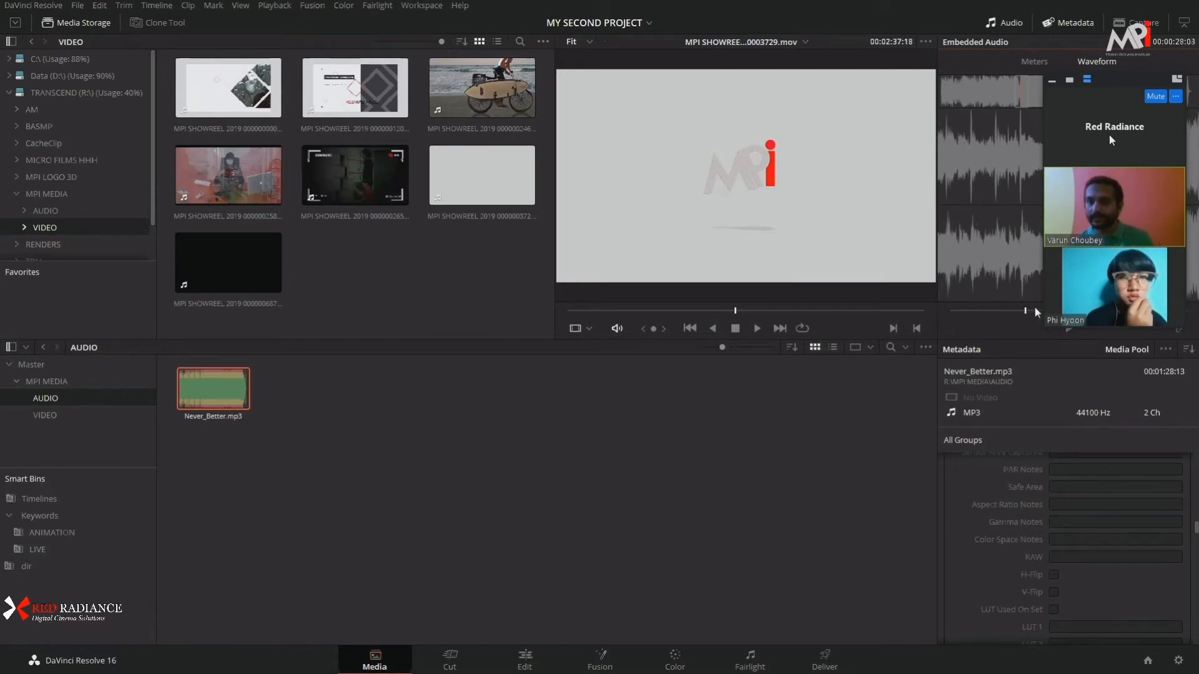
pyautogui.press('Right')
pyautogui.press('Left')
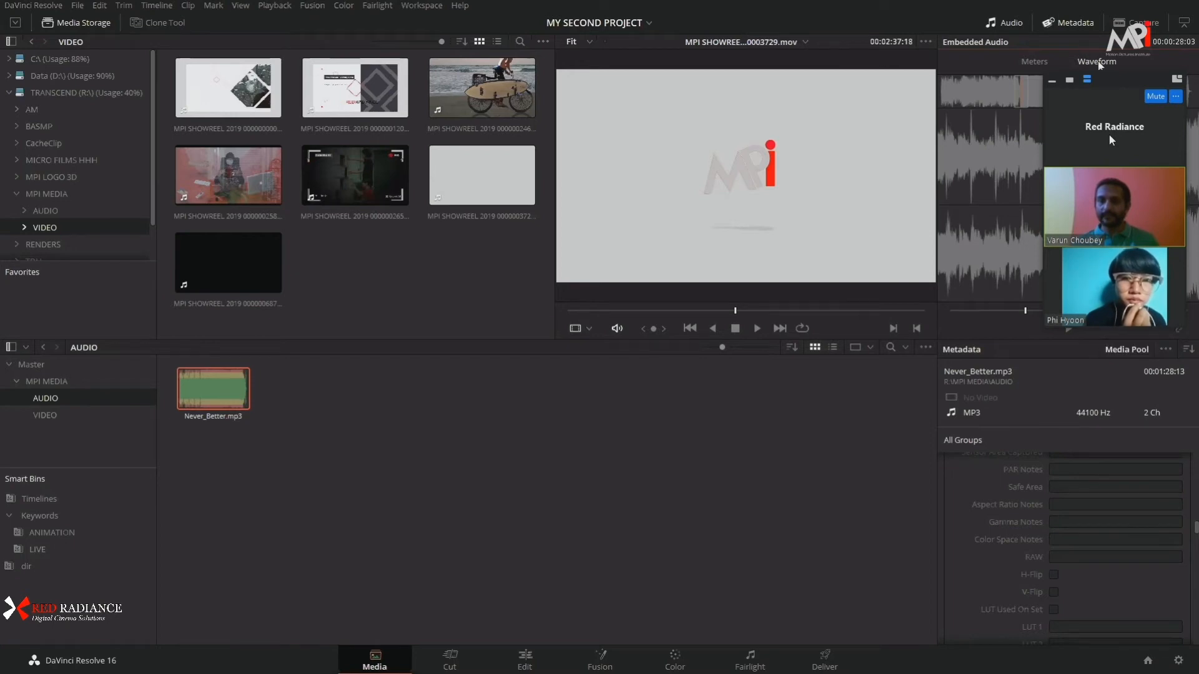
pyautogui.click(1178, 329)
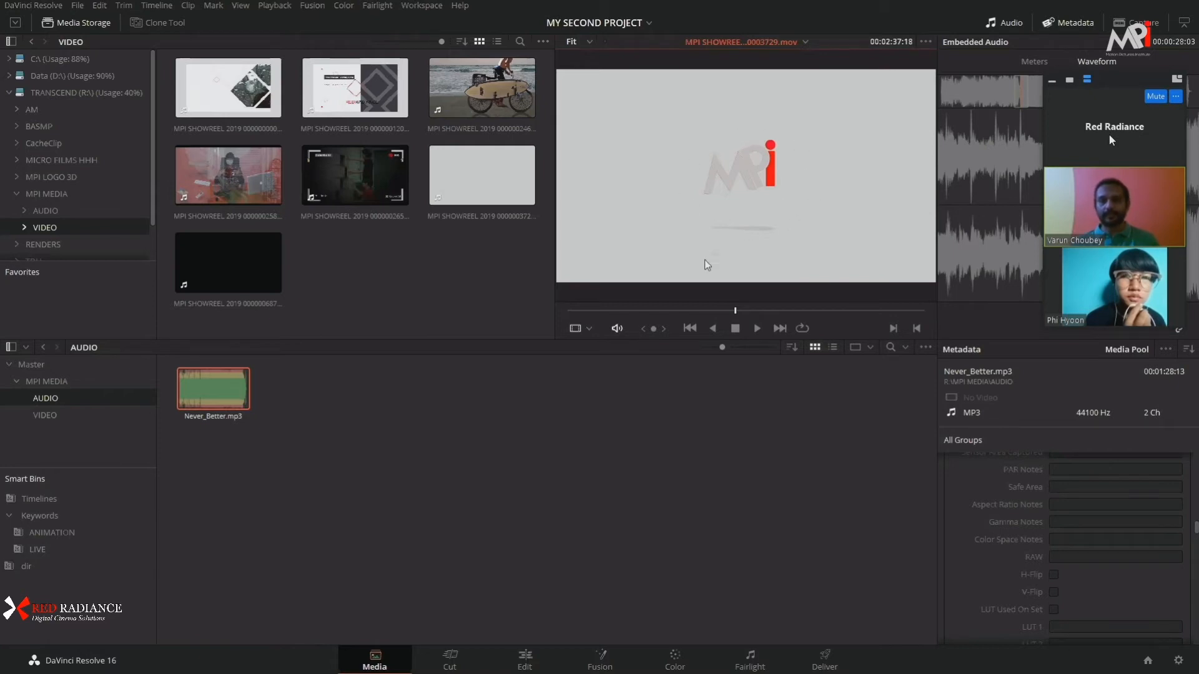
# Step: Play the logo clip with its linked audio and check the sync from several points, returning to 02:36:18
pyautogui.click(713, 310)
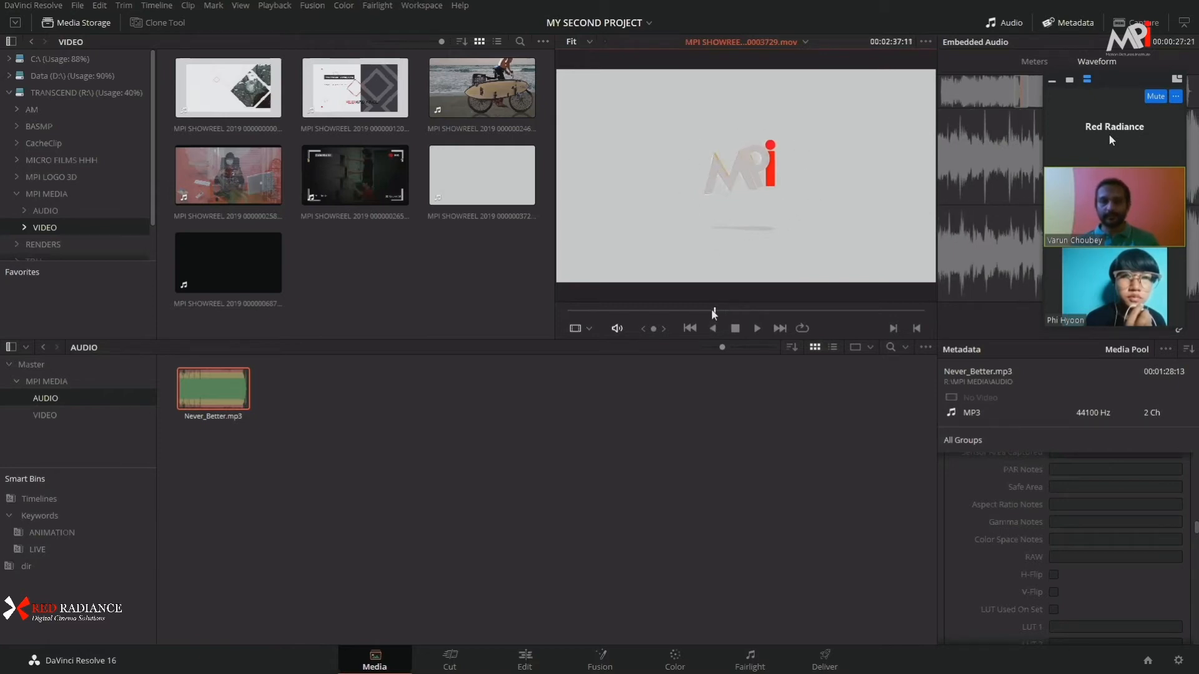
pyautogui.click(754, 327)
pyautogui.click(736, 328)
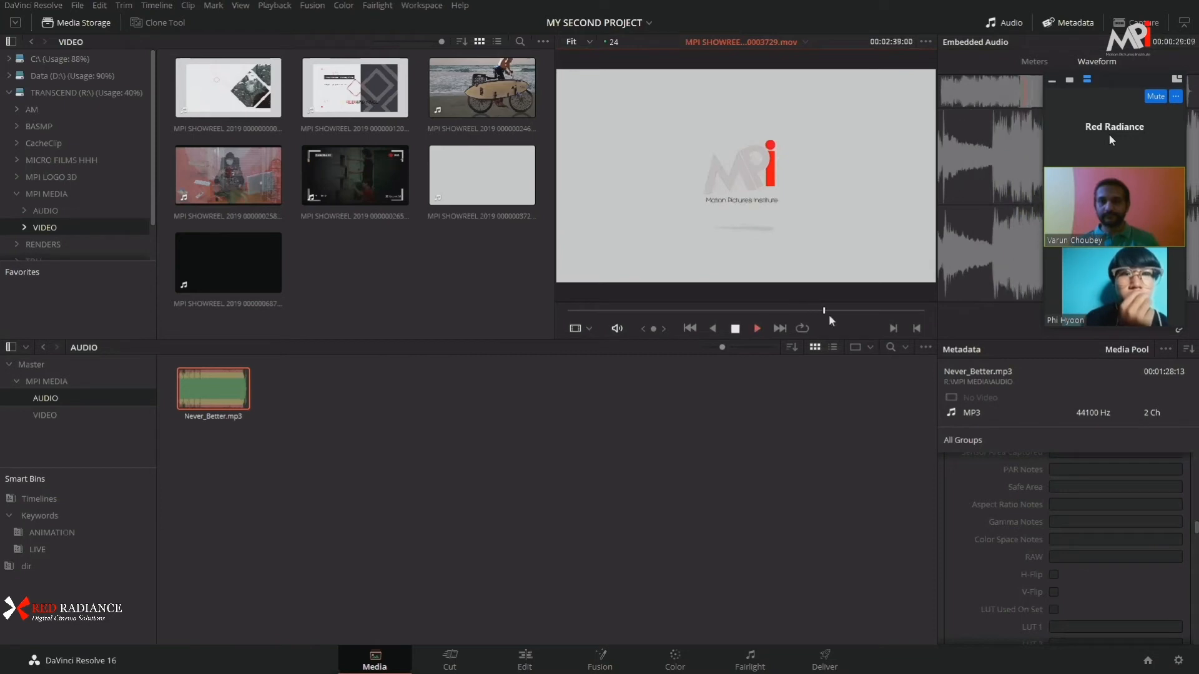
pyautogui.click(676, 312)
pyautogui.click(664, 311)
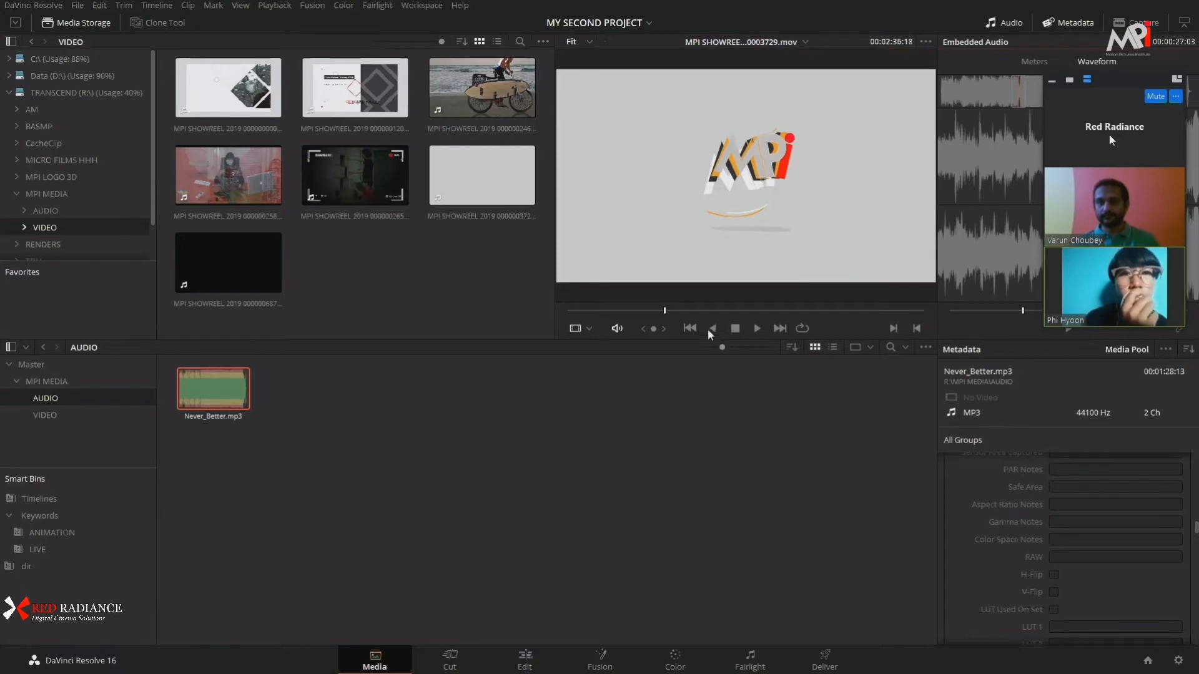
# Step: Scrub and step frame by frame through the logo clip in the viewer to park it at 02:38:07
pyautogui.click(671, 310)
pyautogui.moveTo(678, 315); pyautogui.dragTo(770, 325)
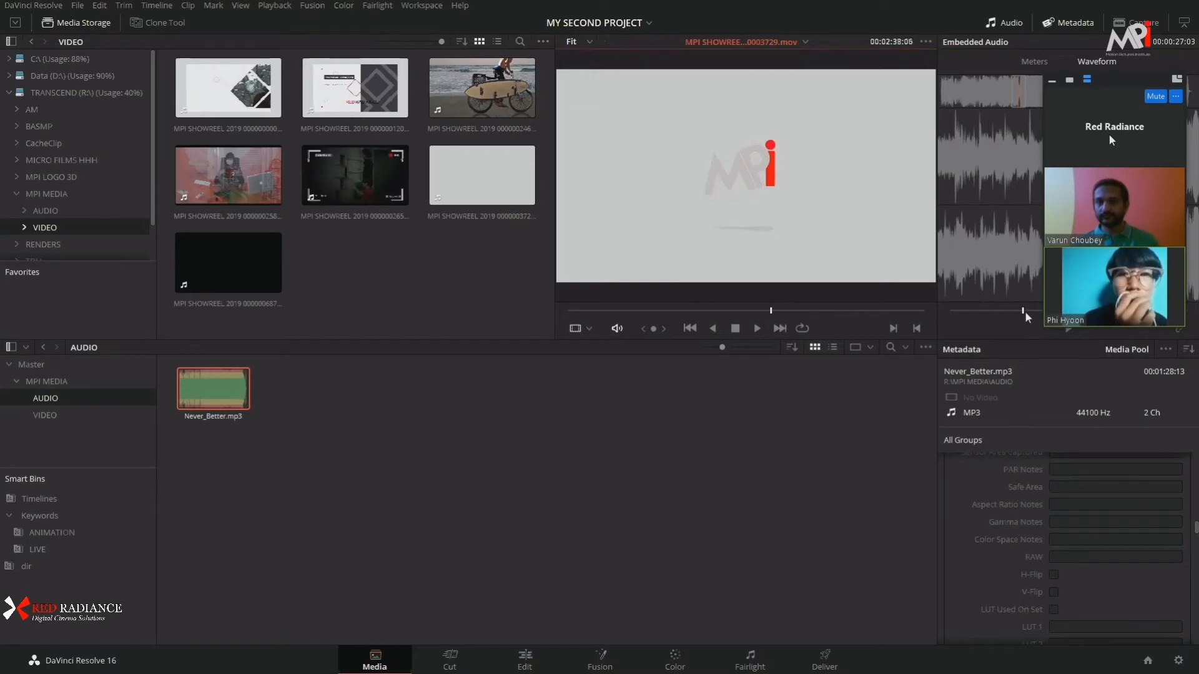
pyautogui.press('Right')
pyautogui.press('Right')
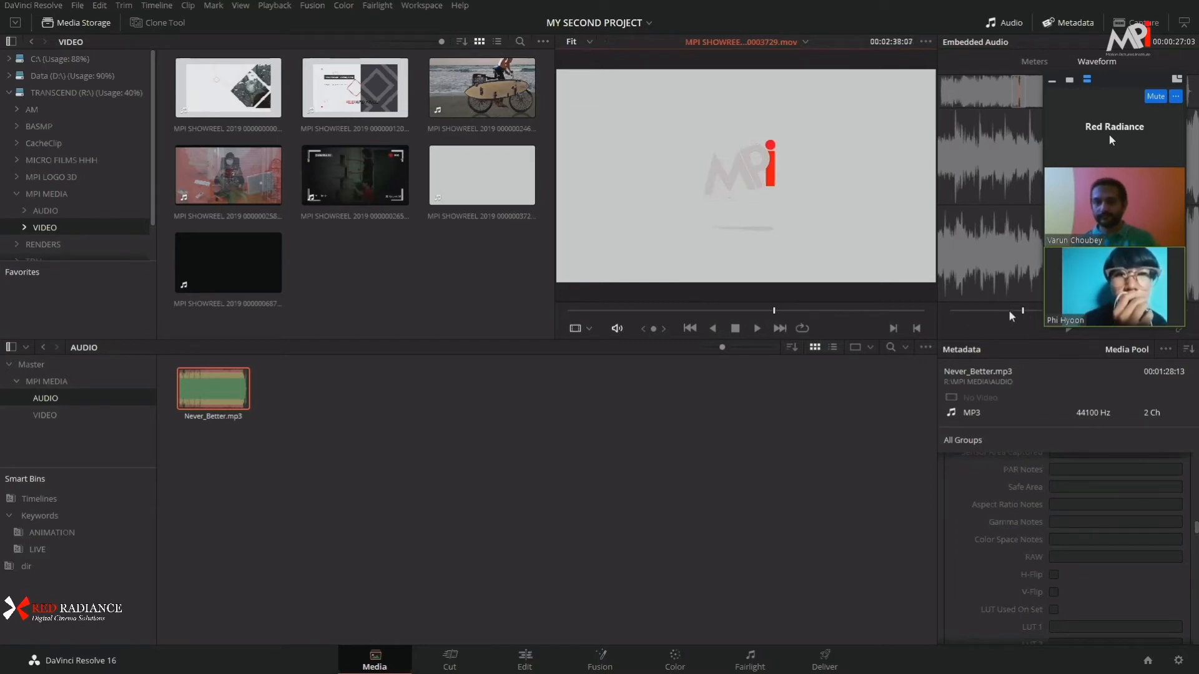
pyautogui.press('Left')
pyautogui.press('Left')
pyautogui.press('Left')
pyautogui.press('Left')
pyautogui.press('Left')
pyautogui.press('Left')
pyautogui.press('Left')
pyautogui.press('Left')
pyautogui.press('Left')
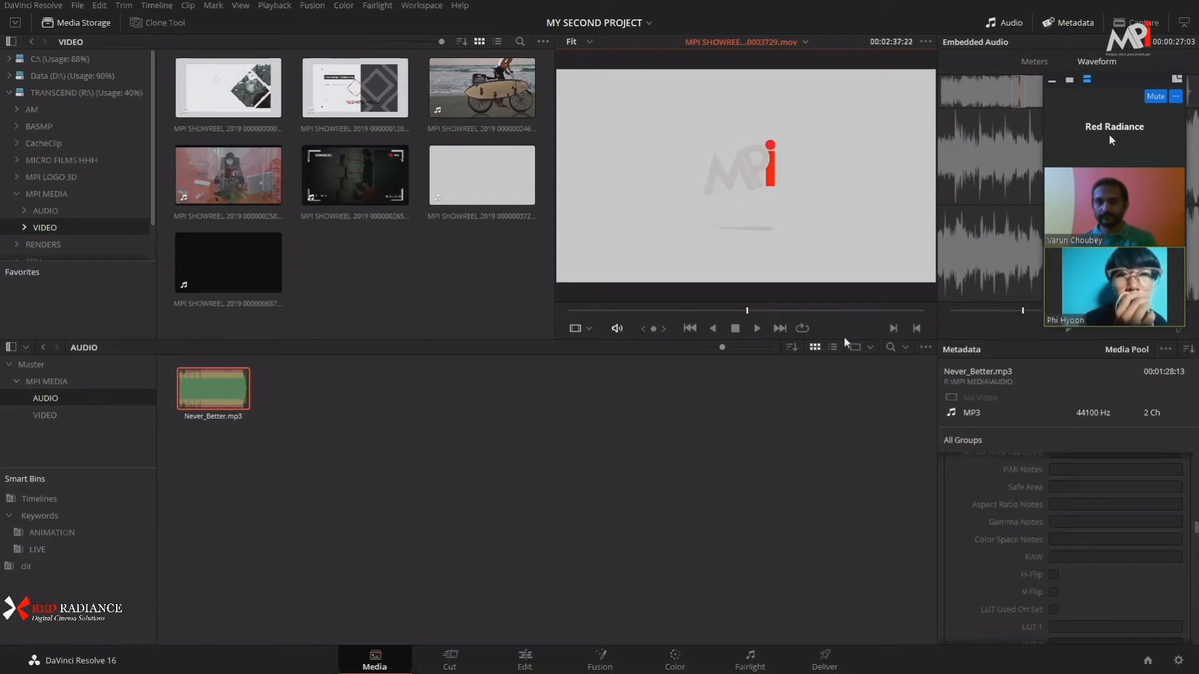
pyautogui.press('Right')
pyautogui.press('Right')
pyautogui.press('Right')
pyautogui.press('Right')
pyautogui.press('Right')
pyautogui.press('Right')
pyautogui.press('Right')
pyautogui.press('Right')
pyautogui.press('Right')
pyautogui.press('Right')
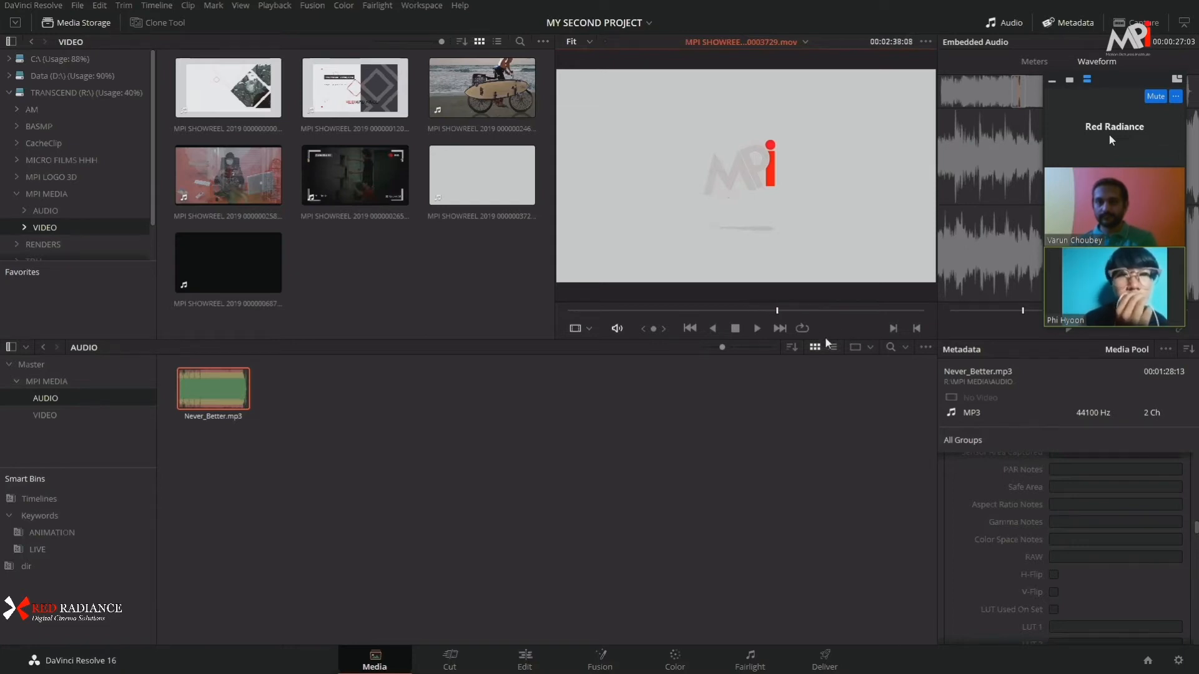
pyautogui.press('Left')
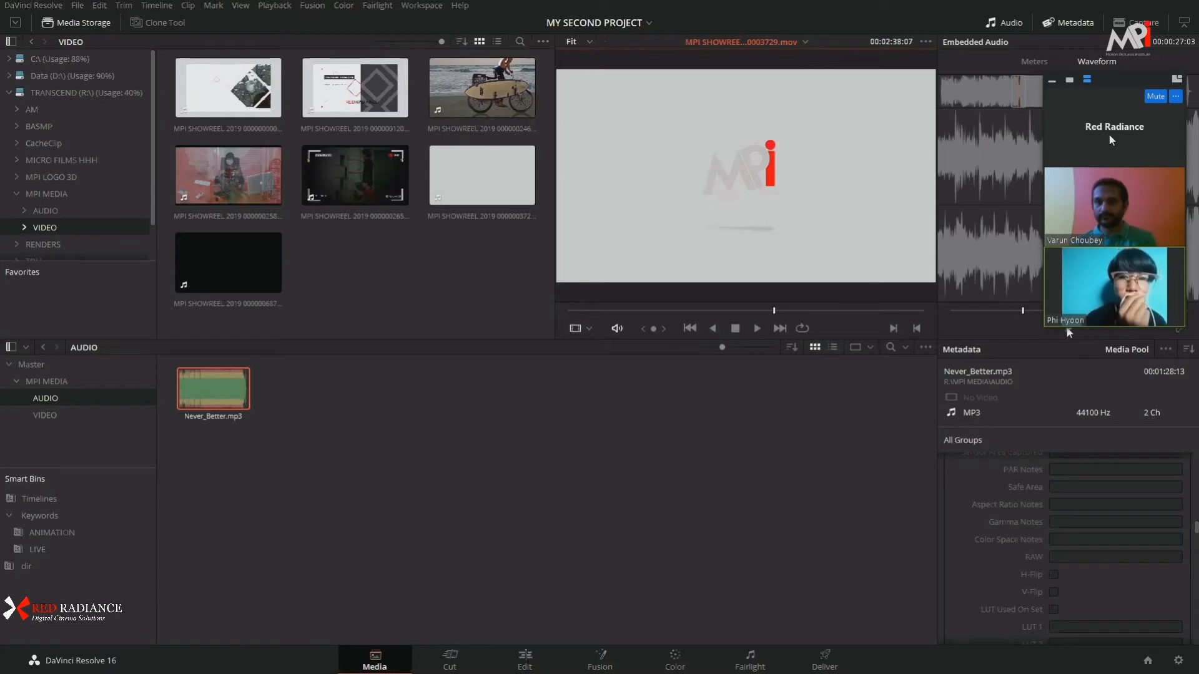
# Step: Position the Never_Better.mp3 waveform at 00:00:28:03 and link it to the logo clip at 02:38:07
pyautogui.click(1024, 314)
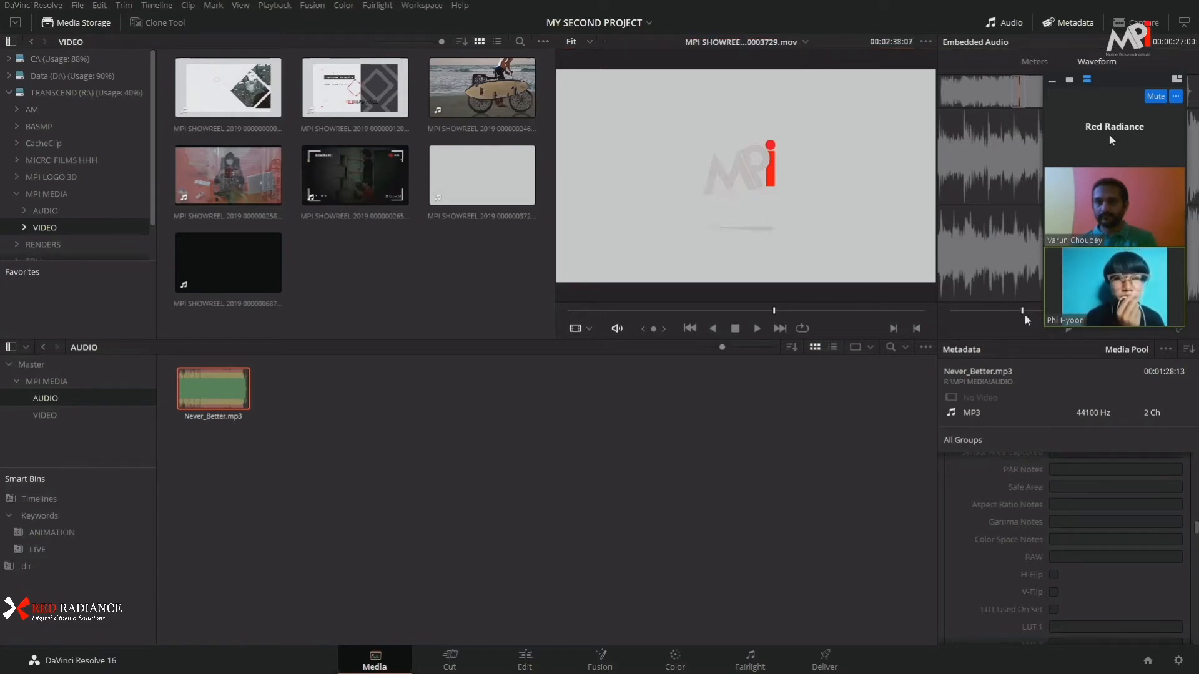
pyautogui.moveTo(1024, 315); pyautogui.dragTo(1025, 315)
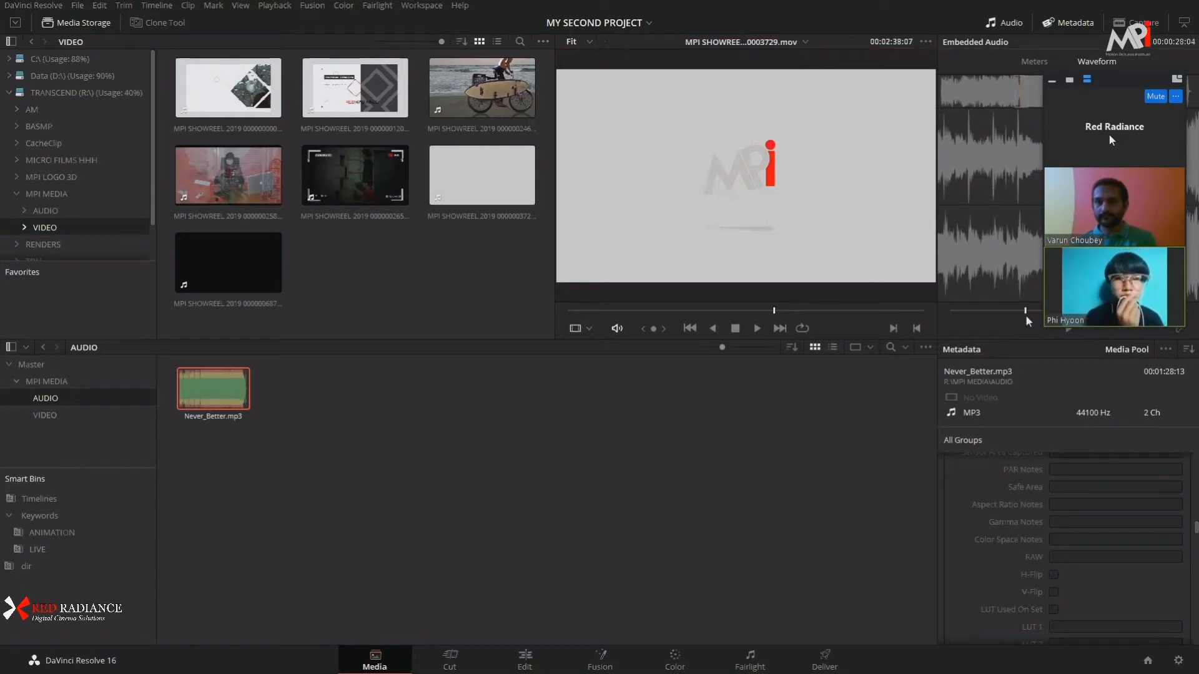
pyautogui.click(757, 328)
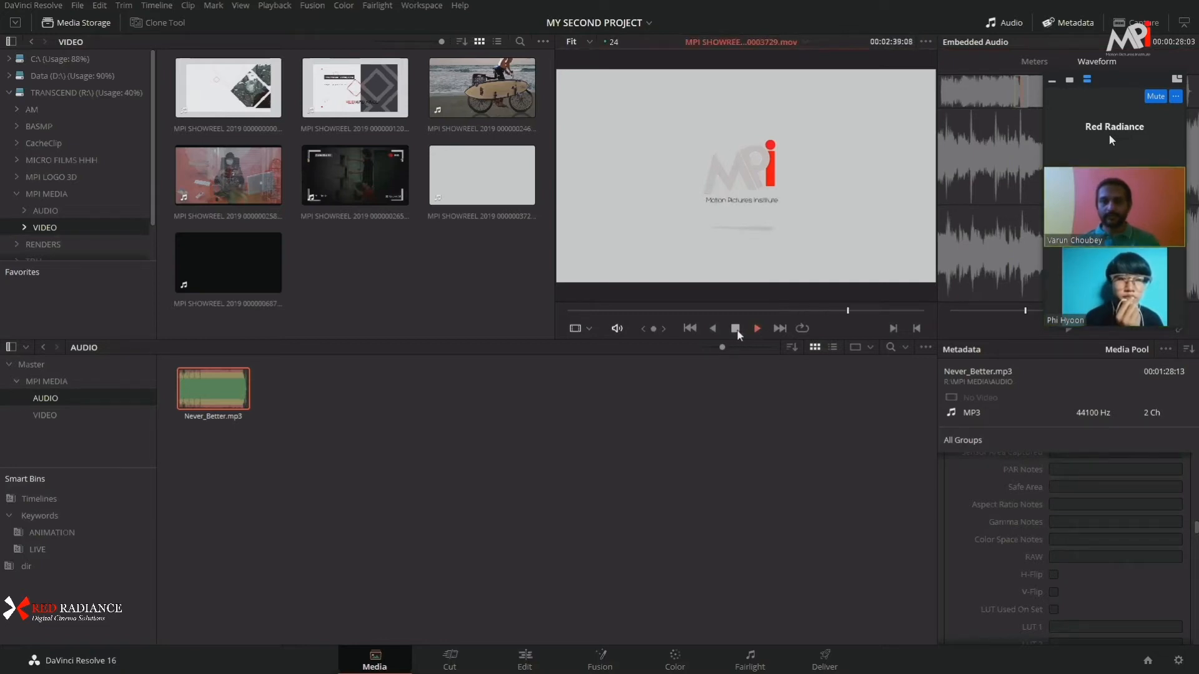
pyautogui.click(771, 311)
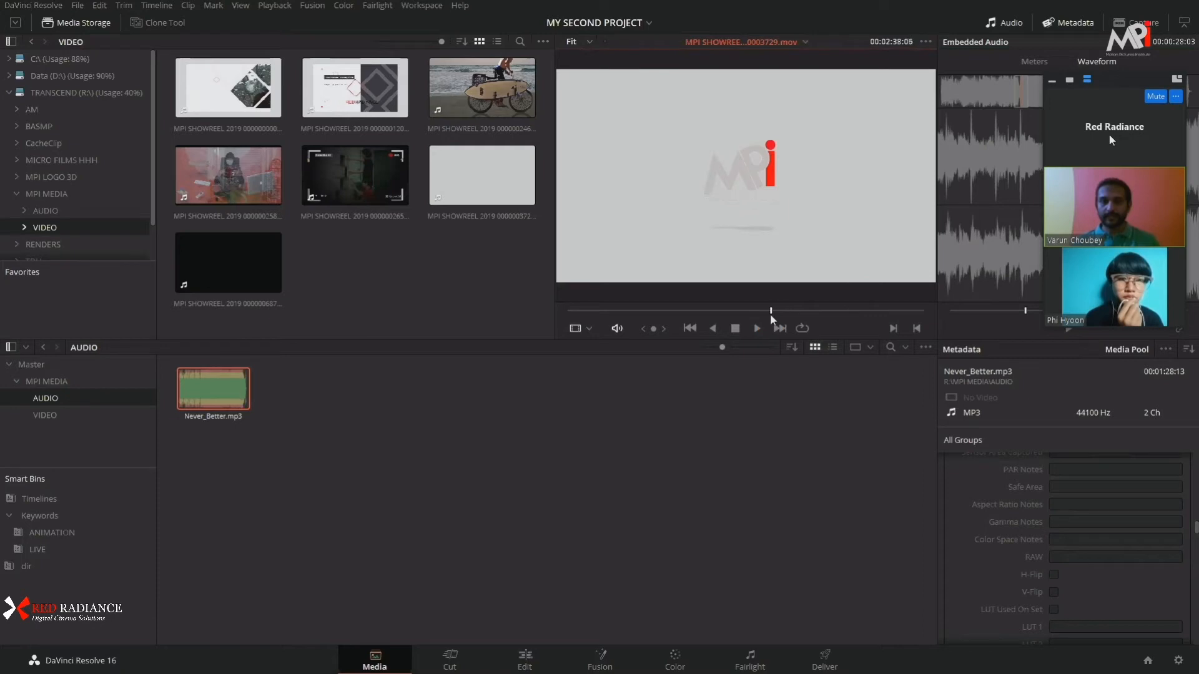
pyautogui.click(774, 311)
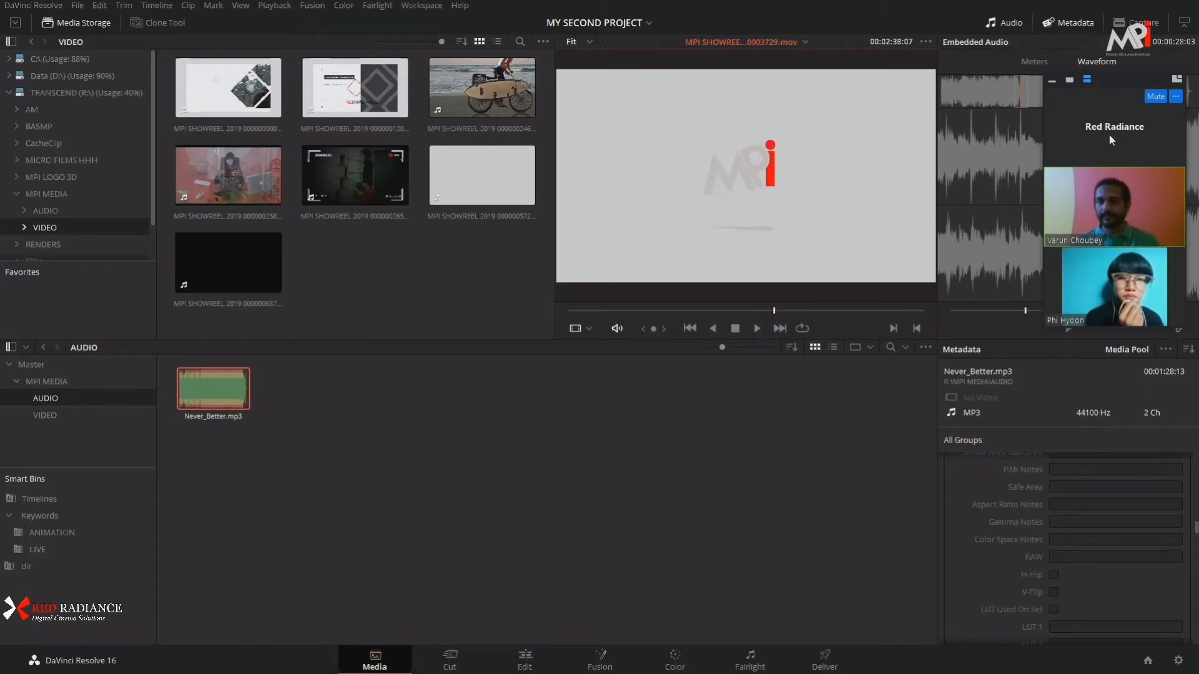
pyautogui.click(1181, 329)
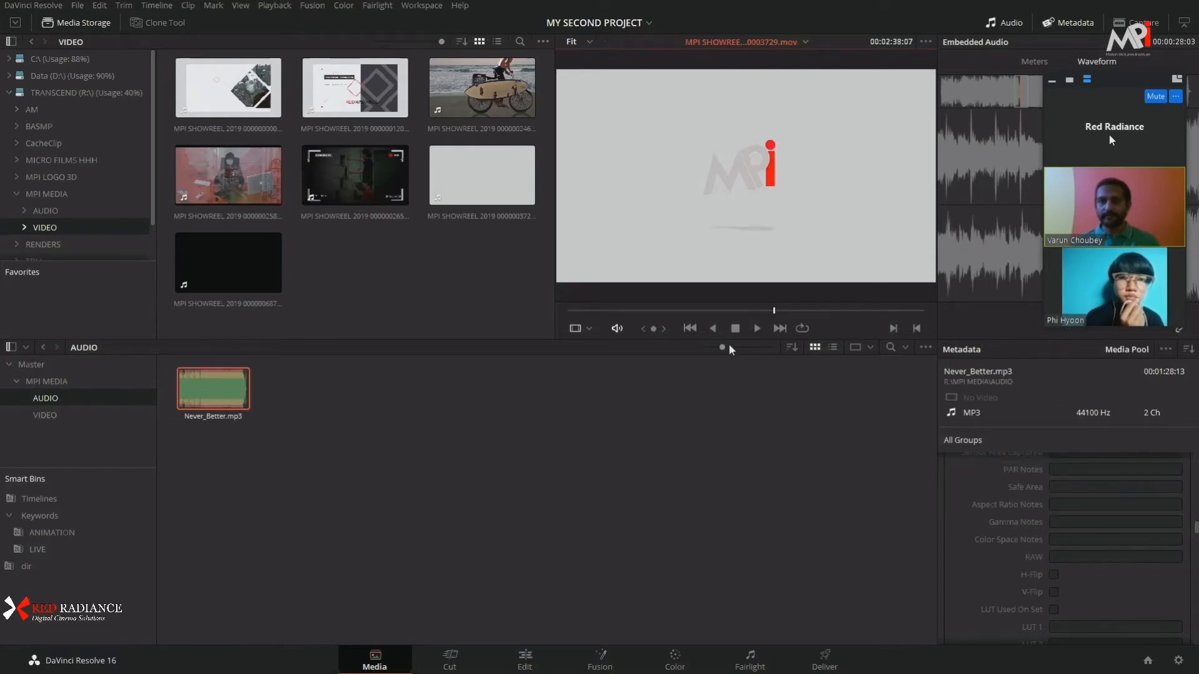
# Step: Play and scrub the logo clip in the viewer to check its sync with Never_Better.mp3
pyautogui.click(696, 309)
pyautogui.click(756, 327)
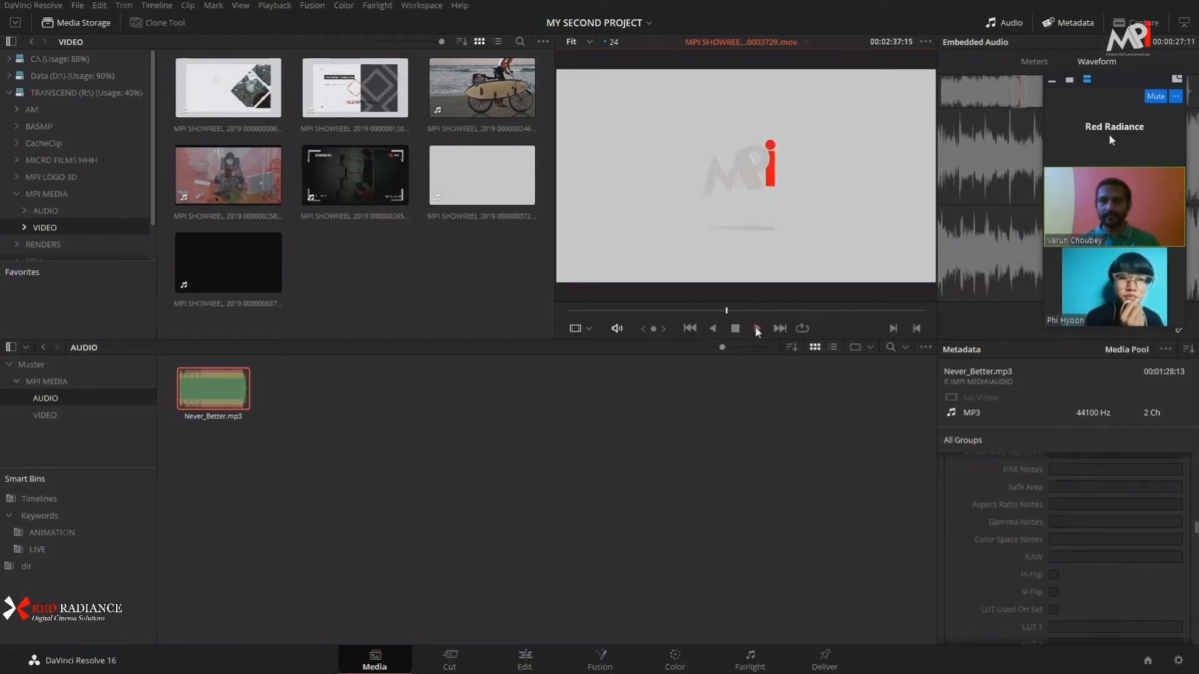
pyautogui.click(740, 327)
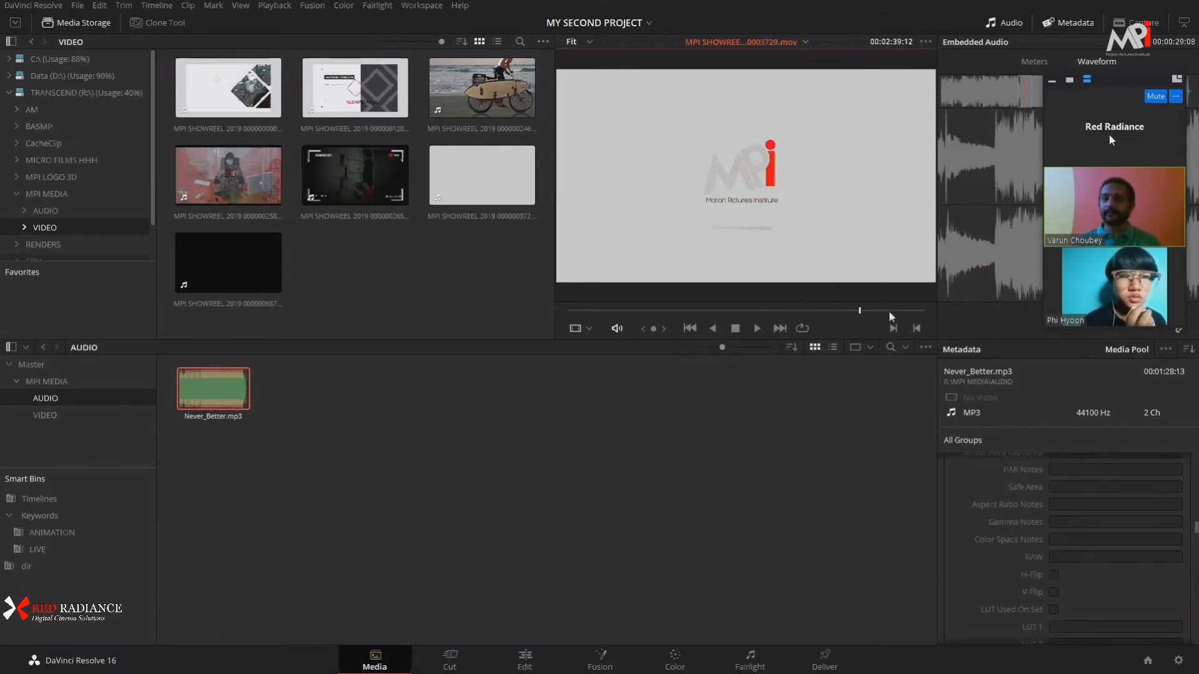
pyautogui.moveTo(889, 312); pyautogui.dragTo(799, 327)
pyautogui.click(393, 465)
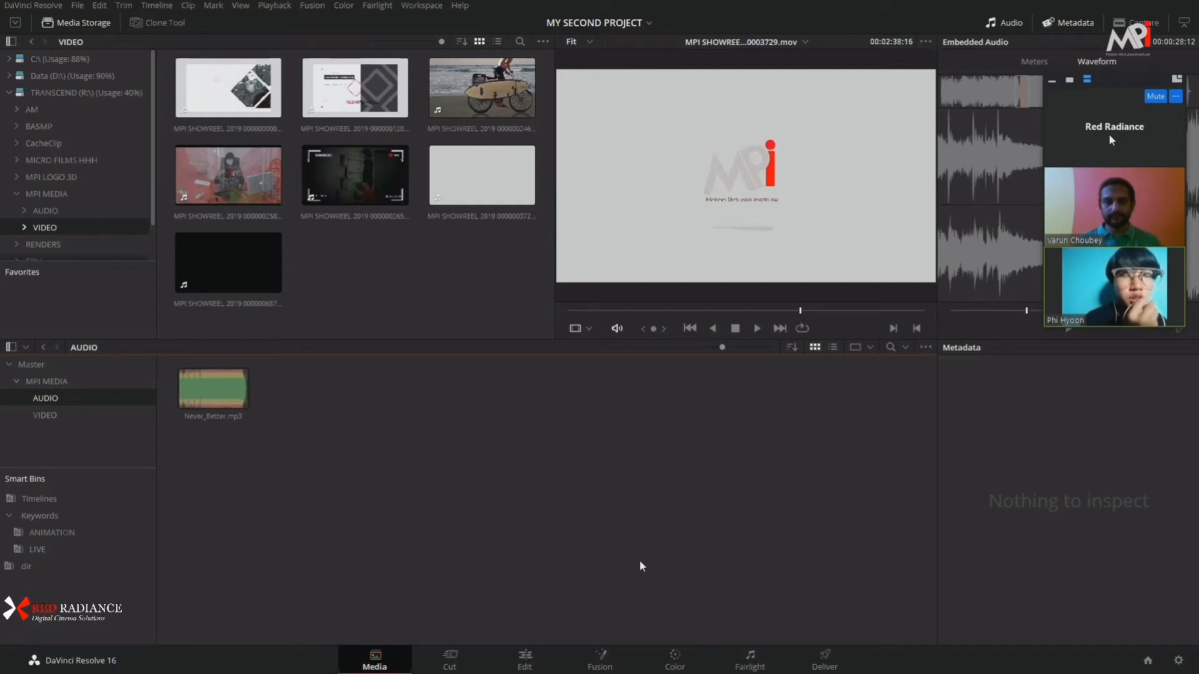
pyautogui.moveTo(803, 312)
pyautogui.mouseDown()
pyautogui.moveTo(780, 317)
pyautogui.moveTo(794, 320)
pyautogui.mouseUp()
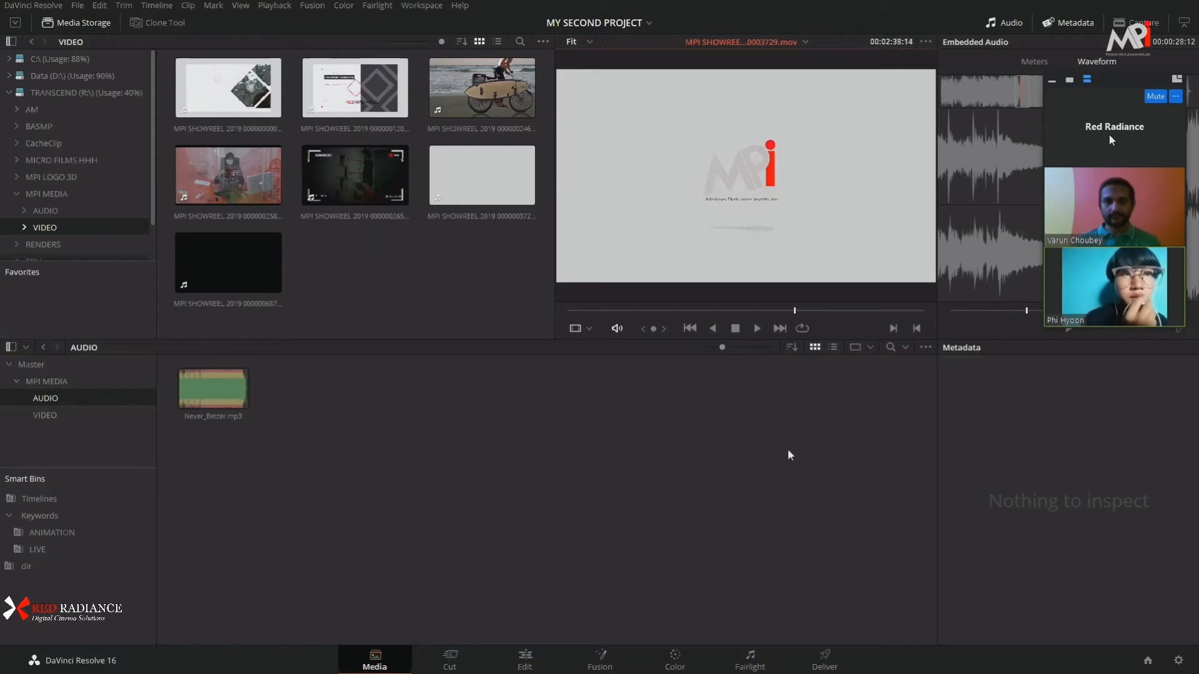
# Step: On the Edit page, place the MPI SHOWREEL 2019 0000003729.mov logo clip on Video 1, starting at 01:00:22:11
pyautogui.click(526, 661)
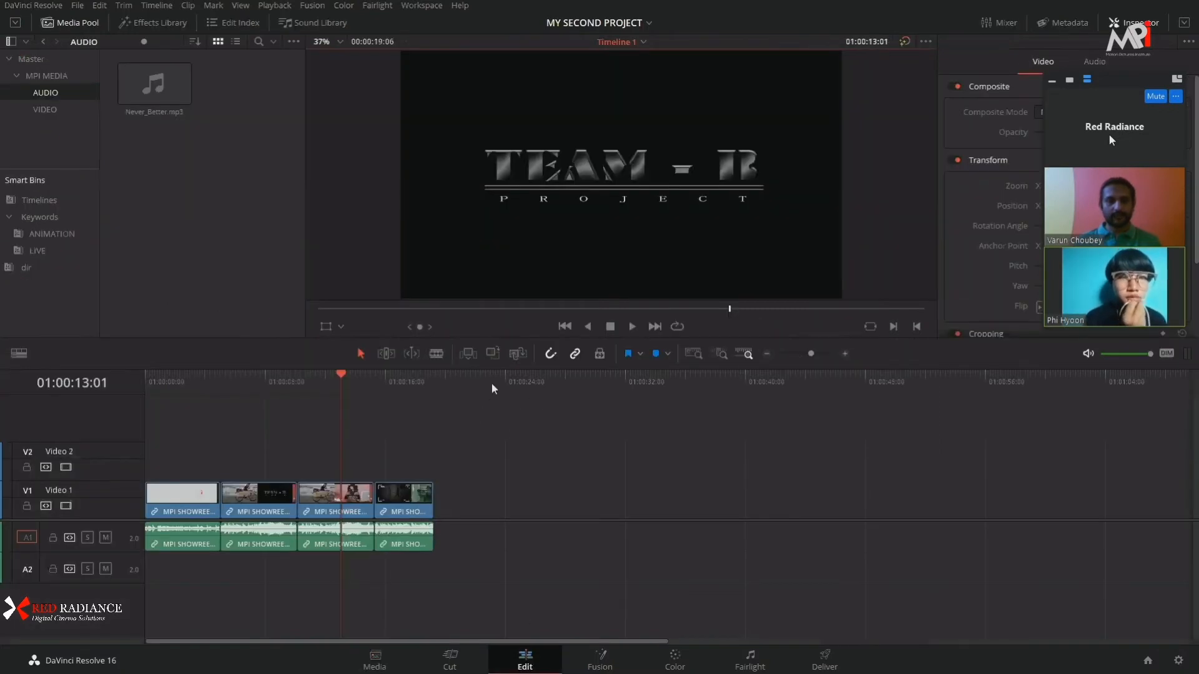
pyautogui.click(483, 400)
pyautogui.click(36, 111)
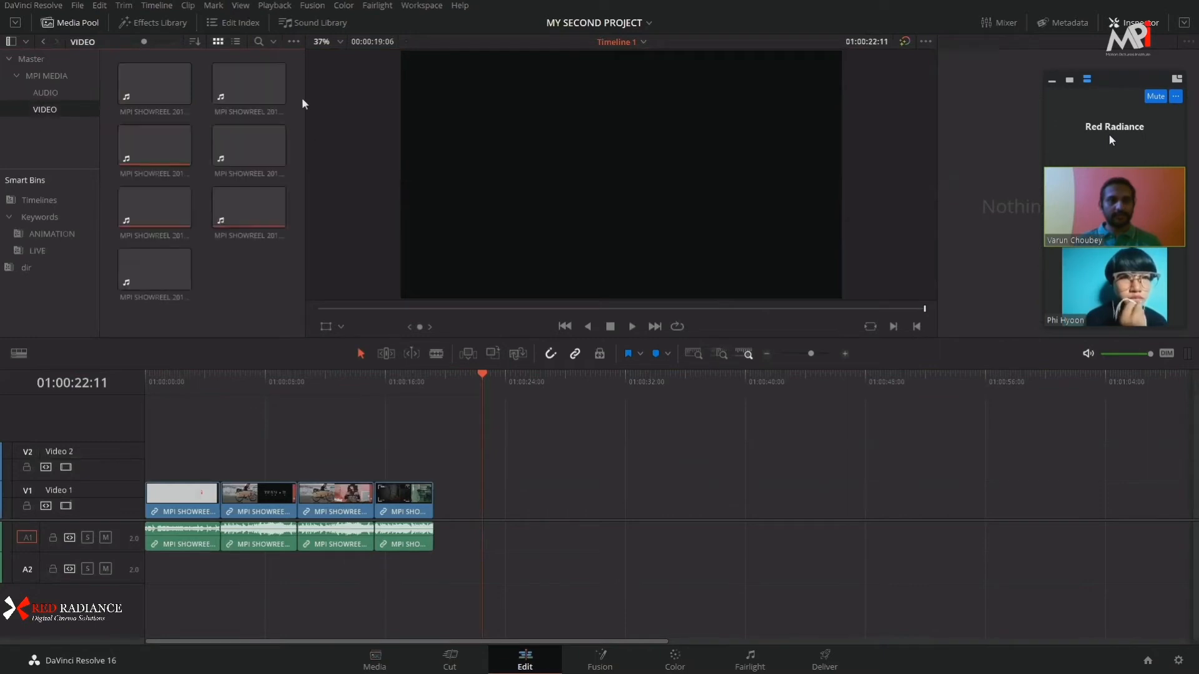
pyautogui.moveTo(242, 211); pyautogui.dragTo(486, 500)
pyautogui.moveTo(519, 396)
pyautogui.mouseDown()
pyautogui.moveTo(488, 384)
pyautogui.moveTo(517, 396)
pyautogui.mouseUp()
pyautogui.scroll(1, 550, 525)
pyautogui.scroll(1, 550, 526)
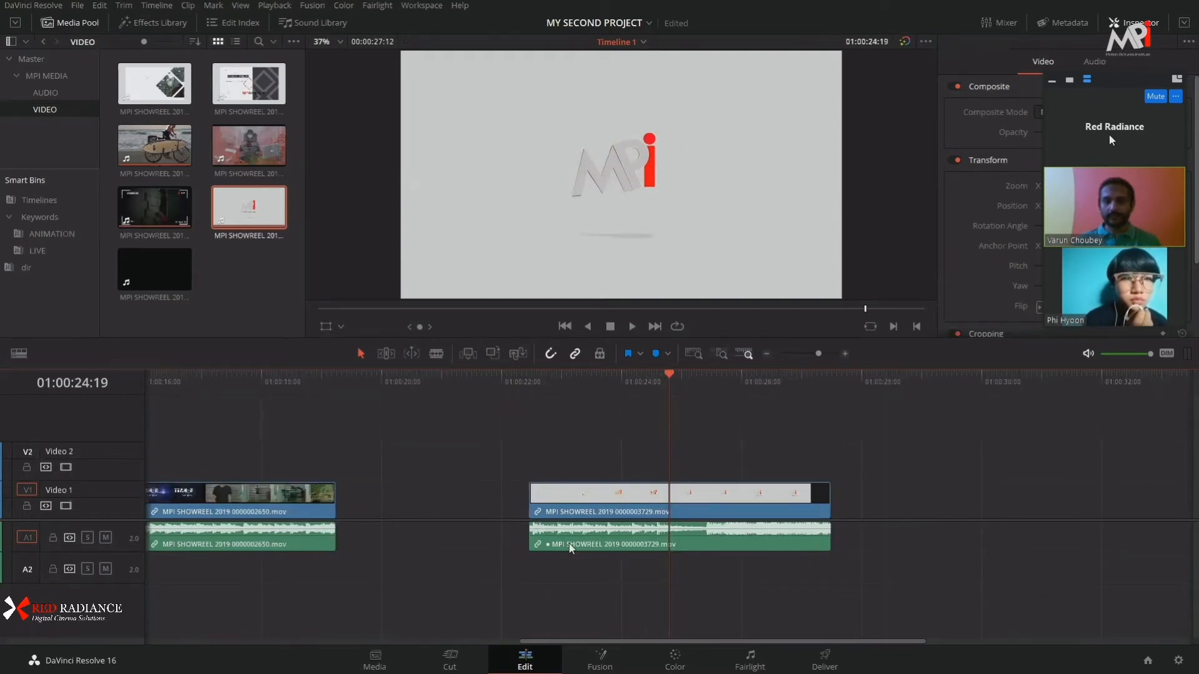
# Step: Play the added logo clip on the timeline to check its synced audio and return the playhead to 01:00:23:13
pyautogui.click(654, 390)
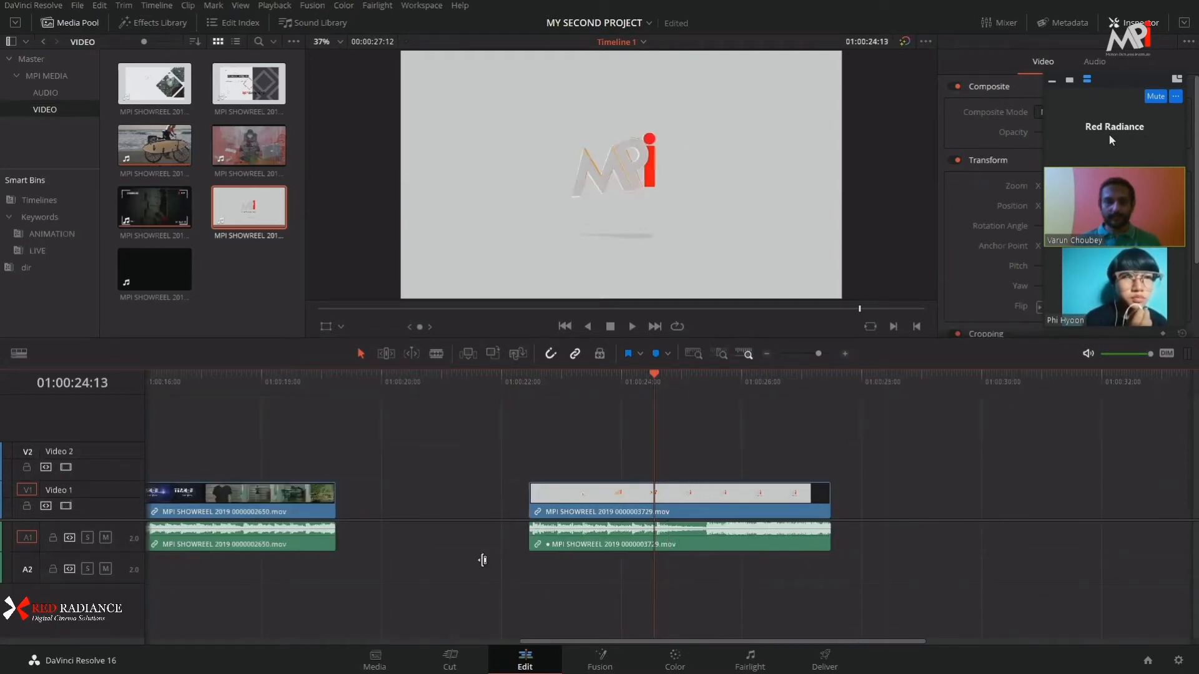
pyautogui.click(645, 392)
pyautogui.press('space')
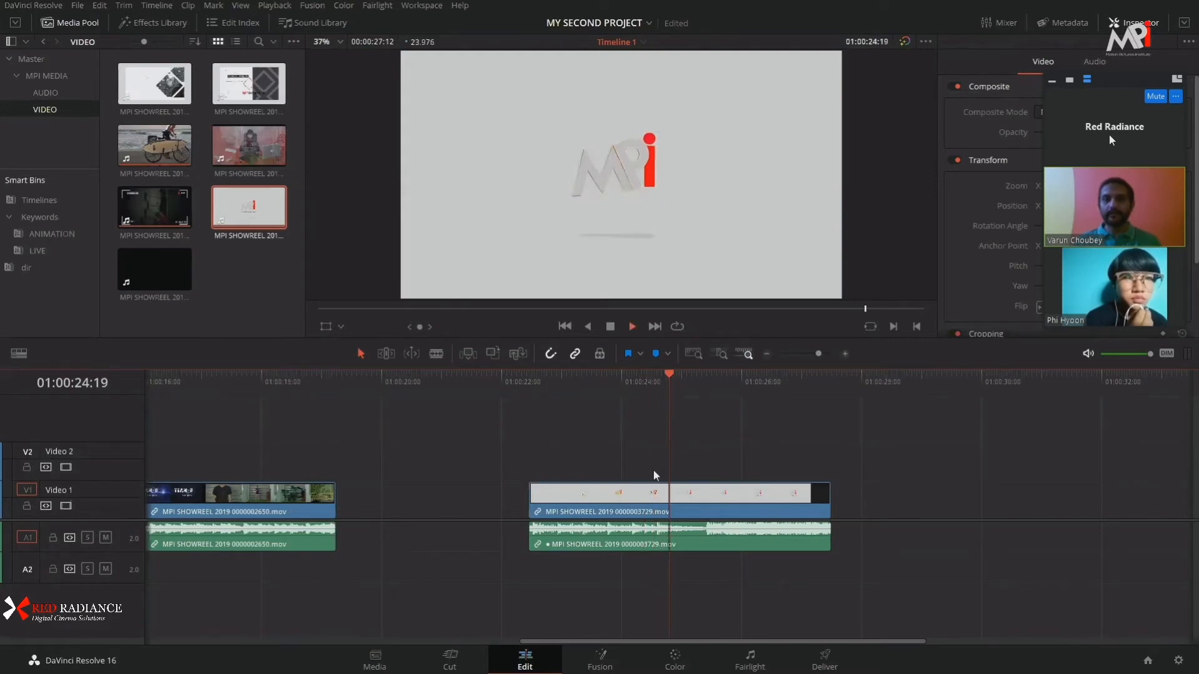
pyautogui.press('space')
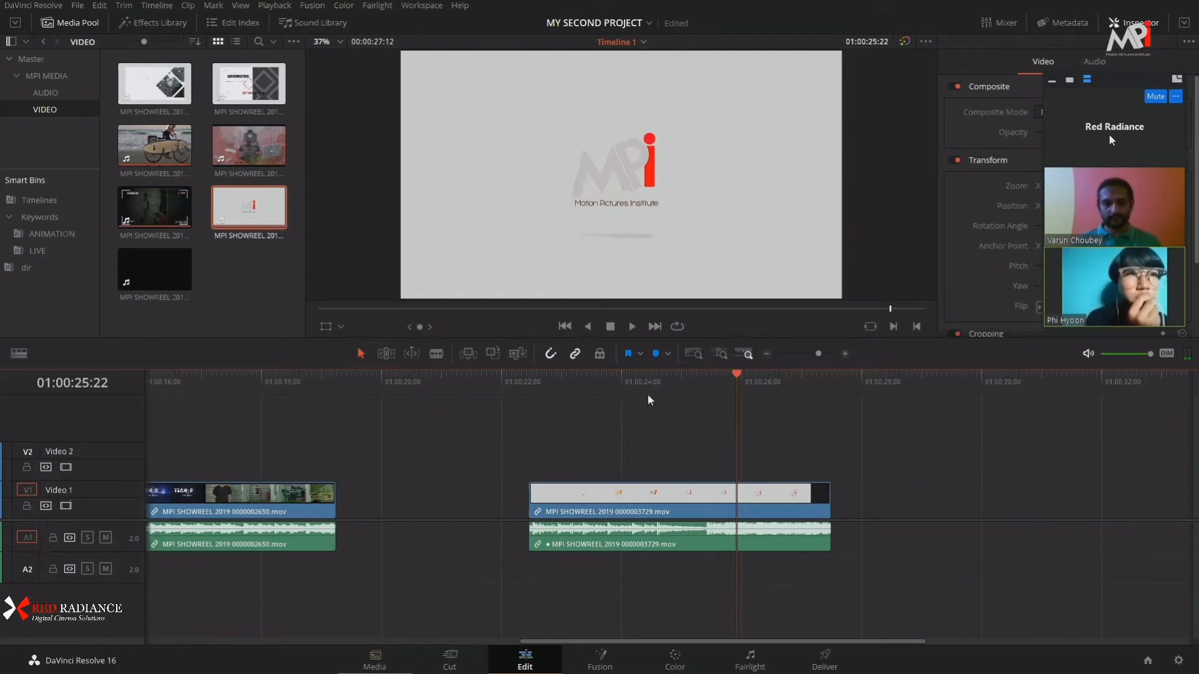
pyautogui.click(594, 378)
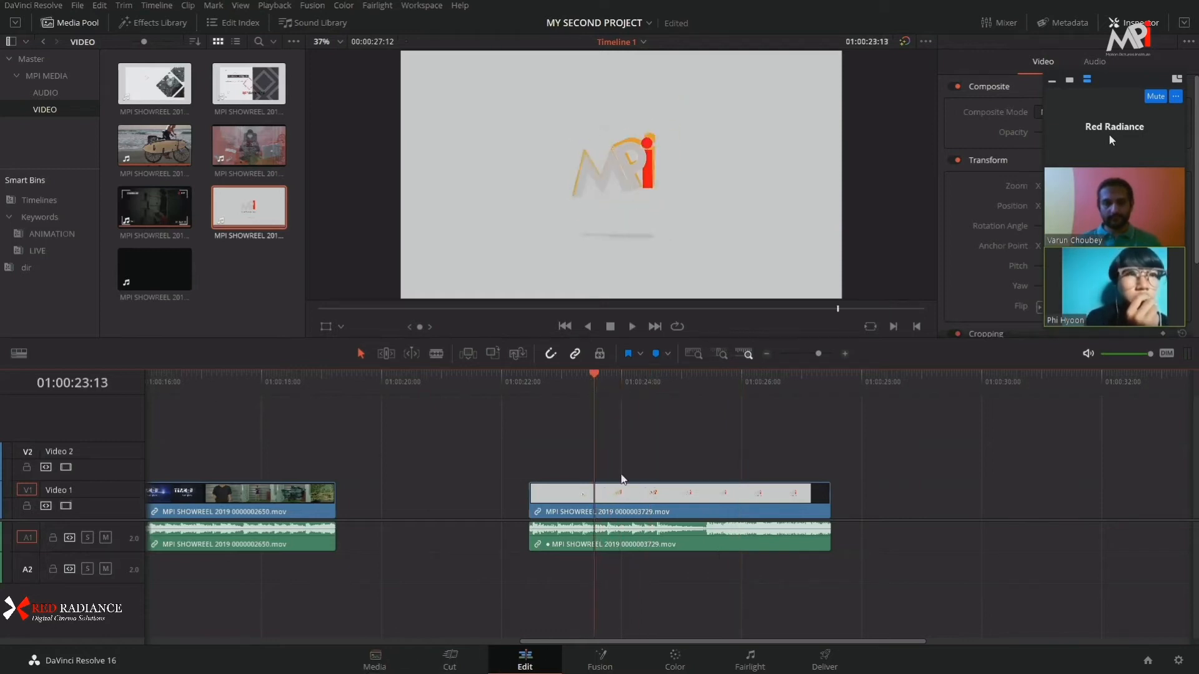
# Step: Return to the Media page and examine the clip options for MPI SHOWREEL 2019 0000001200.mov without applying any
pyautogui.click(376, 661)
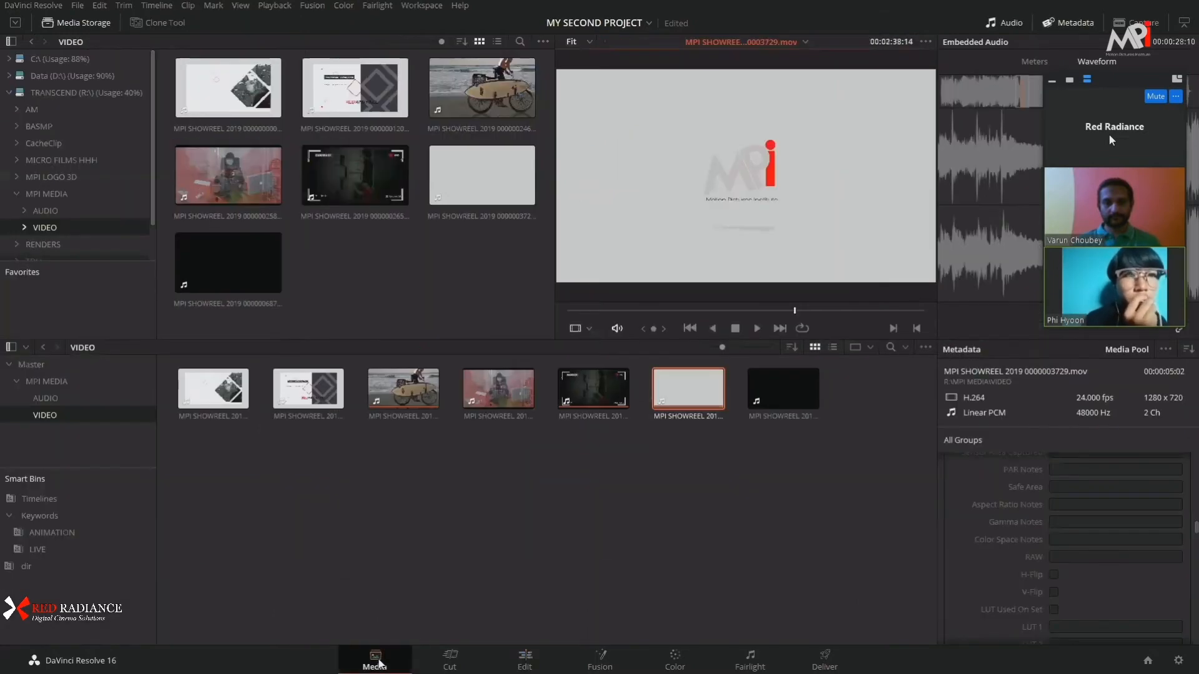
pyautogui.click(525, 659)
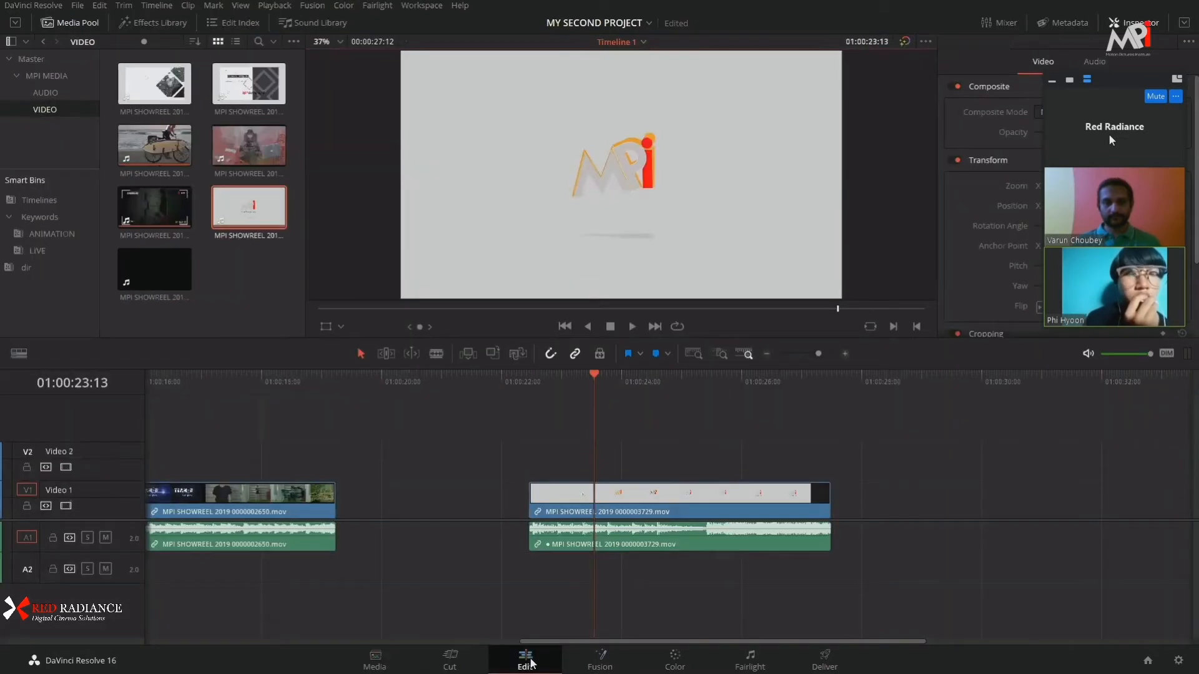
pyautogui.click(377, 660)
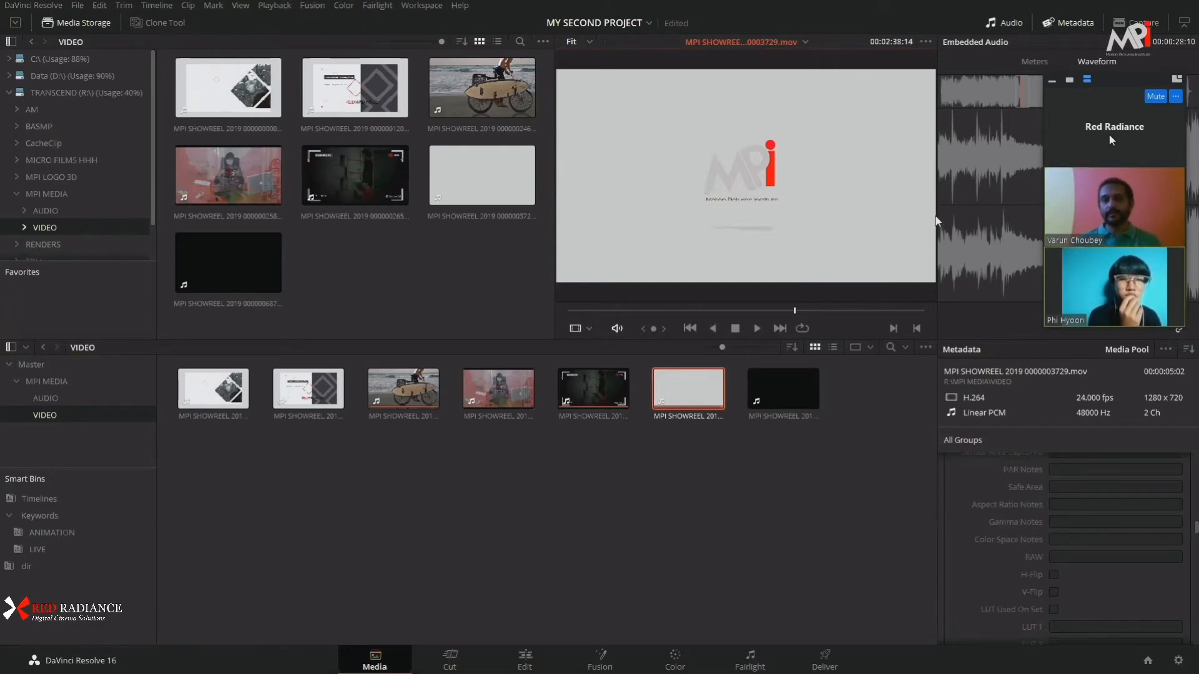
pyautogui.click(847, 500)
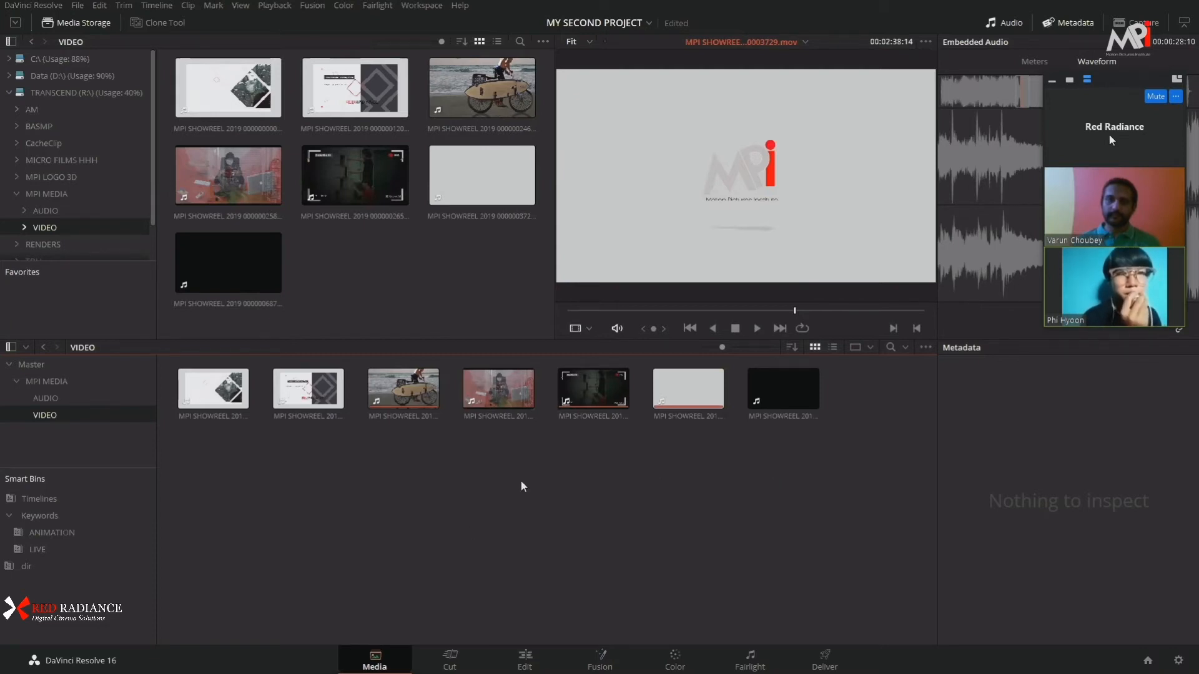
pyautogui.click(309, 387)
pyautogui.rightClick(309, 387)
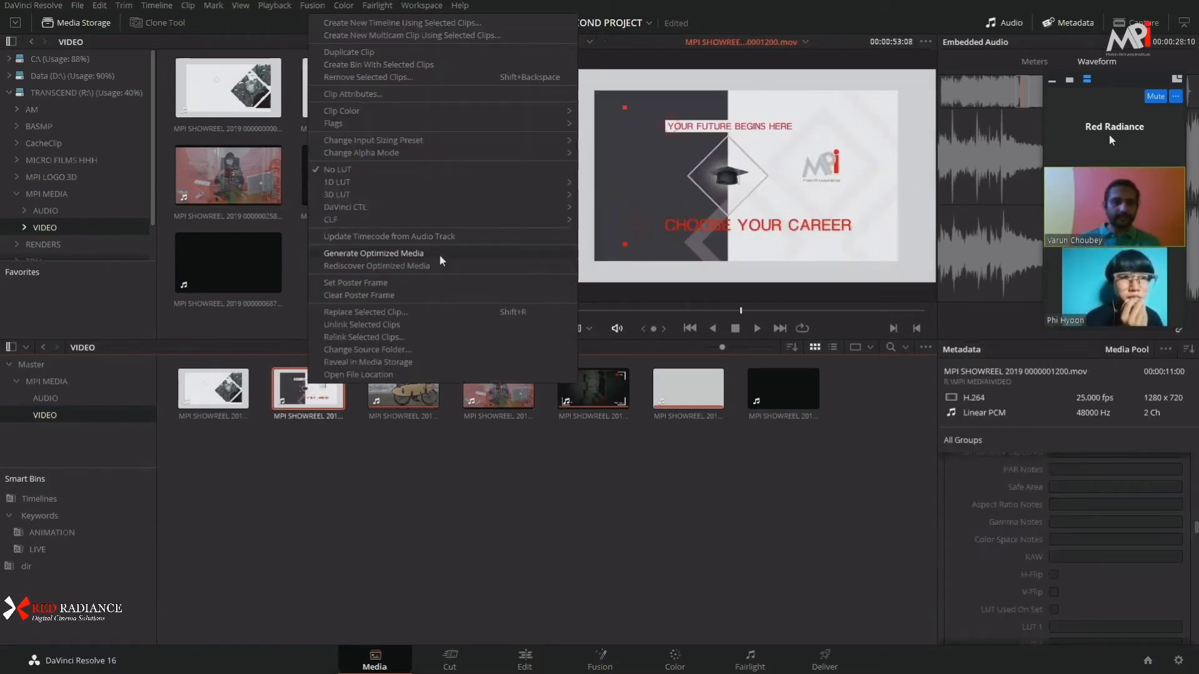
pyautogui.click(483, 488)
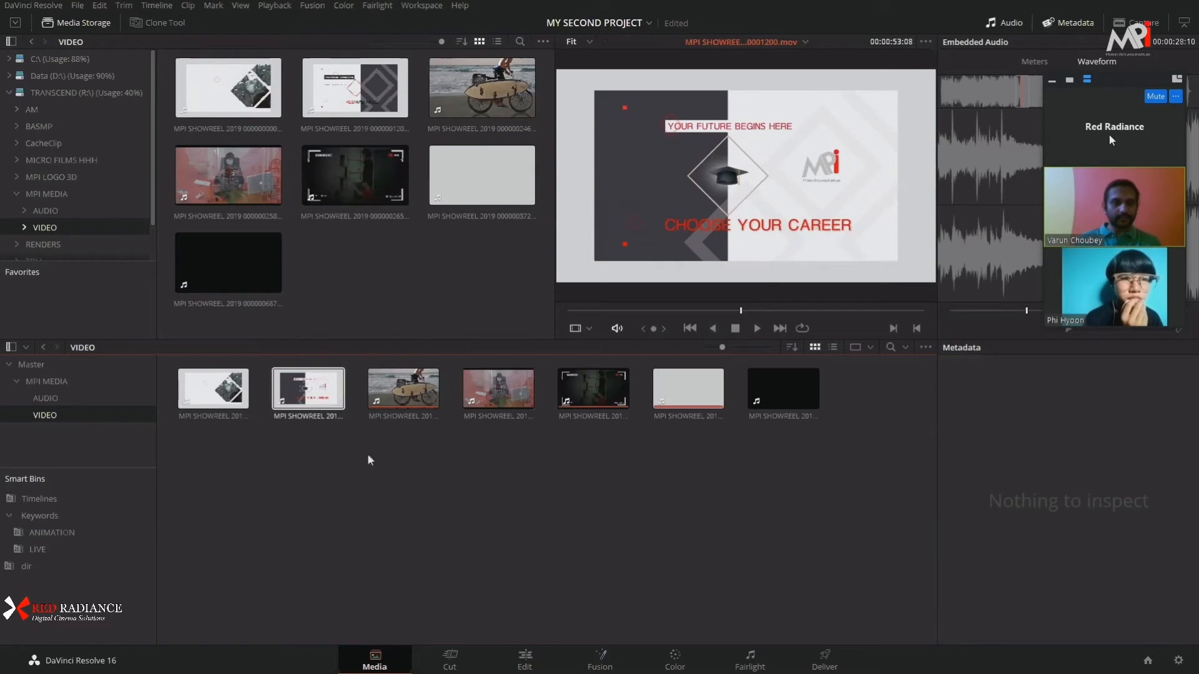
pyautogui.rightClick(318, 391)
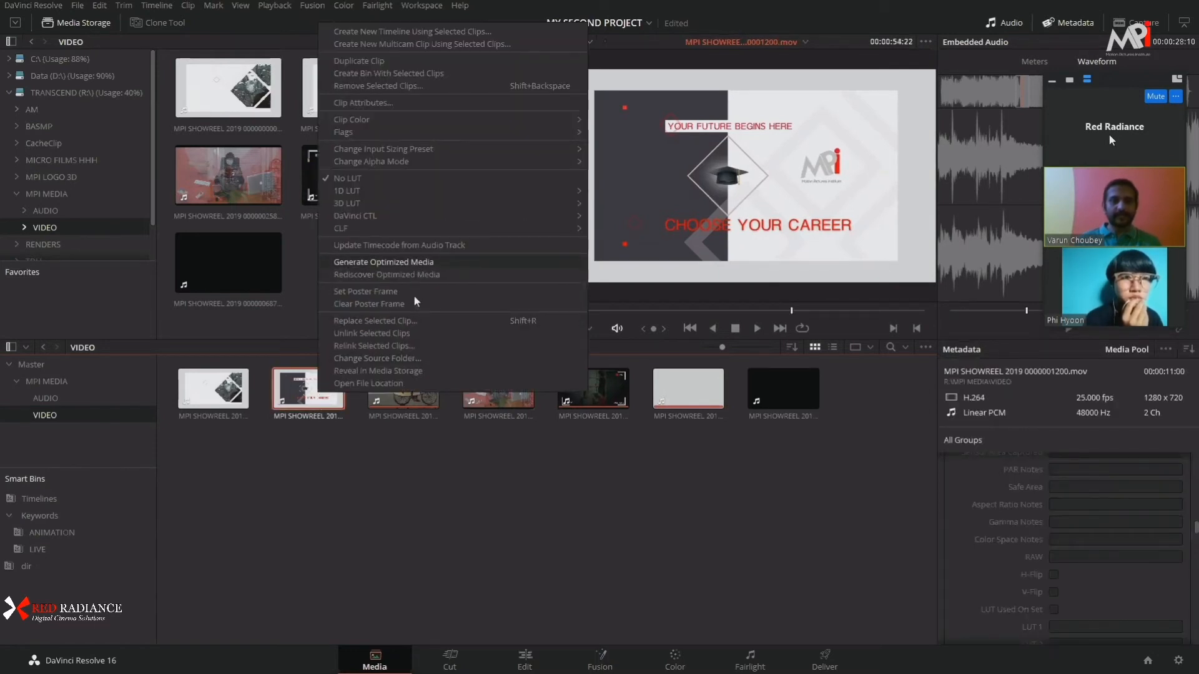
pyautogui.click(444, 519)
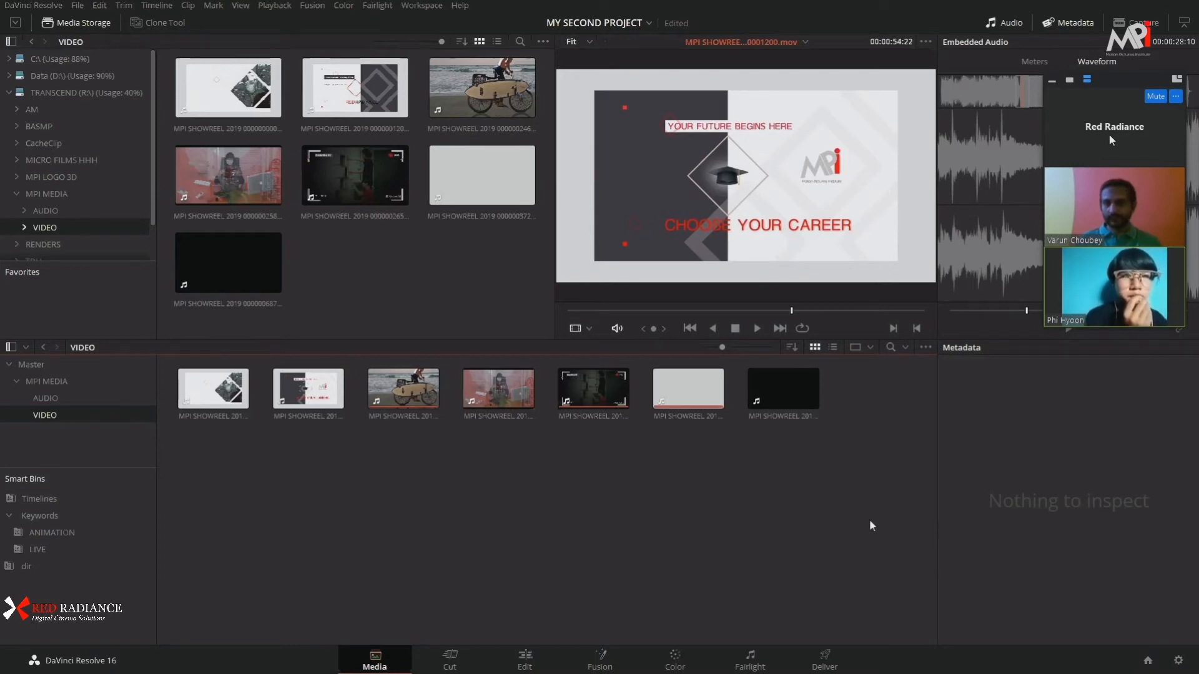
# Step: Review the project's Master Settings for timeline resolution, frame rates, video monitoring and optimized media, closing them without changes
pyautogui.click(1179, 661)
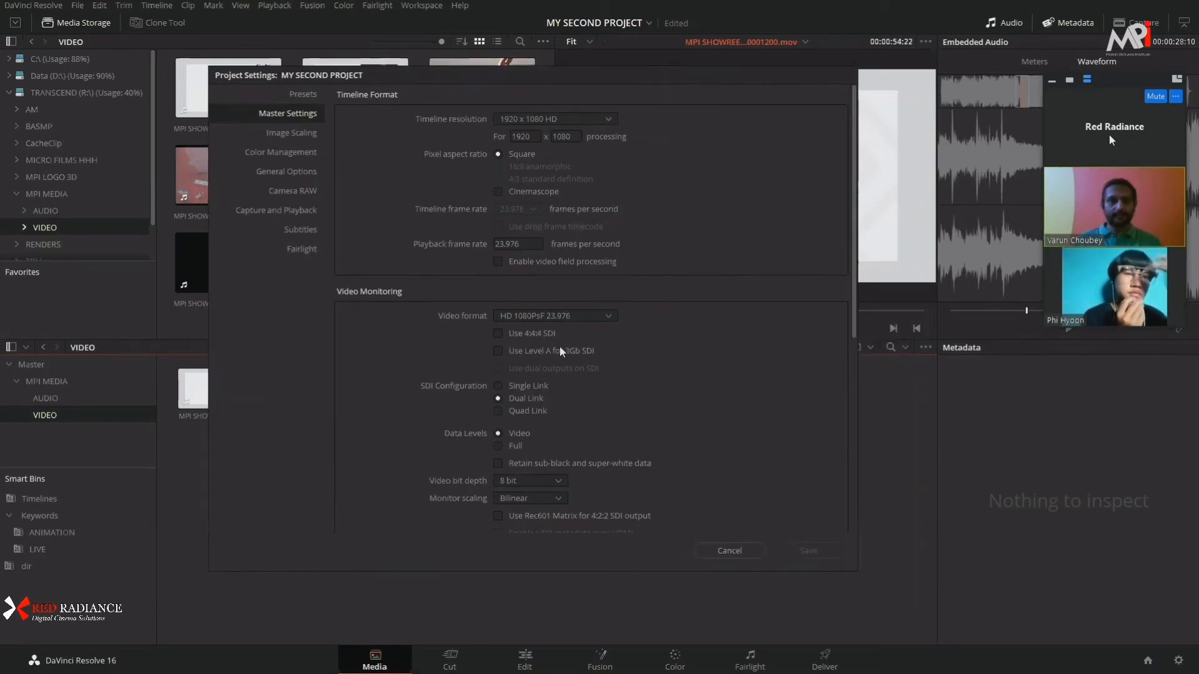
pyautogui.click(722, 550)
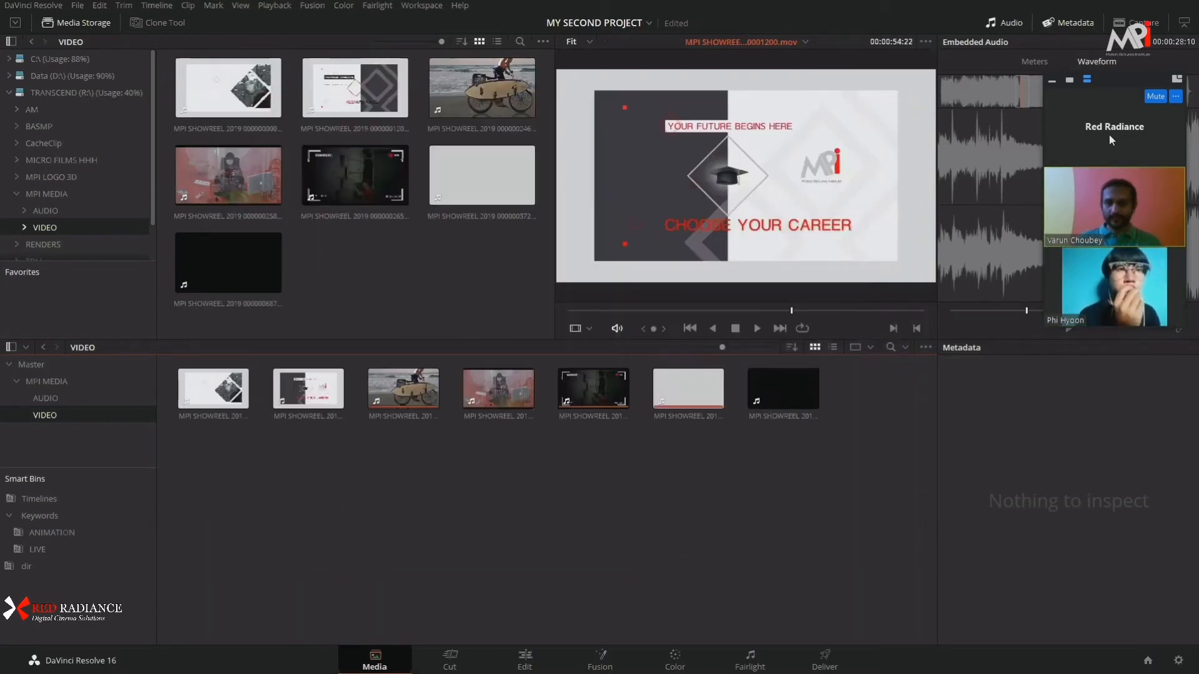
pyautogui.click(1179, 661)
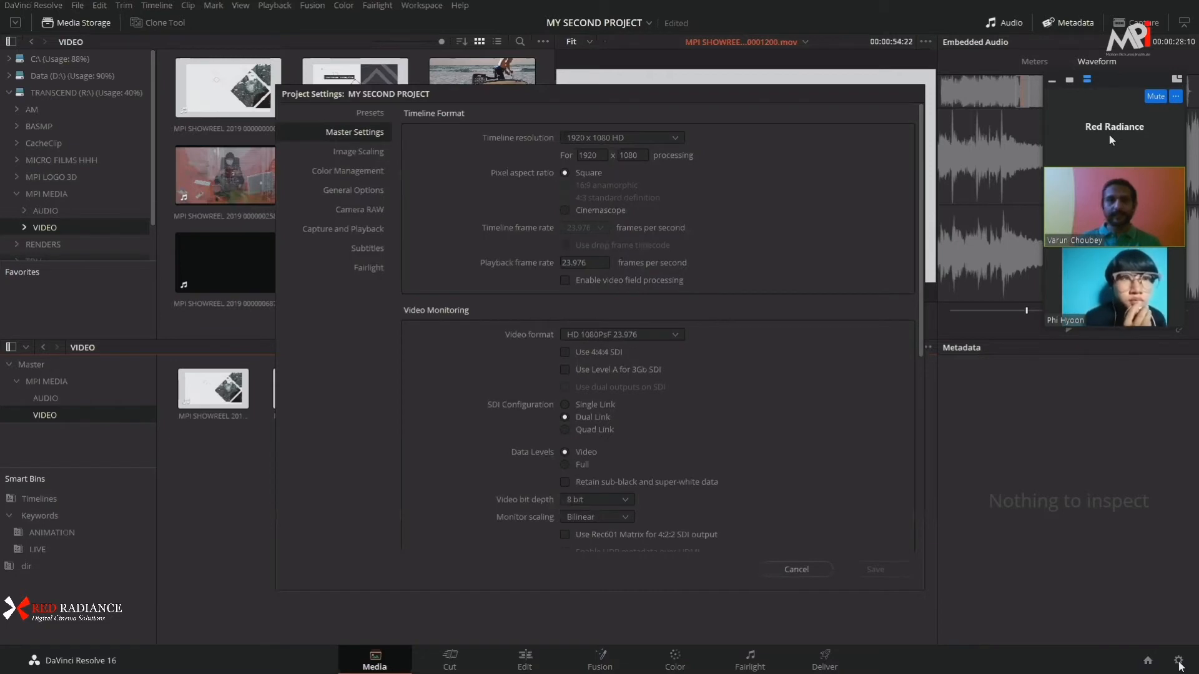
pyautogui.moveTo(689, 94); pyautogui.dragTo(651, 69)
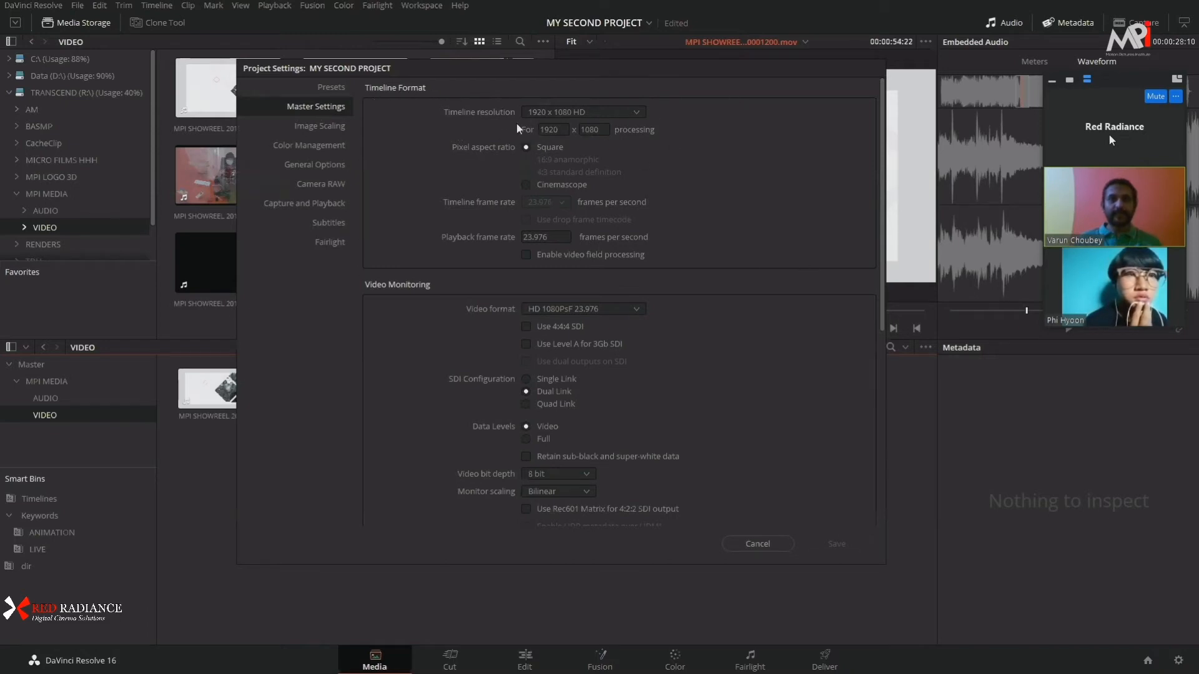
pyautogui.moveTo(686, 73); pyautogui.dragTo(635, 70)
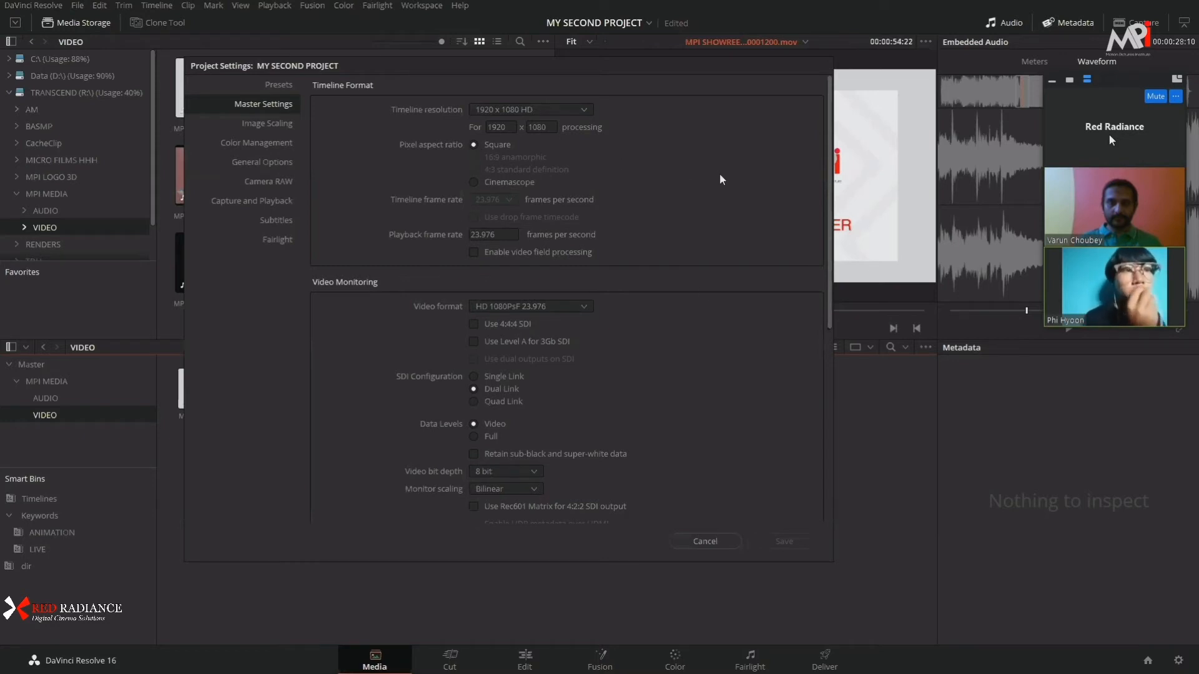
pyautogui.scroll(-5, 698, 347)
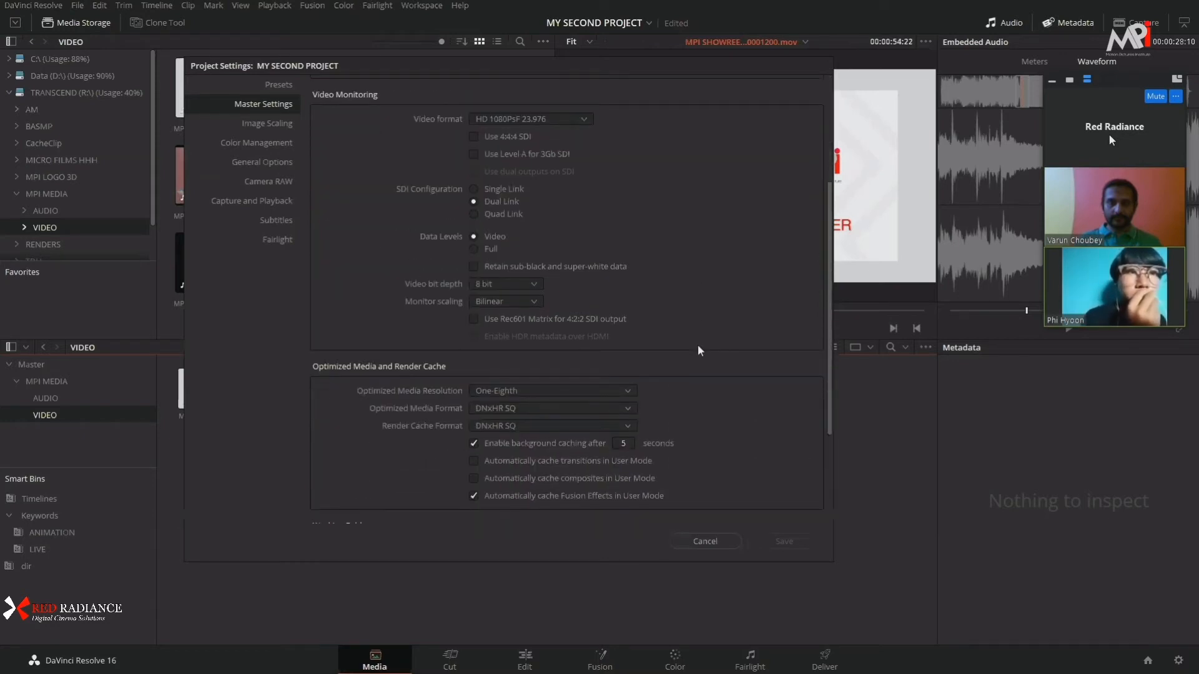
pyautogui.scroll(-2, 698, 346)
pyautogui.scroll(7, 629, 228)
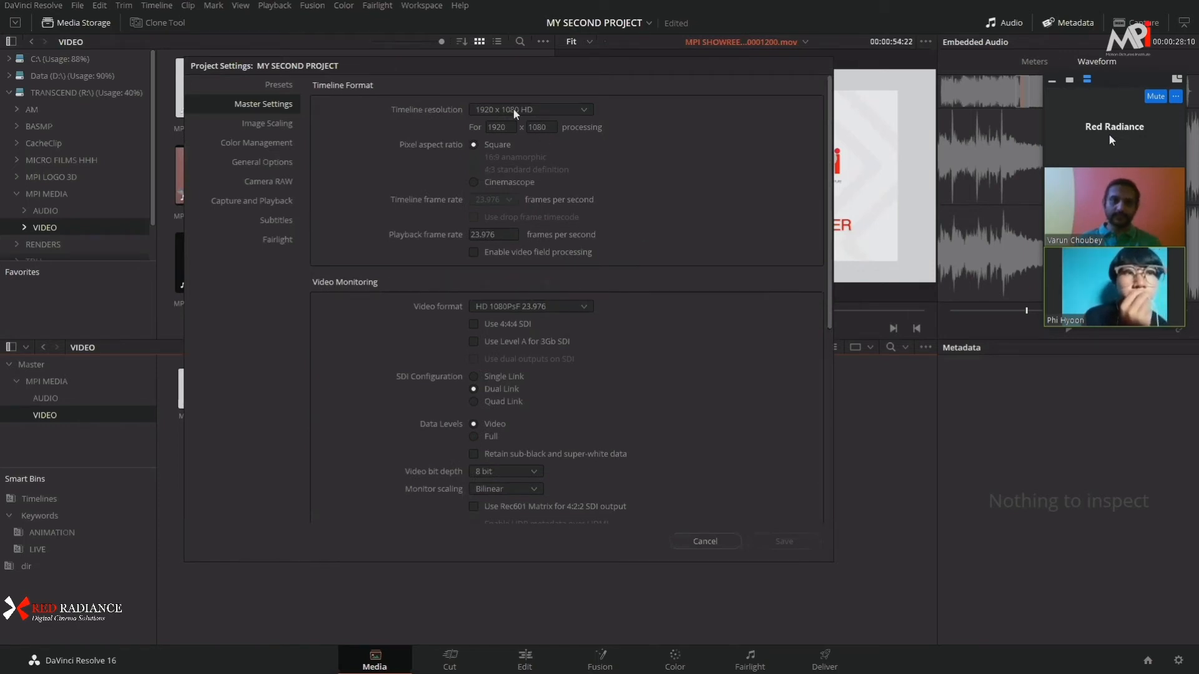
pyautogui.click(554, 111)
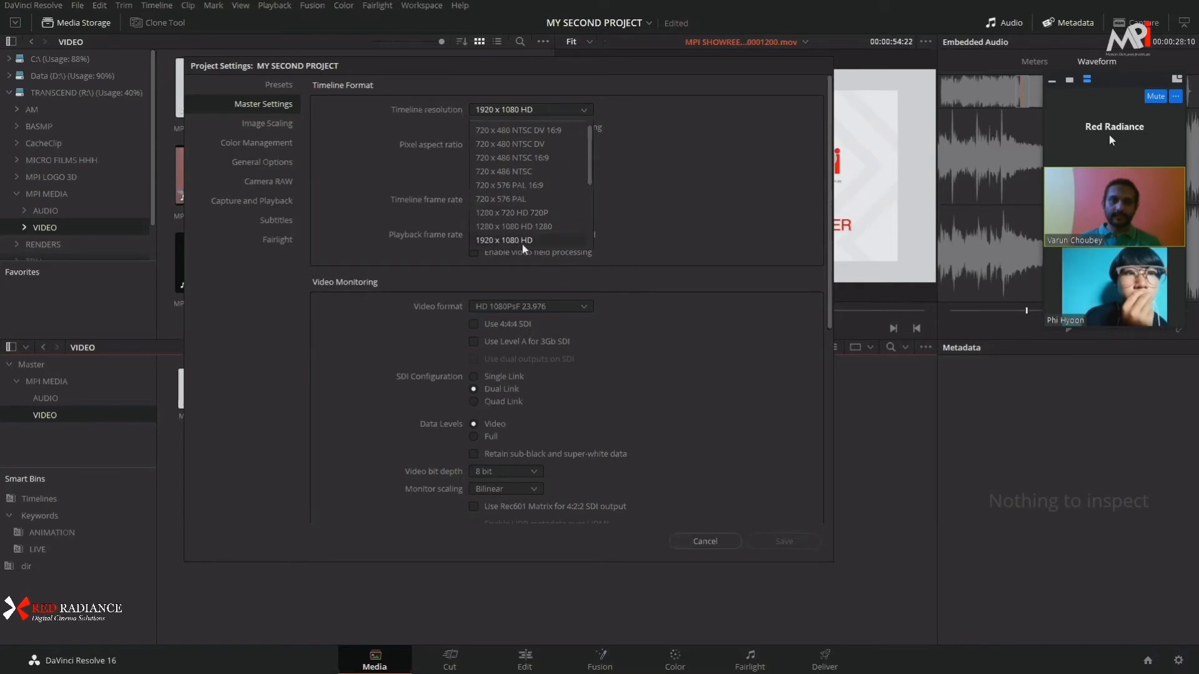
pyautogui.click(629, 154)
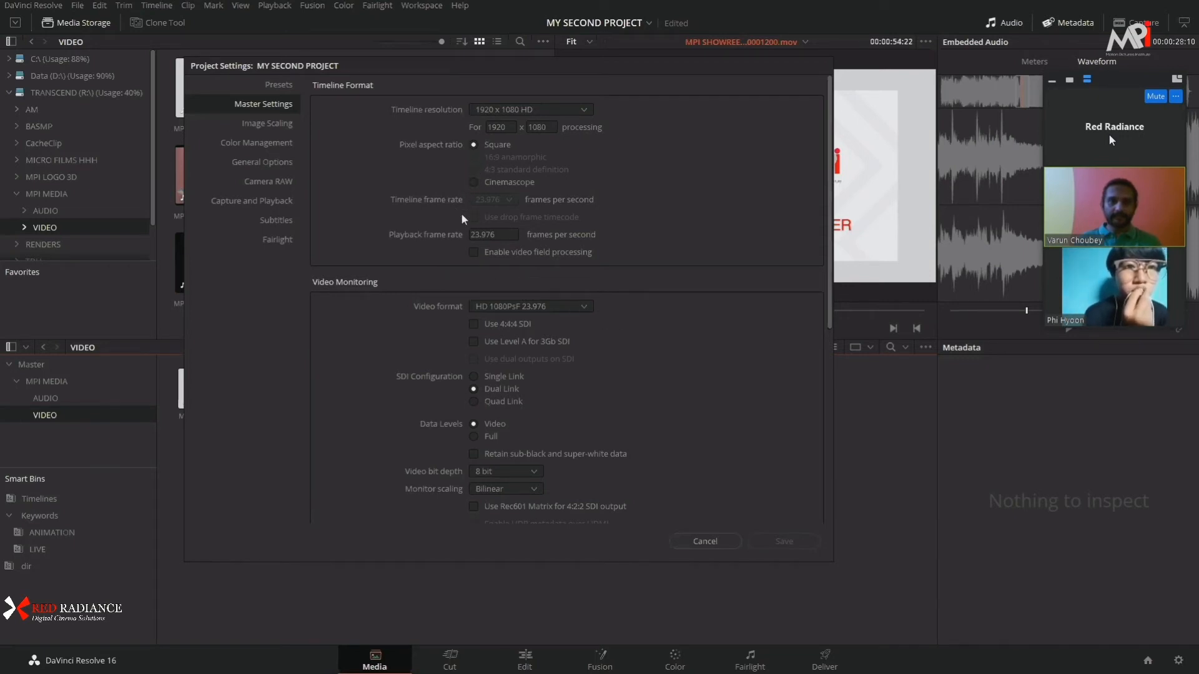
pyautogui.click(503, 235)
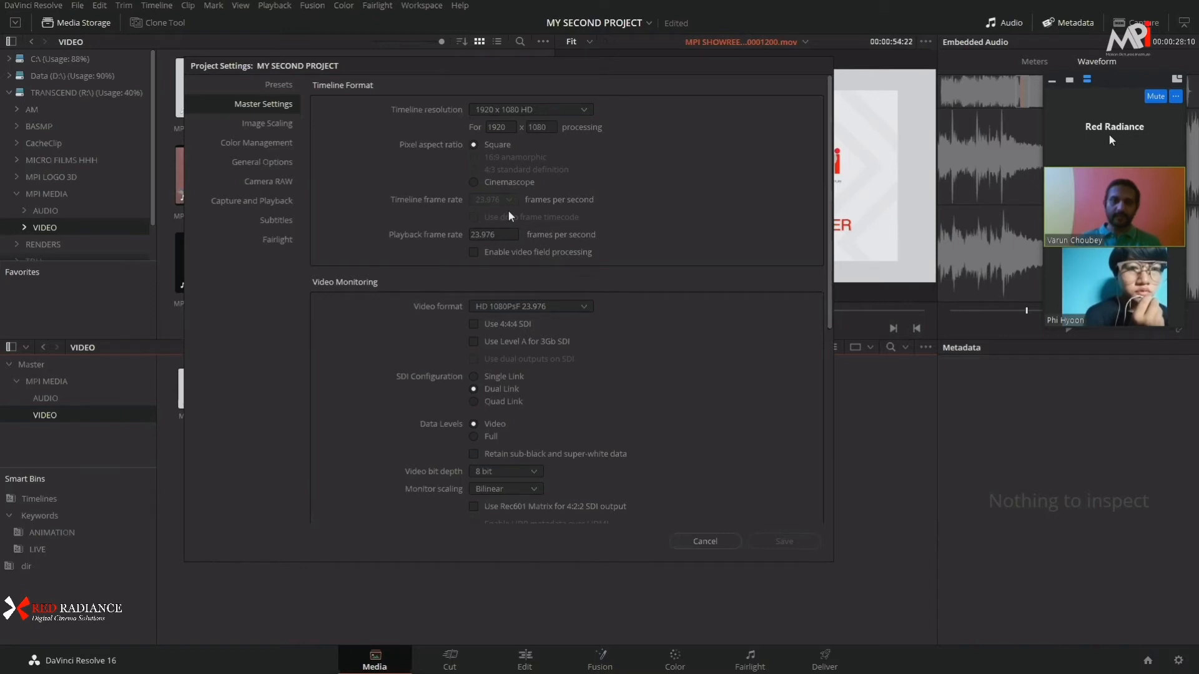
pyautogui.click(708, 541)
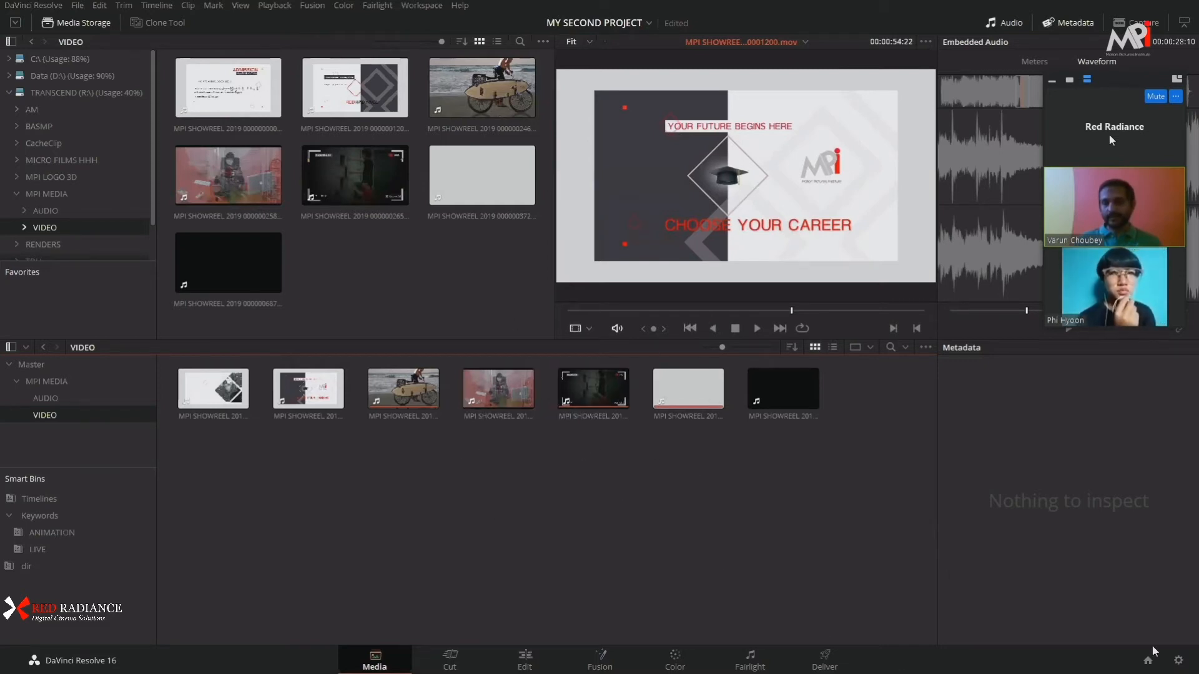
pyautogui.click(1178, 660)
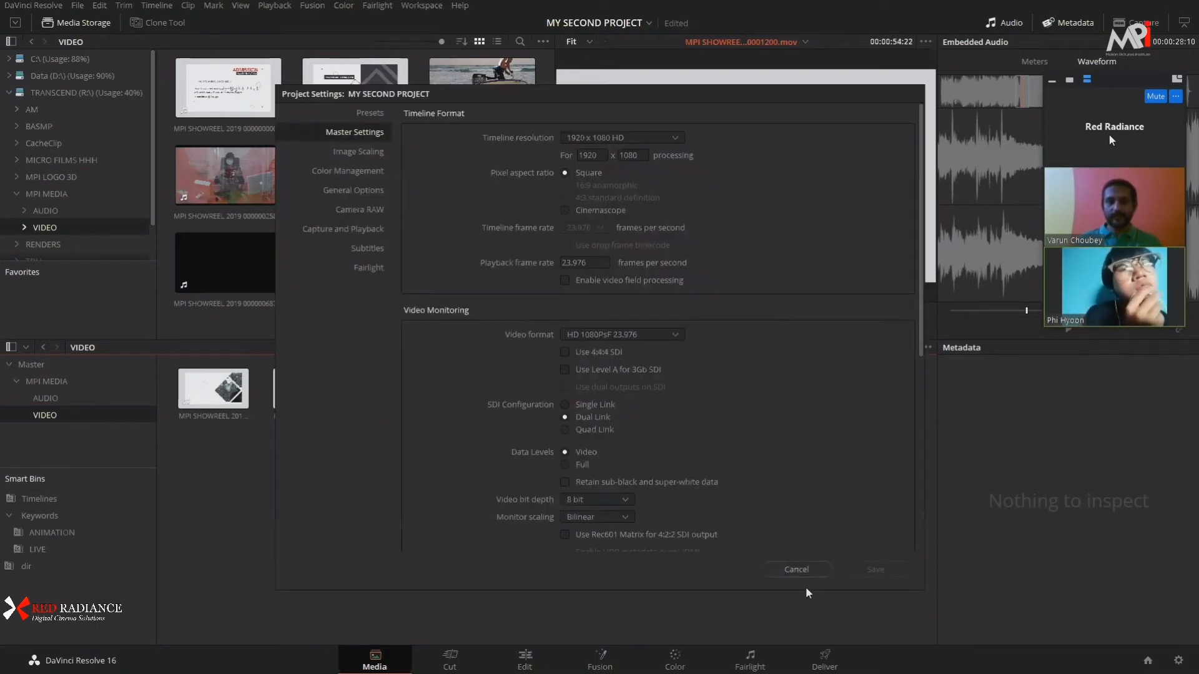
pyautogui.click(774, 569)
# Step: Remove the MPI MEDIA bin with its clips and Timeline 1 from the media pool
pyautogui.moveTo(819, 490); pyautogui.dragTo(178, 369)
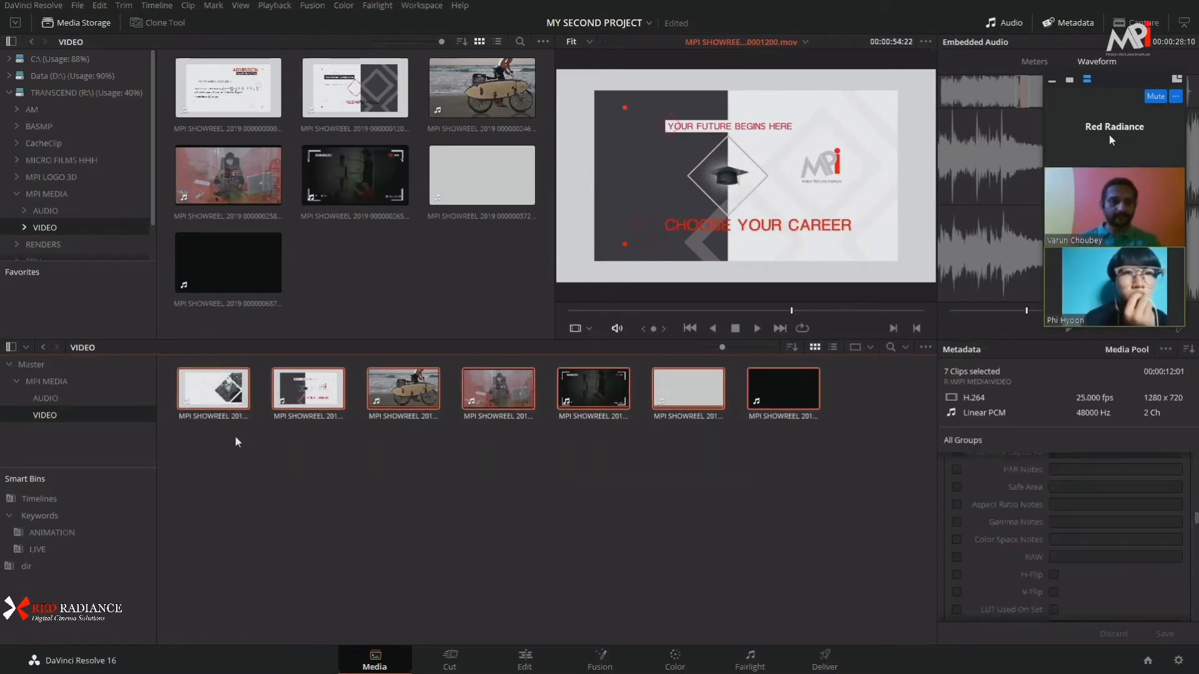
pyautogui.click(371, 491)
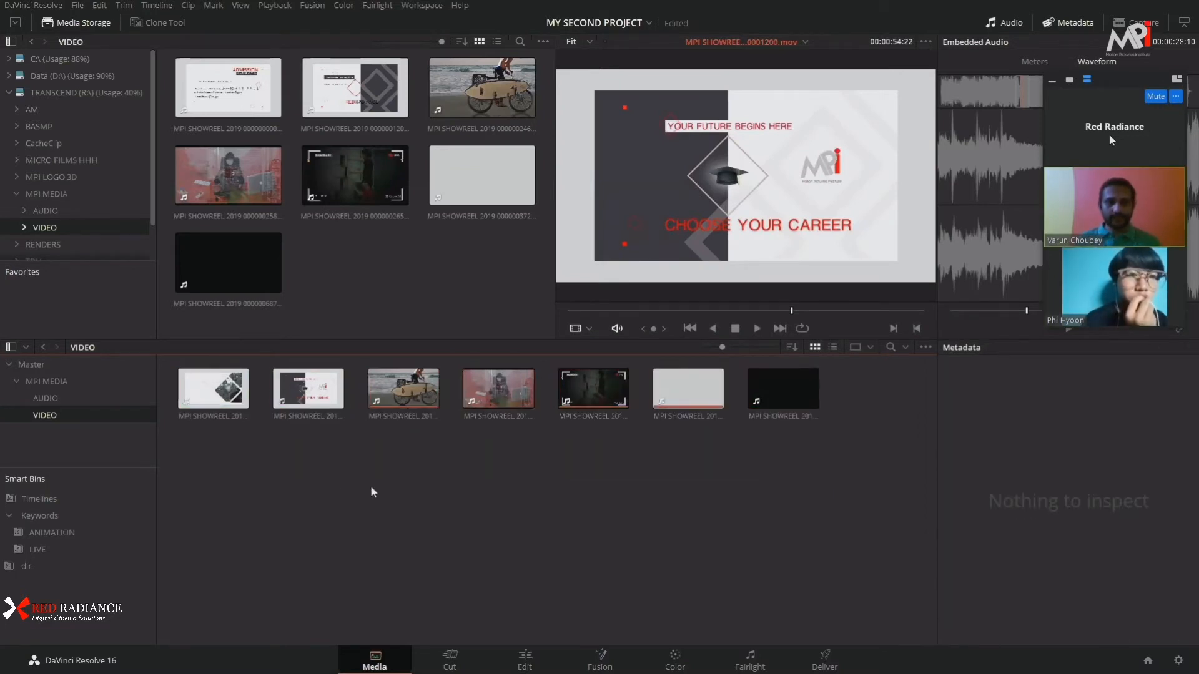
pyautogui.click(44, 381)
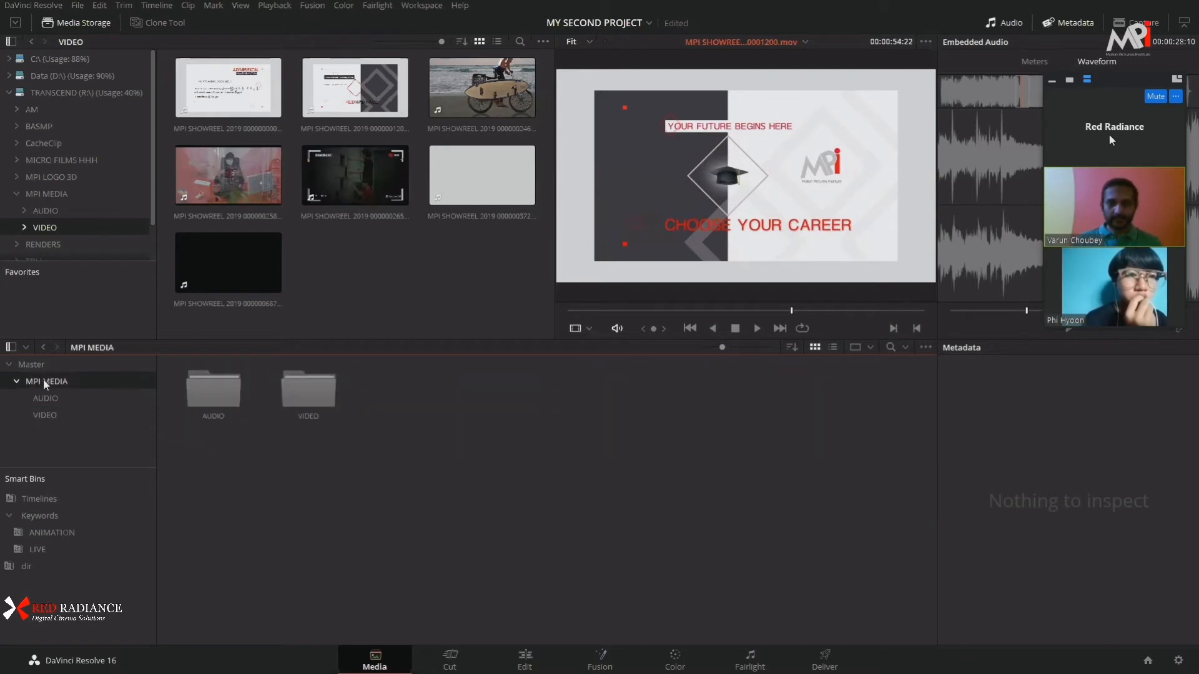
pyautogui.press('Delete')
pyautogui.click(701, 379)
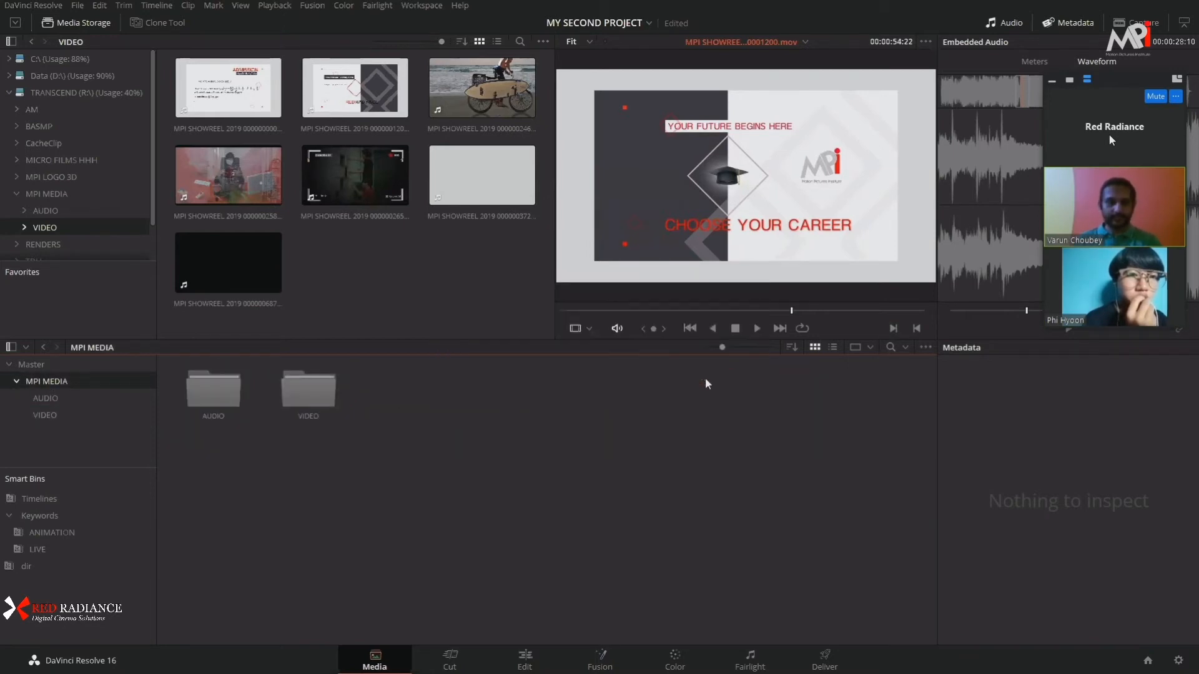
pyautogui.click(212, 395)
pyautogui.press('Delete')
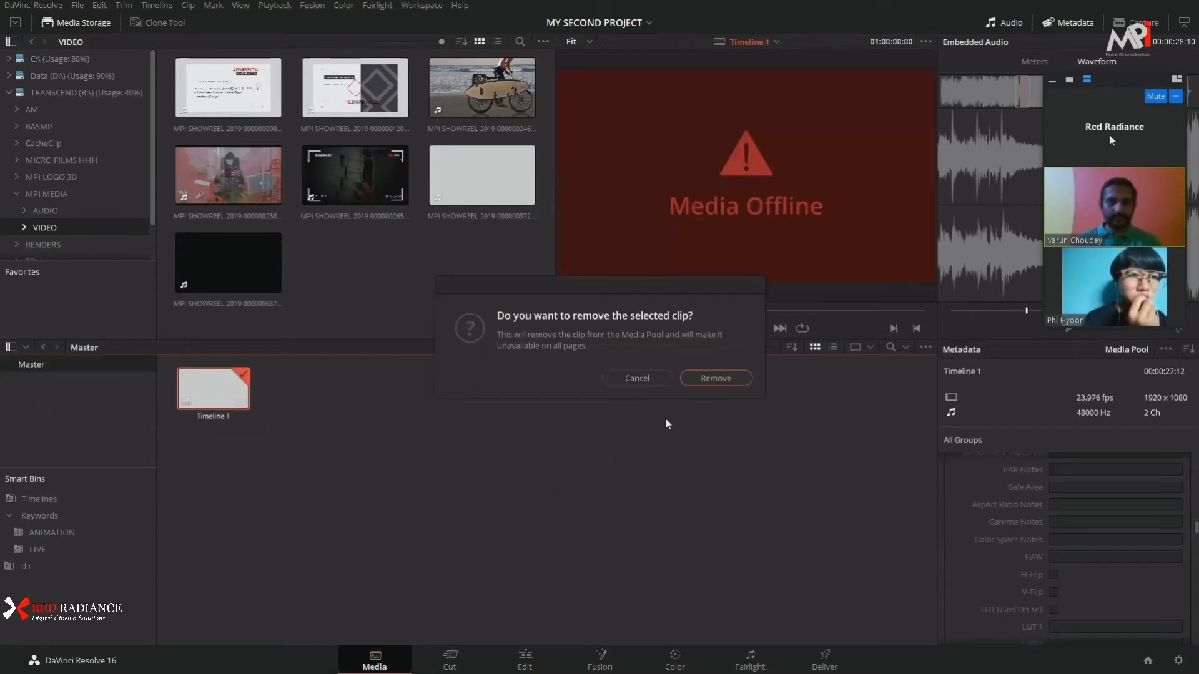
pyautogui.click(703, 375)
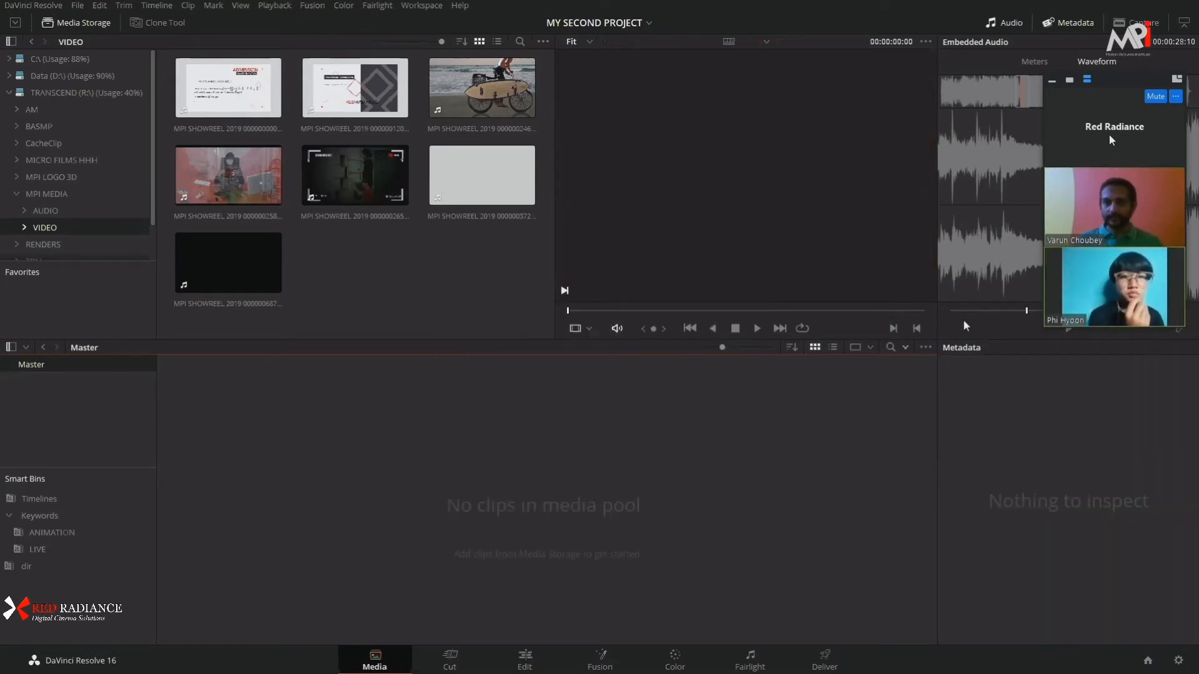
# Step: Set the project's timeline frame rate and playback frame rate to 25 frames per second and save the change
pyautogui.click(1178, 661)
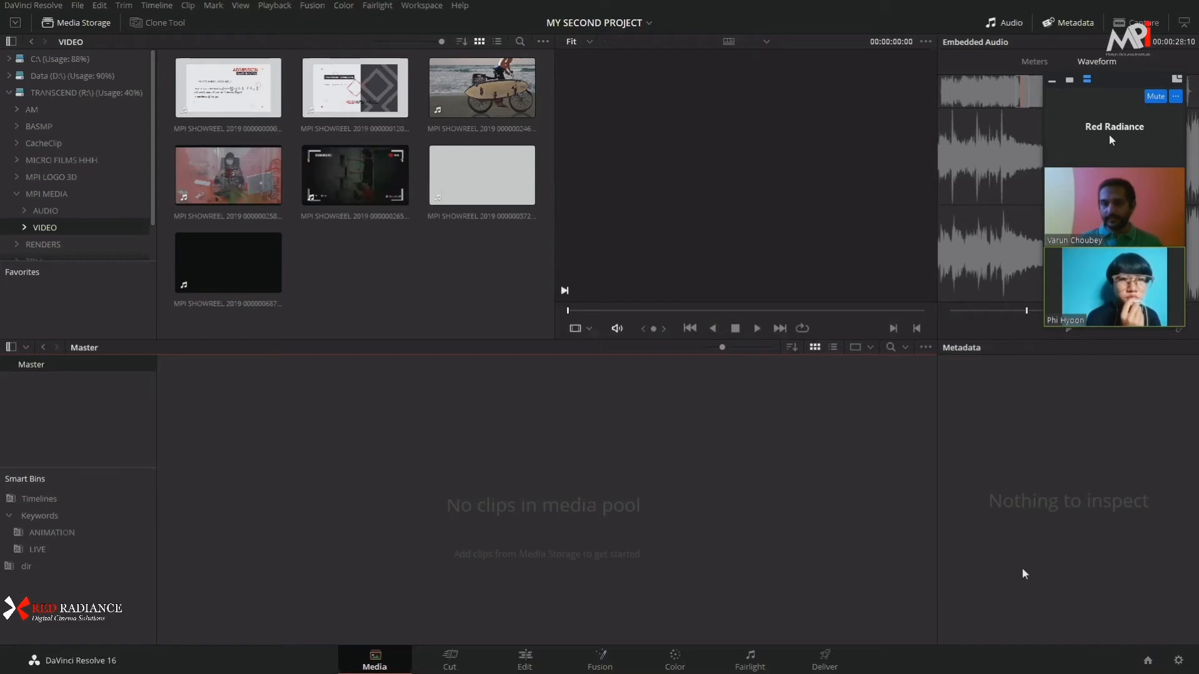
pyautogui.click(599, 228)
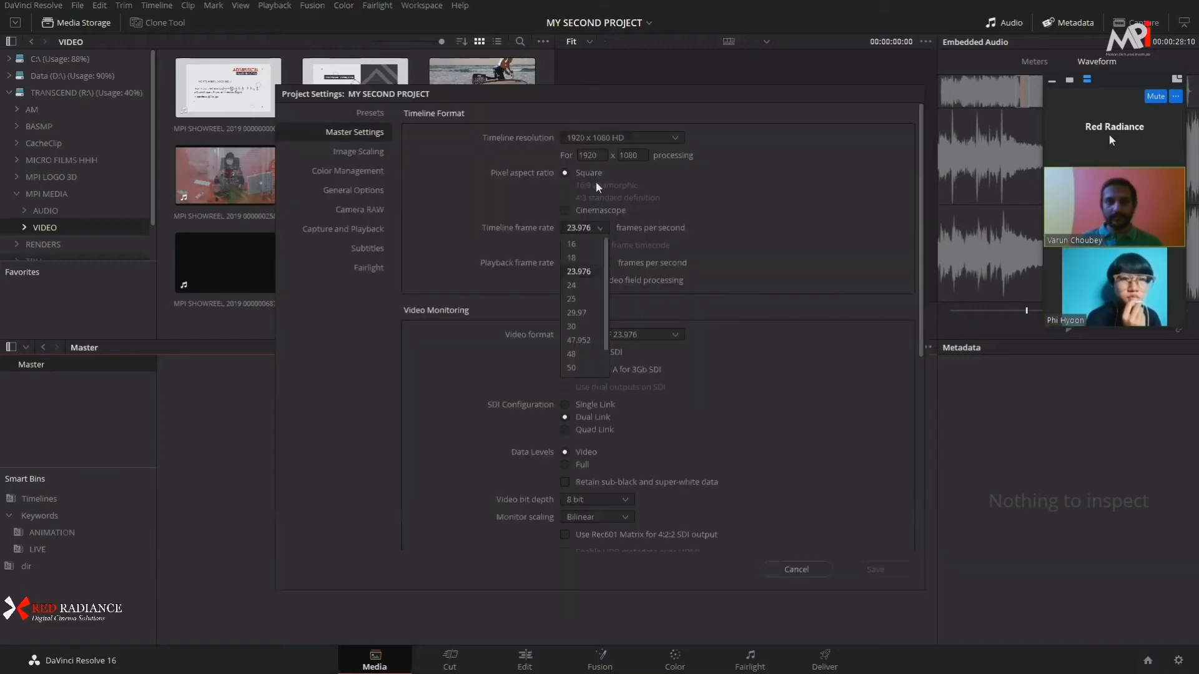
pyautogui.click(583, 299)
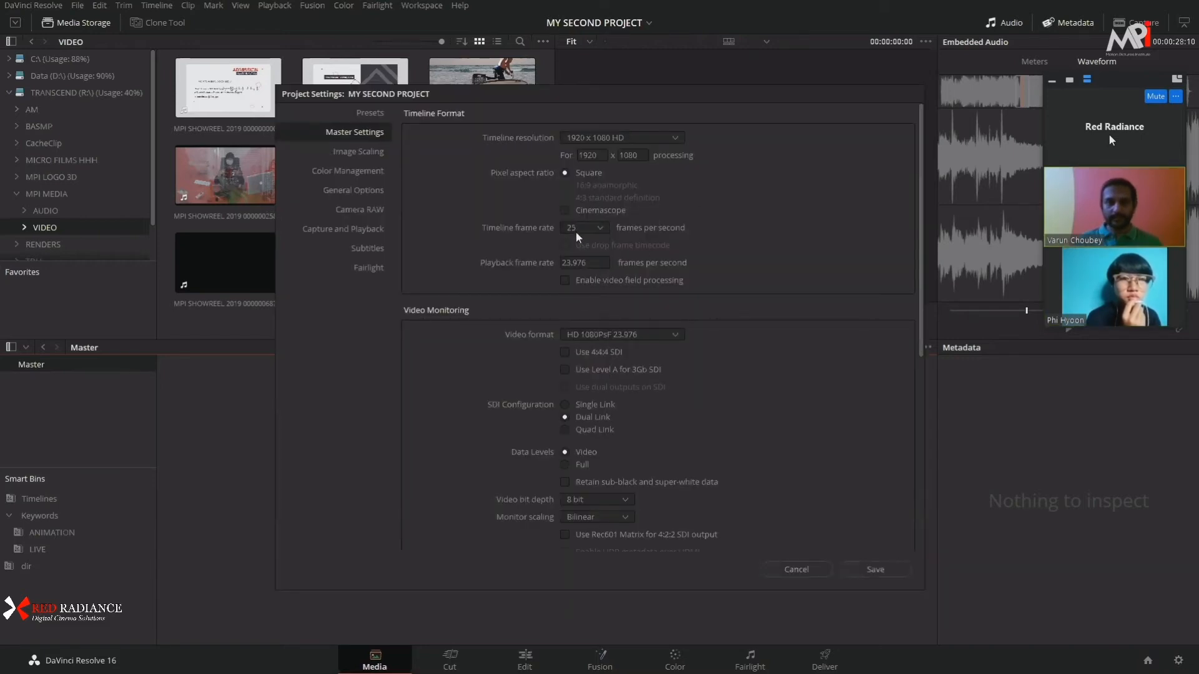
pyautogui.click(572, 261)
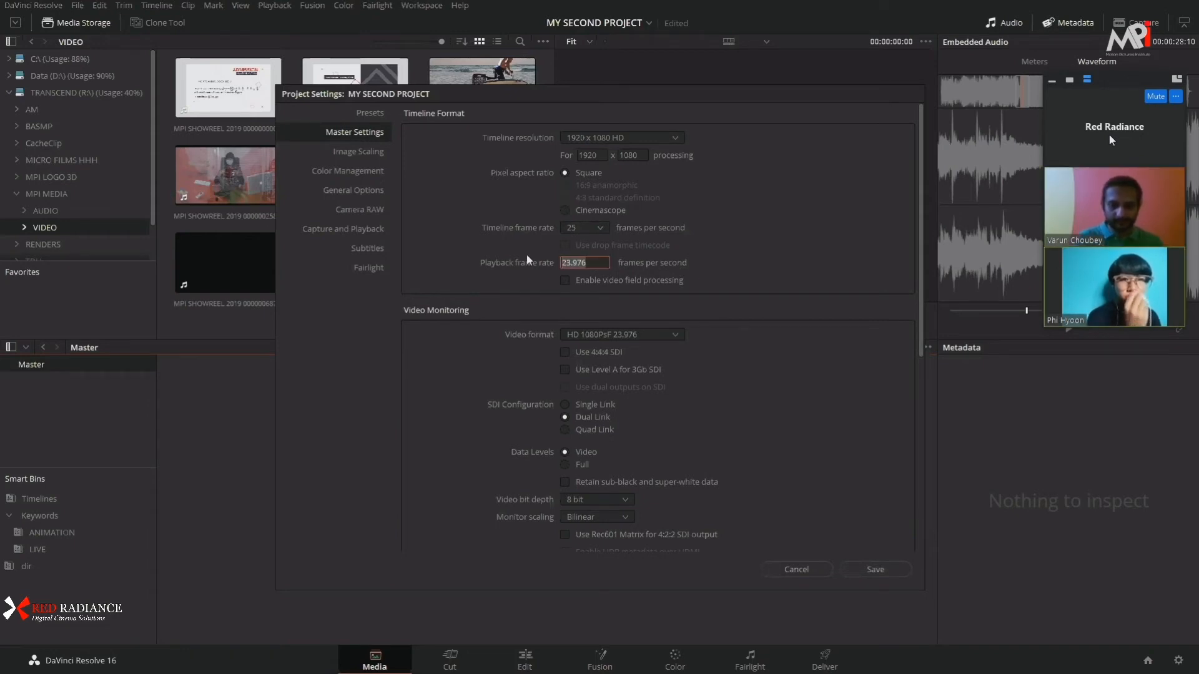
pyautogui.write('25')
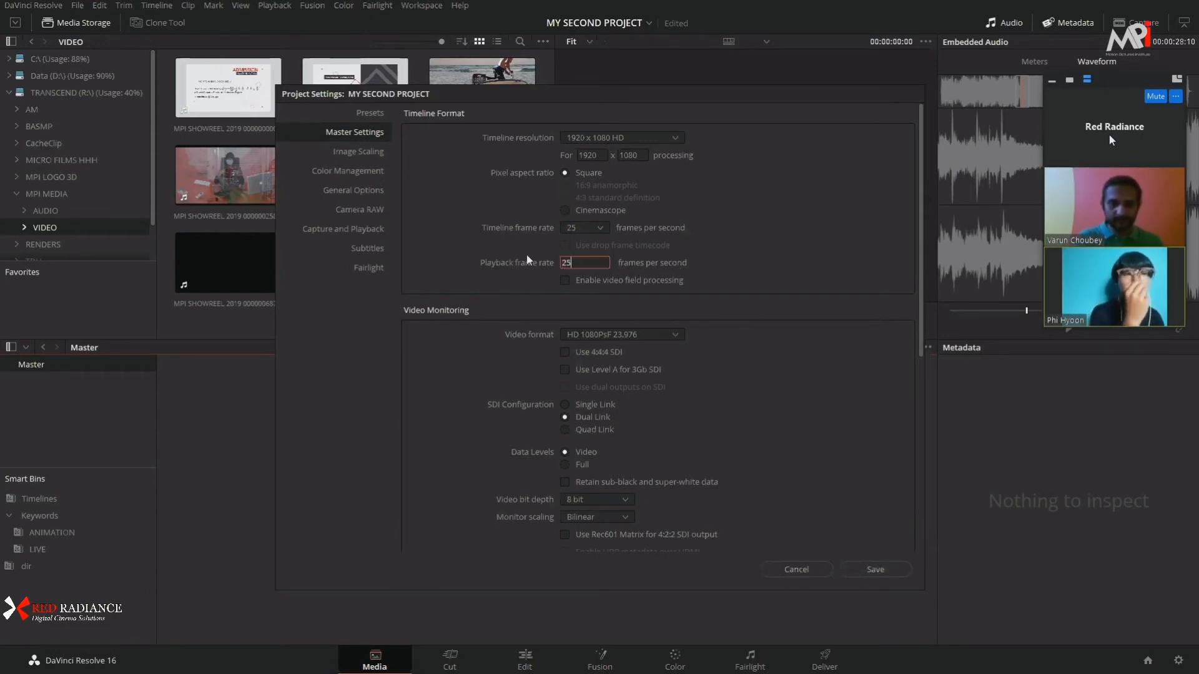
pyautogui.click(499, 277)
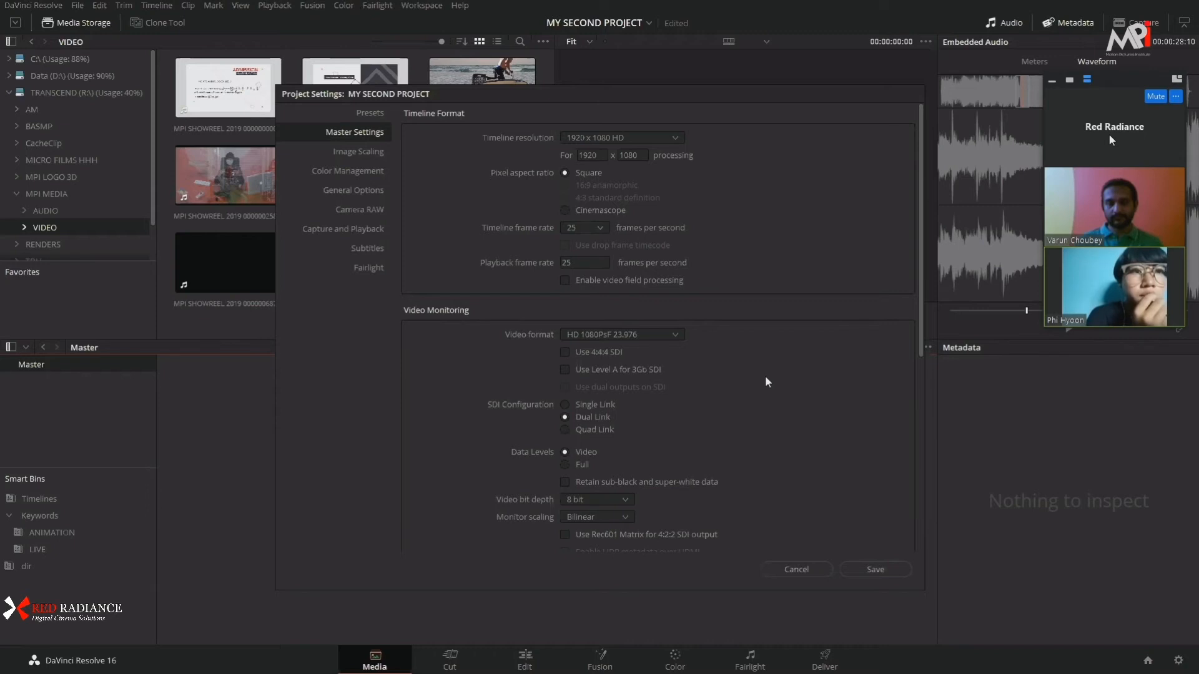
pyautogui.click(893, 570)
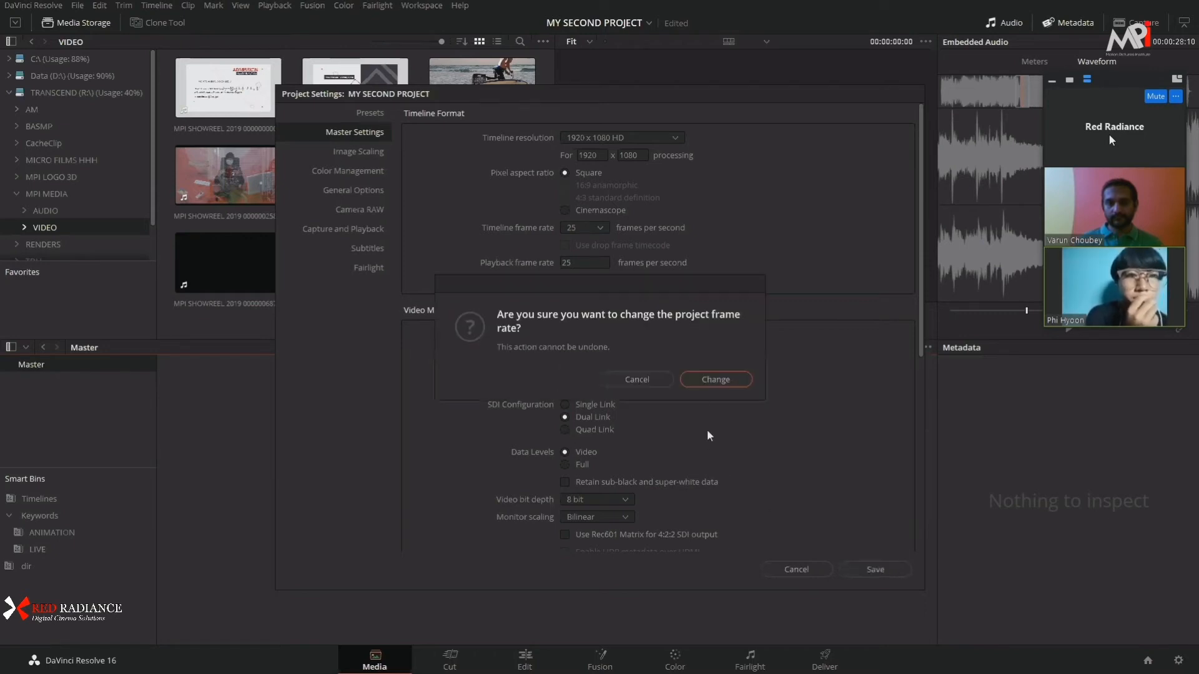
pyautogui.click(718, 381)
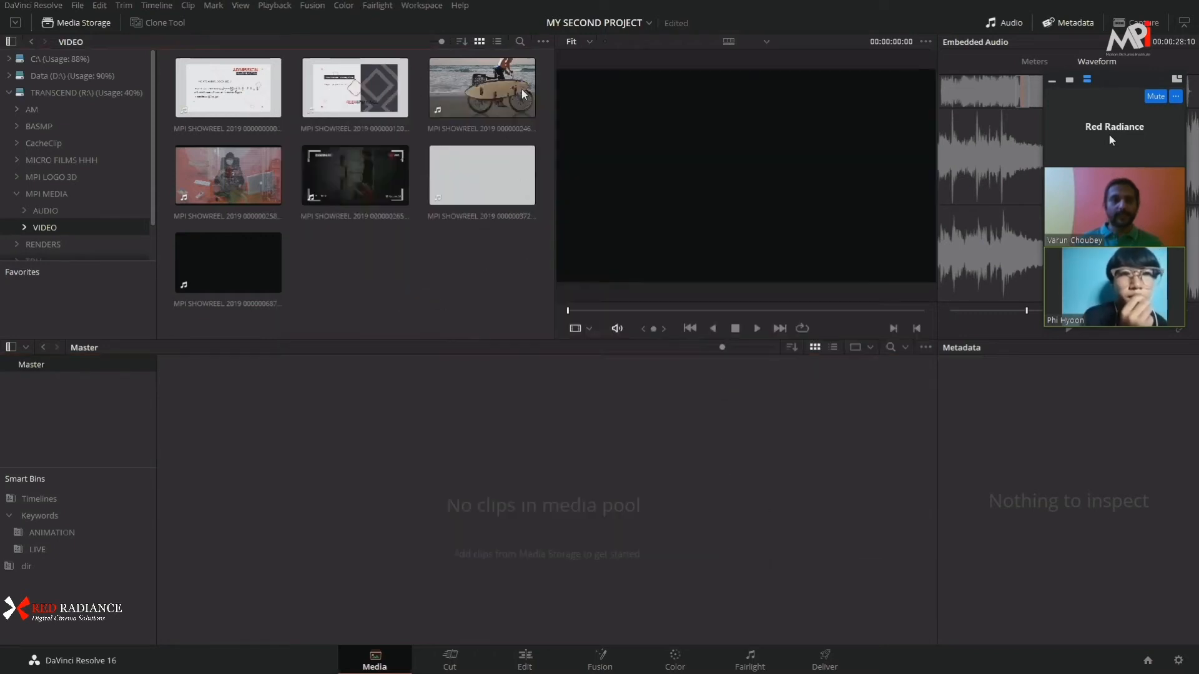
# Step: Display the clips of the VIDEO folder in media storage as a list with their file details
pyautogui.click(498, 41)
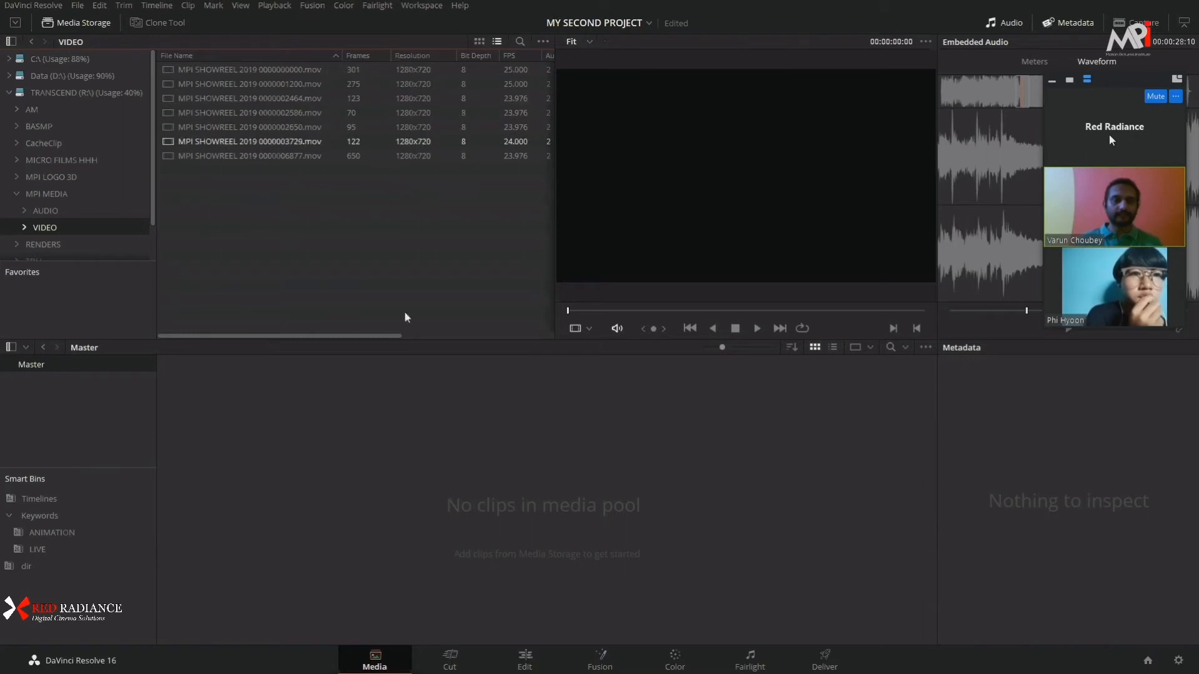
# Step: Compare the frame rates of the clips in the VIDEO folder with the project's timeline and playback frame rate settings
pyautogui.moveTo(369, 340); pyautogui.dragTo(432, 341)
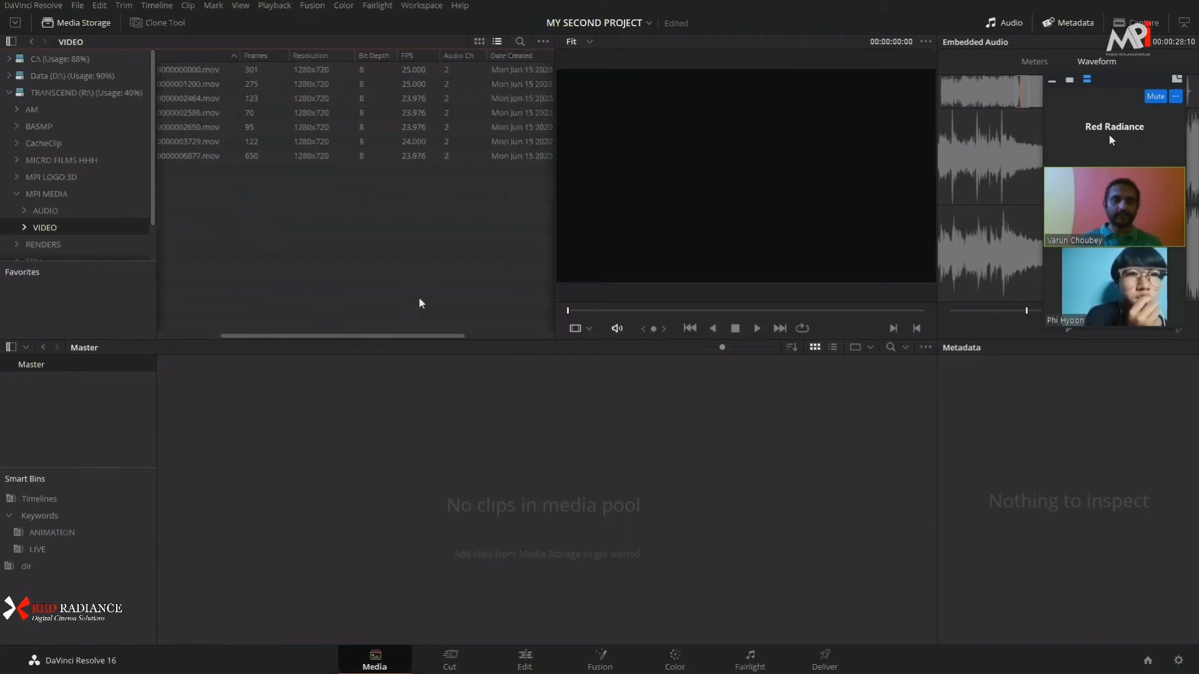
pyautogui.click(415, 114)
pyautogui.click(416, 128)
pyautogui.click(415, 99)
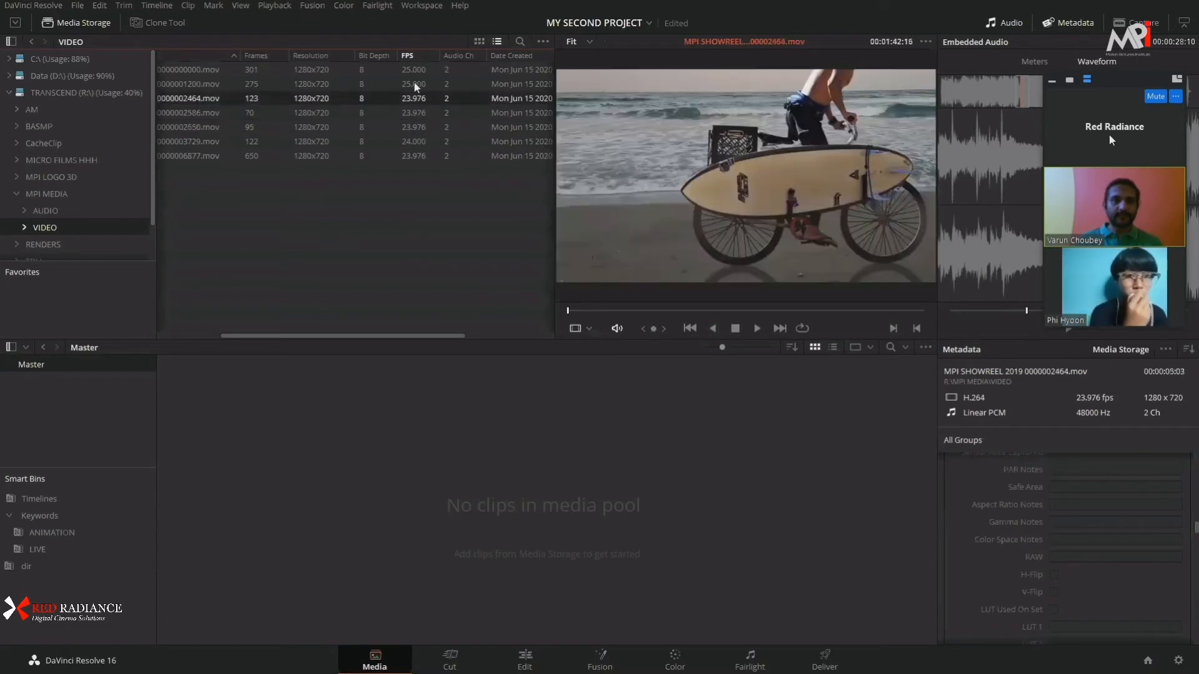
pyautogui.click(414, 84)
pyautogui.click(414, 73)
pyautogui.click(414, 156)
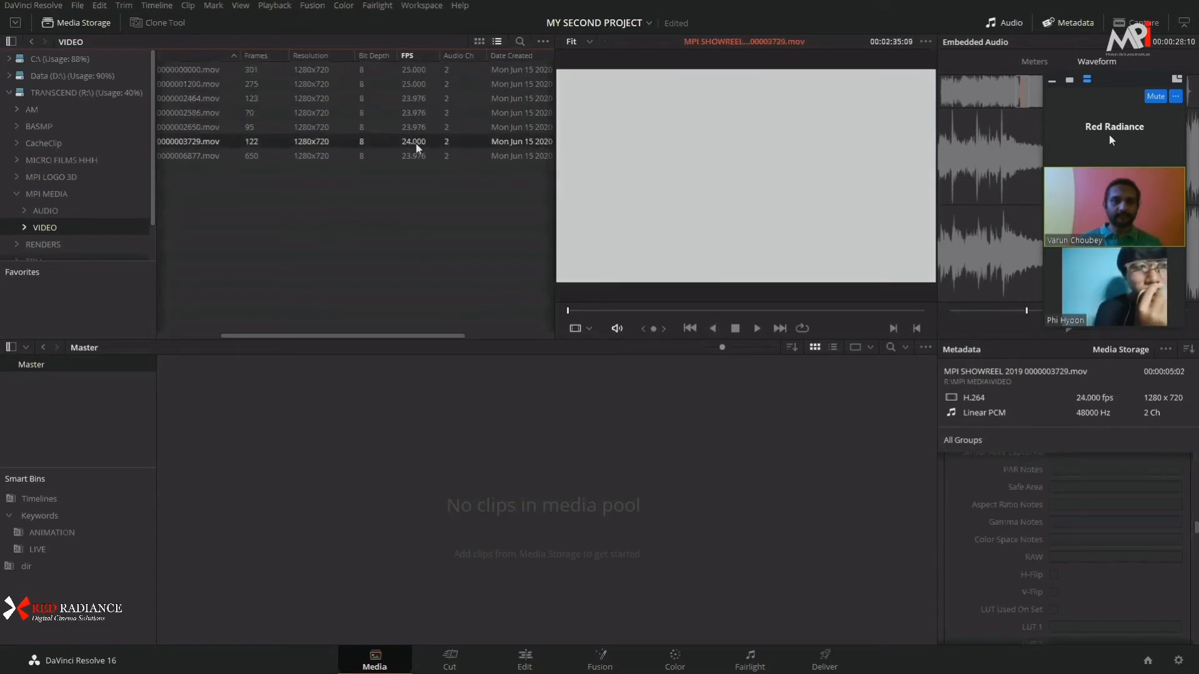
pyautogui.click(414, 127)
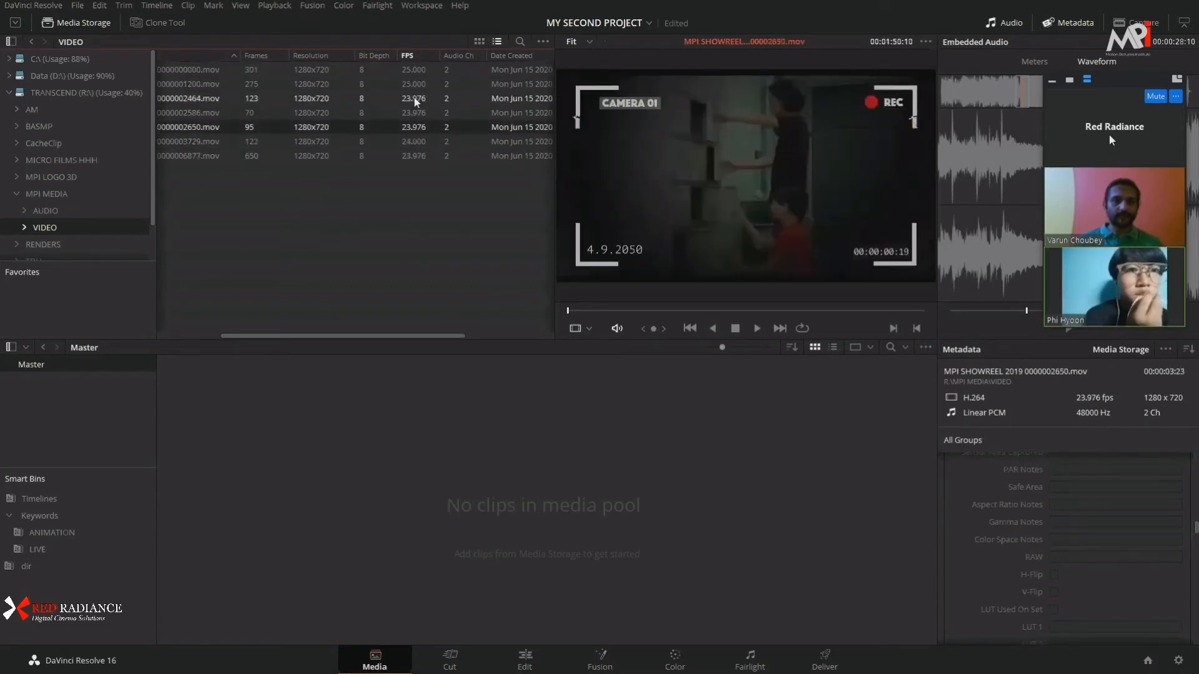
pyautogui.click(415, 99)
pyautogui.click(417, 82)
pyautogui.click(418, 71)
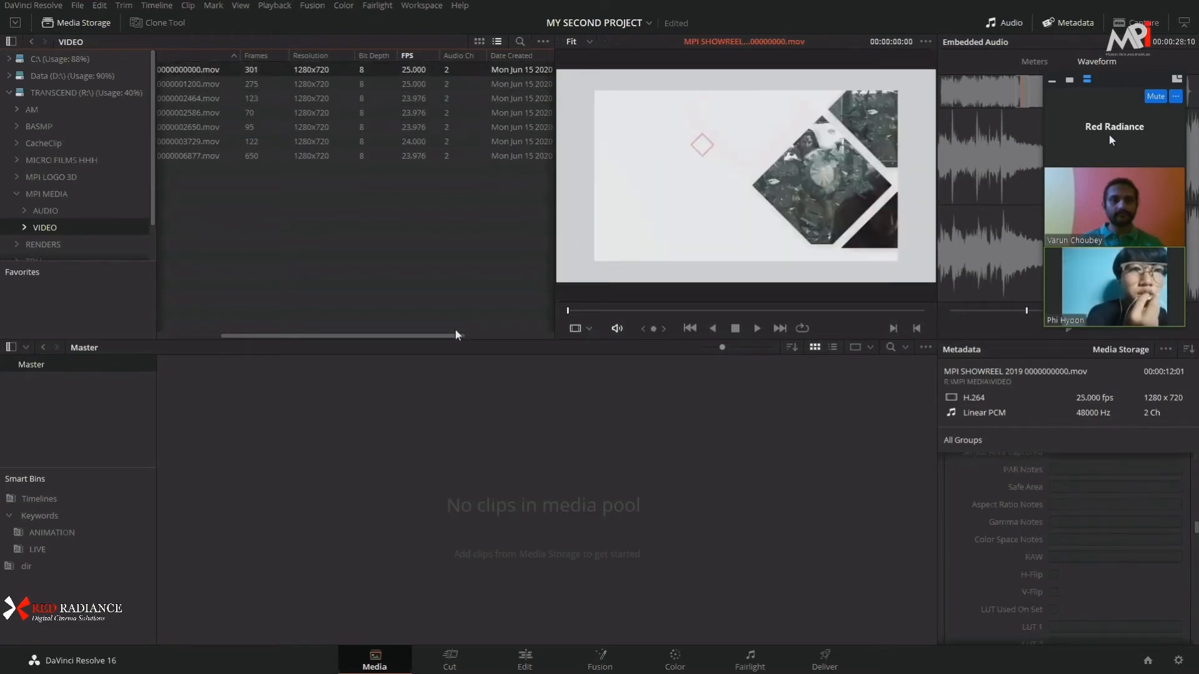
pyautogui.moveTo(457, 336); pyautogui.dragTo(463, 360)
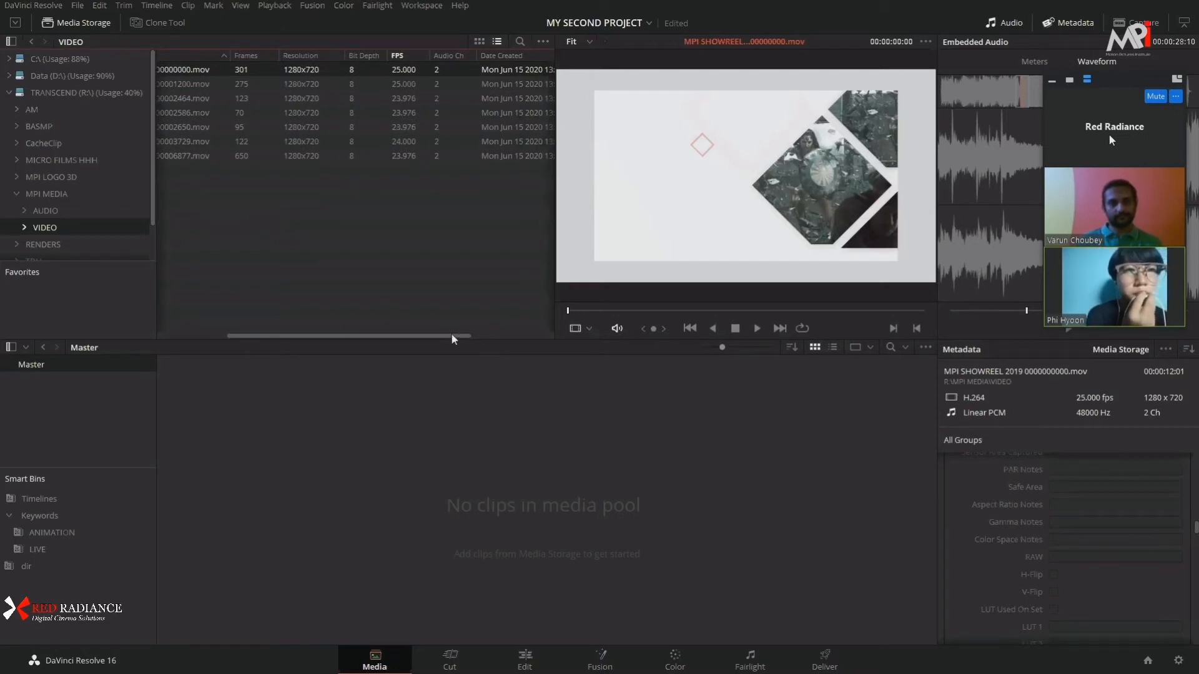
pyautogui.moveTo(452, 339); pyautogui.dragTo(444, 339)
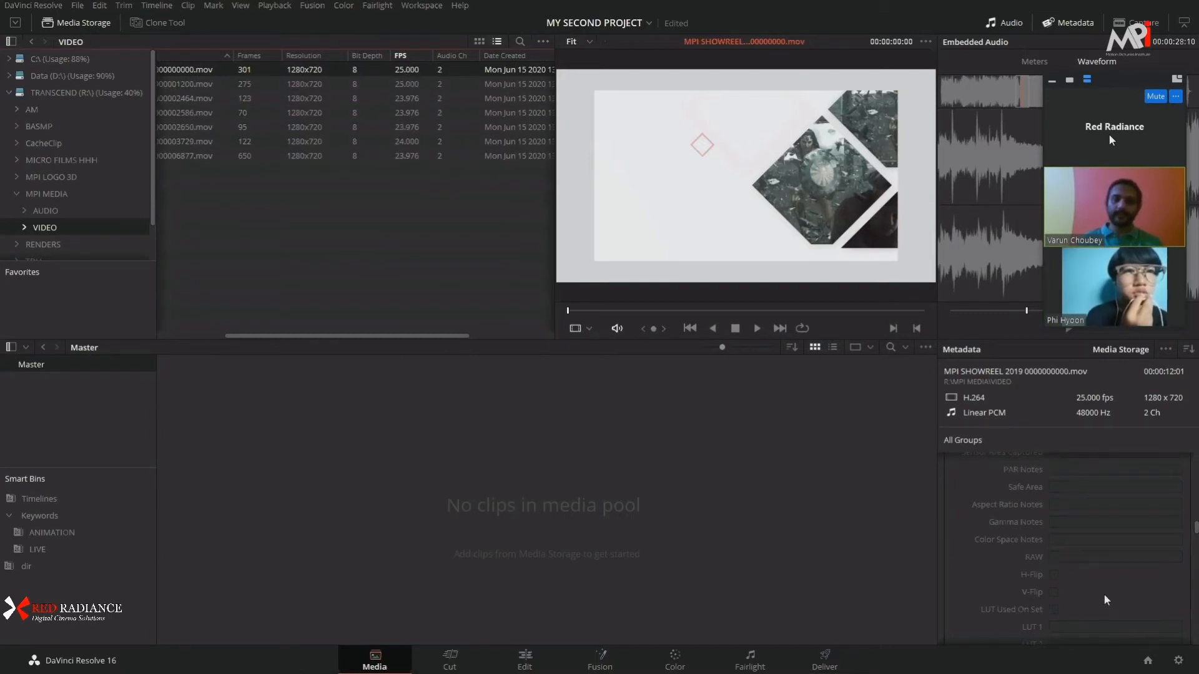
pyautogui.click(1178, 660)
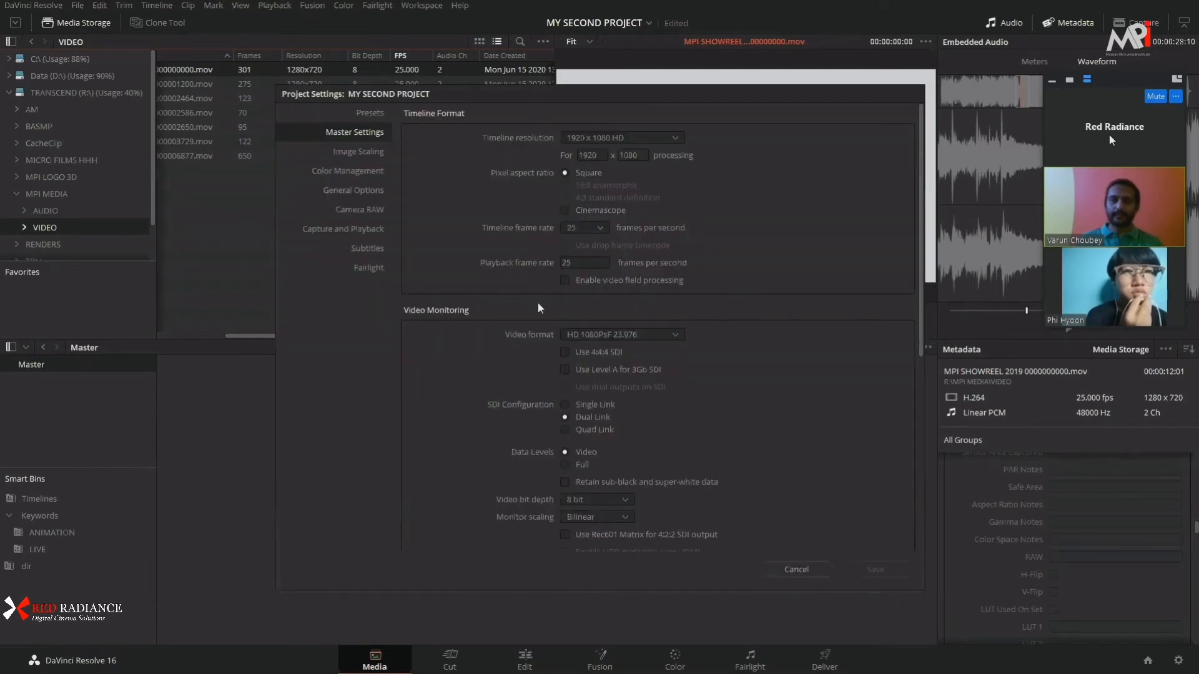
pyautogui.click(797, 569)
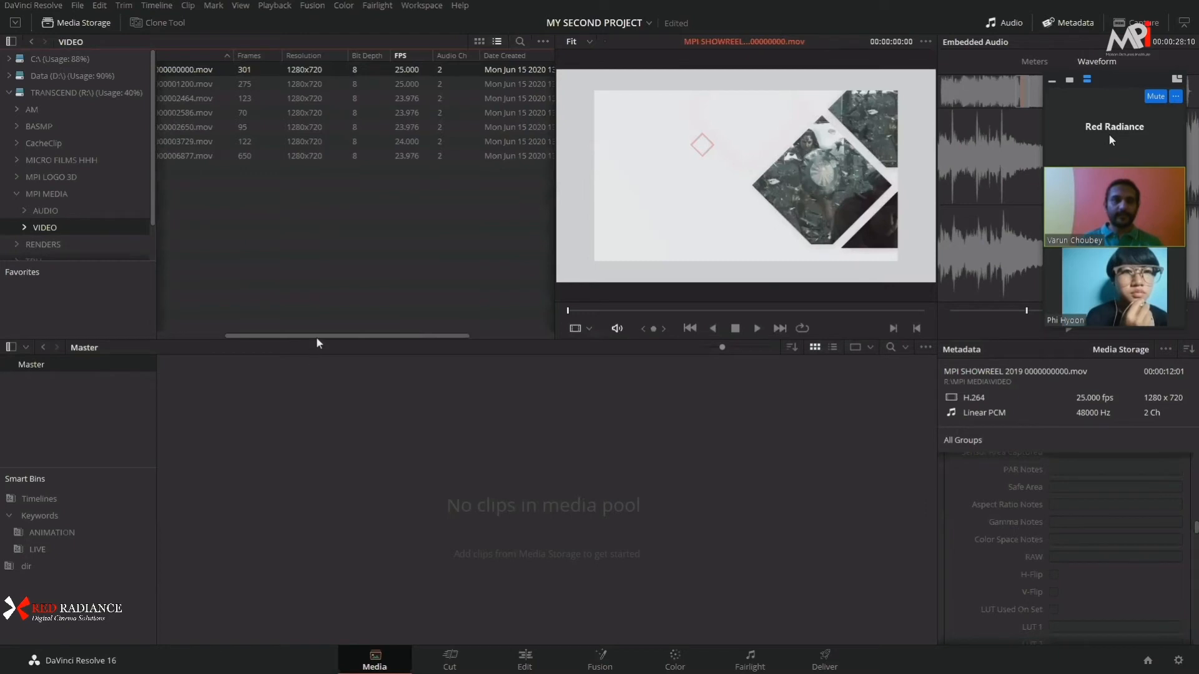
# Step: Import the MPI MEDIA folder with its AUDIO and VIDEO subfolders into the Master bin, keeping the project's frame rate
pyautogui.hscroll(-3, 316, 335)
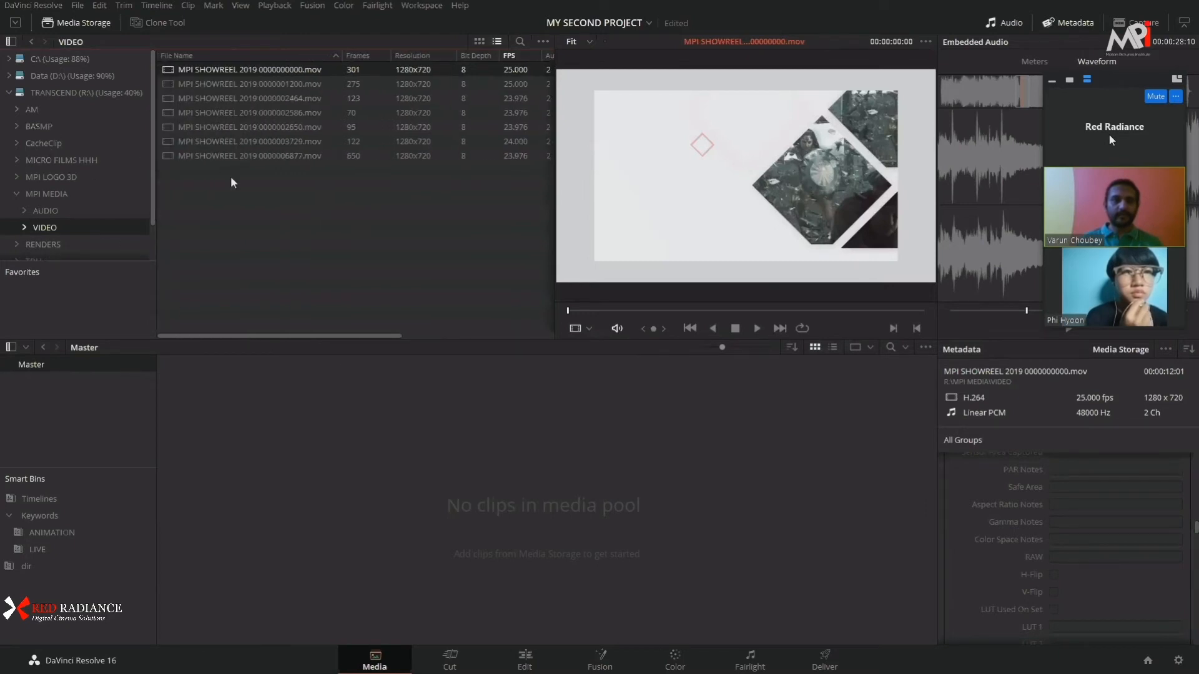
pyautogui.moveTo(44, 194); pyautogui.dragTo(70, 403)
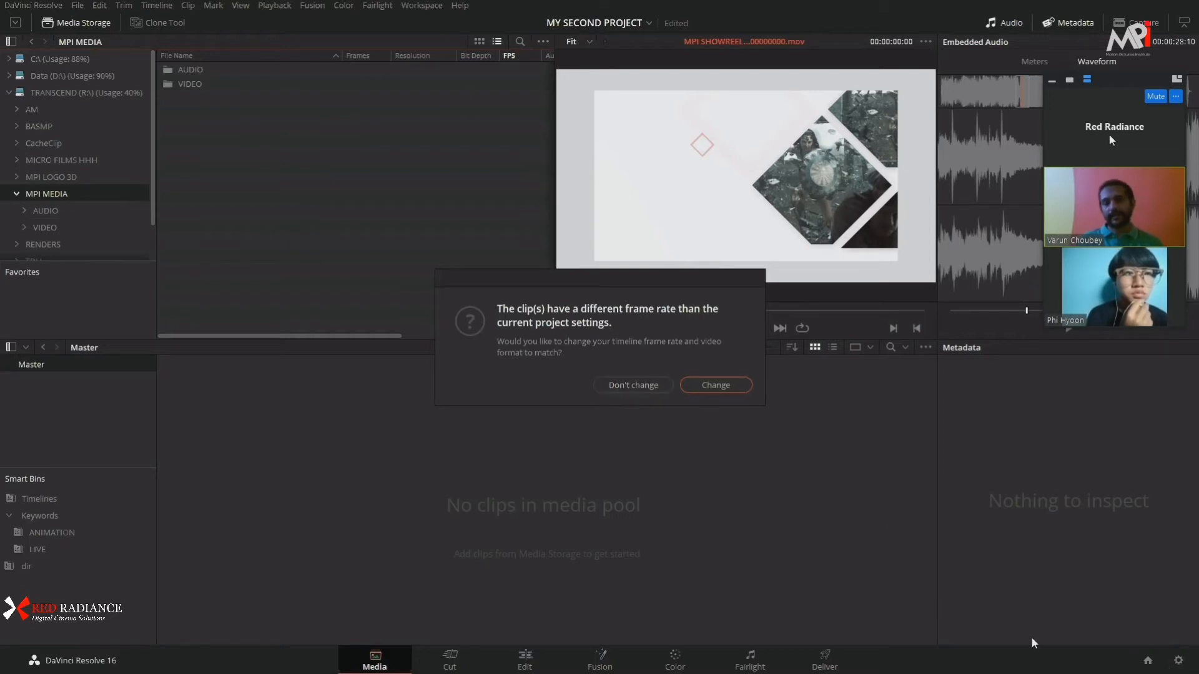
pyautogui.click(628, 386)
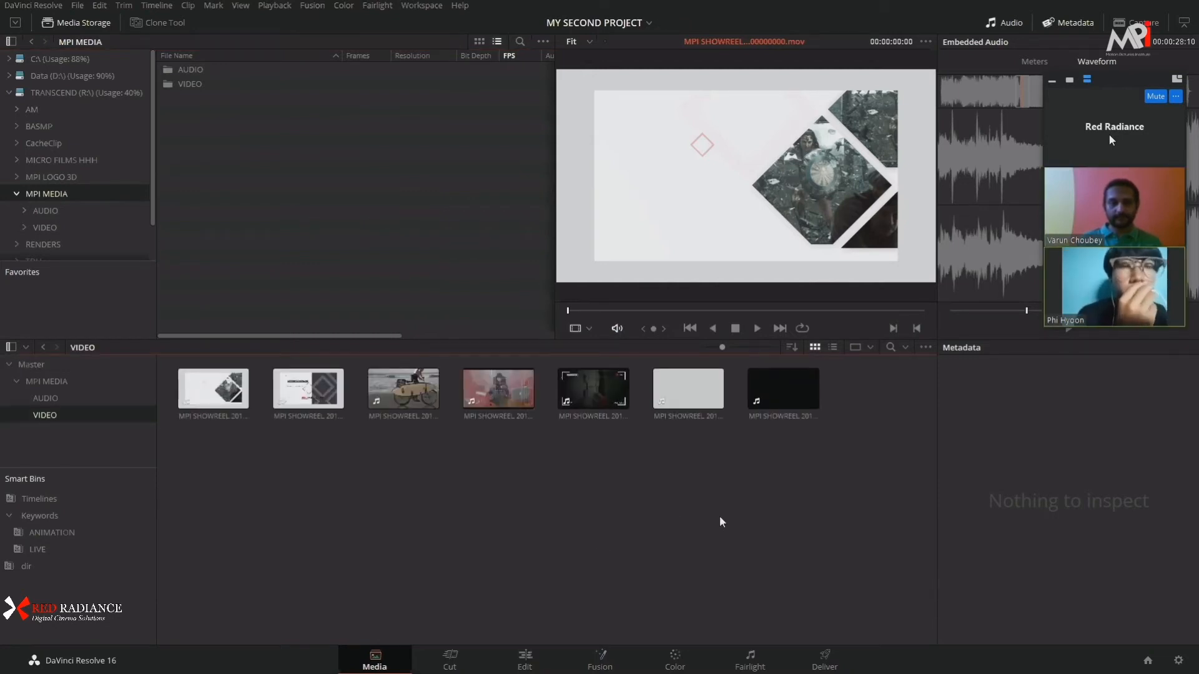
pyautogui.moveTo(834, 512); pyautogui.dragTo(247, 432)
pyautogui.click(480, 525)
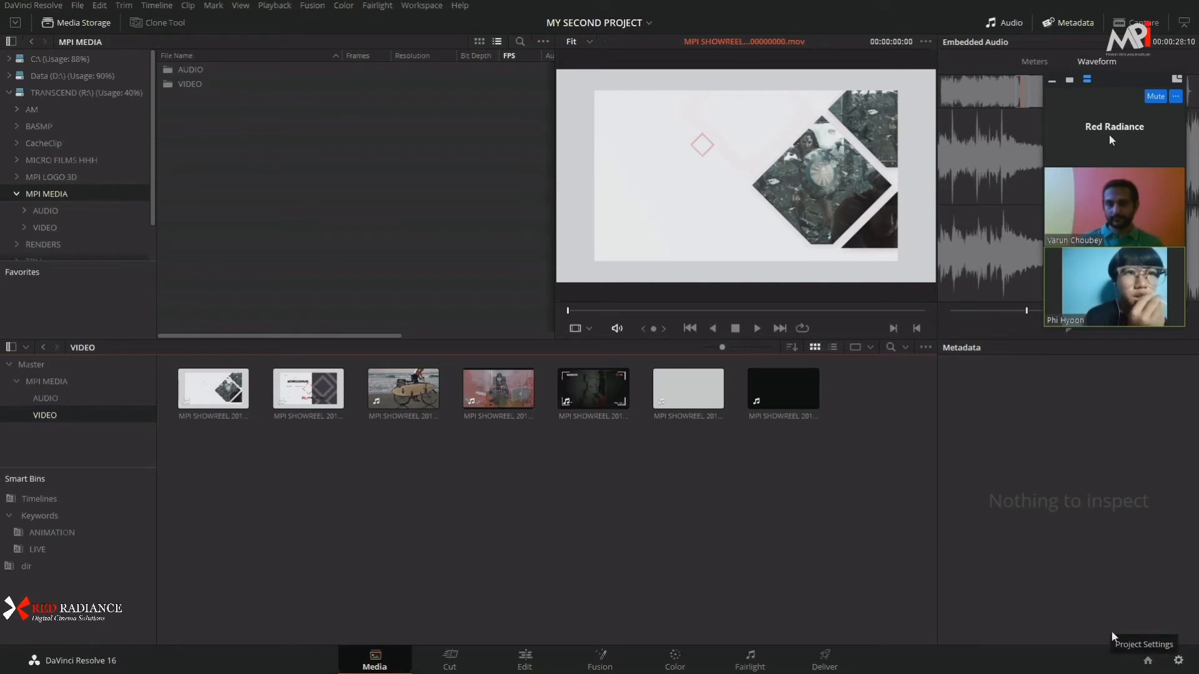
pyautogui.moveTo(822, 528); pyautogui.dragTo(204, 384)
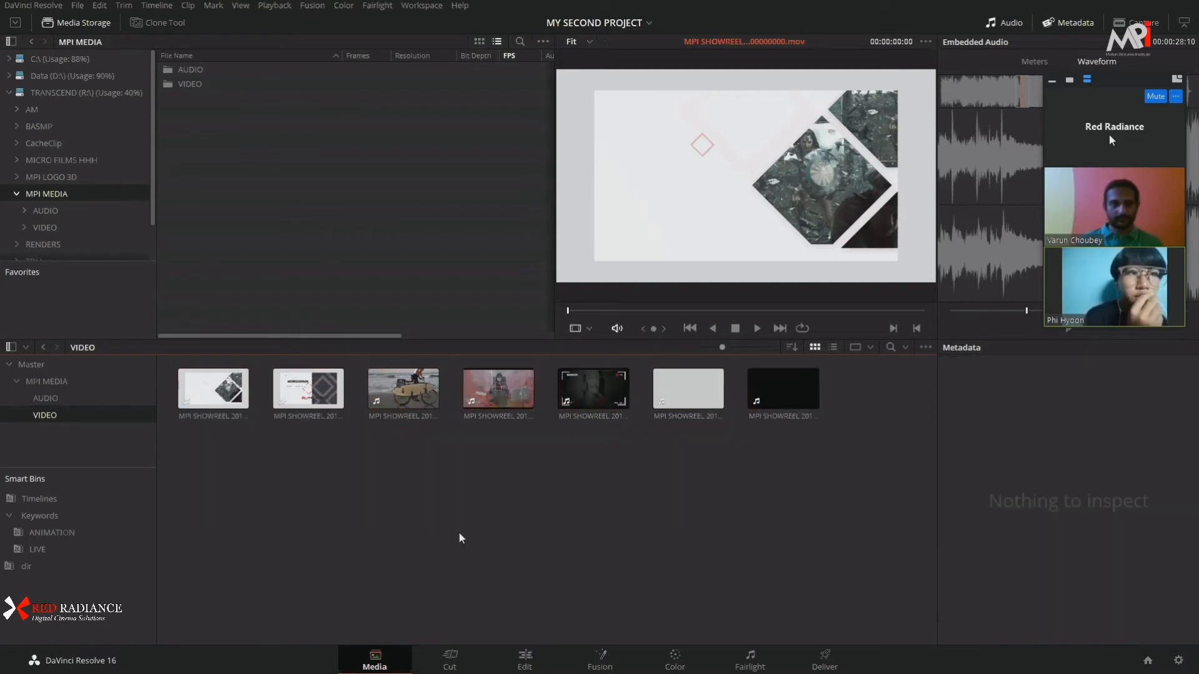
pyautogui.moveTo(815, 507); pyautogui.dragTo(275, 417)
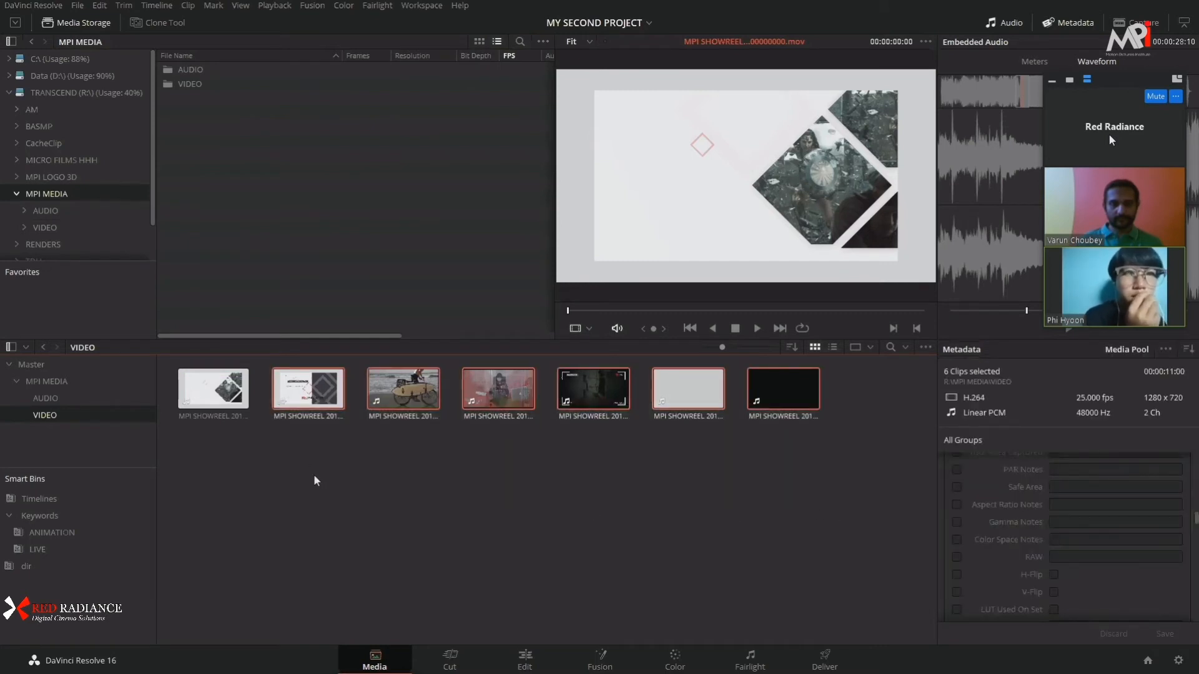
pyautogui.click(313, 479)
# Step: Set the video monitoring format in the project's Master Settings to HD 1080p 25
pyautogui.click(1178, 661)
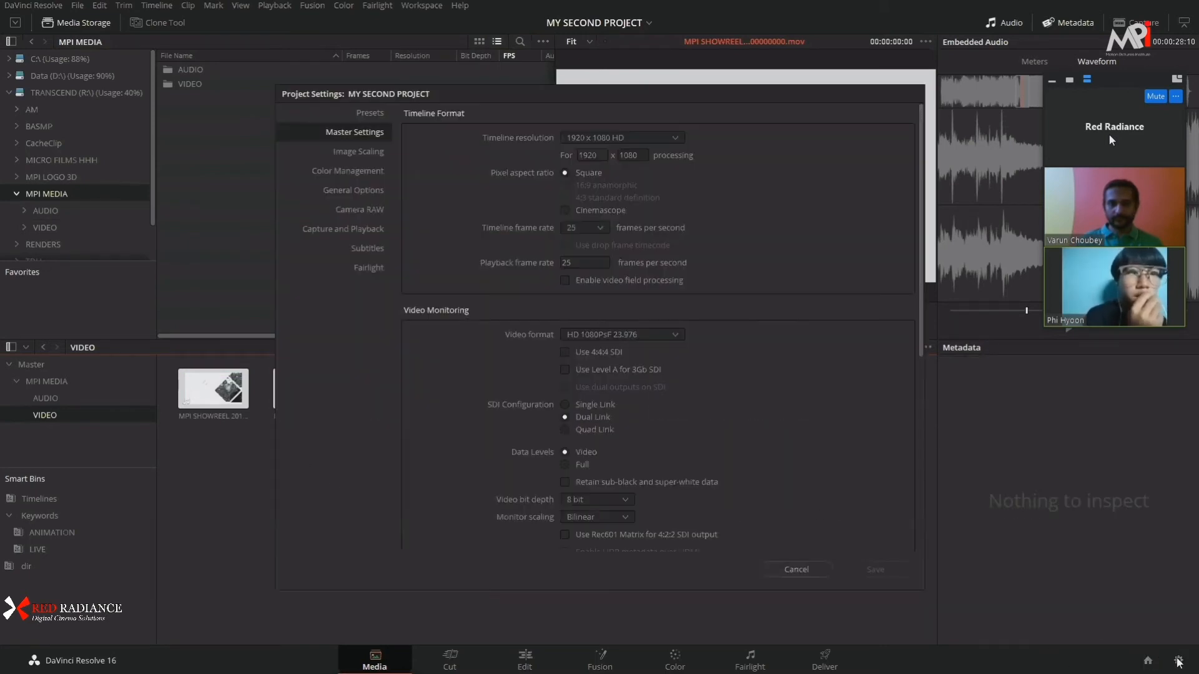
pyautogui.moveTo(676, 92); pyautogui.dragTo(686, 80)
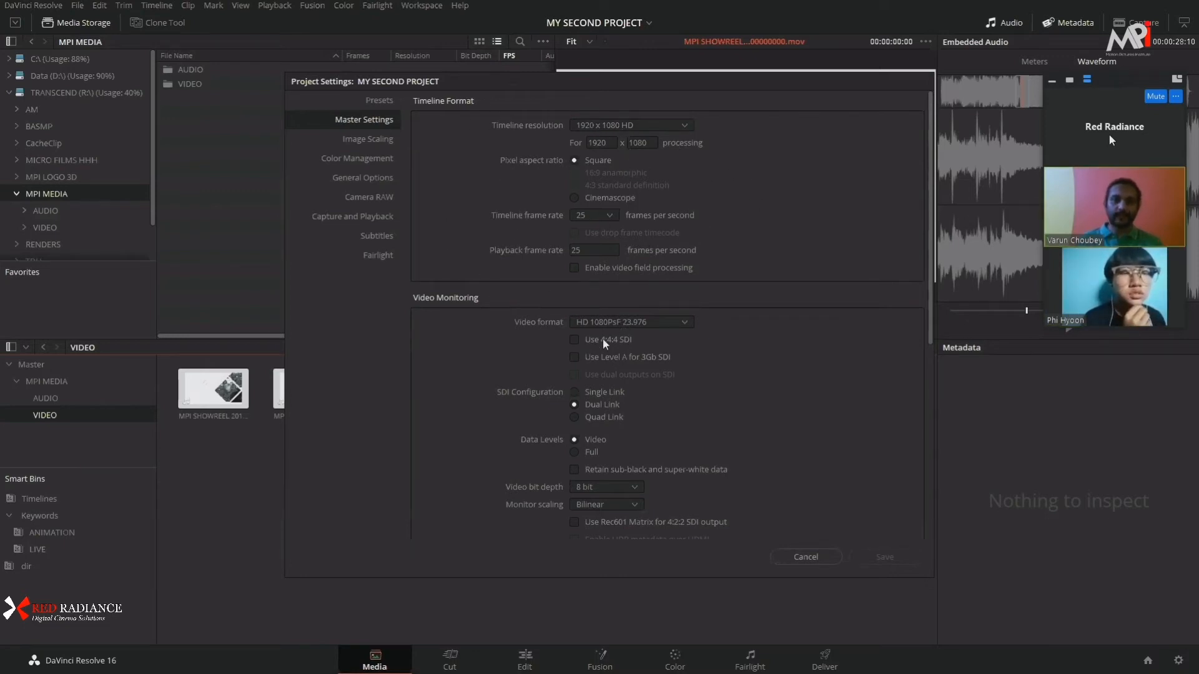
pyautogui.scroll(-3, 488, 326)
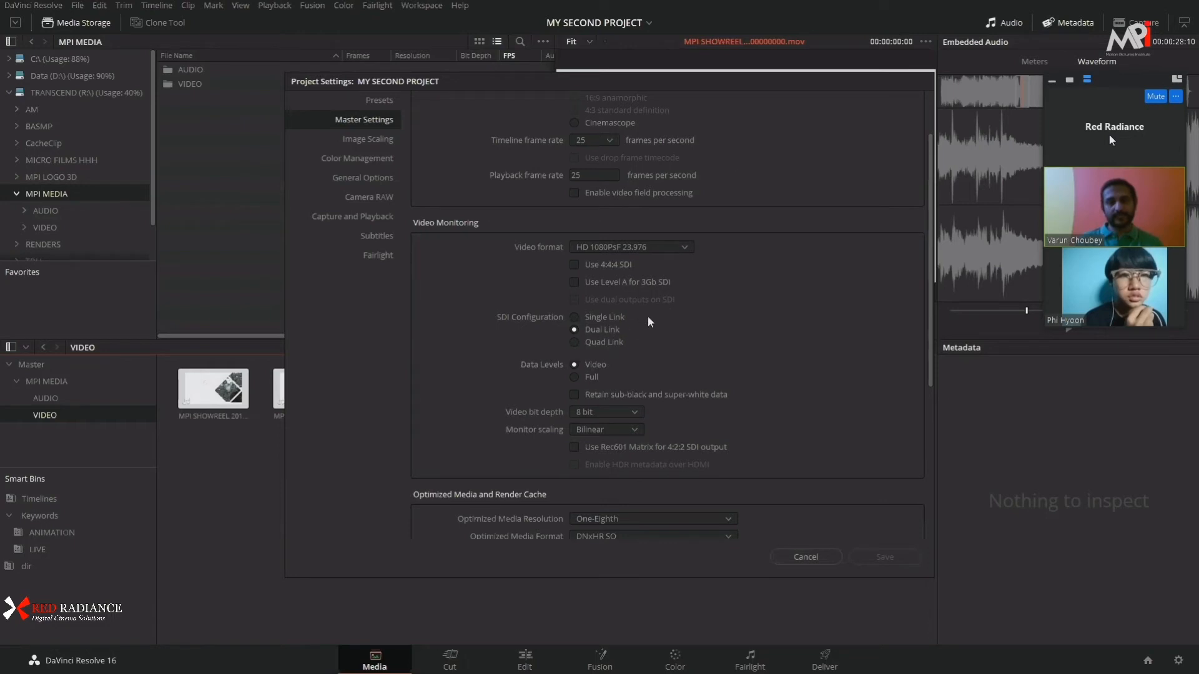
pyautogui.moveTo(775, 81); pyautogui.dragTo(544, 48)
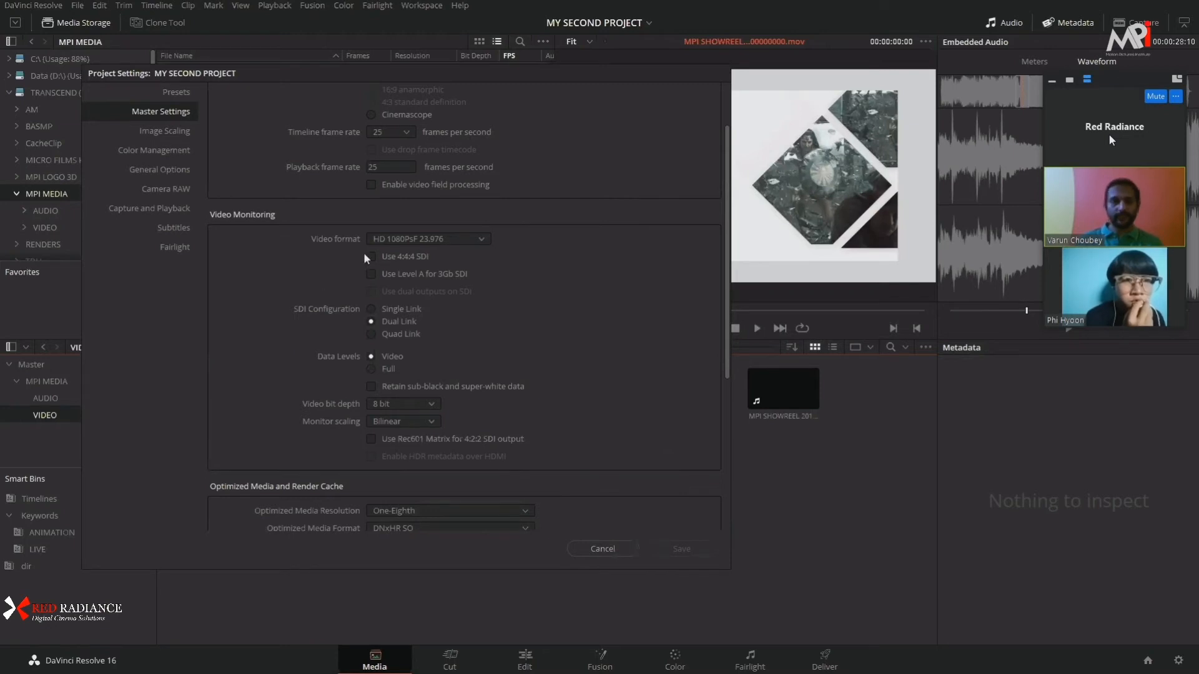
pyautogui.click(448, 238)
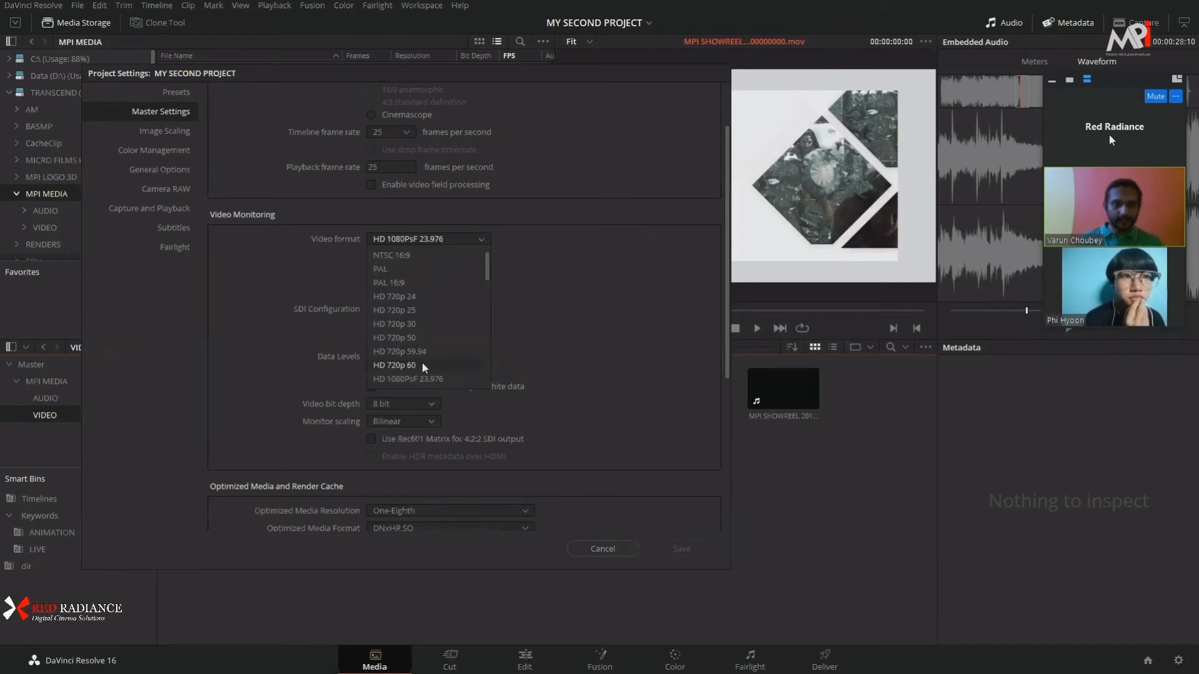
pyautogui.click(593, 231)
pyautogui.scroll(2, 396, 121)
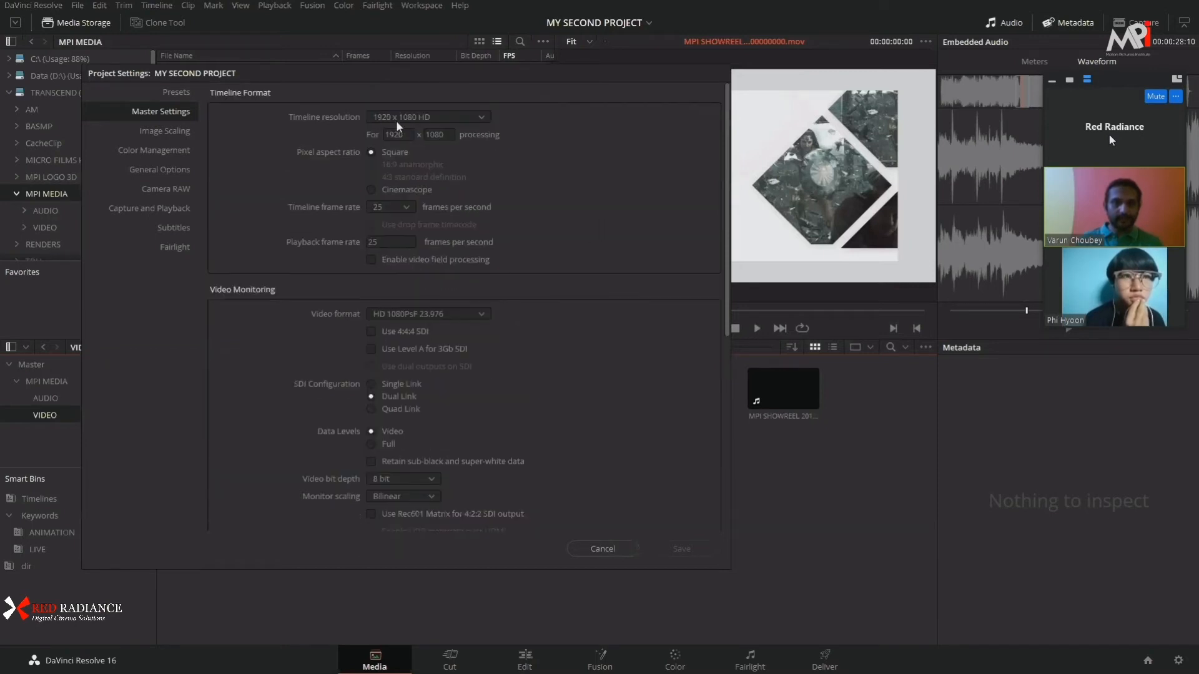
pyautogui.scroll(-2, 507, 309)
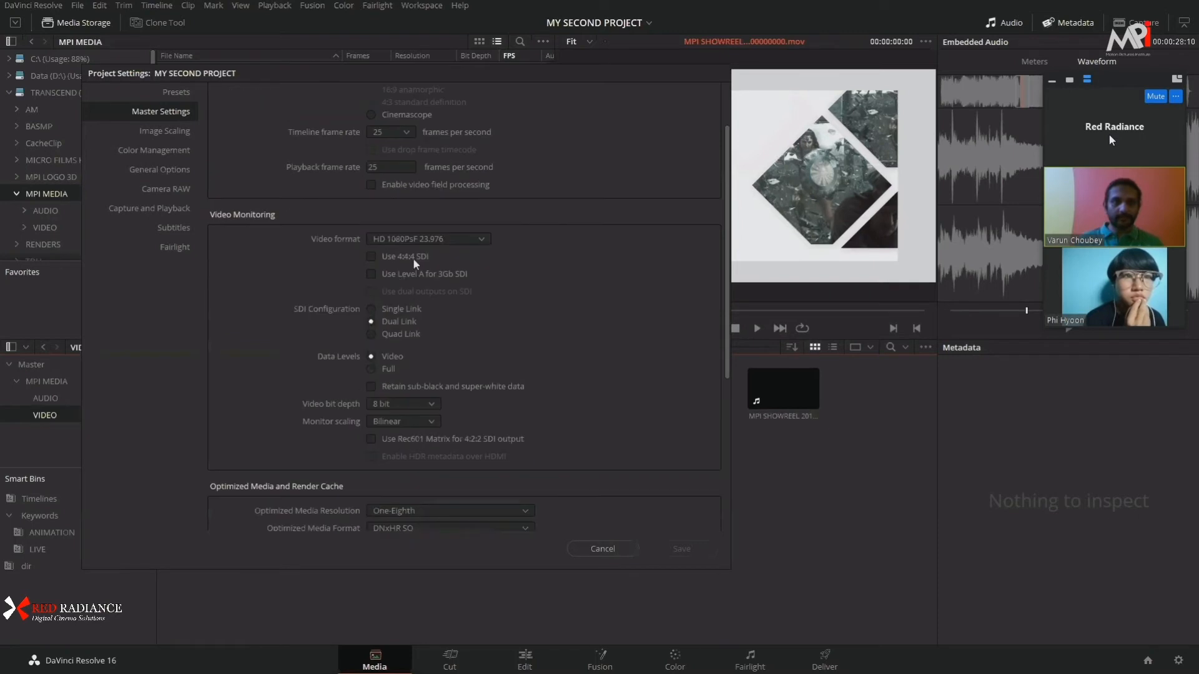
pyautogui.click(425, 239)
pyautogui.scroll(-2, 427, 358)
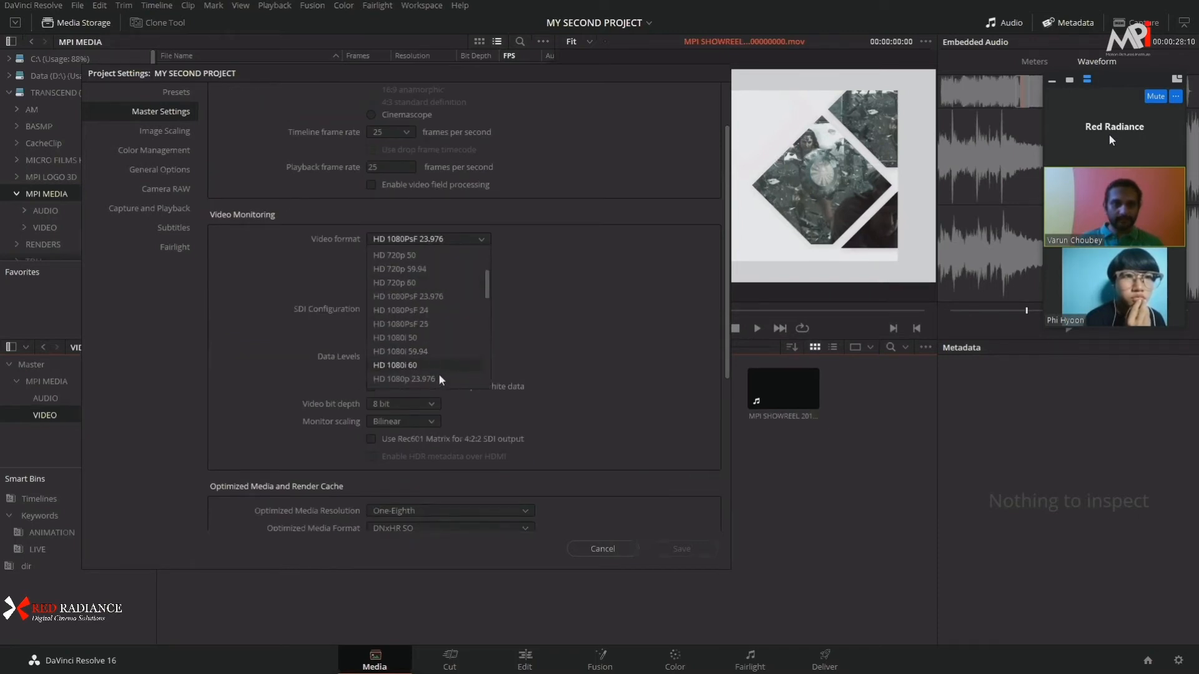
pyautogui.scroll(-1, 439, 374)
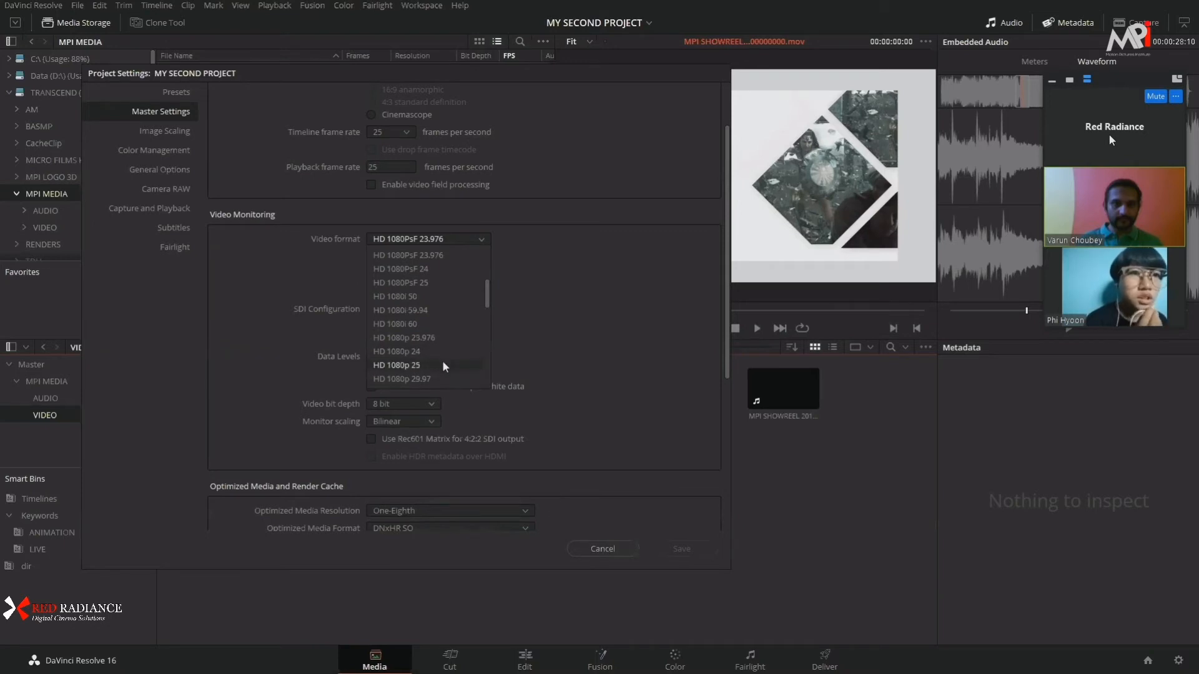
pyautogui.click(442, 362)
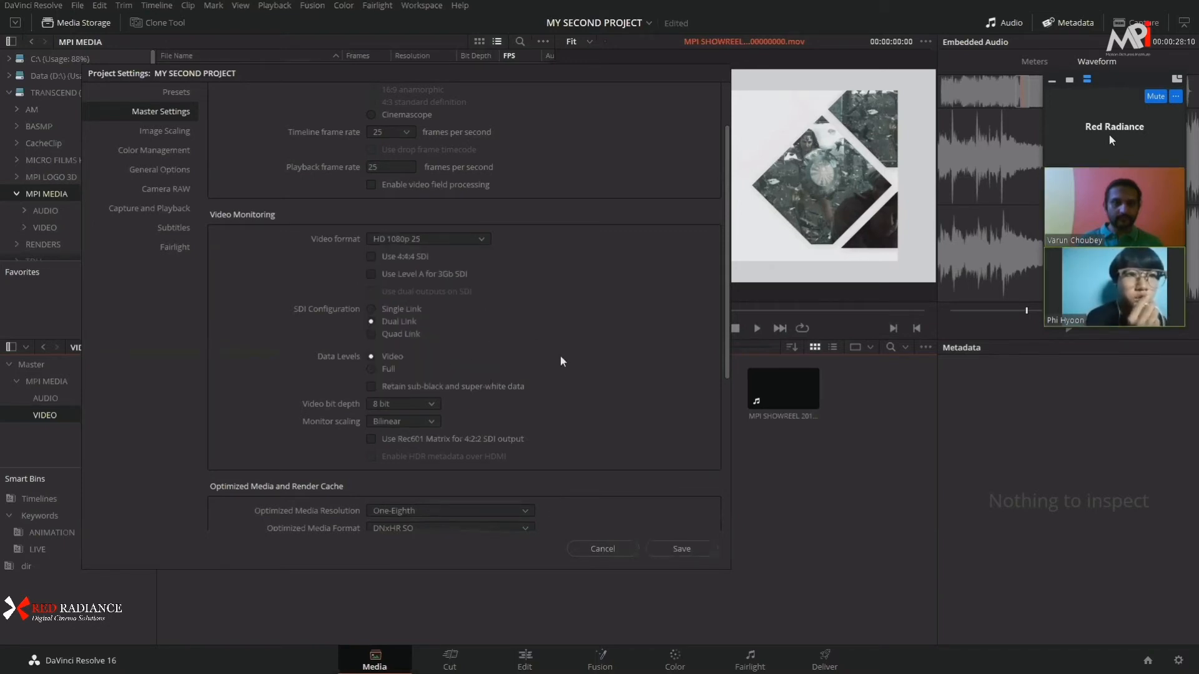
# Step: Try a video bit depth of 10 bit for video monitoring and return it to 8 bit
pyautogui.click(425, 404)
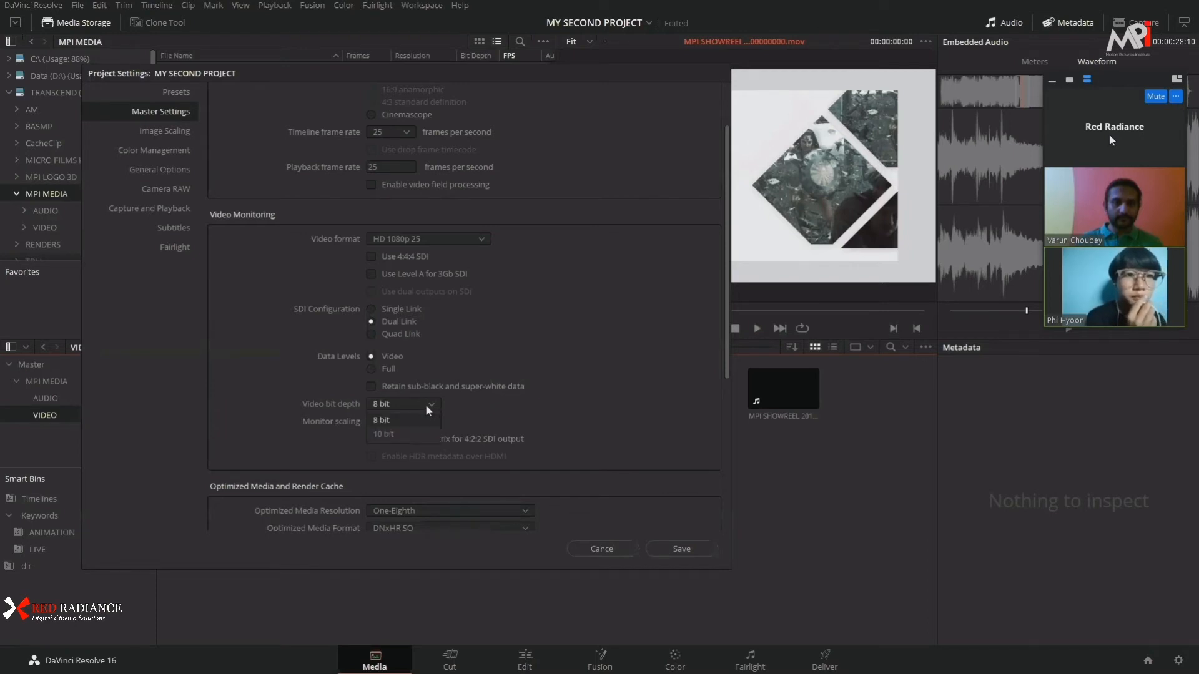
pyautogui.click(418, 436)
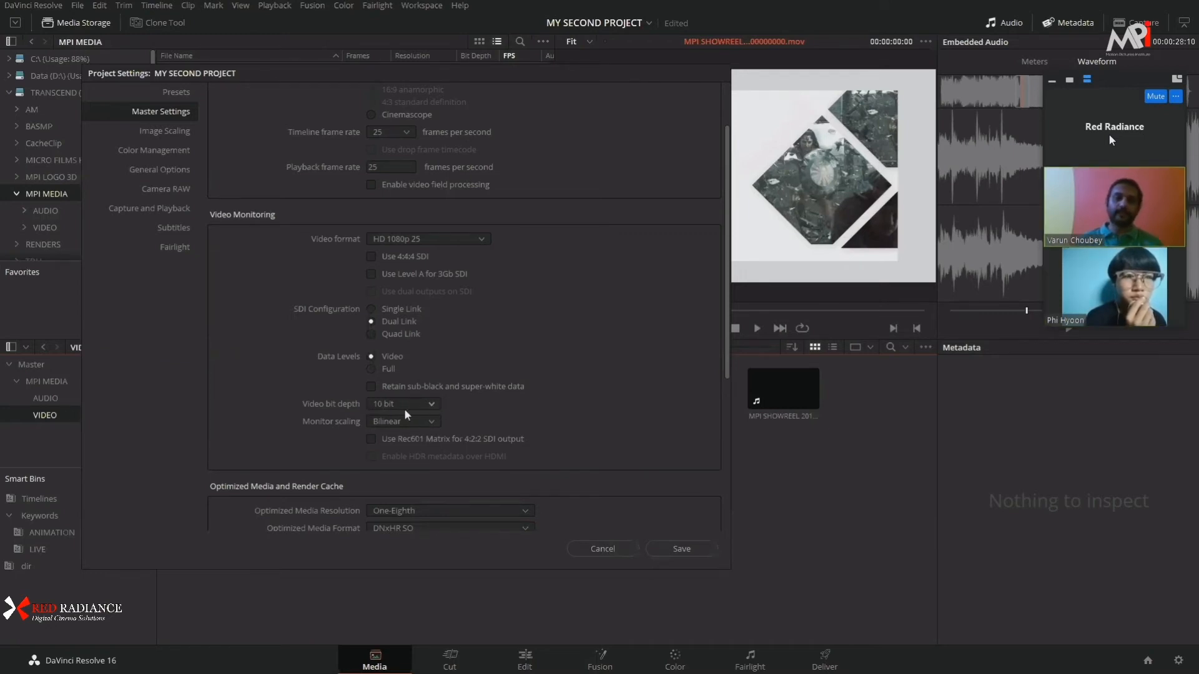
pyautogui.click(429, 404)
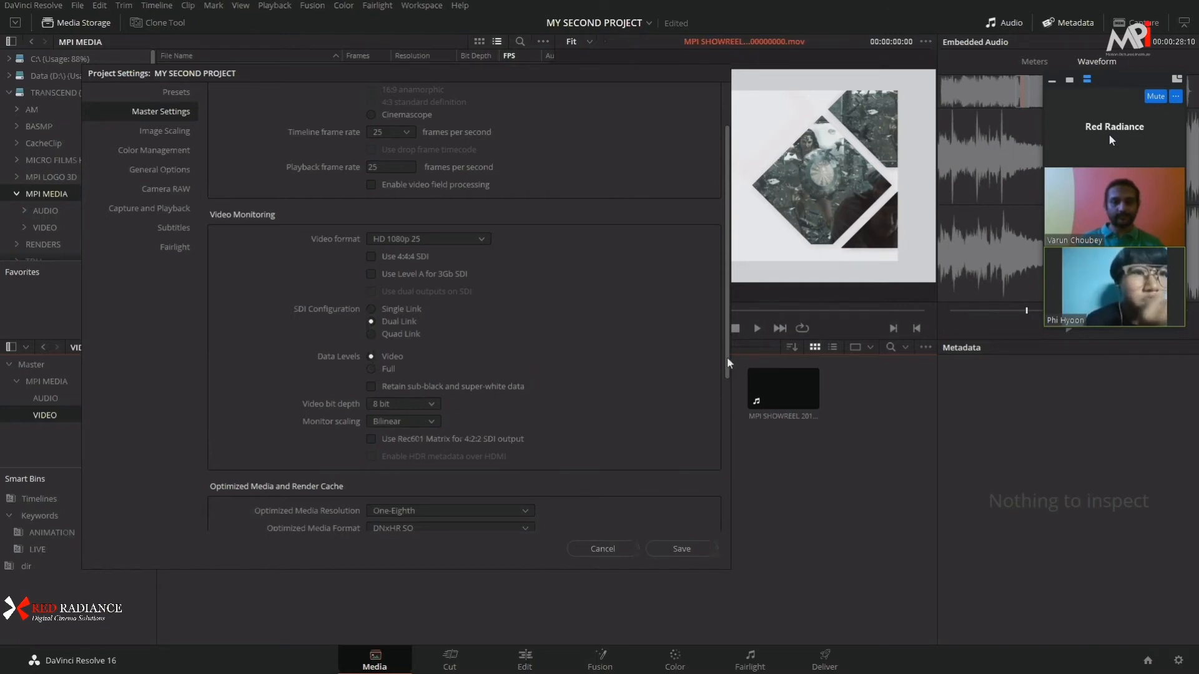
# Step: Set the optimized media resolution to Original in the Optimized Media and Render Cache settings
pyautogui.moveTo(727, 358); pyautogui.dragTo(732, 423)
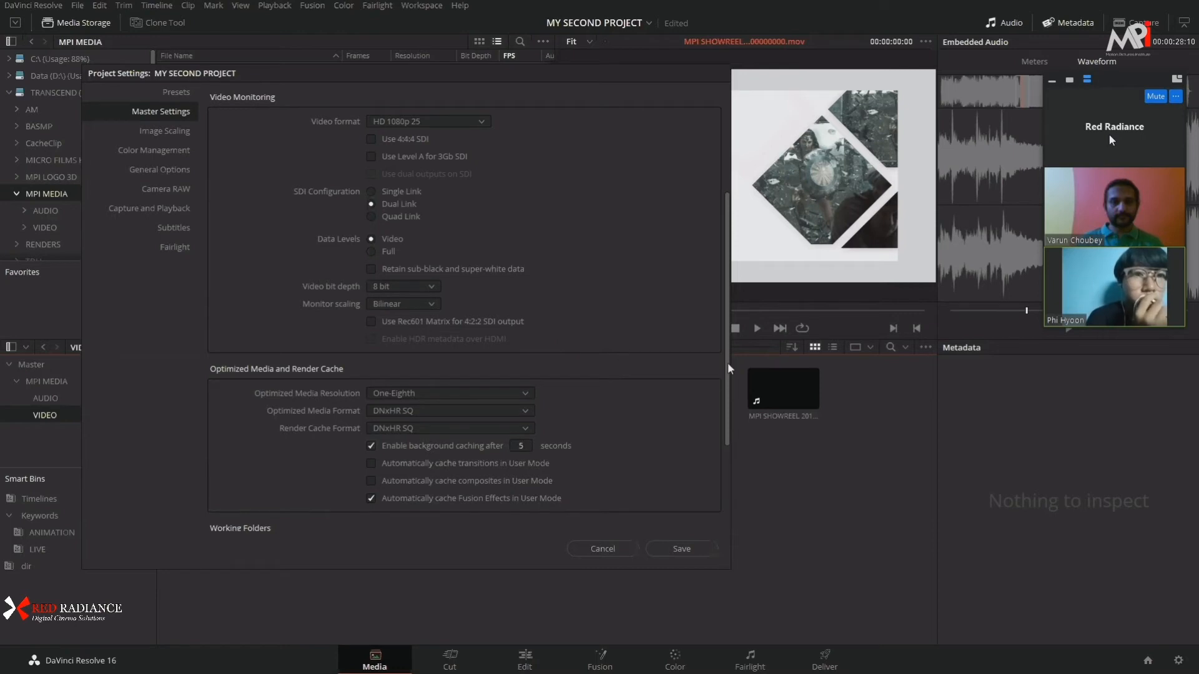
pyautogui.moveTo(727, 362)
pyautogui.mouseDown()
pyautogui.moveTo(728, 316)
pyautogui.moveTo(728, 342)
pyautogui.mouseUp()
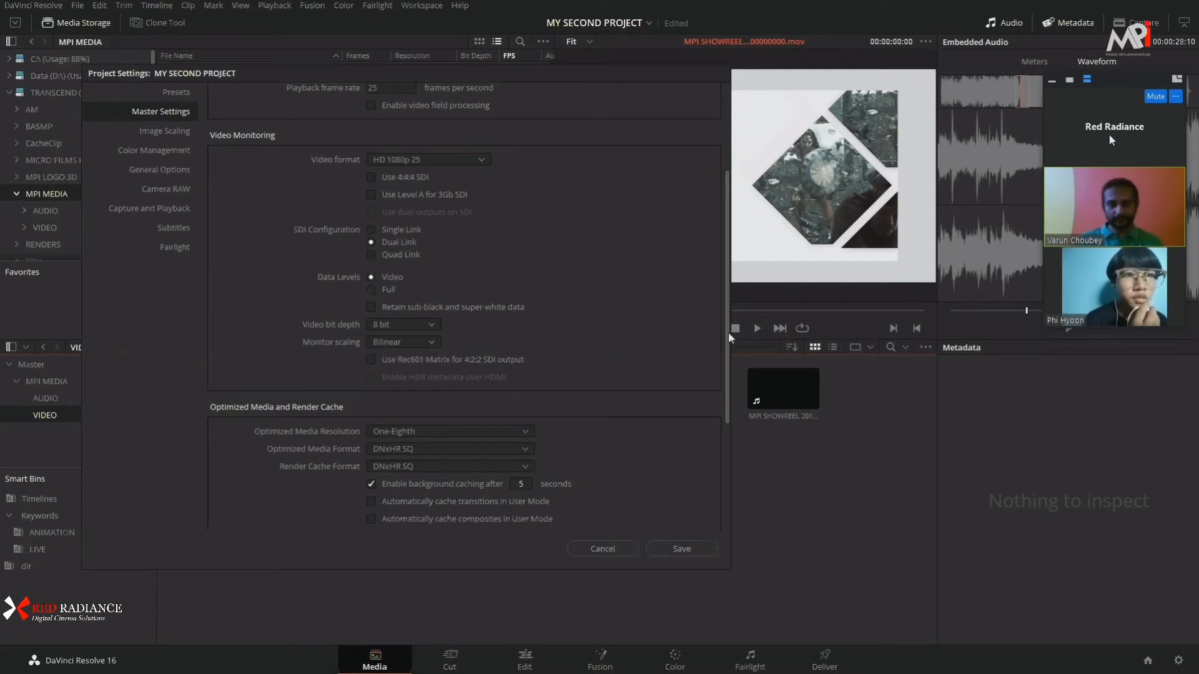
pyautogui.moveTo(728, 331); pyautogui.dragTo(738, 435)
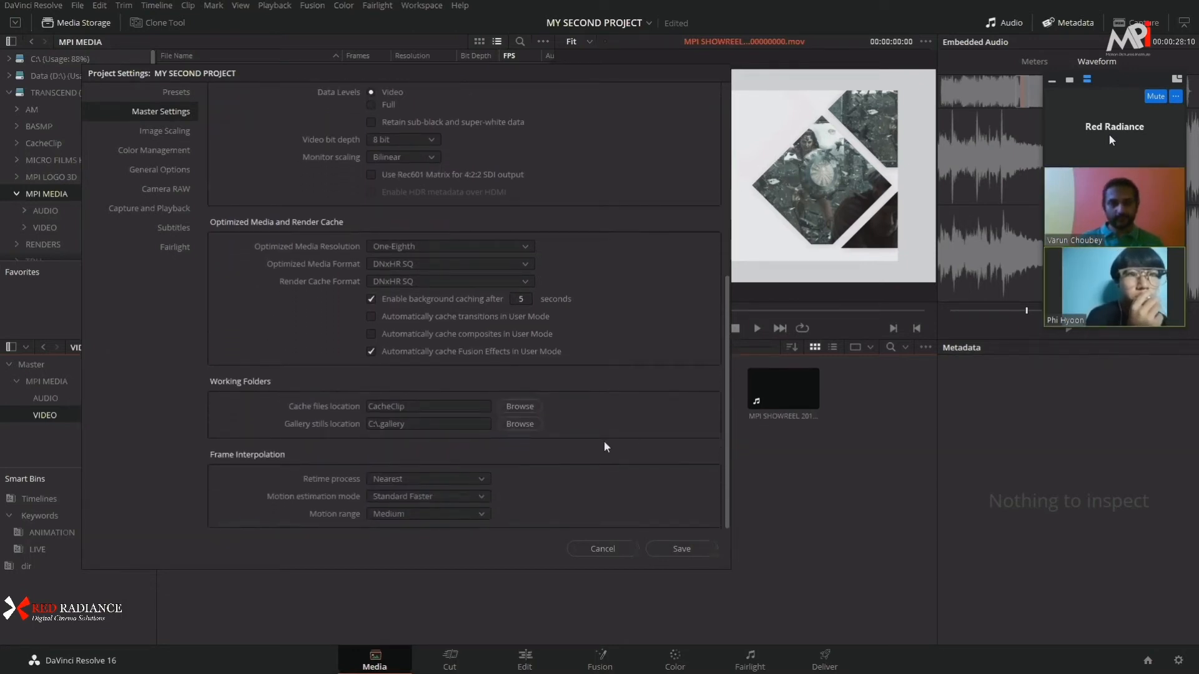
pyautogui.moveTo(722, 423); pyautogui.dragTo(716, 447)
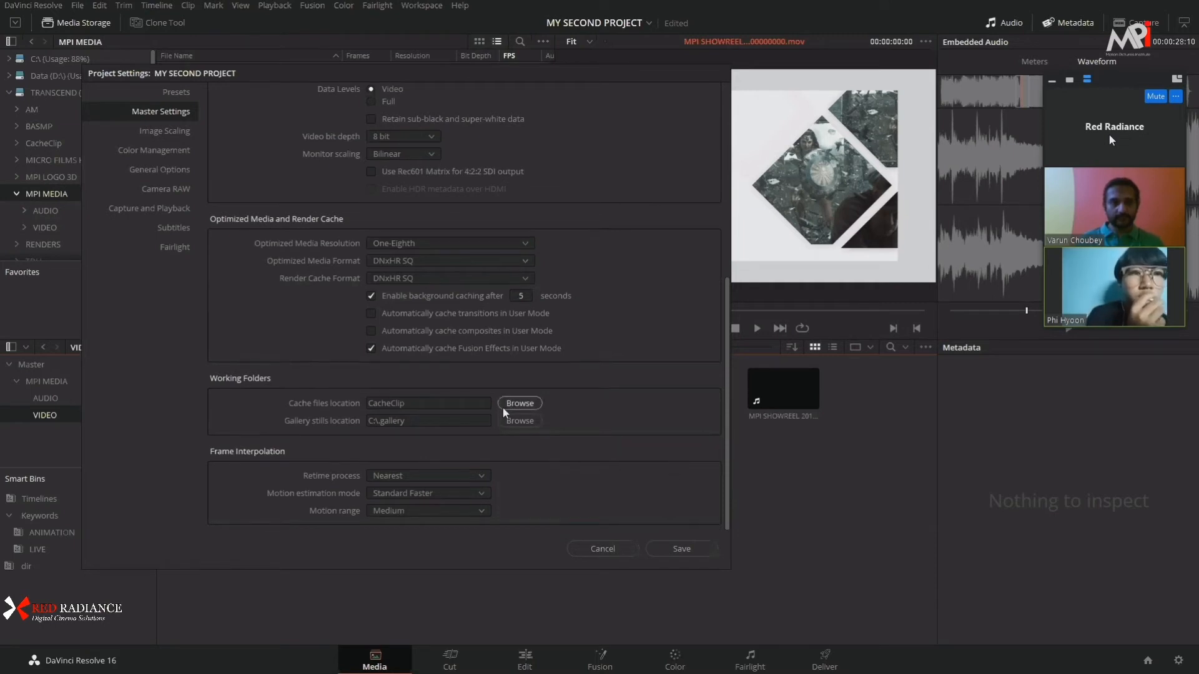
pyautogui.moveTo(371, 70); pyautogui.dragTo(469, 120)
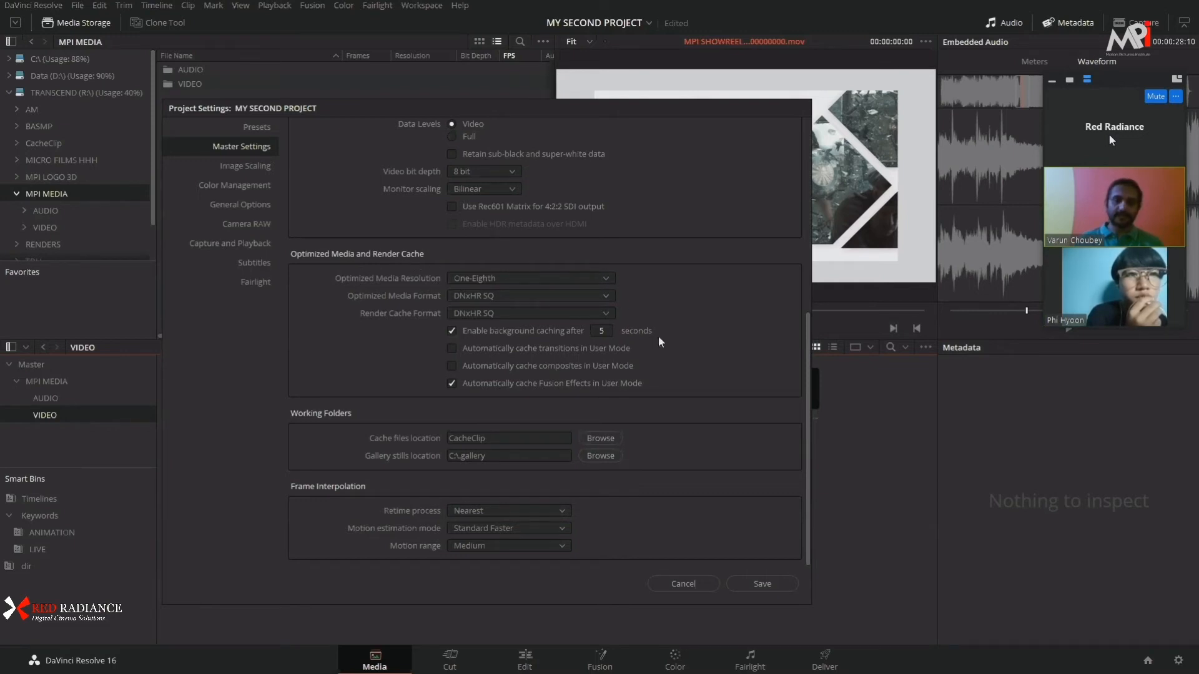
pyautogui.click(598, 281)
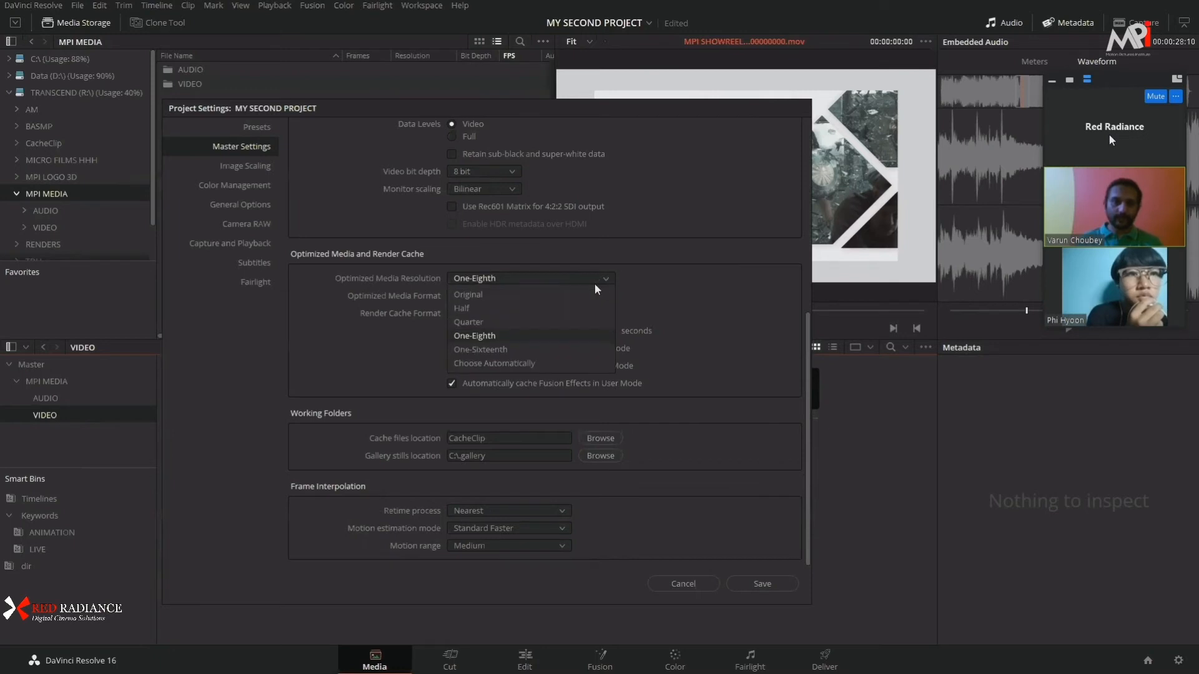
pyautogui.click(497, 293)
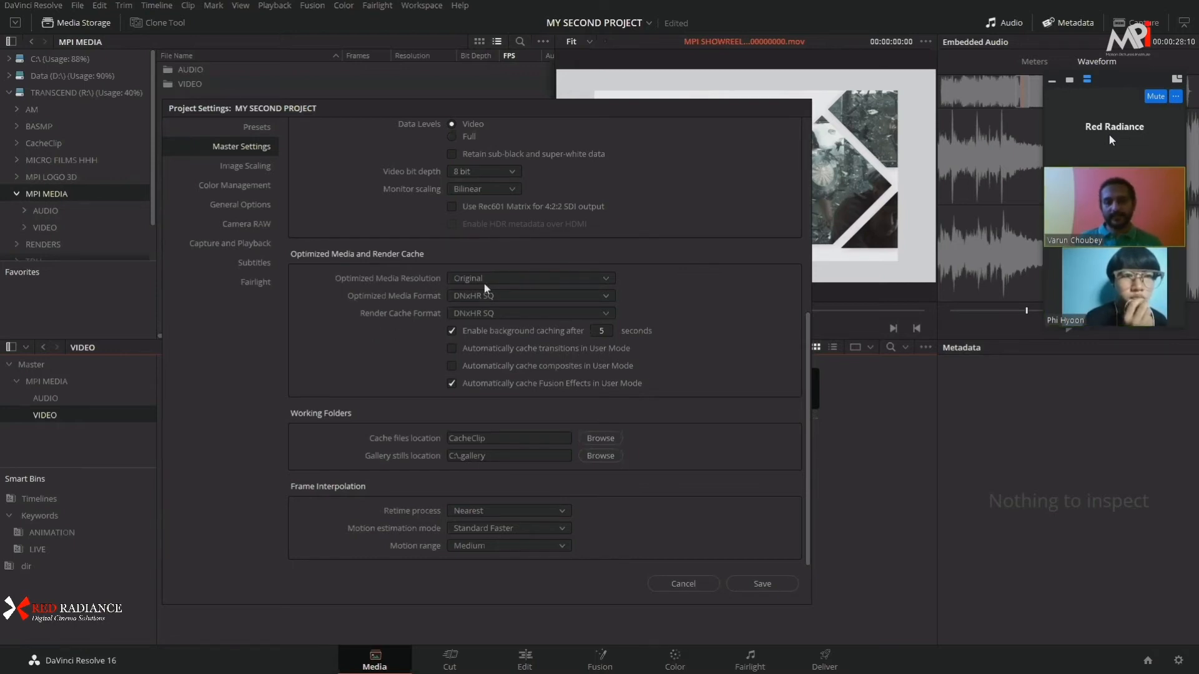
# Step: Set the optimized media resolution to Half in the Optimized Media and Render Cache settings
pyautogui.click(537, 279)
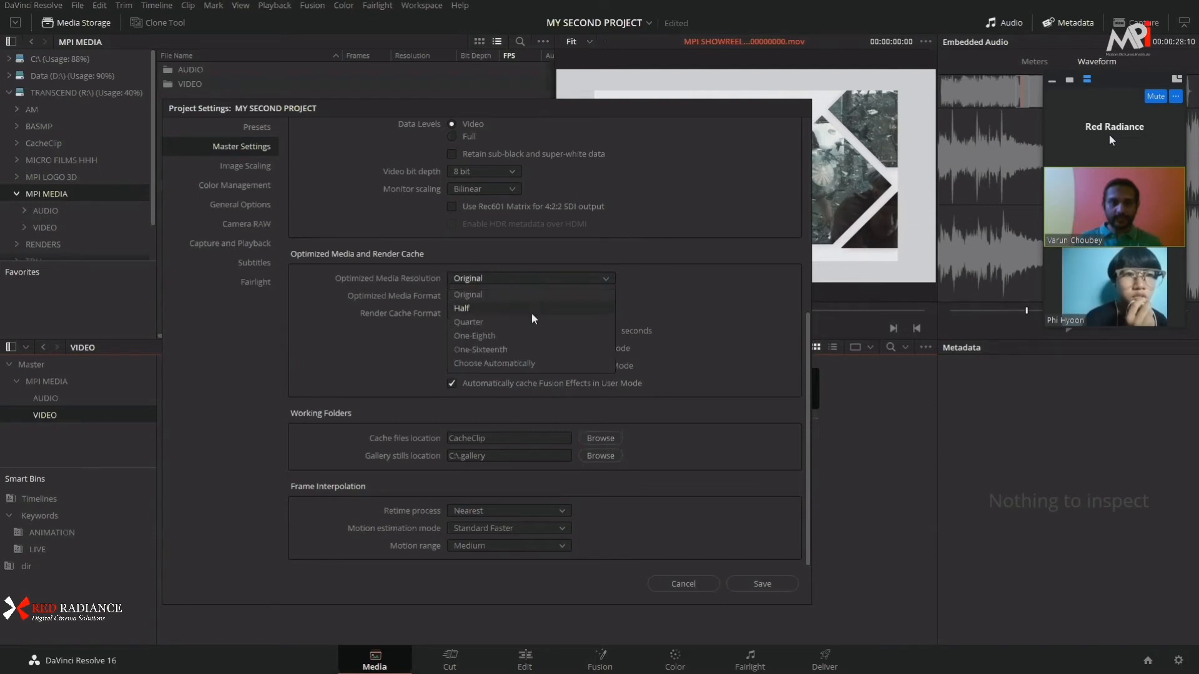
pyautogui.click(306, 267)
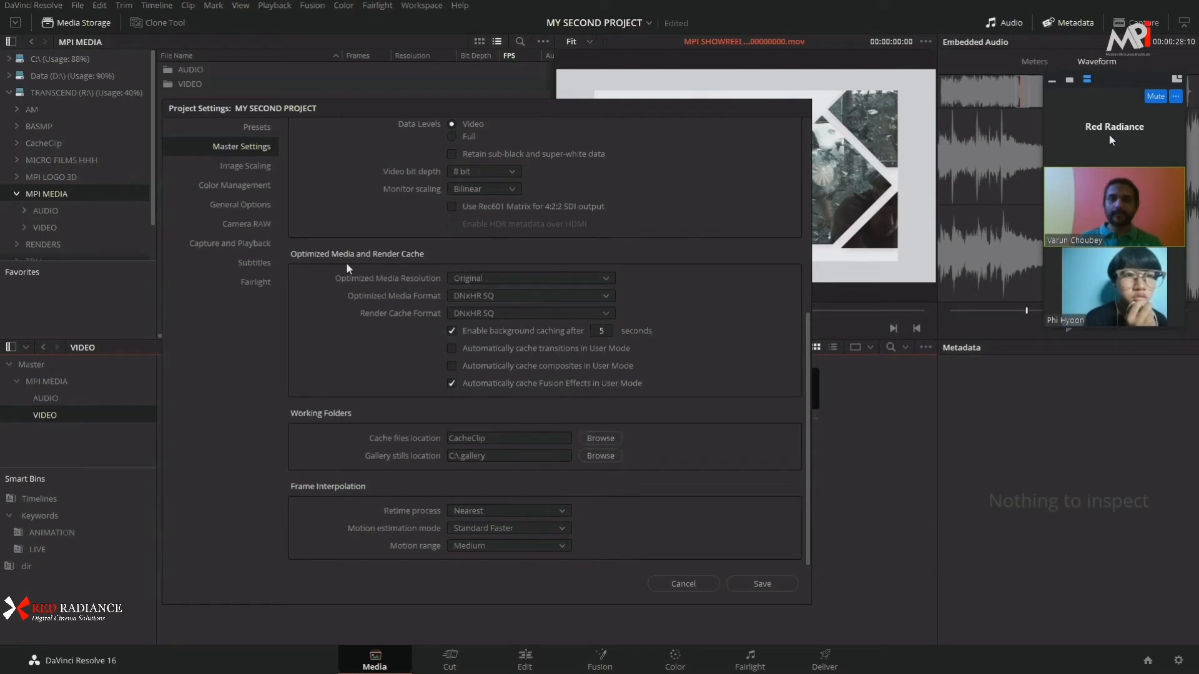
pyautogui.click(521, 277)
pyautogui.click(494, 308)
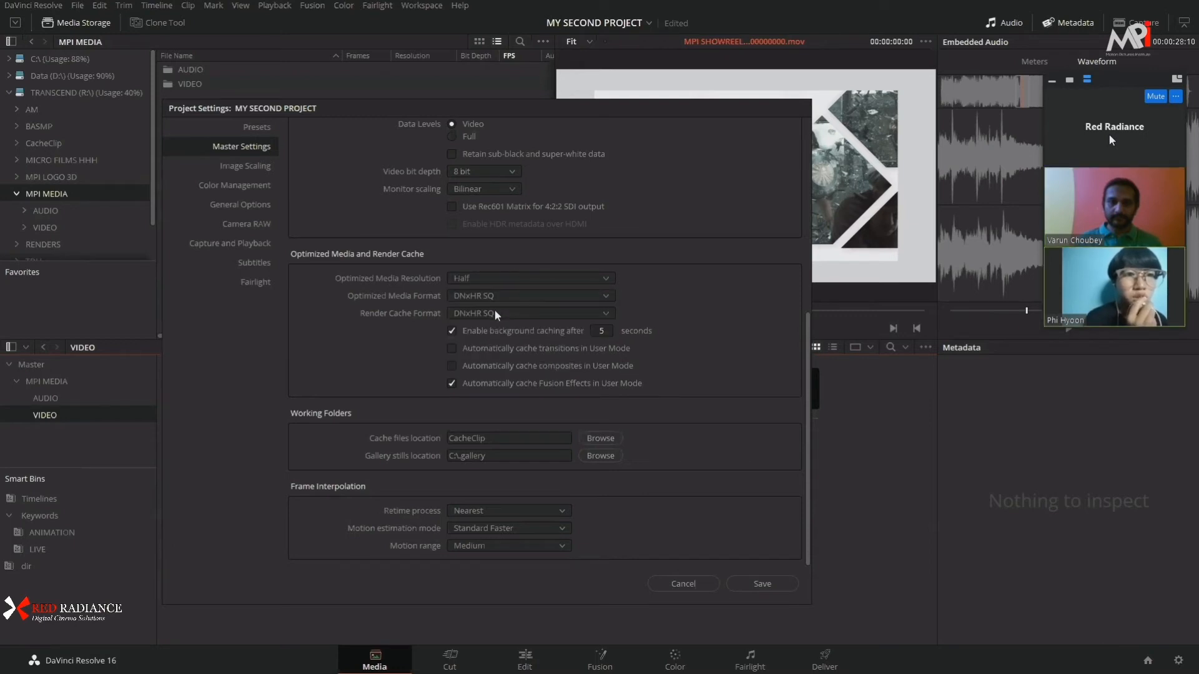
# Step: Set both the optimized media format and the render cache format to Uncompressed 10-bit
pyautogui.click(607, 296)
pyautogui.click(579, 302)
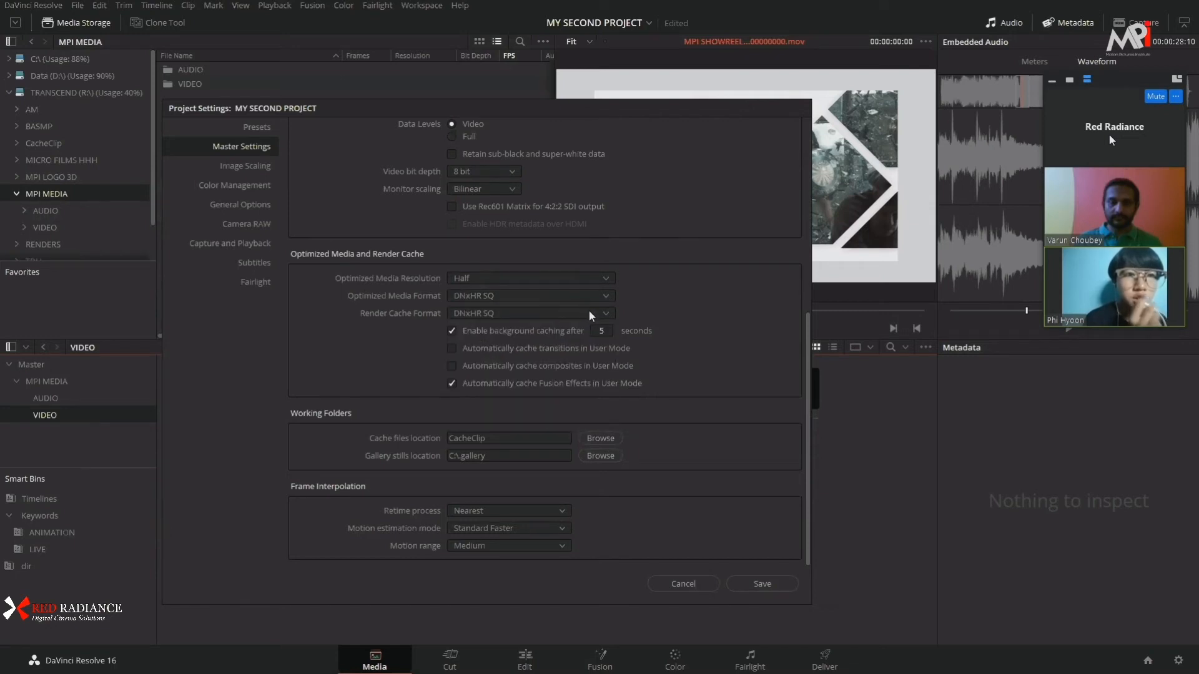
pyautogui.click(589, 315)
pyautogui.click(590, 314)
pyautogui.click(589, 300)
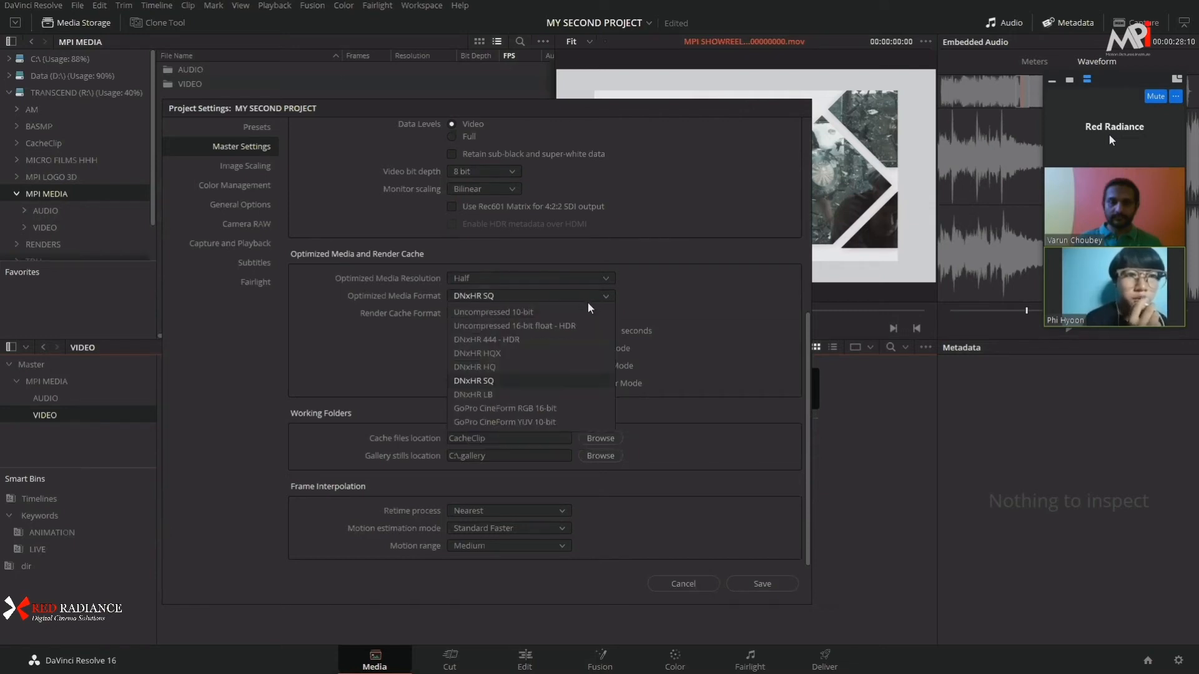
pyautogui.click(590, 312)
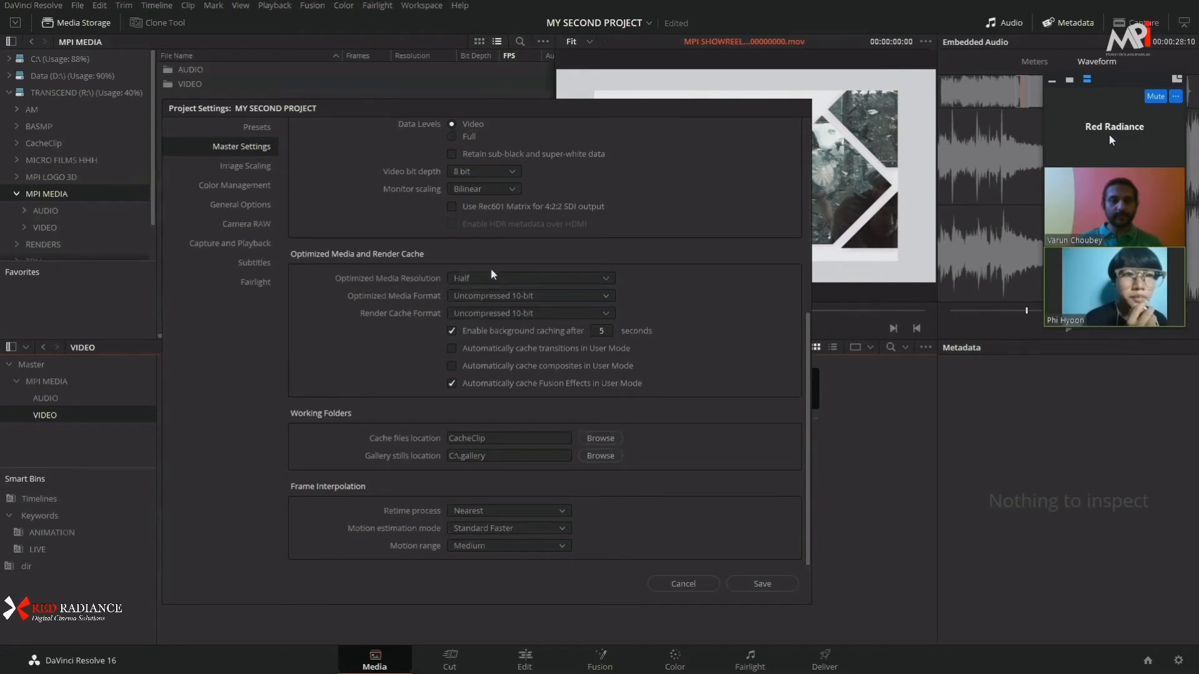
# Step: Compare the optimized media resolution options with the project's timeline resolution in the Master Settings
pyautogui.click(526, 279)
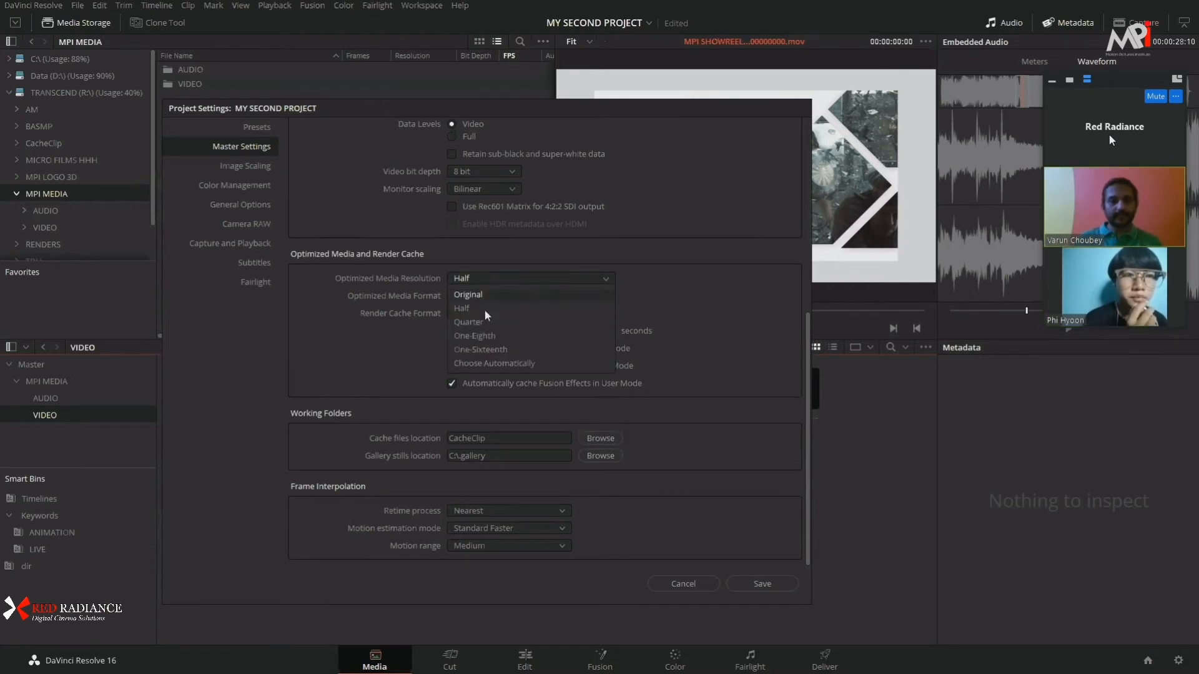
pyautogui.click(380, 354)
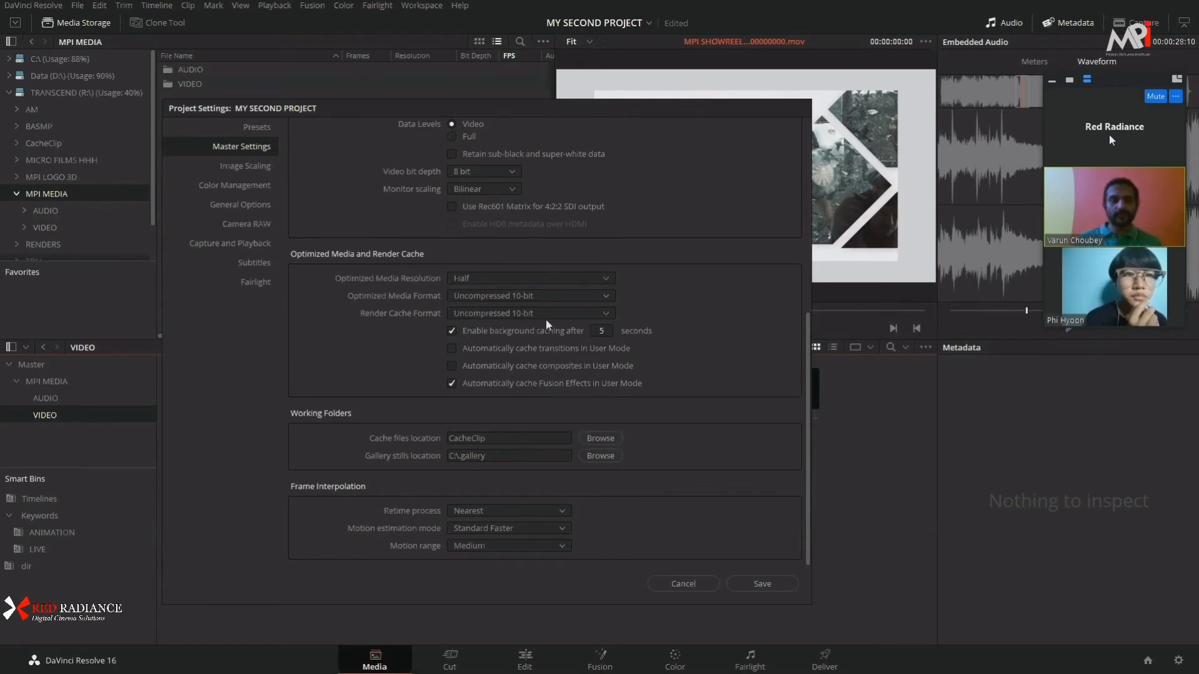
pyautogui.scroll(5, 545, 320)
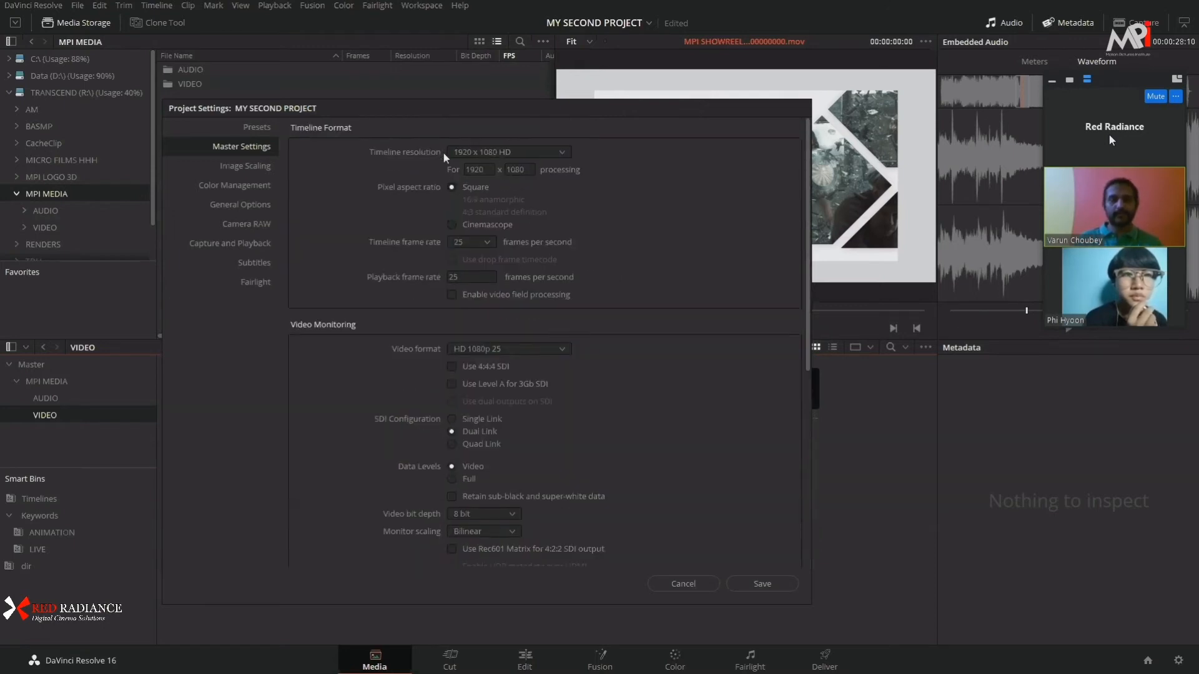
pyautogui.scroll(-7, 545, 338)
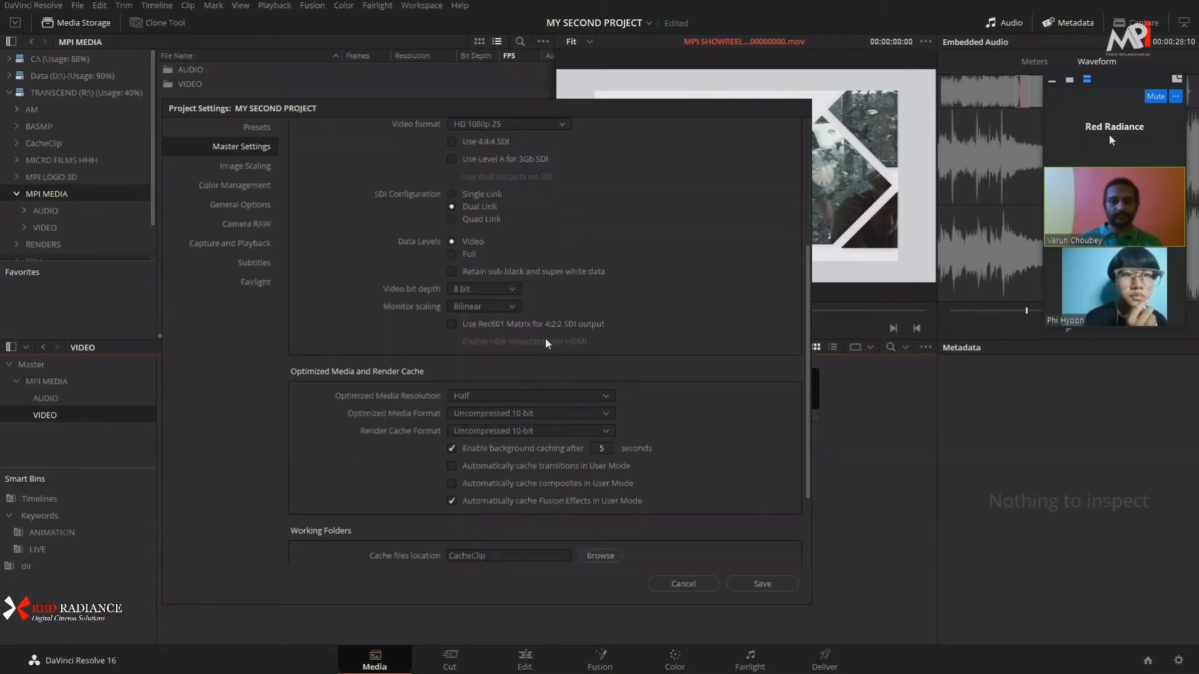
pyautogui.scroll(3, 554, 316)
pyautogui.scroll(3, 554, 316)
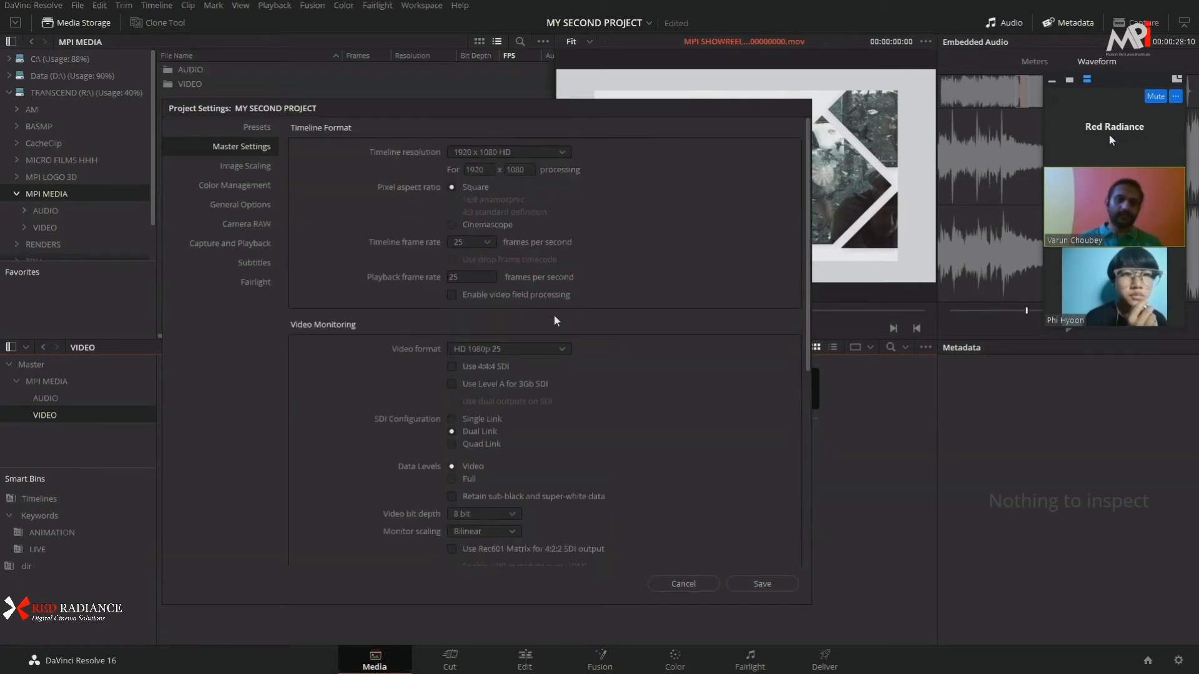
pyautogui.scroll(-4, 613, 401)
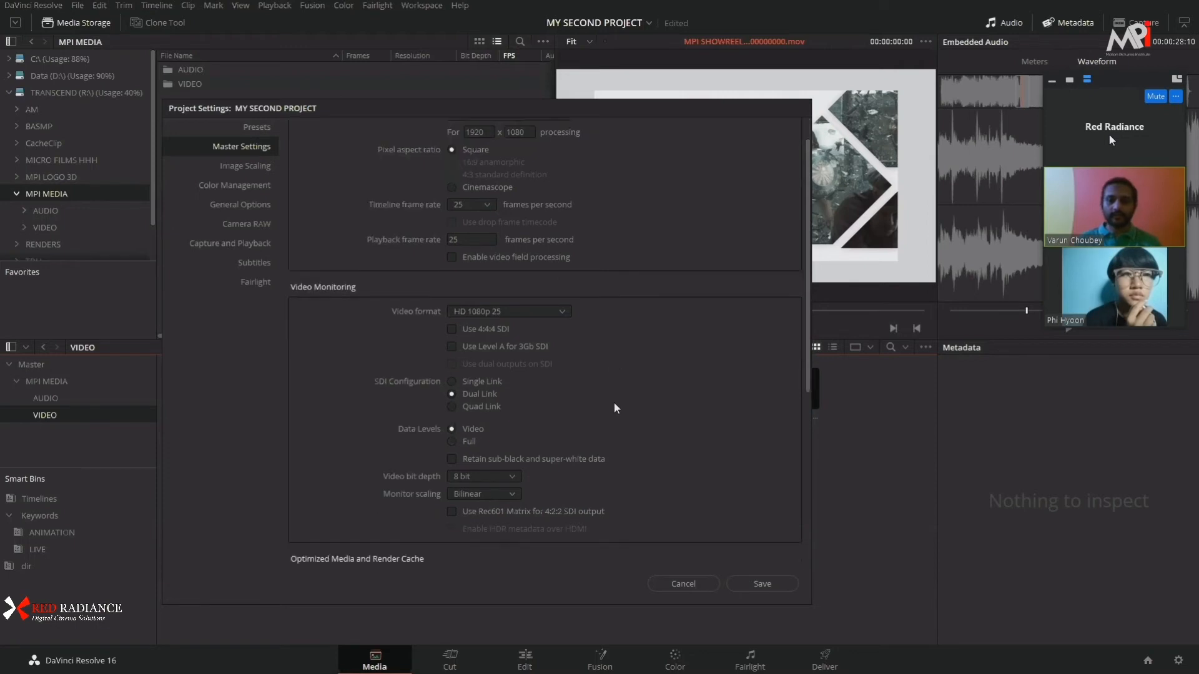
pyautogui.scroll(-2, 613, 404)
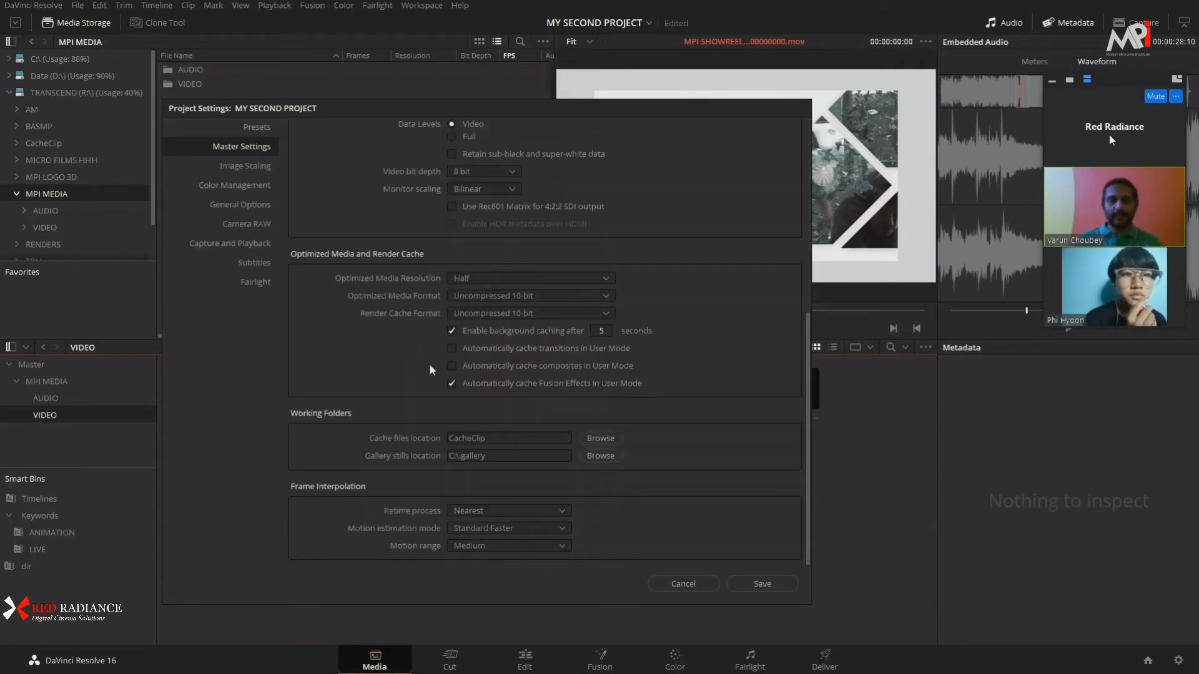
# Step: Try an optimized media resolution of Quarter and compare it with the timeline resolution
pyautogui.click(545, 282)
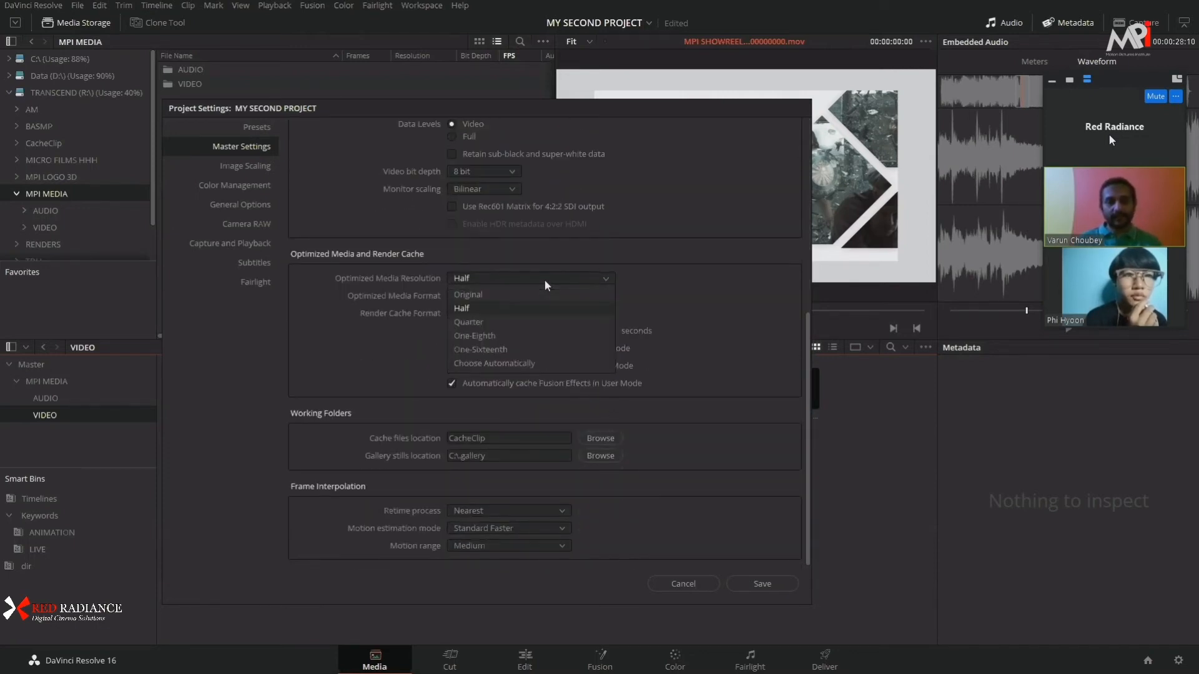
pyautogui.click(379, 280)
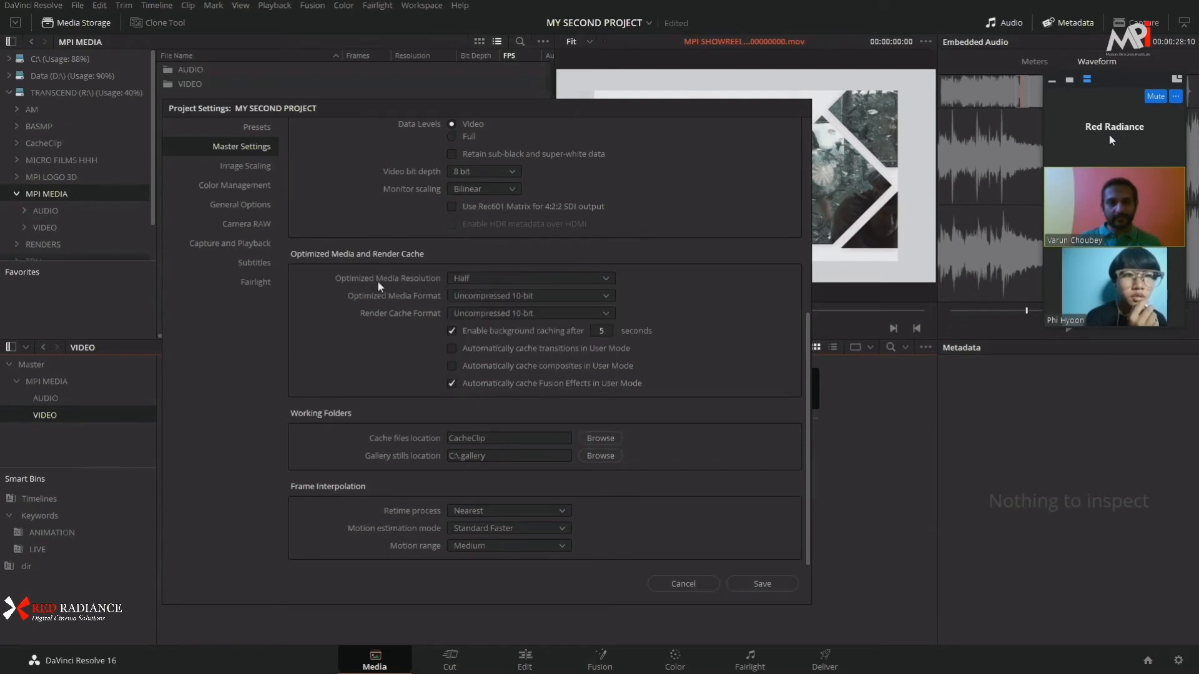
pyautogui.click(492, 282)
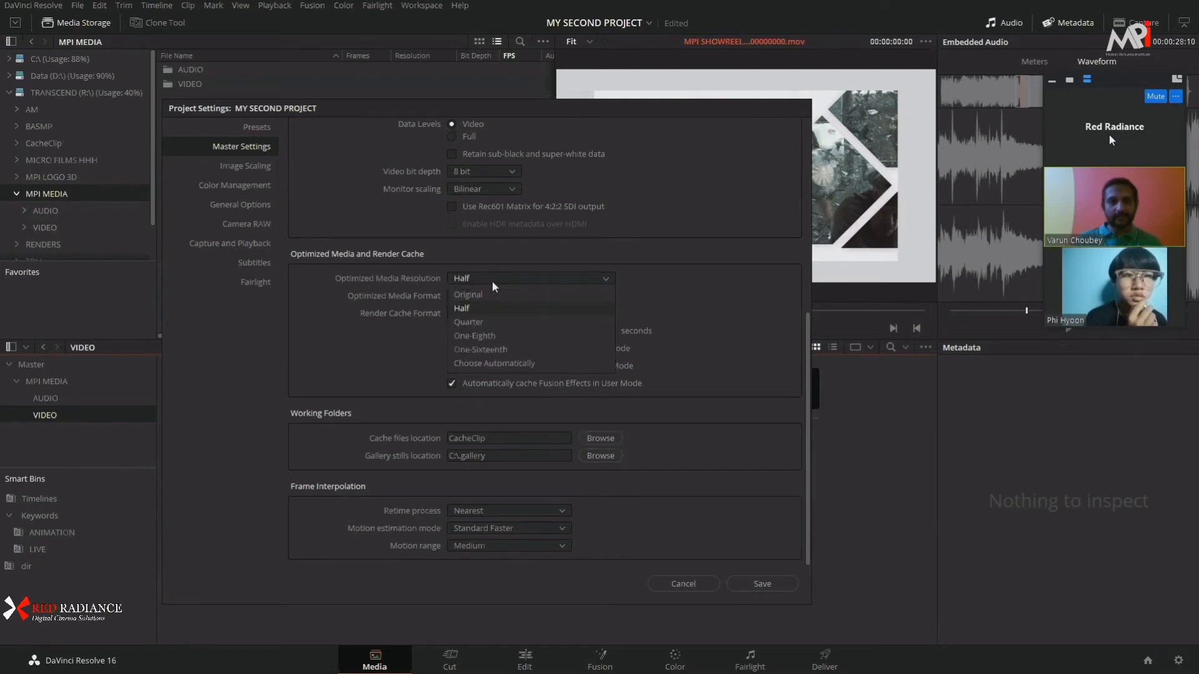
pyautogui.click(470, 323)
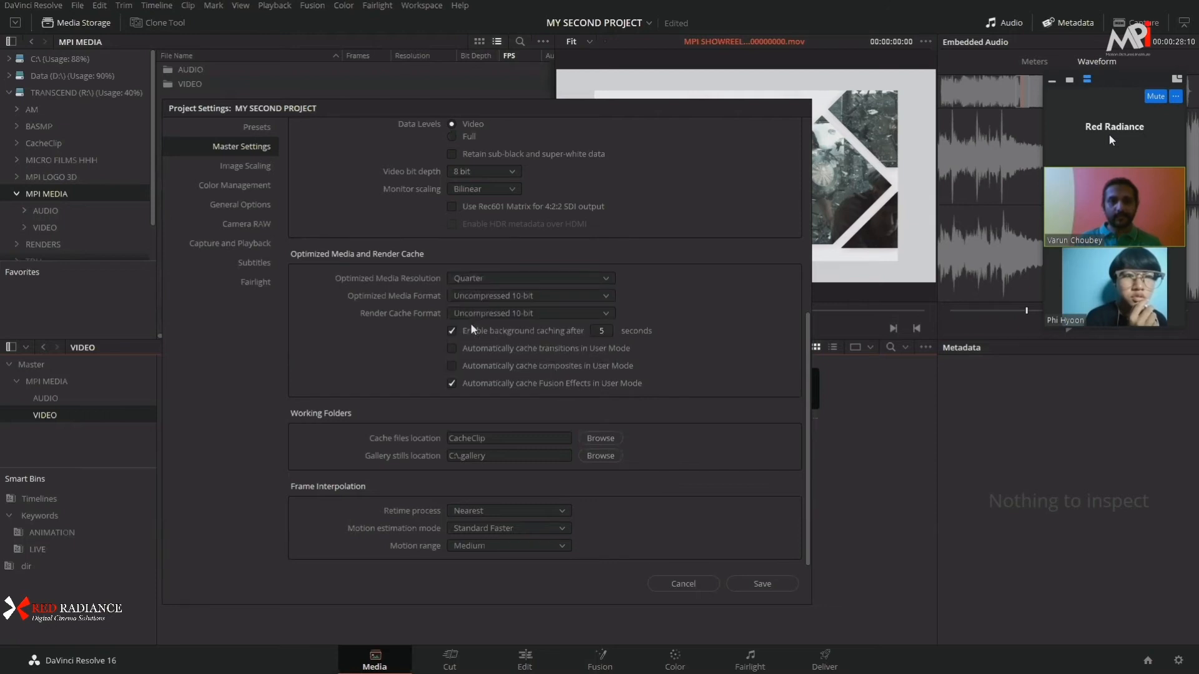
pyautogui.scroll(5, 534, 253)
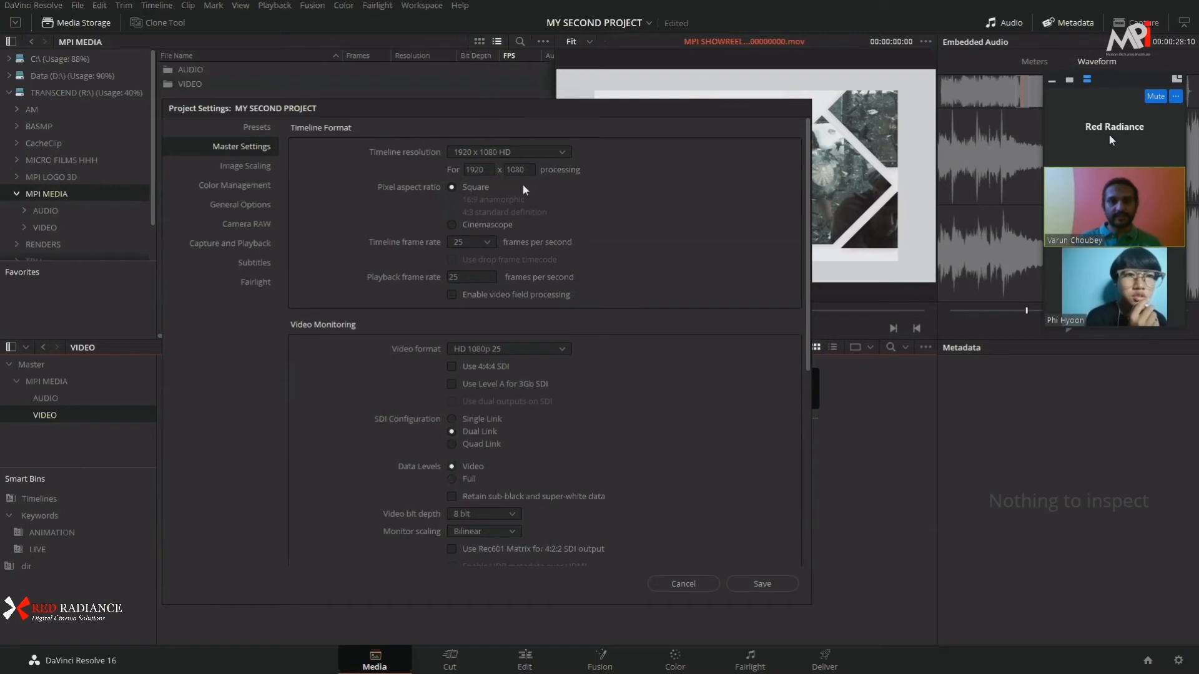
pyautogui.scroll(-5, 563, 364)
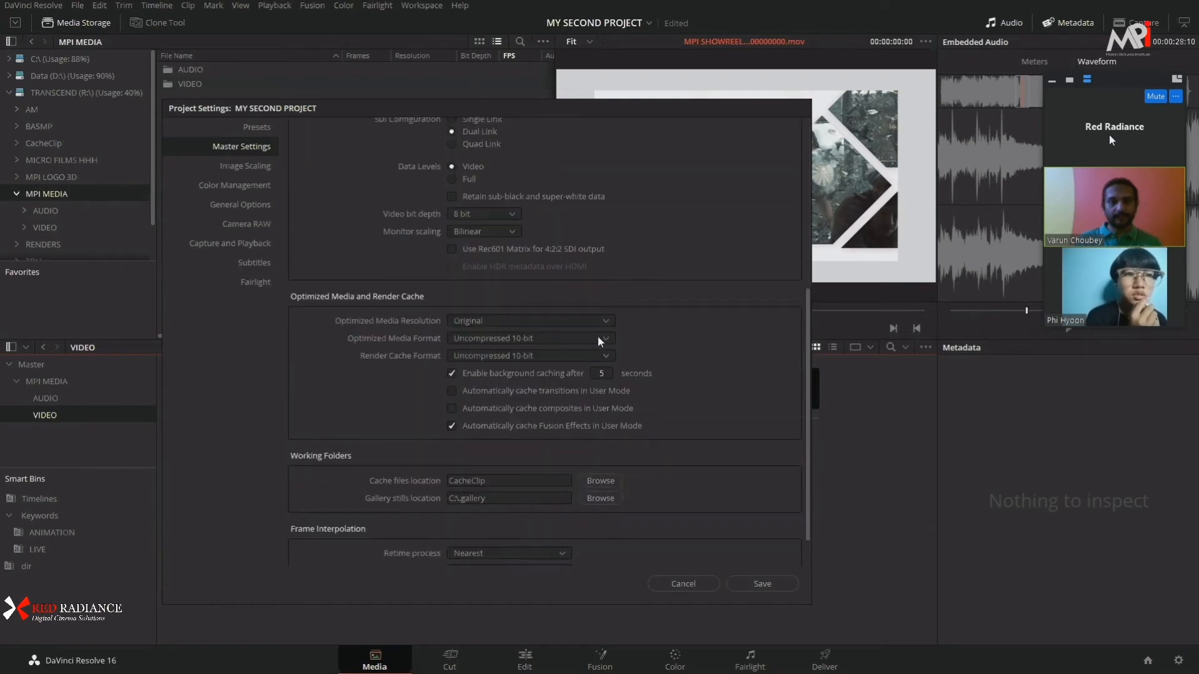
# Step: Set the optimized media resolution to Quarter in the Optimized Media and Render Cache settings
pyautogui.click(597, 339)
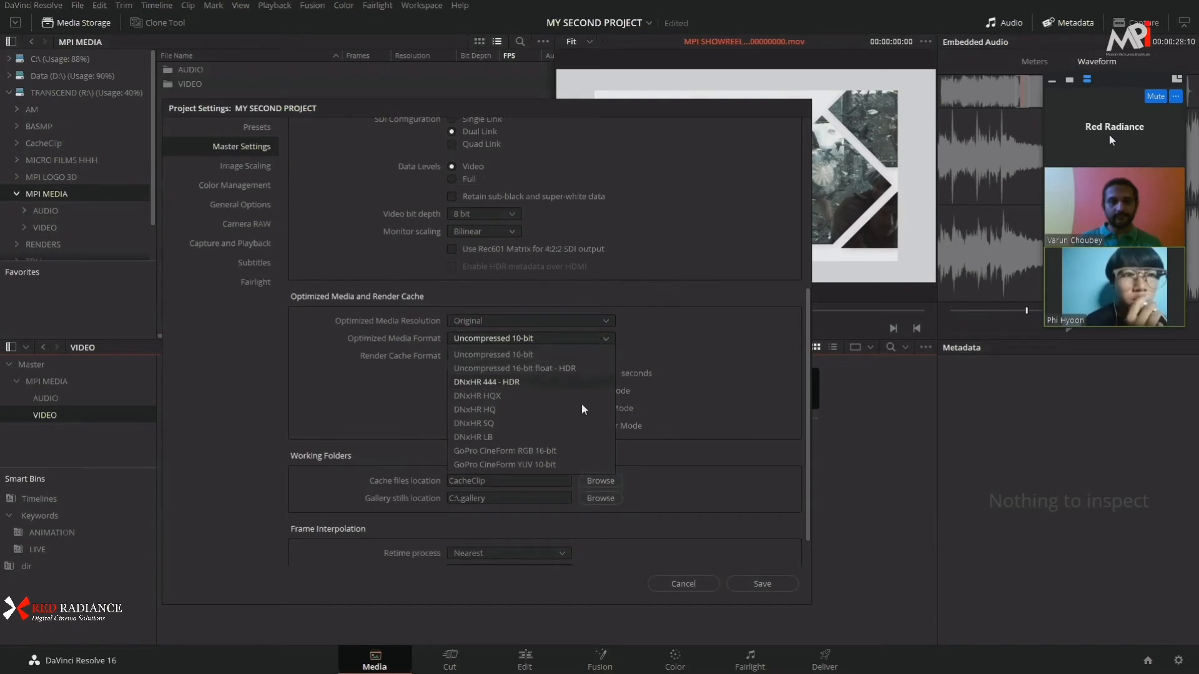
pyautogui.click(574, 320)
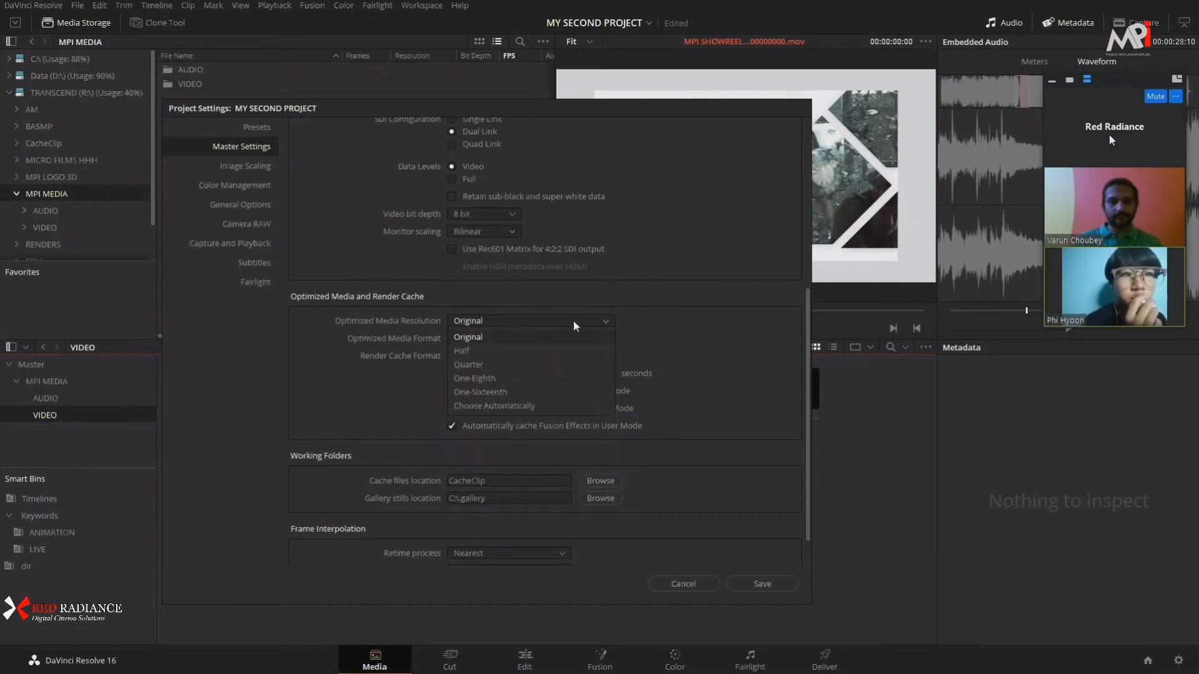
pyautogui.click(495, 334)
pyautogui.click(497, 320)
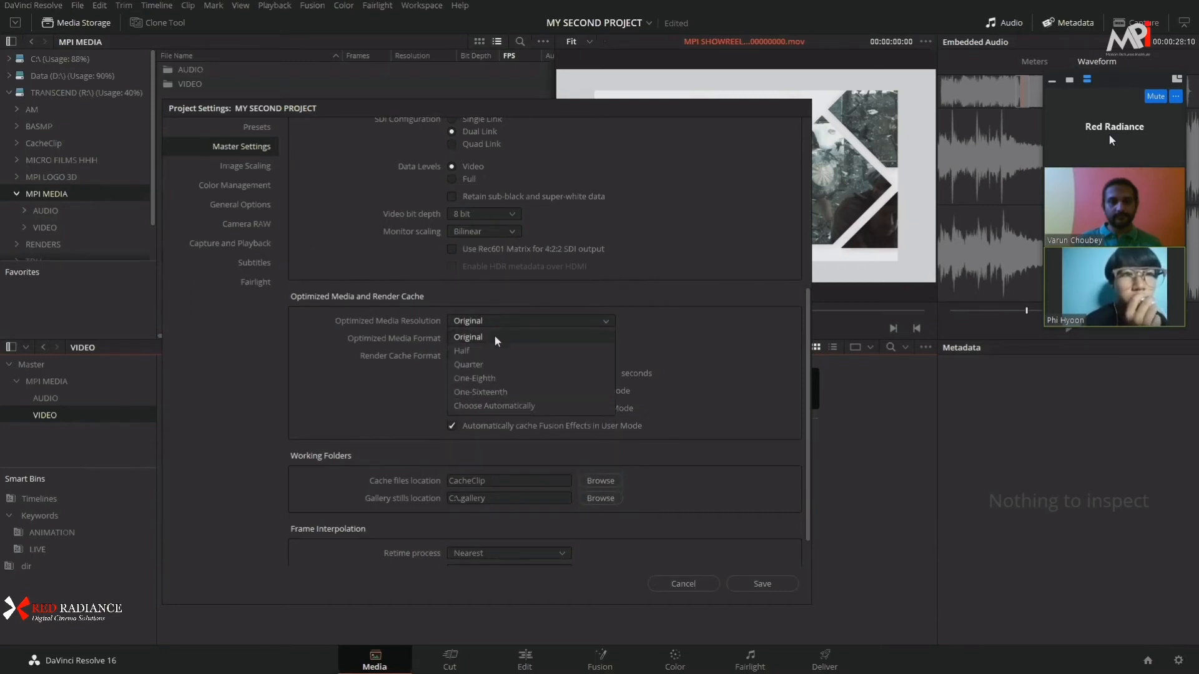
pyautogui.click(490, 371)
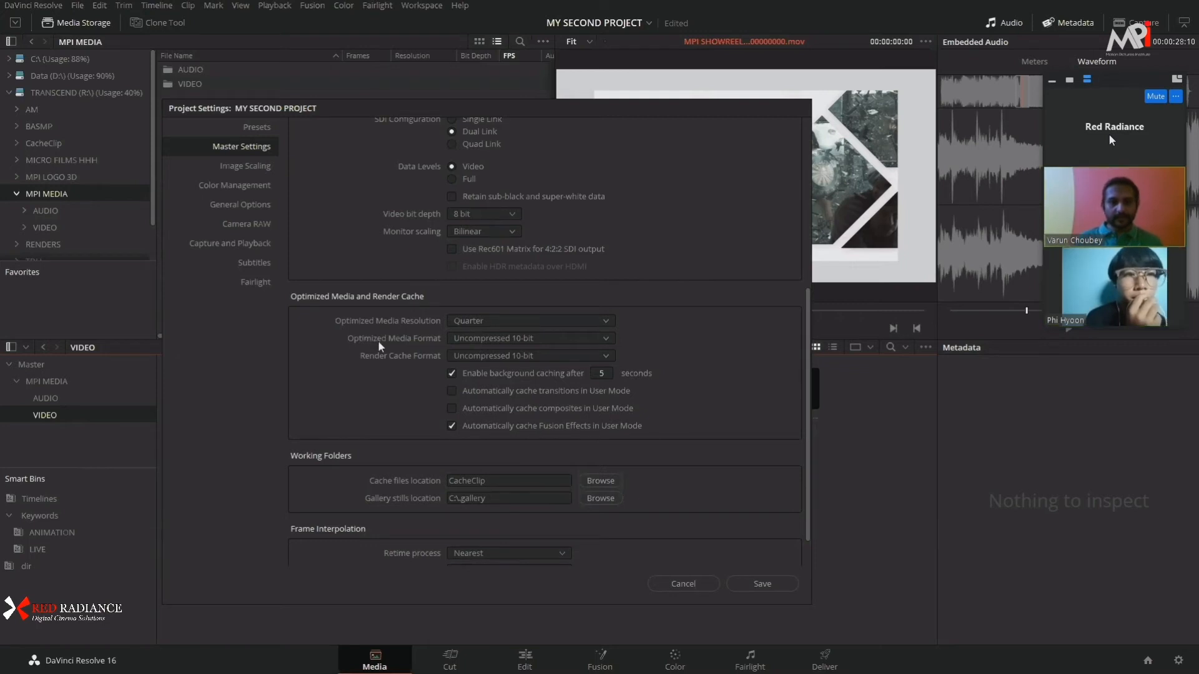
# Step: Set both the optimized media format and the render cache format to DNxHR SQ
pyautogui.click(554, 339)
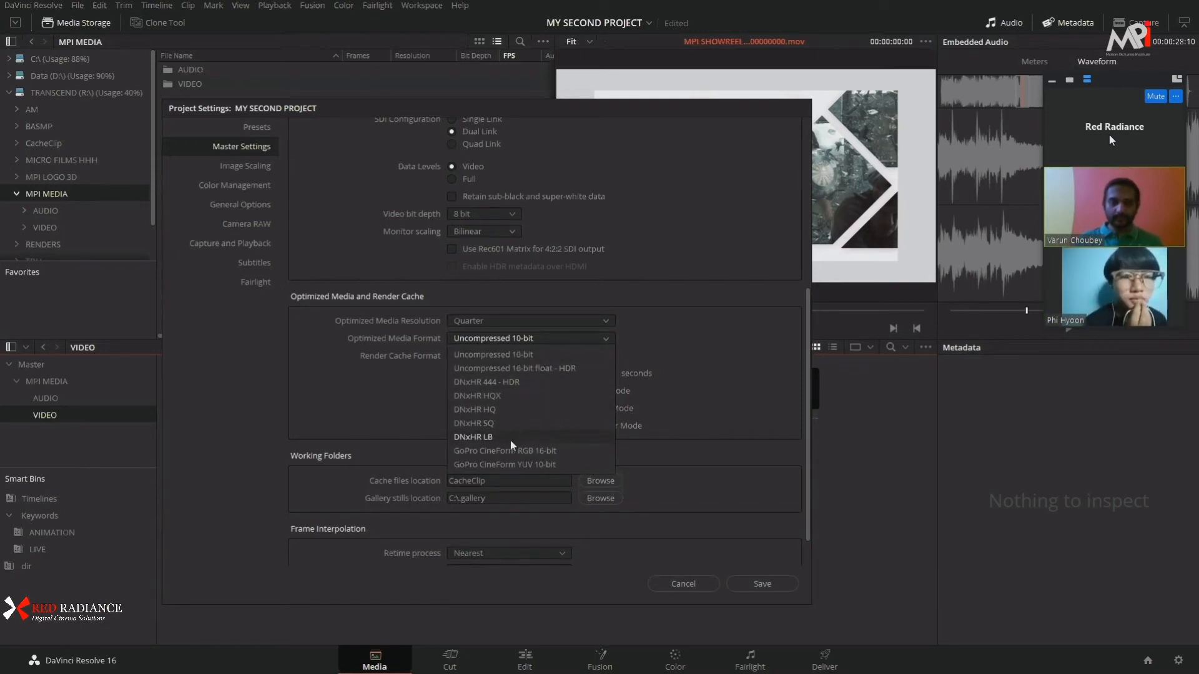
pyautogui.click(519, 422)
pyautogui.click(508, 357)
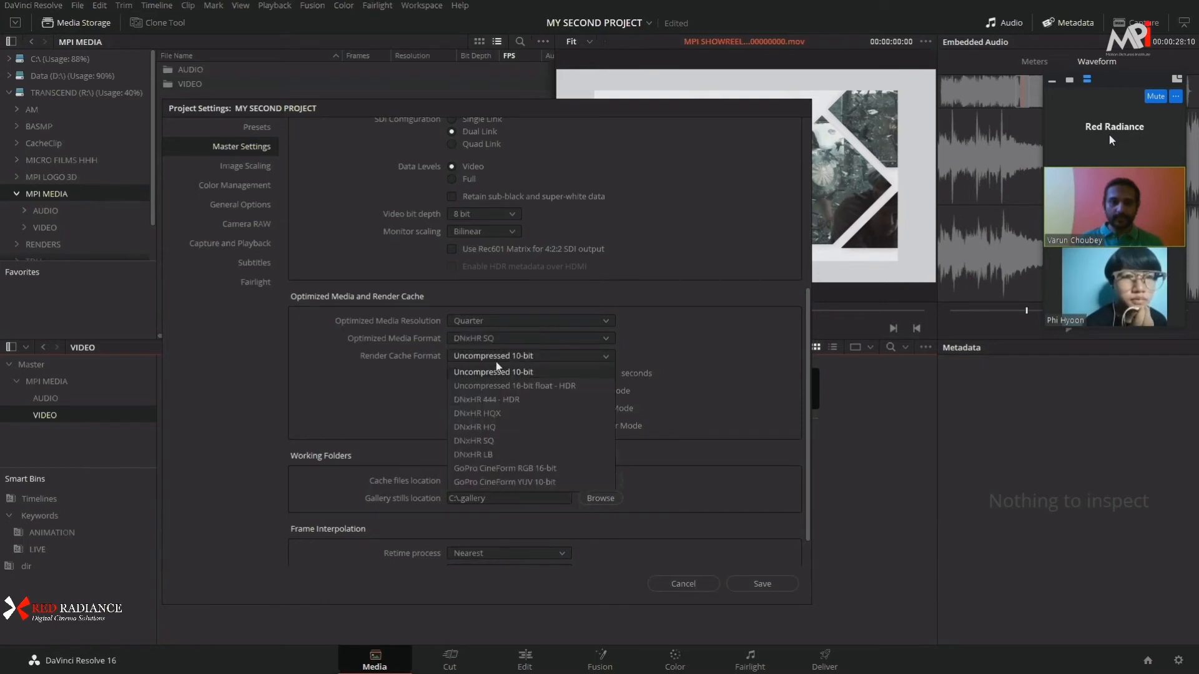
pyautogui.click(500, 439)
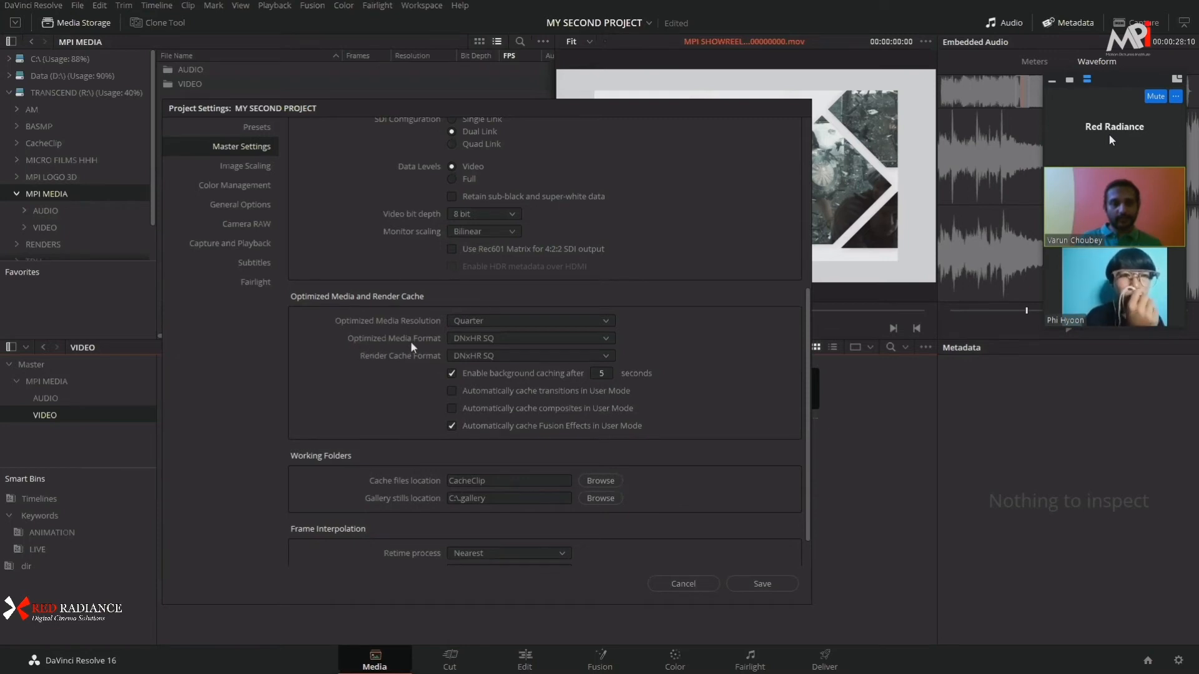
# Step: Examine the codec choices available for the optimized media format in the Master Settings
pyautogui.click(529, 338)
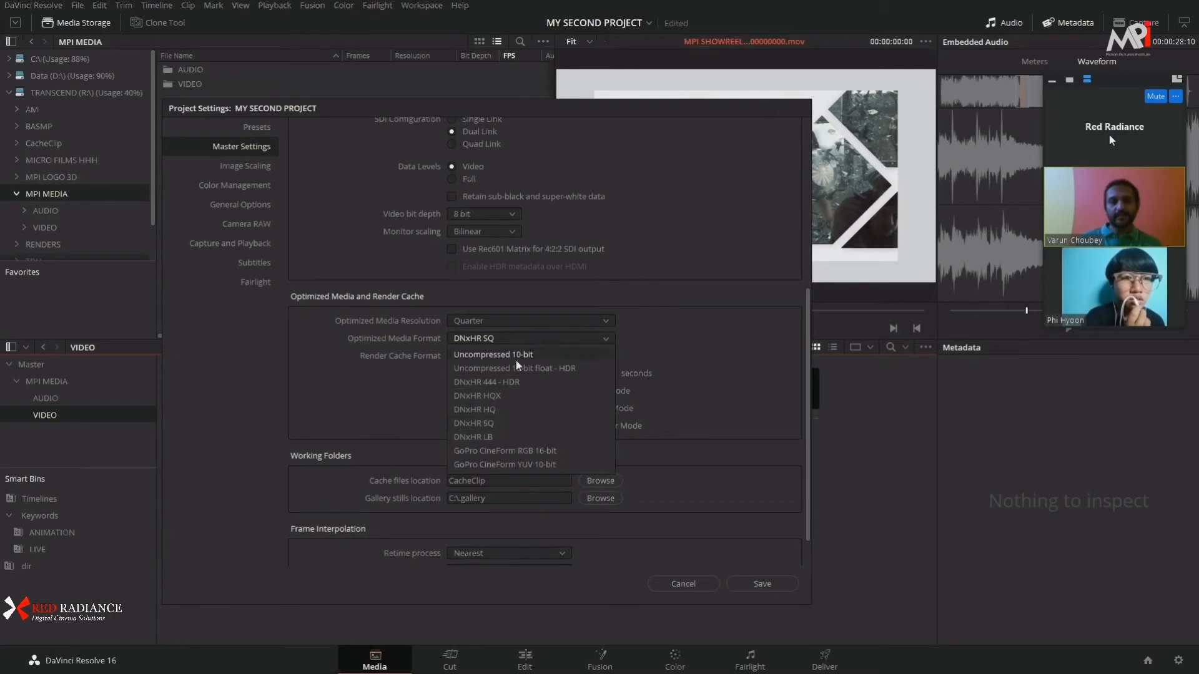
pyautogui.click(496, 425)
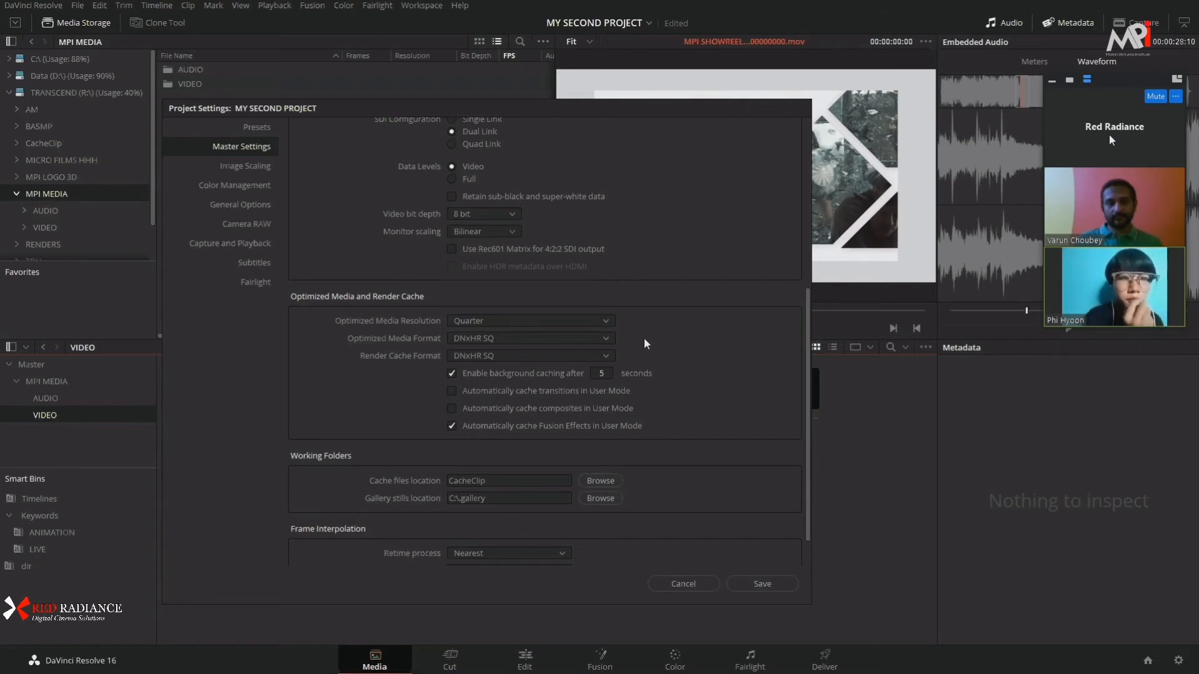
pyautogui.click(540, 341)
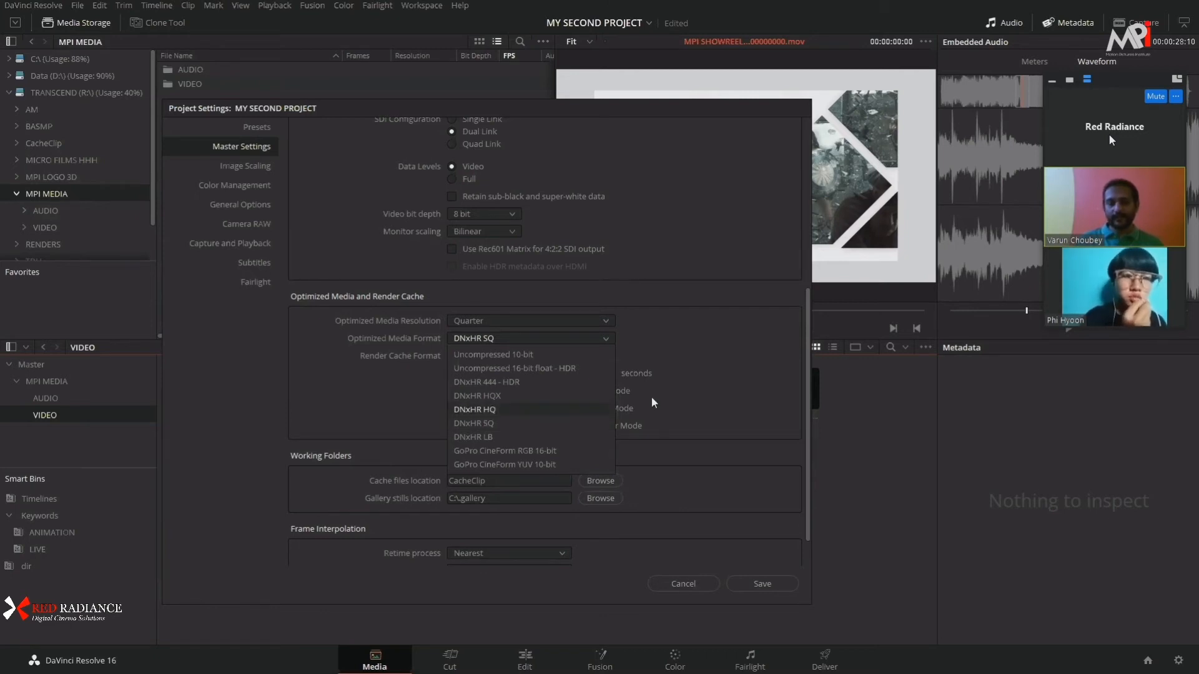
pyautogui.click(695, 392)
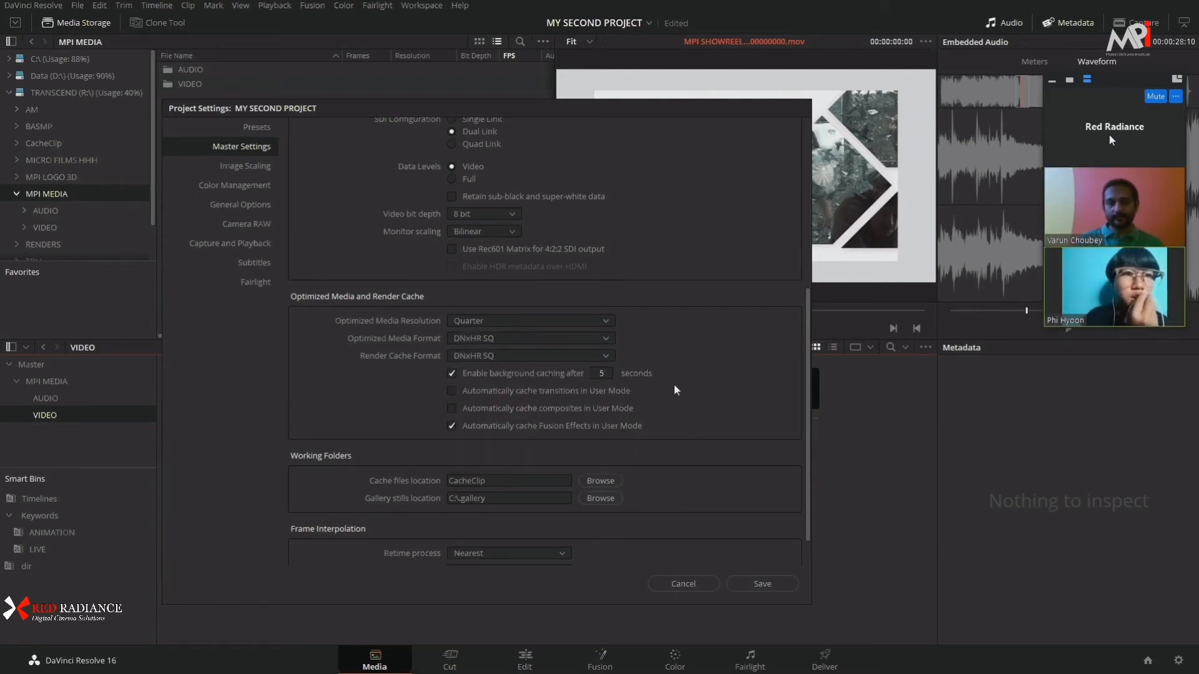
pyautogui.click(597, 338)
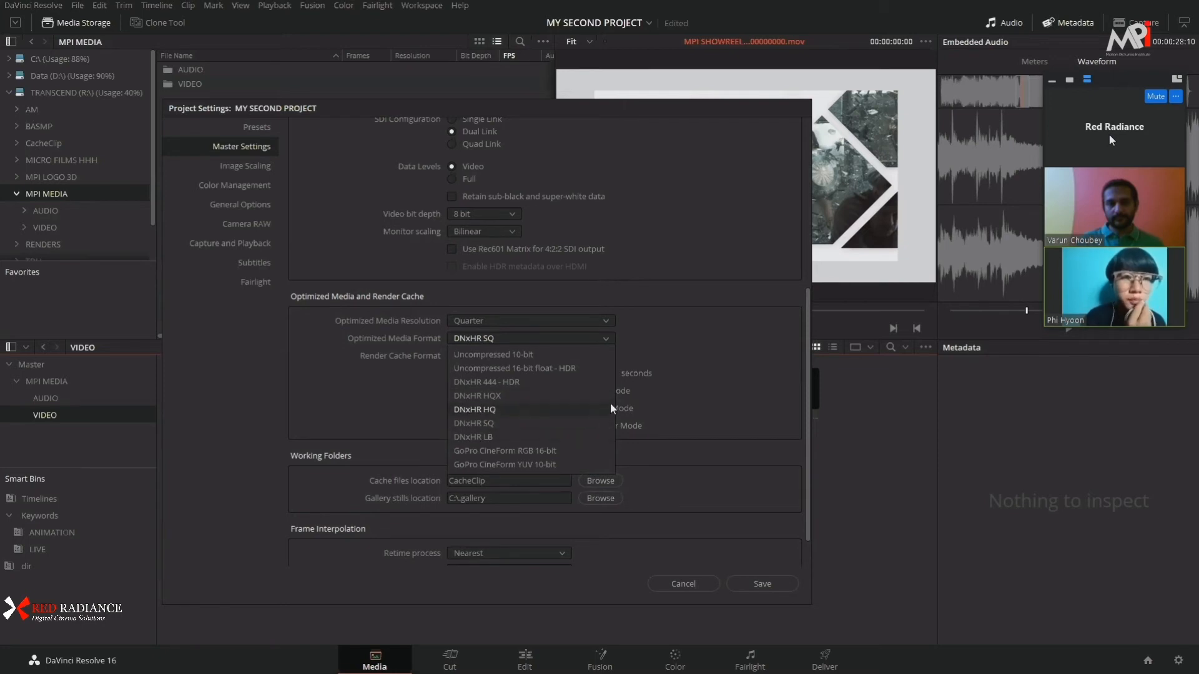
pyautogui.click(681, 404)
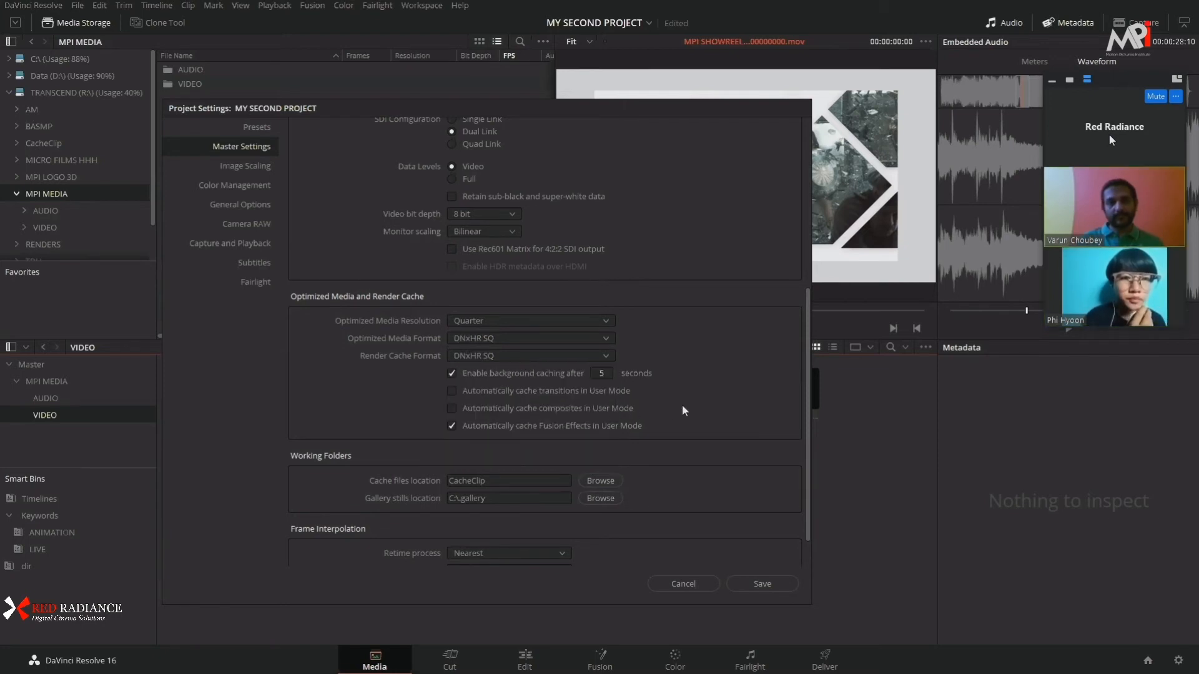
pyautogui.click(572, 335)
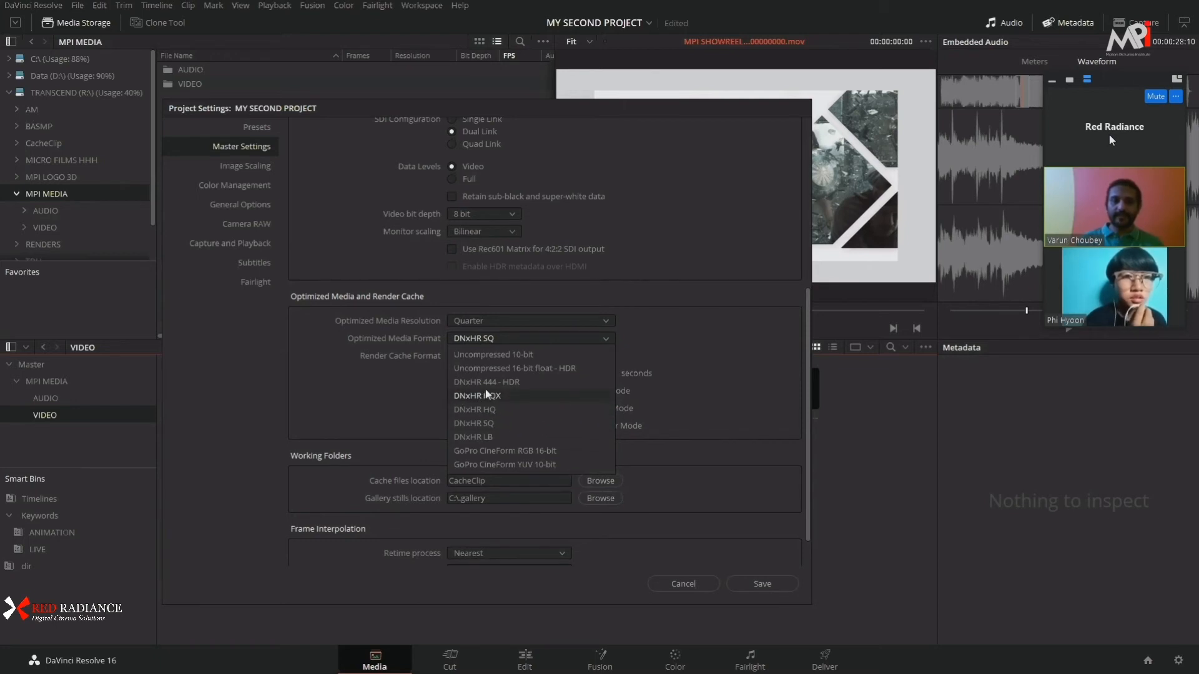
pyautogui.click(693, 393)
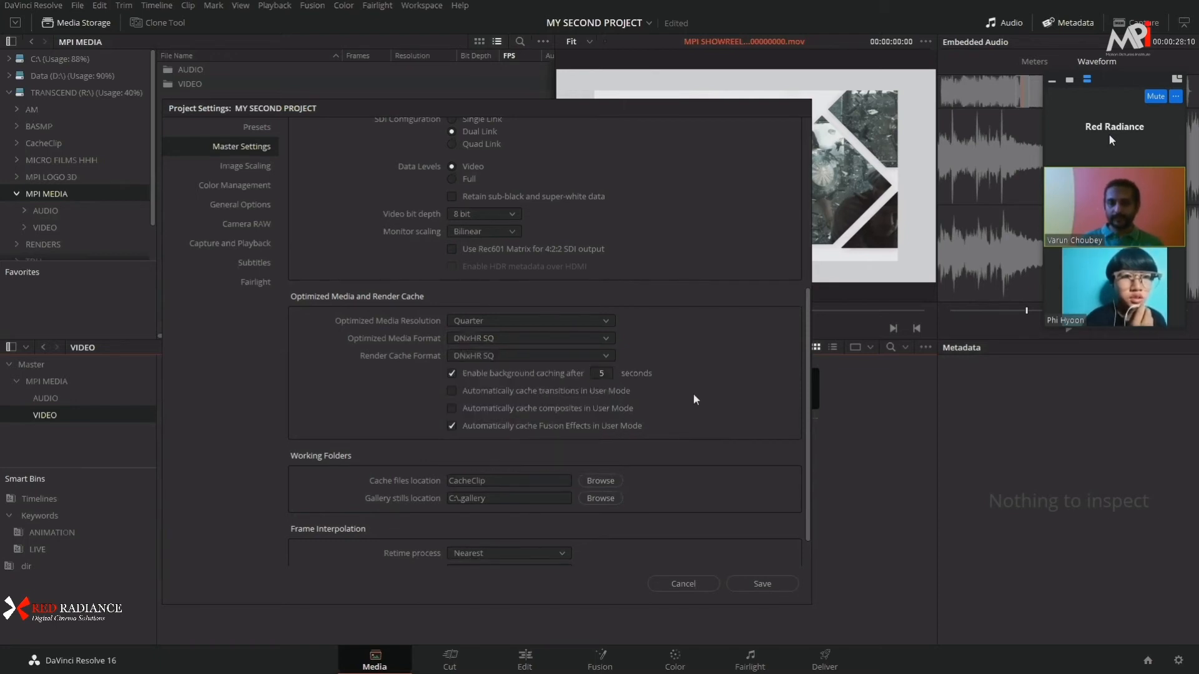
pyautogui.click(563, 338)
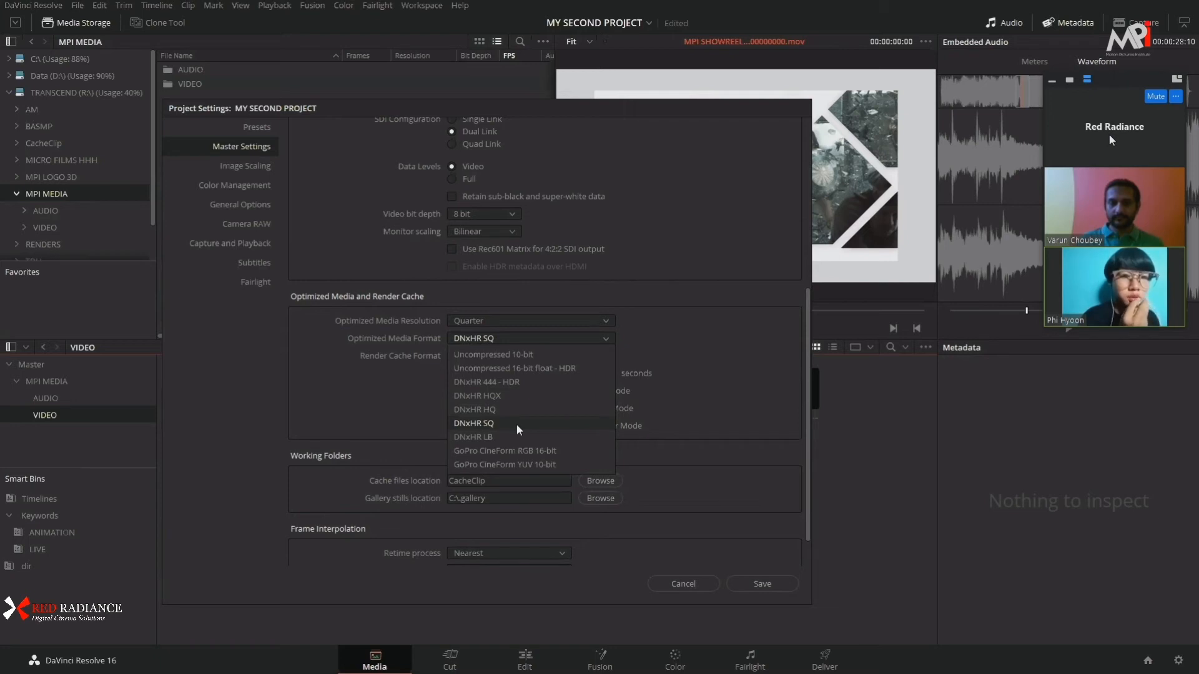
pyautogui.click(693, 402)
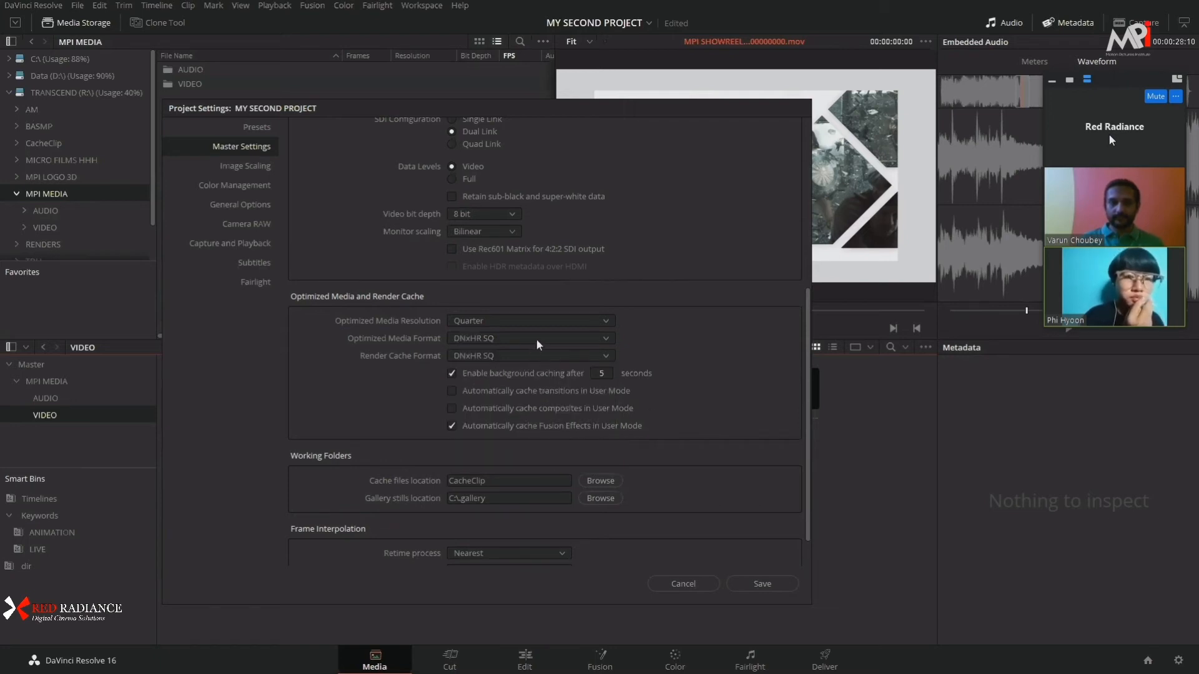
# Step: Reselect DNxHR SQ for the optimized media format and the render cache format
pyautogui.click(537, 339)
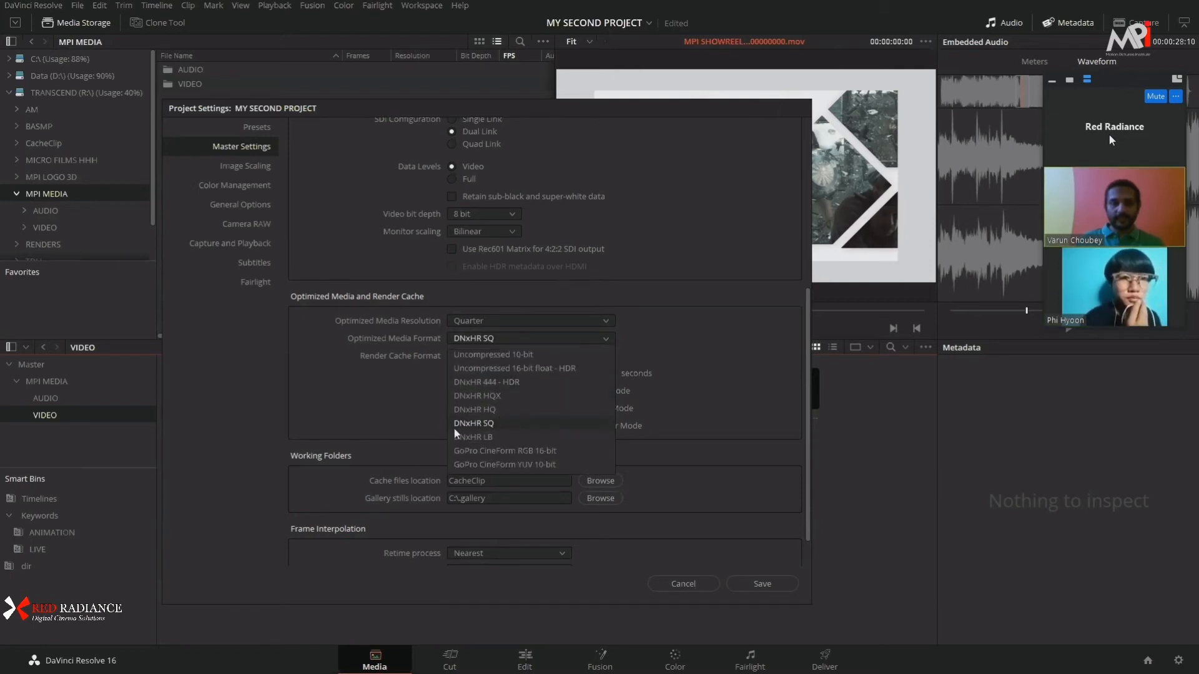
pyautogui.click(500, 422)
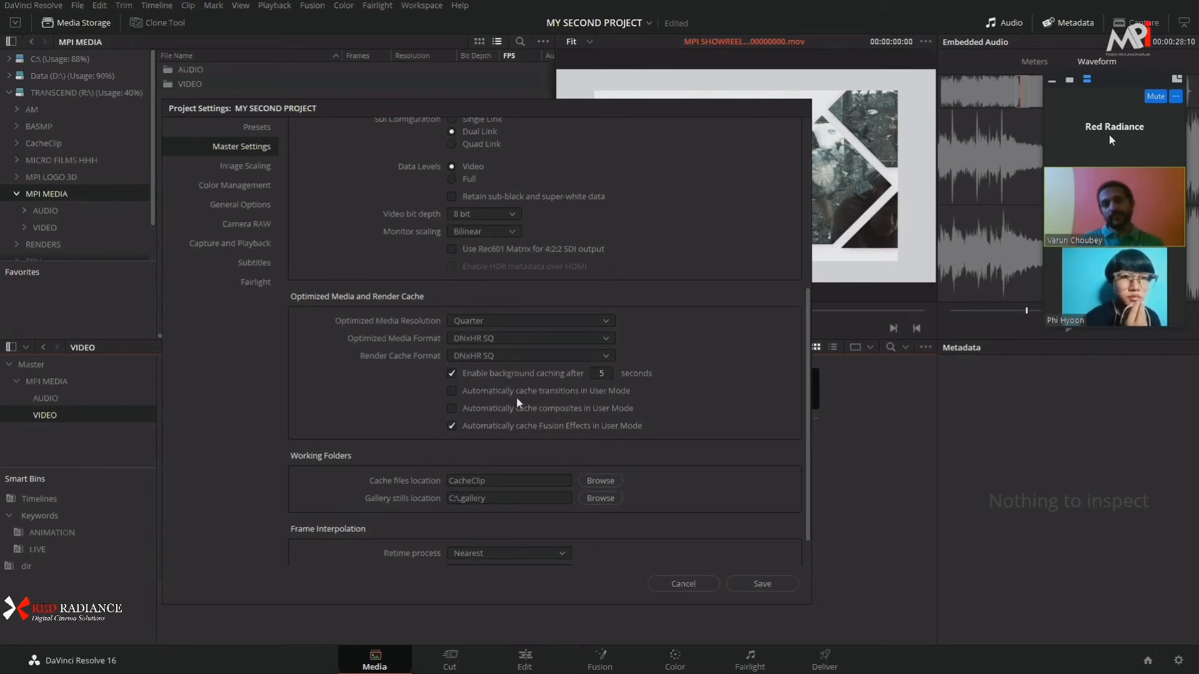
pyautogui.click(534, 339)
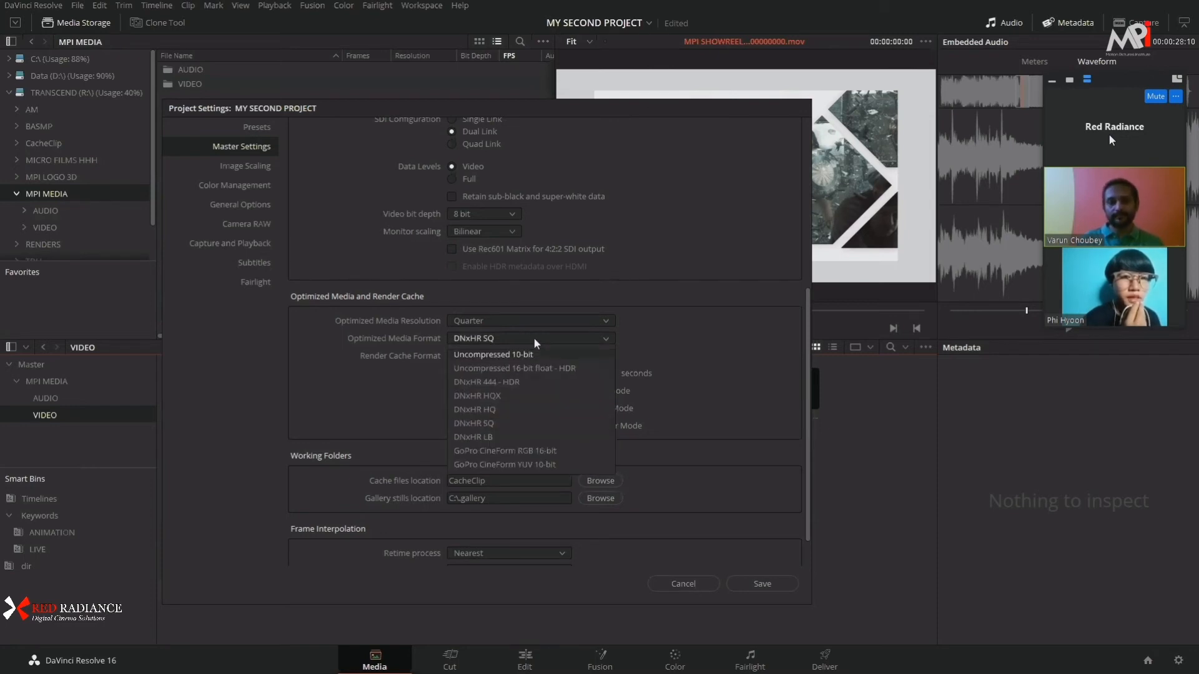
pyautogui.click(514, 424)
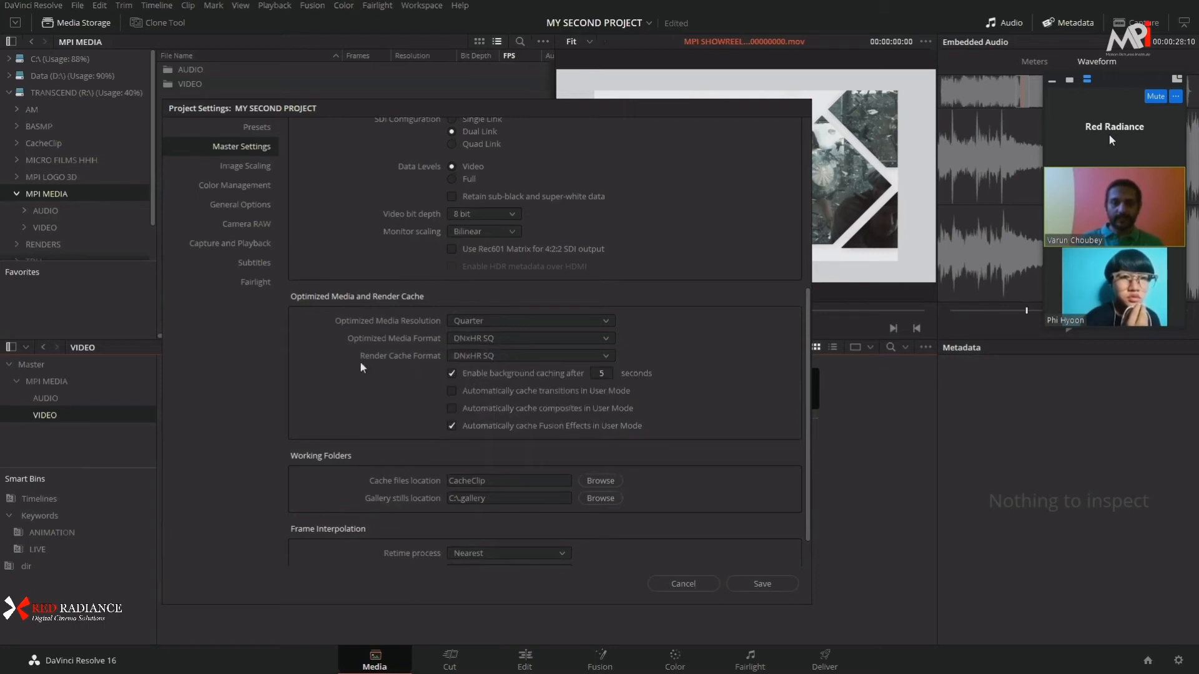
pyautogui.click(477, 356)
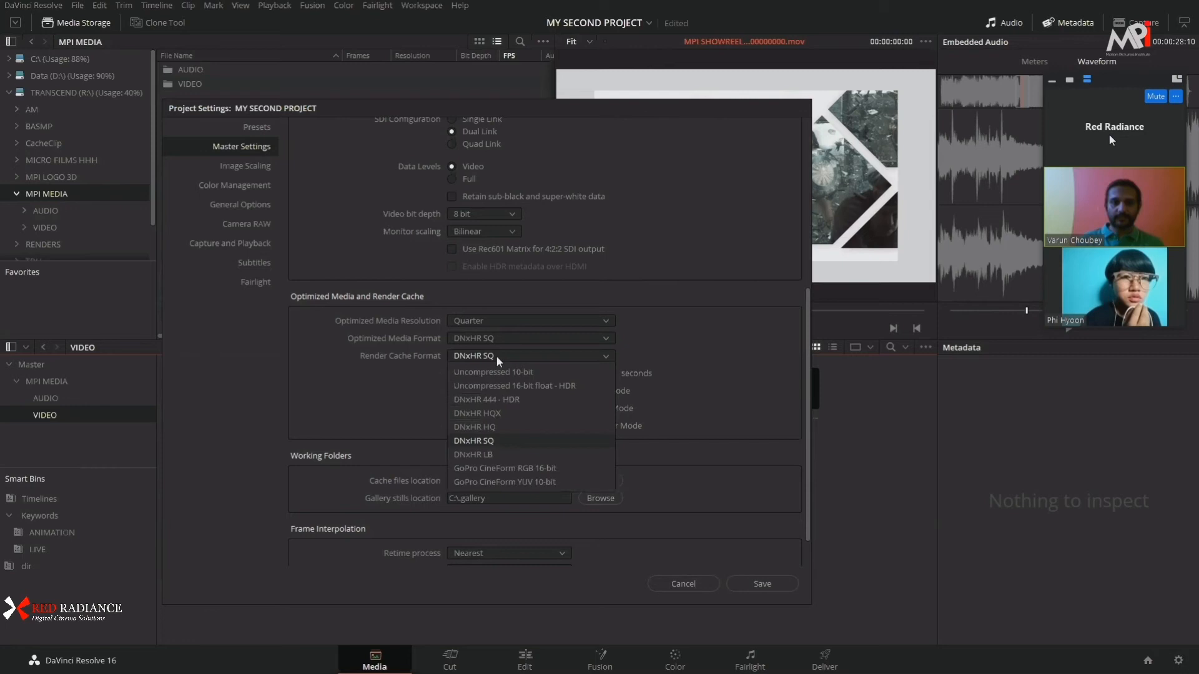
pyautogui.click(494, 439)
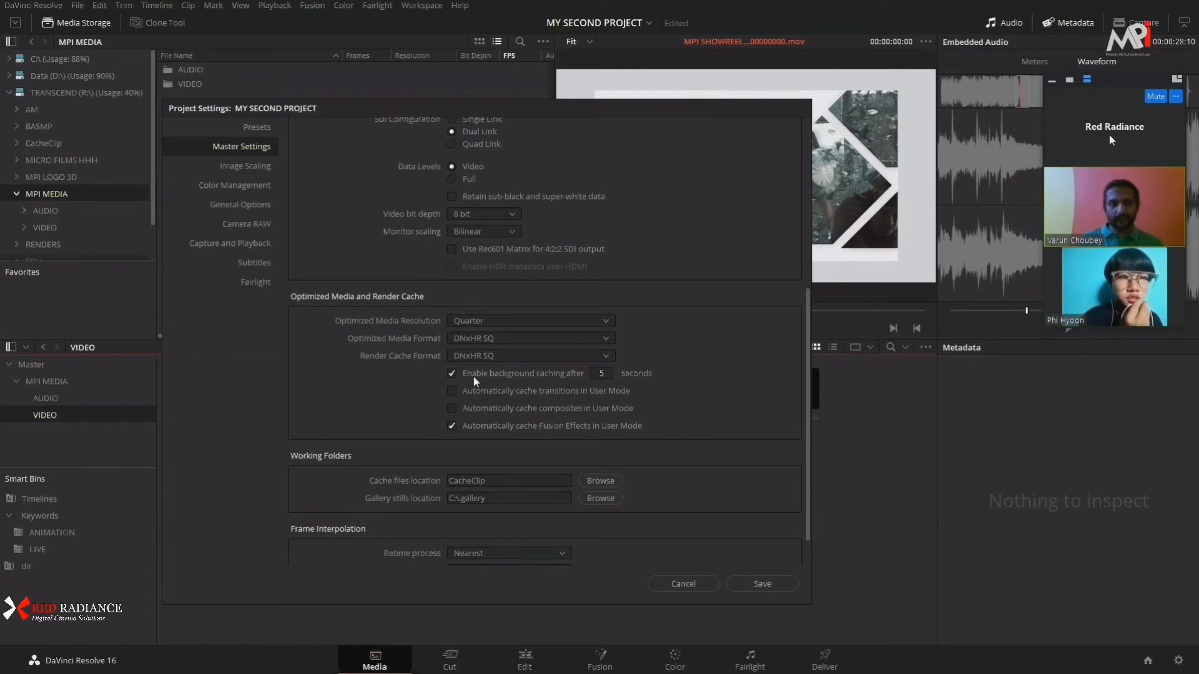
# Step: Set background caching to start after 1 second
pyautogui.click(601, 373)
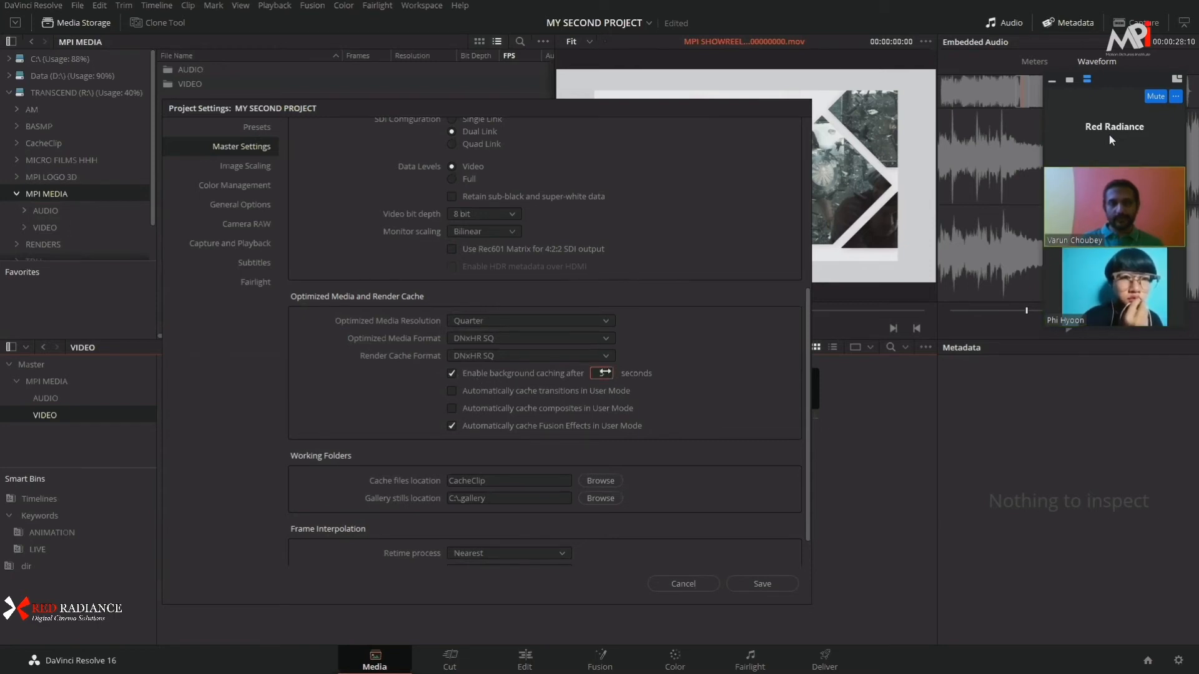
pyautogui.press('BackSpace')
pyautogui.write('1')
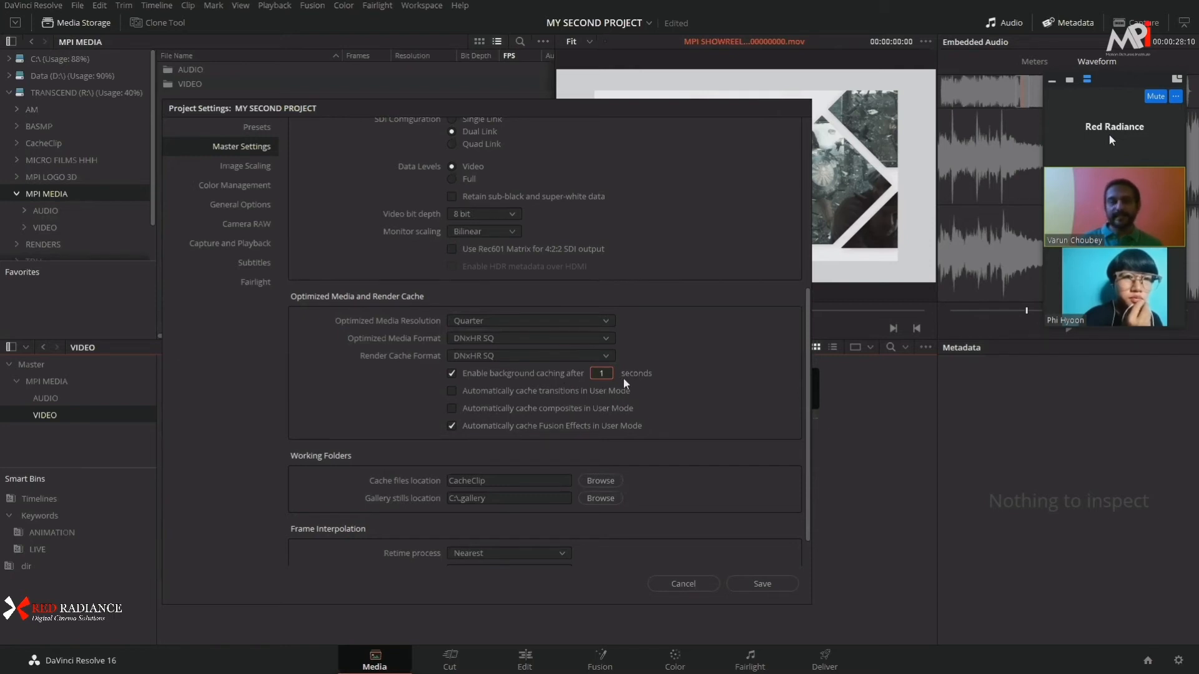
pyautogui.click(703, 388)
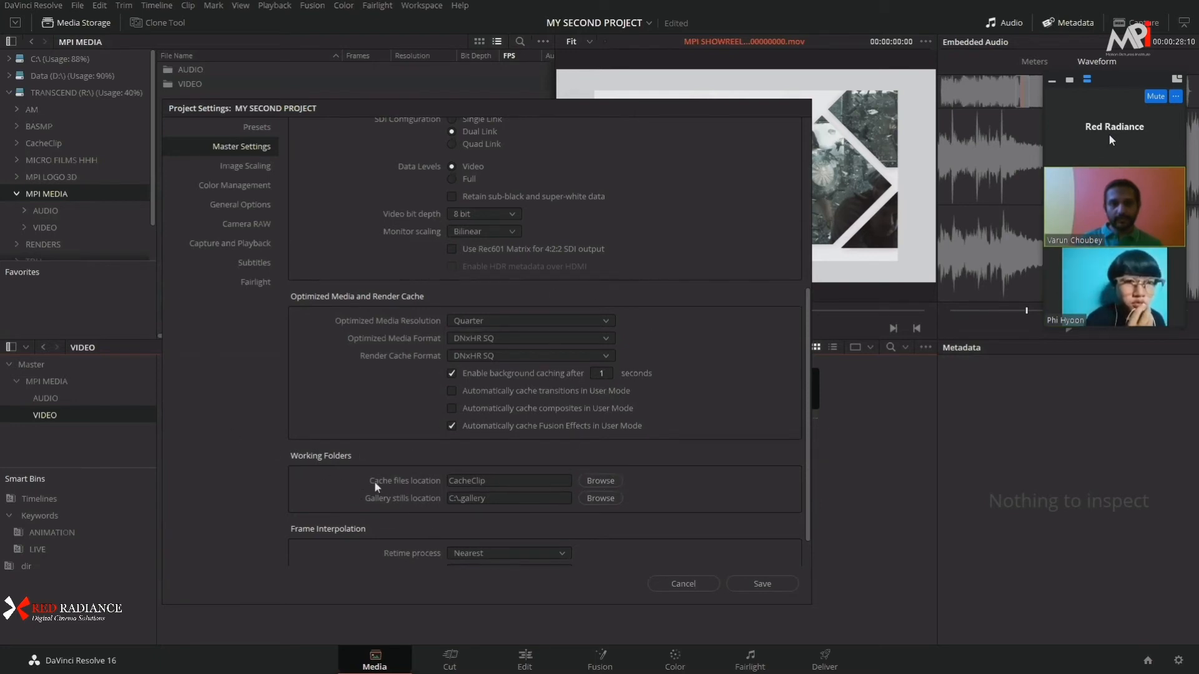
# Step: Set the cache files location to the TRANSCEND (R:\) drive, save the project settings, and recheck them
pyautogui.click(604, 481)
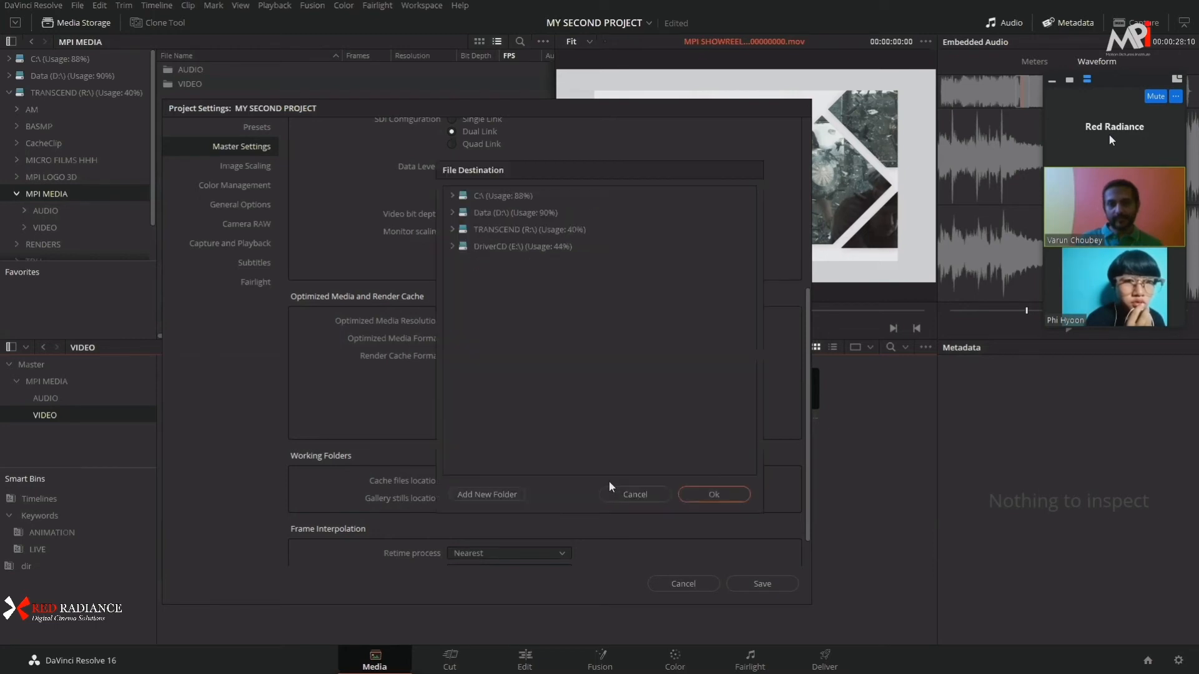
pyautogui.click(452, 231)
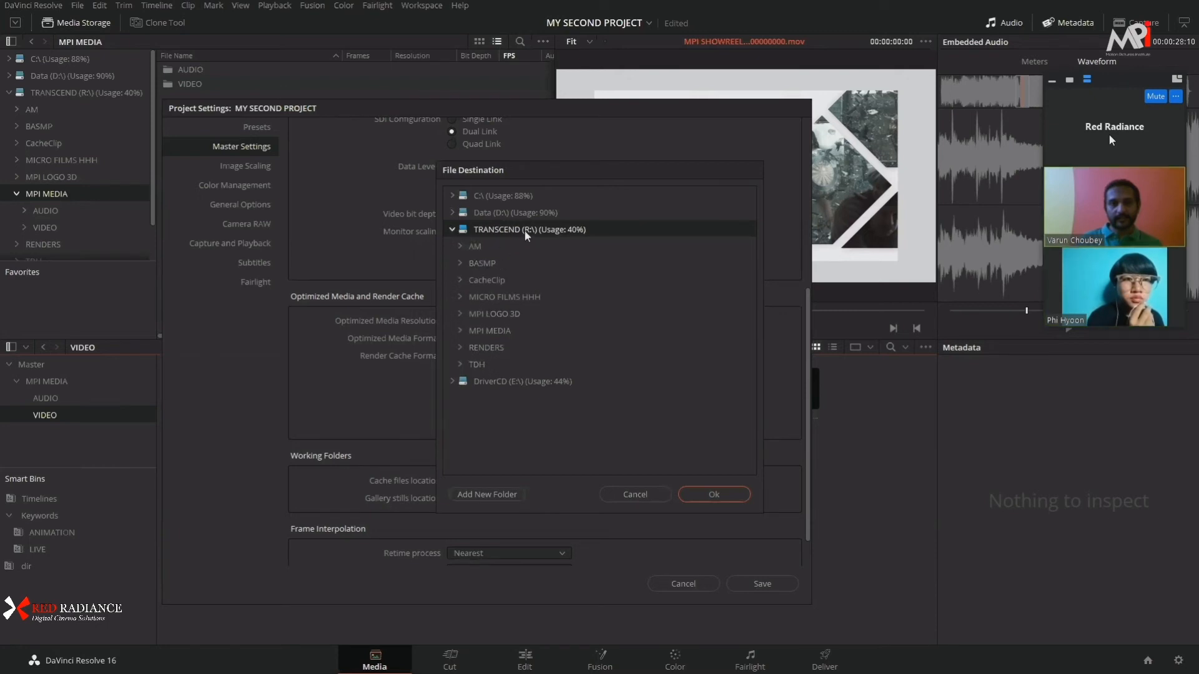
pyautogui.click(706, 493)
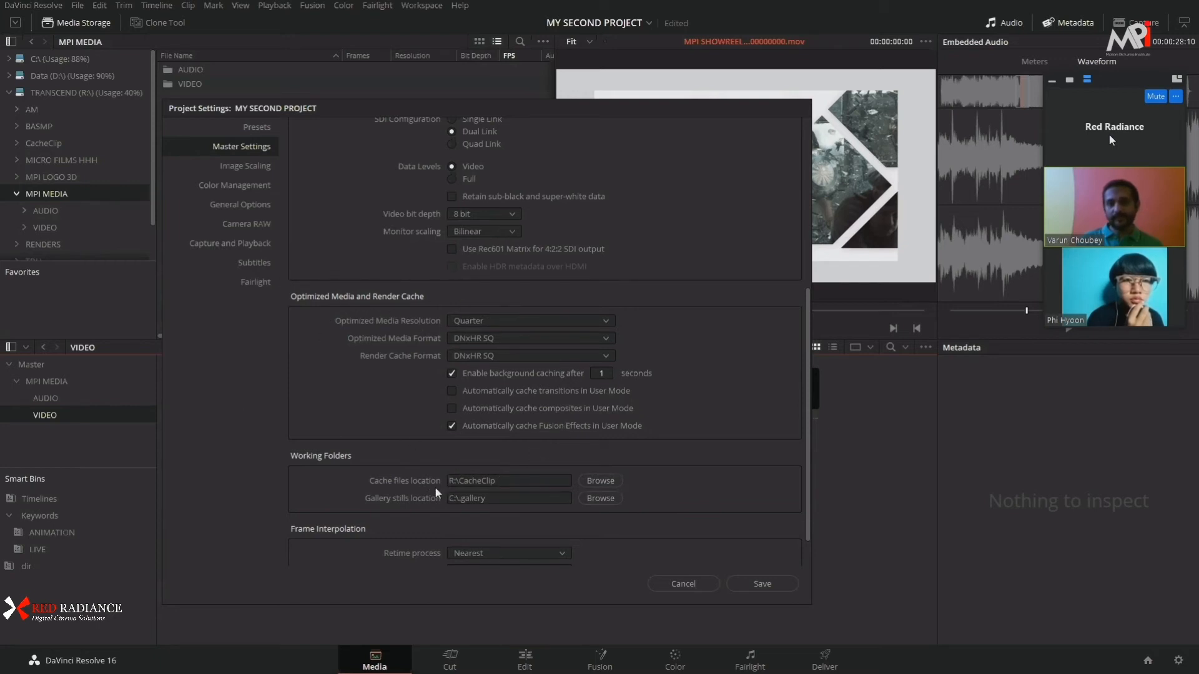
pyautogui.moveTo(515, 482); pyautogui.dragTo(432, 484)
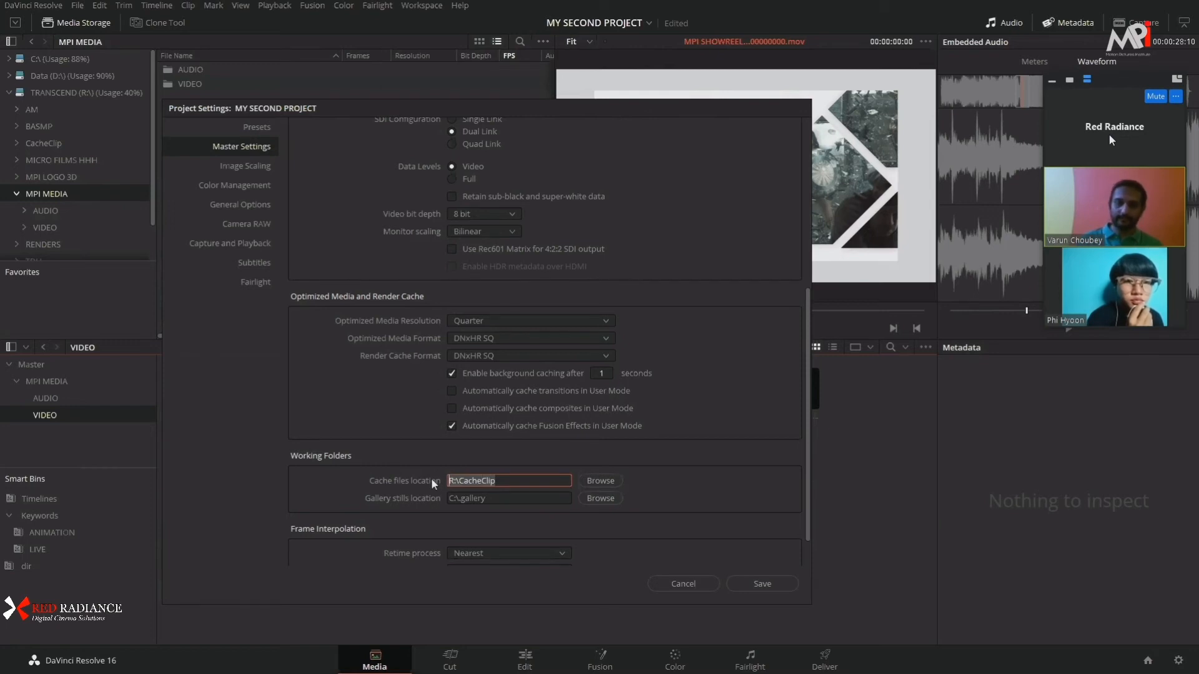
pyautogui.click(763, 583)
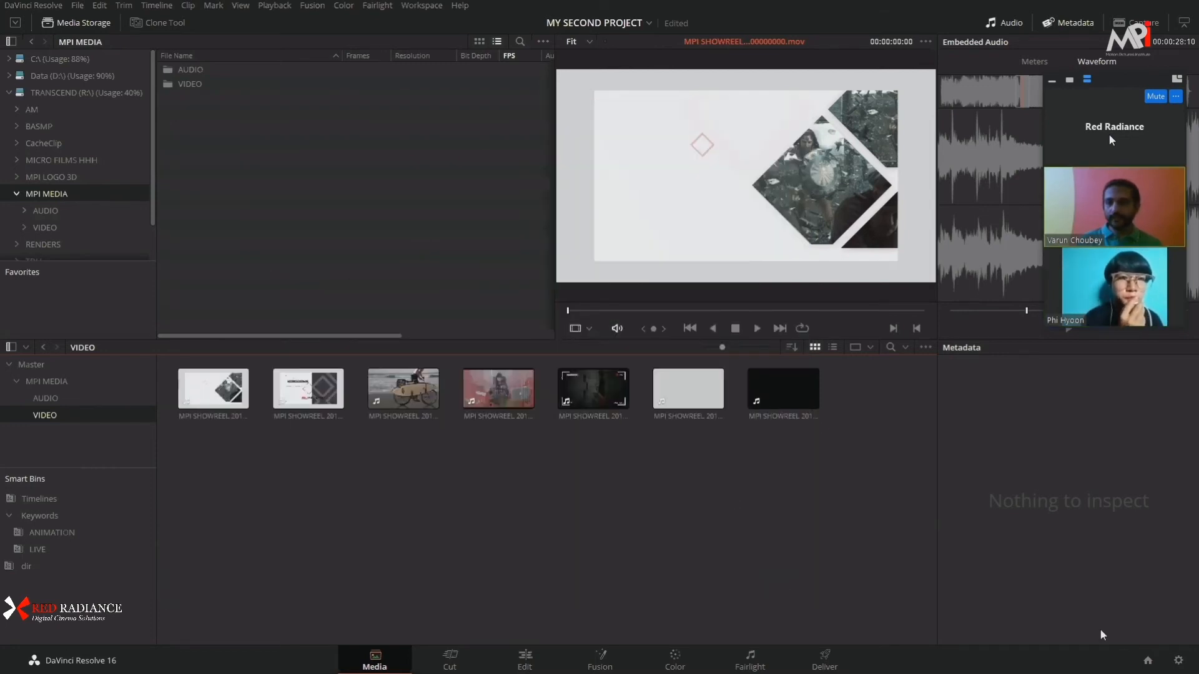
pyautogui.click(1179, 661)
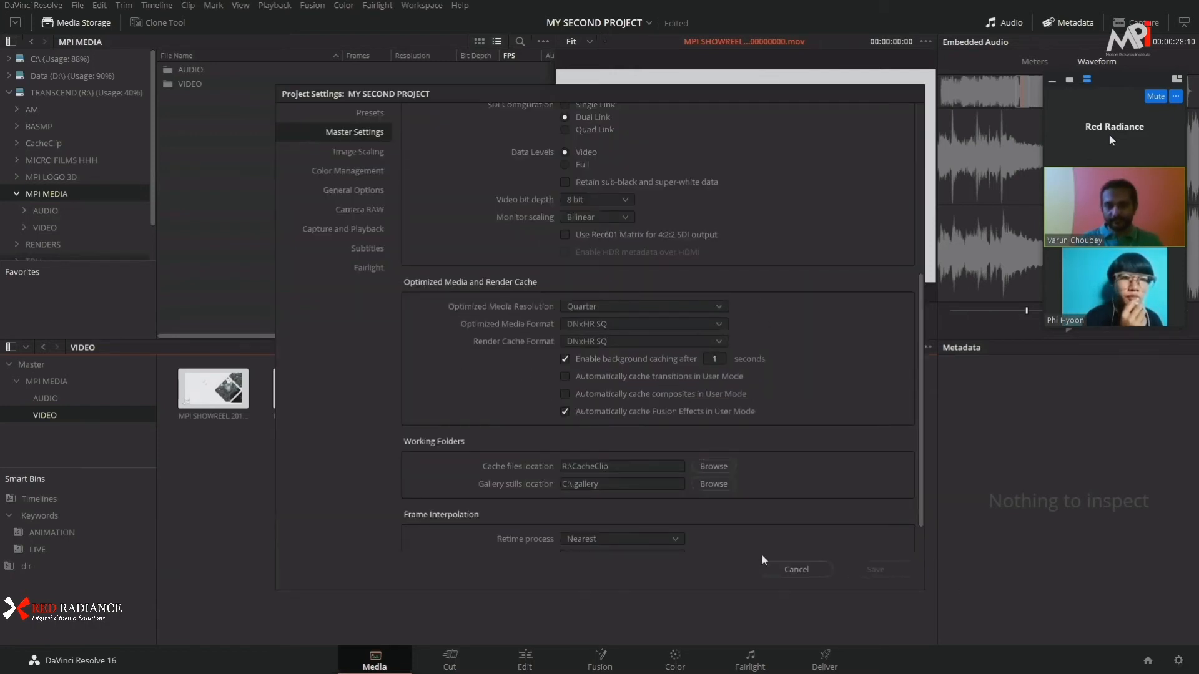
pyautogui.click(789, 569)
pyautogui.click(309, 394)
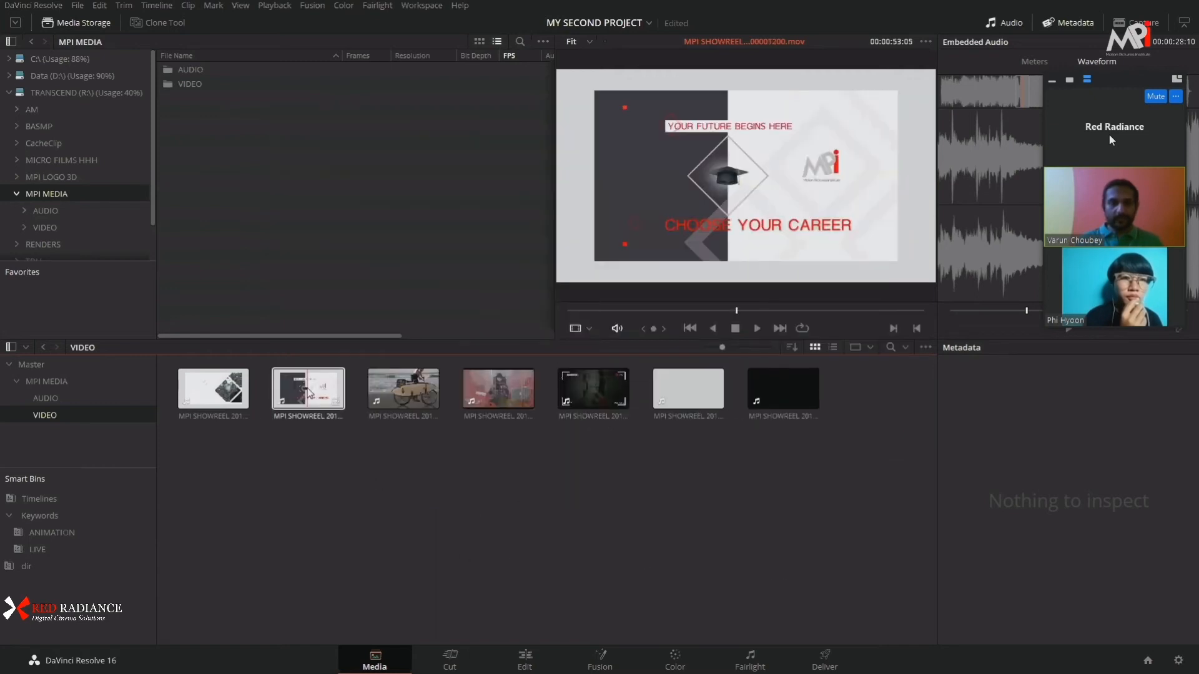
pyautogui.rightClick(309, 393)
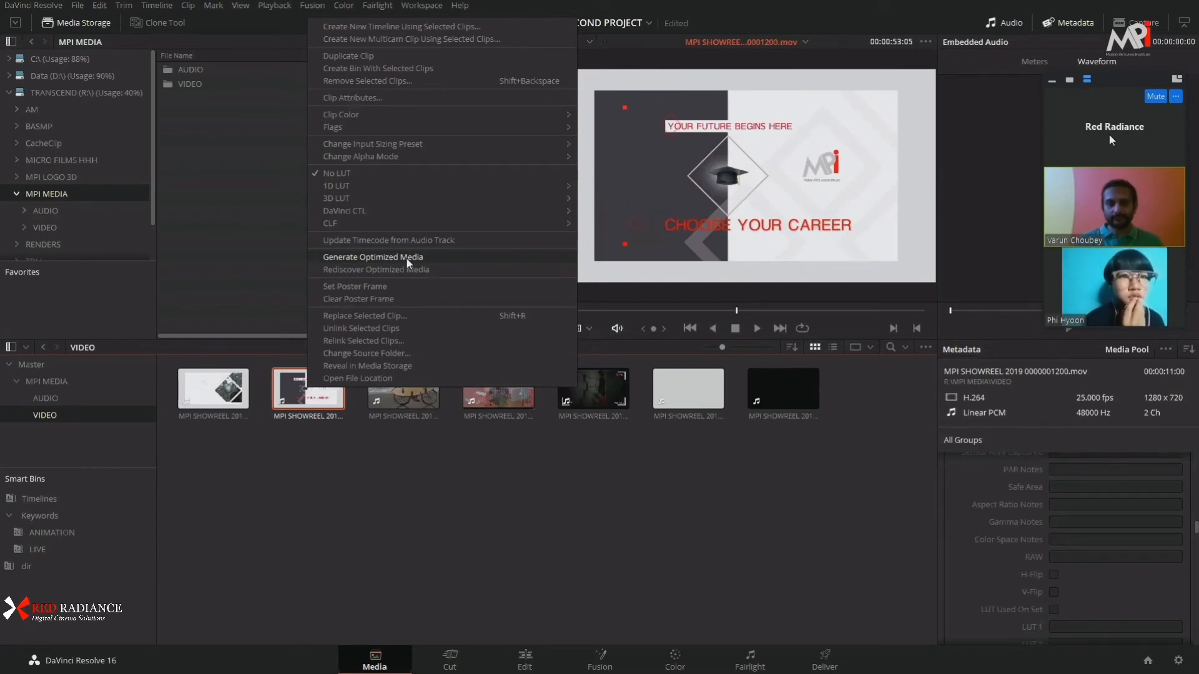
pyautogui.click(443, 510)
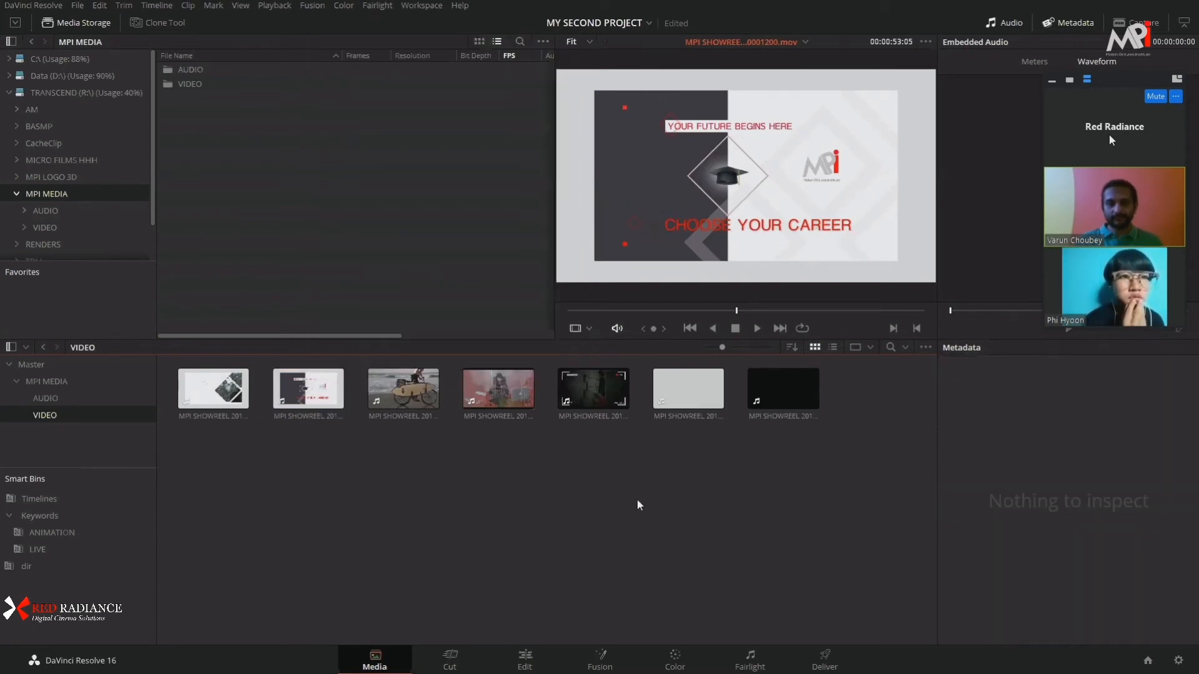
# Step: Generate optimized media for all the clips in the VIDEO bin
pyautogui.moveTo(838, 501); pyautogui.dragTo(178, 369)
pyautogui.rightClick(210, 387)
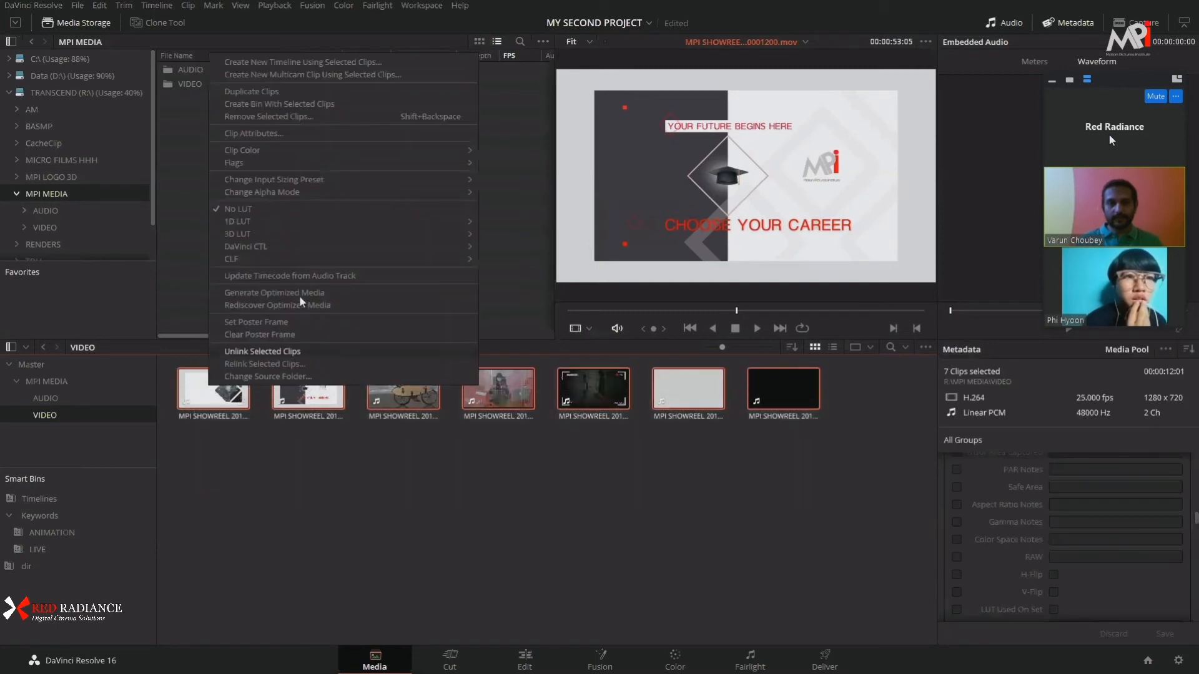
pyautogui.click(311, 292)
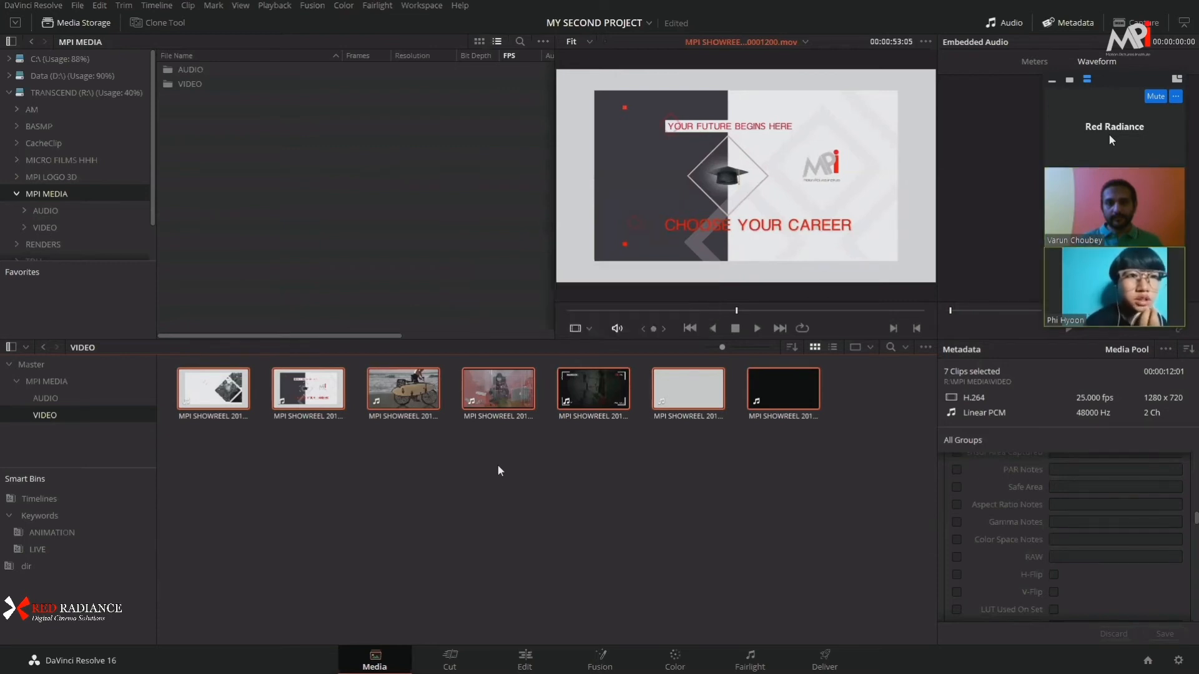
# Step: Show the VIDEO bin as a list with a narrower Clip Name column and check each clip's optimized media status
pyautogui.click(834, 345)
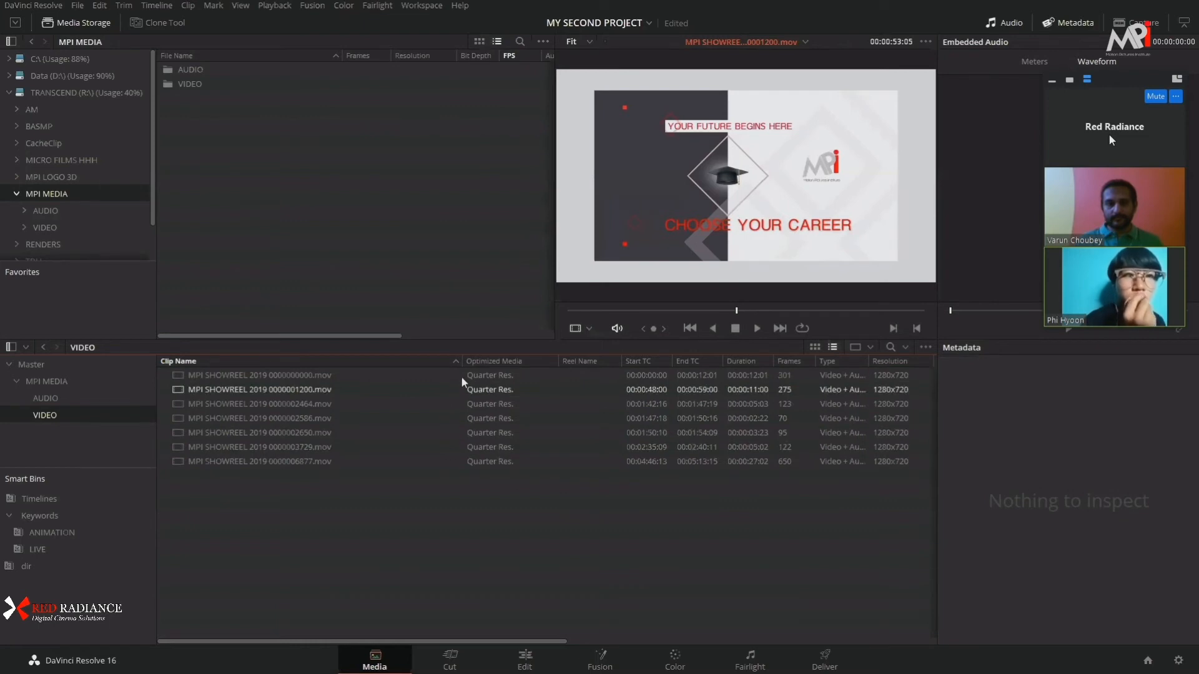
pyautogui.moveTo(450, 365); pyautogui.dragTo(382, 441)
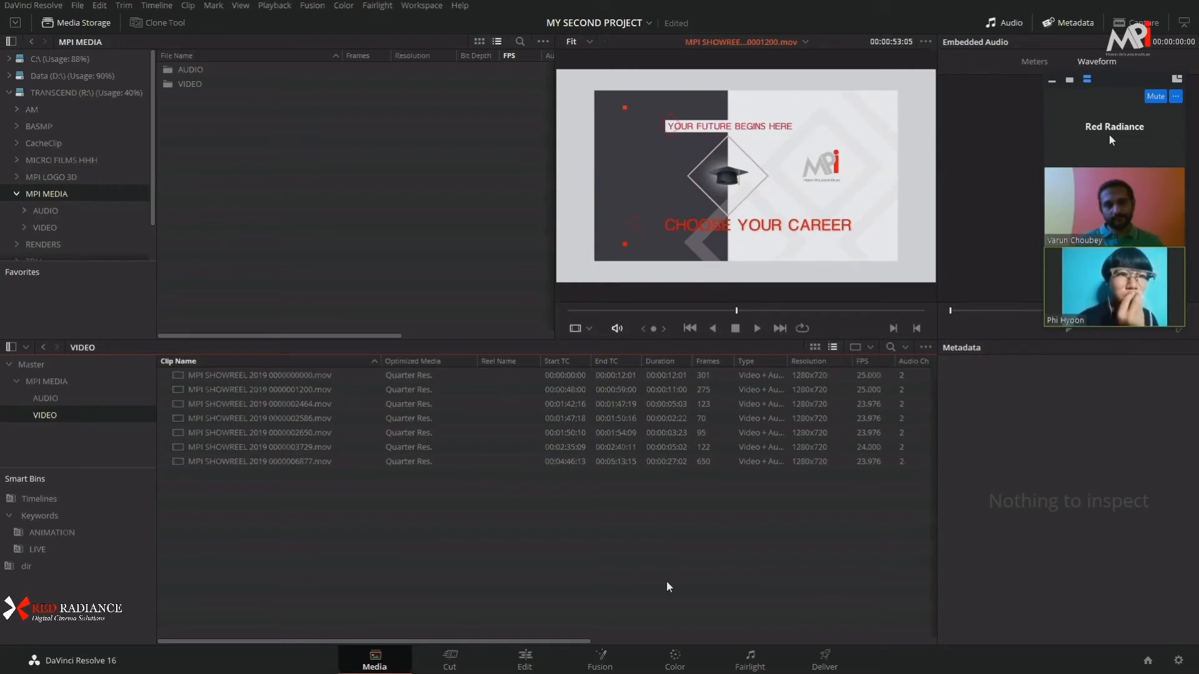
pyautogui.click(814, 347)
pyautogui.click(833, 347)
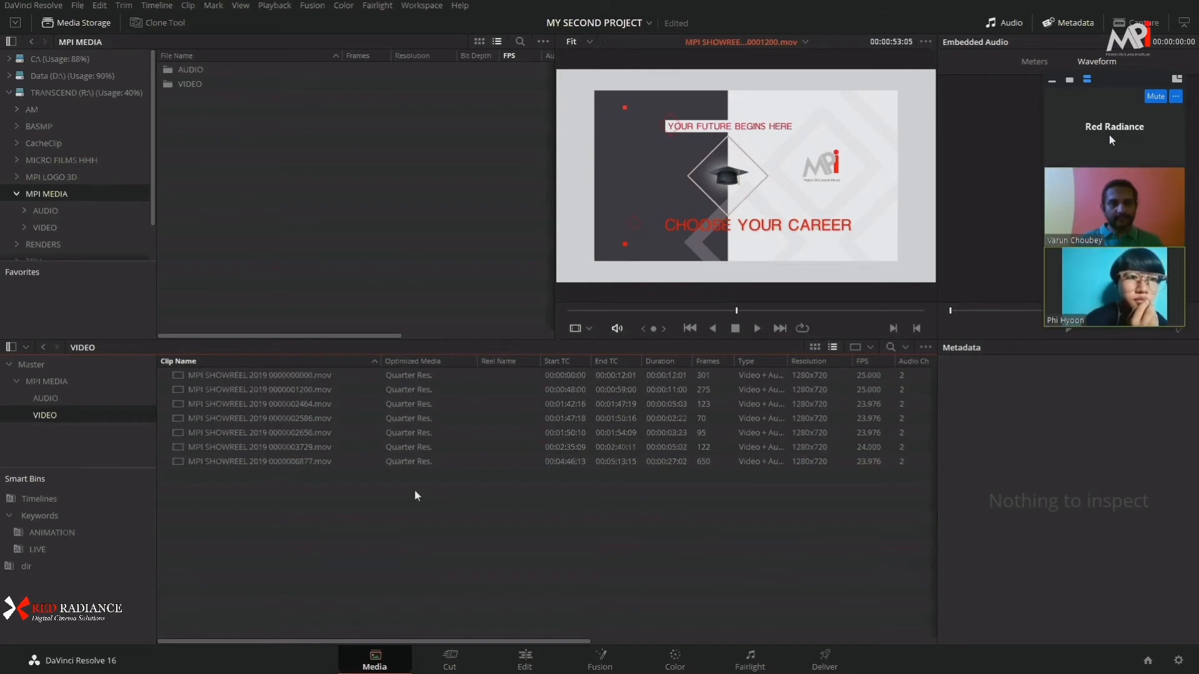
pyautogui.moveTo(417, 440); pyautogui.dragTo(390, 376)
pyautogui.click(434, 532)
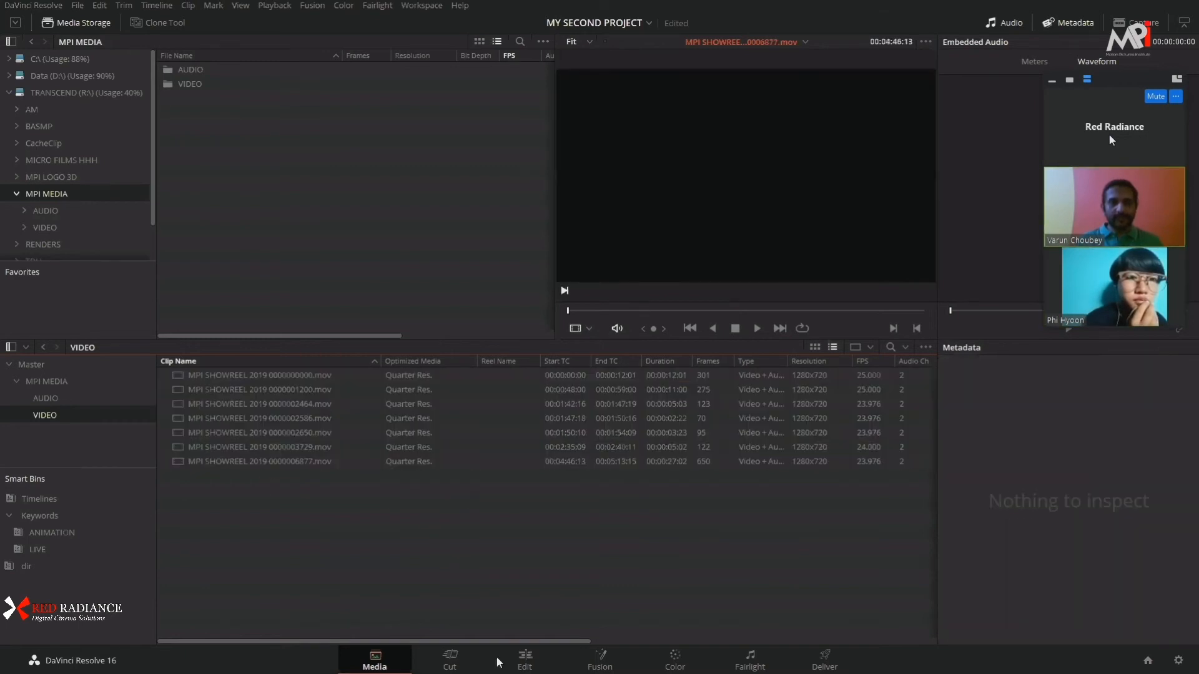
# Step: Check on the Edit page whether playback is set to use optimized media if available
pyautogui.click(524, 660)
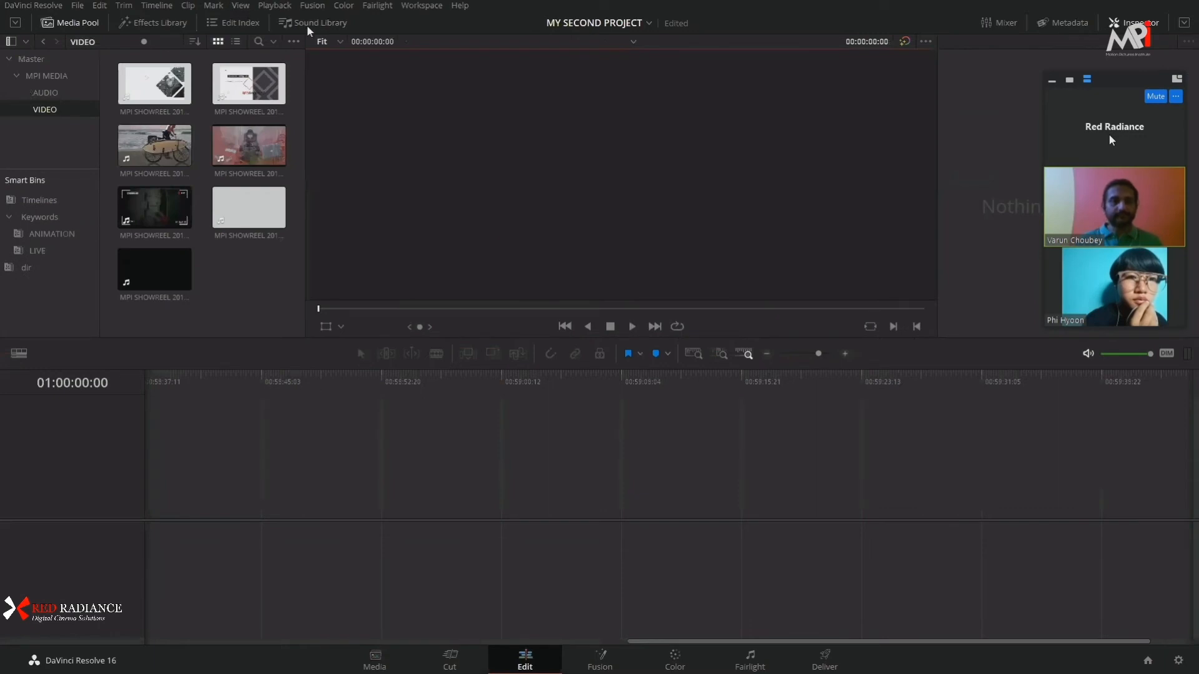
pyautogui.click(275, 5)
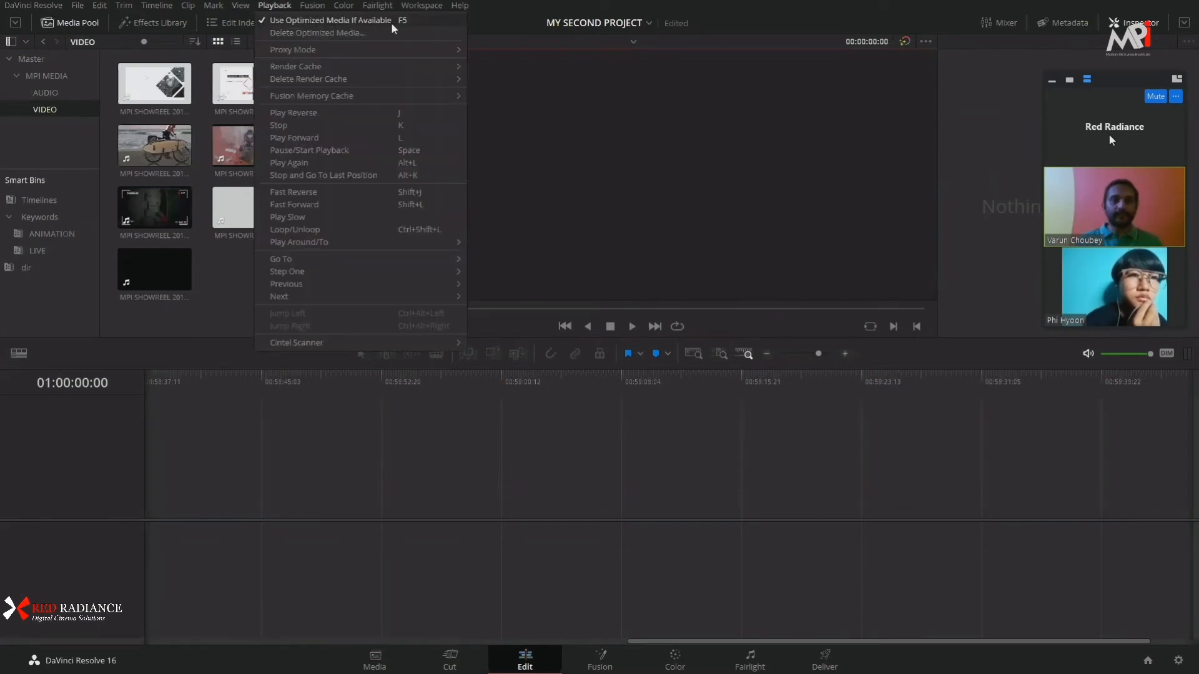
pyautogui.click(476, 377)
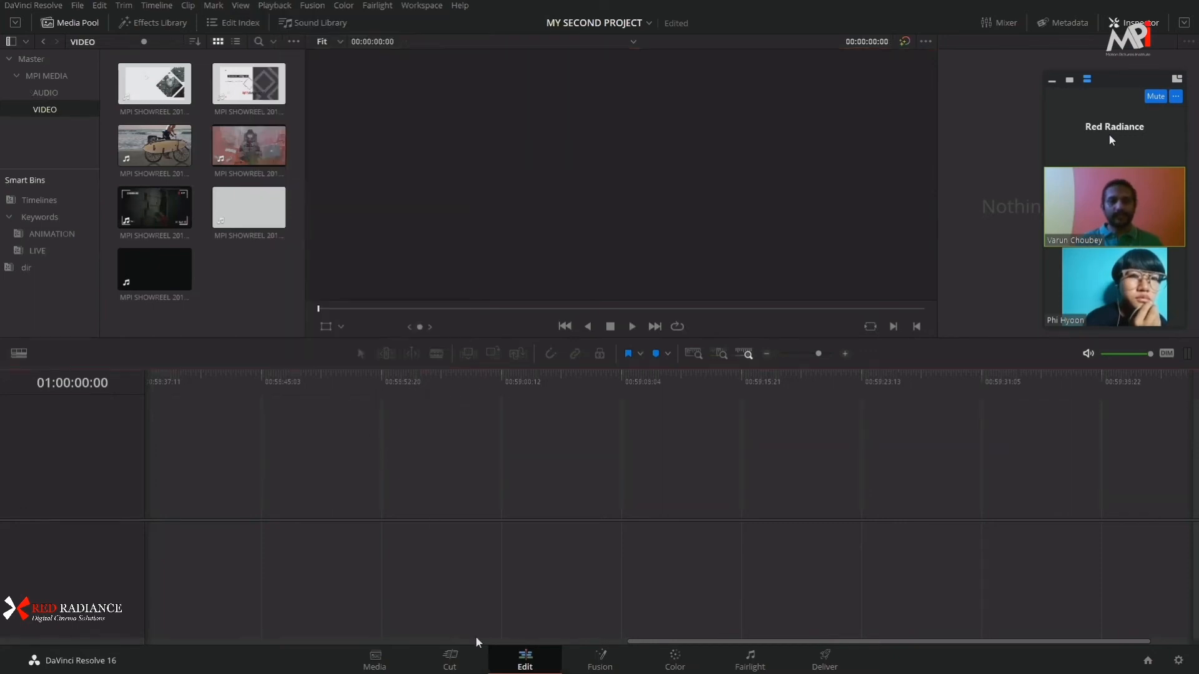
# Step: Return to the Media page and select all the clips in the VIDEO bin
pyautogui.click(378, 661)
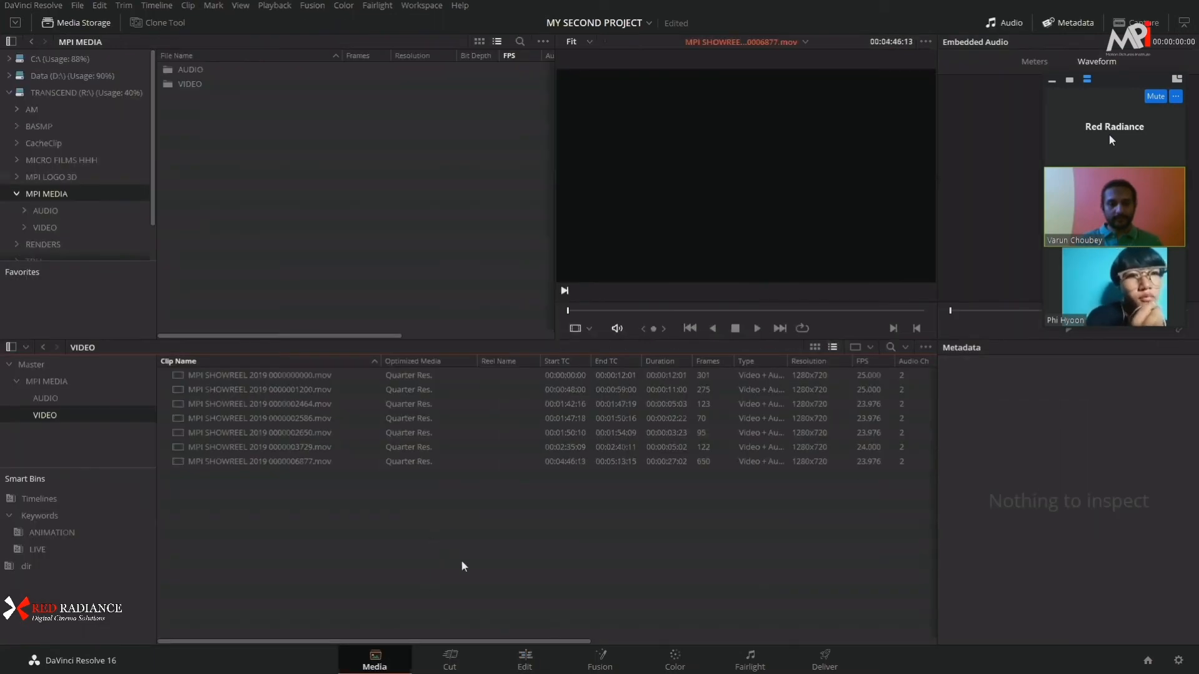
pyautogui.moveTo(358, 509); pyautogui.dragTo(281, 372)
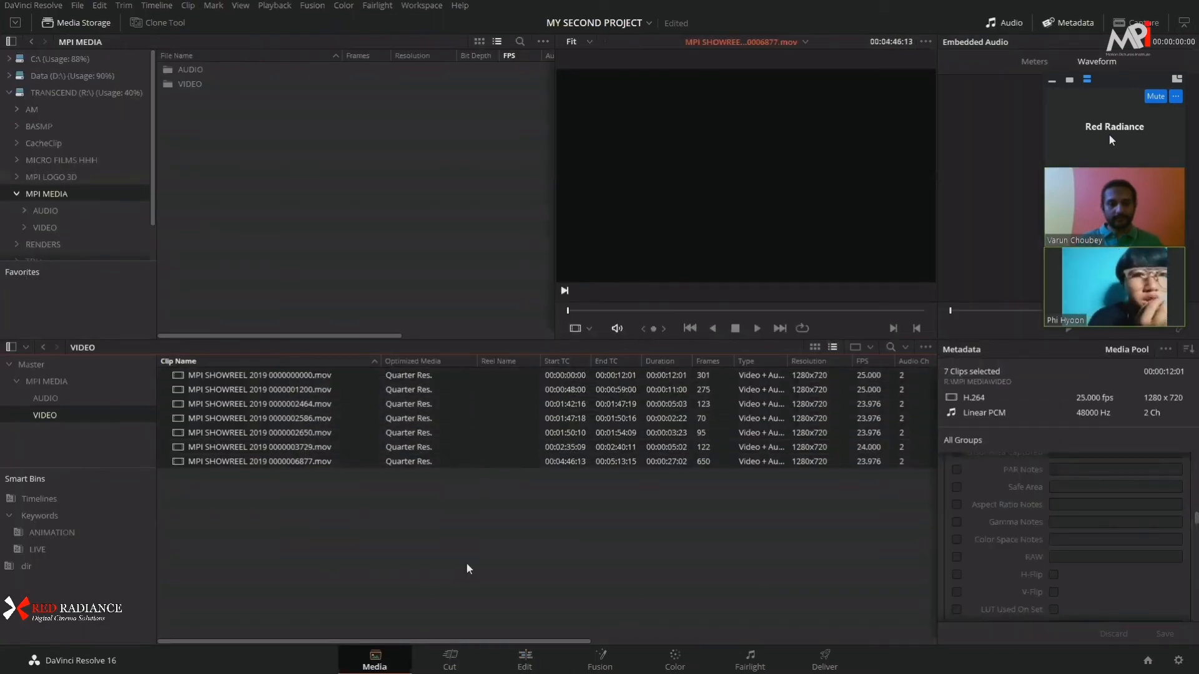
pyautogui.click(467, 563)
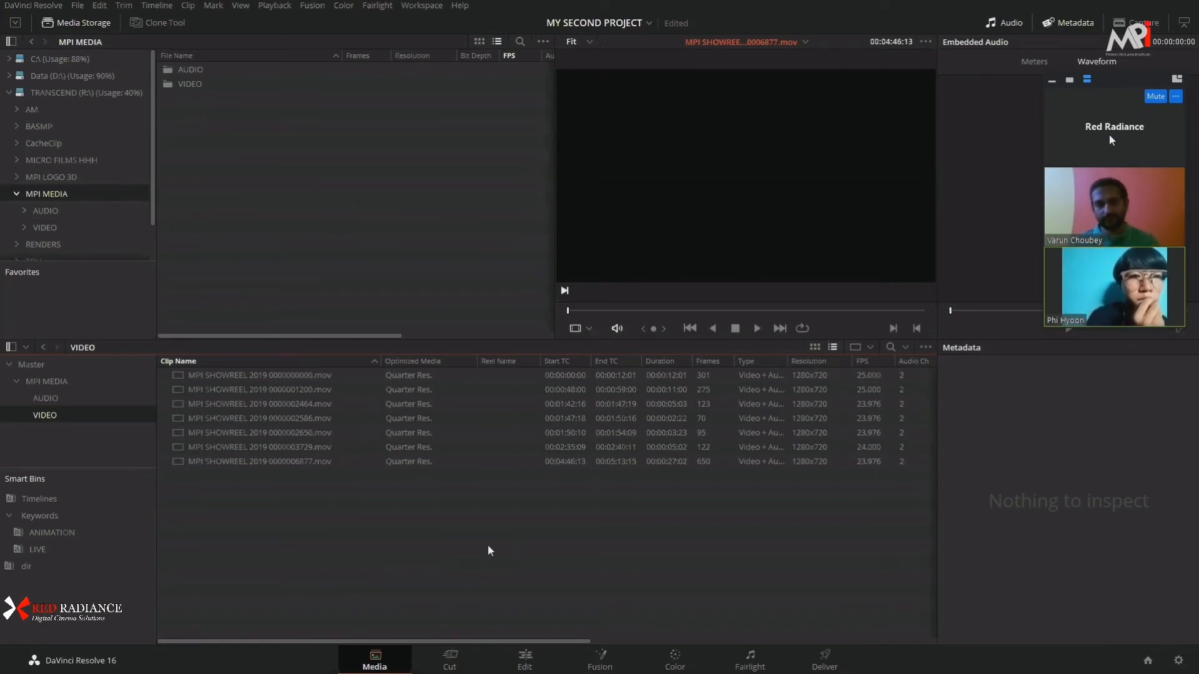
pyautogui.moveTo(458, 545); pyautogui.dragTo(369, 373)
pyautogui.click(444, 564)
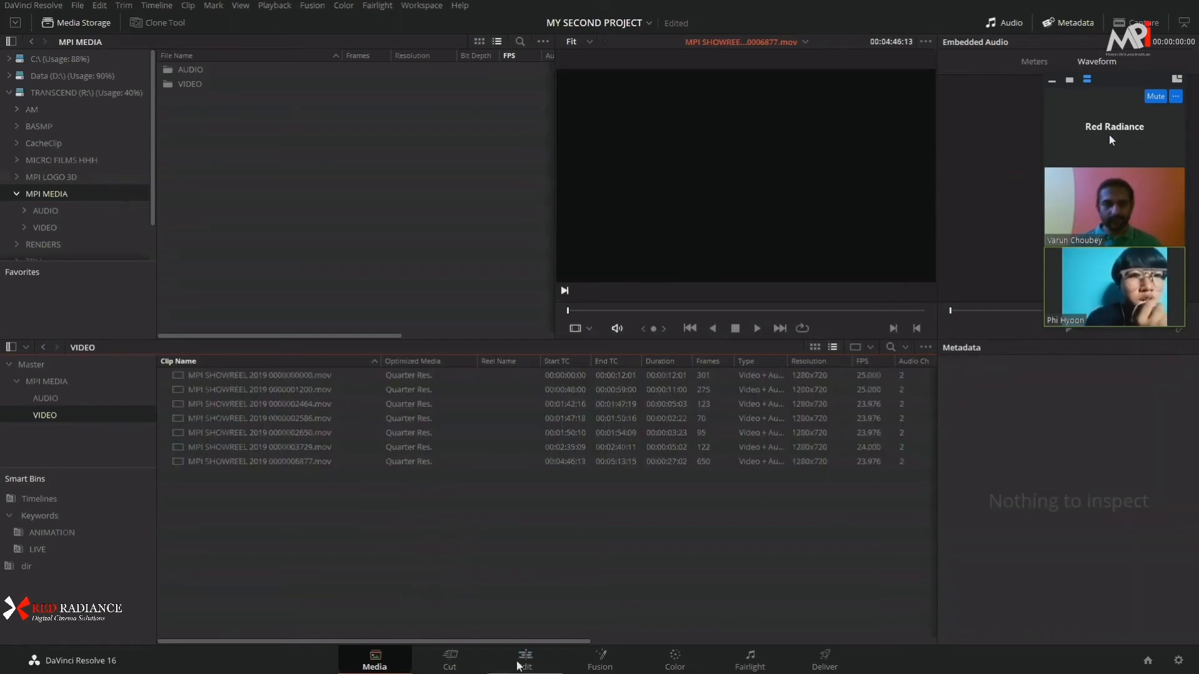
pyautogui.moveTo(476, 549); pyautogui.dragTo(349, 374)
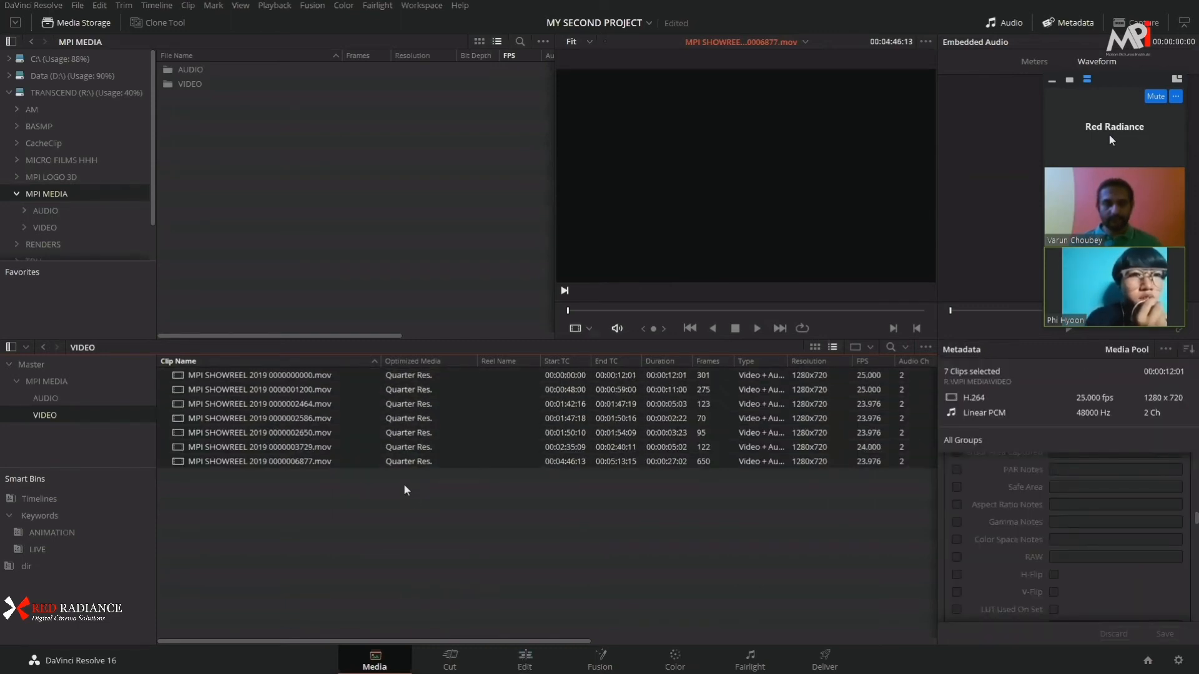
pyautogui.click(441, 542)
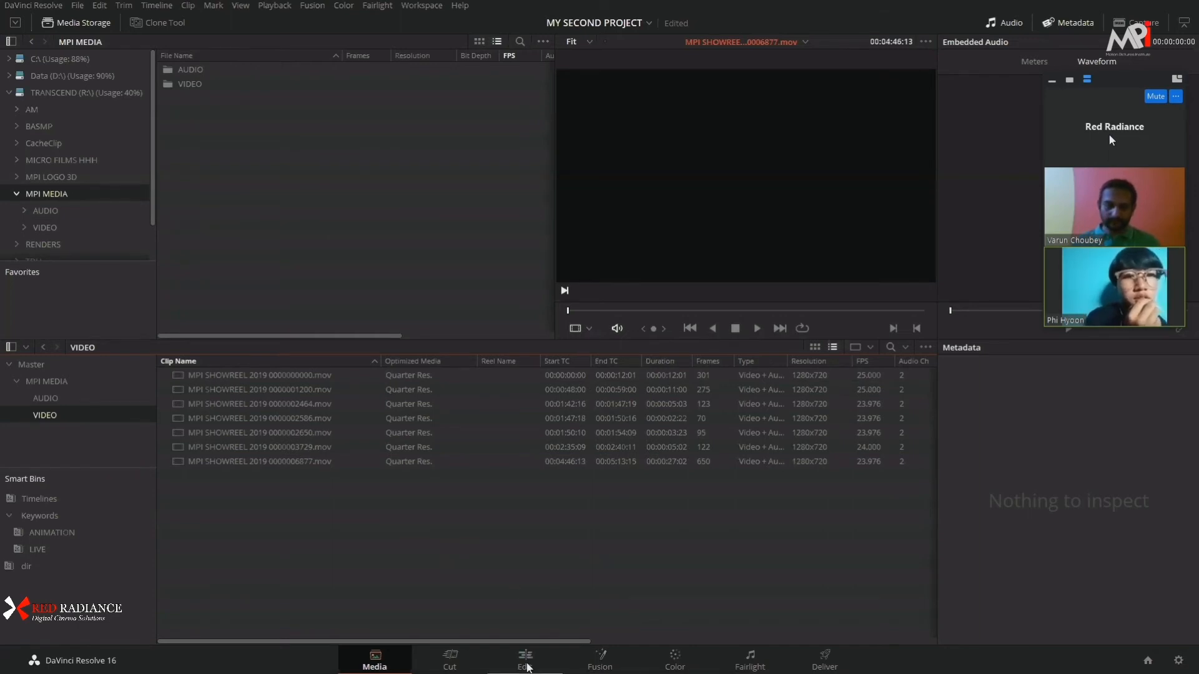
# Step: Open the Edit page and check the available Proxy Mode playback options
pyautogui.click(548, 665)
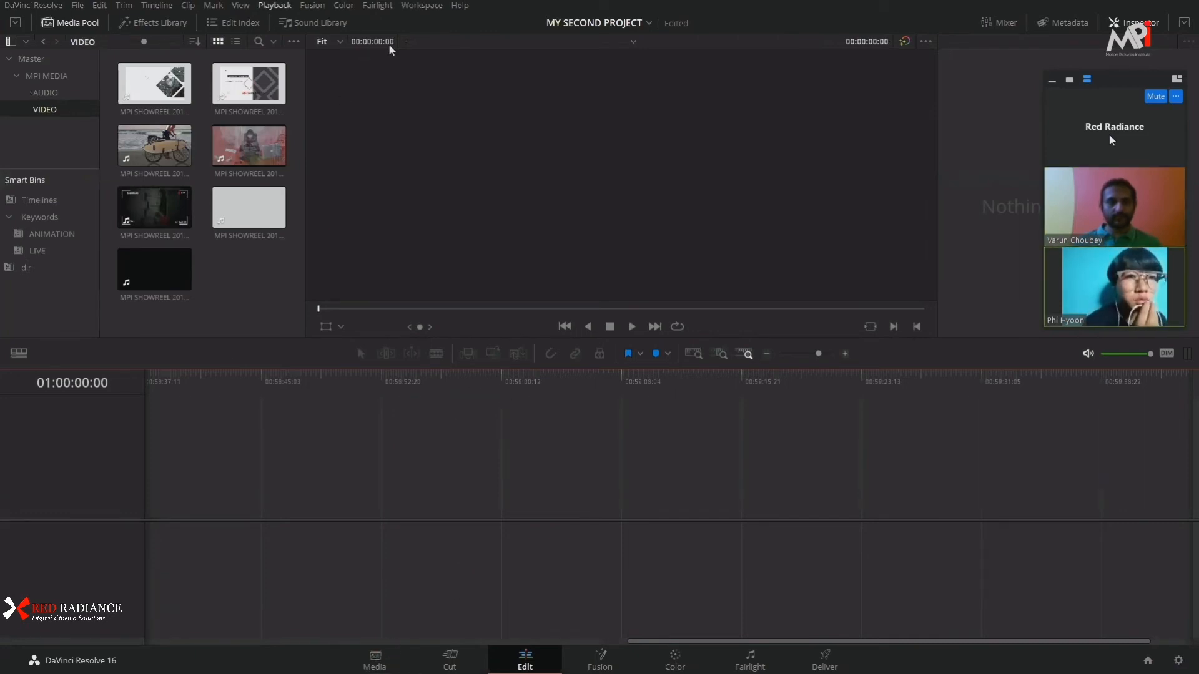
pyautogui.click(274, 5)
pyautogui.moveTo(317, 49)
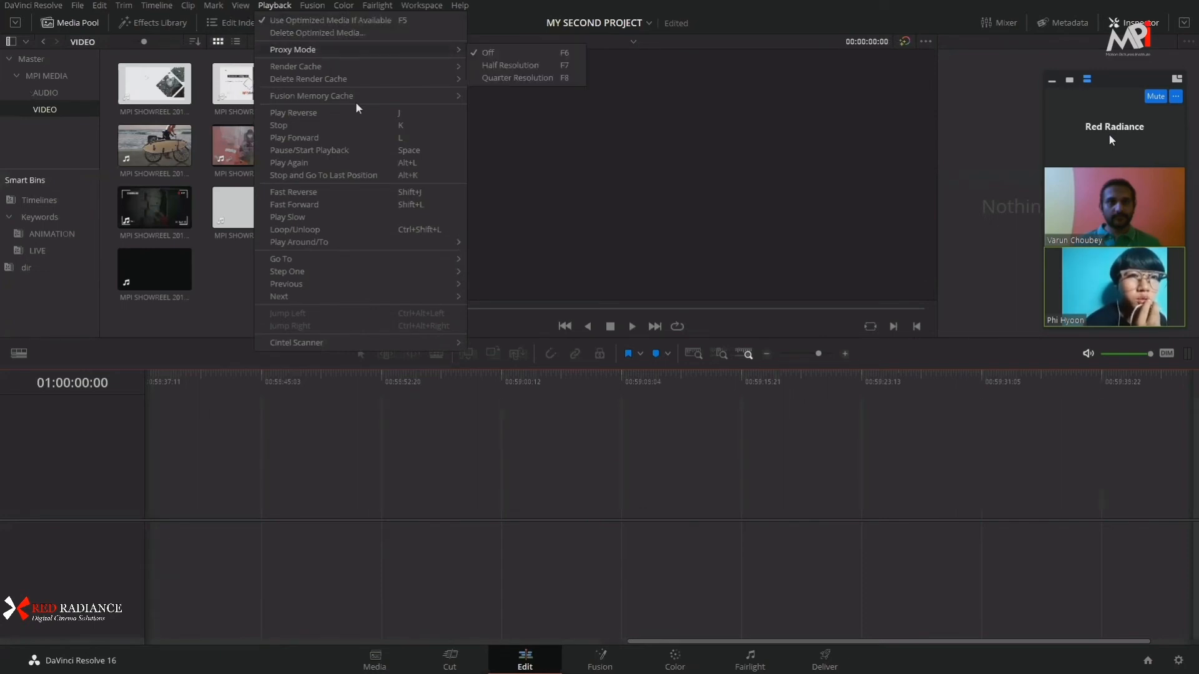
pyautogui.click(476, 492)
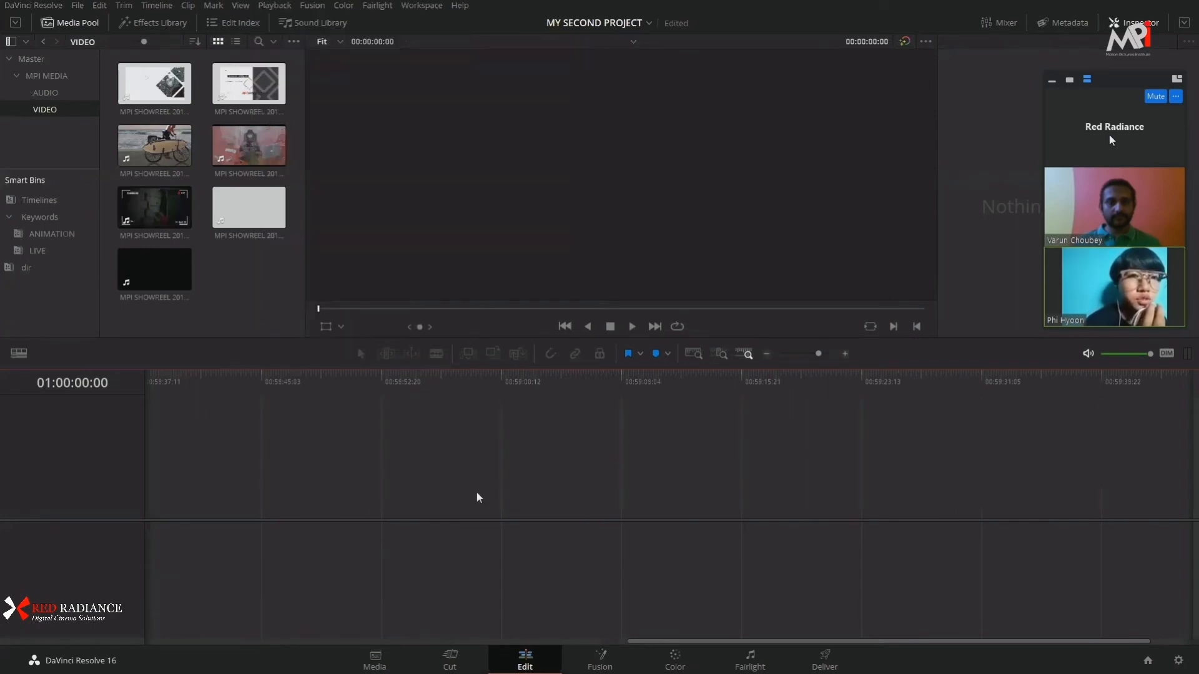
pyautogui.click(378, 661)
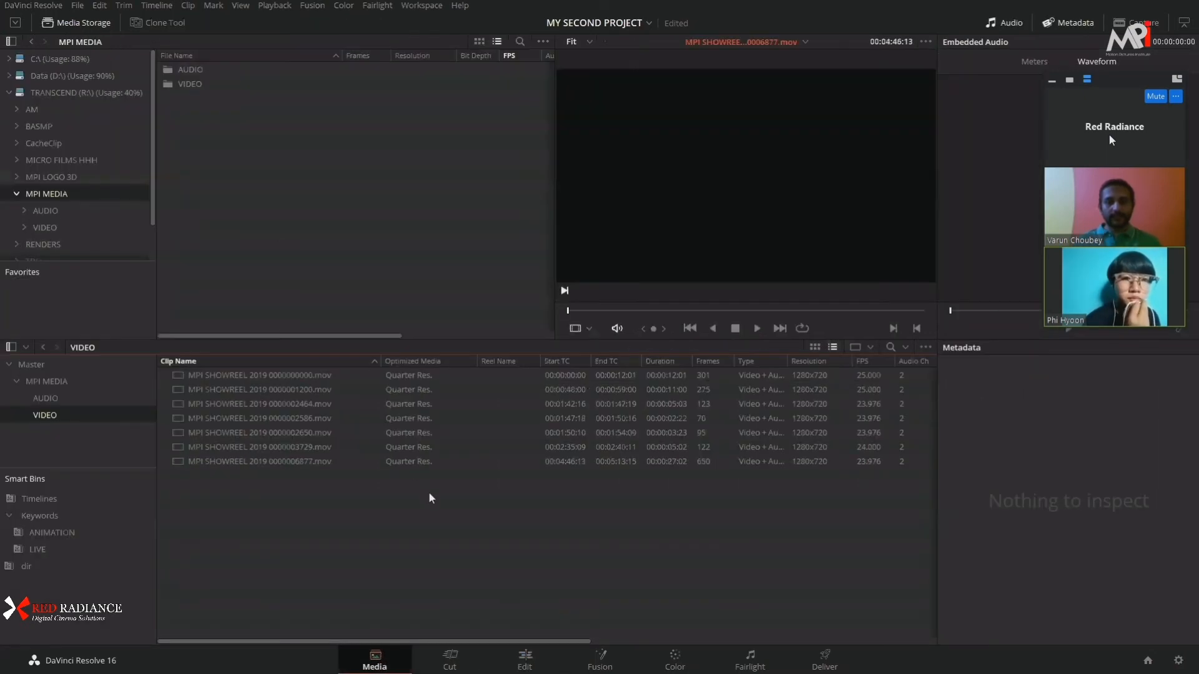
pyautogui.moveTo(475, 526); pyautogui.dragTo(294, 368)
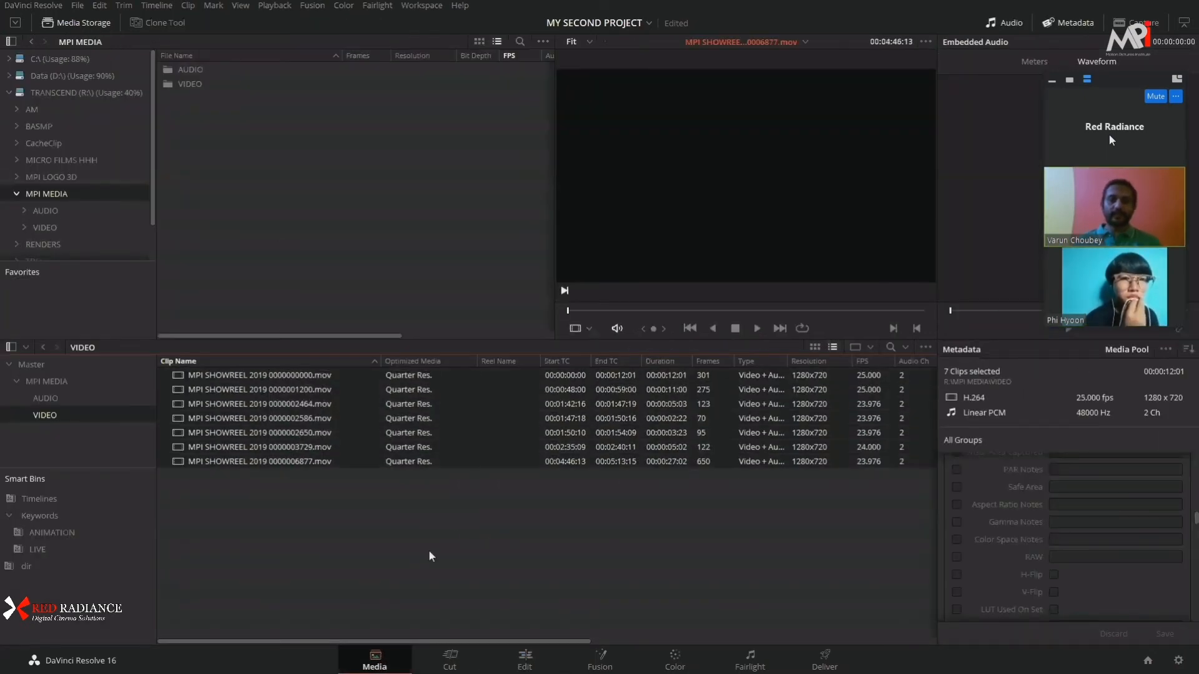
pyautogui.click(429, 552)
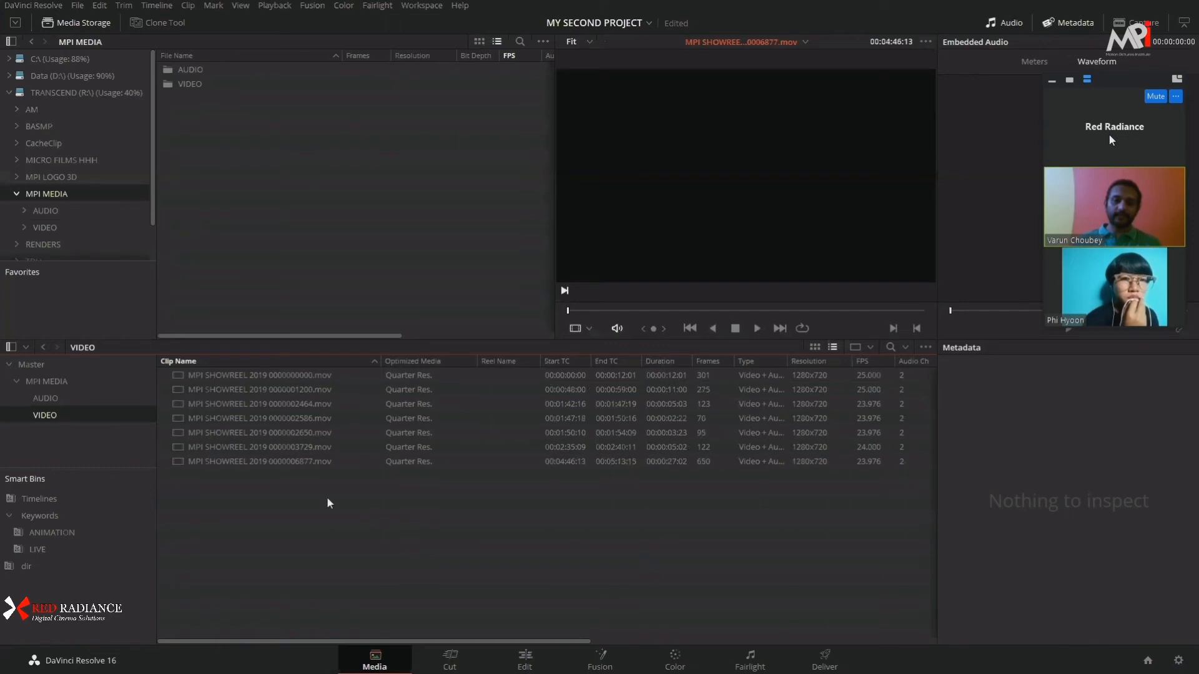
pyautogui.moveTo(428, 485); pyautogui.dragTo(262, 377)
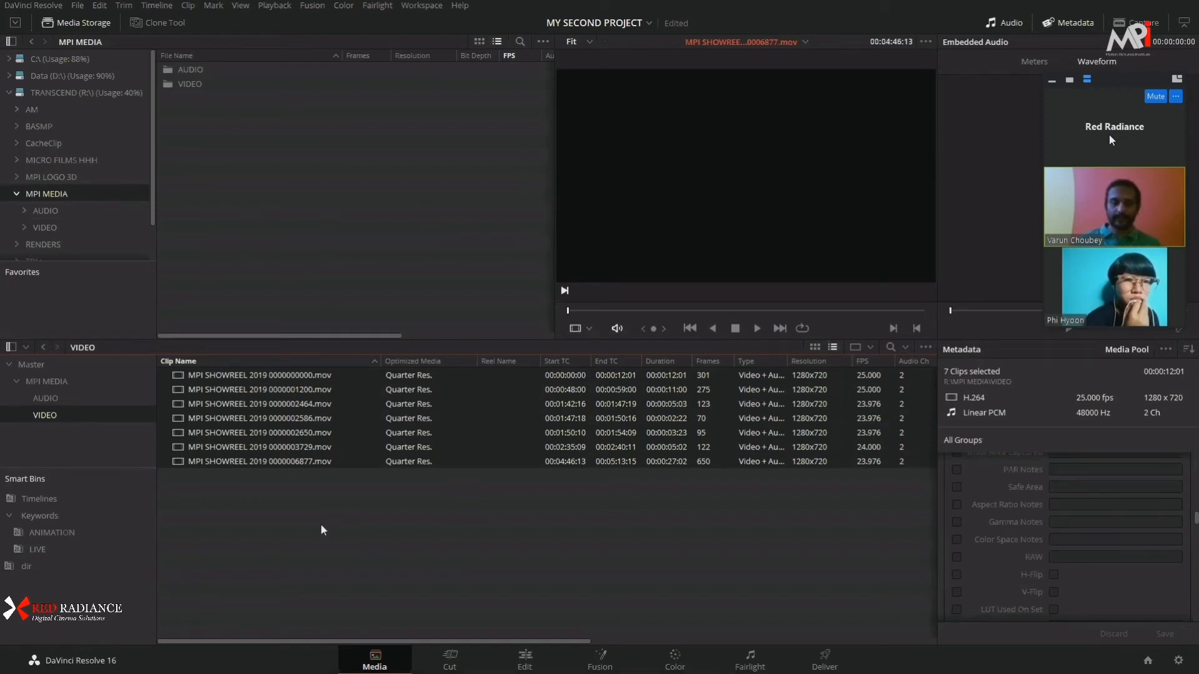
pyautogui.click(489, 534)
pyautogui.moveTo(509, 529); pyautogui.dragTo(287, 383)
pyautogui.click(445, 490)
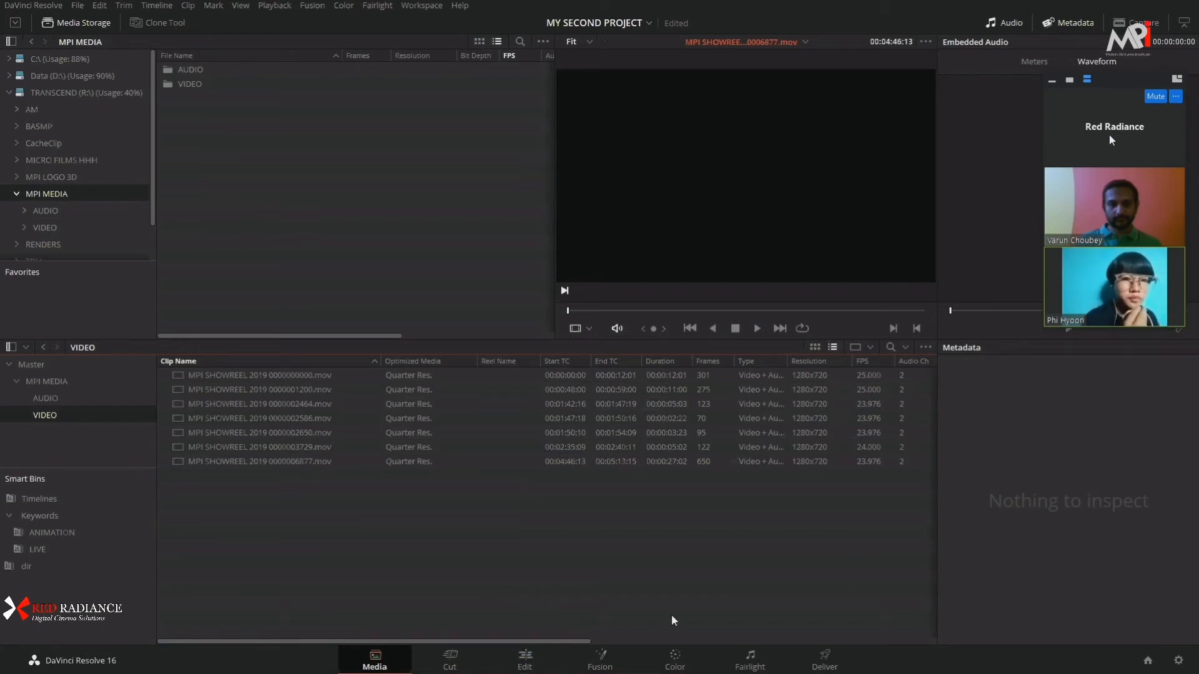
pyautogui.click(525, 657)
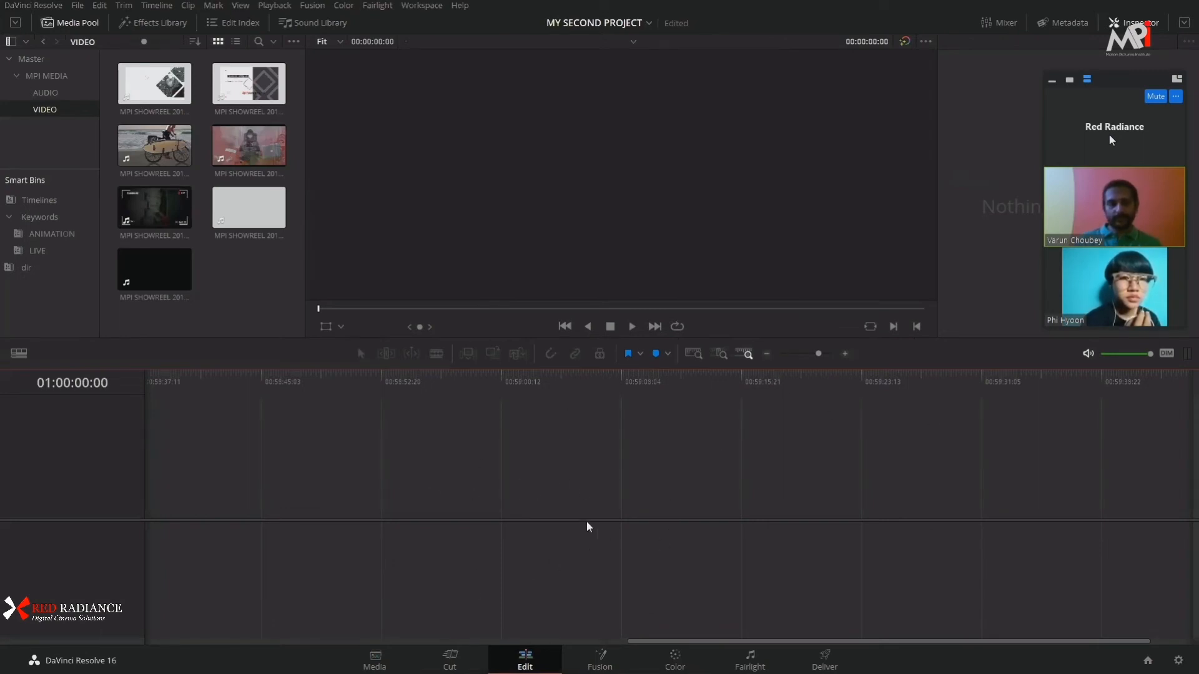
pyautogui.click(824, 660)
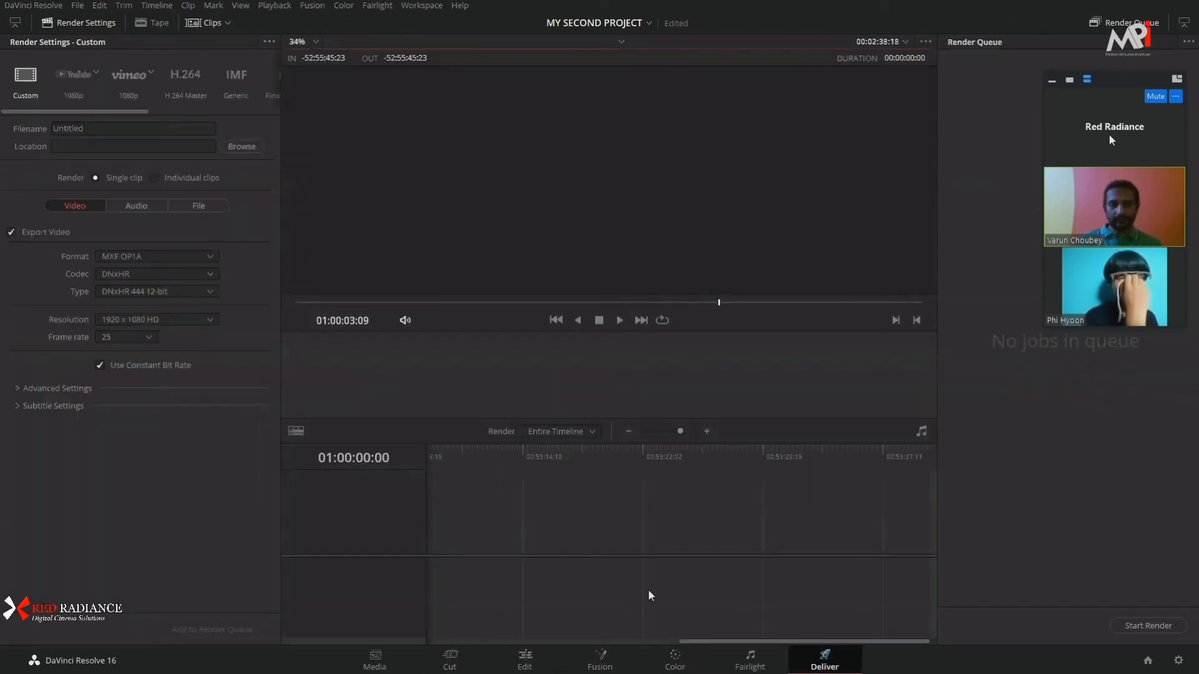
# Step: On the Edit page, create a timeline from all the clips in the VIDEO bin and name it FIRST CUT
pyautogui.click(532, 659)
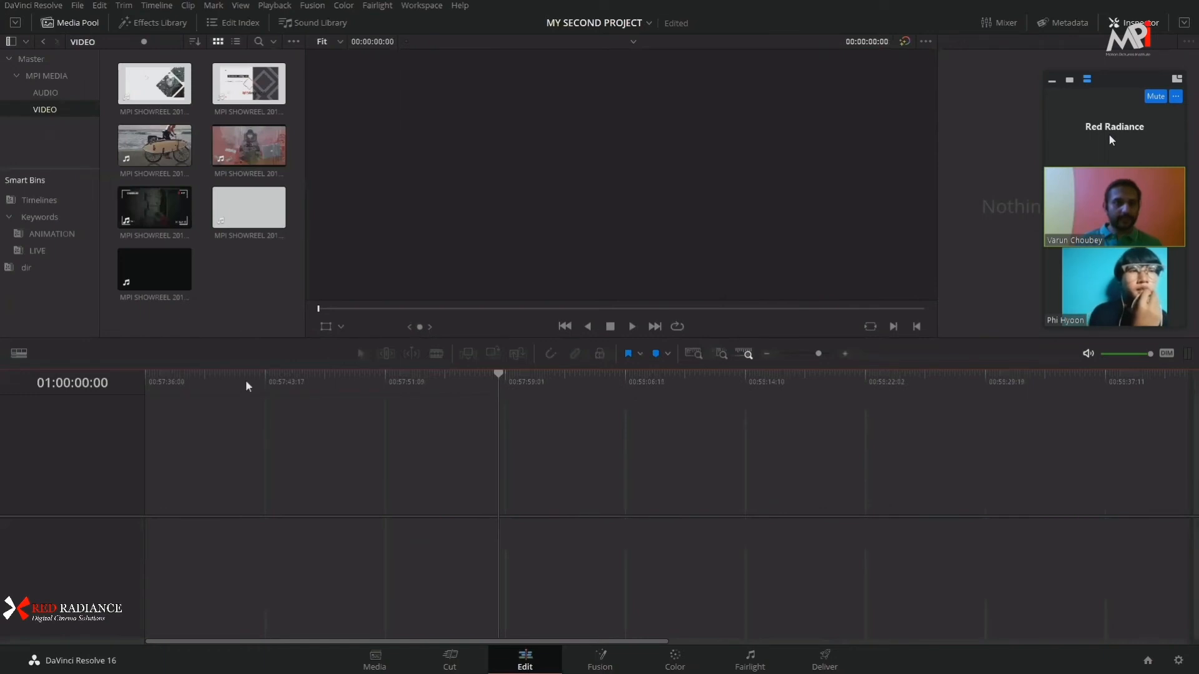
pyautogui.moveTo(276, 302); pyautogui.dragTo(127, 81)
pyautogui.moveTo(137, 88); pyautogui.dragTo(135, 503)
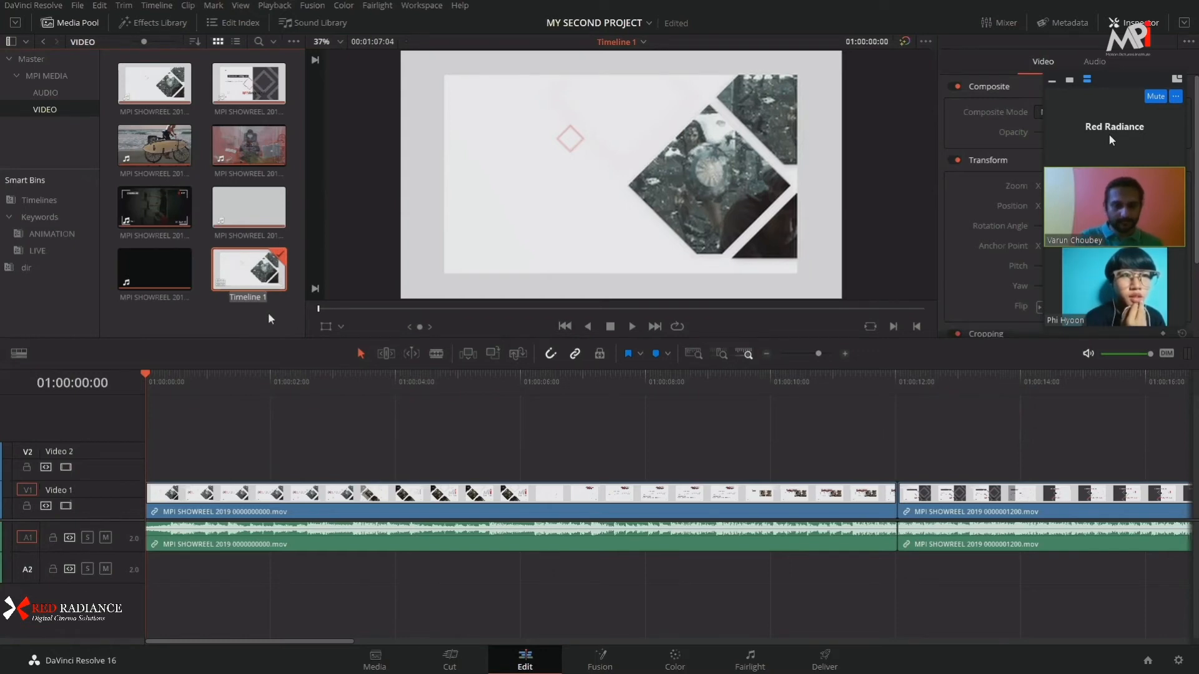
pyautogui.write('RST CUT')
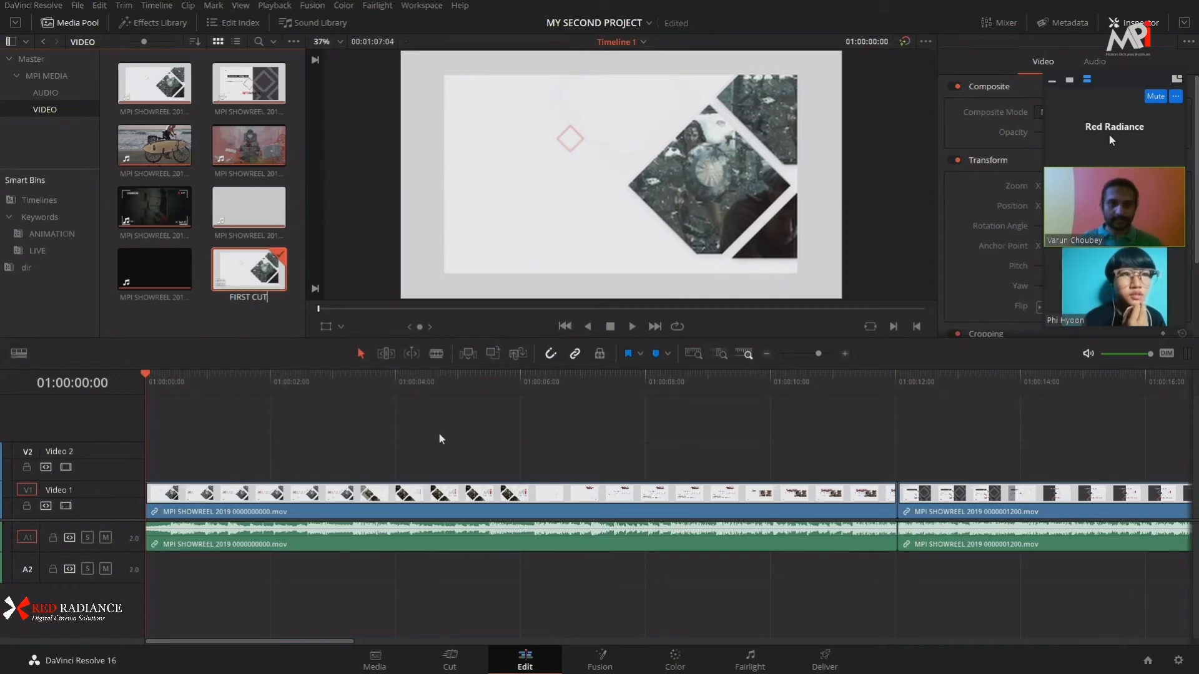
pyautogui.press('Return')
# Step: Move the clips after the first one earlier on the timeline, overlapping the preceding clips' ends and leaving no gaps
pyautogui.moveTo(981, 509); pyautogui.dragTo(841, 510)
pyautogui.hotkey('ctrl', '-')
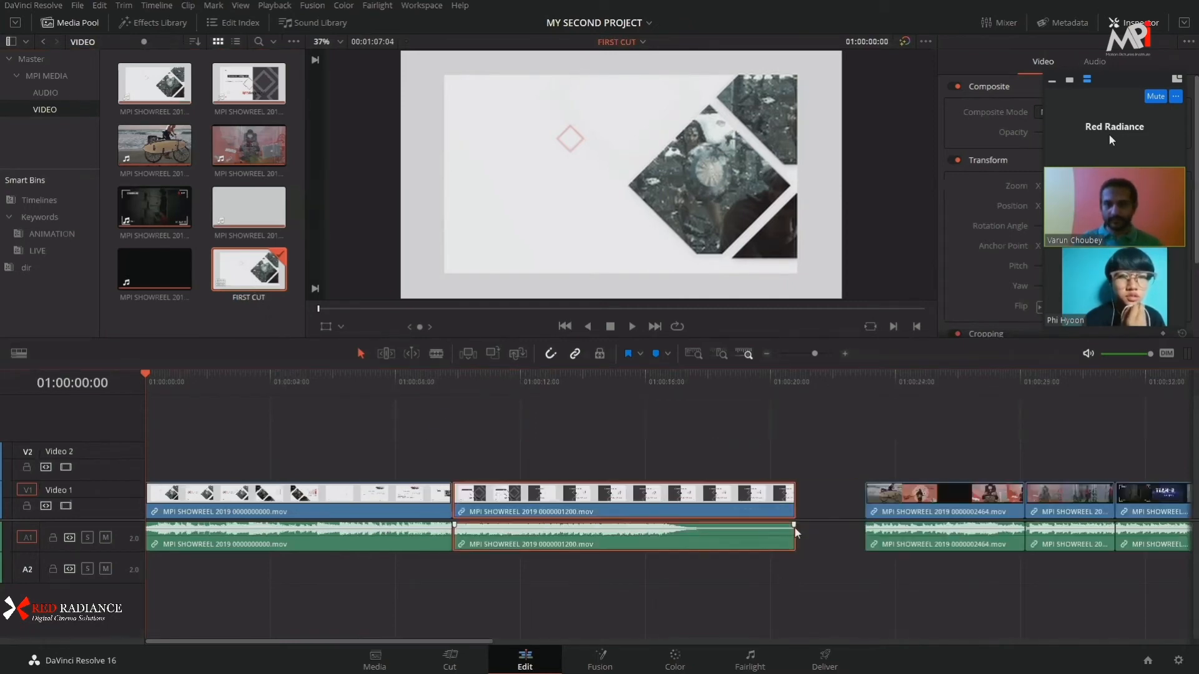
pyautogui.hotkey('ctrl', '-')
pyautogui.moveTo(536, 509); pyautogui.dragTo(466, 508)
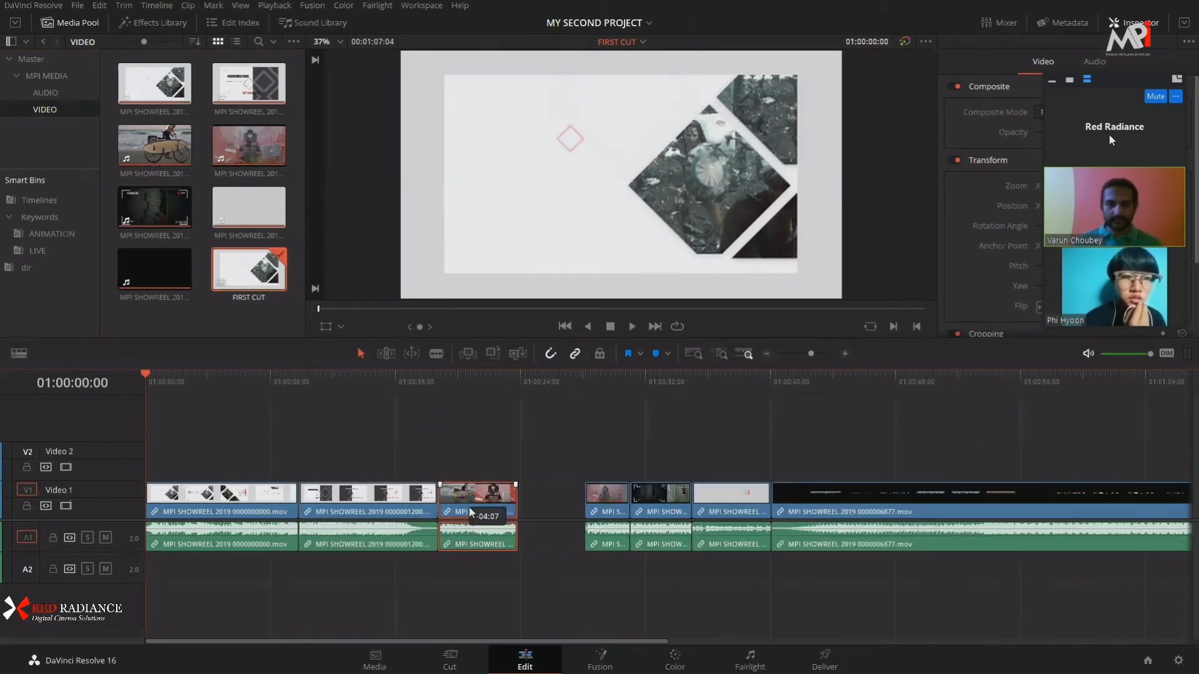
pyautogui.moveTo(592, 506); pyautogui.dragTo(510, 506)
pyautogui.moveTo(652, 507); pyautogui.dragTo(571, 507)
pyautogui.moveTo(848, 453); pyautogui.dragTo(645, 506)
pyautogui.click(789, 454)
pyautogui.scroll(-2, 740, 478)
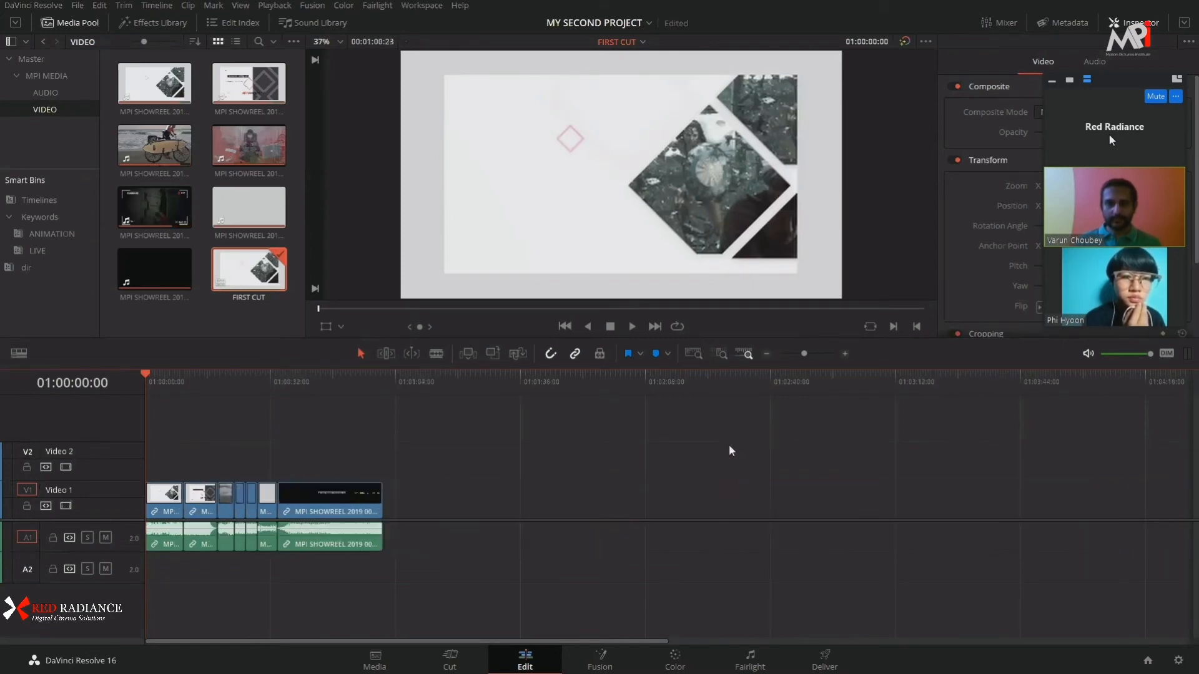
# Step: Open the FIRST CUT timeline on the Deliver page and move the playhead to its end
pyautogui.click(813, 662)
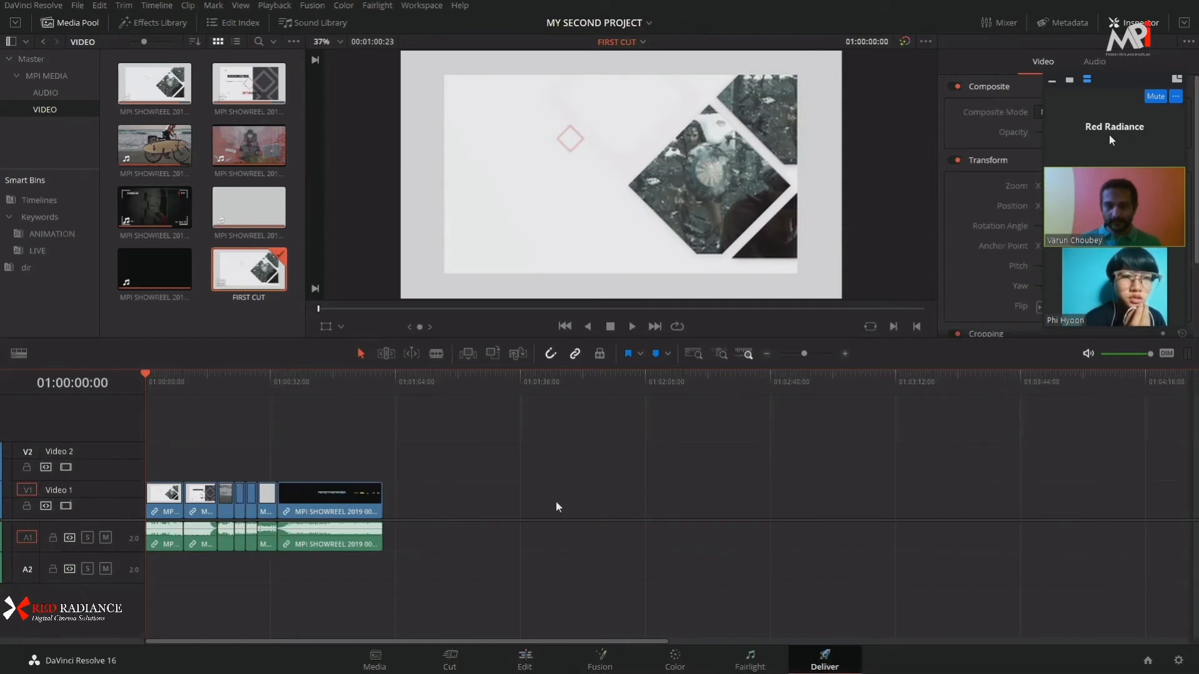
pyautogui.moveTo(683, 456); pyautogui.dragTo(659, 531)
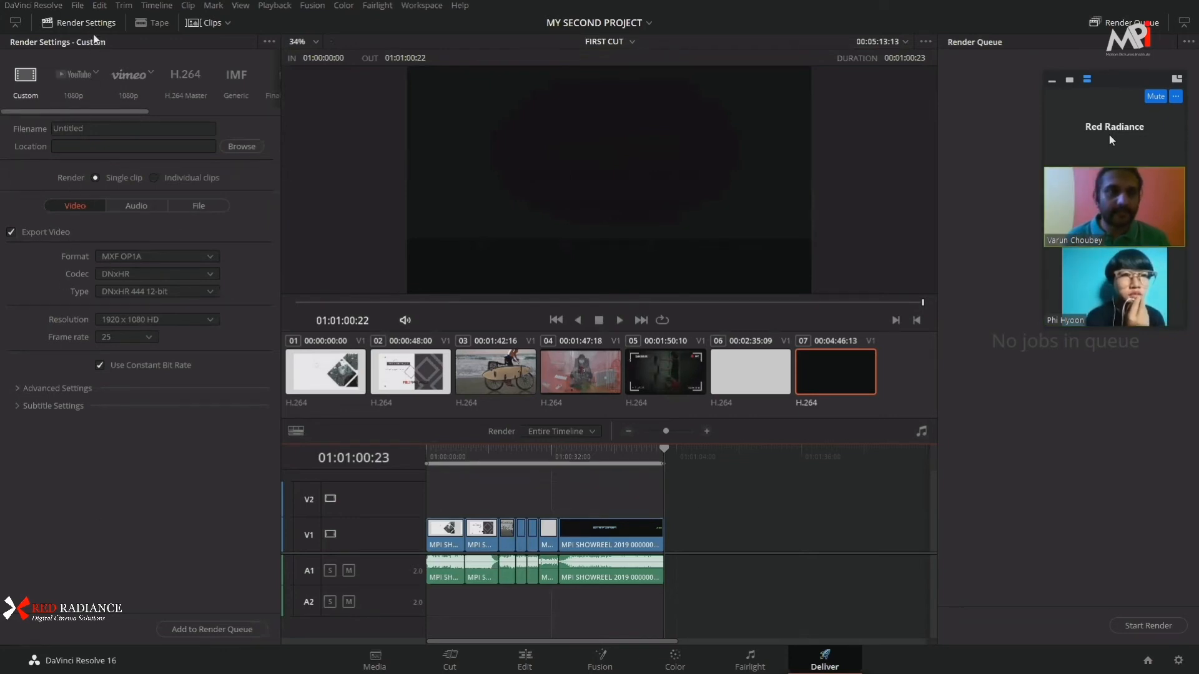
pyautogui.click(16, 24)
pyautogui.click(15, 24)
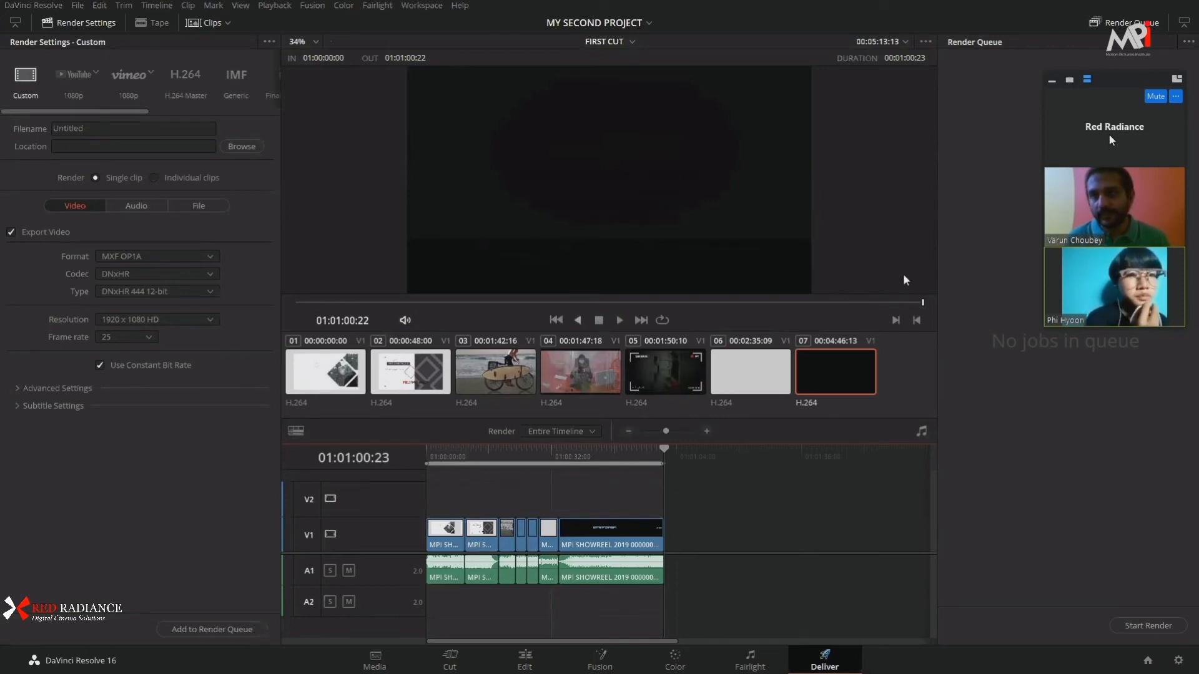
pyautogui.click(1183, 23)
pyautogui.click(1184, 23)
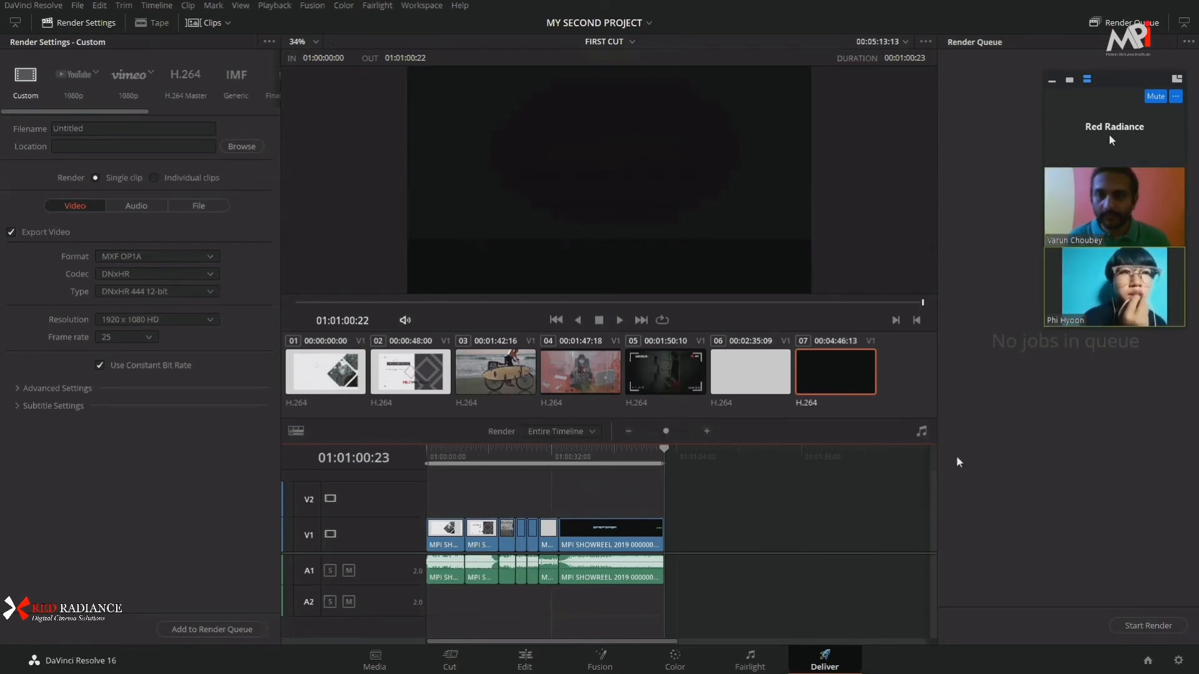
# Step: Scrub through the clips of the FIRST CUT timeline in the Deliver page viewer
pyautogui.moveTo(664, 460); pyautogui.dragTo(516, 455)
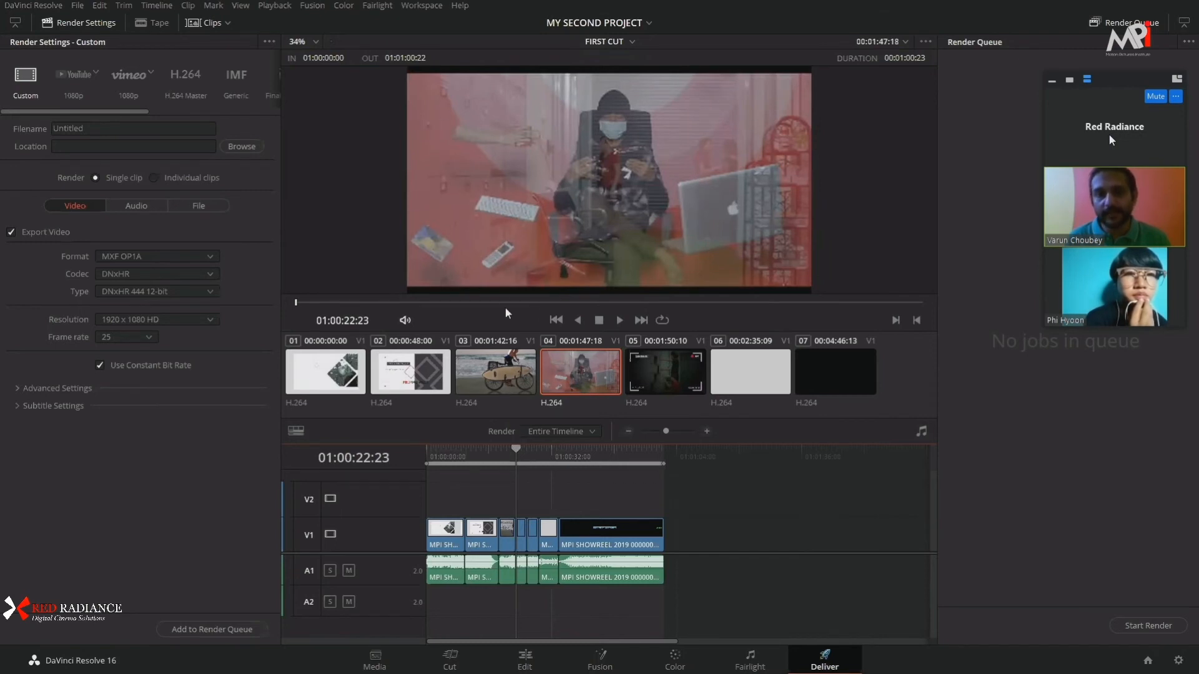
pyautogui.click(528, 303)
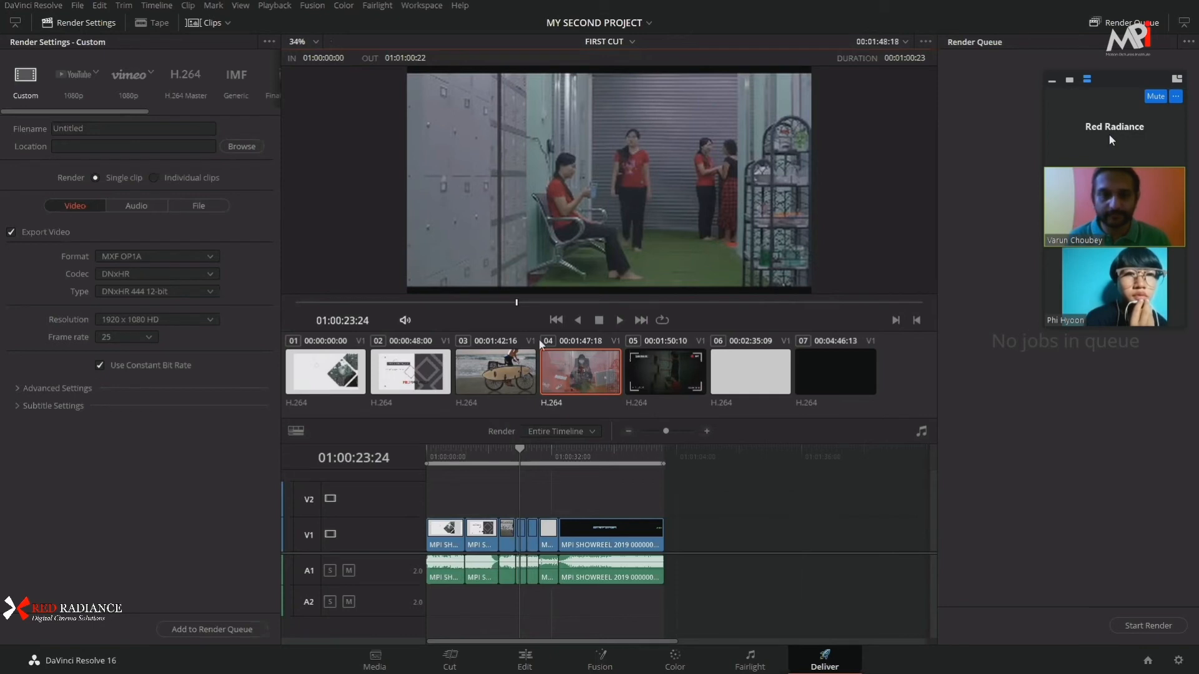
pyautogui.click(618, 319)
pyautogui.moveTo(729, 317); pyautogui.dragTo(619, 310)
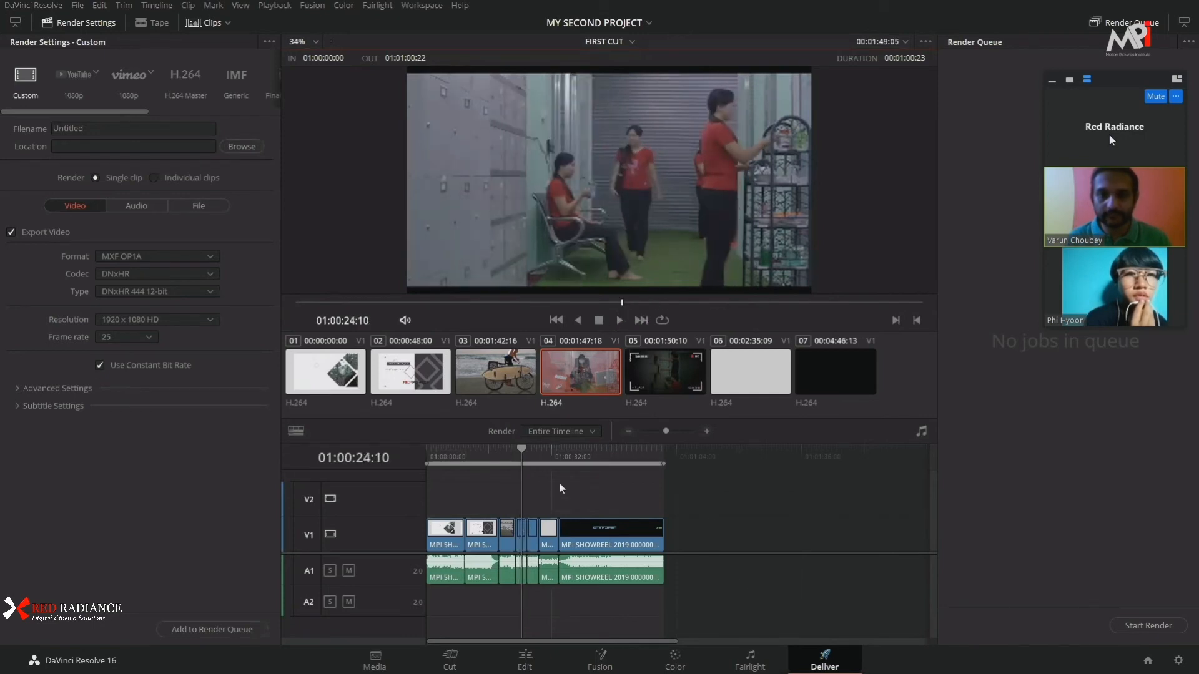
pyautogui.moveTo(578, 453); pyautogui.dragTo(494, 467)
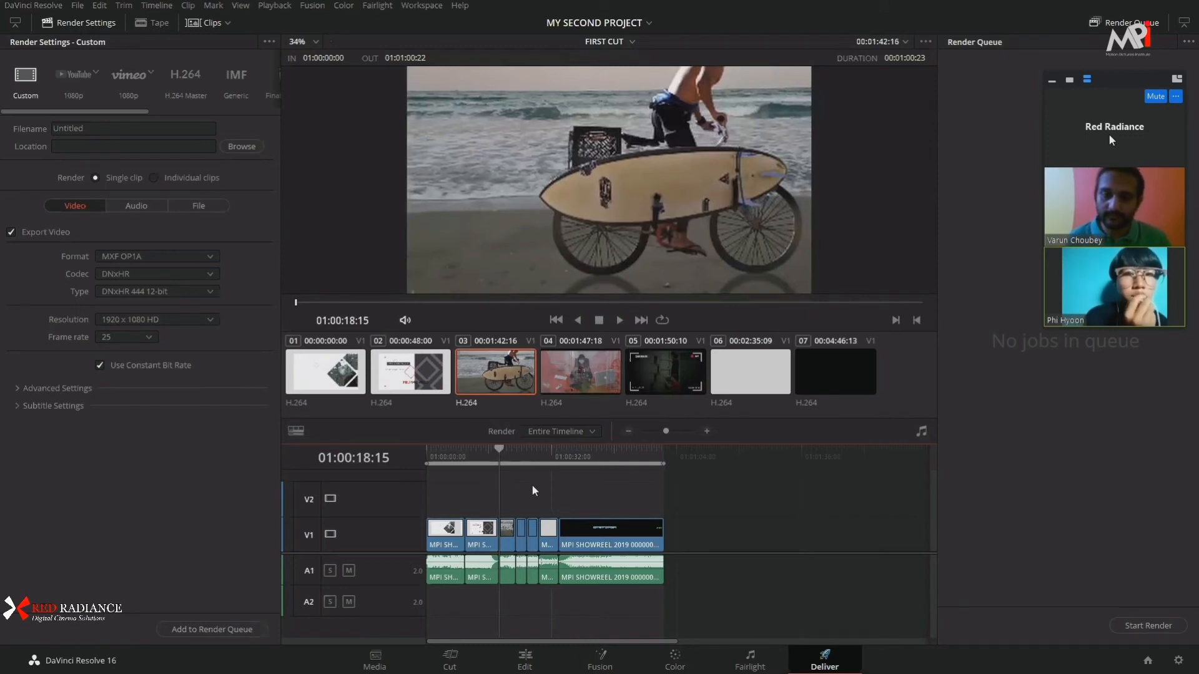
pyautogui.moveTo(481, 457); pyautogui.dragTo(478, 457)
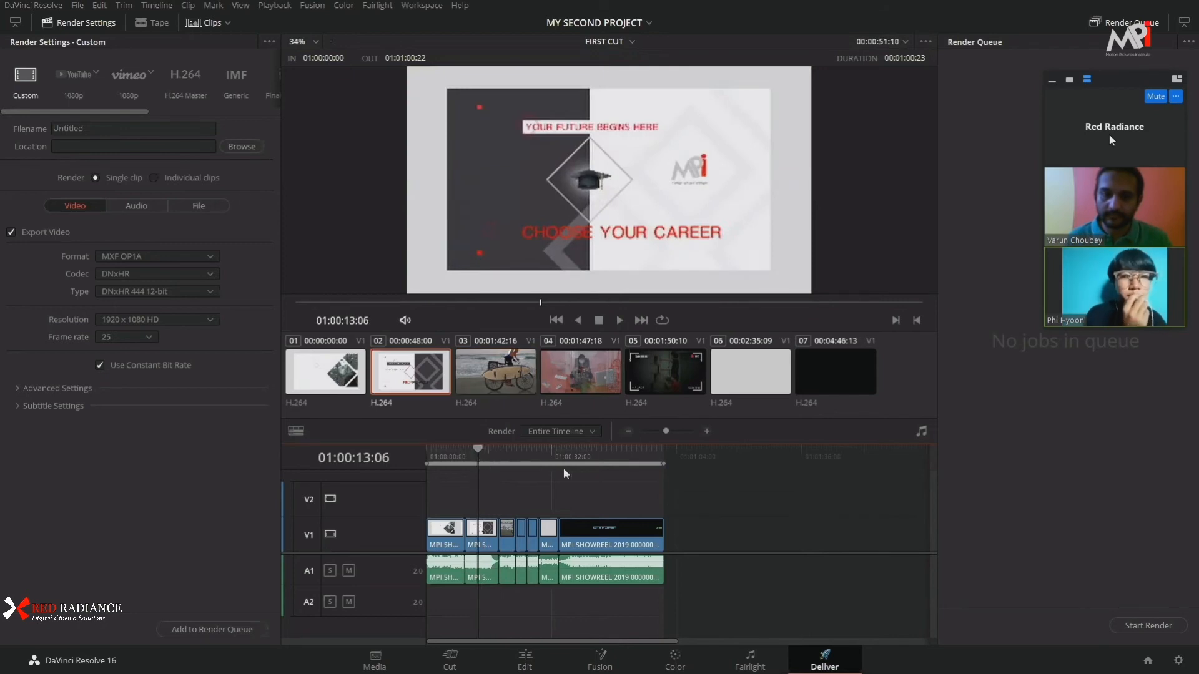
# Step: Mark the render in point at the timeline's start, set the render range to In/Out Range and move the playhead to the timeline's end
pyautogui.moveTo(590, 458); pyautogui.dragTo(433, 460)
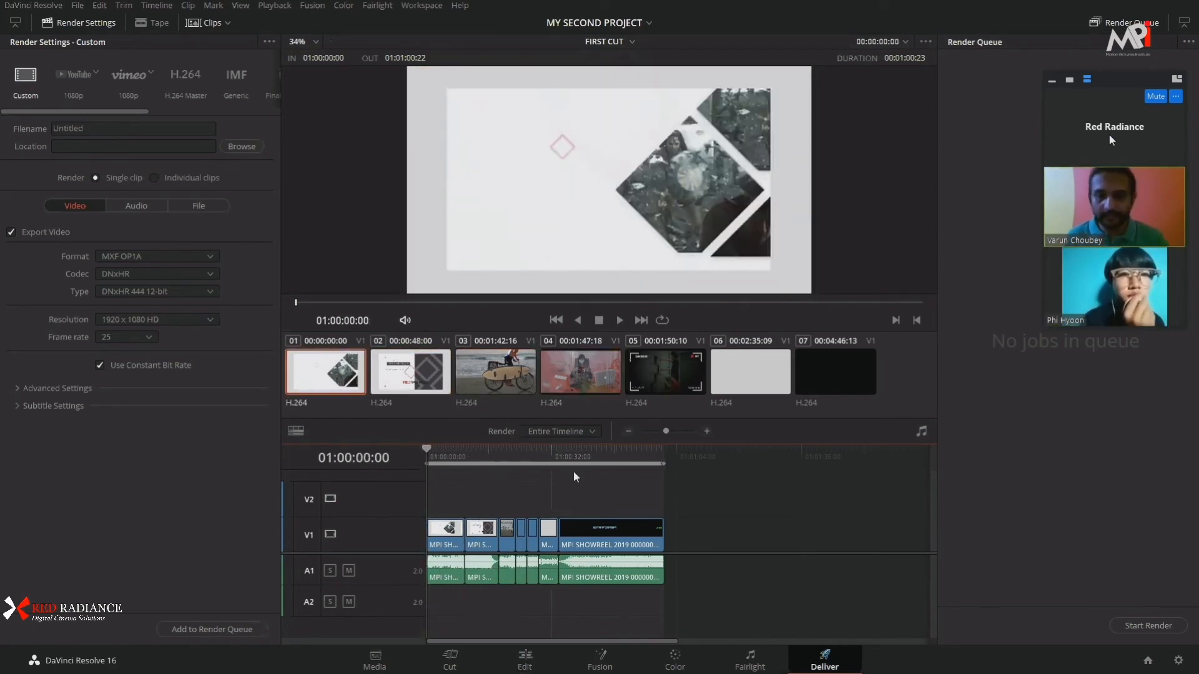
pyautogui.press('i')
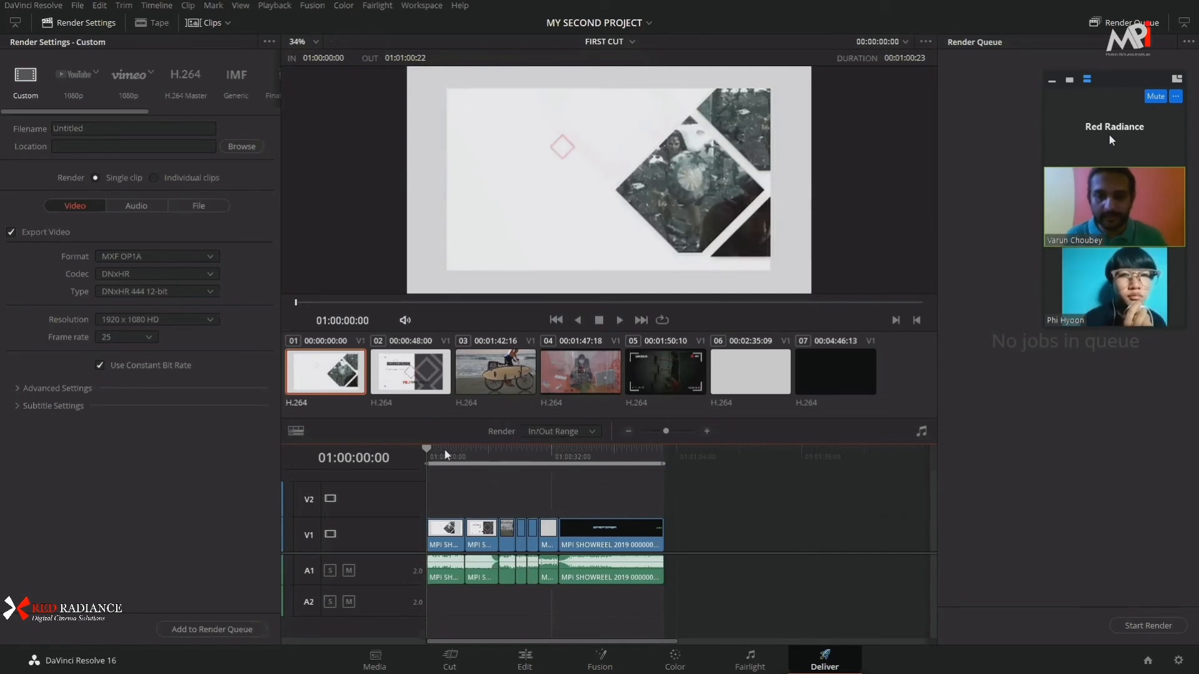
pyautogui.click(658, 458)
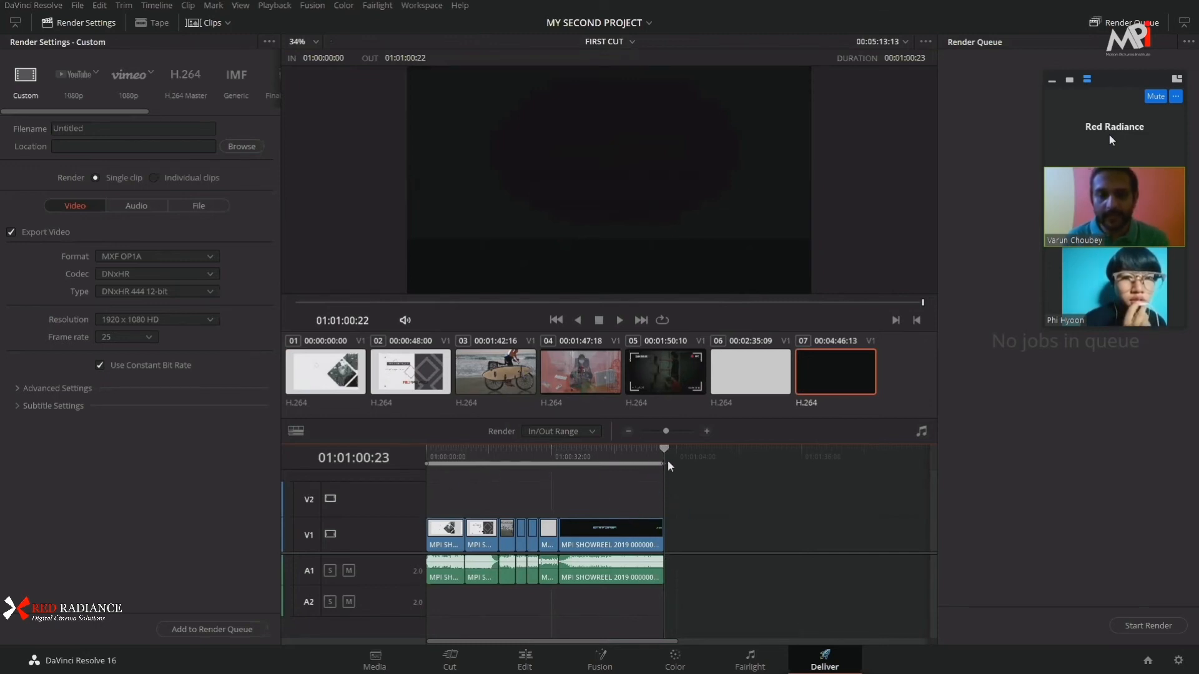
pyautogui.click(547, 432)
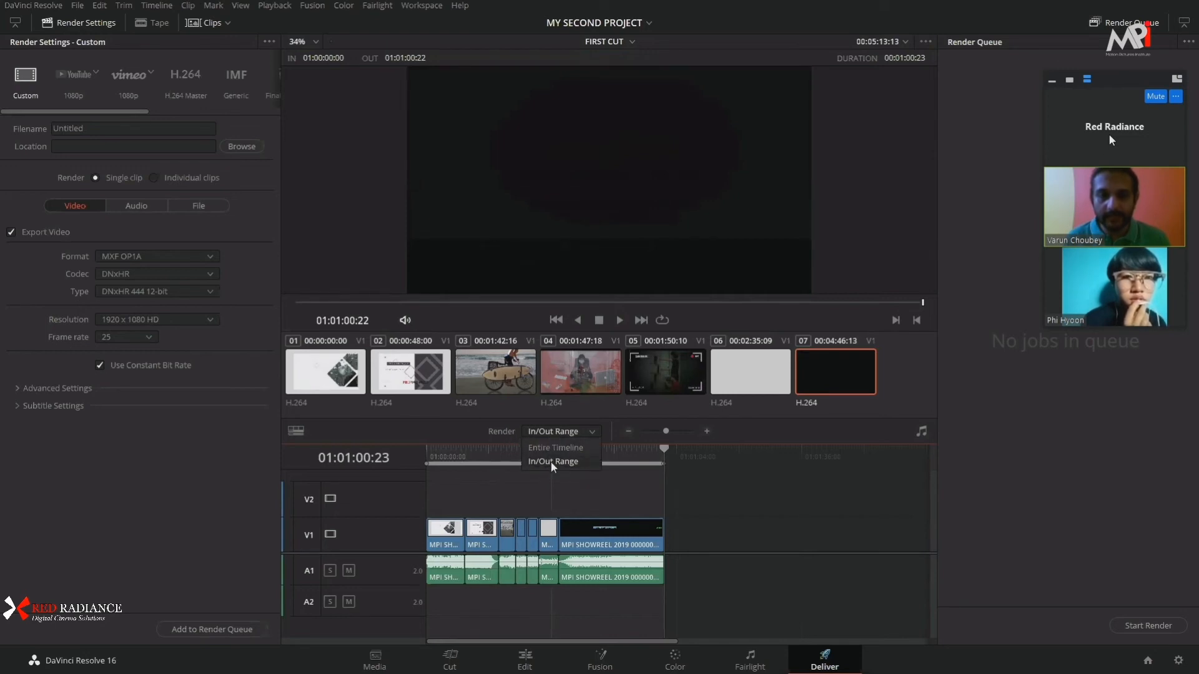
pyautogui.click(551, 462)
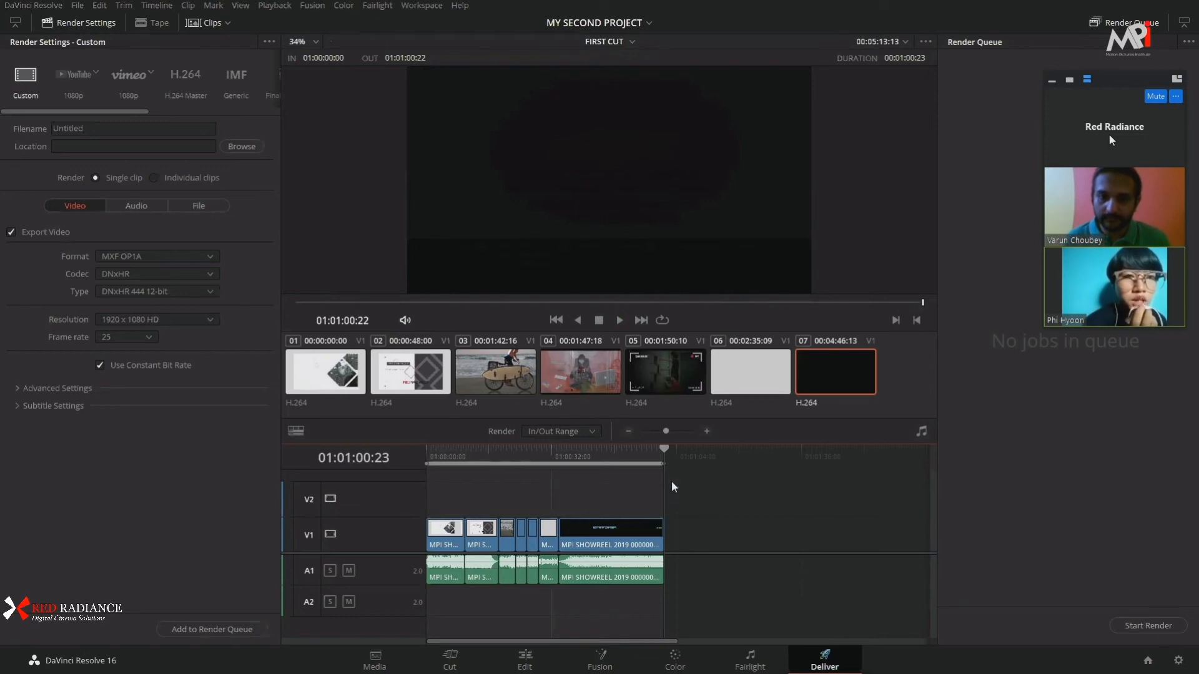
pyautogui.click(706, 431)
pyautogui.click(706, 431)
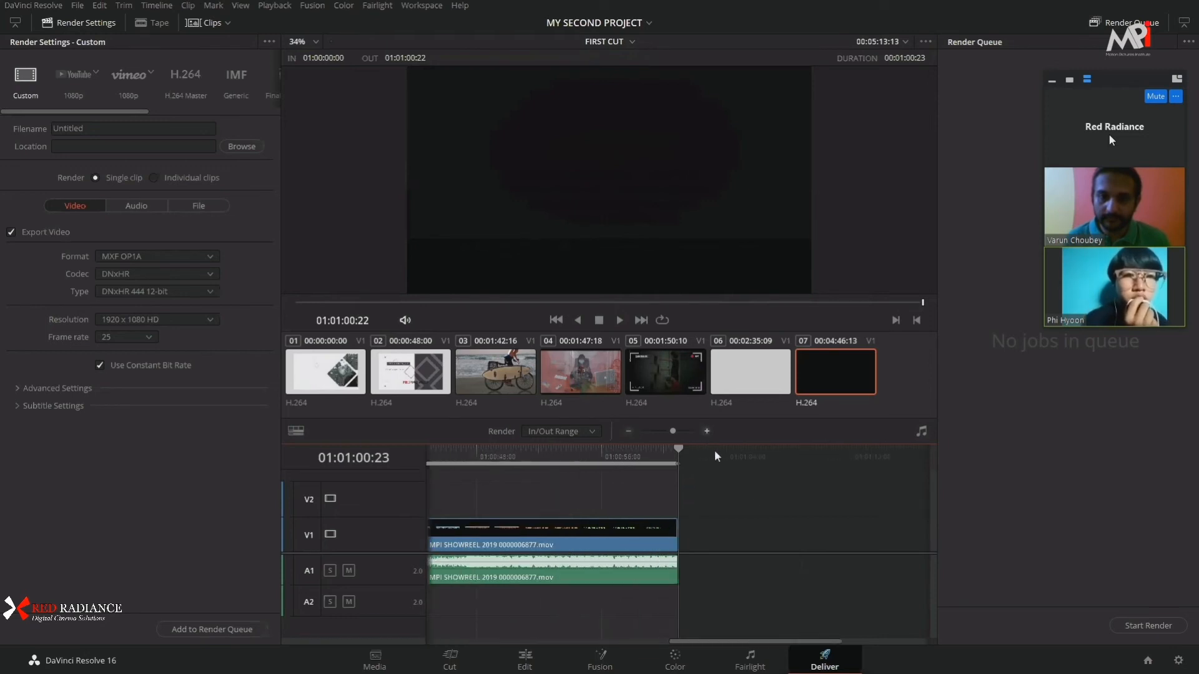
# Step: Zoom out the Deliver page timeline until all FIRST CUT clips fit in view from the start
pyautogui.moveTo(774, 643); pyautogui.dragTo(619, 642)
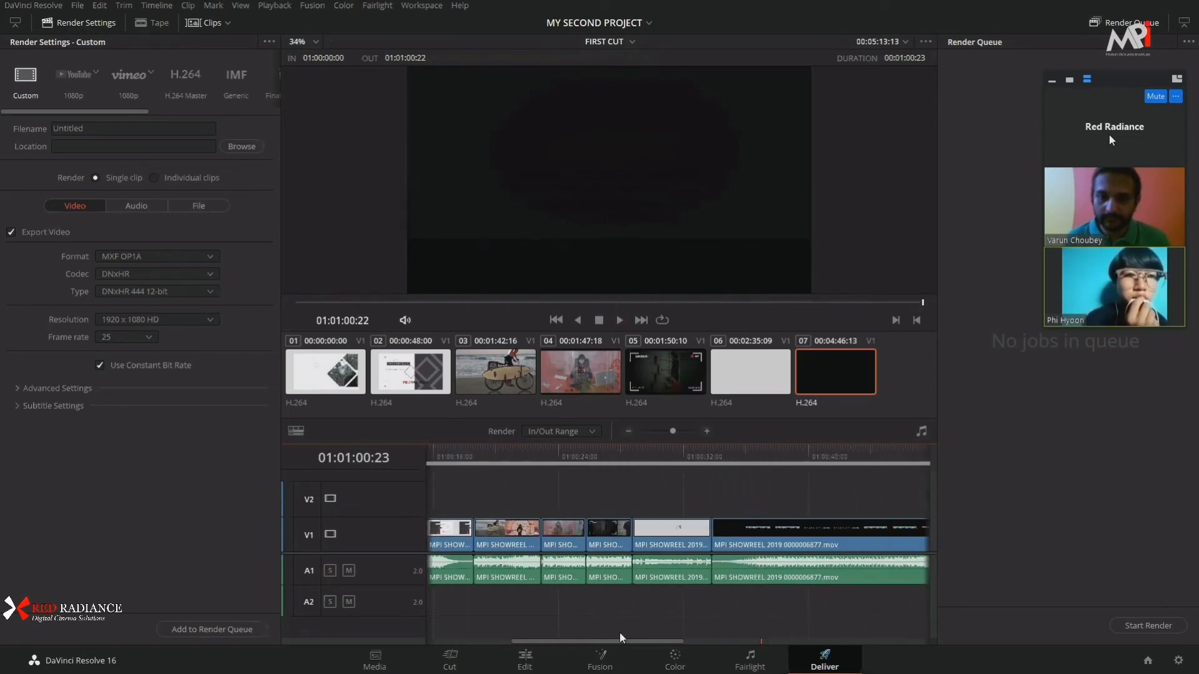
pyautogui.click(628, 431)
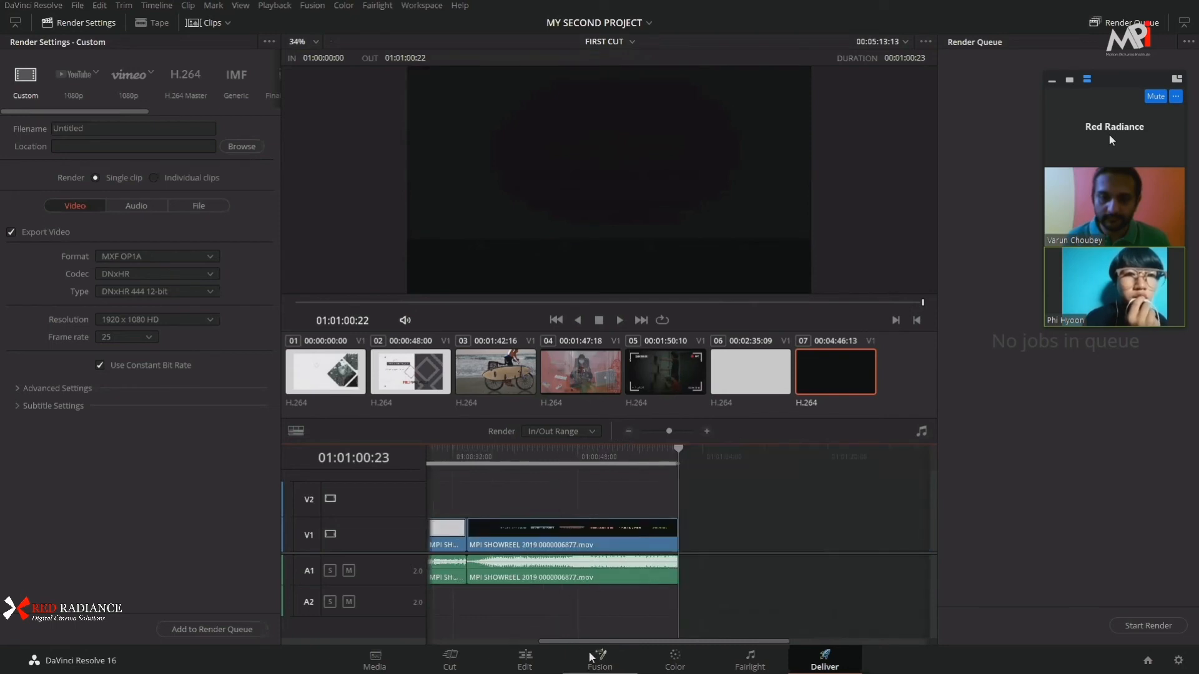
pyautogui.moveTo(598, 640); pyautogui.dragTo(474, 645)
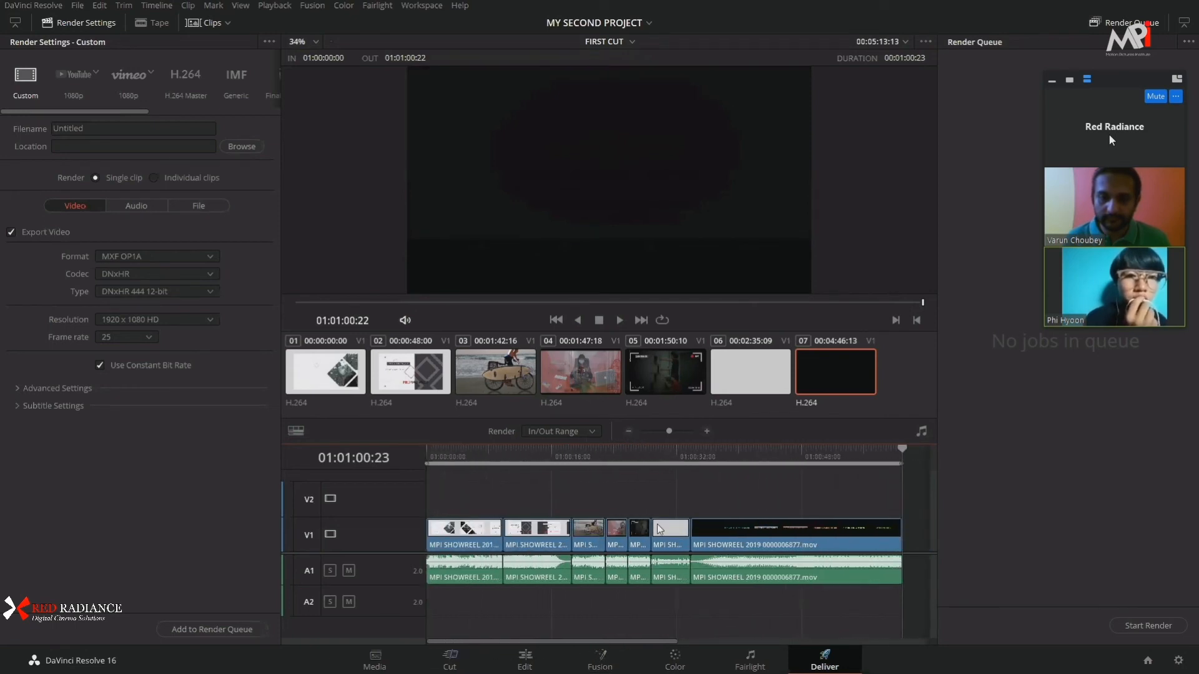
pyautogui.click(628, 431)
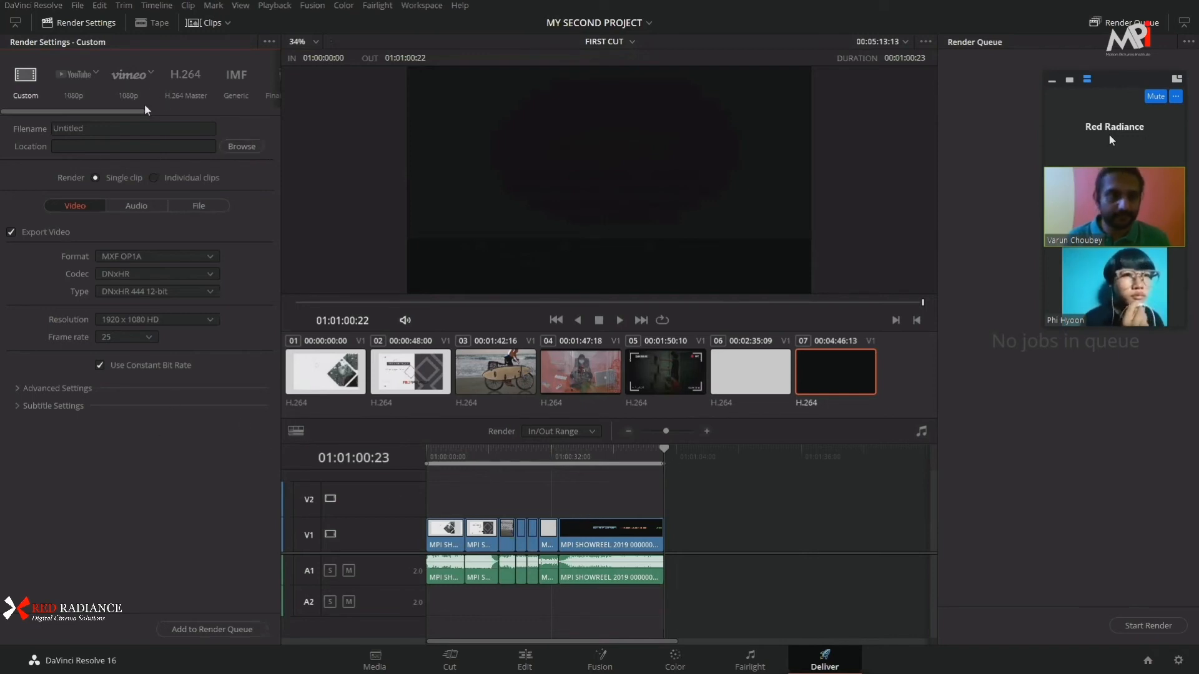
# Step: Look through the available render presets, examining the settings of YouTube, Vimeo, Audio Only and Pro Tools
pyautogui.moveTo(134, 110)
pyautogui.mouseDown()
pyautogui.moveTo(271, 116)
pyautogui.moveTo(96, 106)
pyautogui.moveTo(121, 111)
pyautogui.mouseUp()
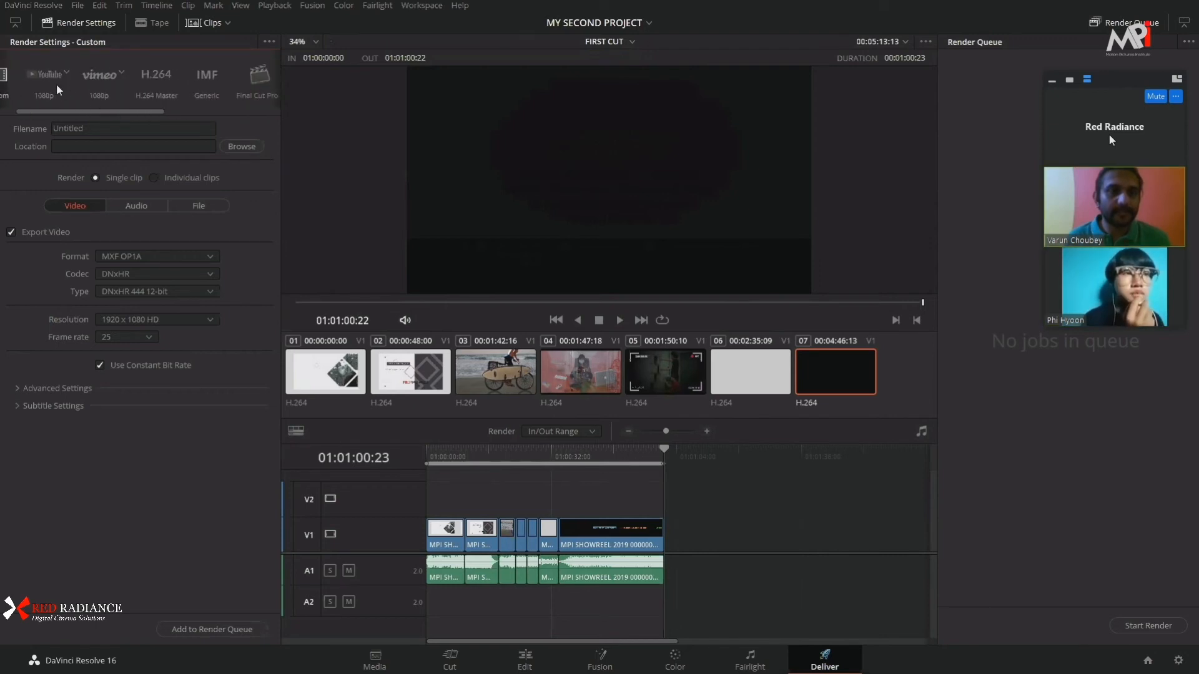
pyautogui.click(56, 87)
pyautogui.click(102, 94)
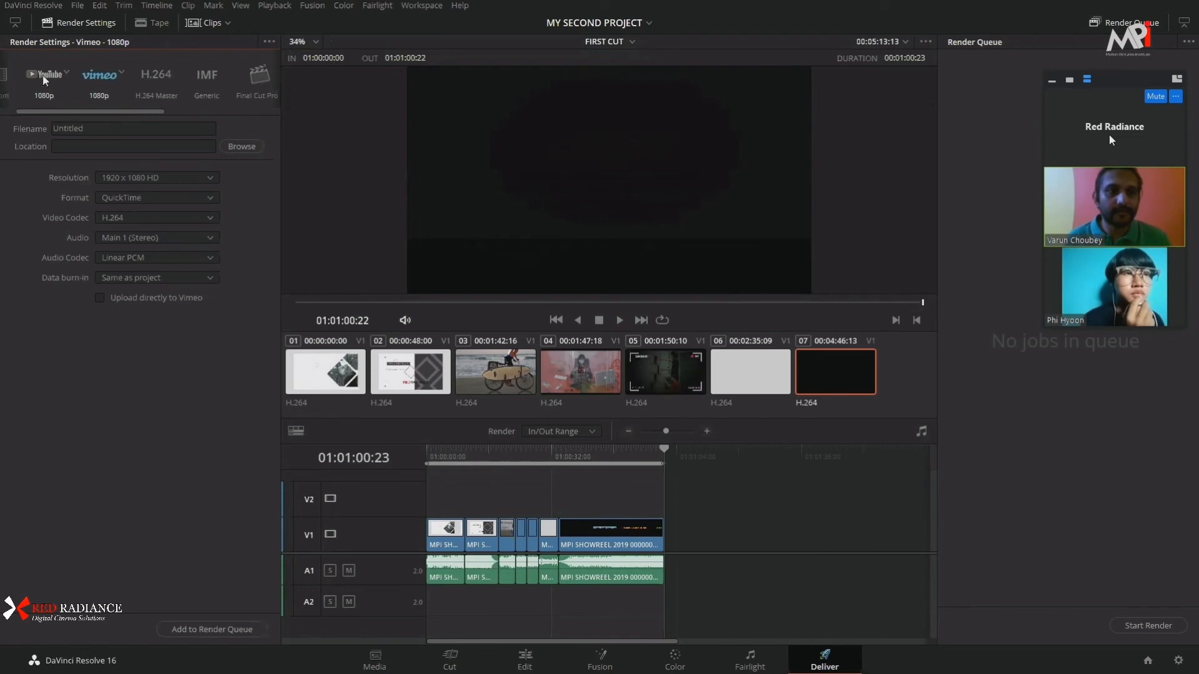
pyautogui.click(43, 75)
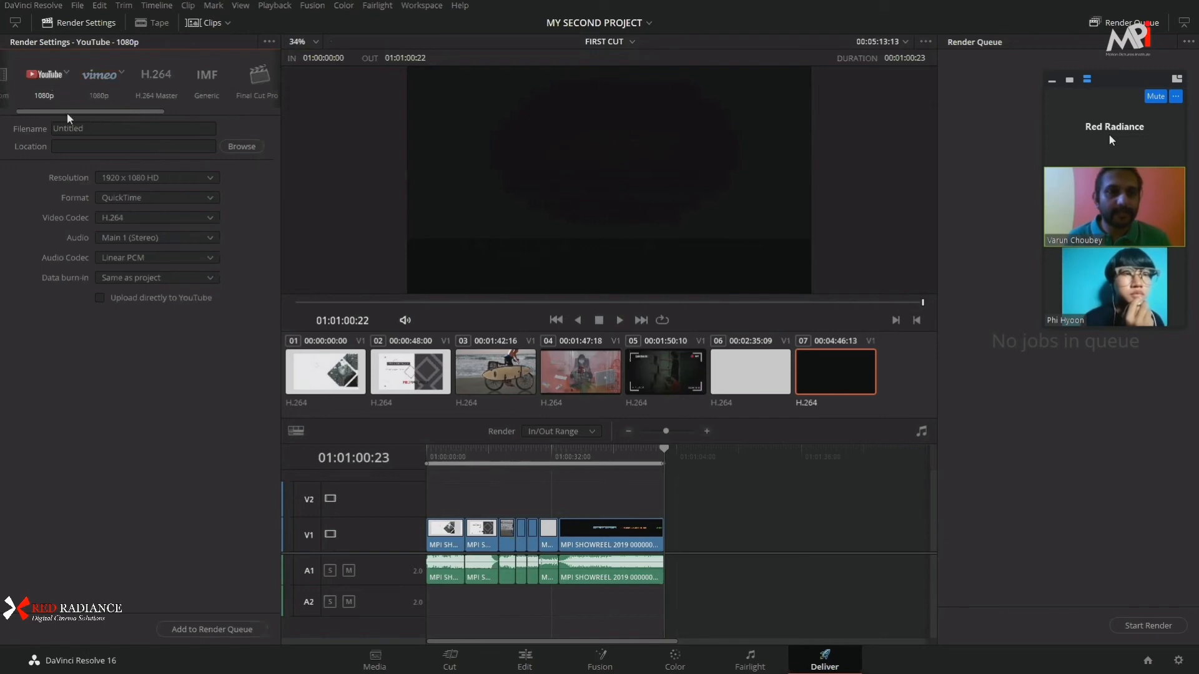
pyautogui.moveTo(111, 111); pyautogui.dragTo(119, 113)
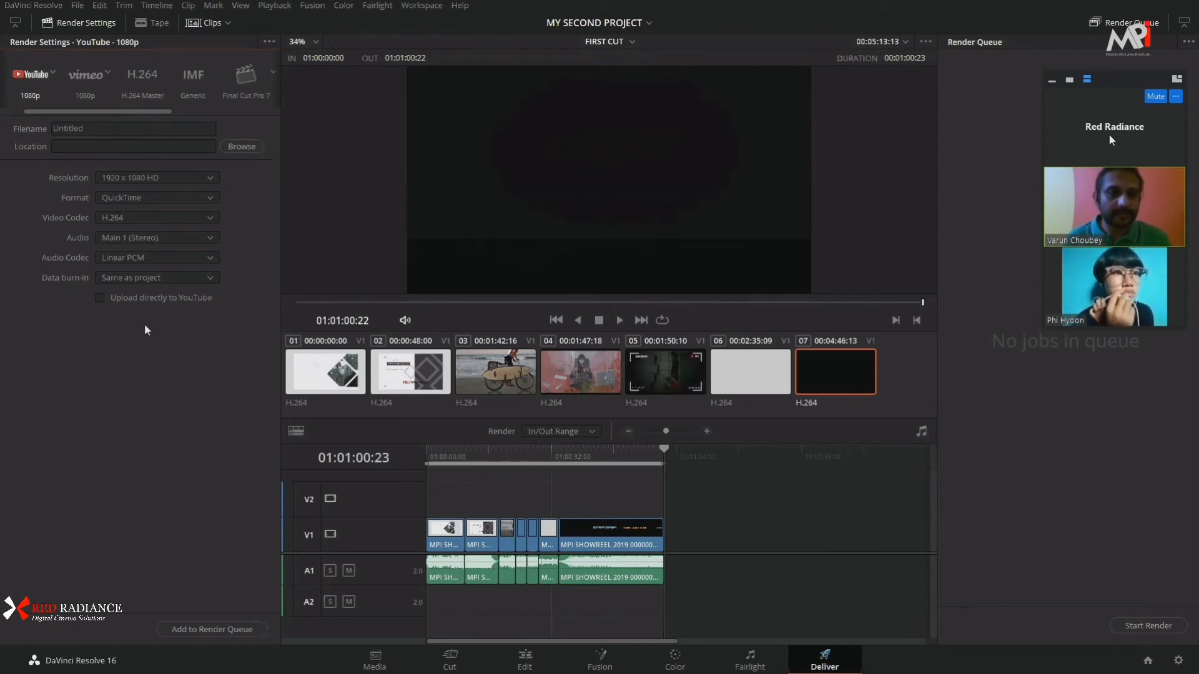
pyautogui.click(83, 83)
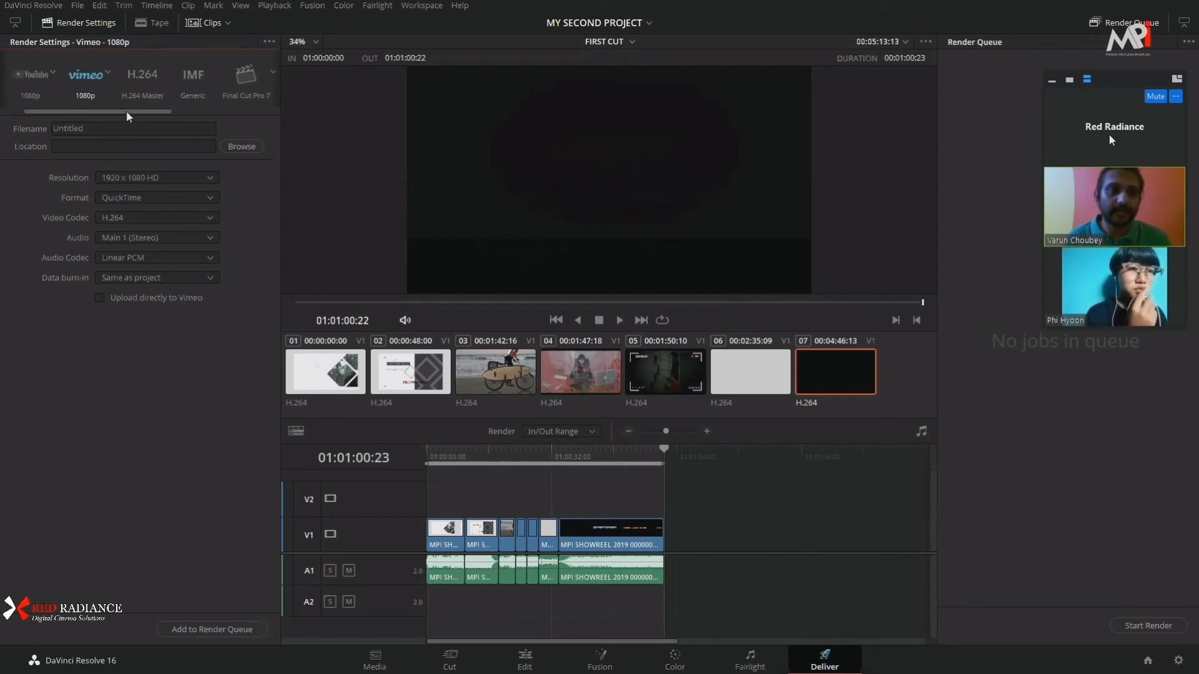
pyautogui.moveTo(126, 110); pyautogui.dragTo(205, 123)
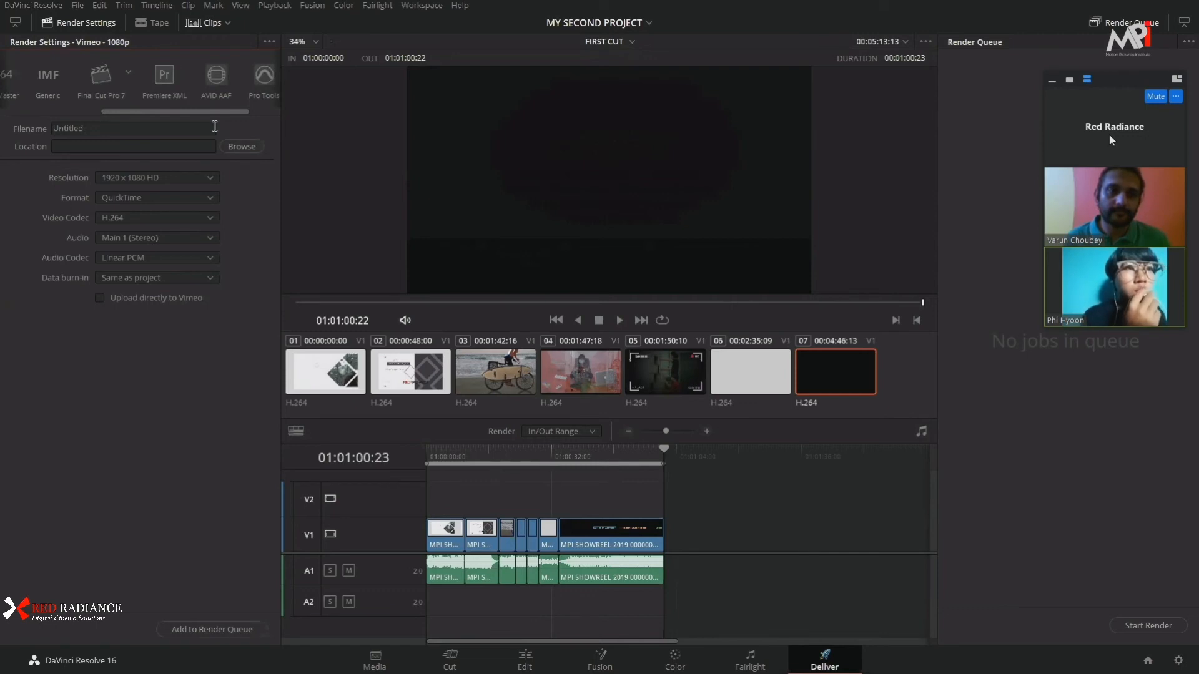
pyautogui.moveTo(212, 112); pyautogui.dragTo(246, 119)
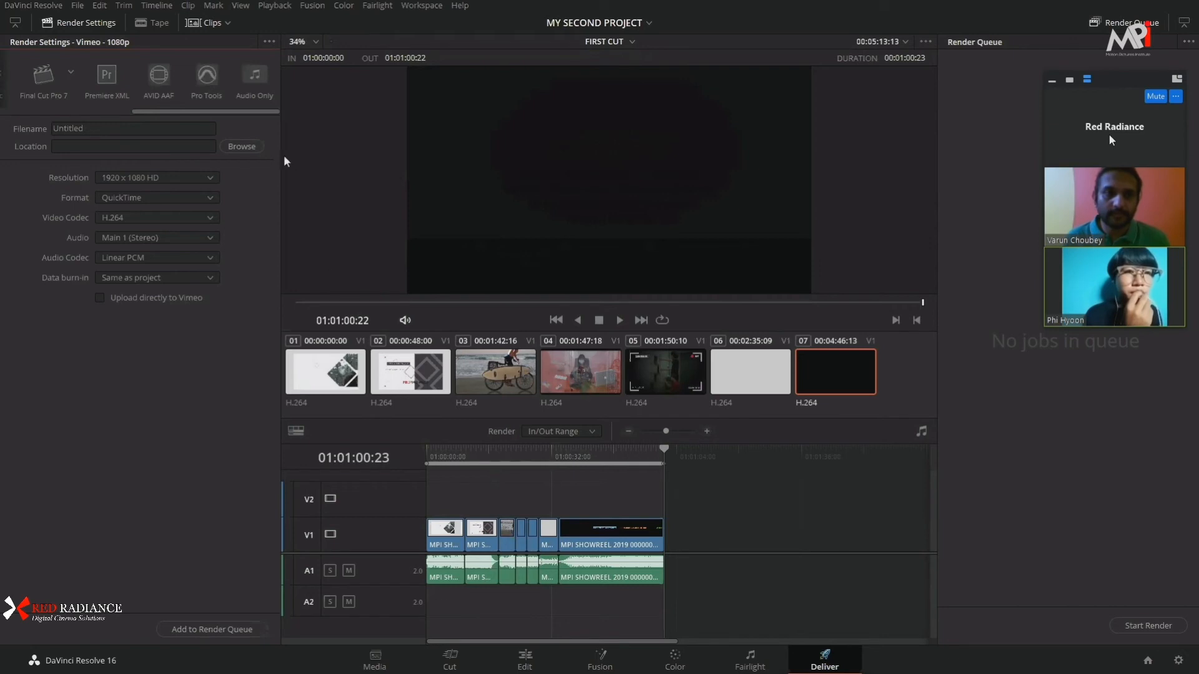
pyautogui.click(259, 76)
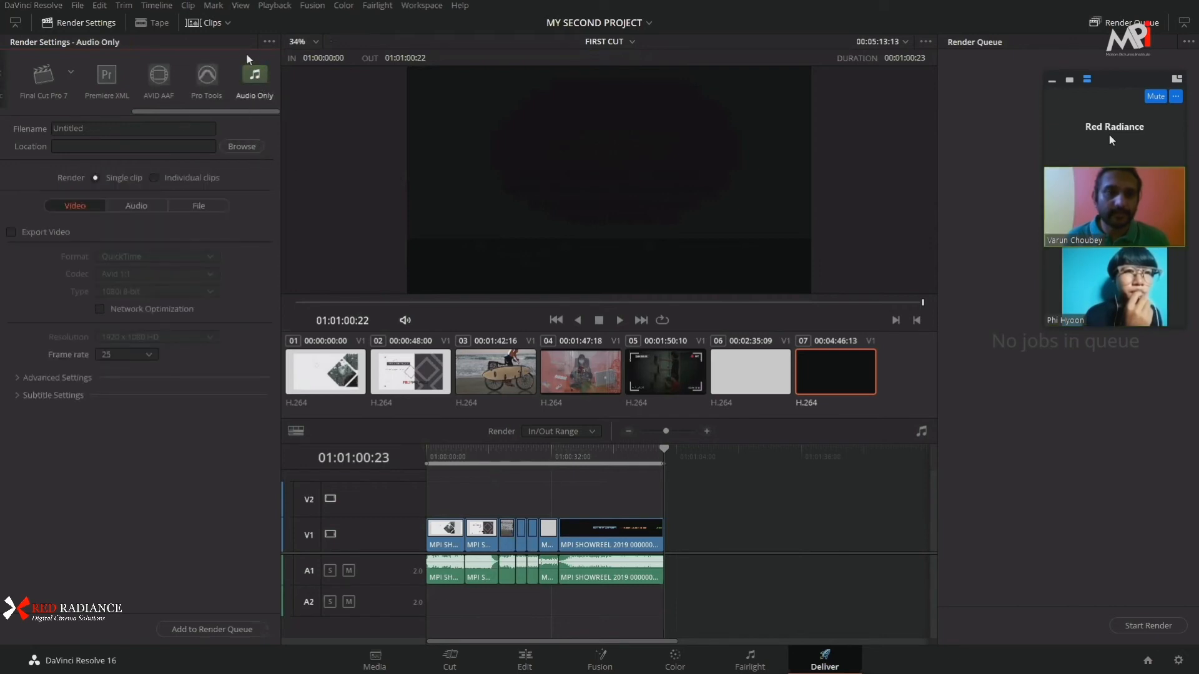
pyautogui.click(212, 79)
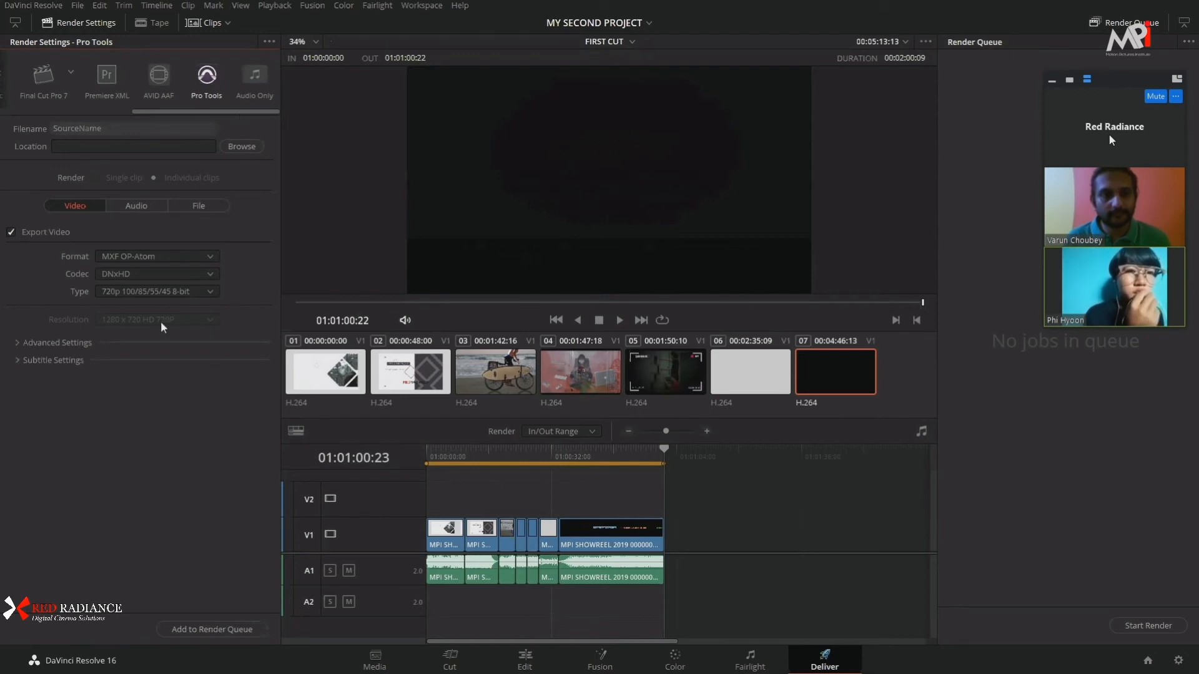
# Step: Choose the YouTube 1080p render preset and move the playhead to the start of the last clip
pyautogui.moveTo(222, 110); pyautogui.dragTo(88, 122)
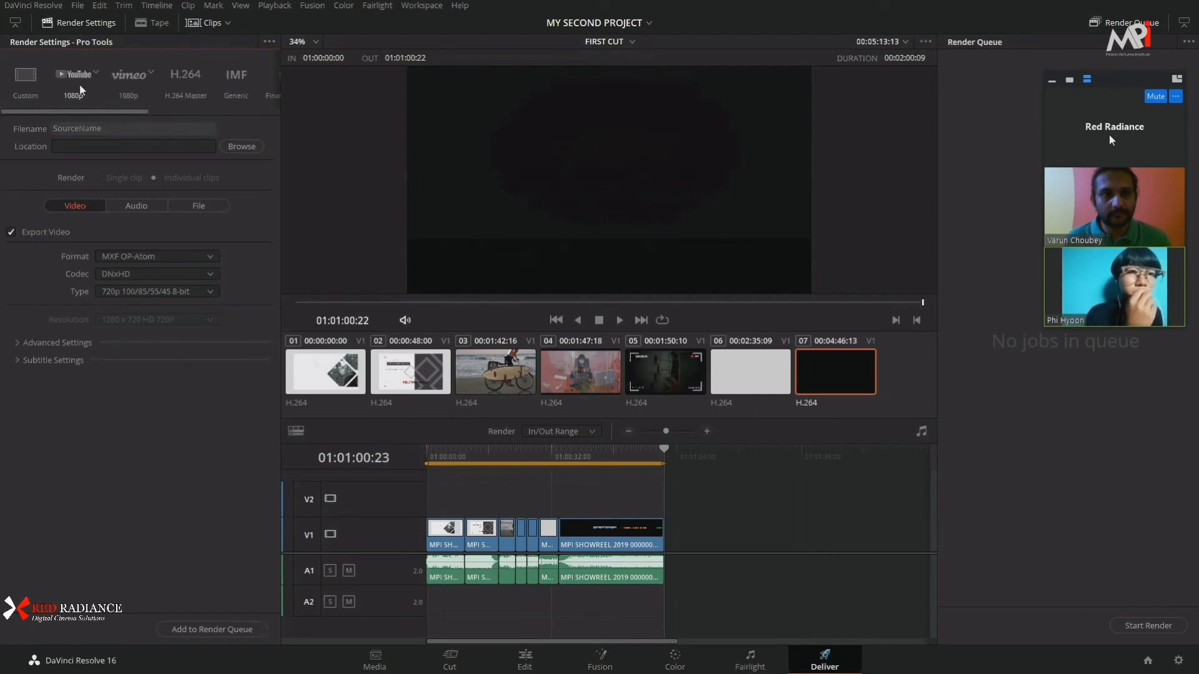
pyautogui.click(73, 76)
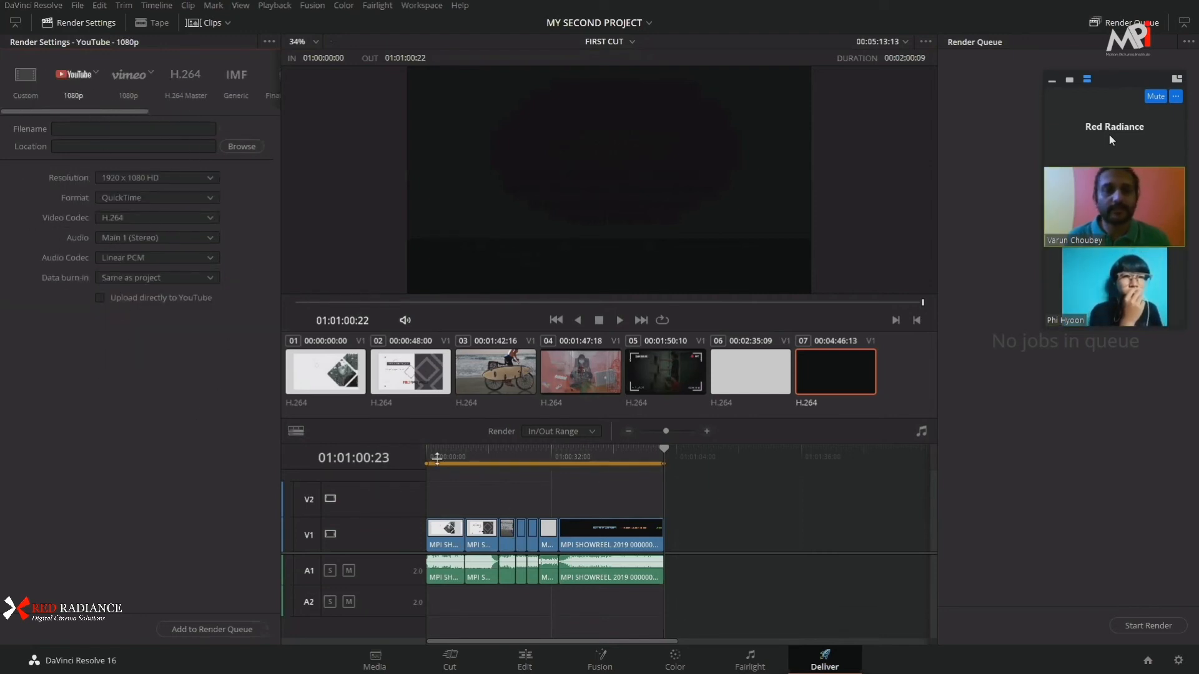
pyautogui.moveTo(588, 448); pyautogui.dragTo(559, 452)
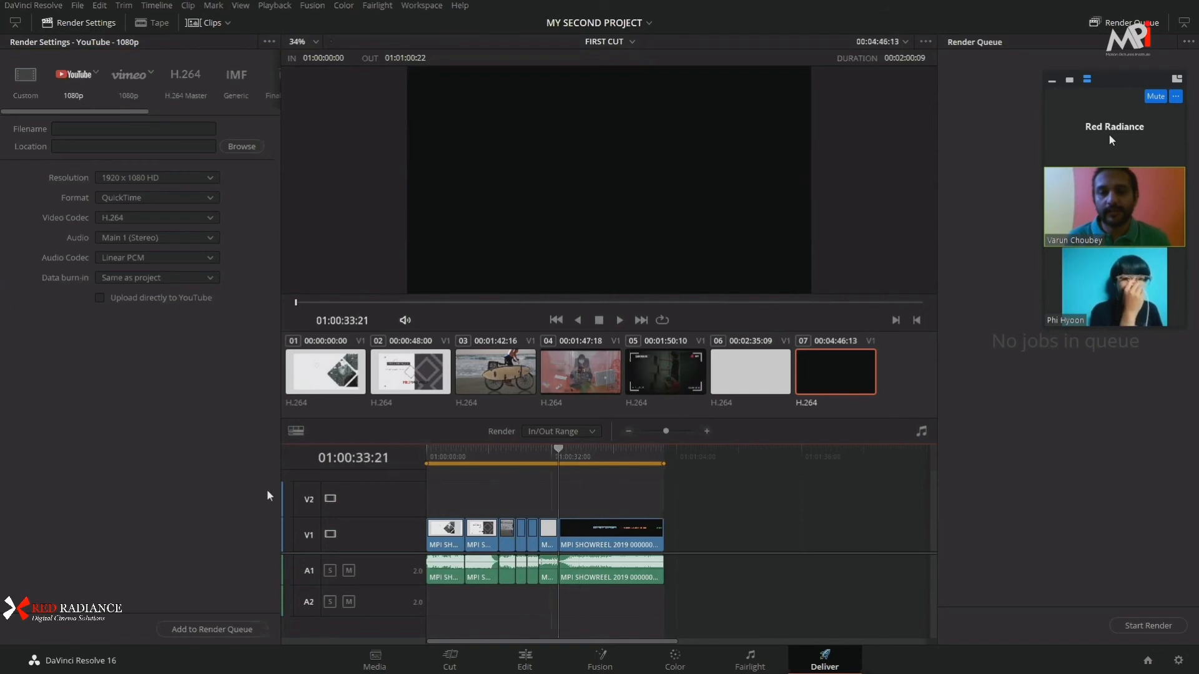
# Step: Set the render filename to NAME
pyautogui.click(207, 630)
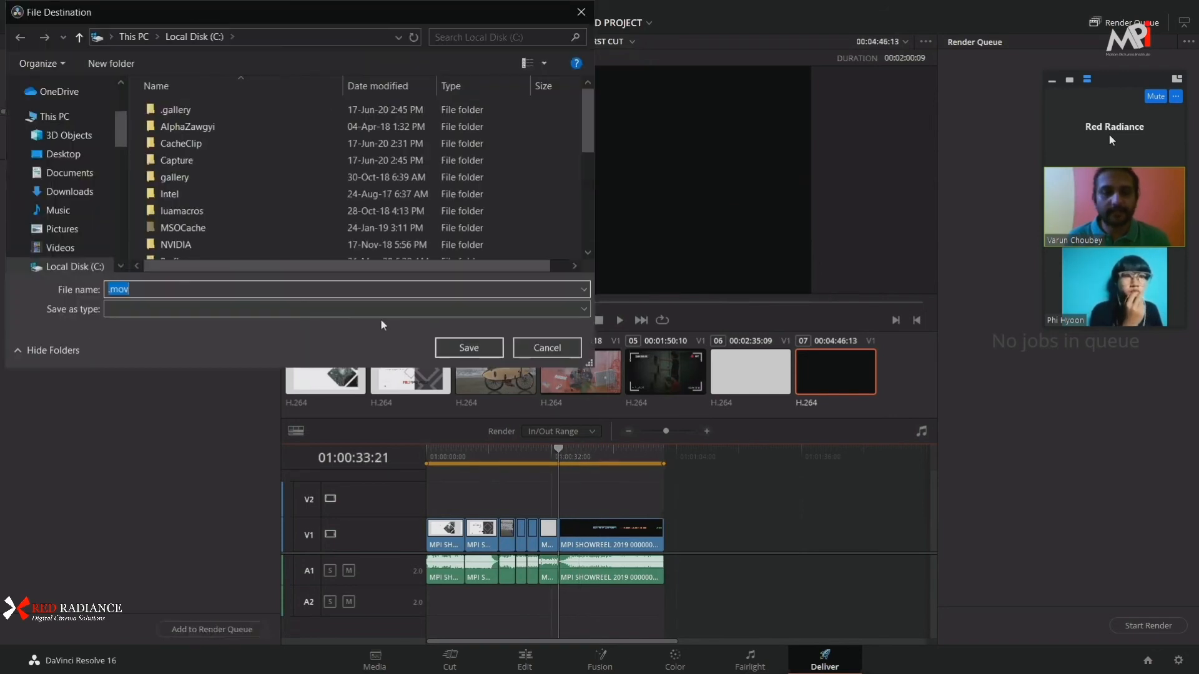
pyautogui.click(544, 345)
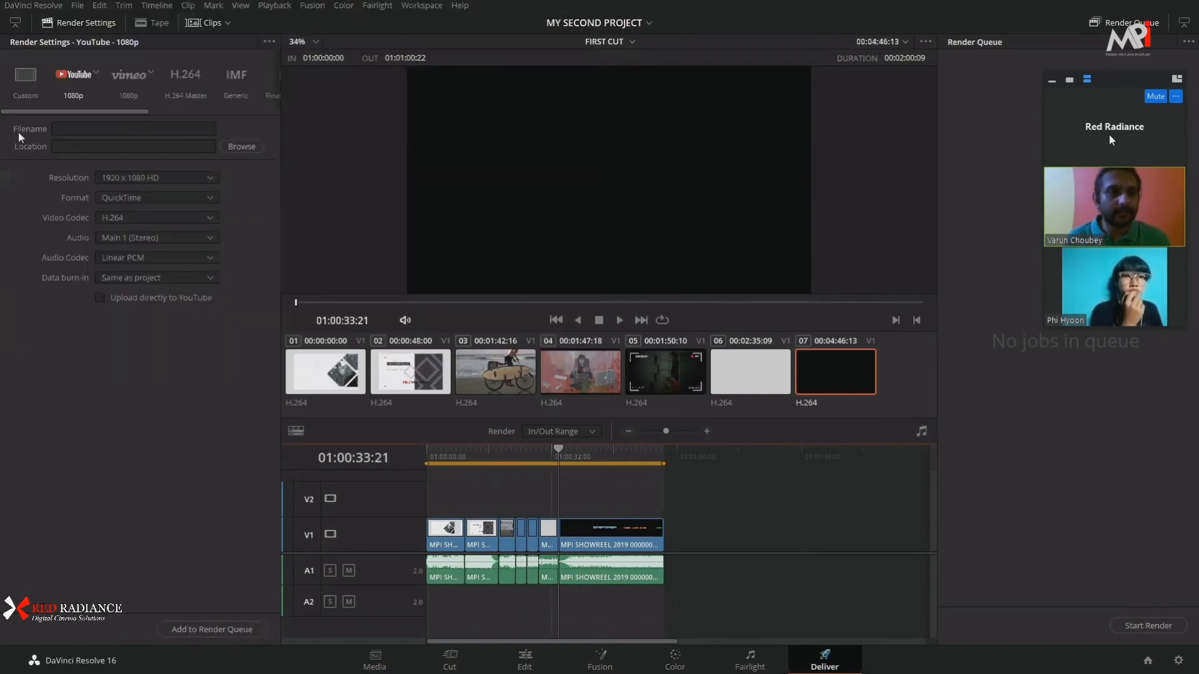
pyautogui.click(102, 128)
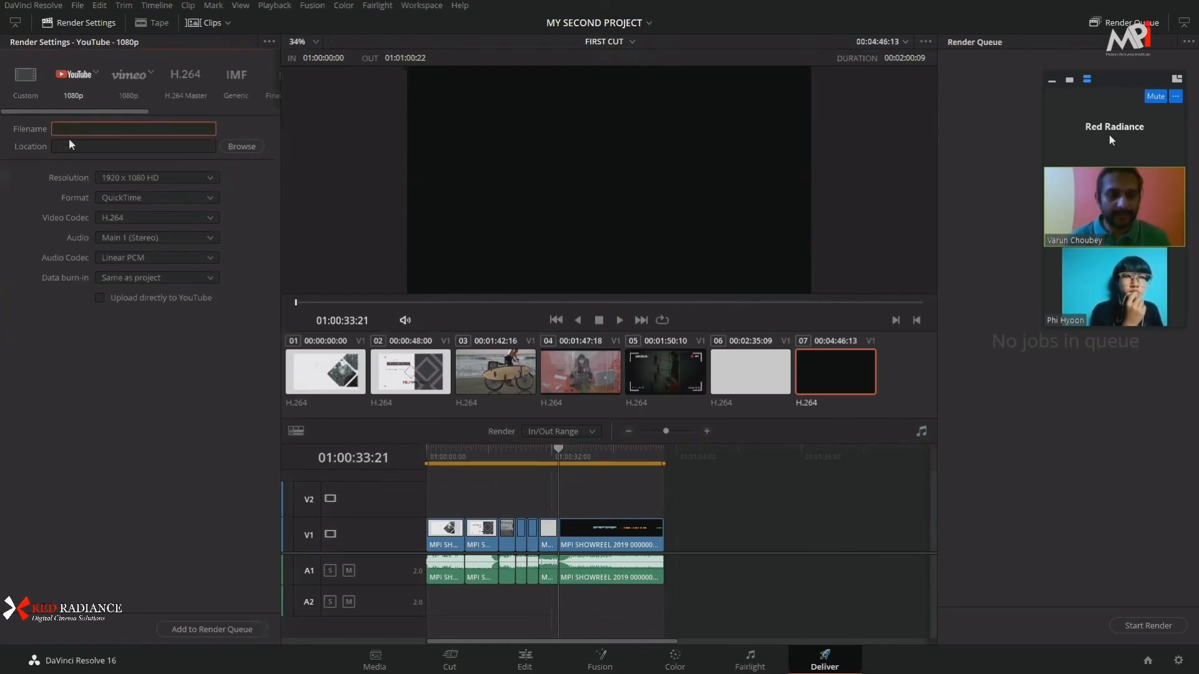
pyautogui.write('MANE')
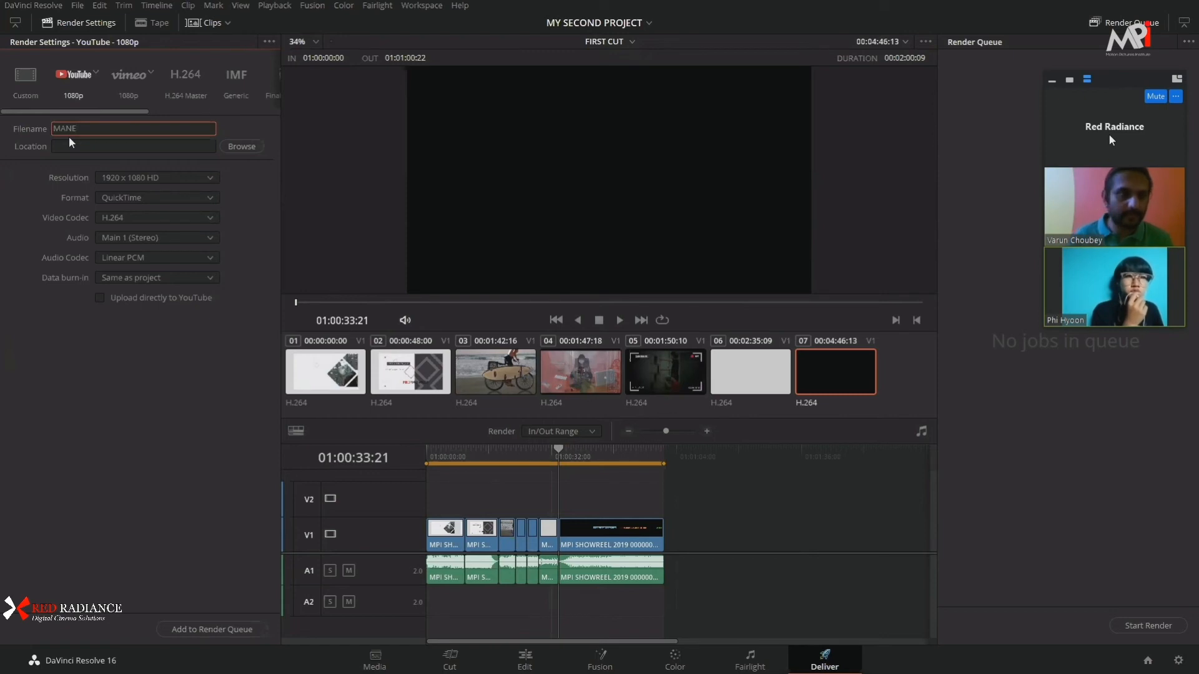
pyautogui.press('BackSpace')
pyautogui.press('BackSpace')
pyautogui.press('BackSpace')
pyautogui.press('BackSpace')
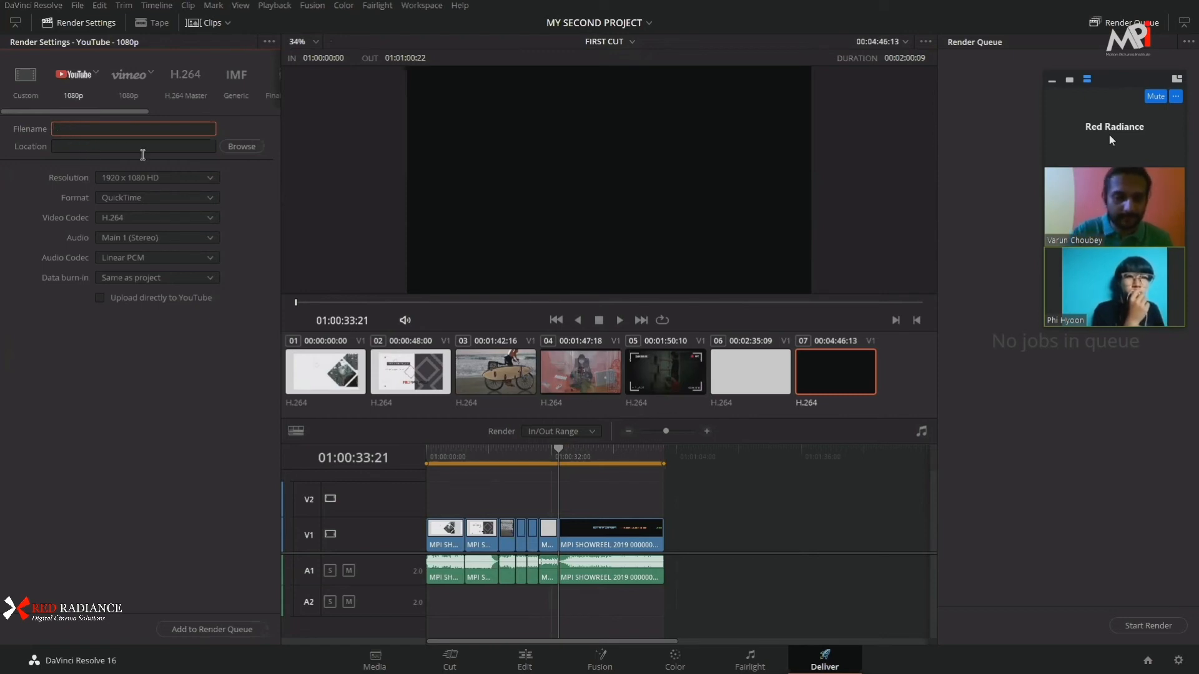
pyautogui.write('NAME')
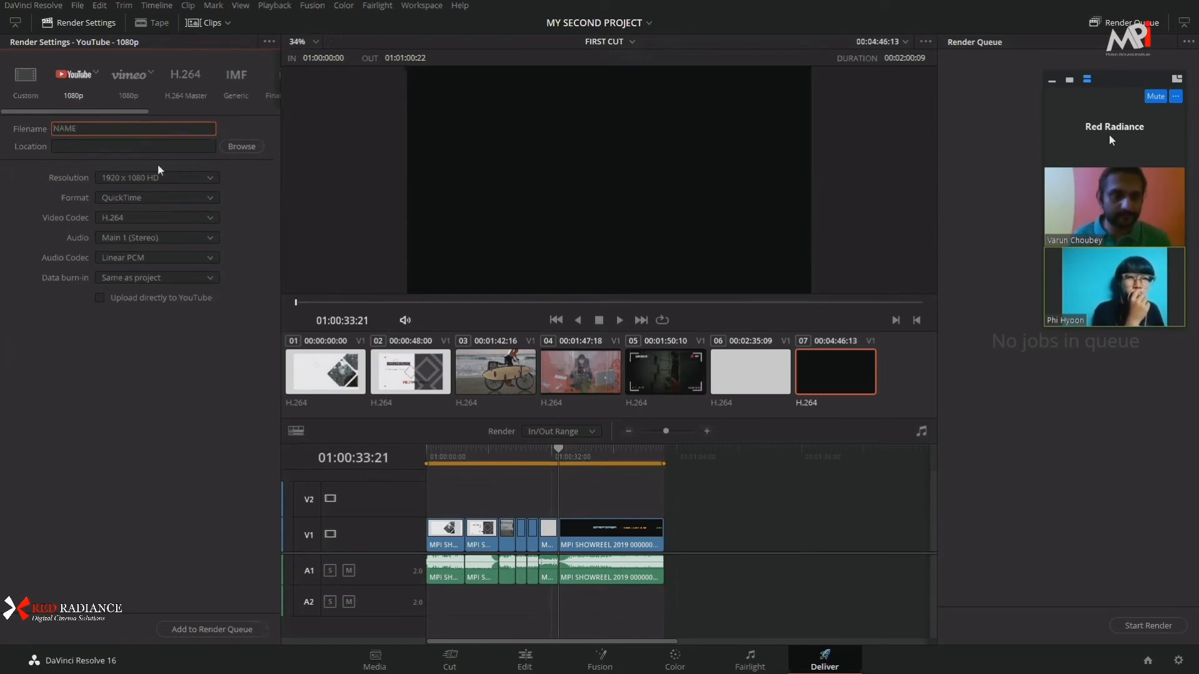
# Step: Set the render location to the RENDERS folder on the TRANSCEND (R:) drive
pyautogui.click(242, 146)
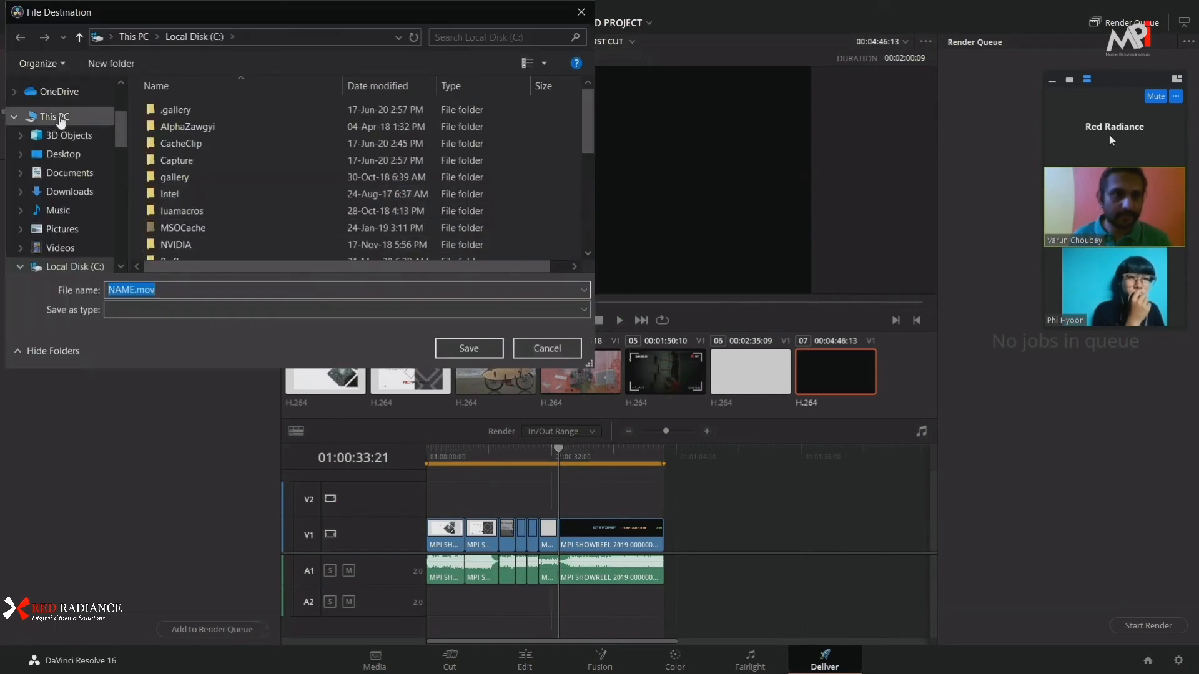
pyautogui.click(61, 122)
pyautogui.scroll(-3, 389, 256)
pyautogui.doubleClick(391, 247)
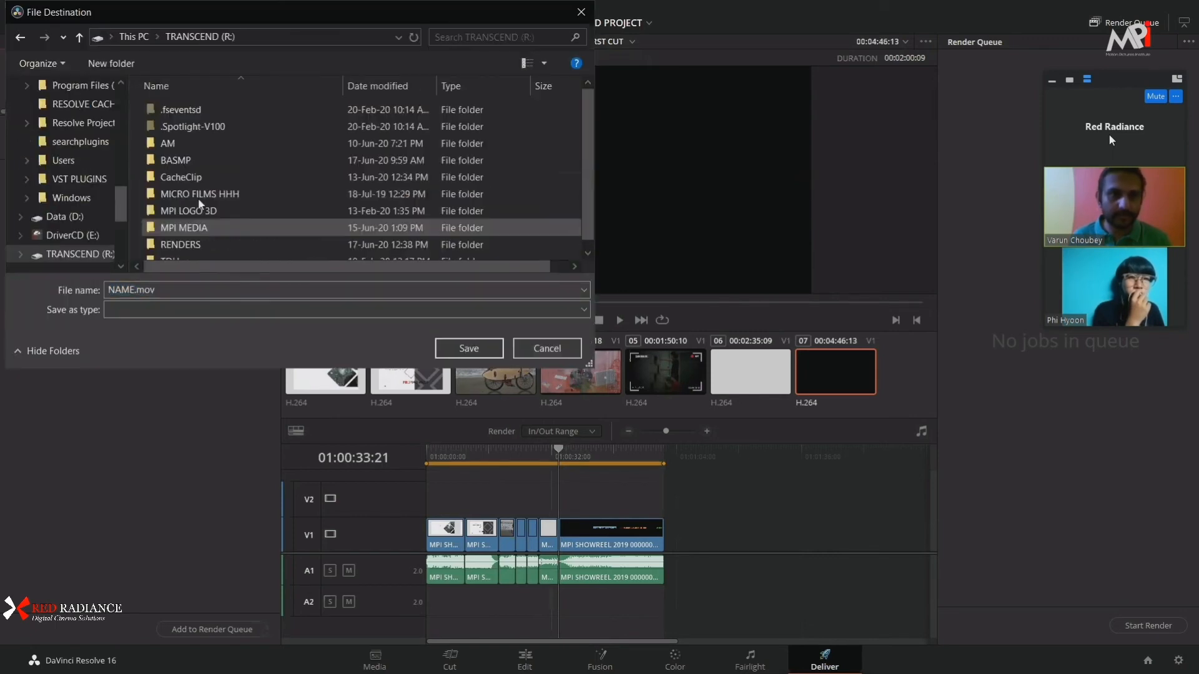
pyautogui.scroll(-1, 199, 233)
pyautogui.doubleClick(199, 234)
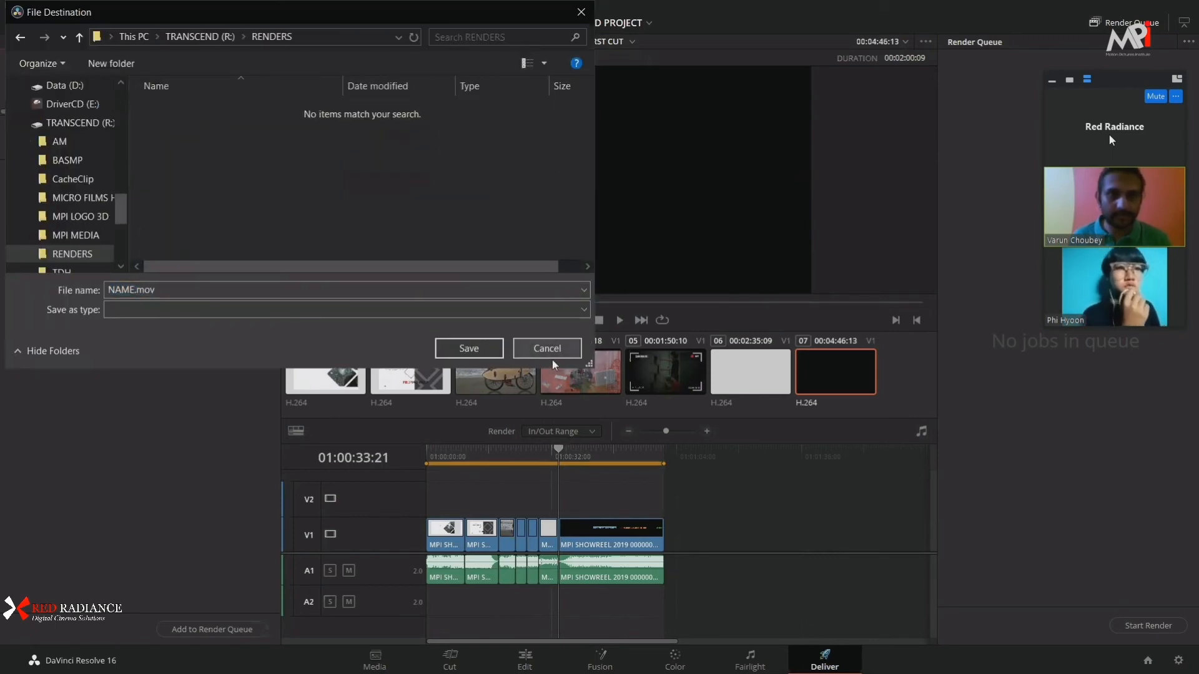
pyautogui.click(483, 348)
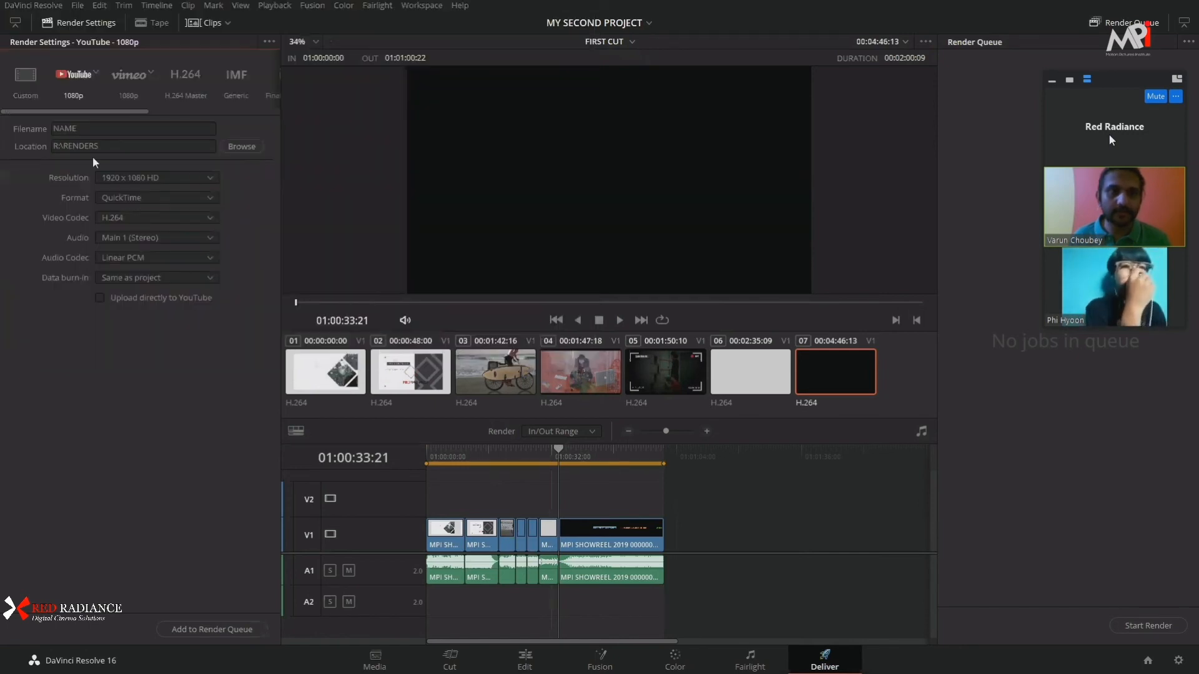
# Step: Add the NAME render with the YouTube 1080p preset to the render queue
pyautogui.doubleClick(81, 130)
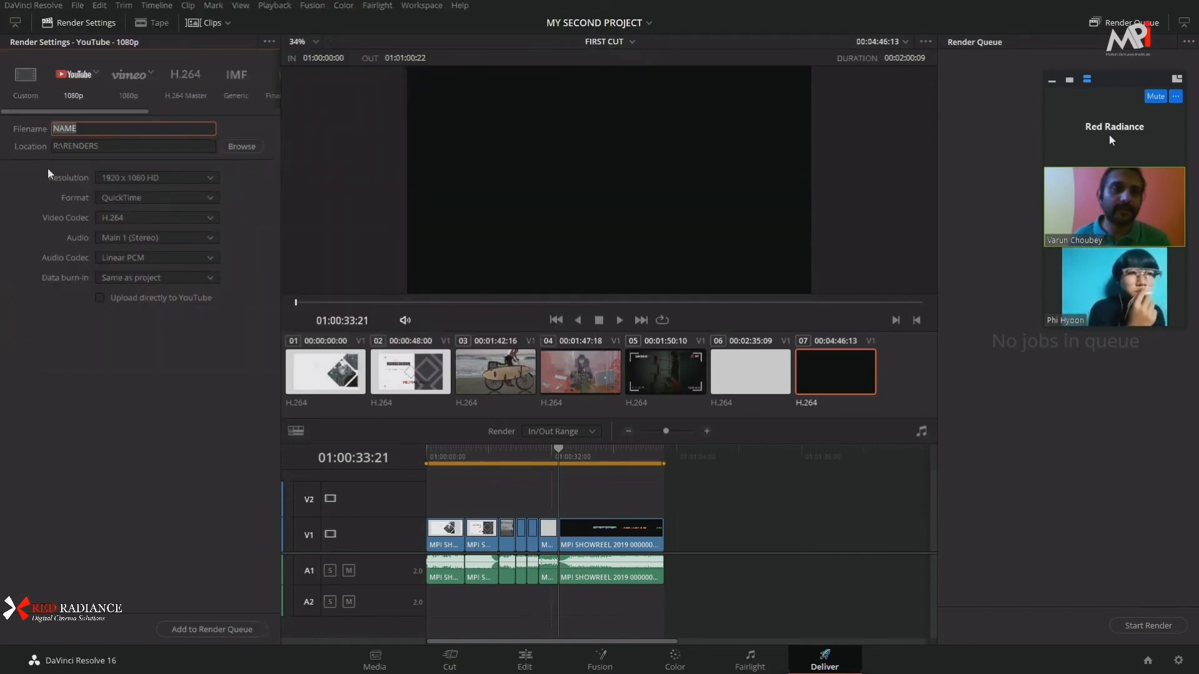
pyautogui.click(27, 164)
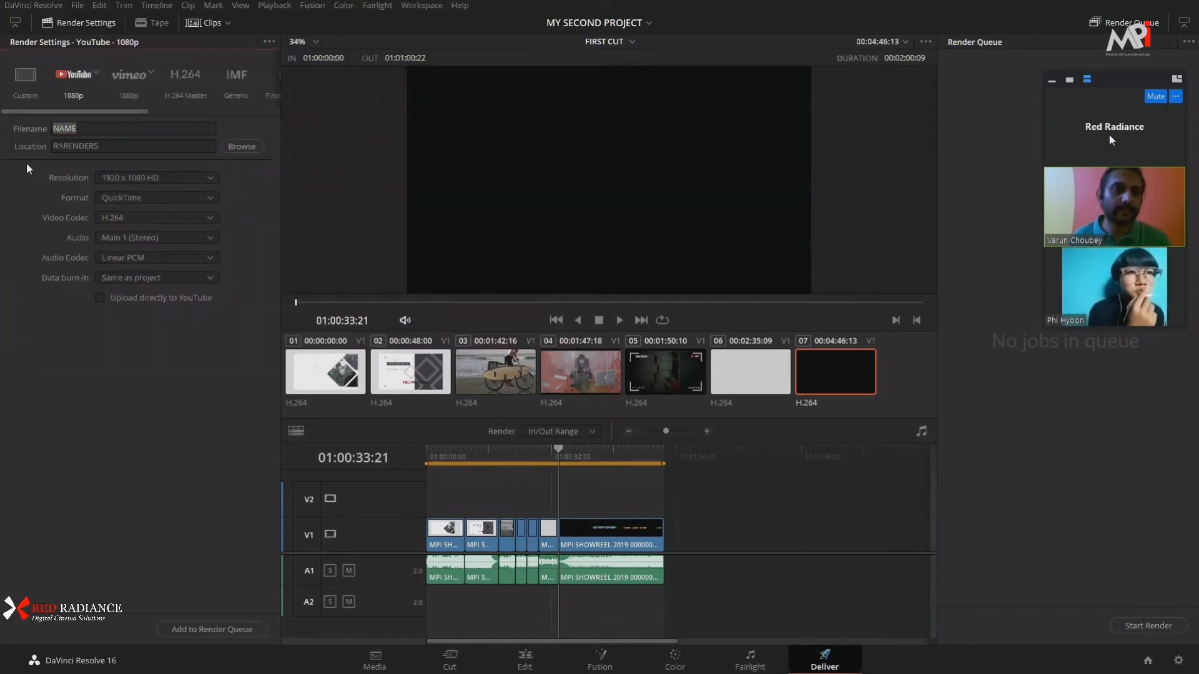
pyautogui.click(214, 628)
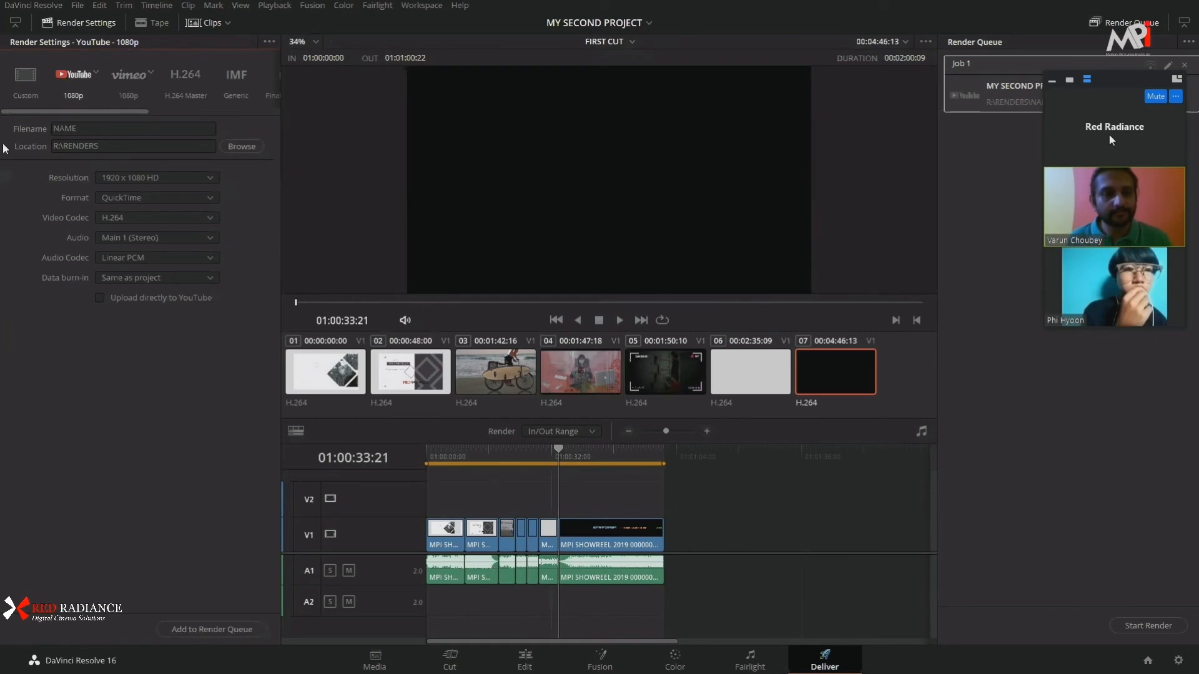
# Step: Rename the queued render job as YOUTUBE
pyautogui.doubleClick(979, 68)
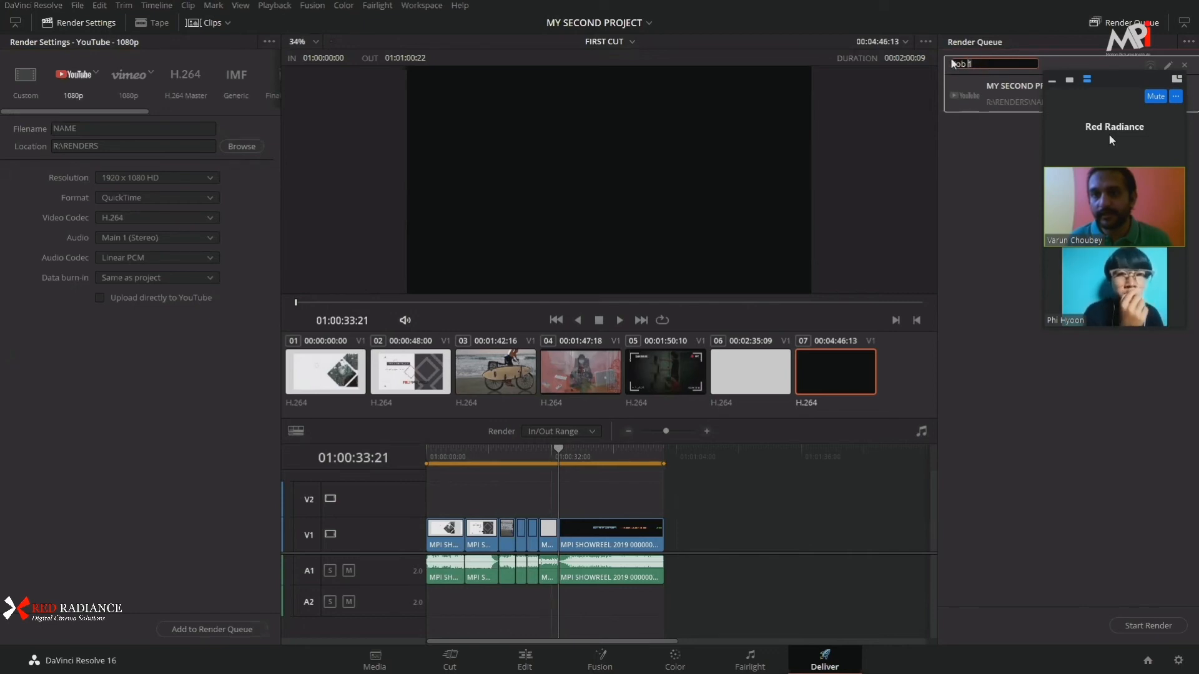
pyautogui.press('BackSpace')
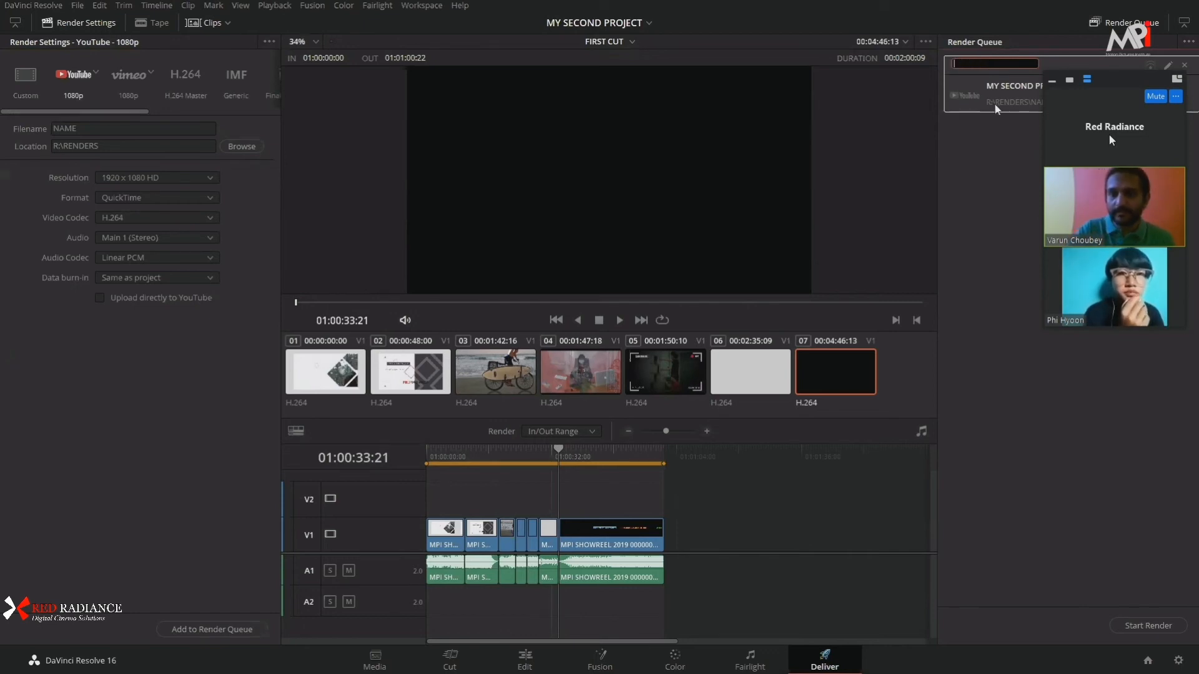
pyautogui.write('YOUTUBE')
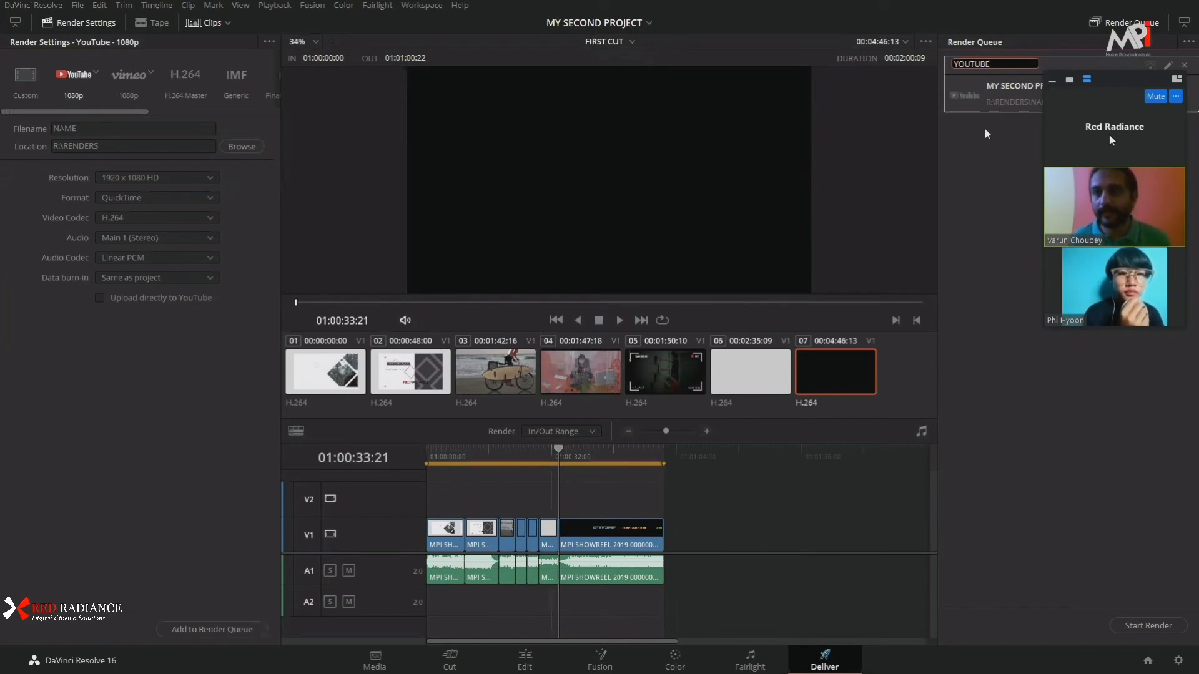
pyautogui.press('Return')
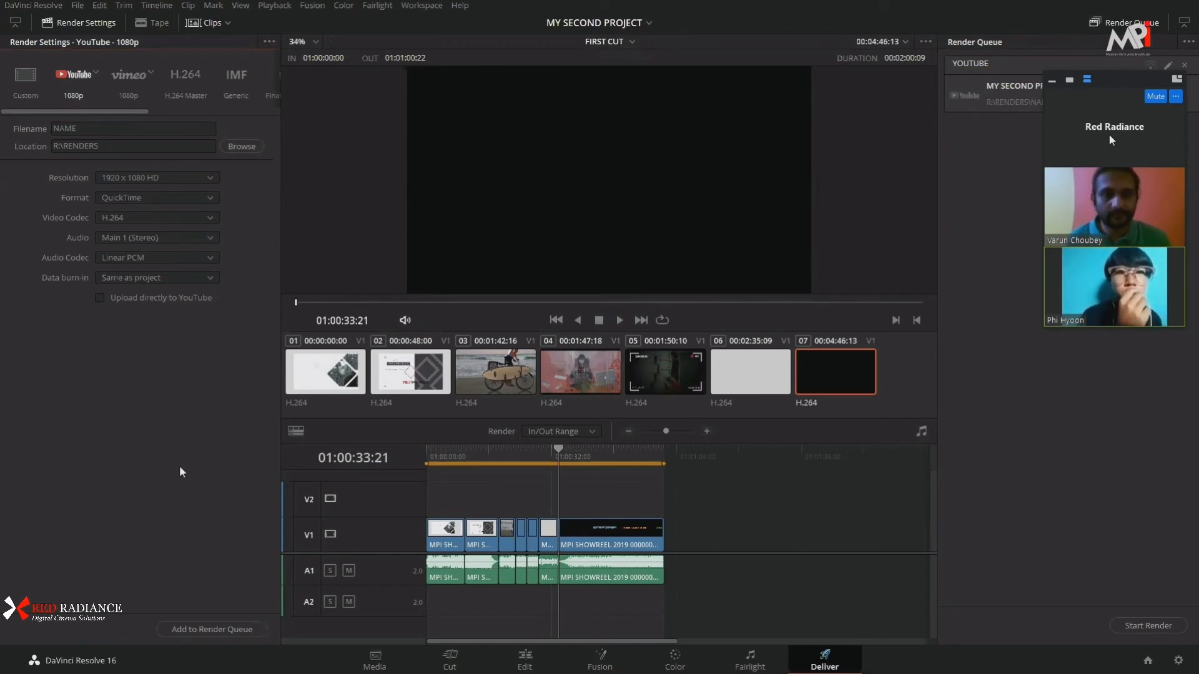
# Step: Move the playhead to the start of the sixth clip and switch the render settings to the Custom preset
pyautogui.moveTo(502, 452); pyautogui.dragTo(538, 463)
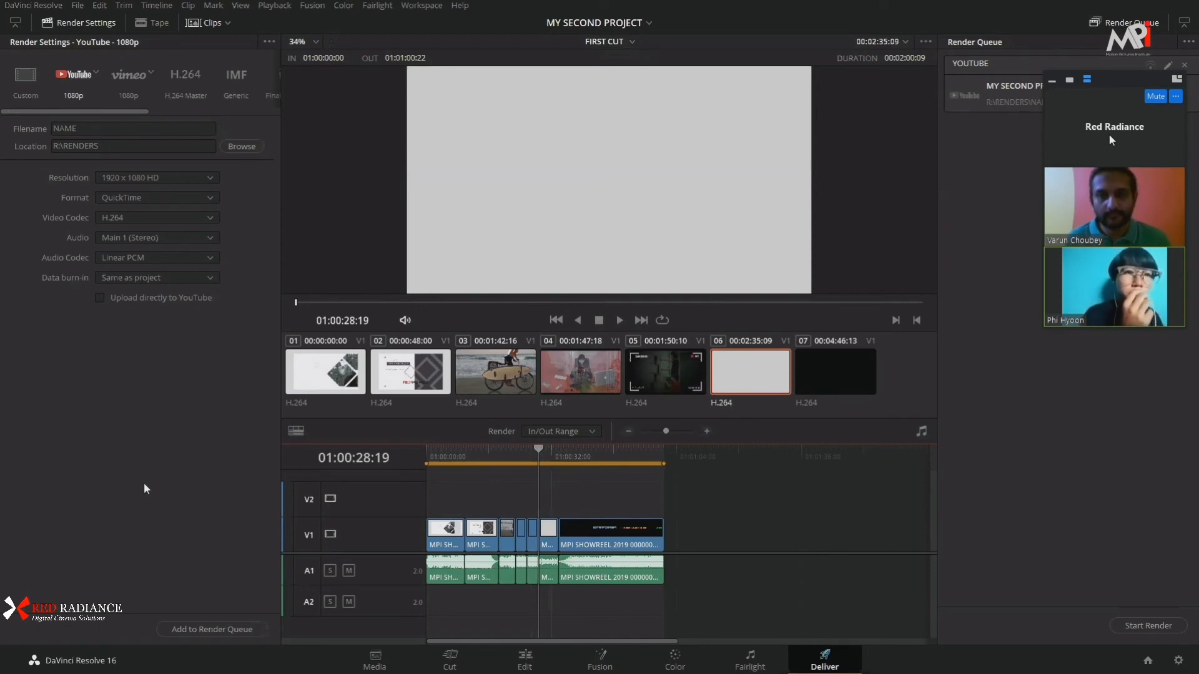
pyautogui.click(25, 88)
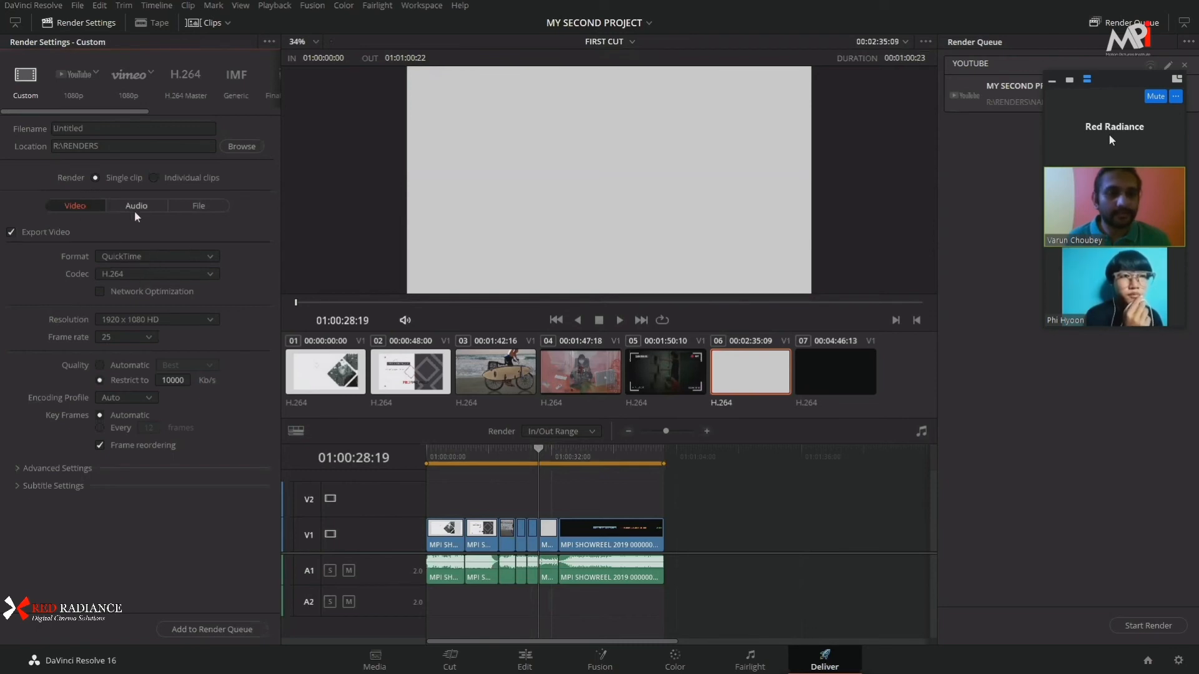
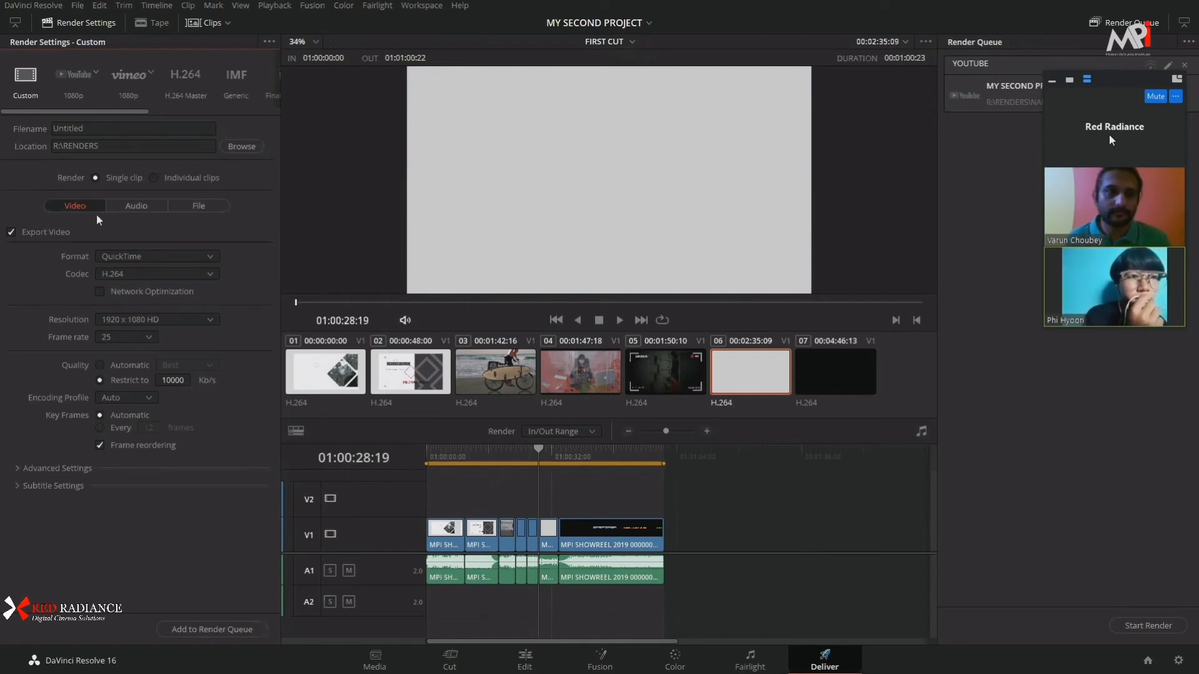
pyautogui.click(108, 129)
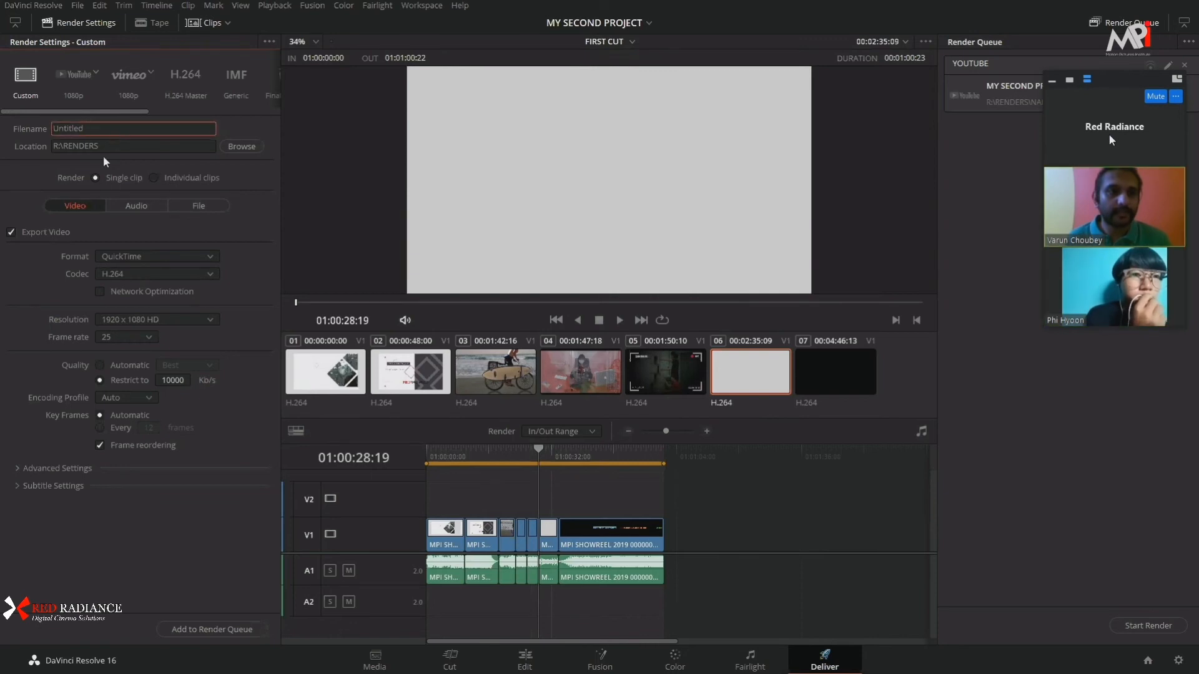
pyautogui.click(100, 148)
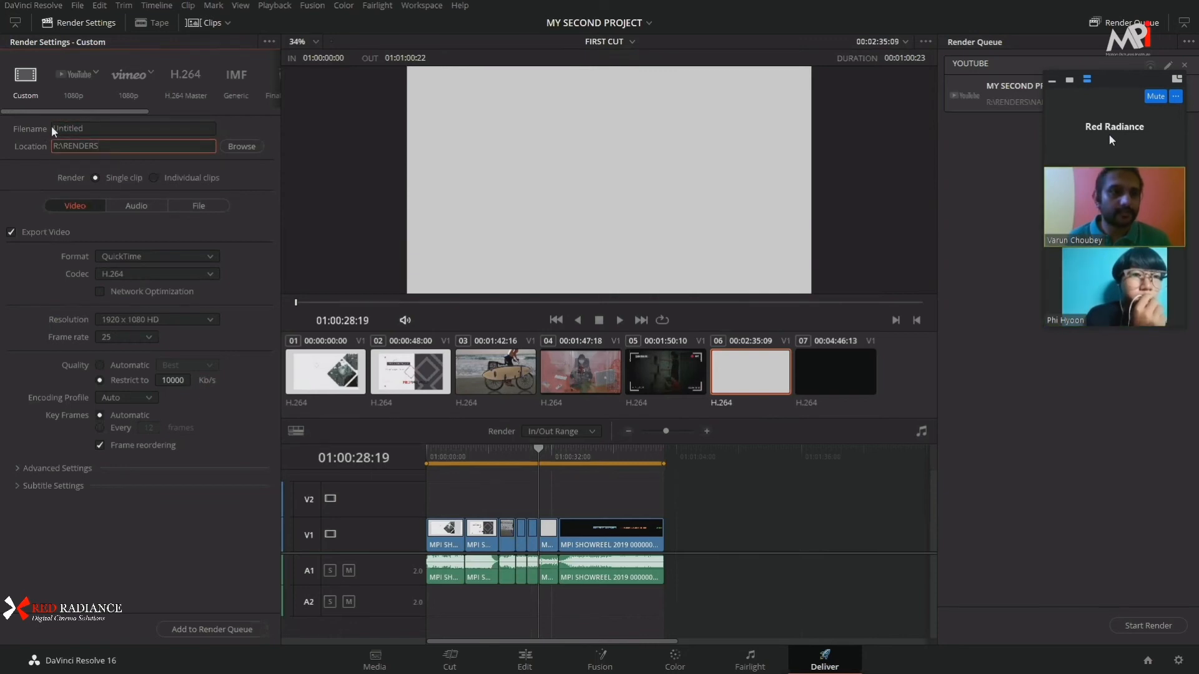
pyautogui.click(99, 128)
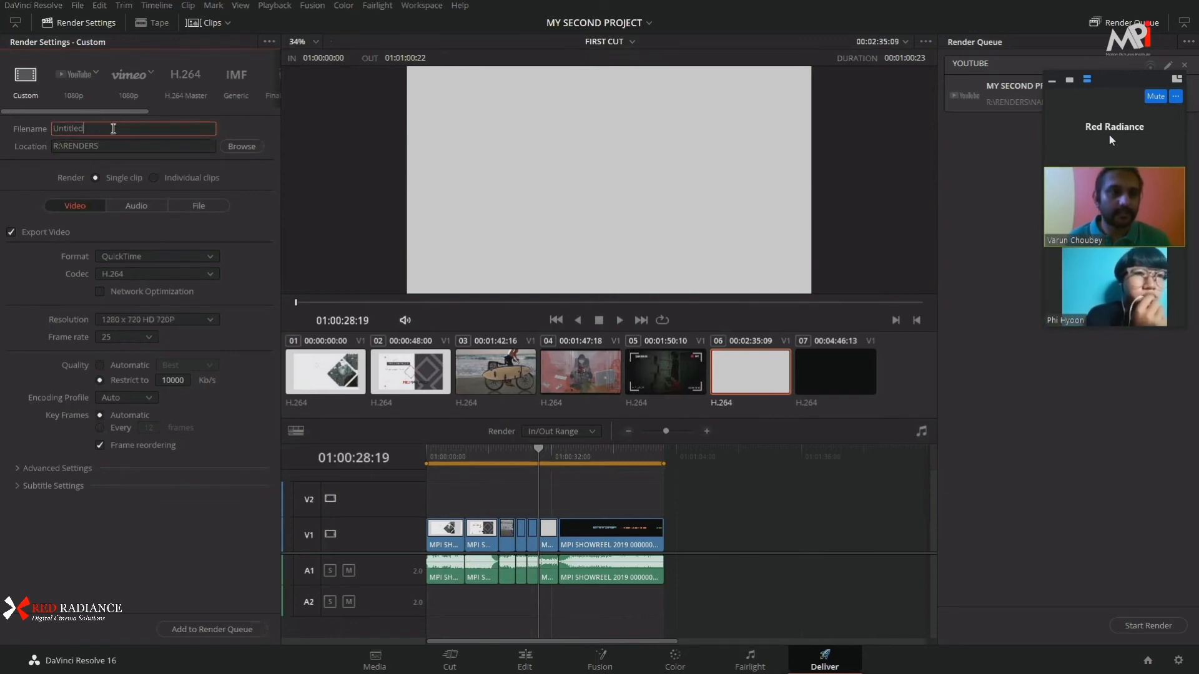
pyautogui.click(31, 166)
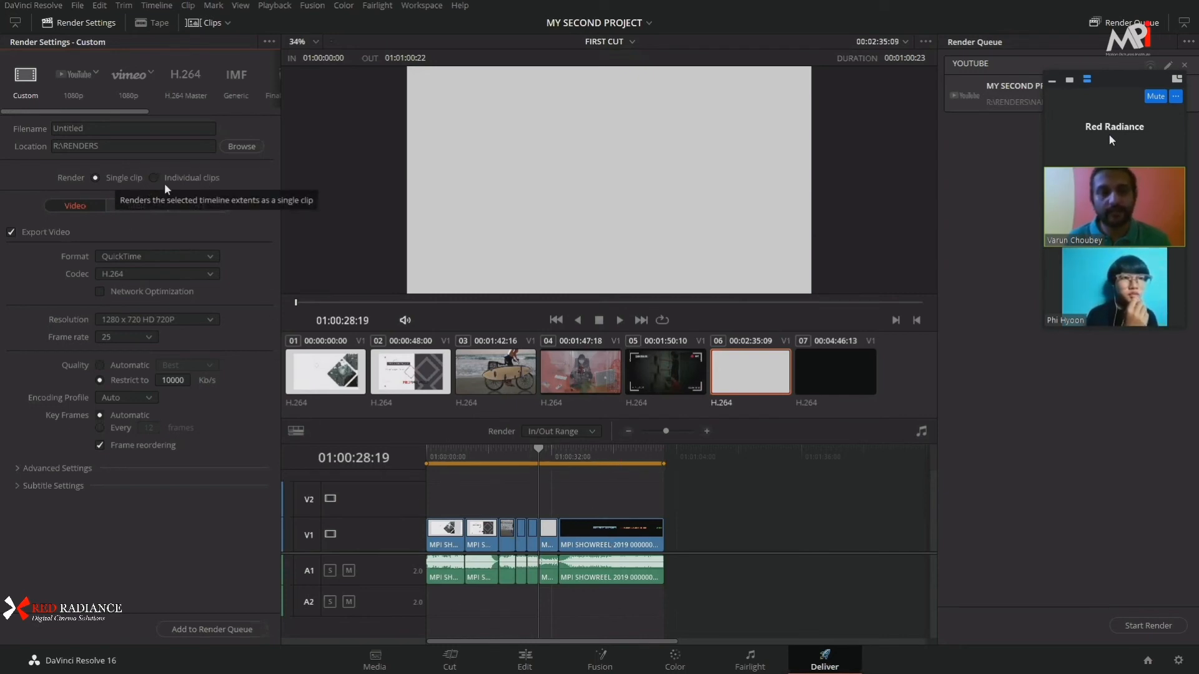
# Step: Try rendering the timeline as individual clips and return the render mode to Single clip
pyautogui.click(181, 177)
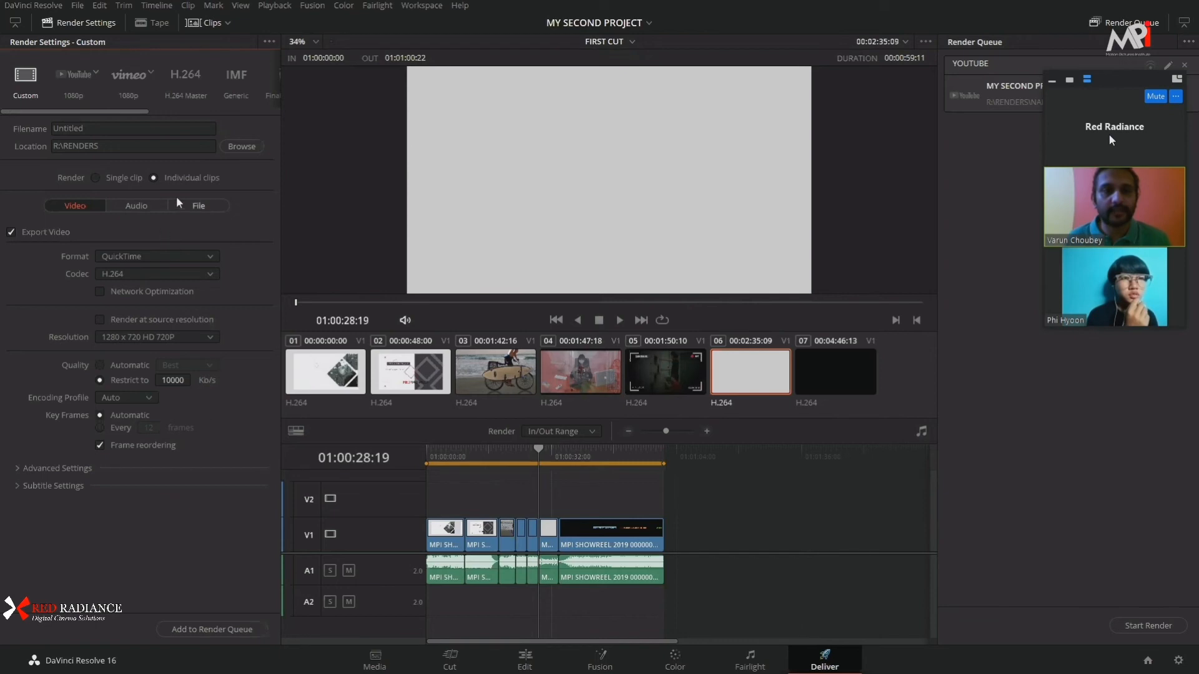
pyautogui.click(111, 175)
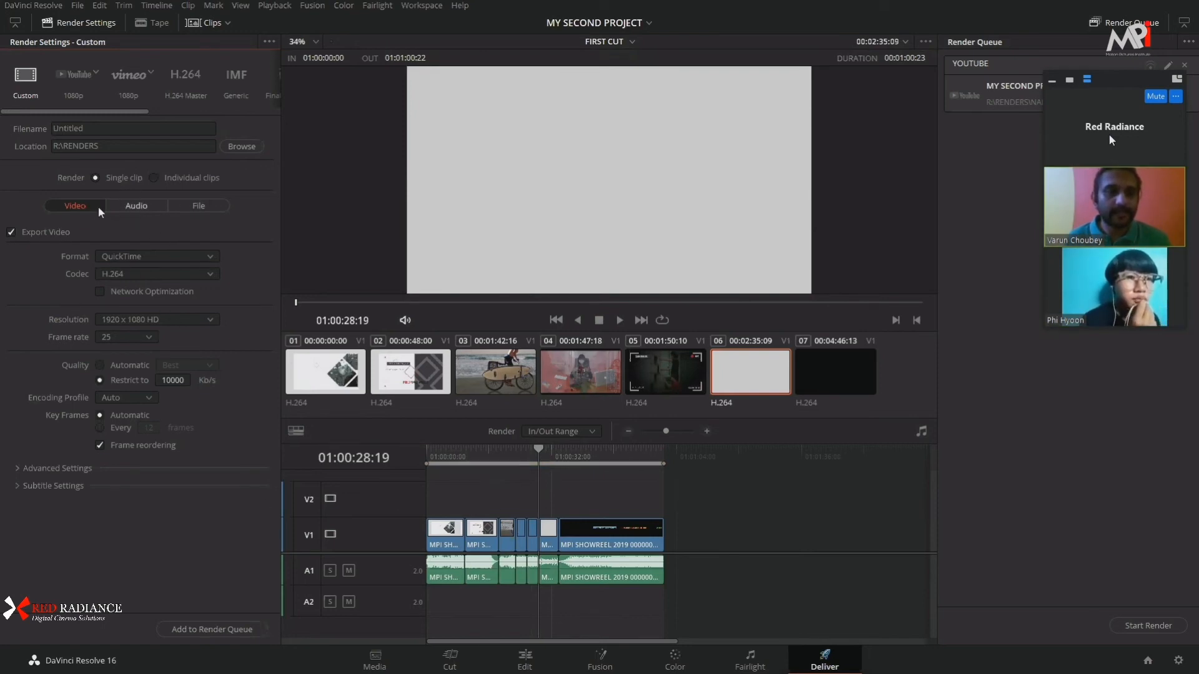
# Step: Check the audio and file render settings and set the custom filename to NAME
pyautogui.click(151, 207)
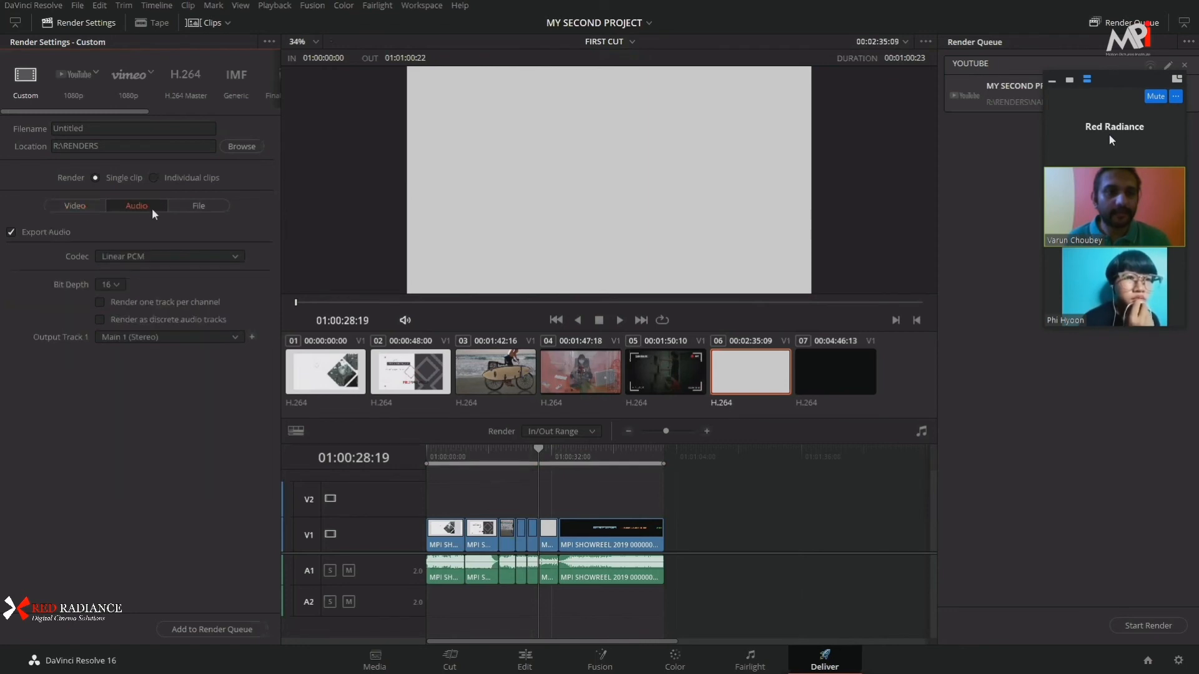
pyautogui.click(192, 206)
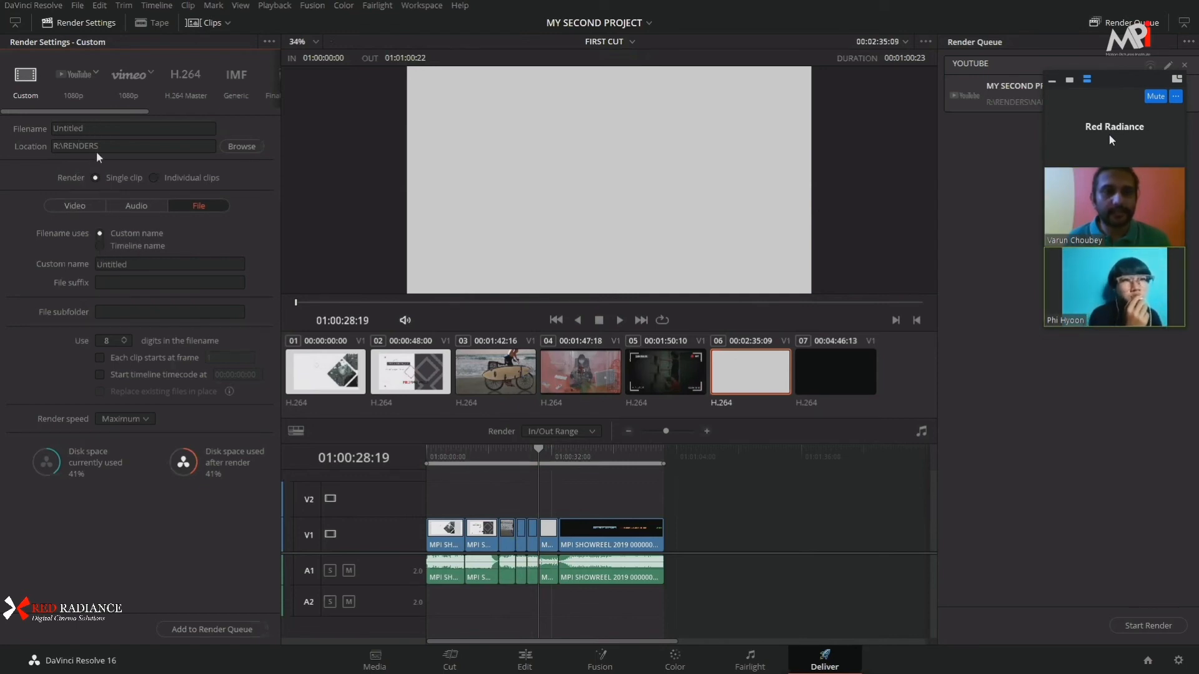
pyautogui.click(97, 129)
pyautogui.doubleClick(83, 129)
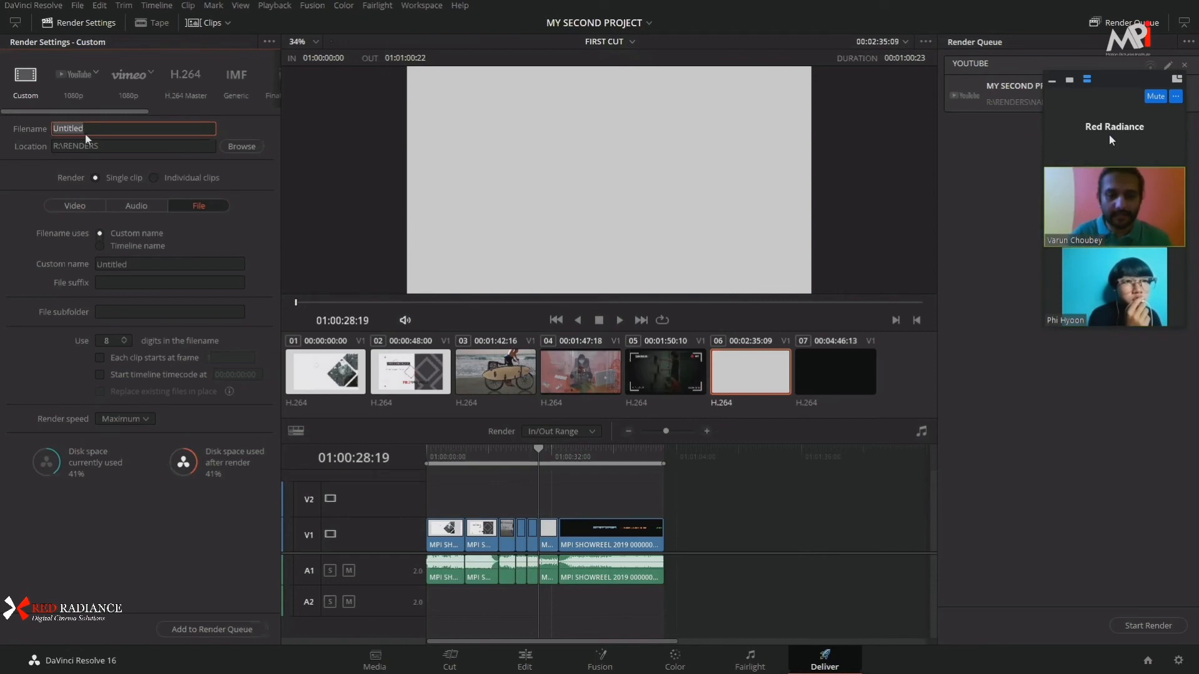
pyautogui.write('NAME')
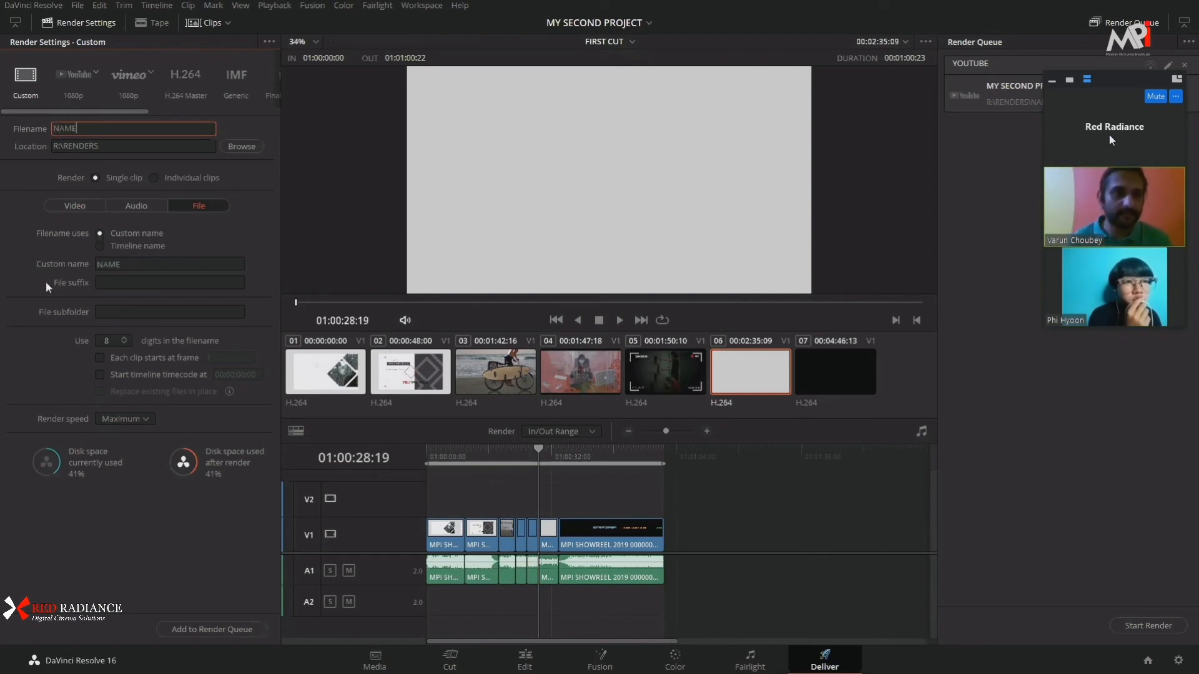
pyautogui.click(46, 275)
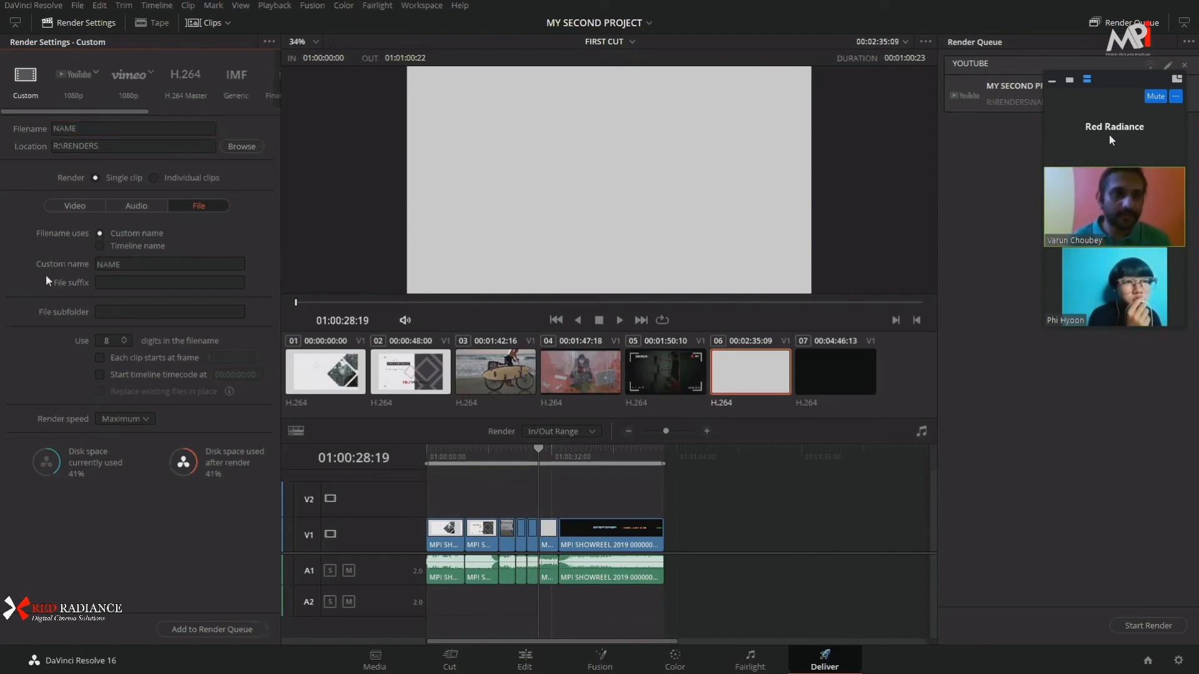
# Step: Try basing the render filename on the timeline name and return it to a custom name
pyautogui.click(100, 247)
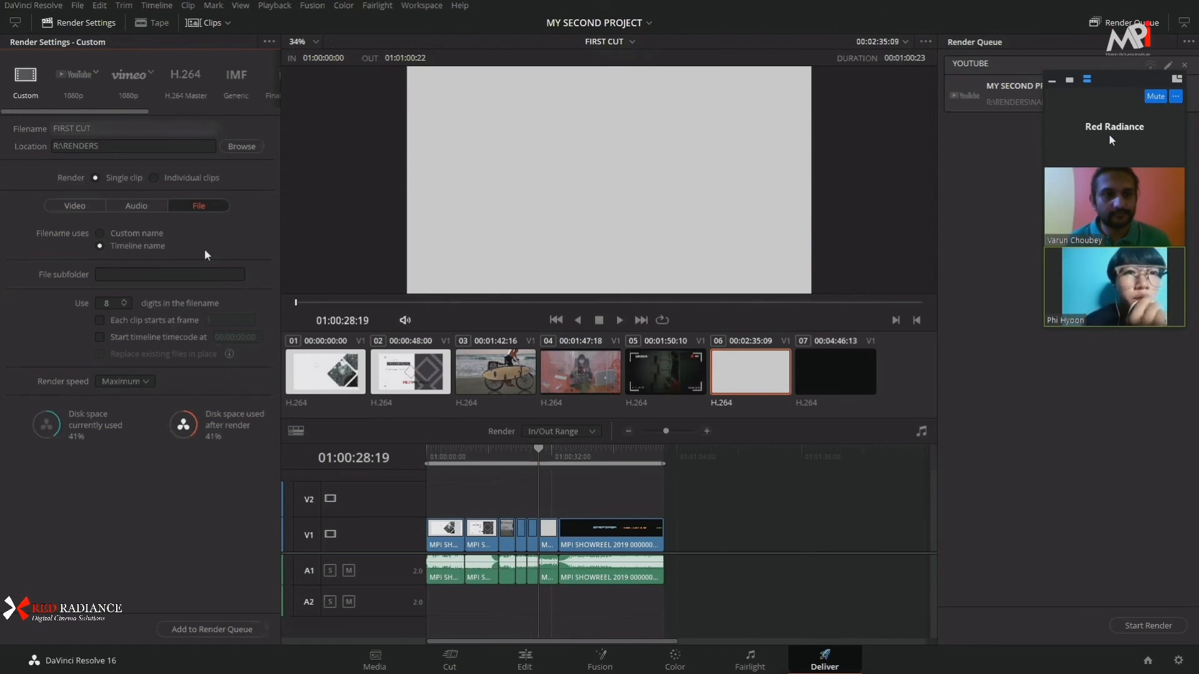
pyautogui.click(104, 234)
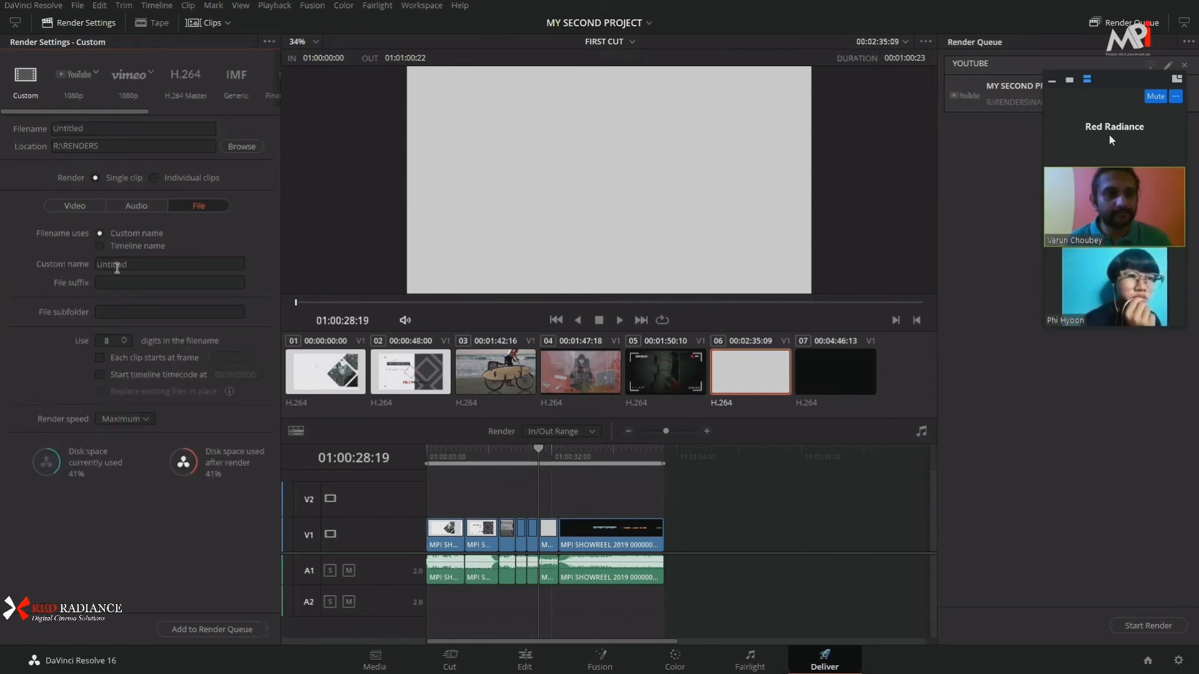
pyautogui.click(138, 264)
pyautogui.moveTo(154, 265); pyautogui.dragTo(80, 261)
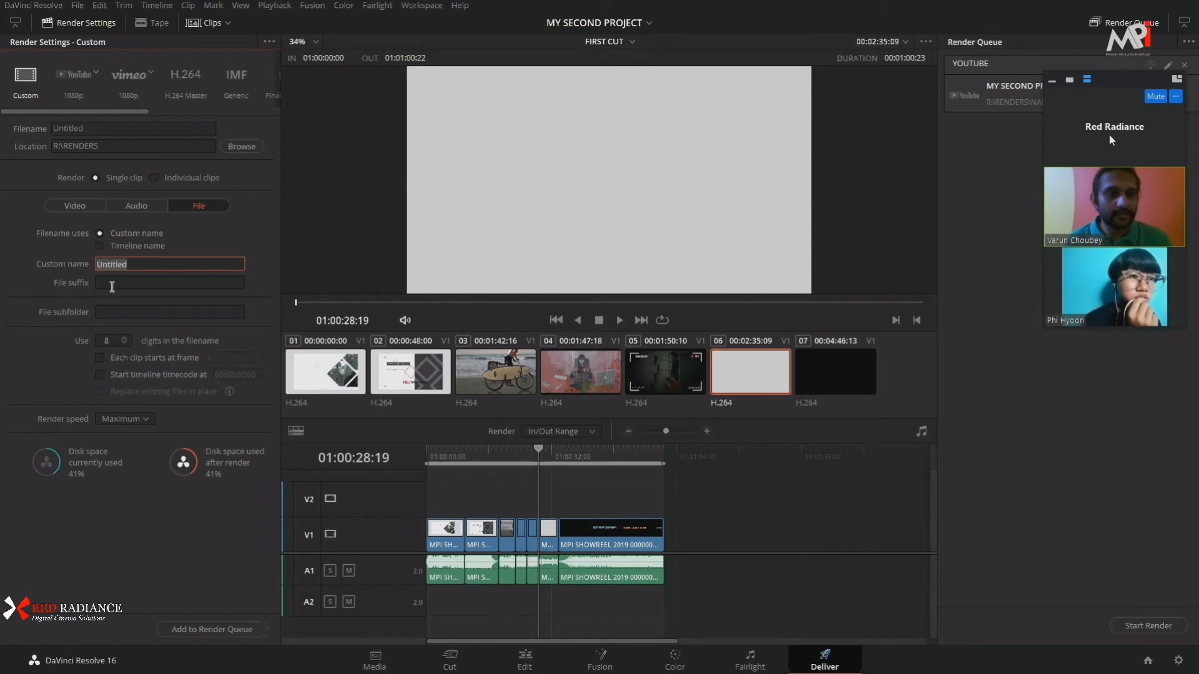
pyautogui.click(134, 283)
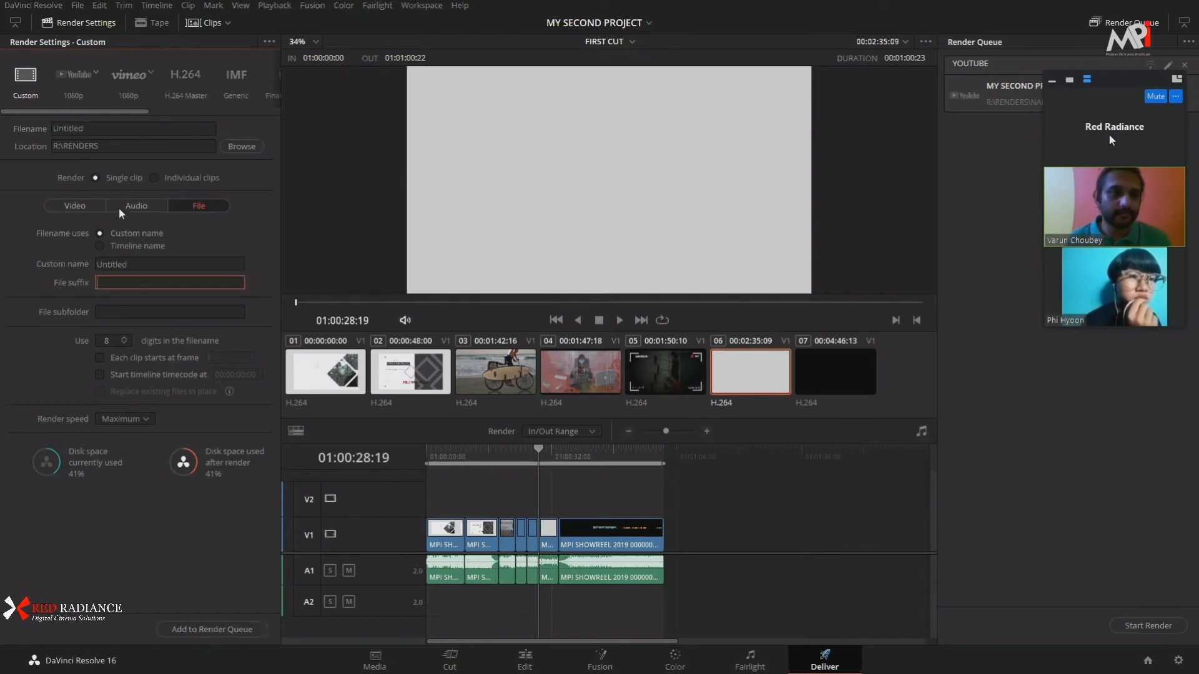
# Step: Make the render filename use the timeline name and return to the video render settings
pyautogui.click(75, 206)
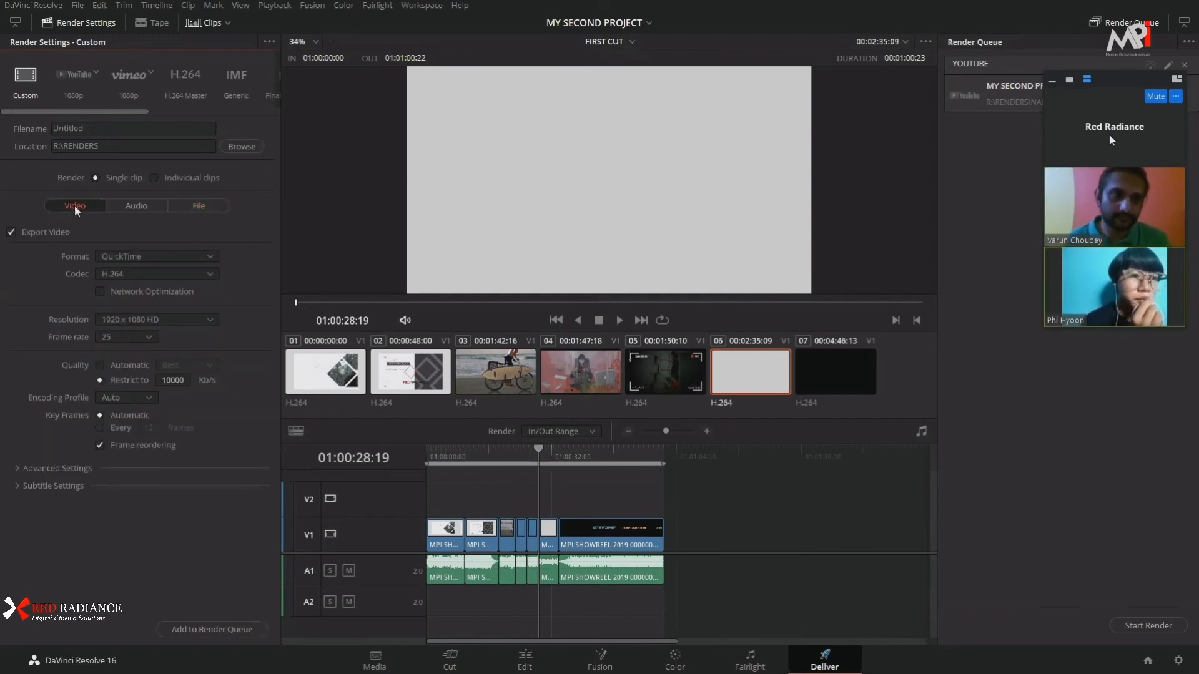
pyautogui.click(198, 206)
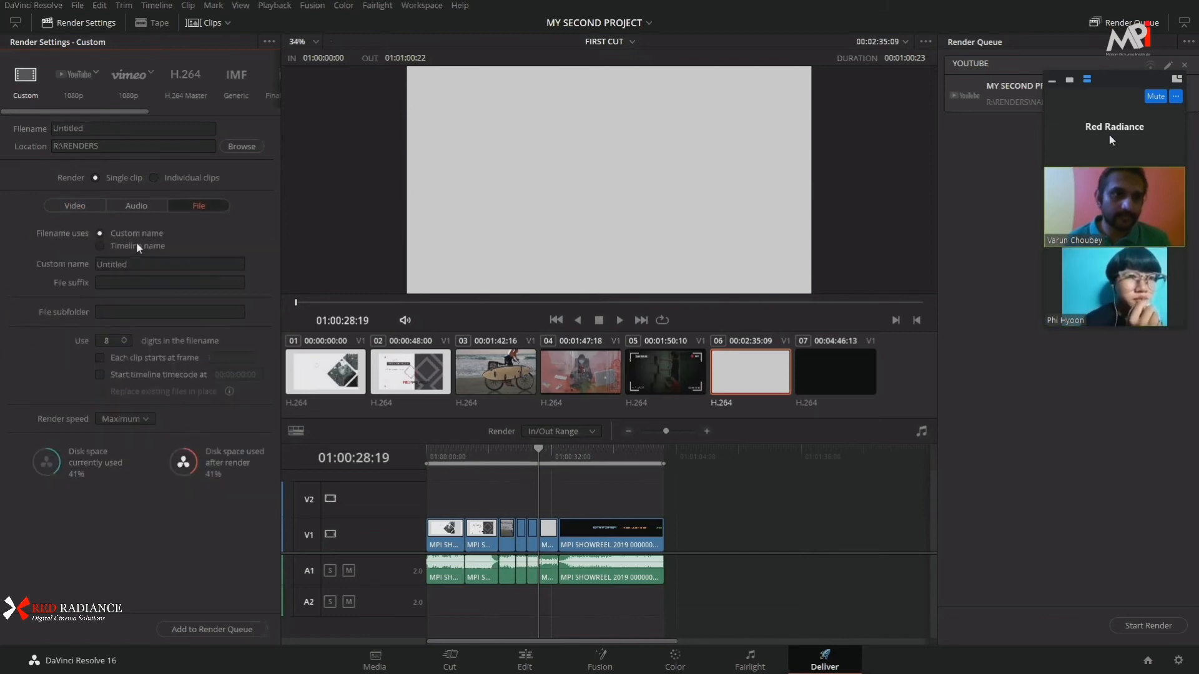
pyautogui.click(136, 242)
pyautogui.click(75, 206)
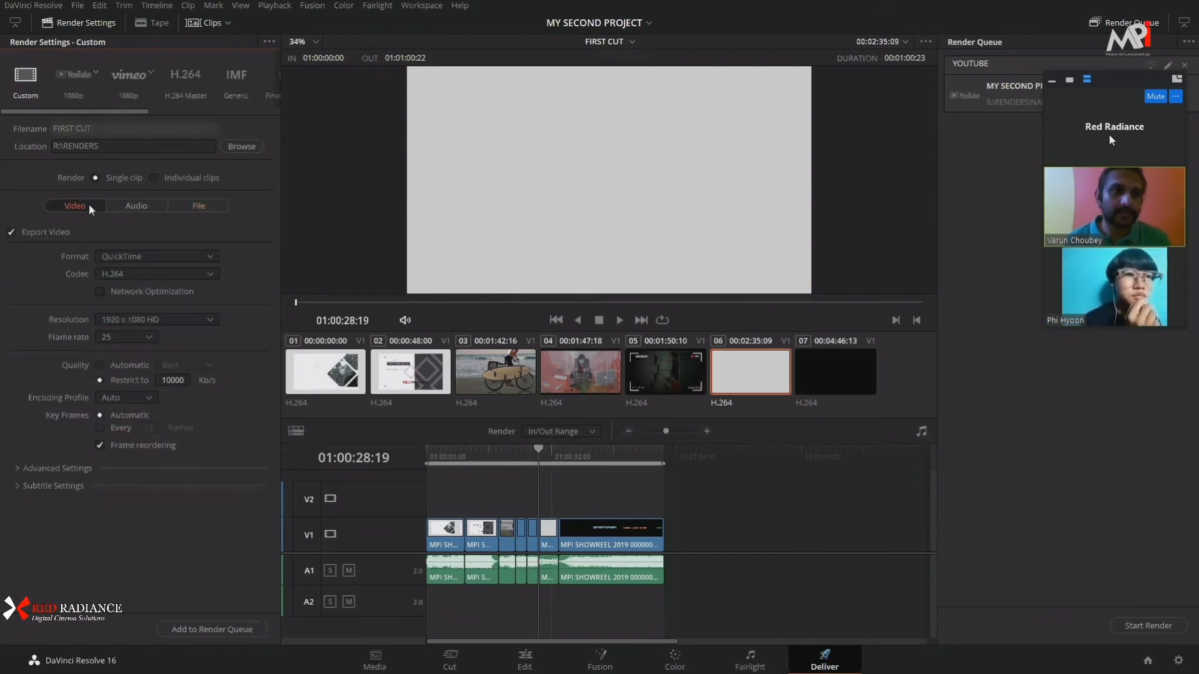
# Step: Try switching video export off for the custom render and restore it
pyautogui.click(128, 201)
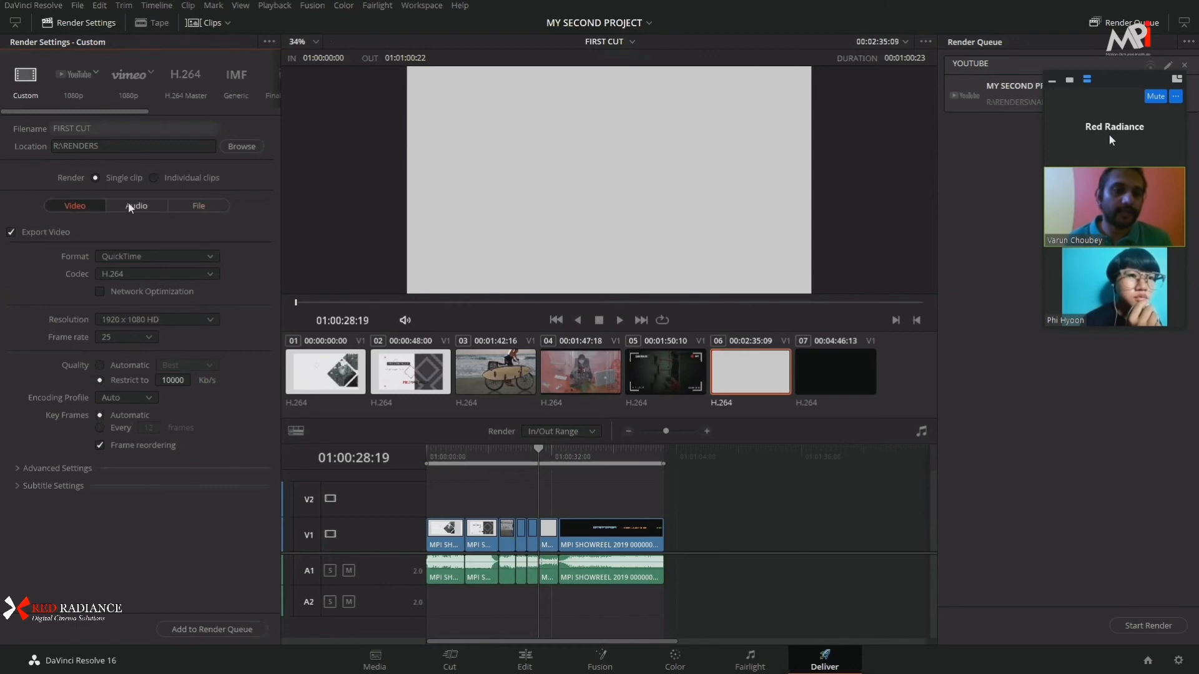
pyautogui.click(73, 207)
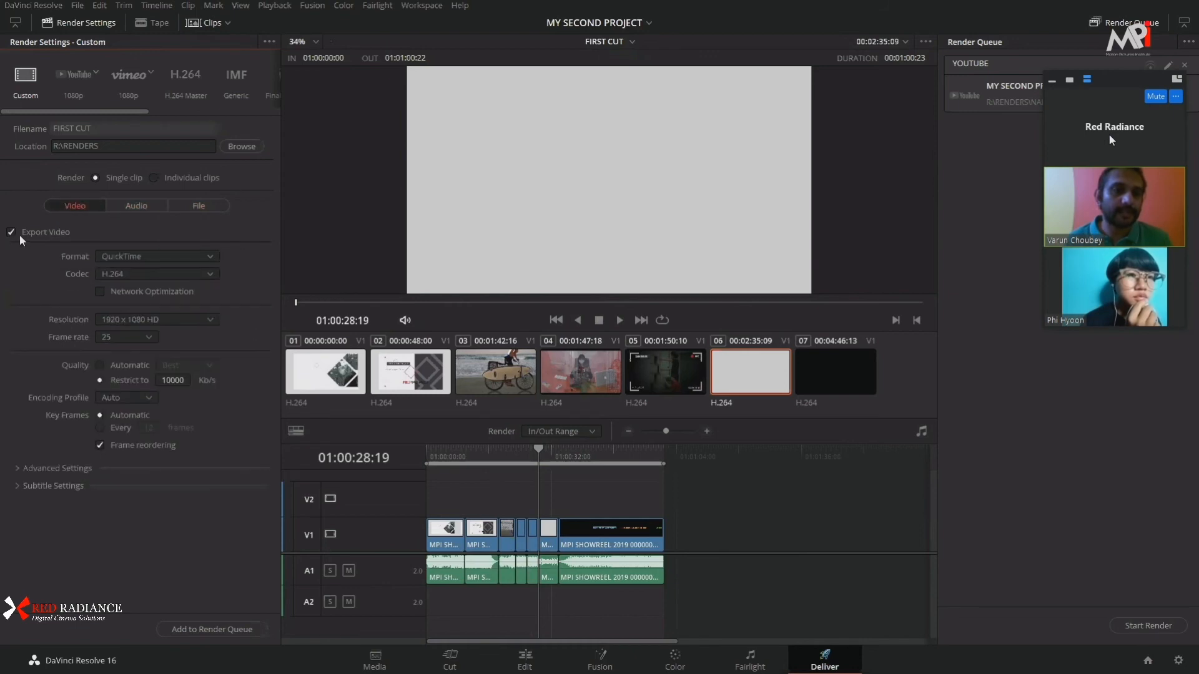
pyautogui.click(12, 232)
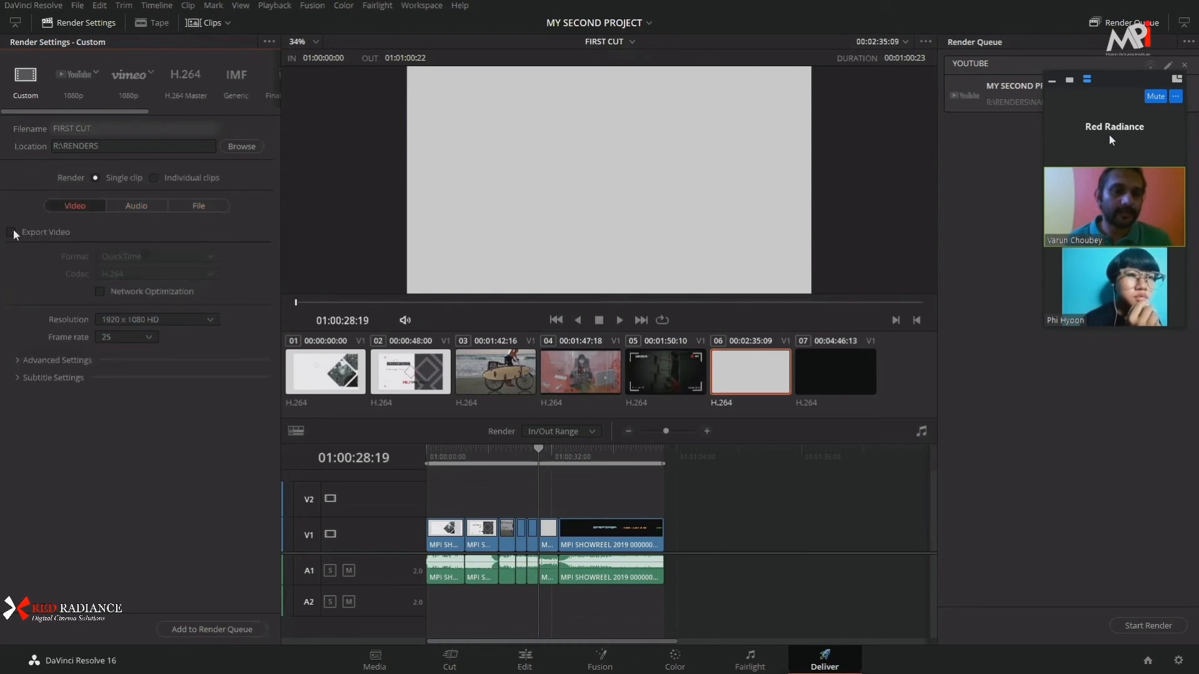
pyautogui.click(127, 207)
pyautogui.click(72, 208)
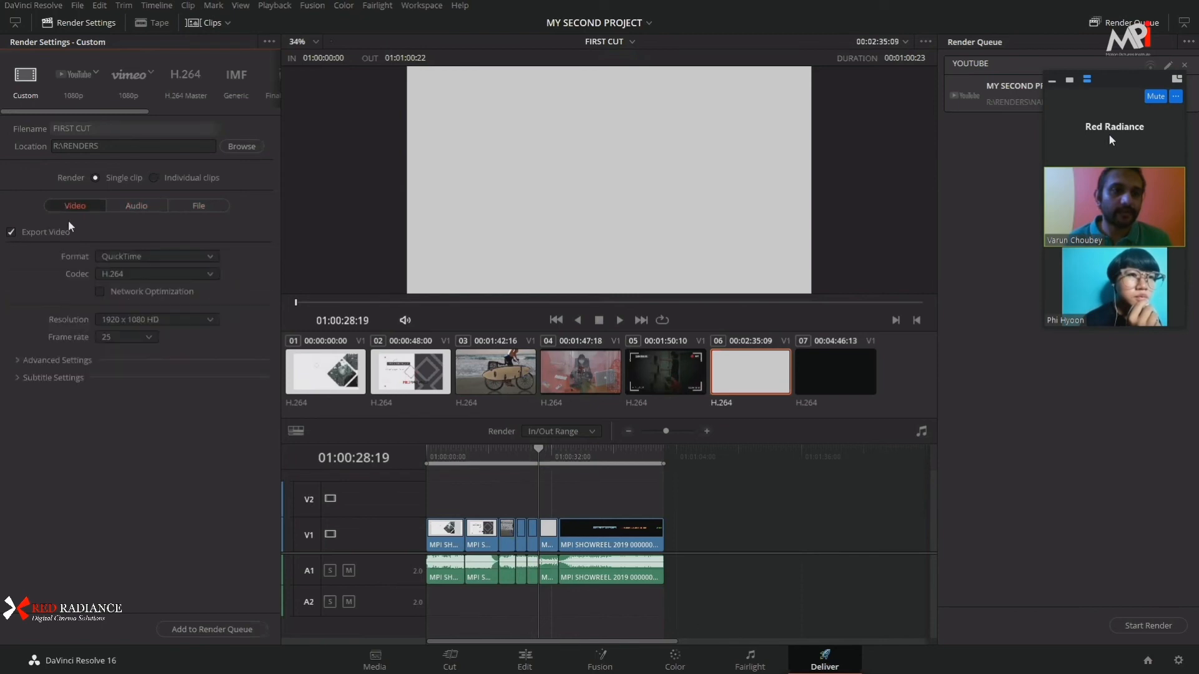
# Step: Disable audio export for the custom render
pyautogui.click(130, 208)
pyautogui.click(12, 232)
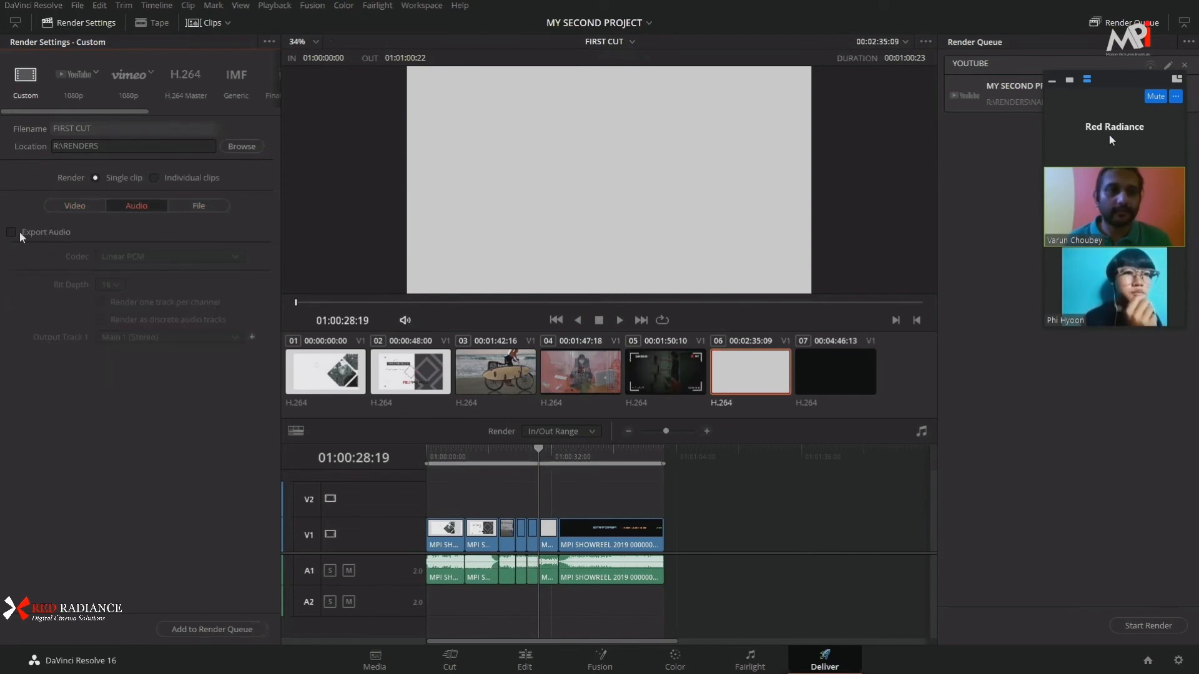
# Step: Look through the video codecs offered for QuickTime and the list of output formats
pyautogui.click(82, 205)
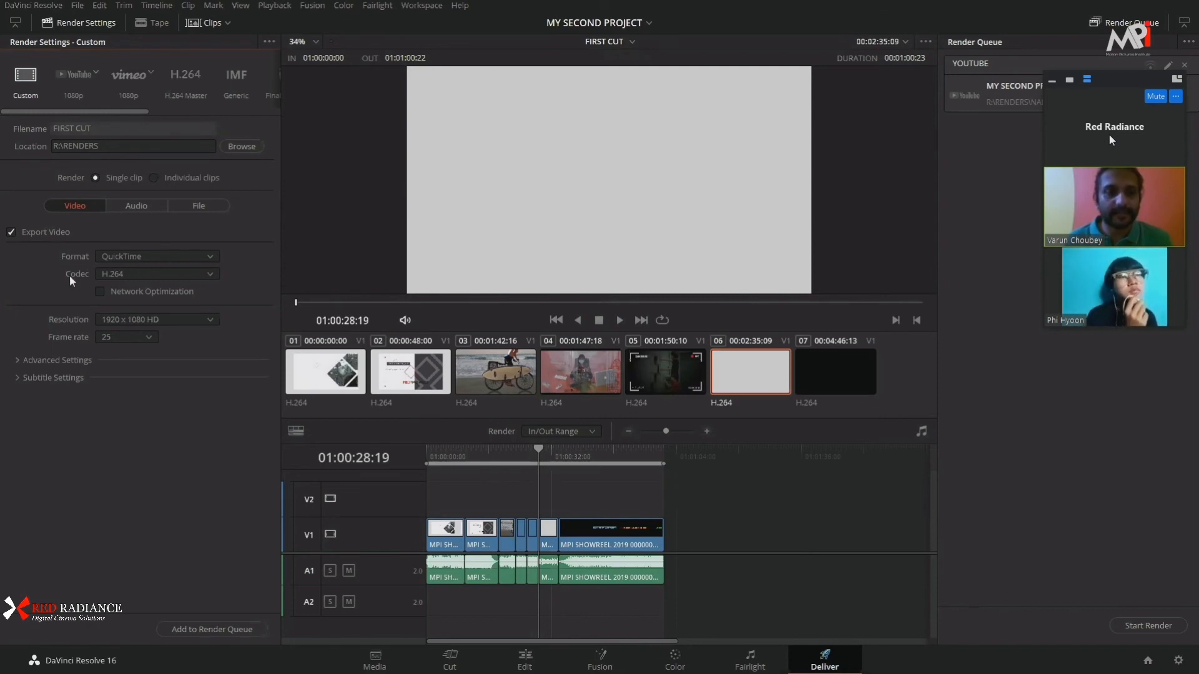
pyautogui.click(128, 273)
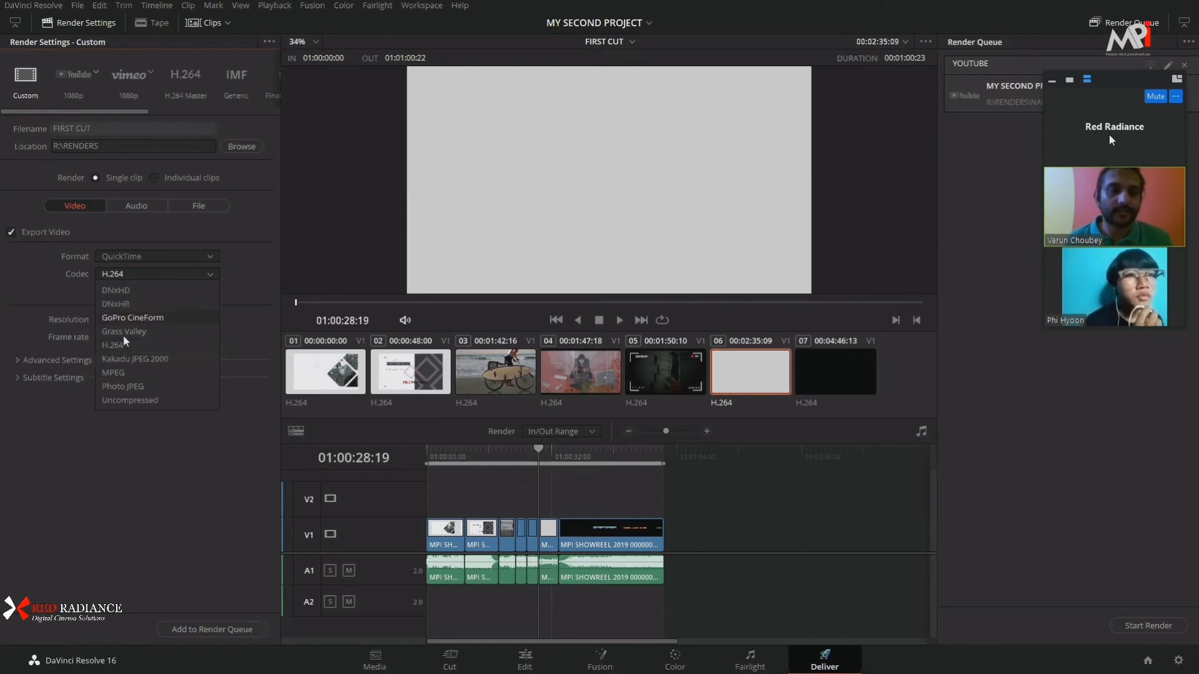
pyautogui.click(55, 296)
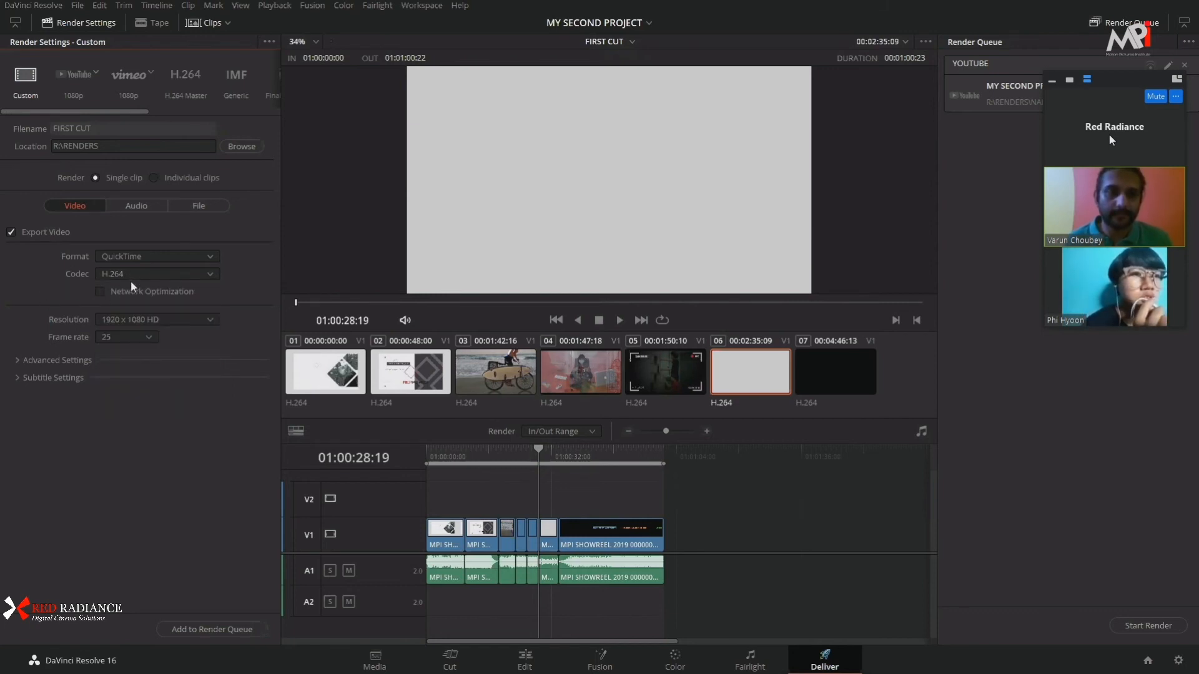
pyautogui.click(179, 257)
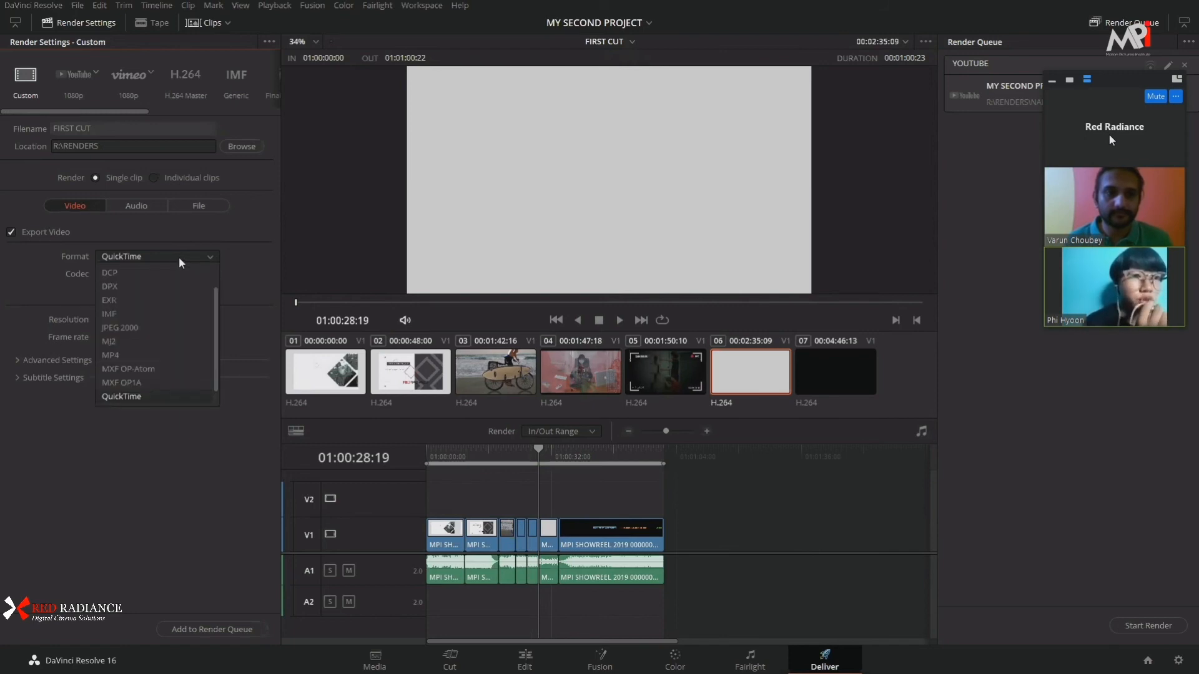
pyautogui.click(178, 257)
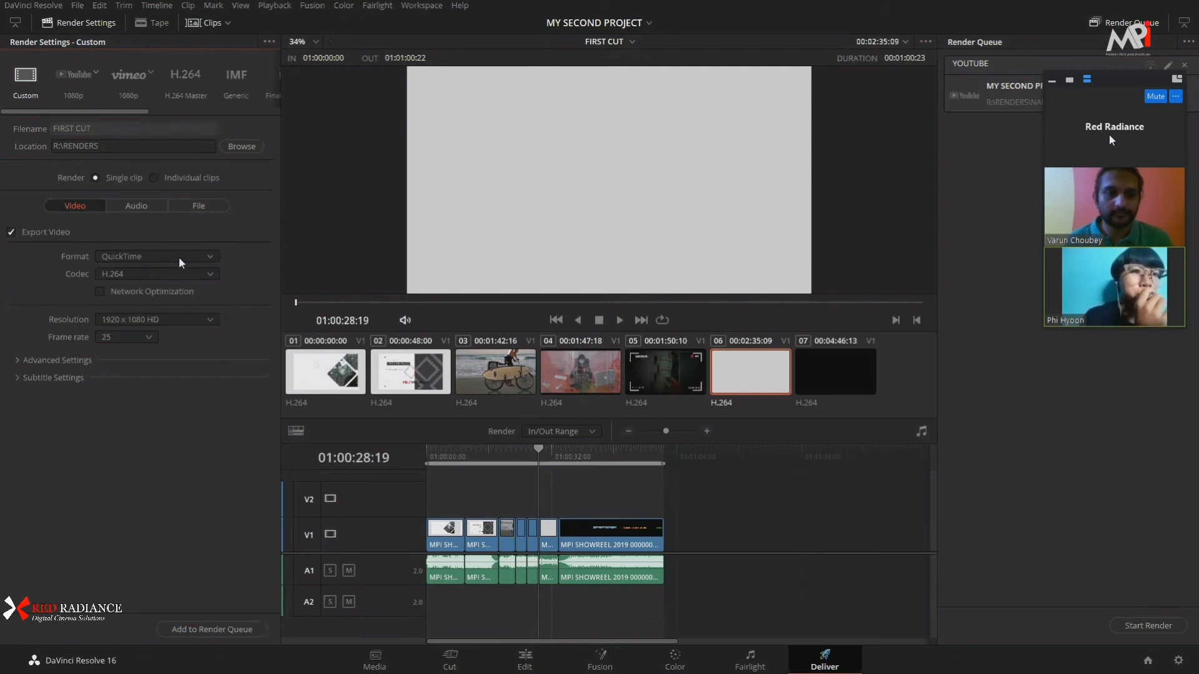
# Step: Try the MP4 format, check its available codecs, and return the format to QuickTime
pyautogui.click(179, 256)
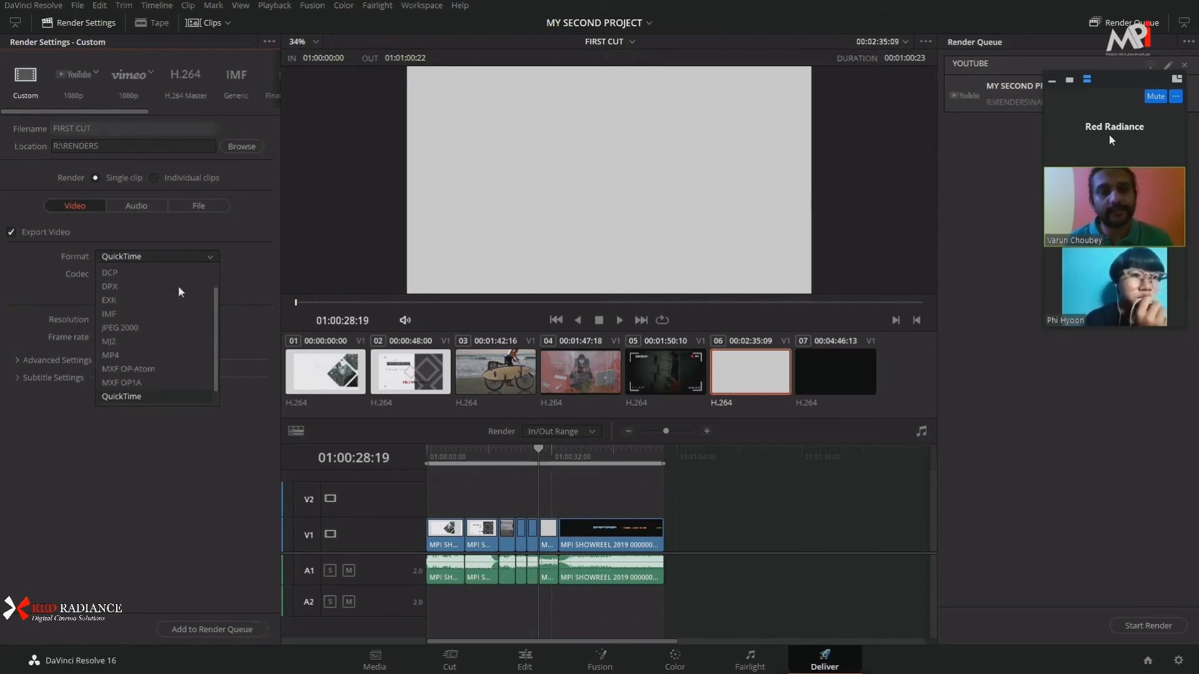
pyautogui.click(173, 354)
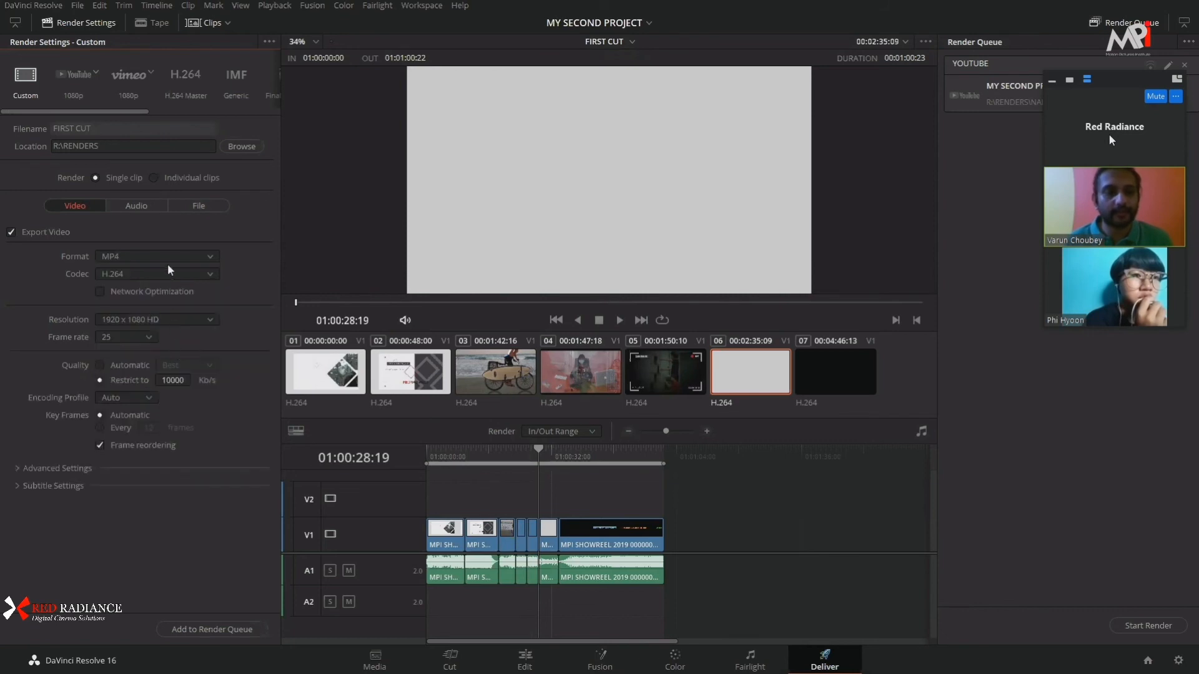
pyautogui.click(167, 278)
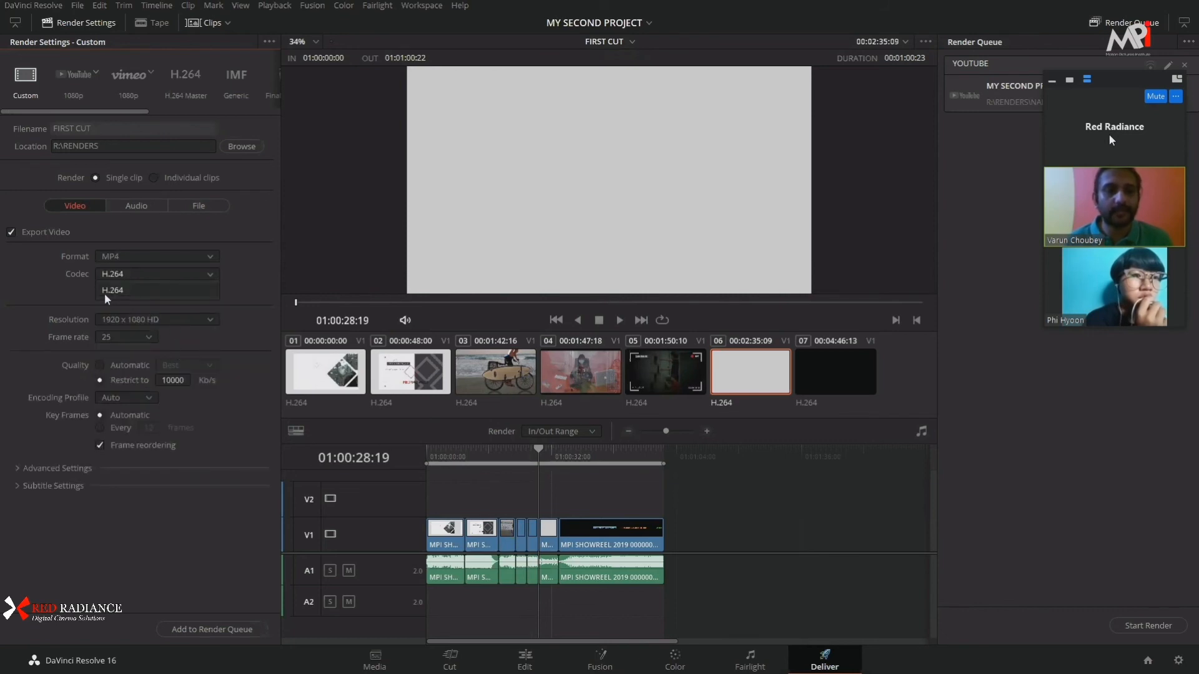
pyautogui.click(69, 291)
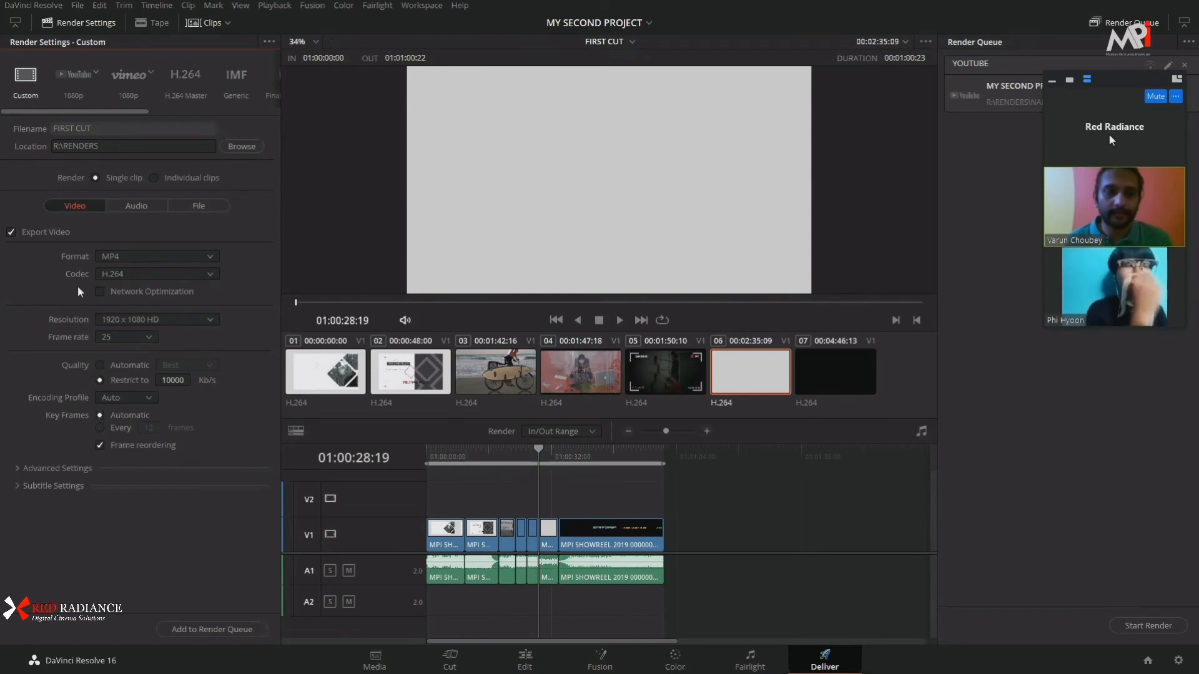
pyautogui.click(161, 256)
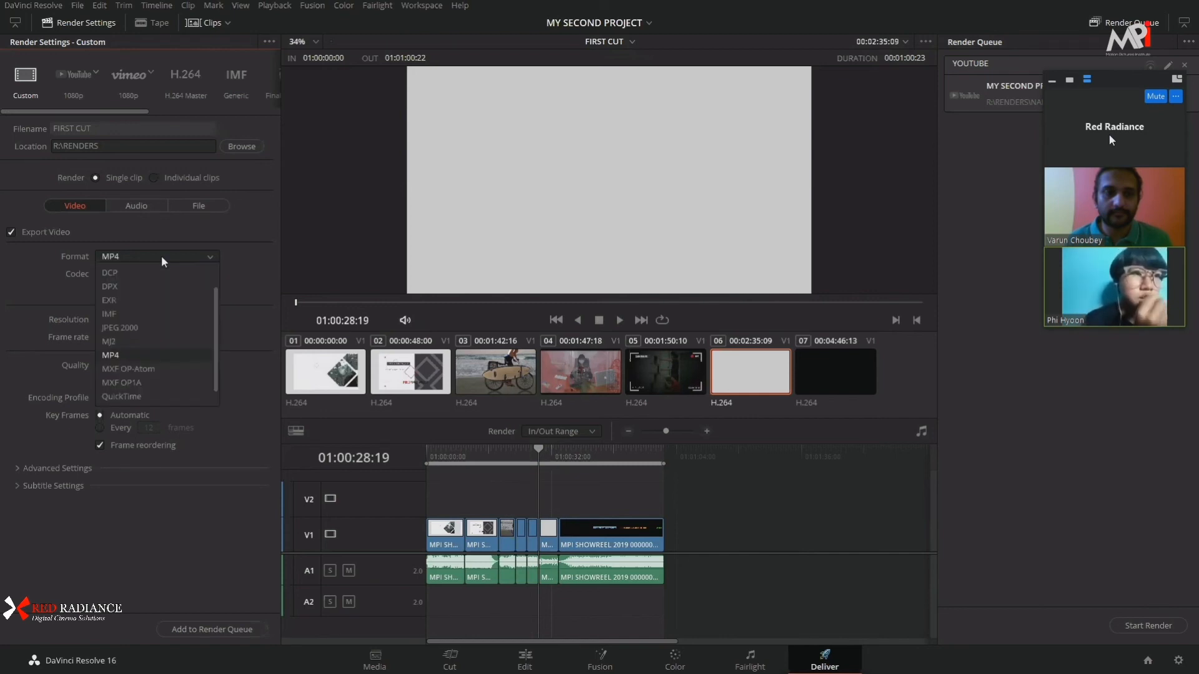
pyautogui.click(161, 396)
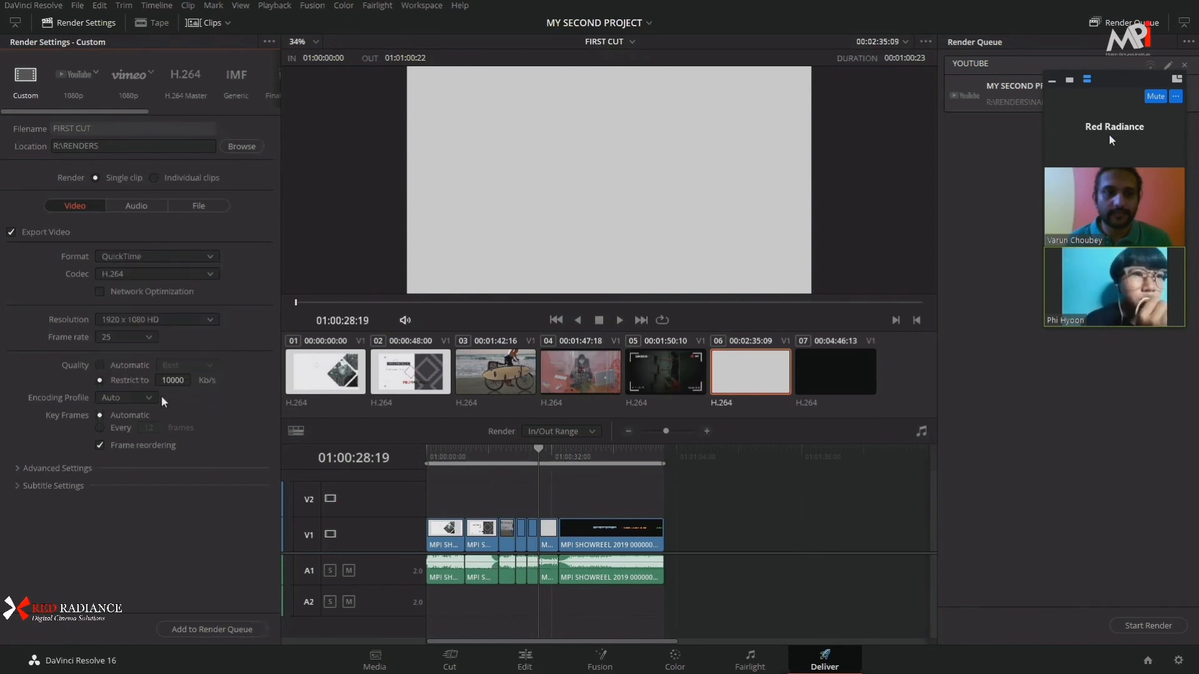
# Step: Switch the output format to MP4, review its codec list, and set the format back to QuickTime
pyautogui.click(181, 256)
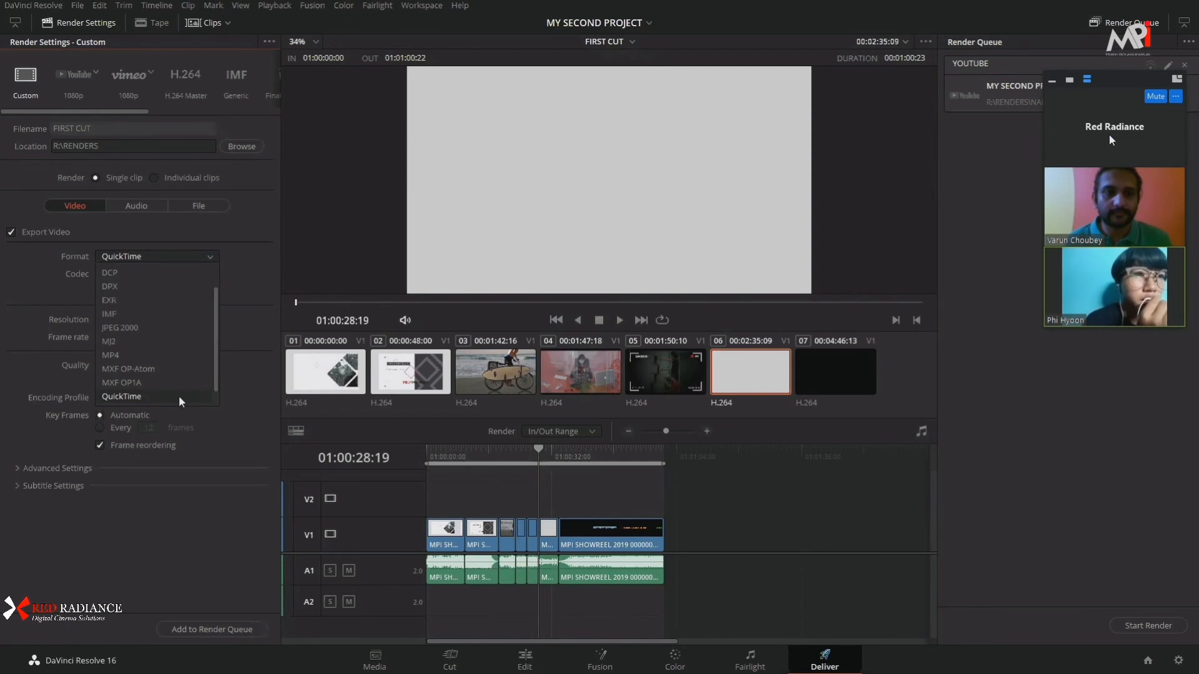
pyautogui.click(170, 354)
pyautogui.click(175, 273)
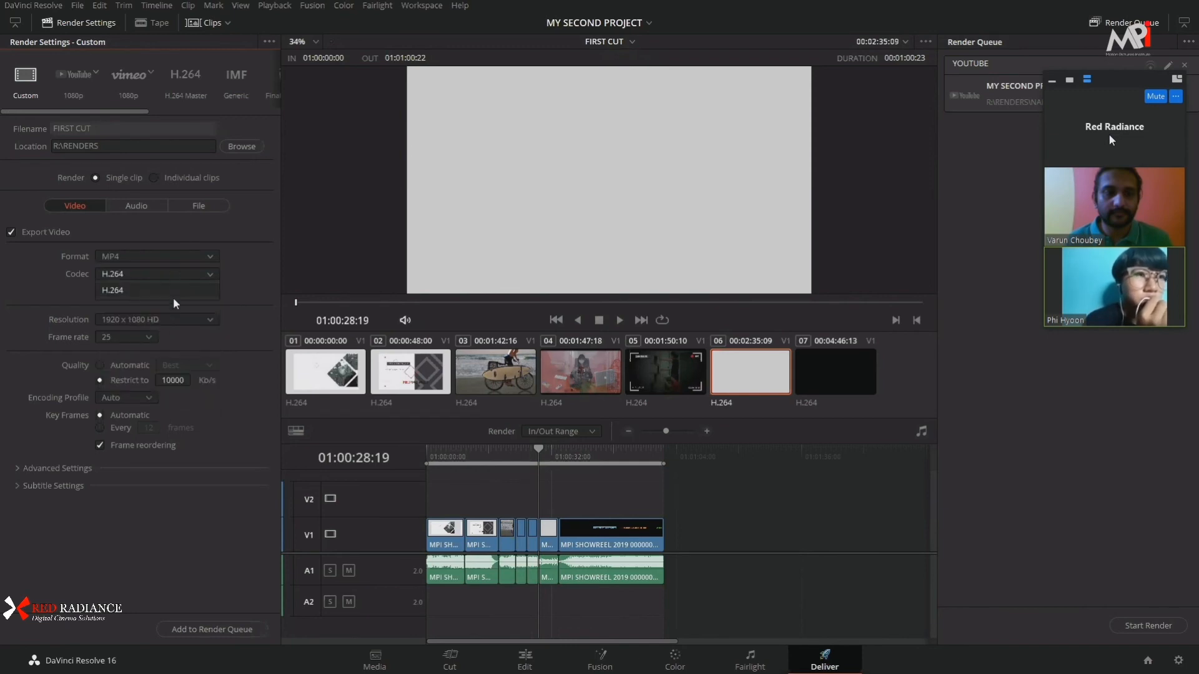
pyautogui.click(178, 253)
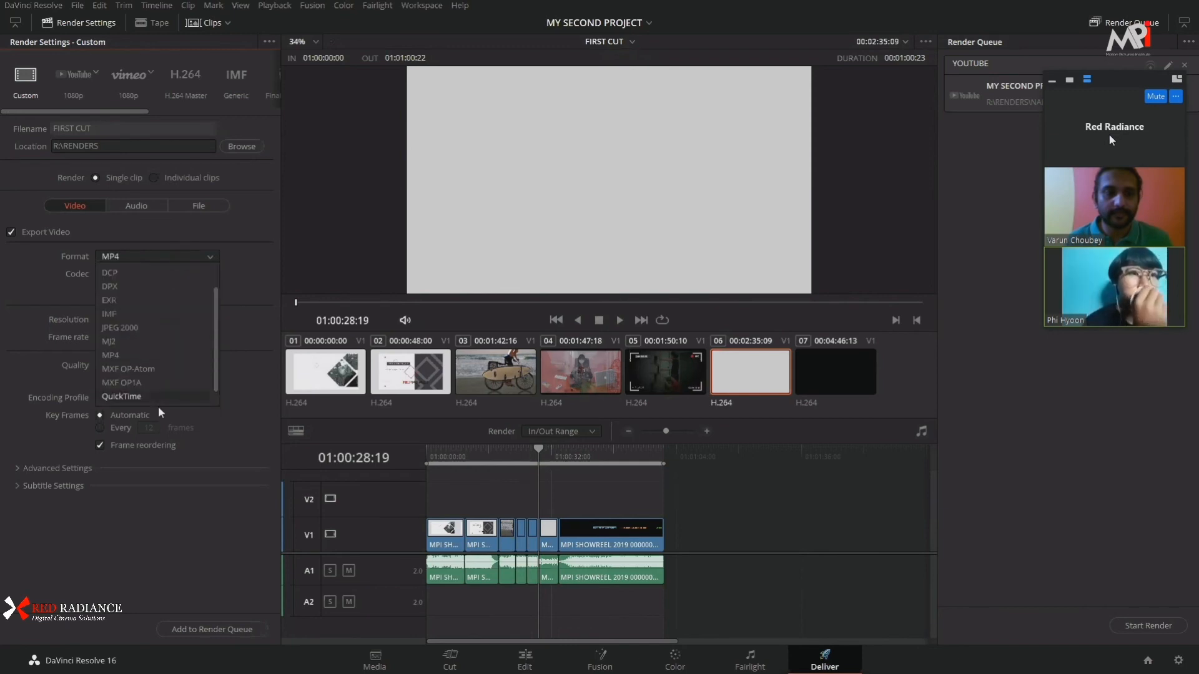
pyautogui.click(165, 381)
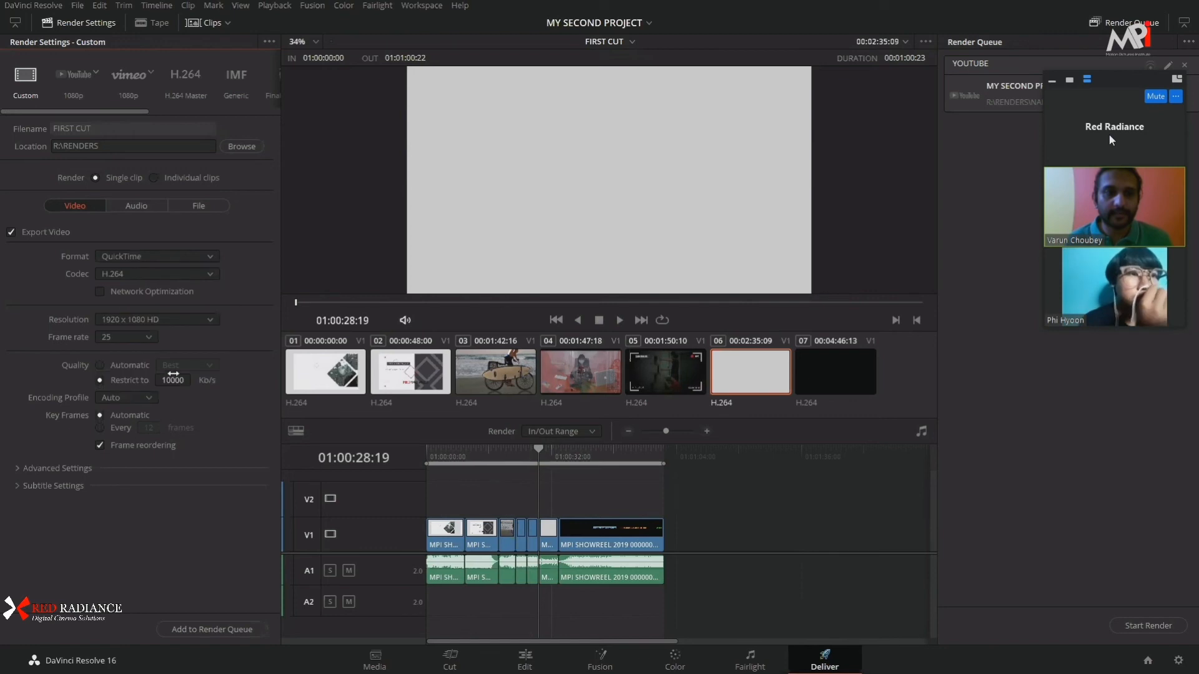
# Step: Review the codecs and resolutions offered for the QuickTime render, keeping the H.264 codec and 1920 x 1080 HD
pyautogui.click(126, 275)
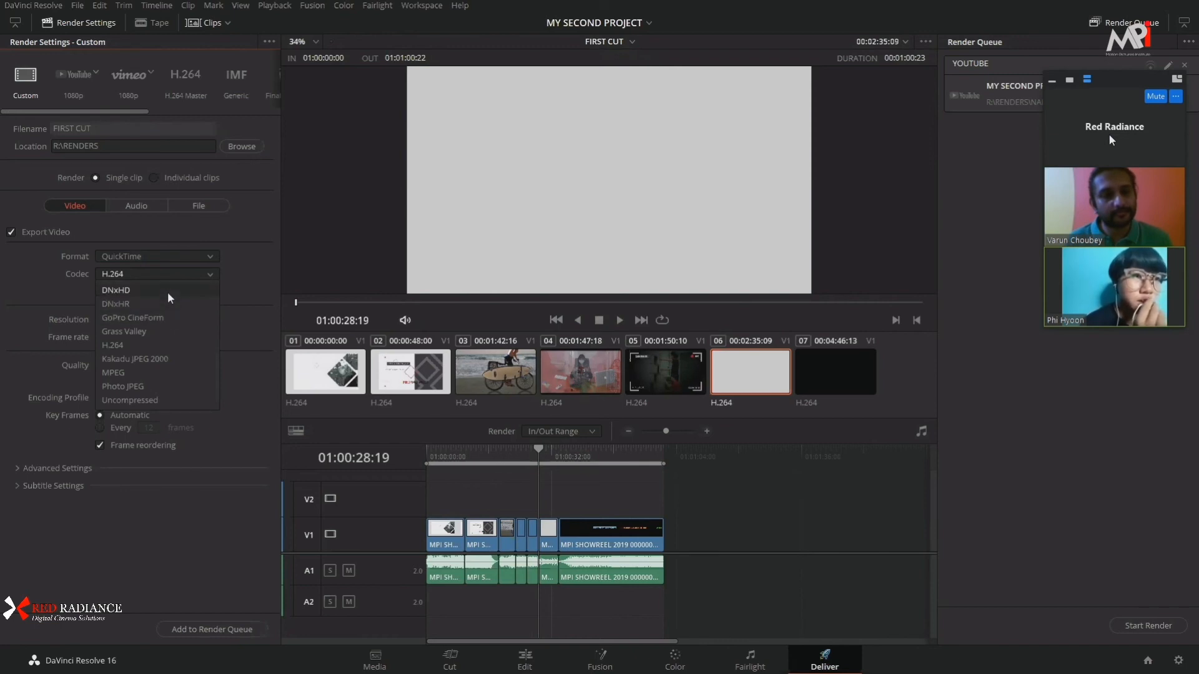
pyautogui.click(167, 345)
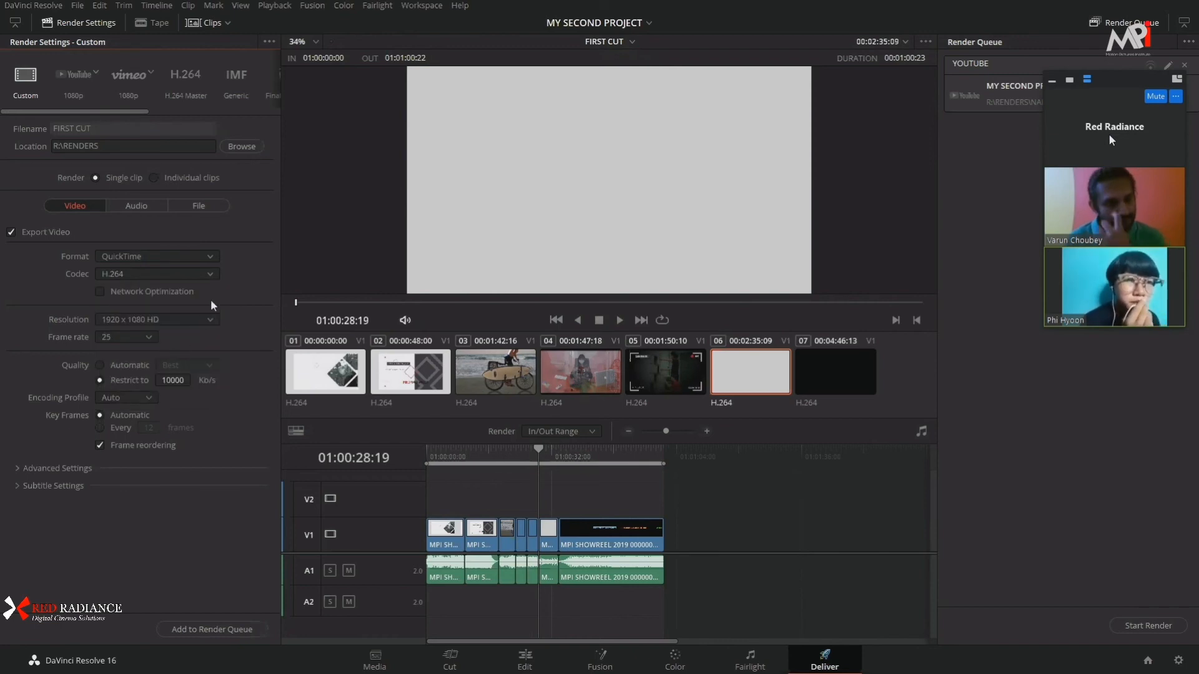
pyautogui.click(133, 272)
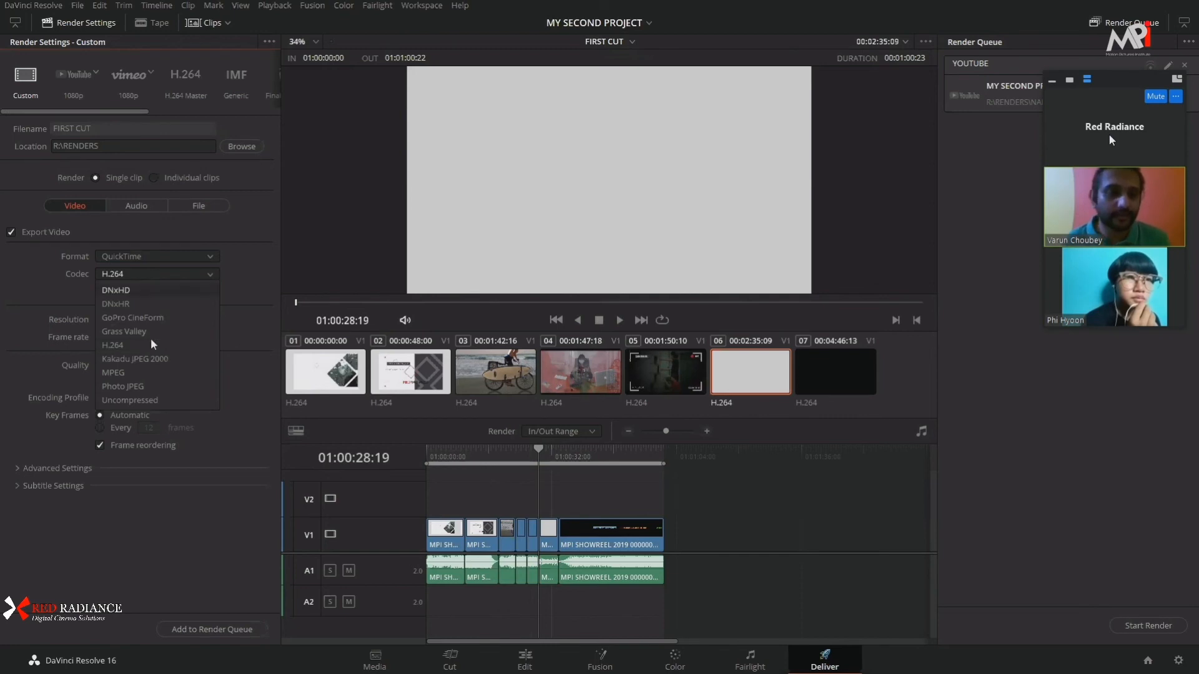
pyautogui.click(33, 308)
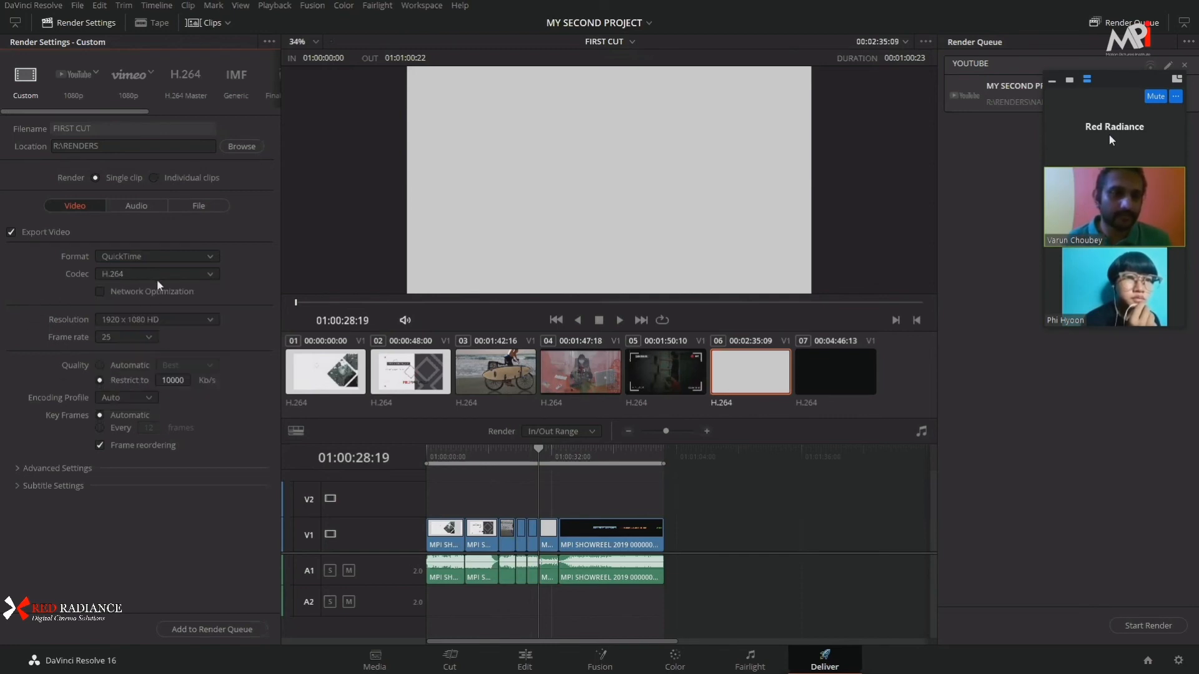
pyautogui.click(162, 270)
pyautogui.click(163, 272)
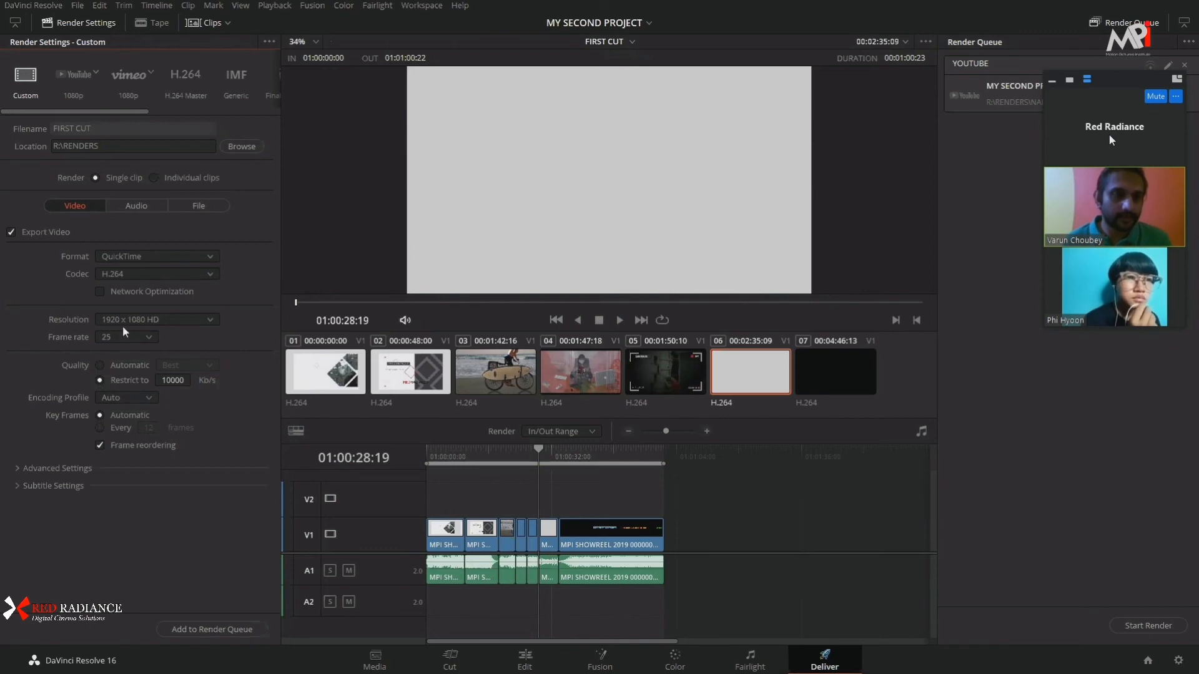
pyautogui.click(141, 321)
pyautogui.click(148, 316)
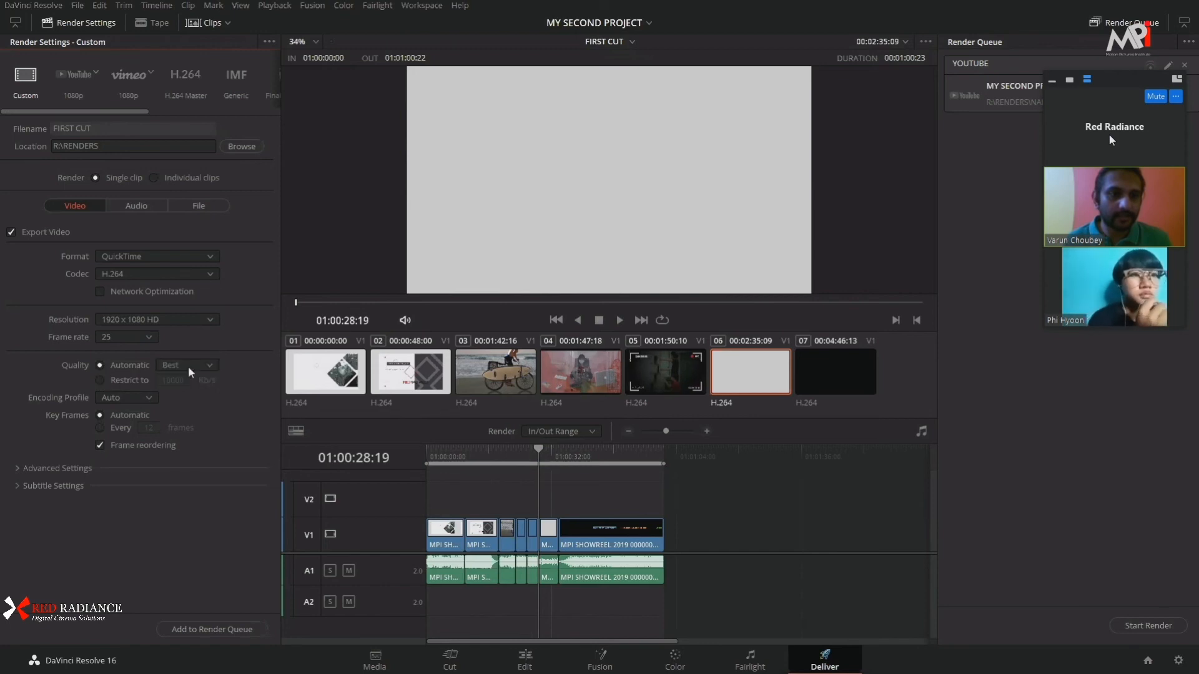
# Step: Review the automatic quality levels and choose Best for the custom render
pyautogui.click(188, 366)
pyautogui.click(123, 380)
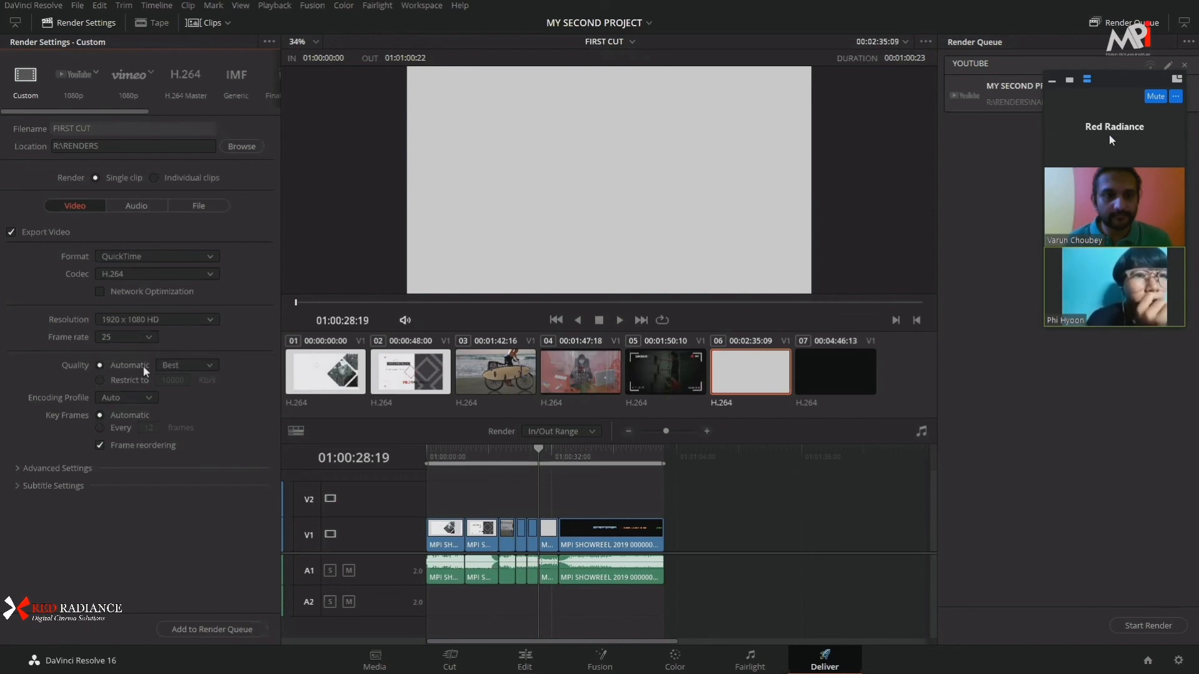
pyautogui.click(174, 362)
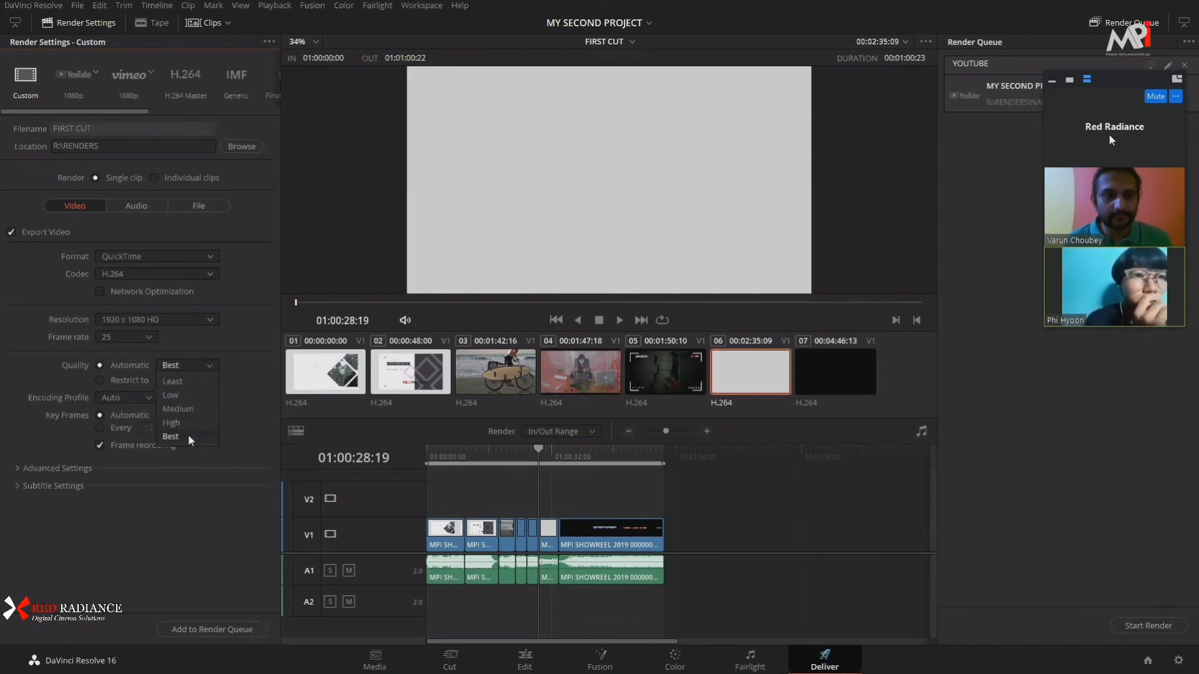
pyautogui.click(189, 435)
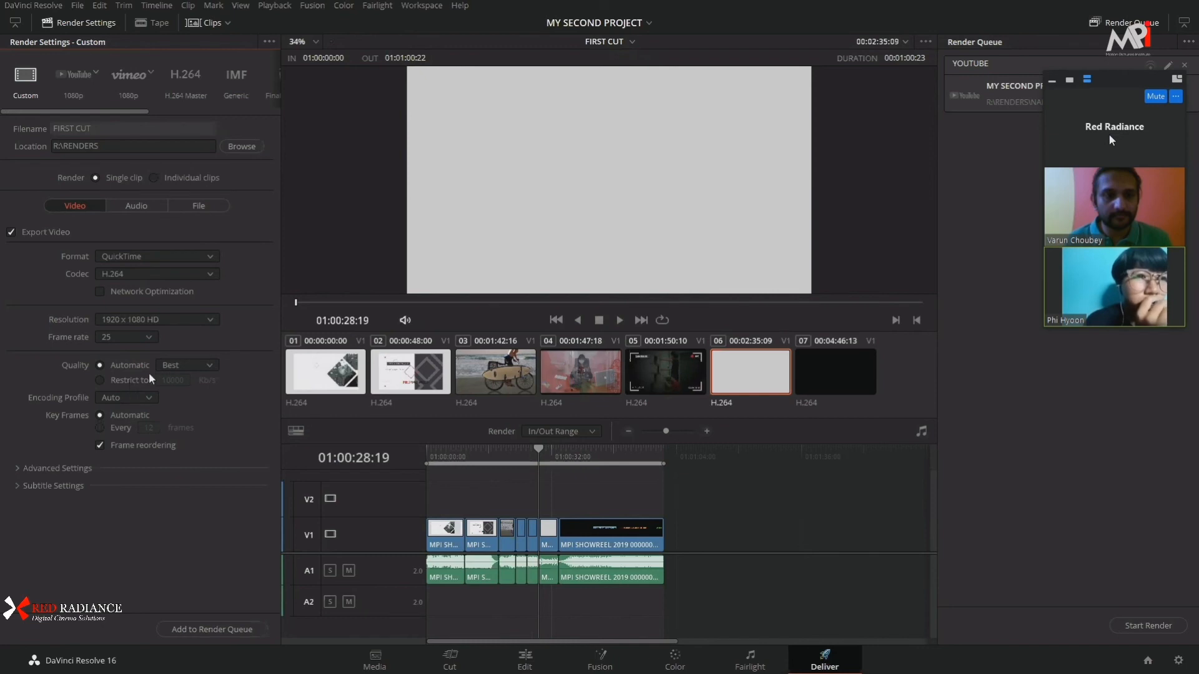
# Step: Restrict the custom render's video quality to 24000 Kb/s
pyautogui.click(132, 380)
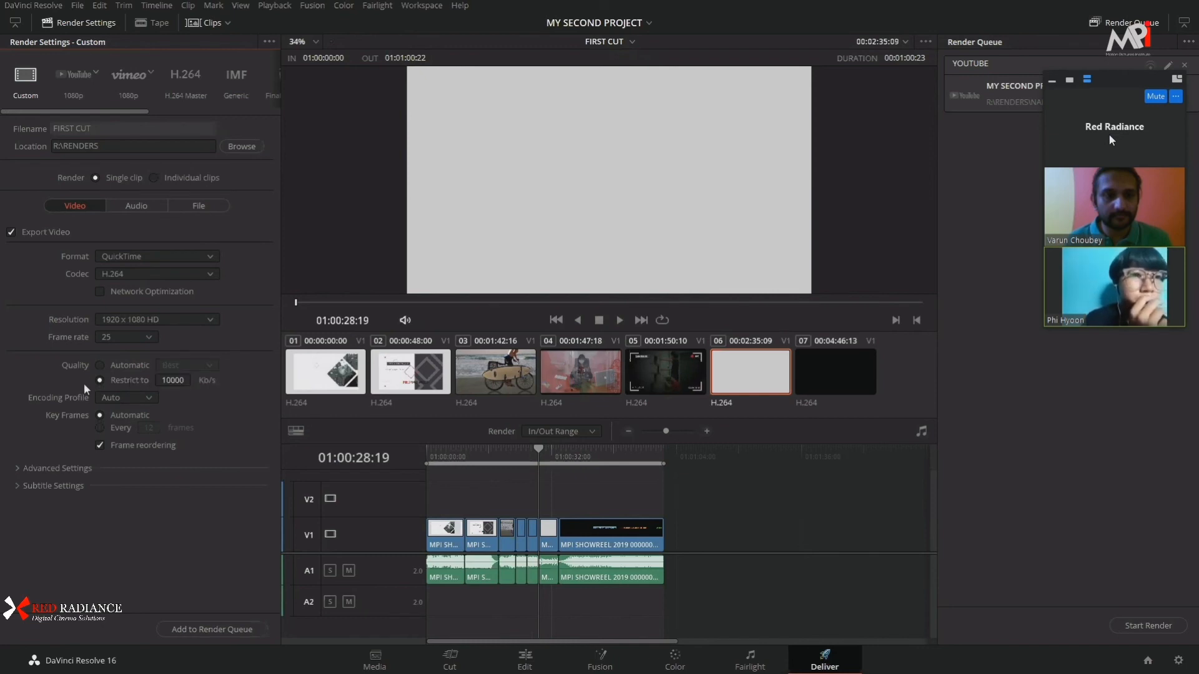
pyautogui.click(174, 380)
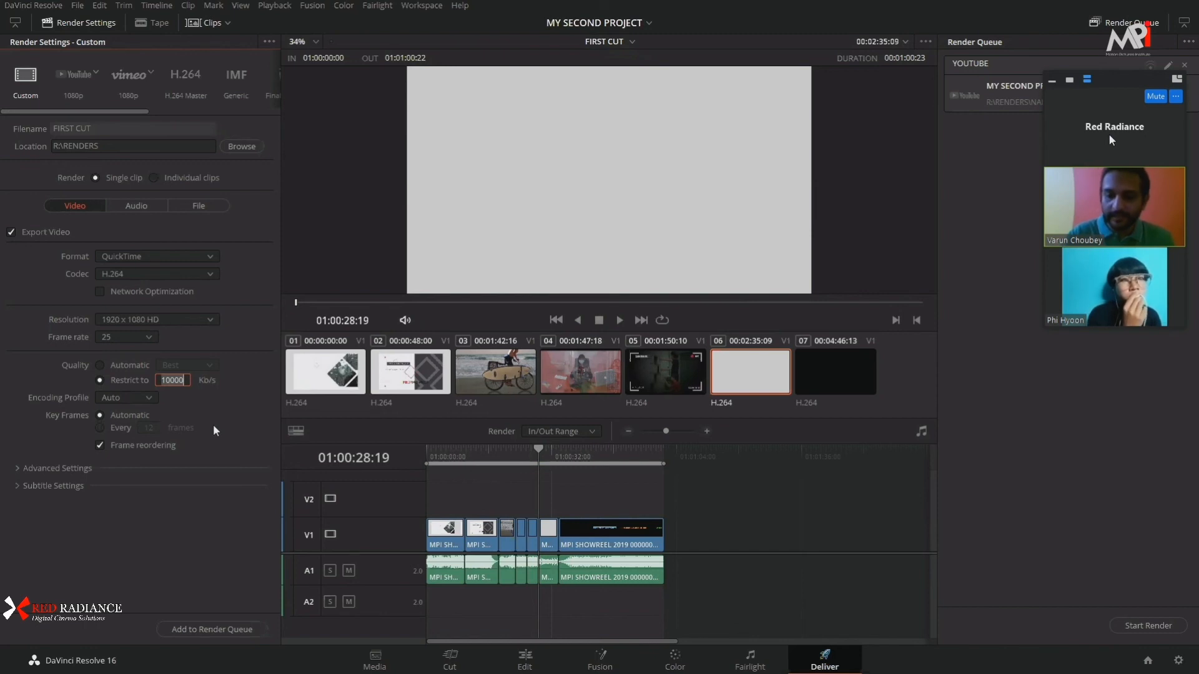
pyautogui.press('BackSpace')
pyautogui.press('BackSpace')
pyautogui.press('BackSpace')
pyautogui.press('BackSpace')
pyautogui.press('BackSpace')
pyautogui.write('24')
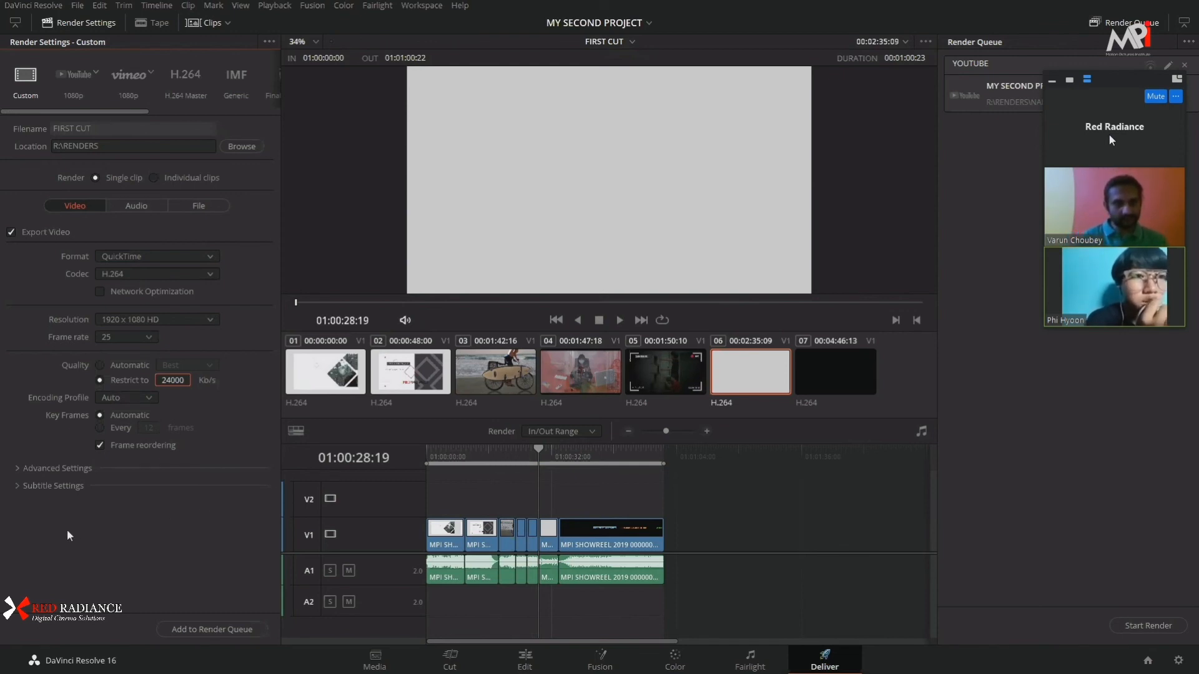
# Step: Examine the advanced video settings, from pixel aspect ratio and data levels down to the re-encode bypass option, and collapse them
pyautogui.click(15, 468)
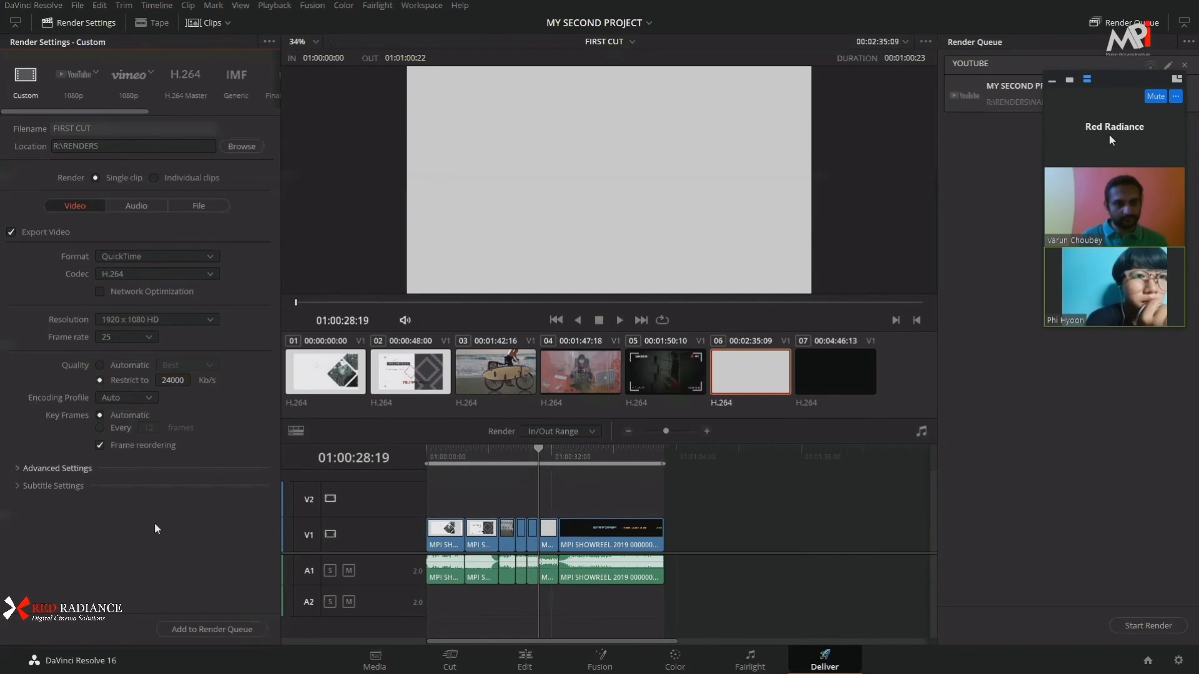
pyautogui.scroll(-10, 156, 523)
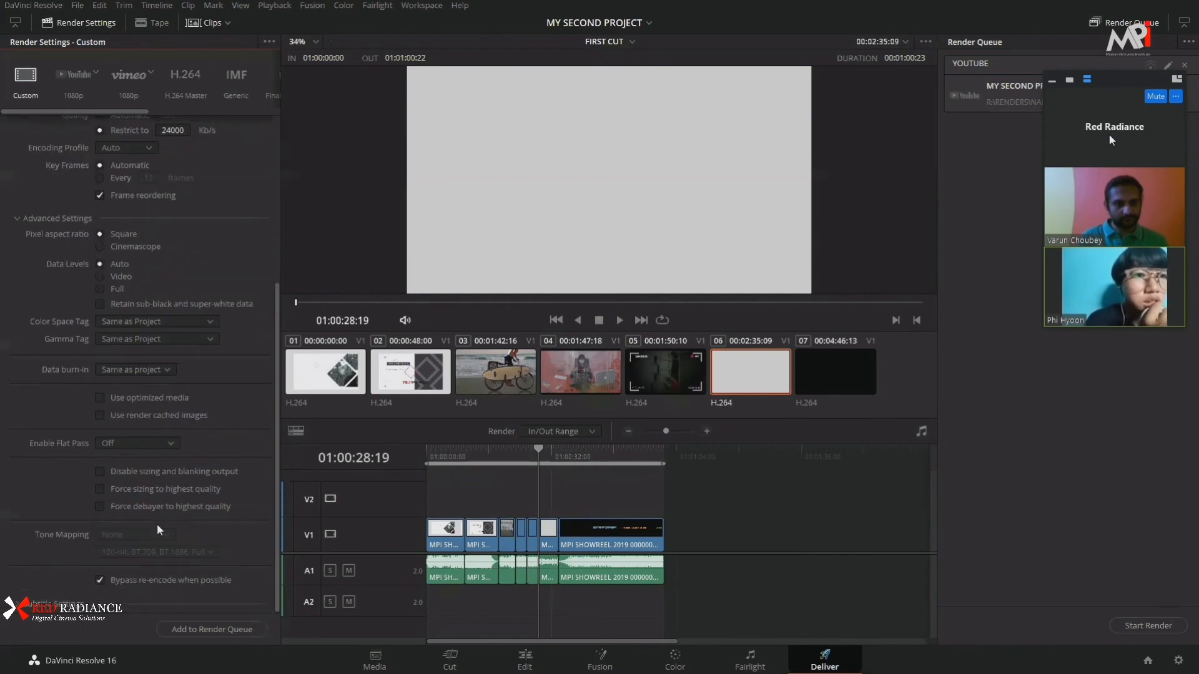
pyautogui.scroll(10, 156, 523)
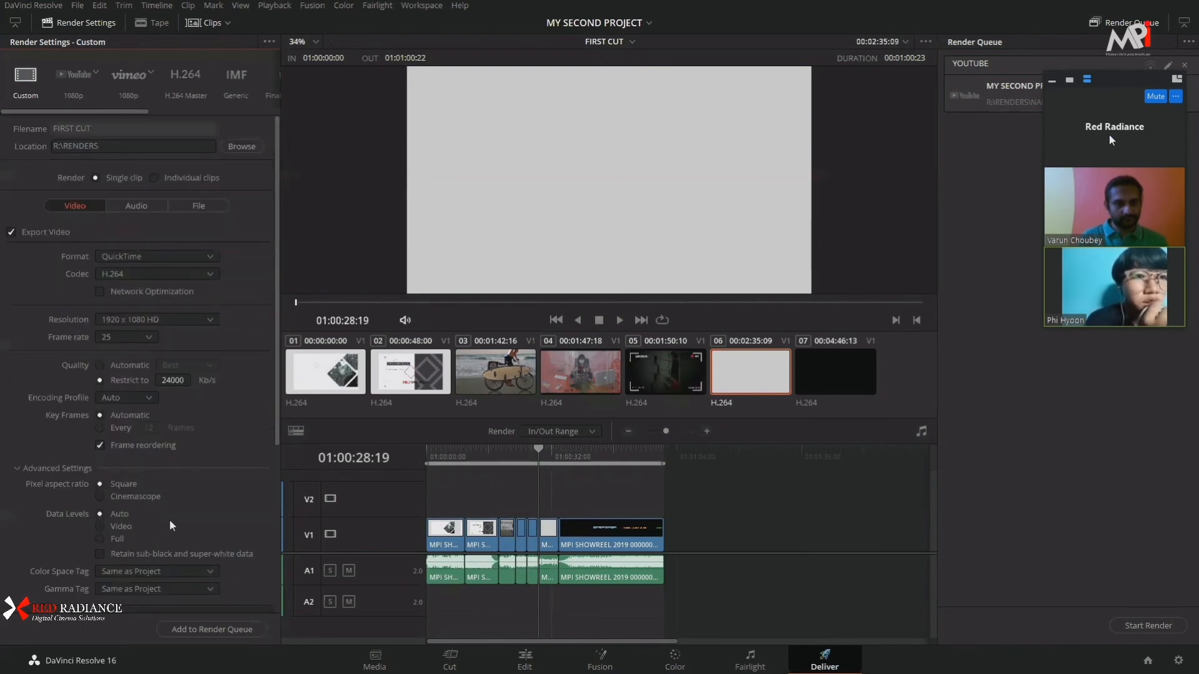
pyautogui.scroll(-10, 138, 400)
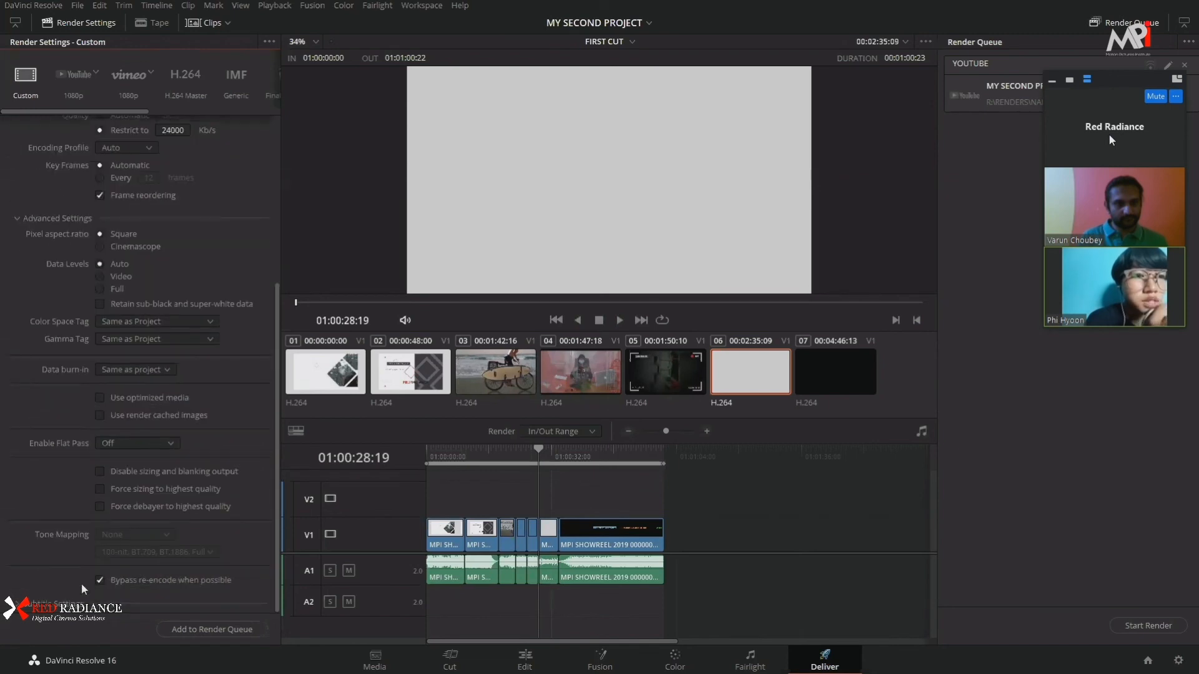
pyautogui.click(24, 215)
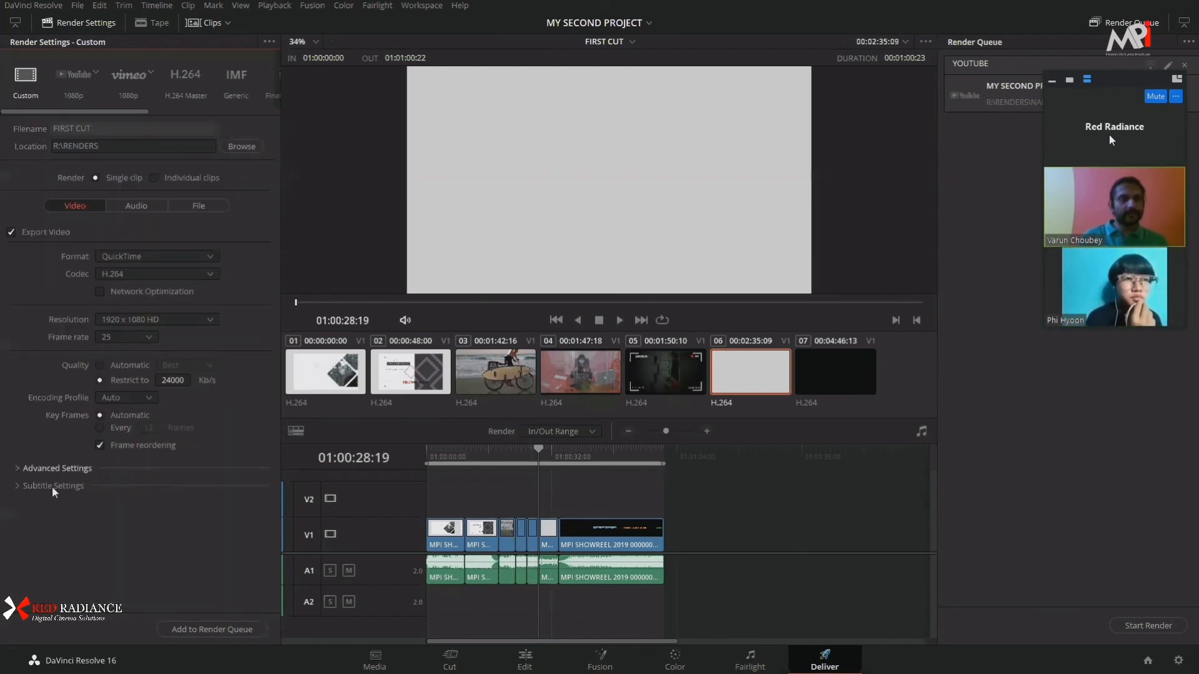
pyautogui.click(18, 466)
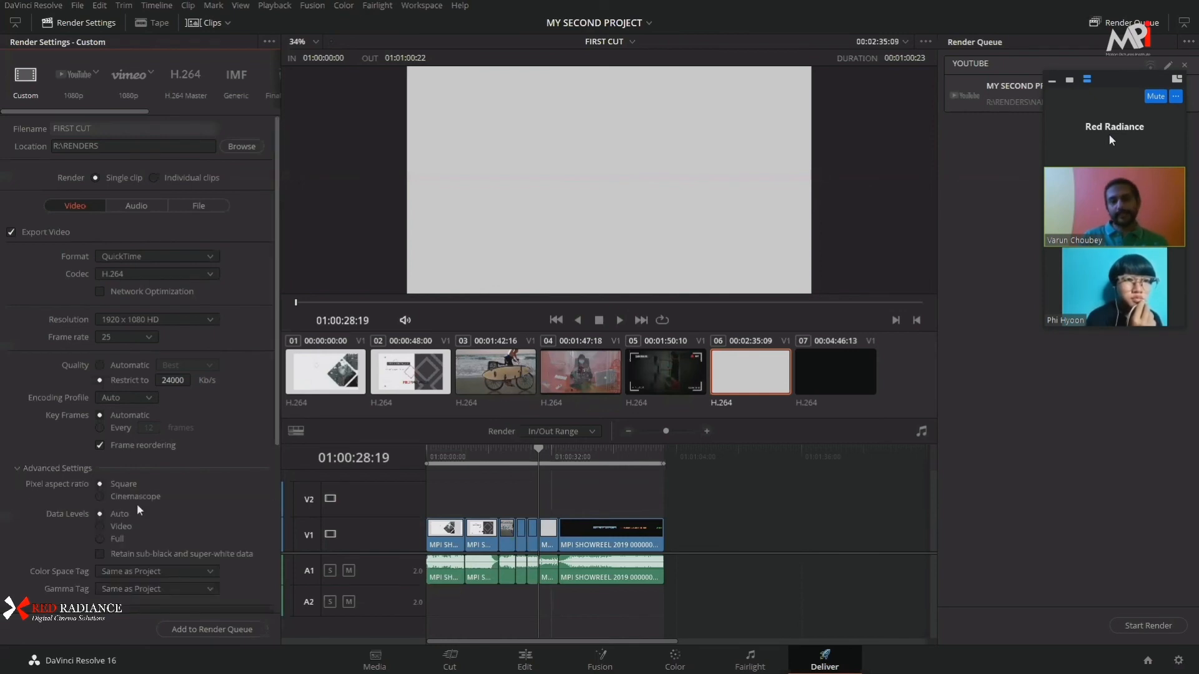
pyautogui.scroll(-4, 137, 506)
pyautogui.scroll(4, 137, 507)
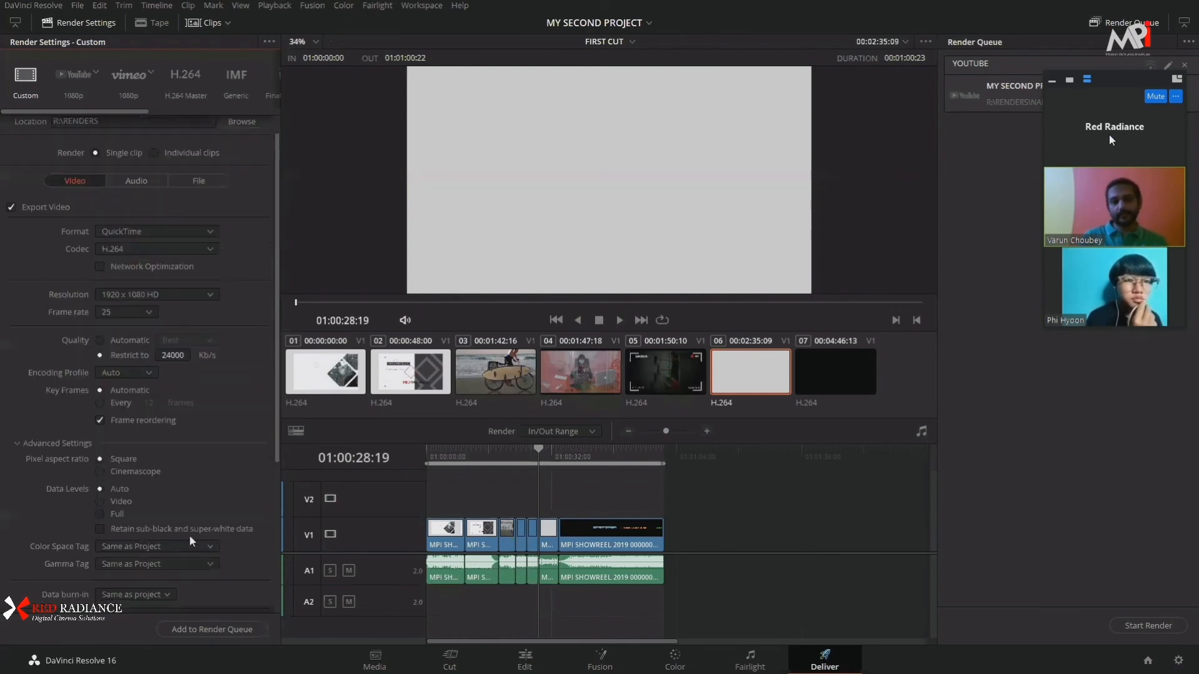
pyautogui.click(16, 443)
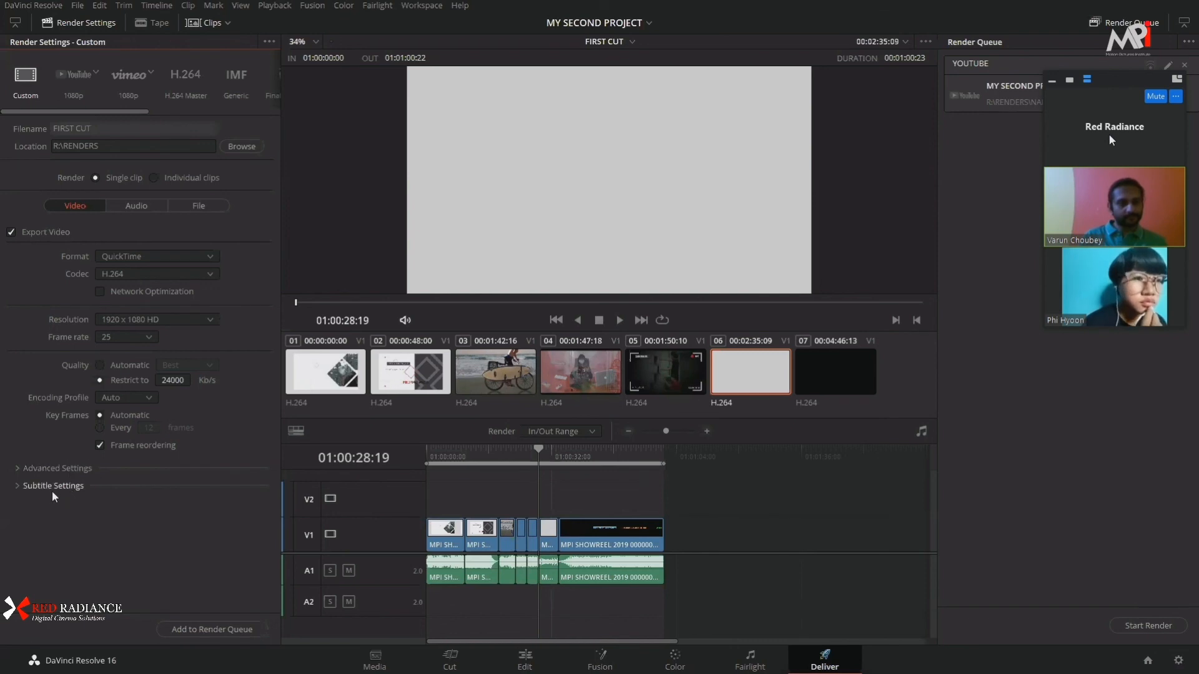
# Step: Expand the subtitle settings of the custom render to view the export options
pyautogui.click(16, 491)
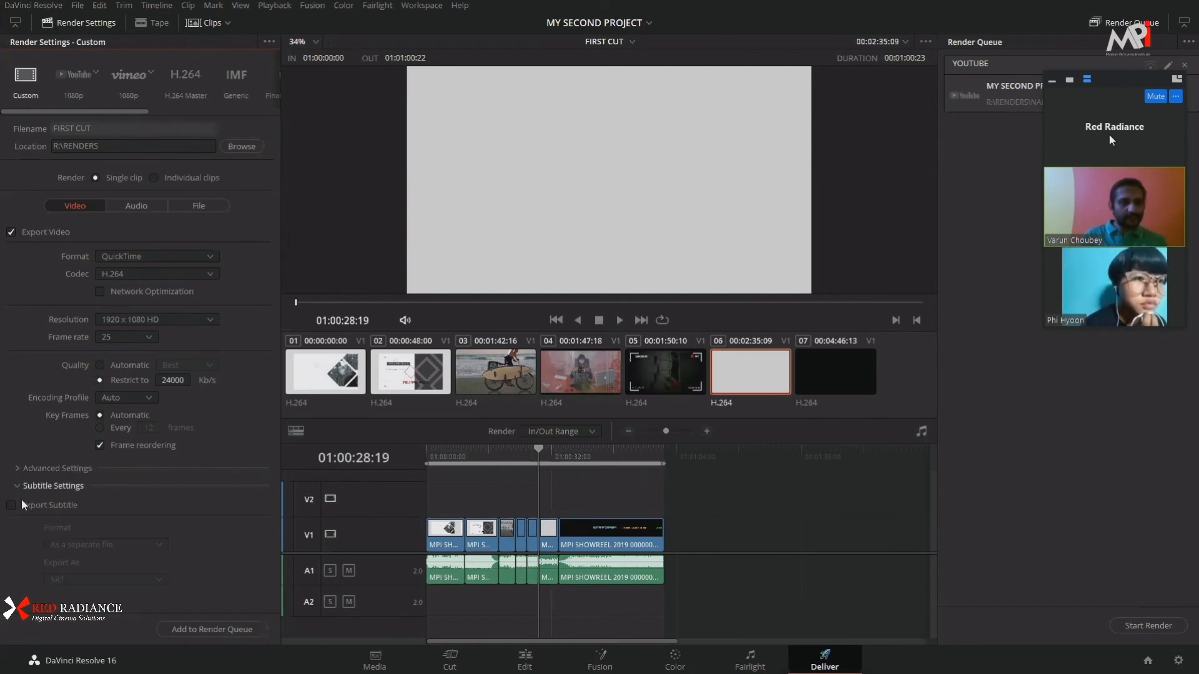
pyautogui.click(17, 485)
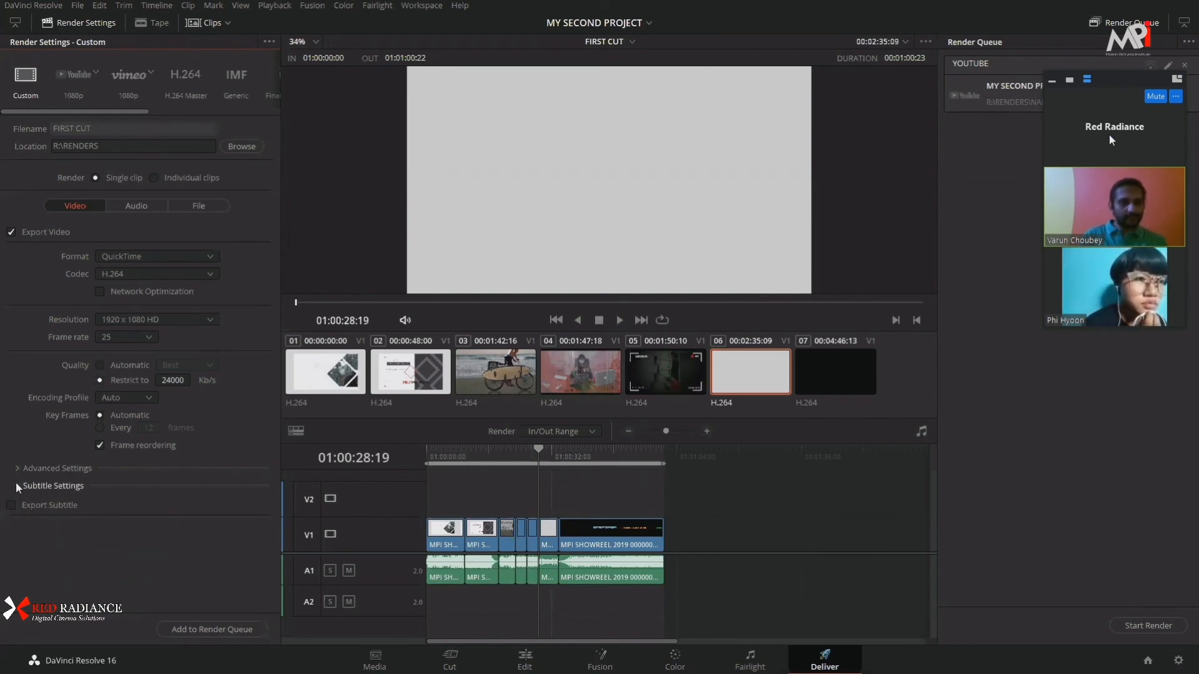
pyautogui.click(16, 485)
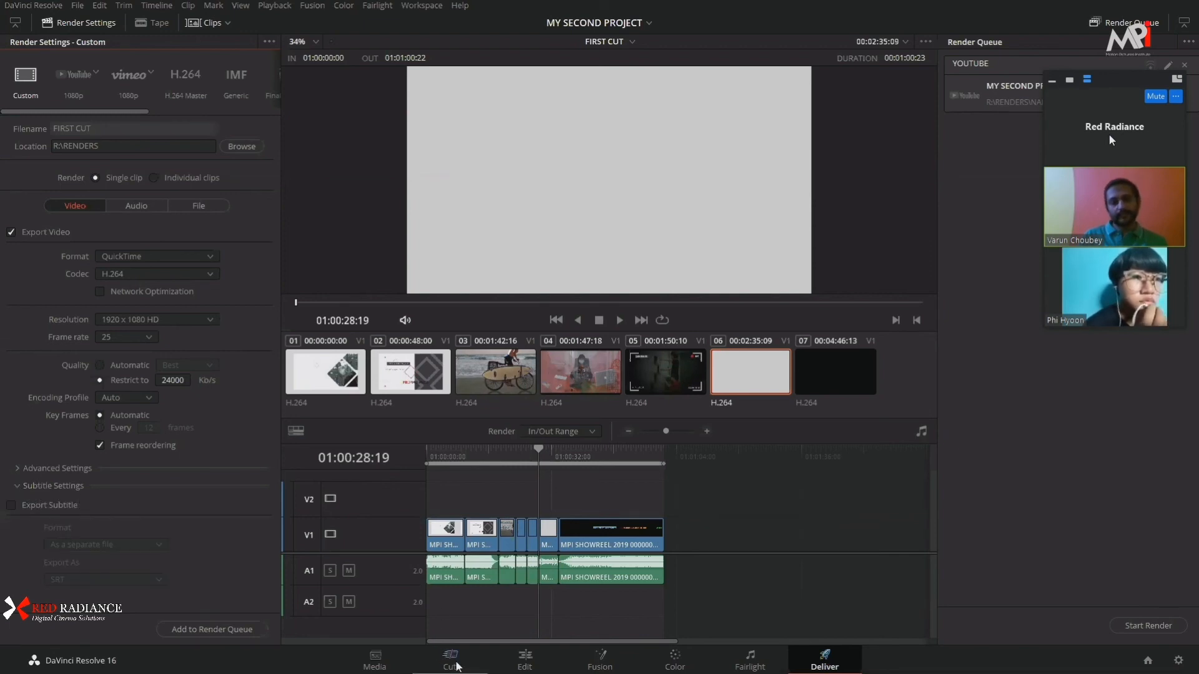
# Step: On the Edit page, add a subtitle track to the FIRST CUT timeline and create a subtitle at 01:00:21:15
pyautogui.click(524, 661)
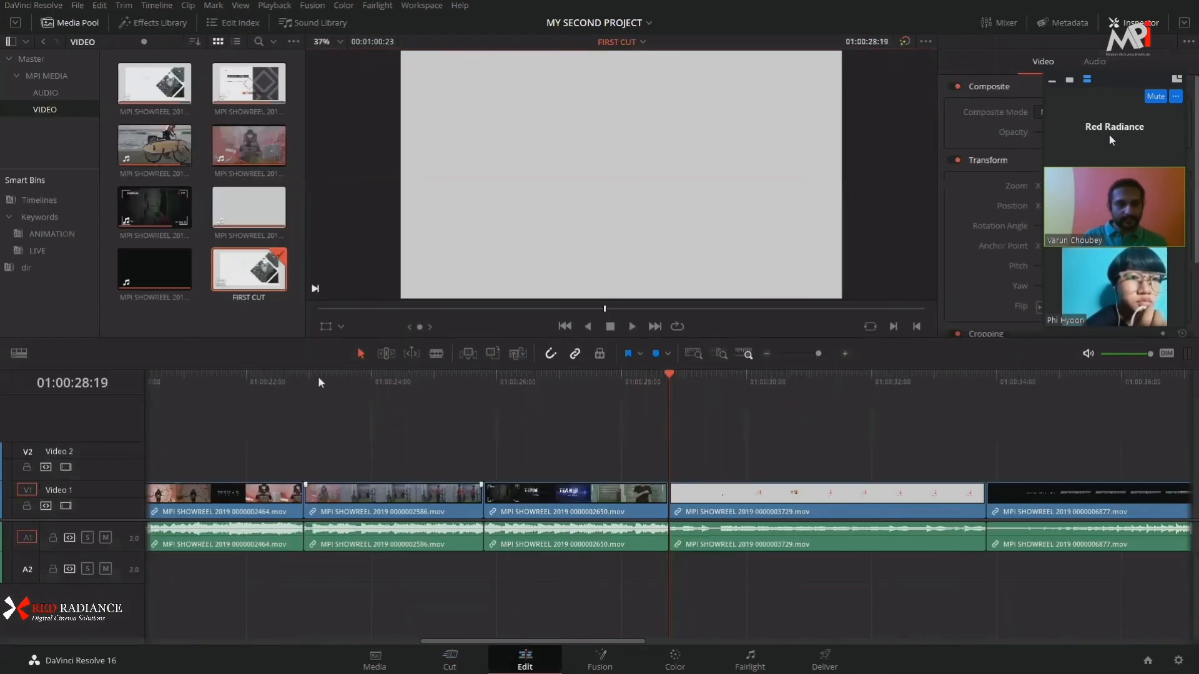
pyautogui.moveTo(291, 391); pyautogui.dragTo(191, 384)
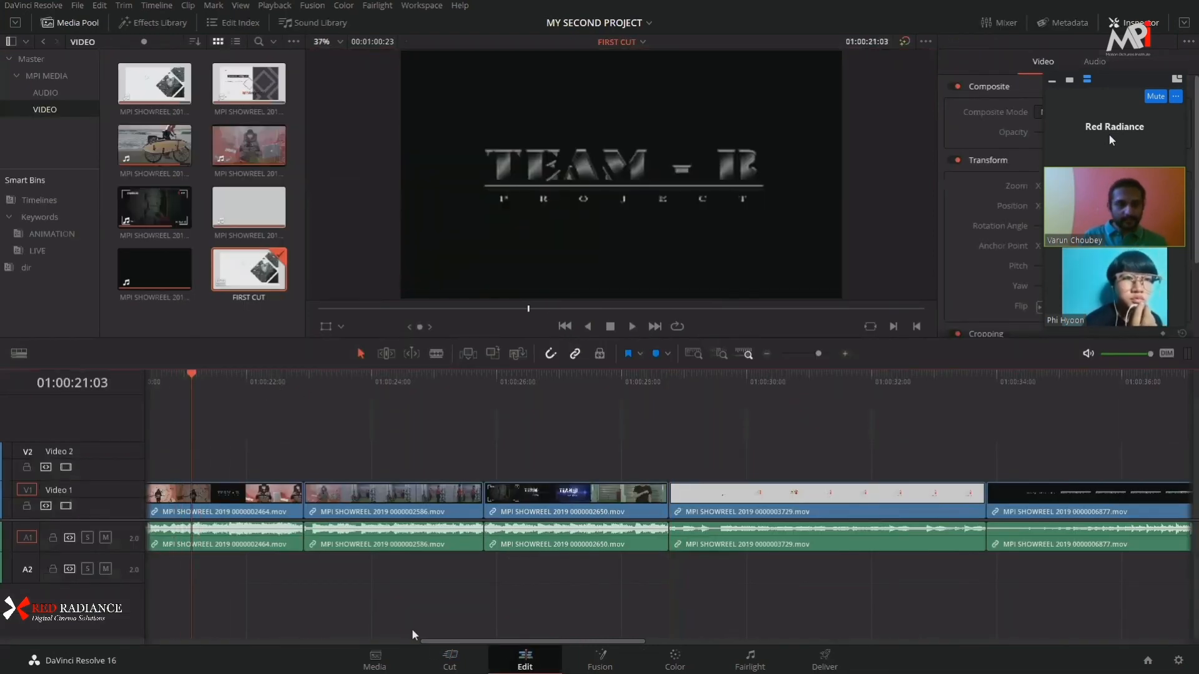
pyautogui.rightClick(78, 425)
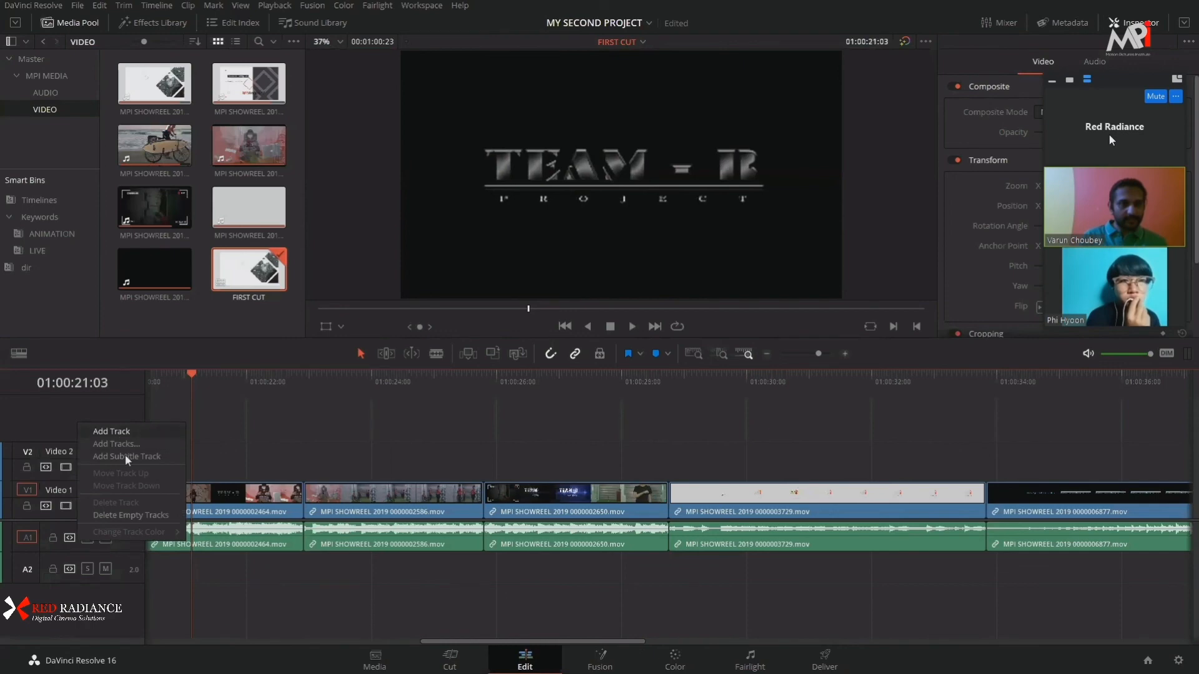
pyautogui.click(127, 461)
pyautogui.moveTo(232, 384); pyautogui.dragTo(222, 384)
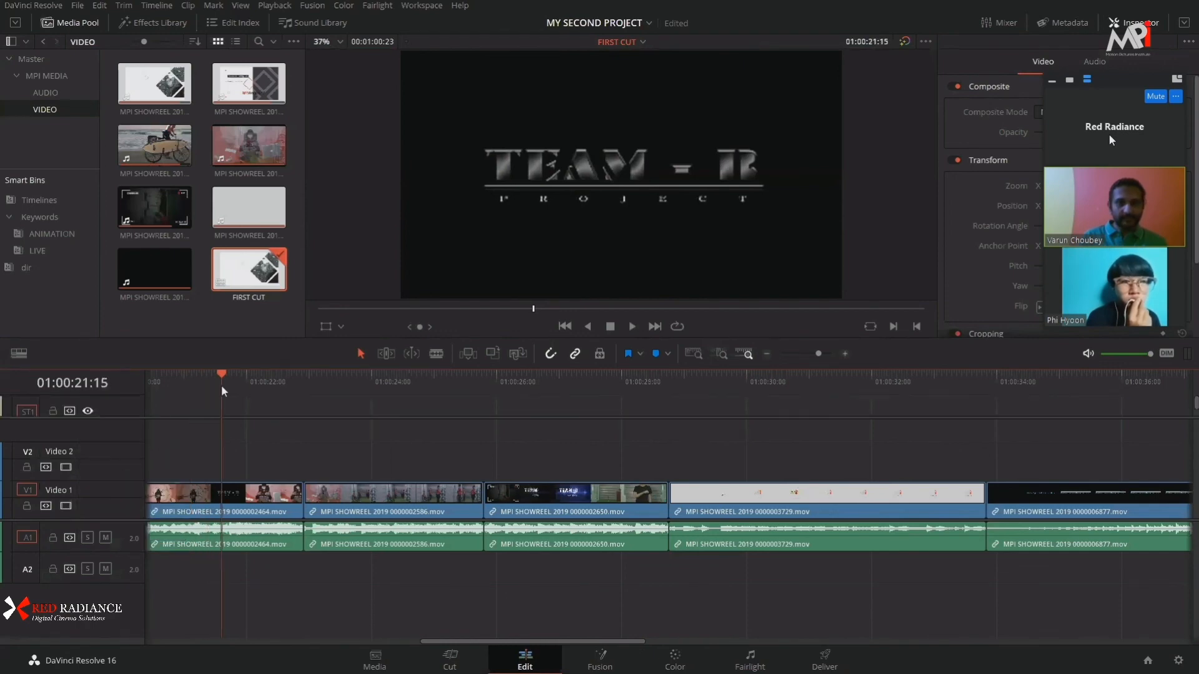
pyautogui.click(111, 410)
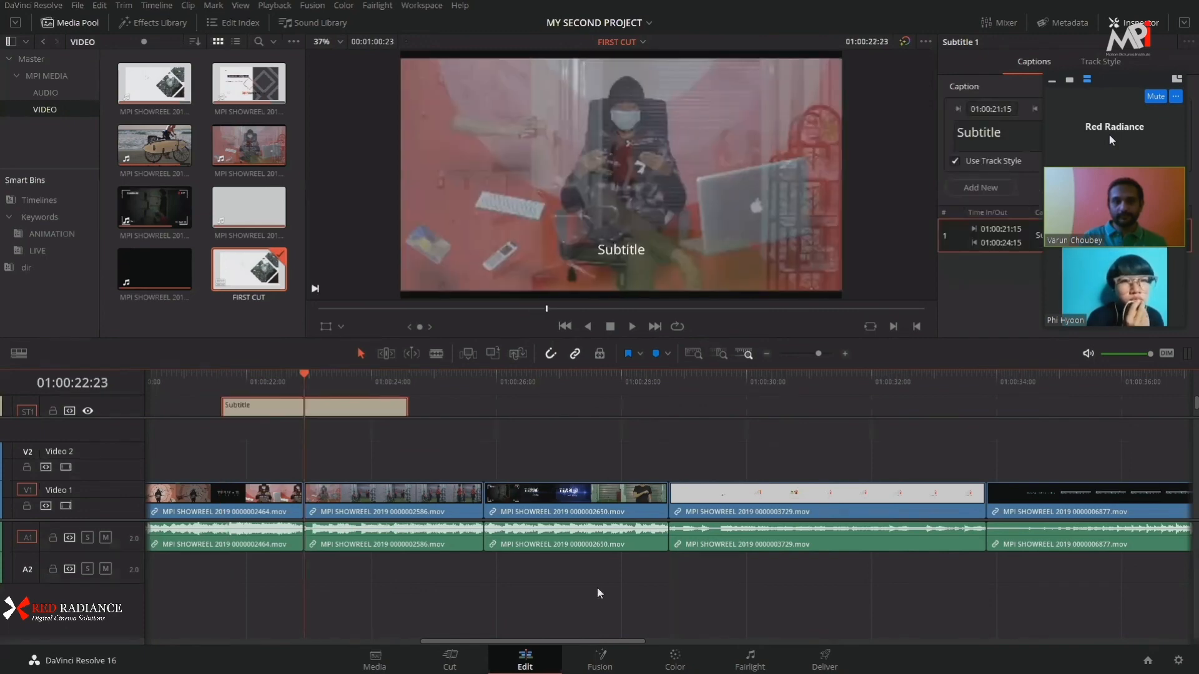
# Step: Return to the Deliver page and enable subtitle export for the custom render
pyautogui.click(824, 661)
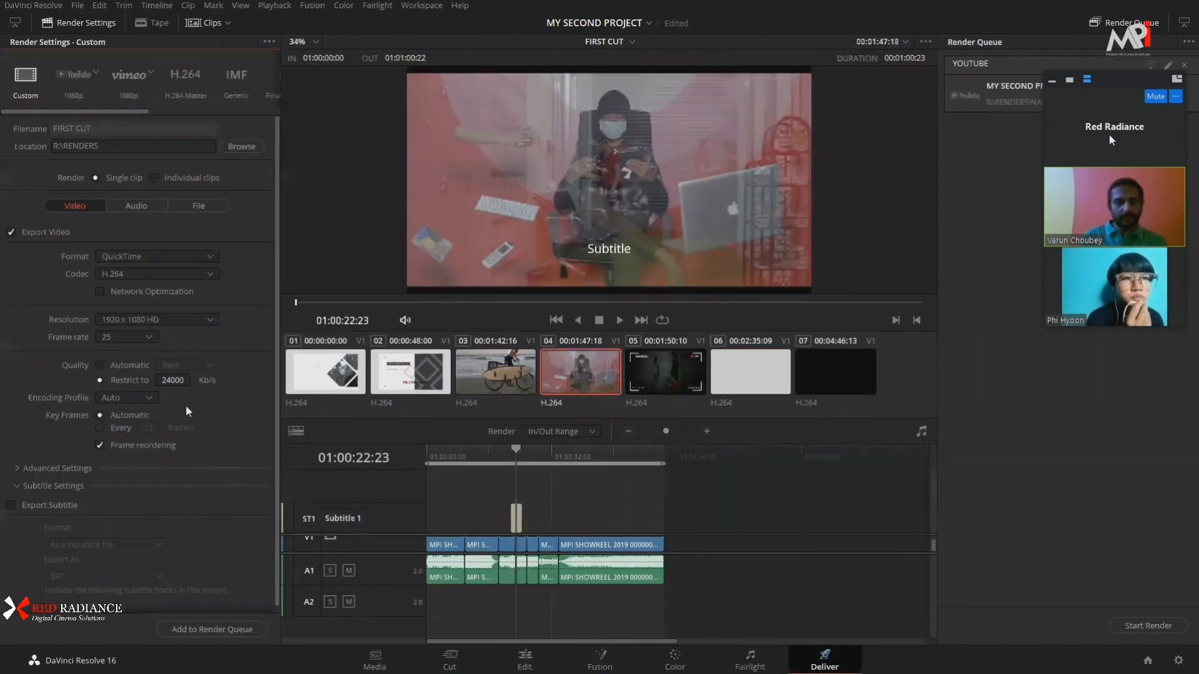
pyautogui.scroll(-1, 112, 533)
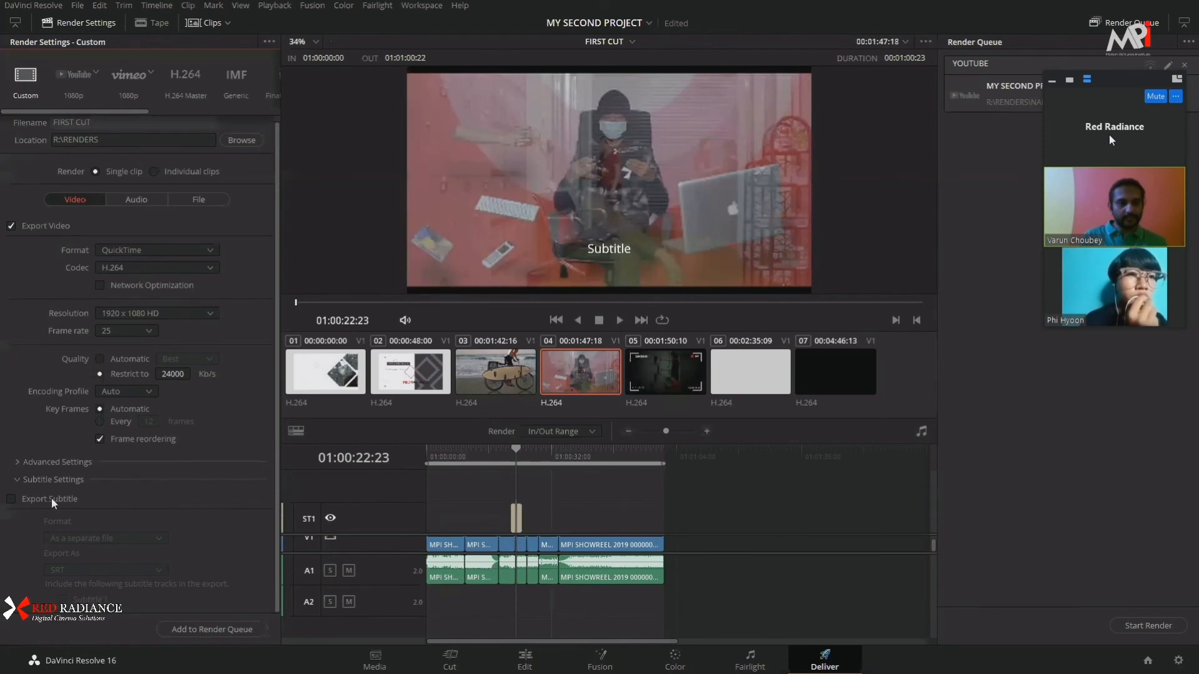
pyautogui.click(49, 502)
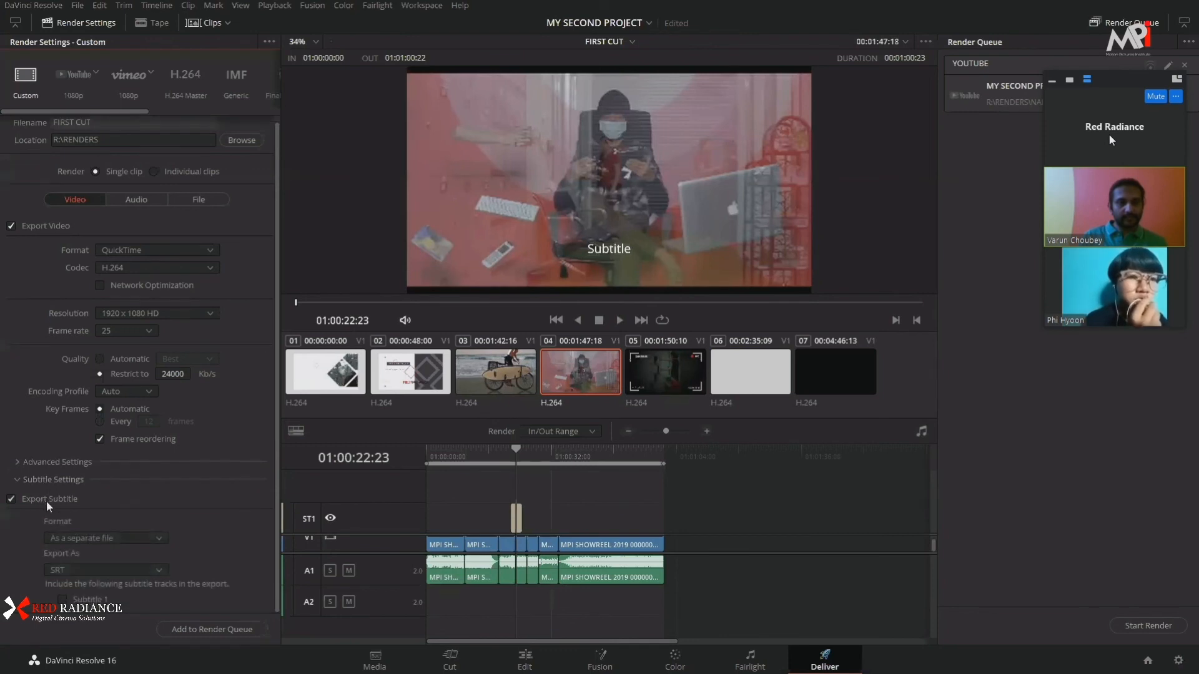
# Step: Review the subtitle format and file type options of the custom render and set the subtitle format to Burn into video
pyautogui.click(115, 538)
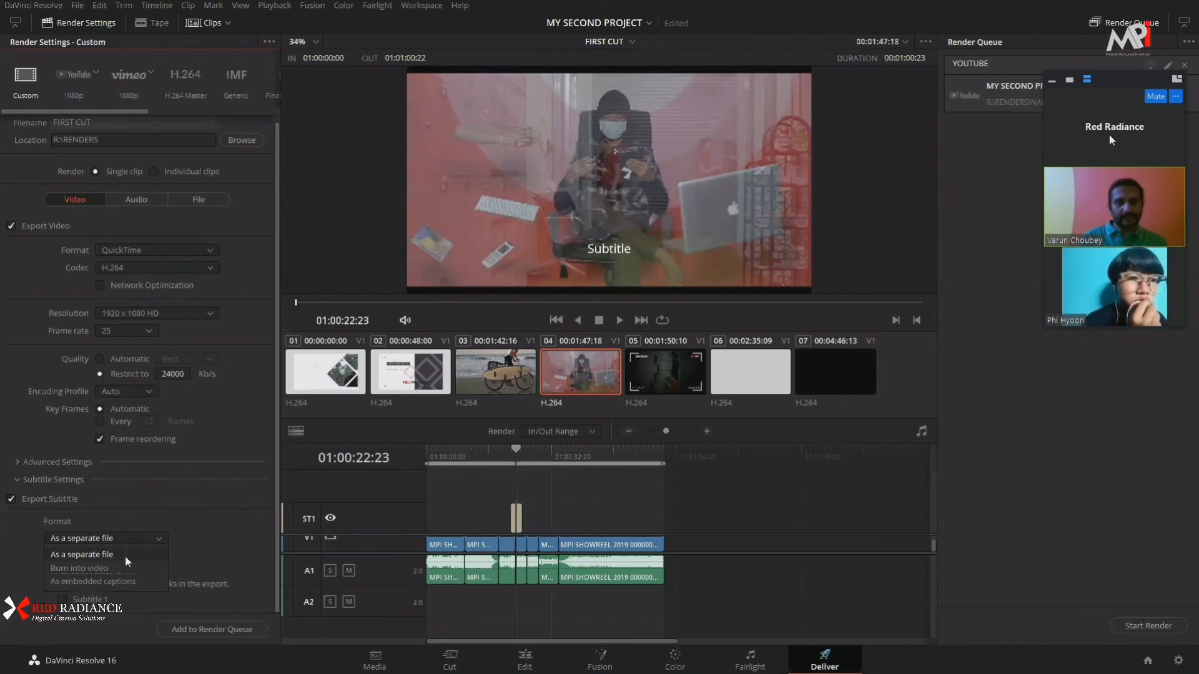
pyautogui.click(124, 544)
pyautogui.click(92, 572)
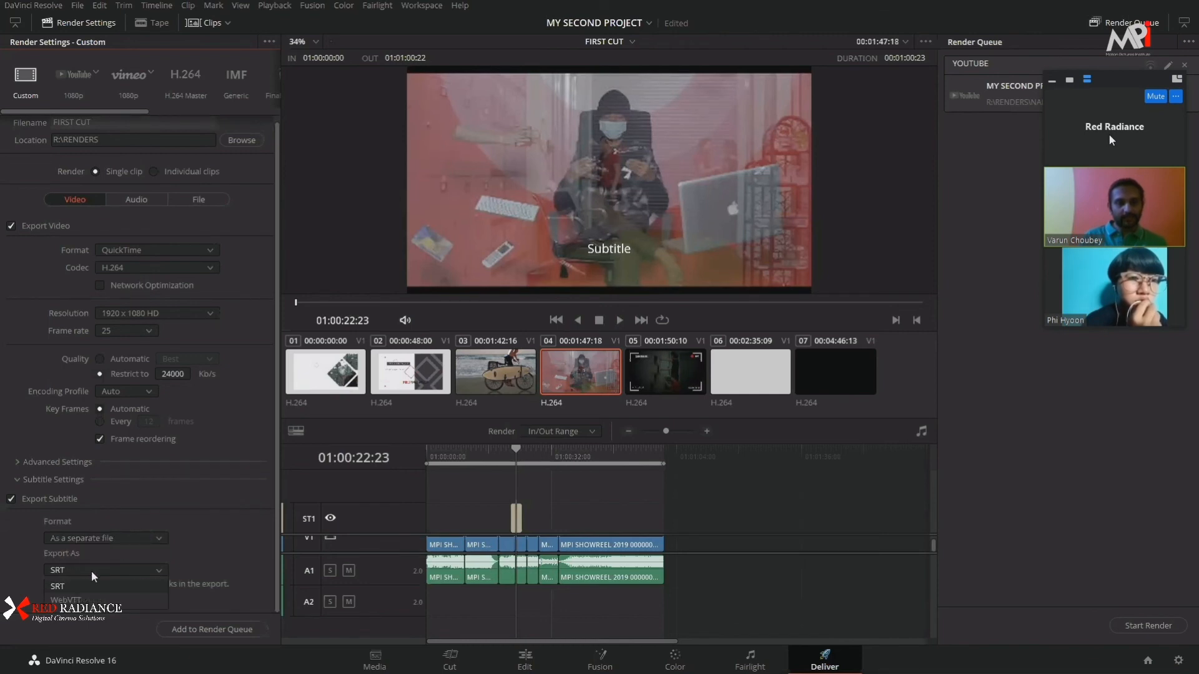
pyautogui.click(94, 576)
pyautogui.click(114, 538)
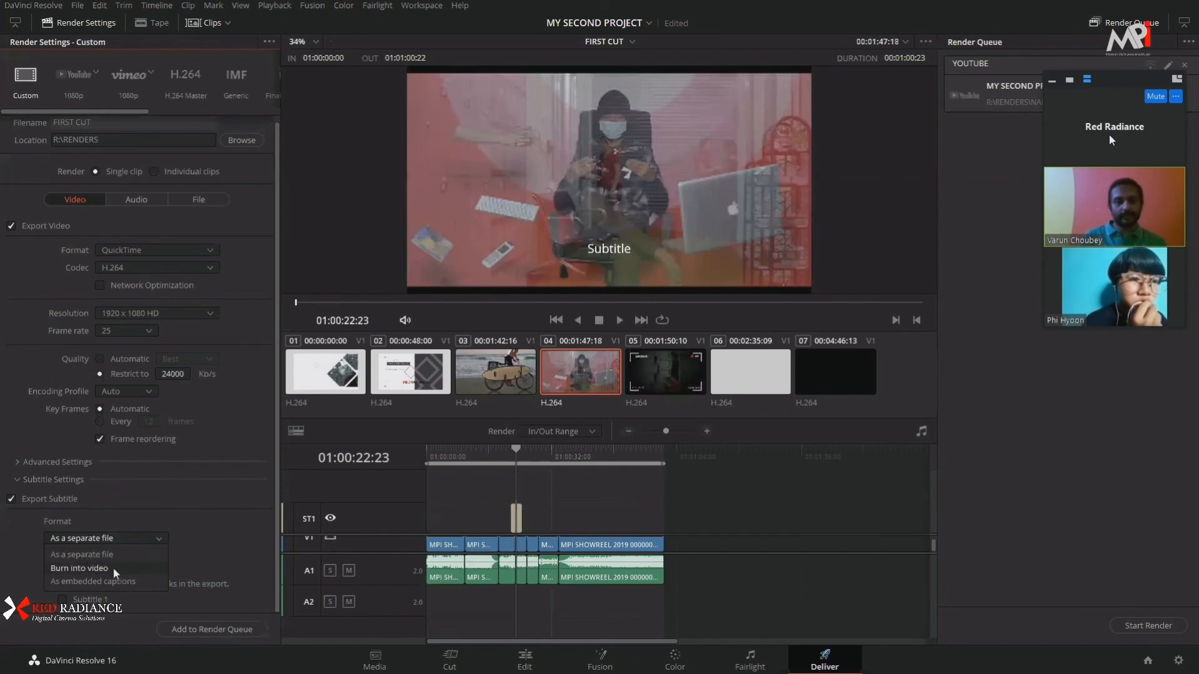
pyautogui.click(114, 569)
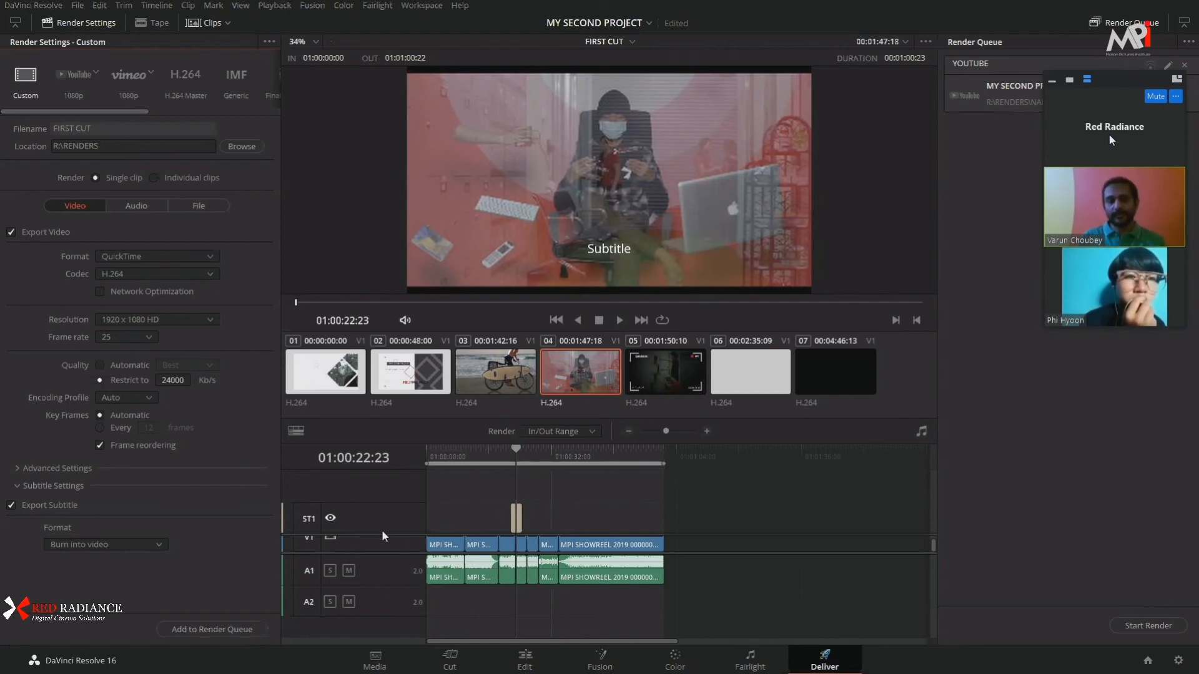
# Step: Enlarge the video track area of the timeline to reveal V1 and V2, and set the subtitle format to As a separate file
pyautogui.moveTo(387, 536); pyautogui.dragTo(388, 507)
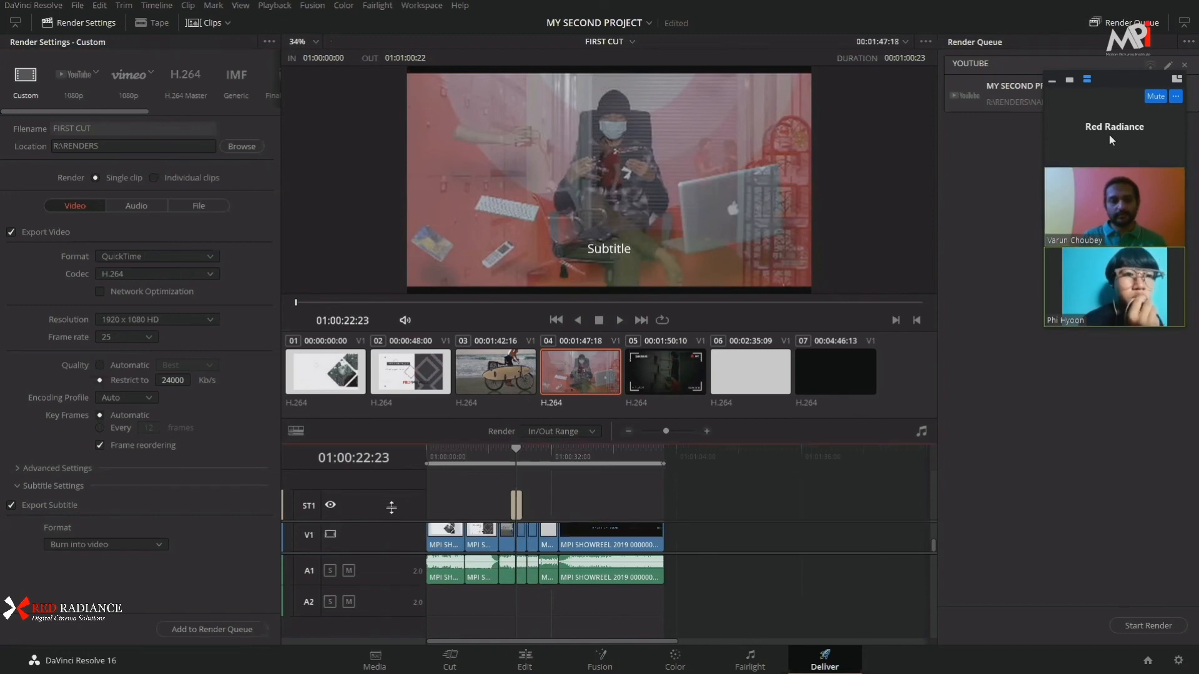
pyautogui.moveTo(388, 559); pyautogui.dragTo(391, 599)
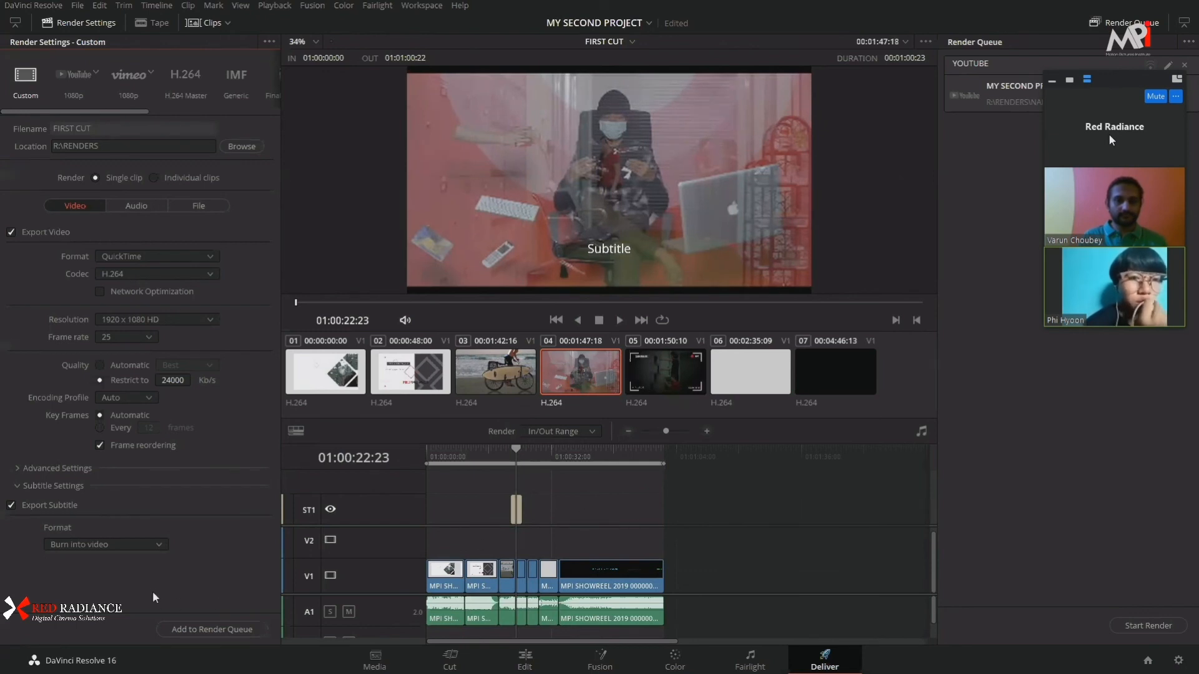
pyautogui.click(147, 545)
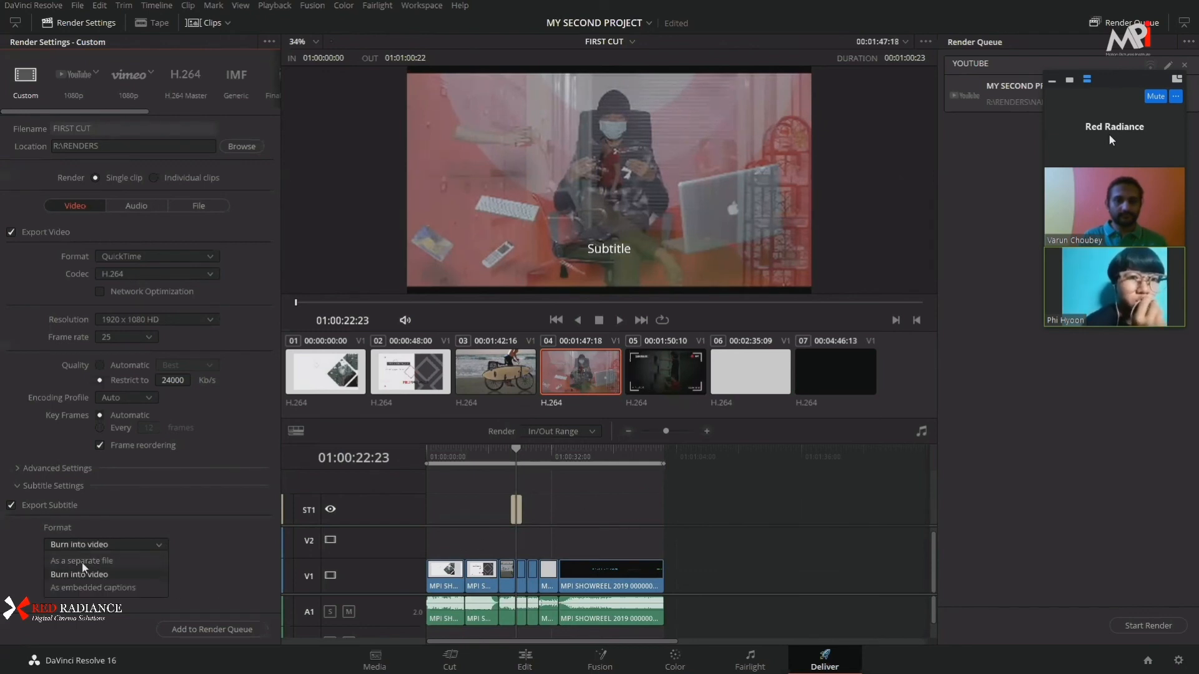
pyautogui.click(100, 557)
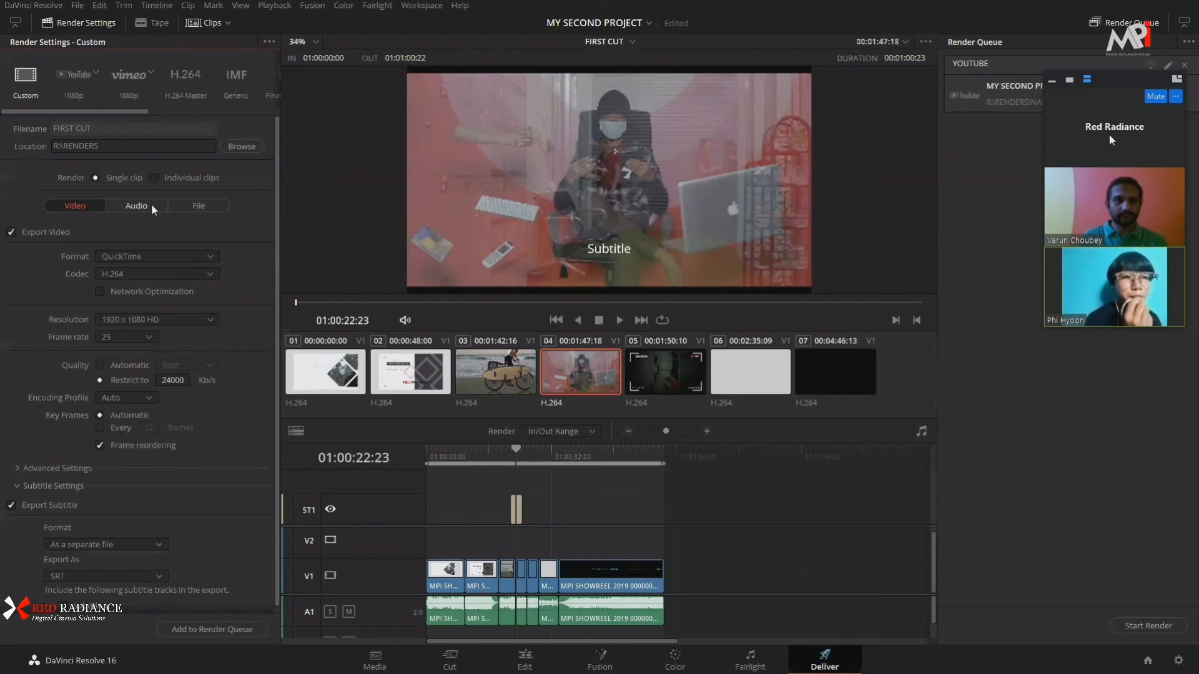
# Step: In the custom render's audio settings, try the Linear PCM codec and restore AAC
pyautogui.click(122, 208)
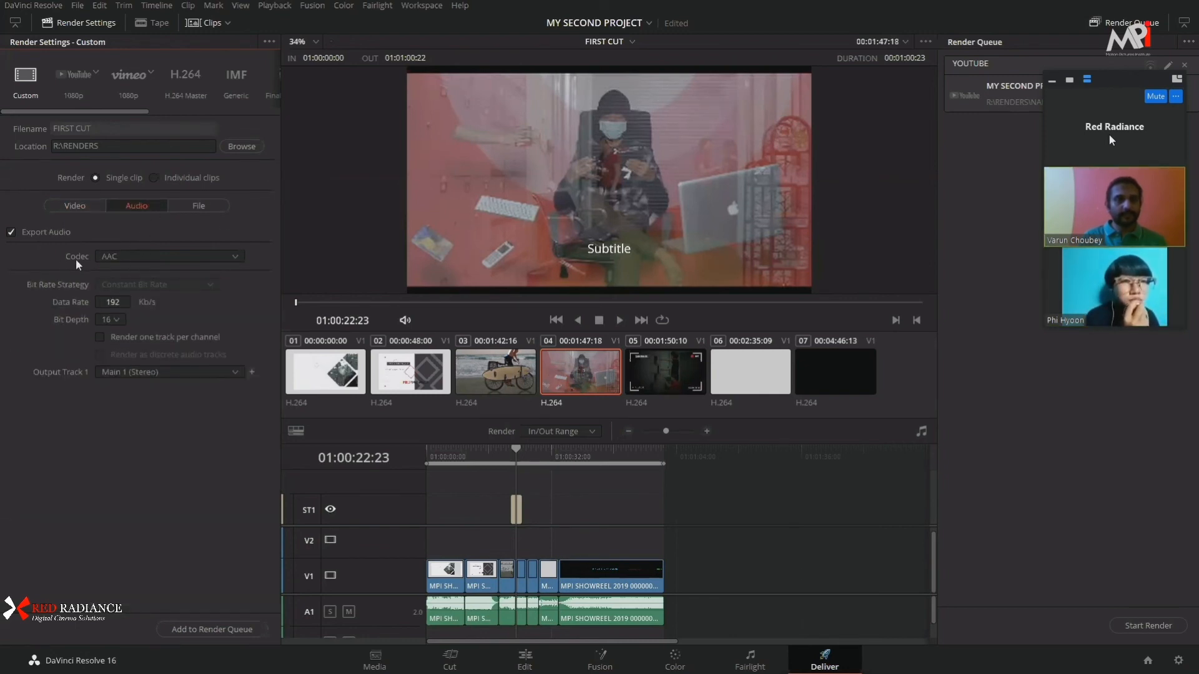
pyautogui.click(168, 263)
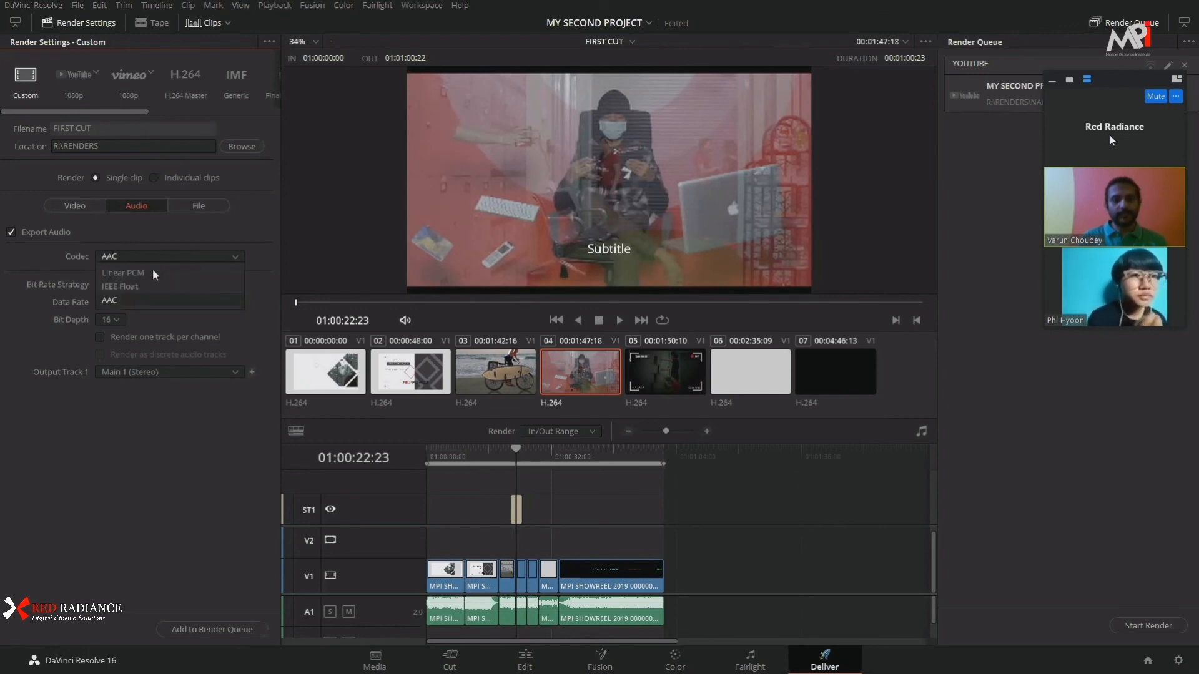
pyautogui.click(160, 273)
pyautogui.click(173, 261)
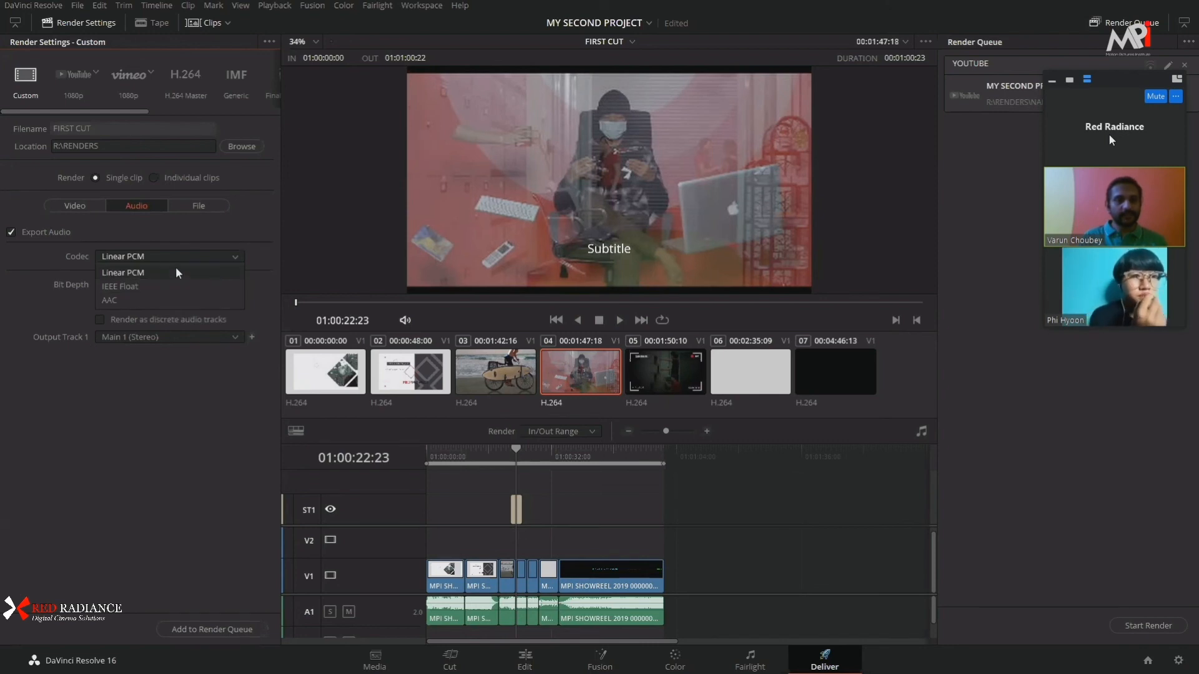
pyautogui.click(176, 303)
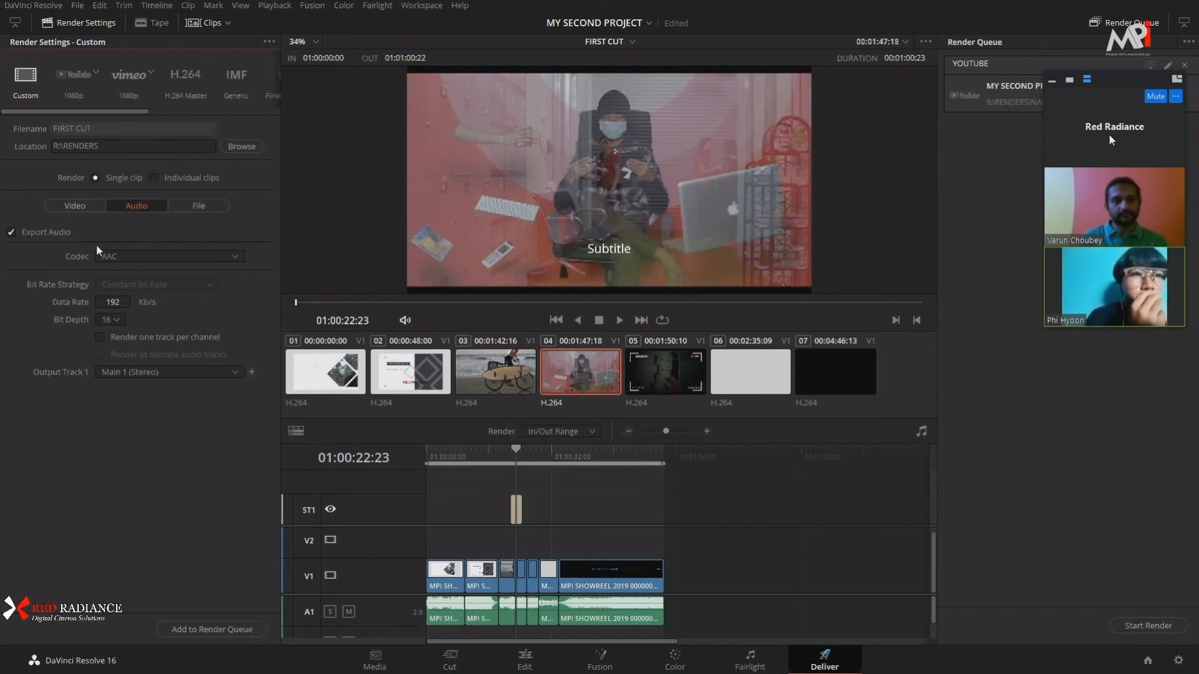
# Step: Return to the video settings, add the custom FIRST CUT render to the render queue and uncover the queued jobs
pyautogui.click(75, 206)
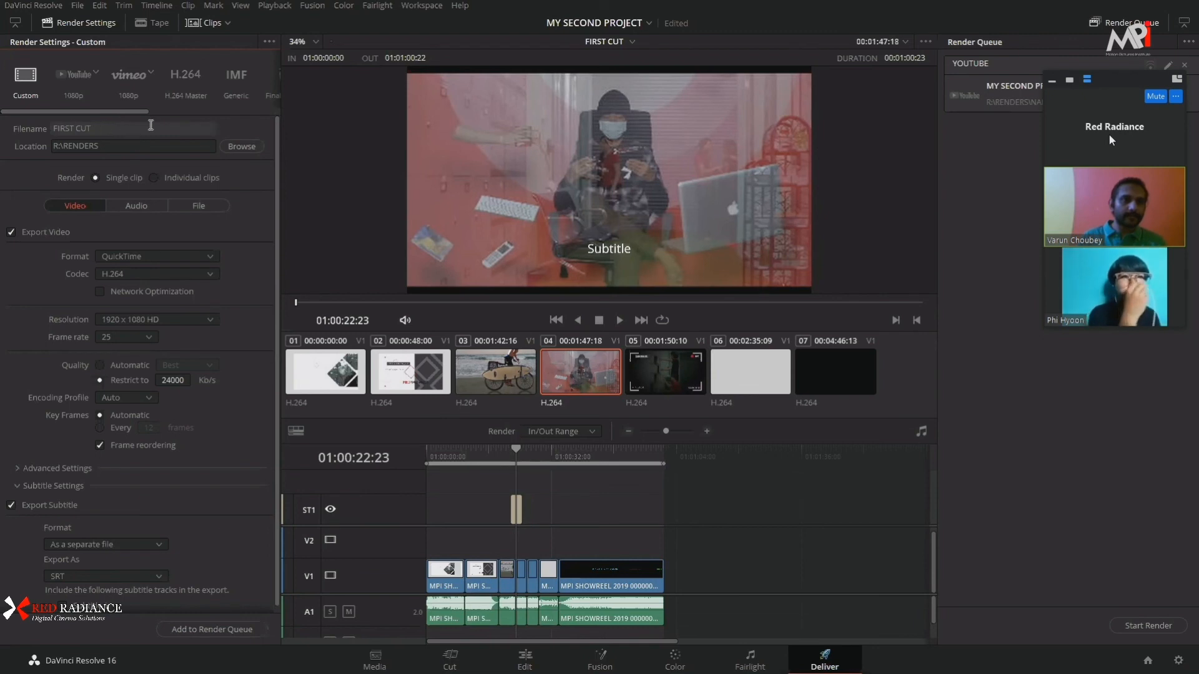
pyautogui.click(219, 631)
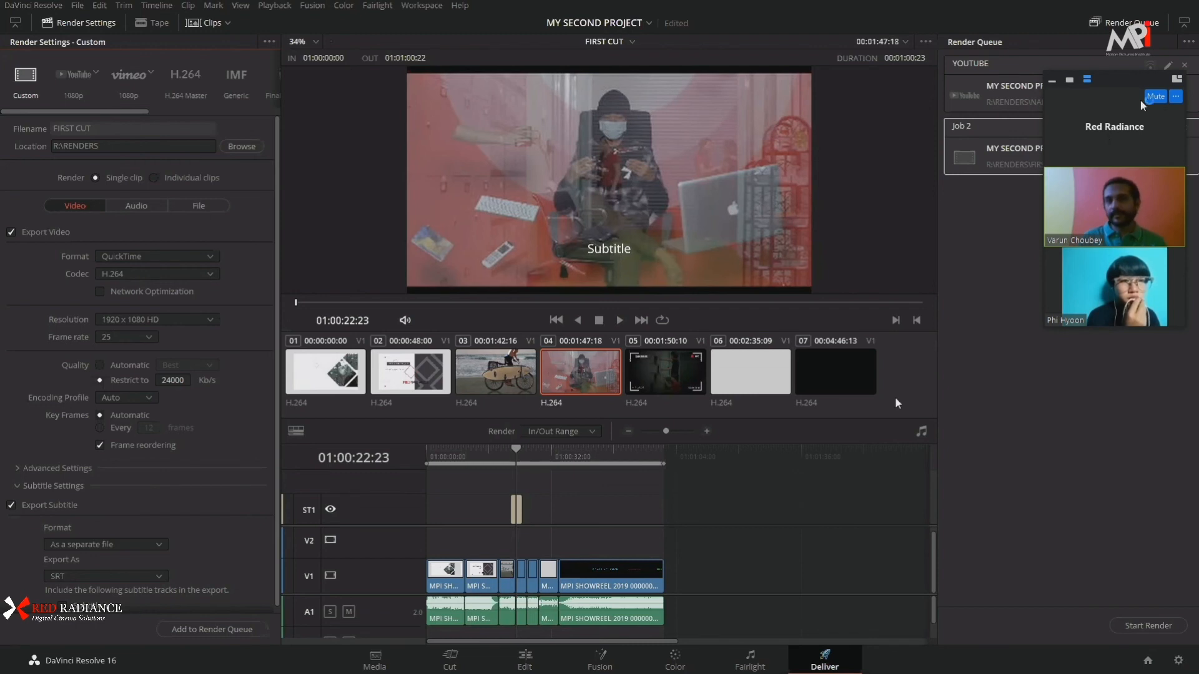
pyautogui.moveTo(1149, 80); pyautogui.dragTo(1140, 218)
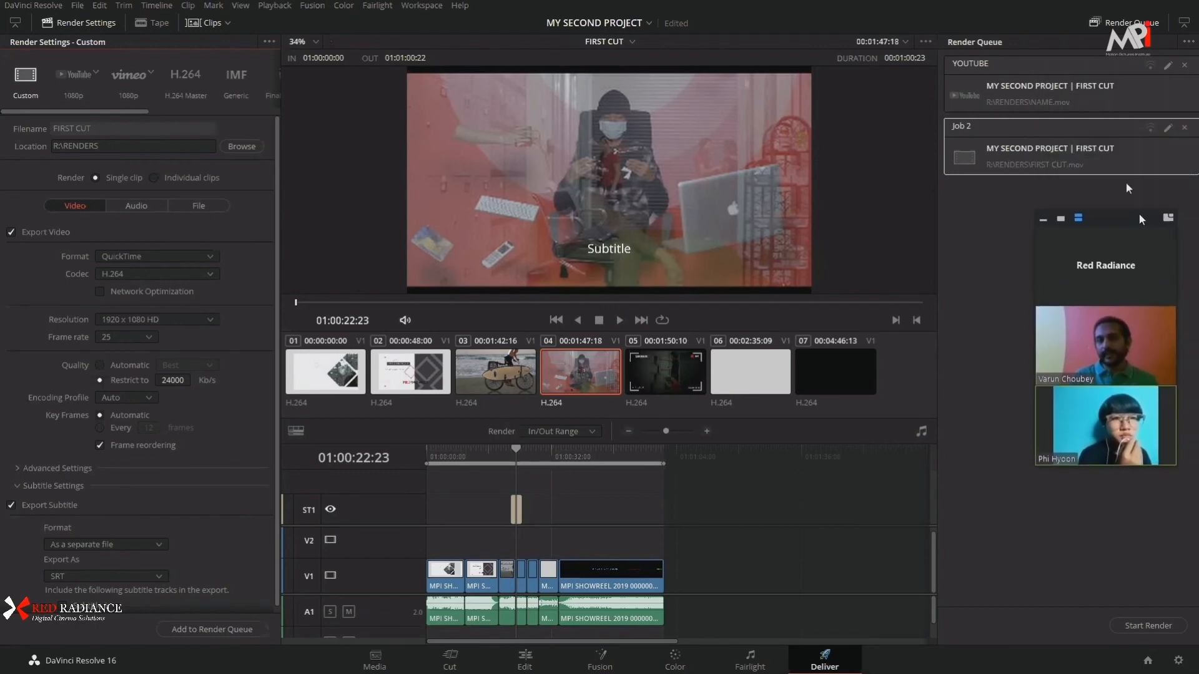
# Step: Rename the second job in the render queue as MASTER H264 and deselect it
pyautogui.doubleClick(1004, 146)
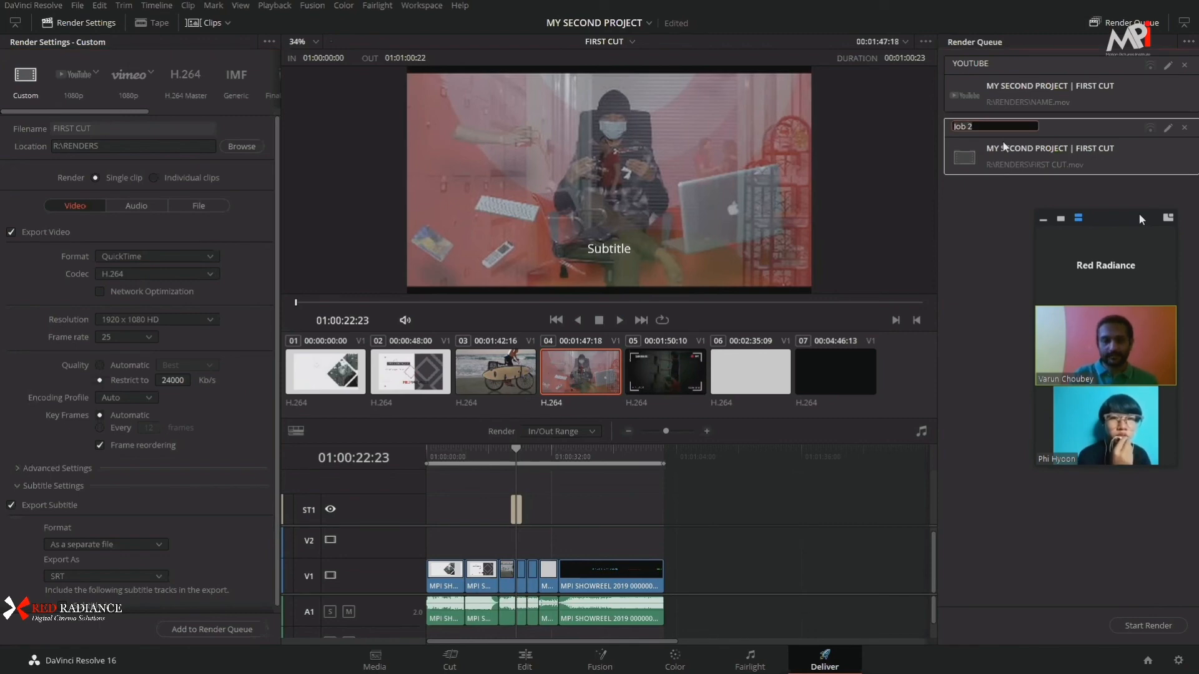
pyautogui.write('MASTER')
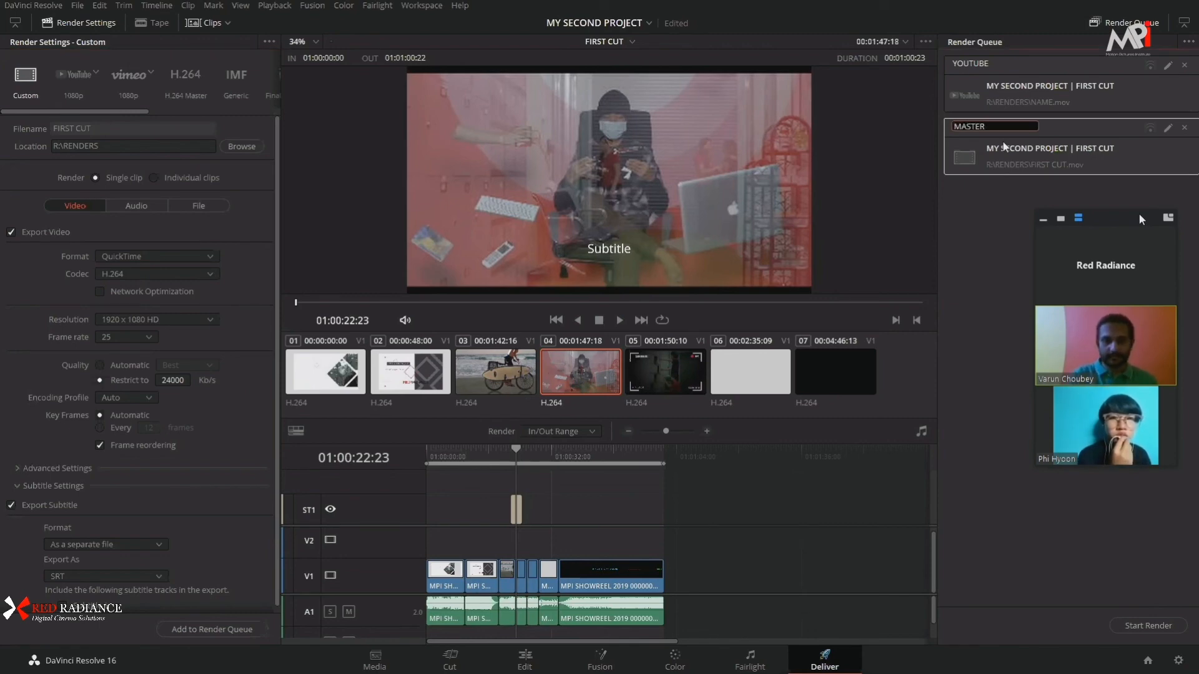
pyautogui.write(' H@')
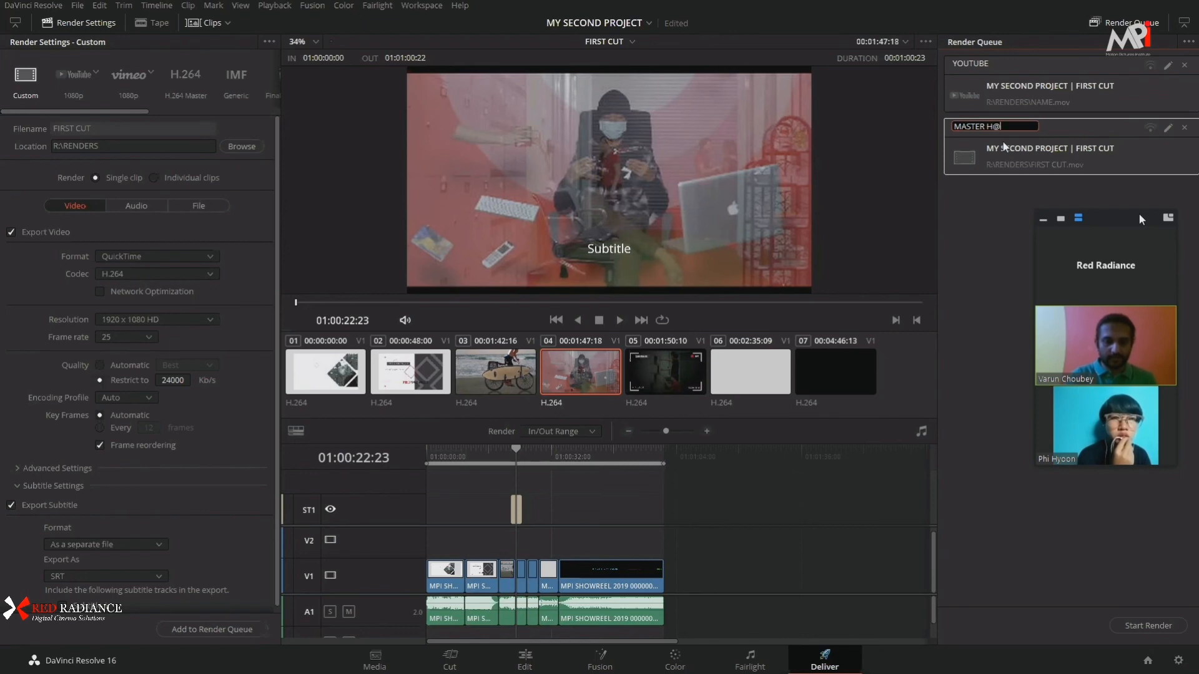
pyautogui.write('^$')
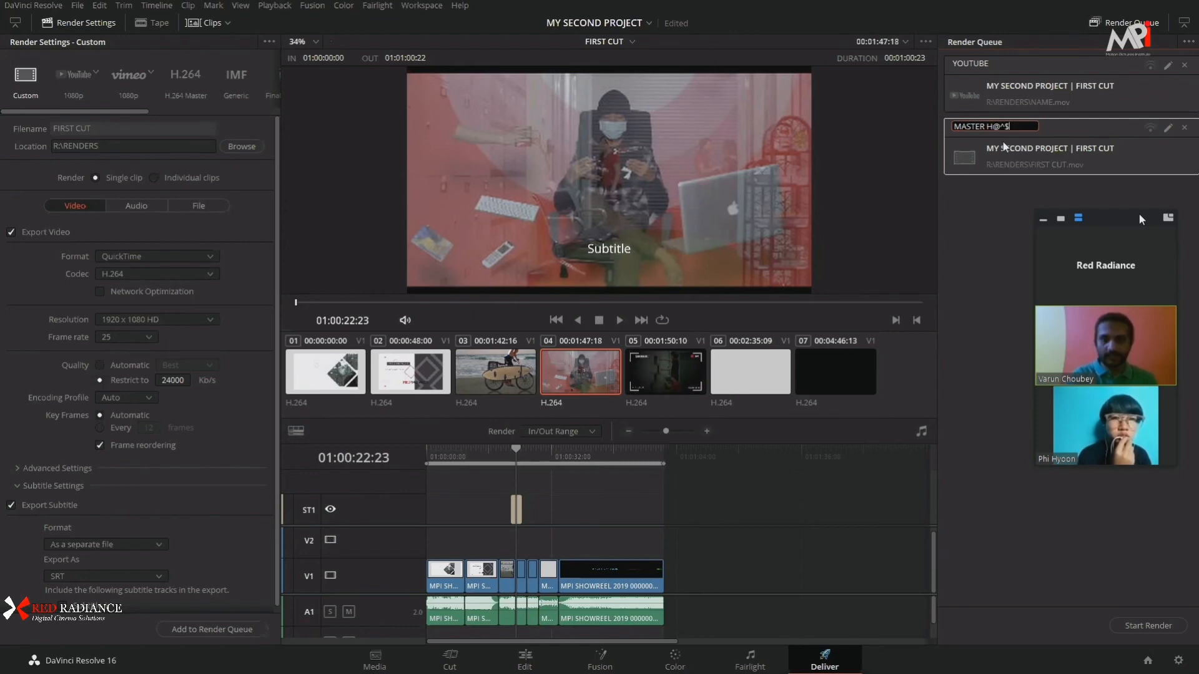
pyautogui.press('BackSpace')
pyautogui.press('BackSpace')
pyautogui.press('BackSpace')
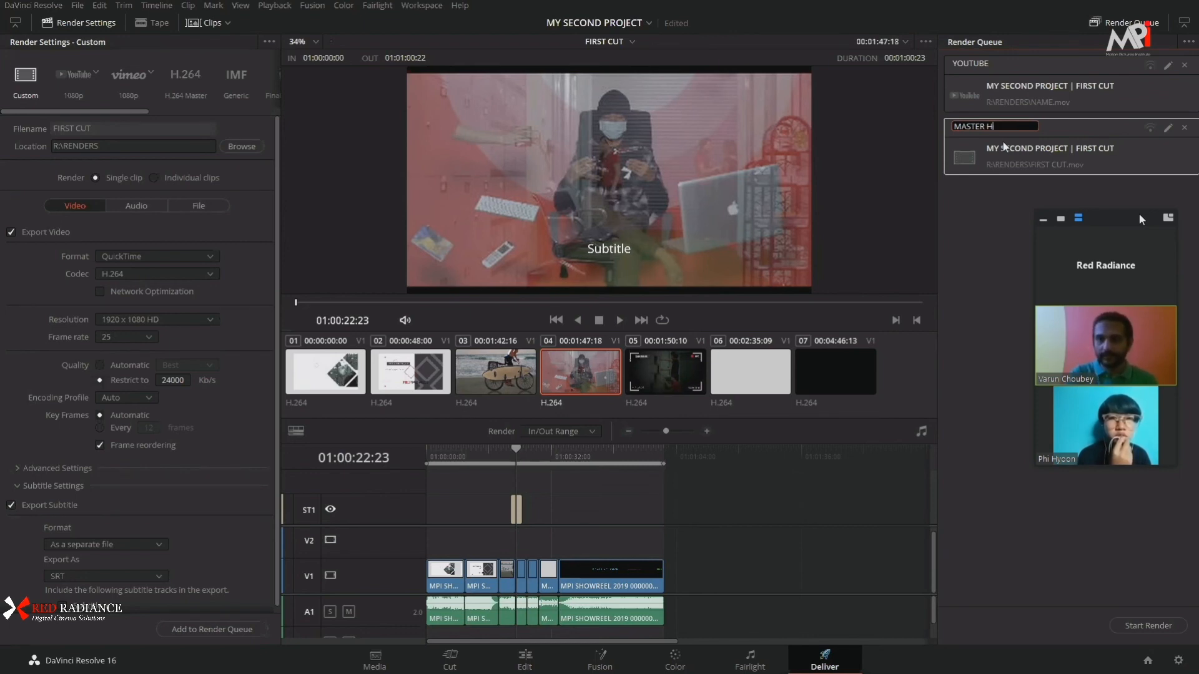
pyautogui.write('264')
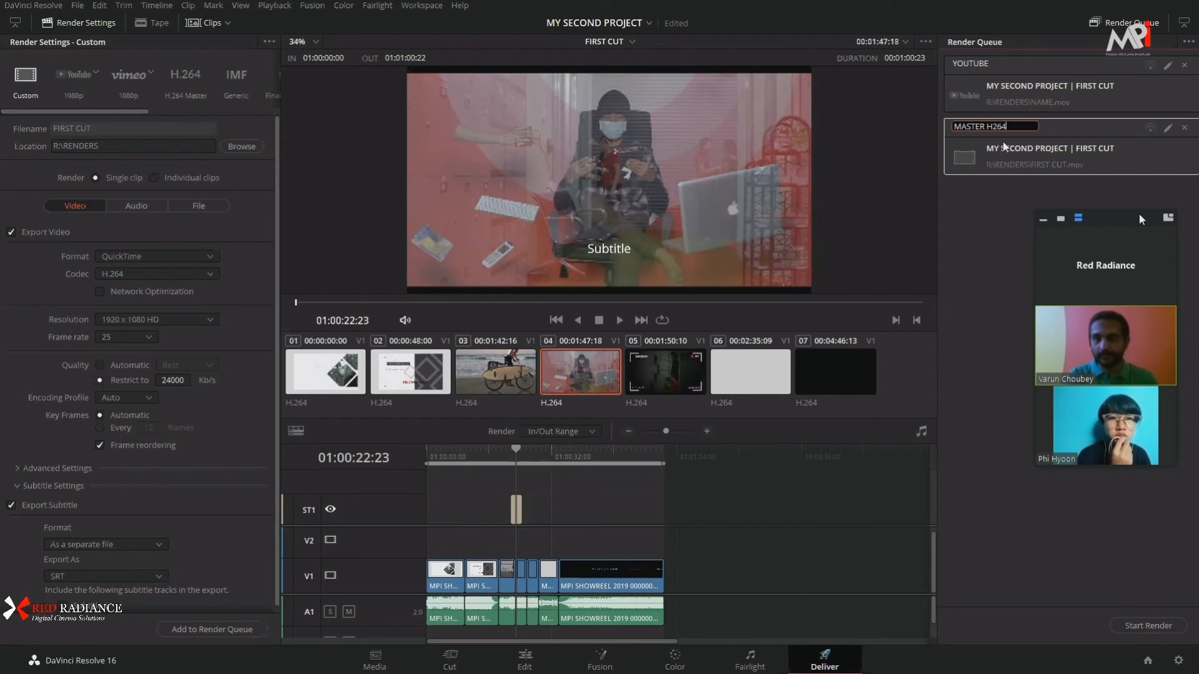
pyautogui.press('Return')
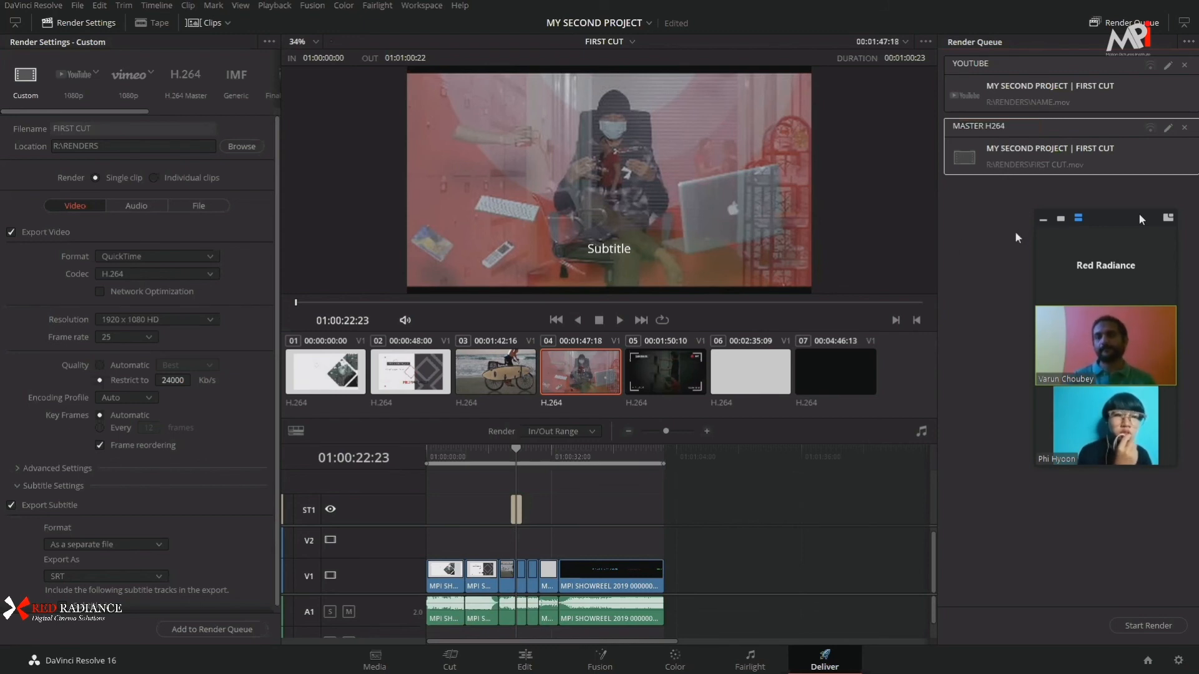
pyautogui.click(1055, 269)
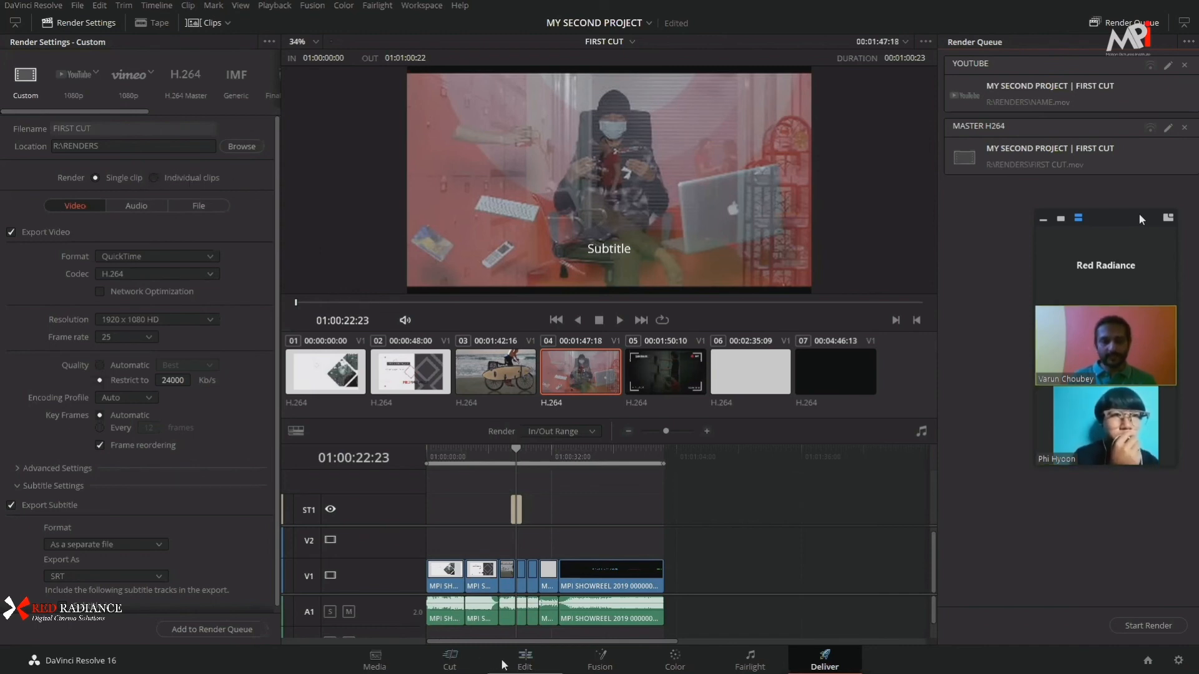
# Step: On the Edit page, create a new empty timeline named RUSHES in the VIDEO bin
pyautogui.click(525, 664)
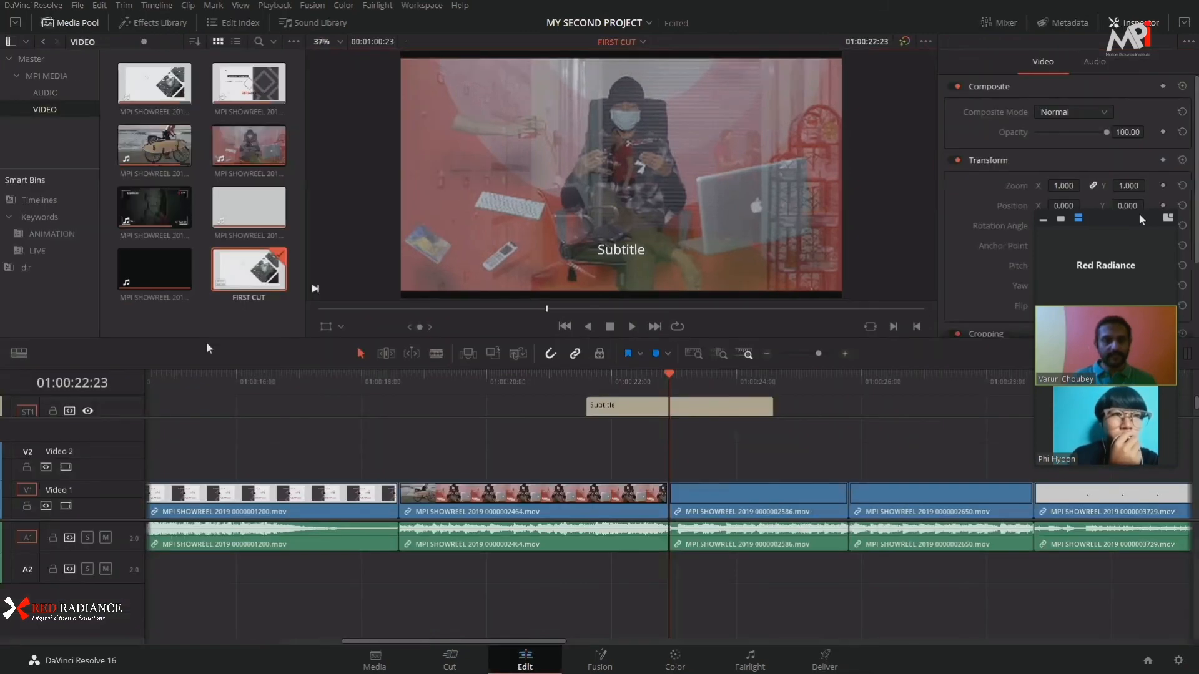
pyautogui.rightClick(211, 324)
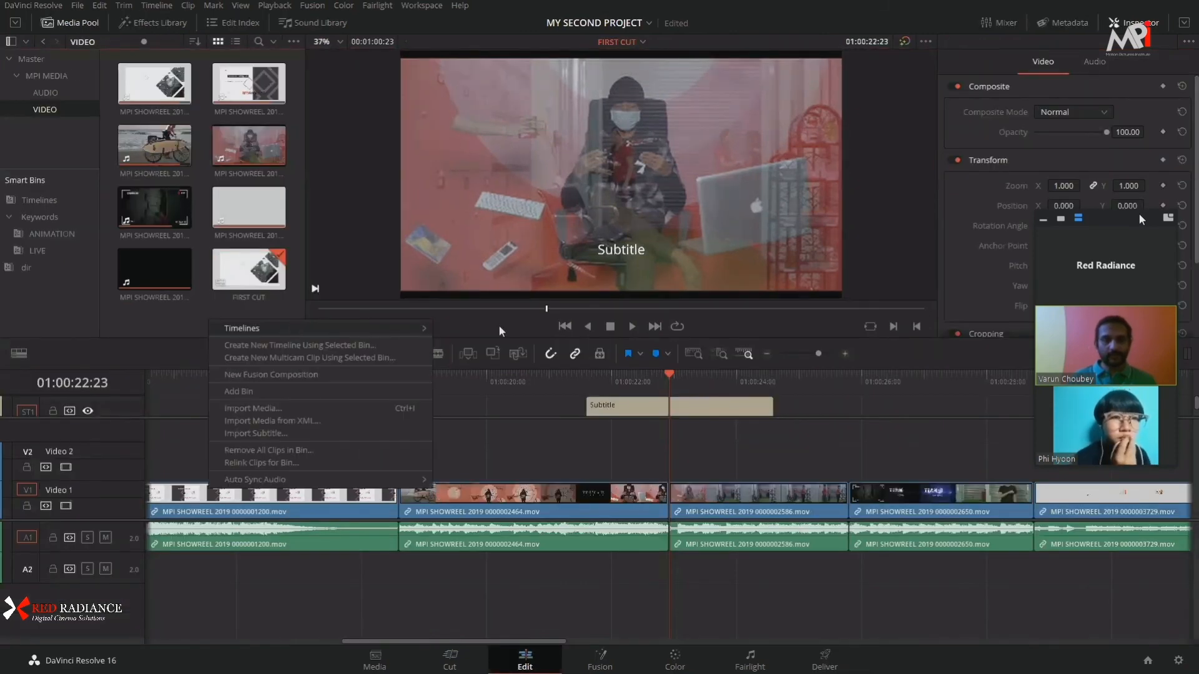
pyautogui.moveTo(294, 328)
pyautogui.click(526, 325)
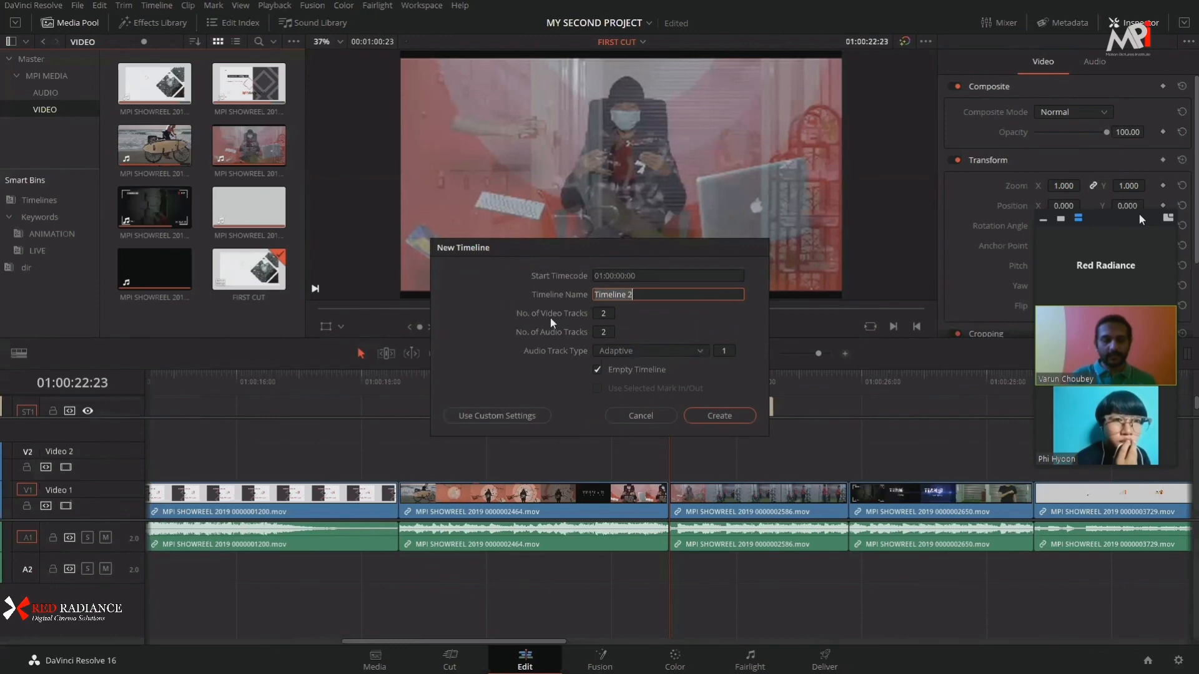
pyautogui.write('TAPE')
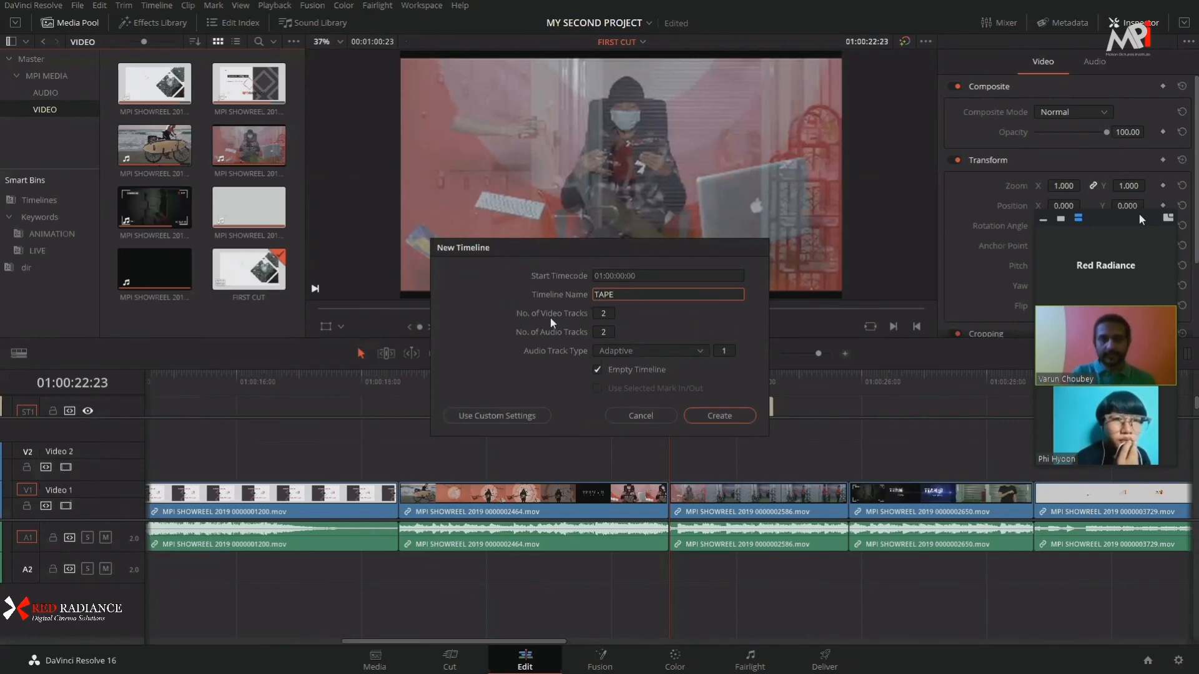
pyautogui.press('BackSpace')
pyautogui.press('BackSpace')
pyautogui.press('BackSpace')
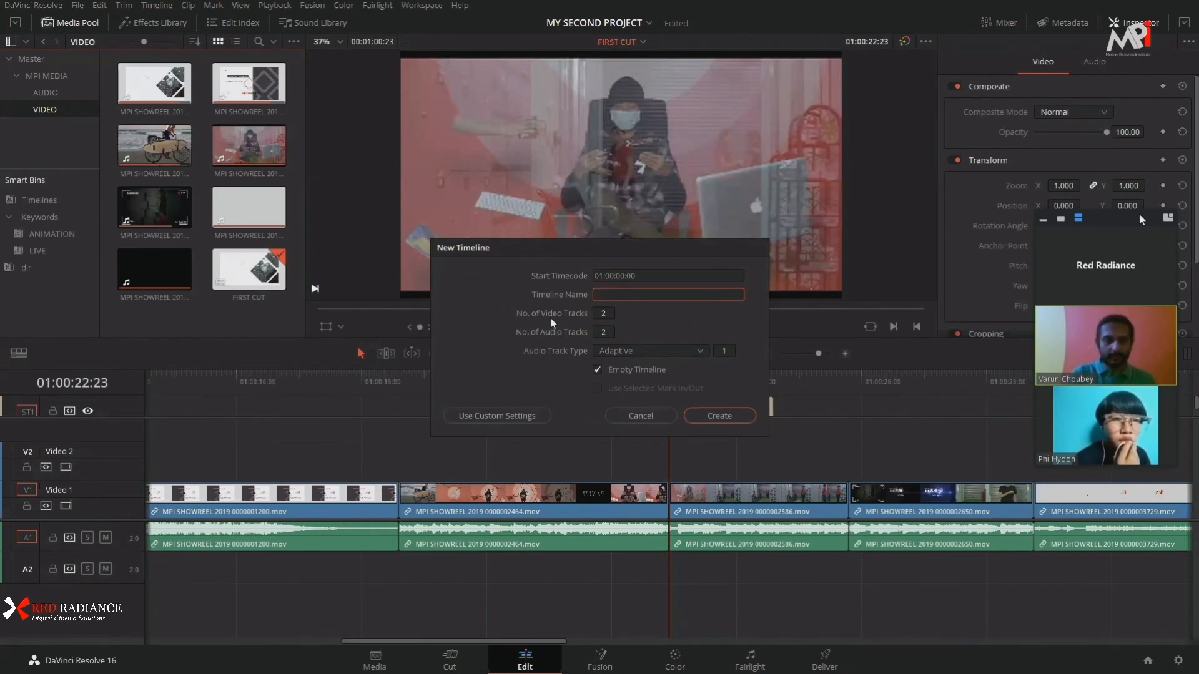
pyautogui.write('RUSHES')
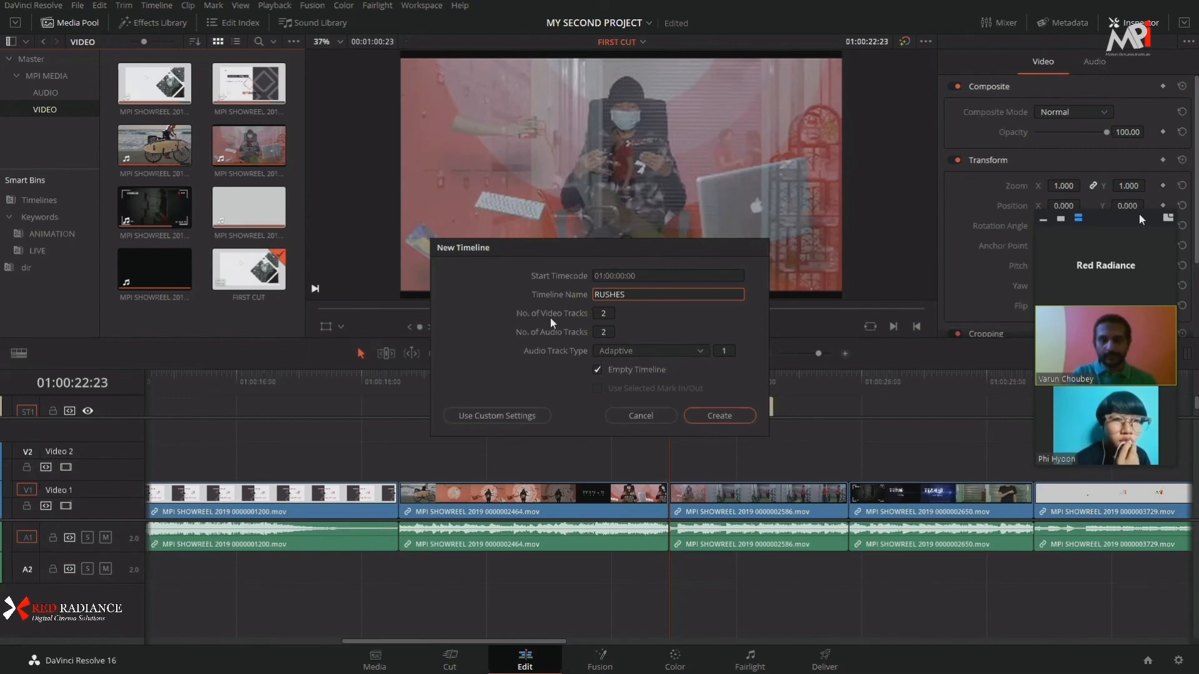
pyautogui.press('Return')
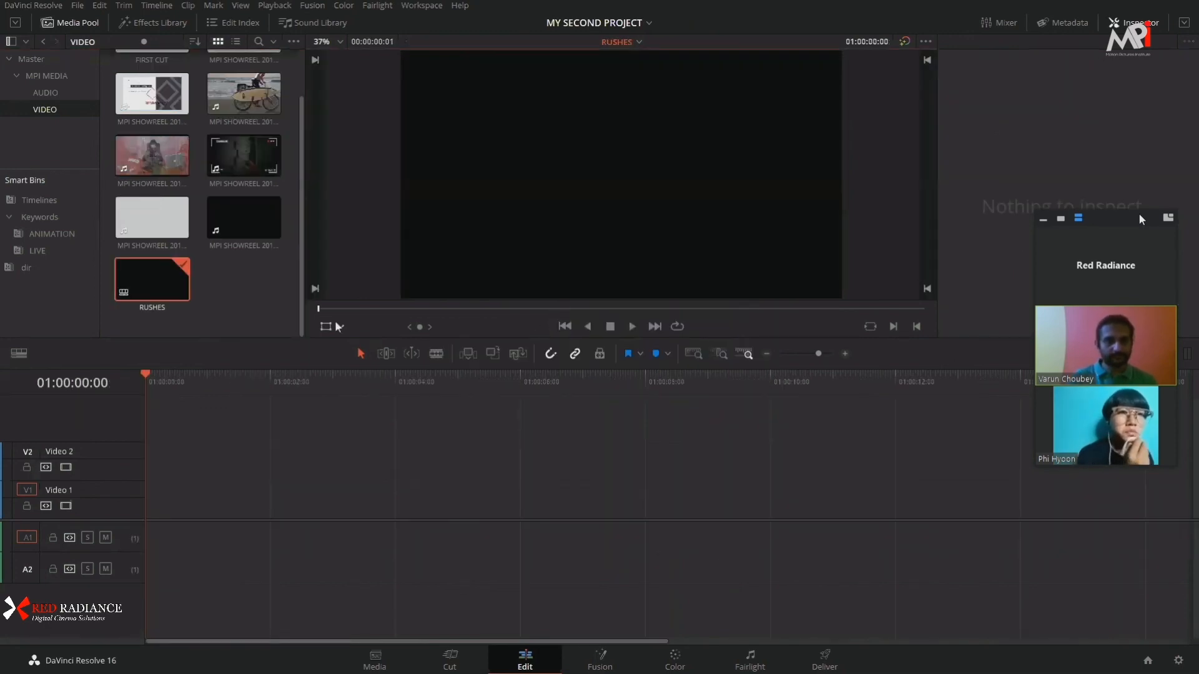
# Step: Place FIRST CUT and the first six MPI SHOWREEL clips from the VIDEO bin at the start of the RUSHES timeline's Video 1 track
pyautogui.scroll(1, 163, 275)
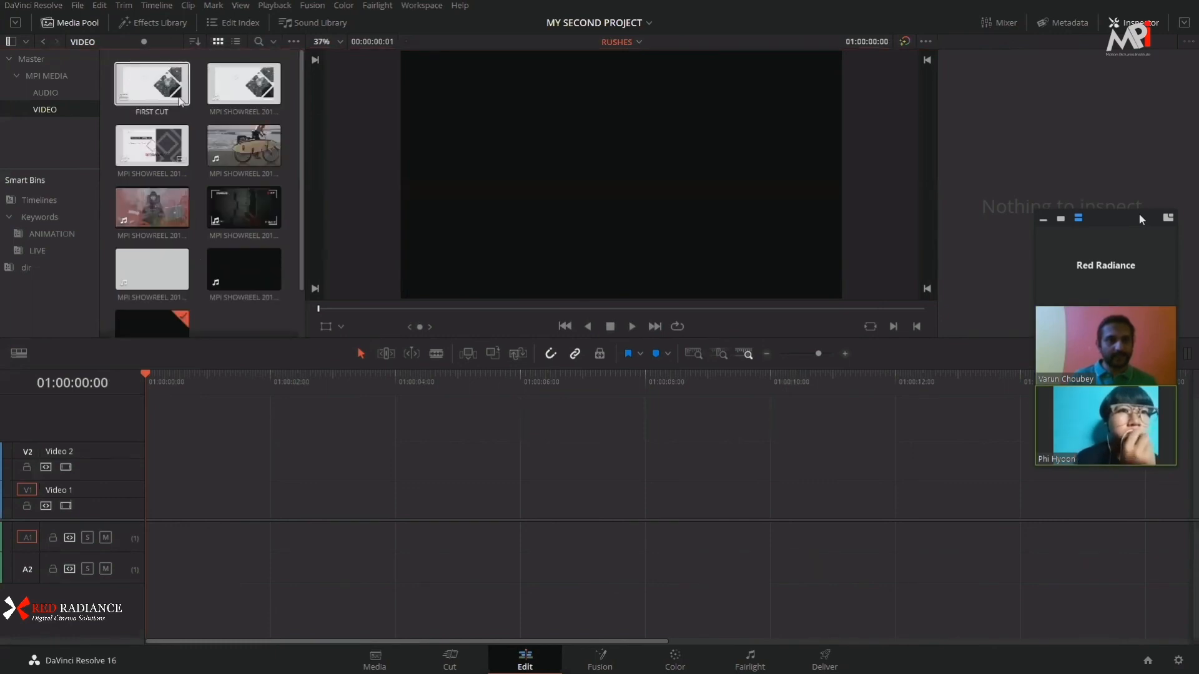
pyautogui.keyDown('ctrl'); pyautogui.click(241, 86); pyautogui.keyUp('ctrl')
pyautogui.keyDown('ctrl'); pyautogui.click(164, 154); pyautogui.keyUp('ctrl')
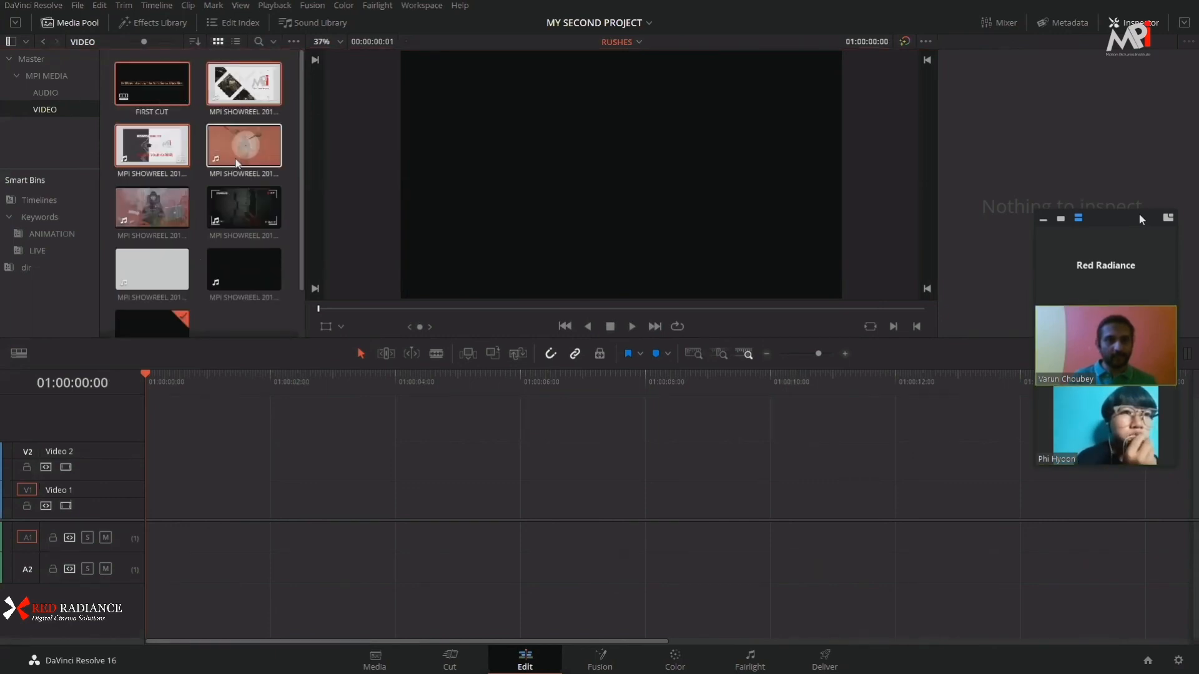
pyautogui.keyDown('ctrl'); pyautogui.click(236, 160); pyautogui.keyUp('ctrl')
pyautogui.keyDown('ctrl'); pyautogui.click(160, 212); pyautogui.keyUp('ctrl')
pyautogui.keyDown('ctrl'); pyautogui.click(231, 216); pyautogui.keyUp('ctrl')
pyautogui.keyDown('ctrl'); pyautogui.click(140, 274); pyautogui.keyUp('ctrl')
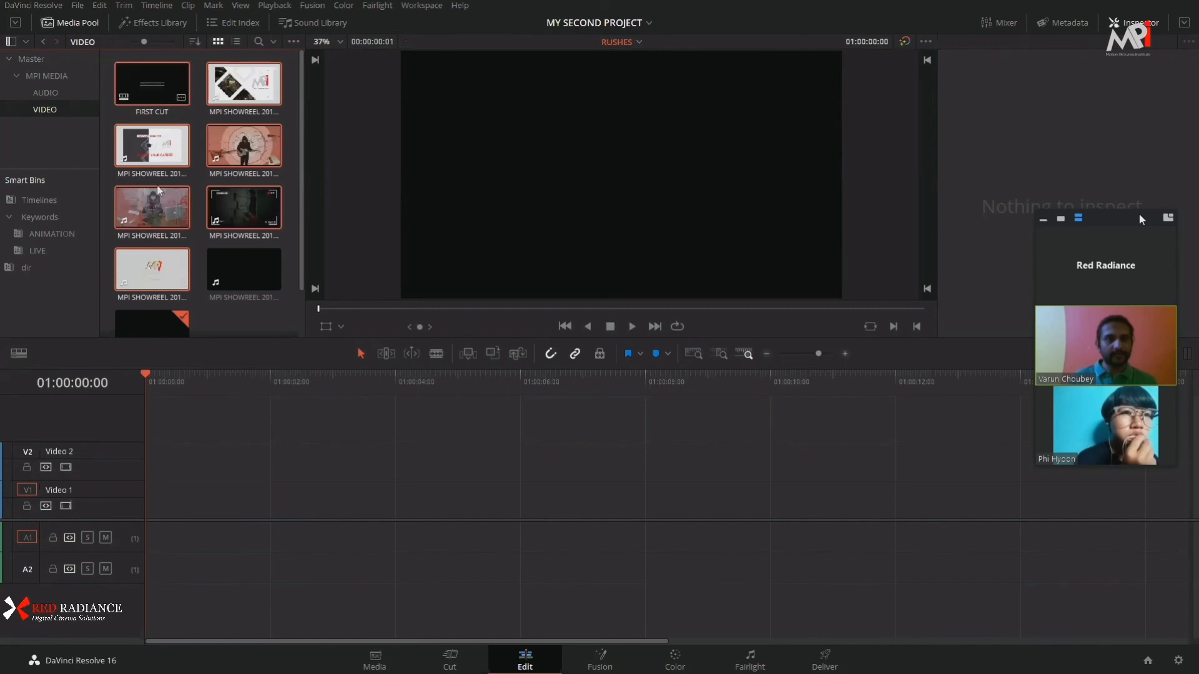
pyautogui.moveTo(157, 90); pyautogui.dragTo(297, 487)
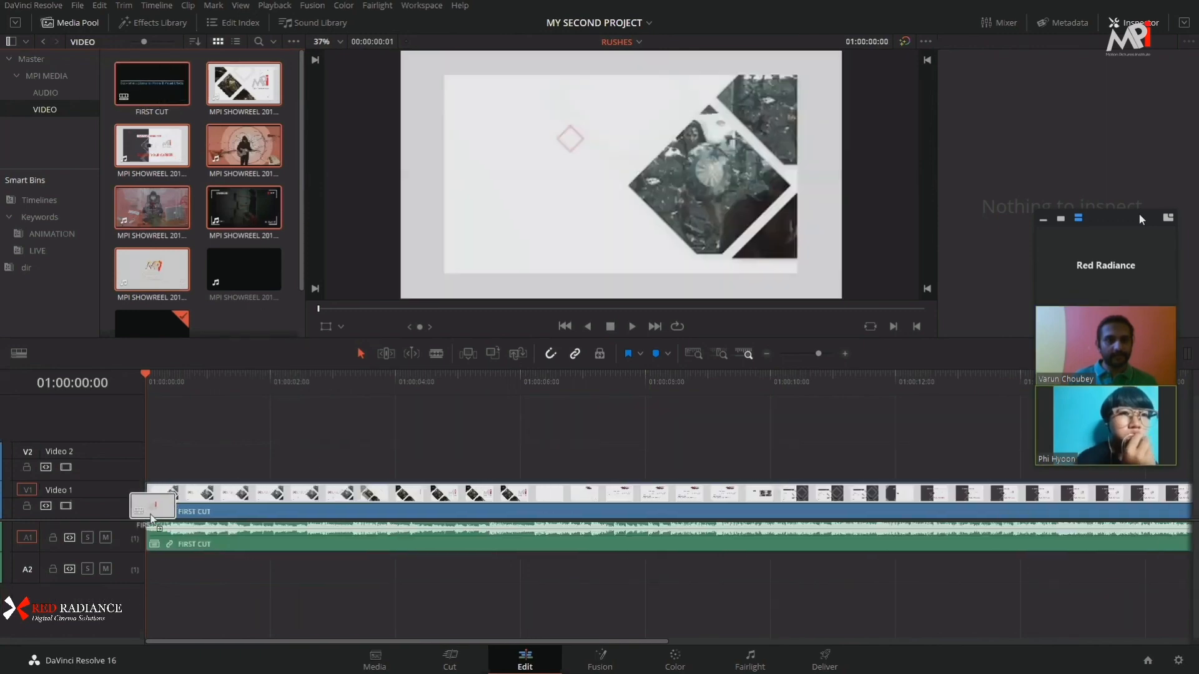
pyautogui.scroll(-5, 297, 486)
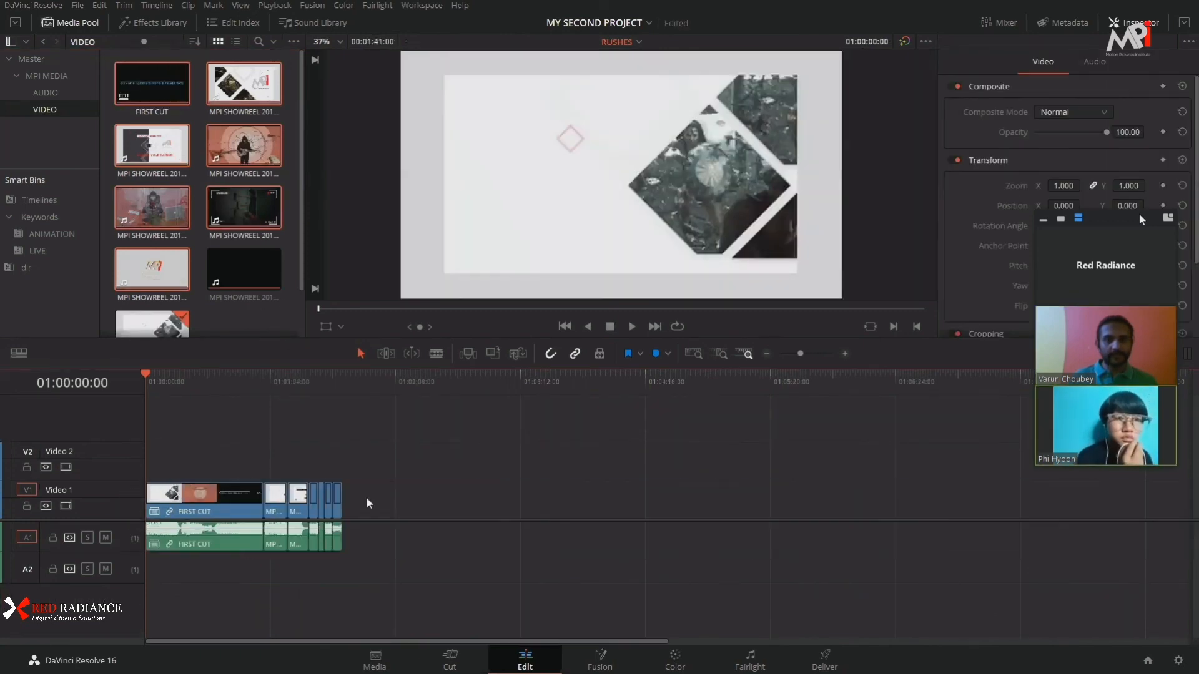
# Step: Review the RUSHES timeline through to its end, and on the Deliver page switch the loaded timeline to FIRST CUT and back to RUSHES
pyautogui.moveTo(394, 388); pyautogui.dragTo(239, 474)
pyautogui.press('End')
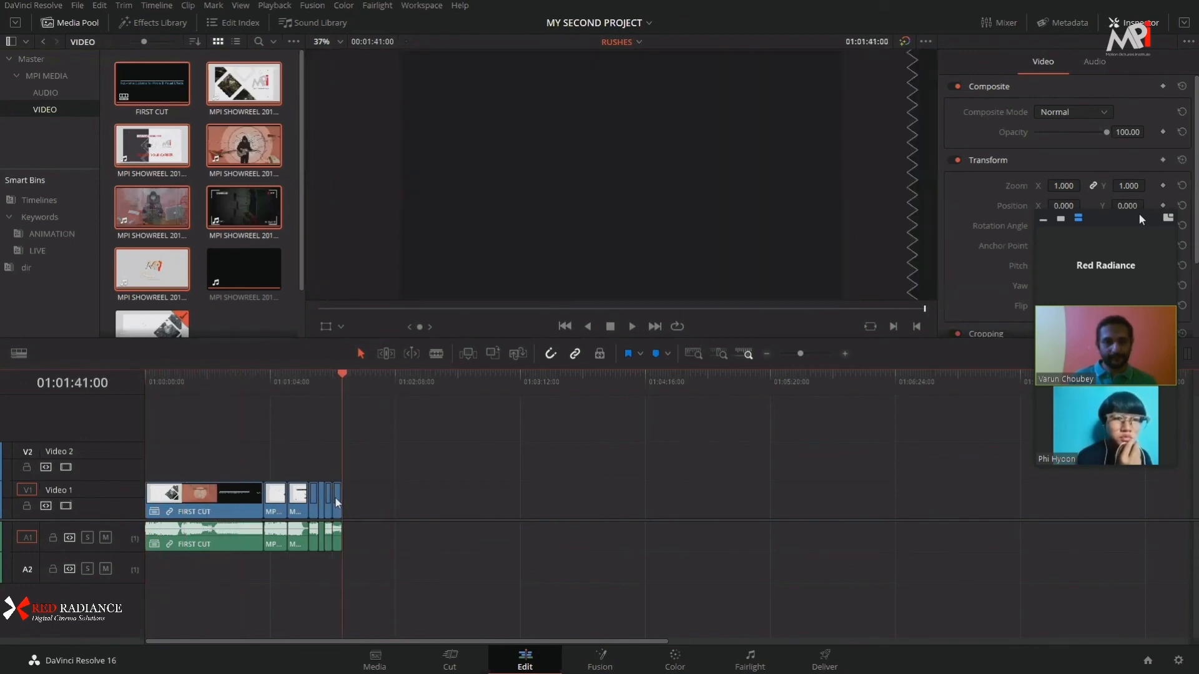
pyautogui.click(824, 659)
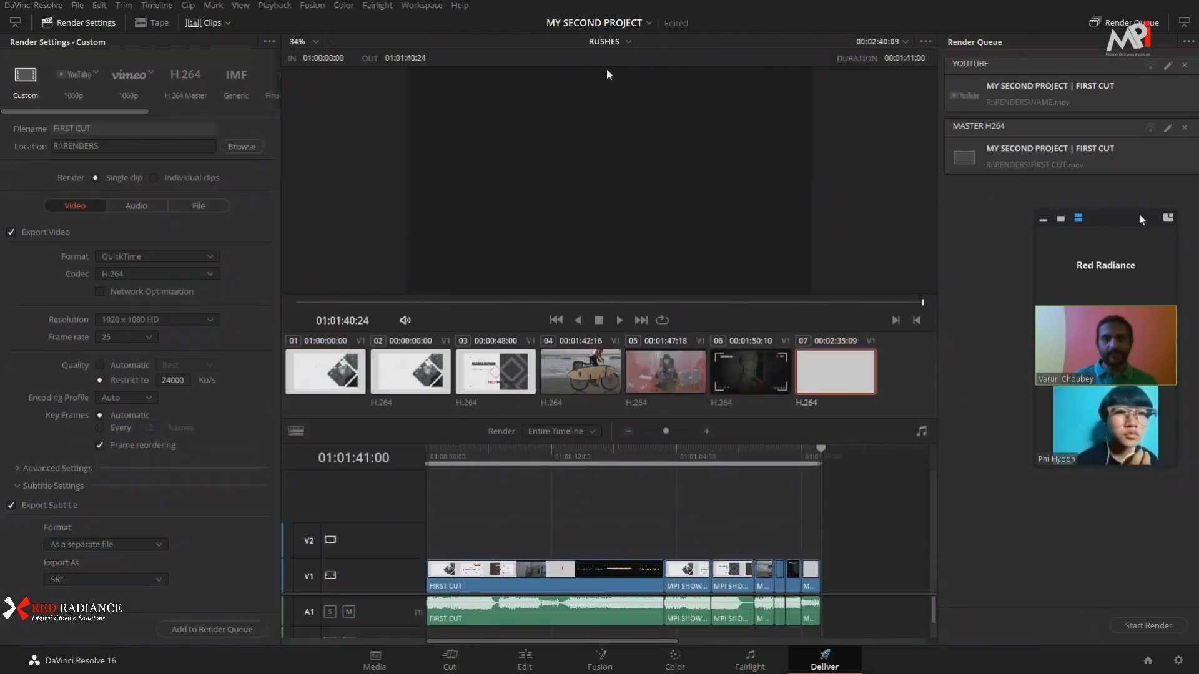
pyautogui.click(628, 42)
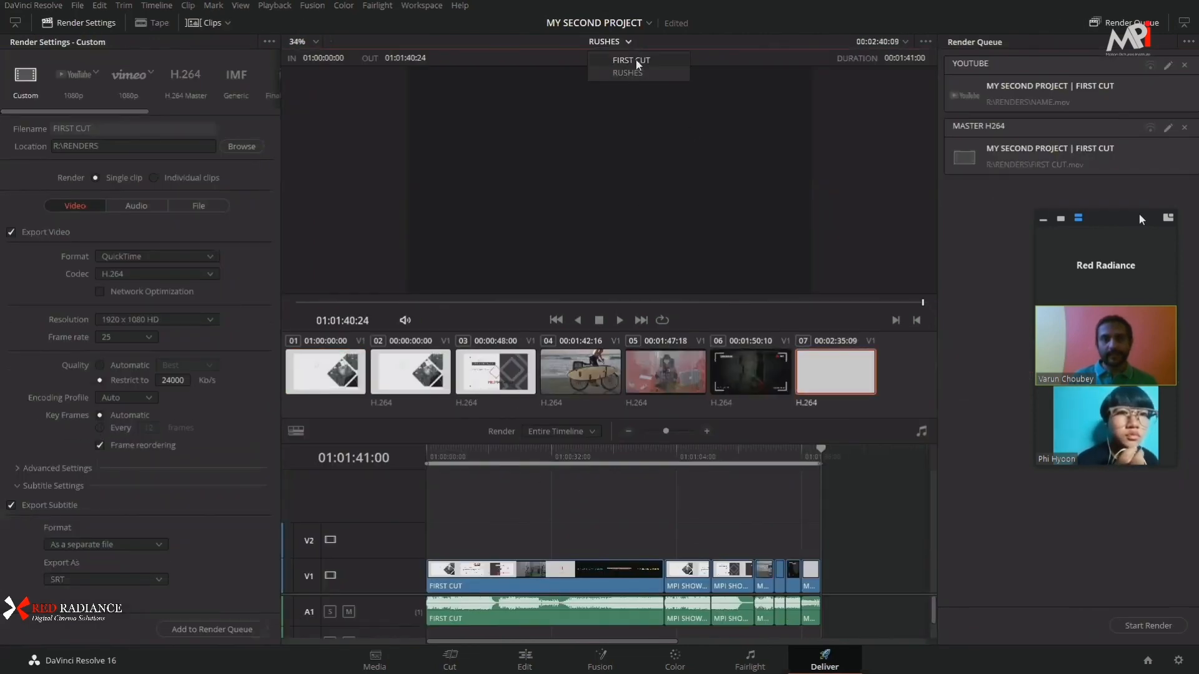
pyautogui.click(636, 58)
pyautogui.click(629, 42)
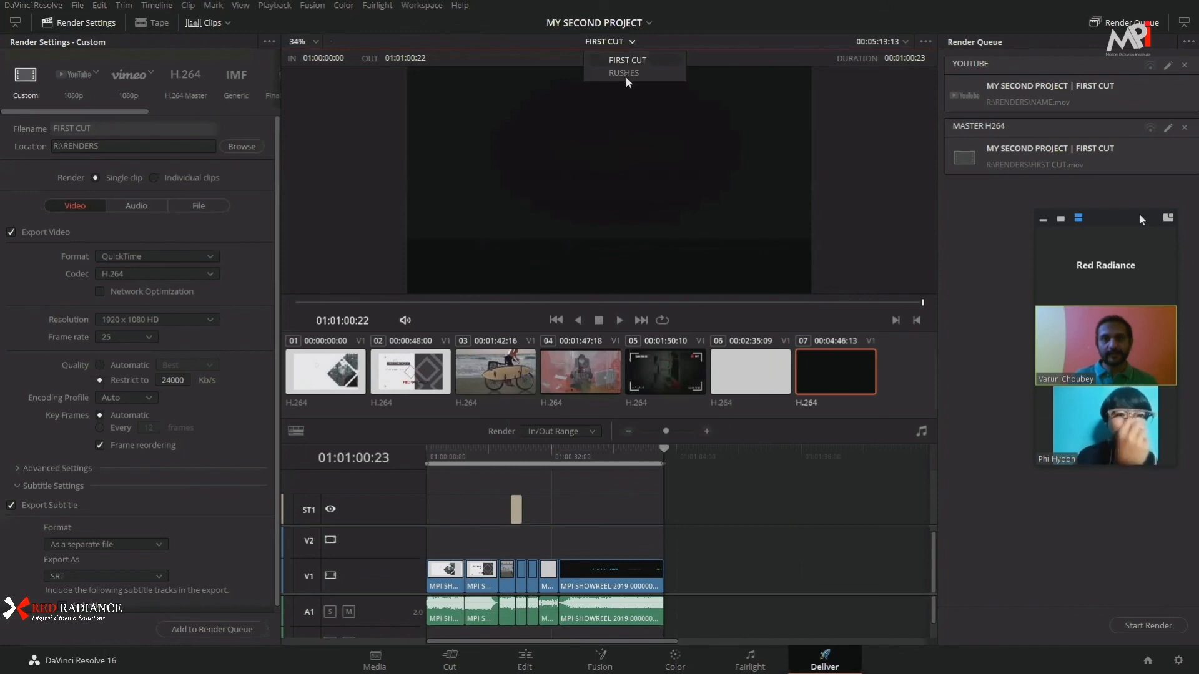
pyautogui.click(626, 73)
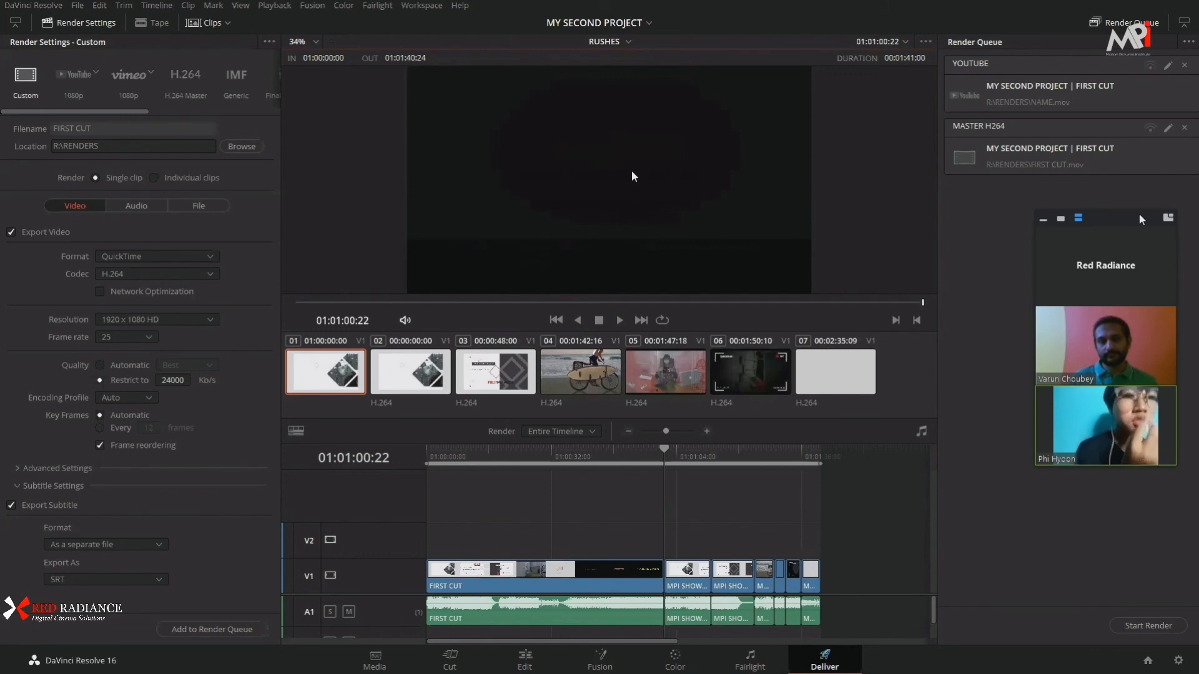
# Step: Scrub through the RUSHES clips on the Edit page and again on the Deliver page
pyautogui.click(524, 662)
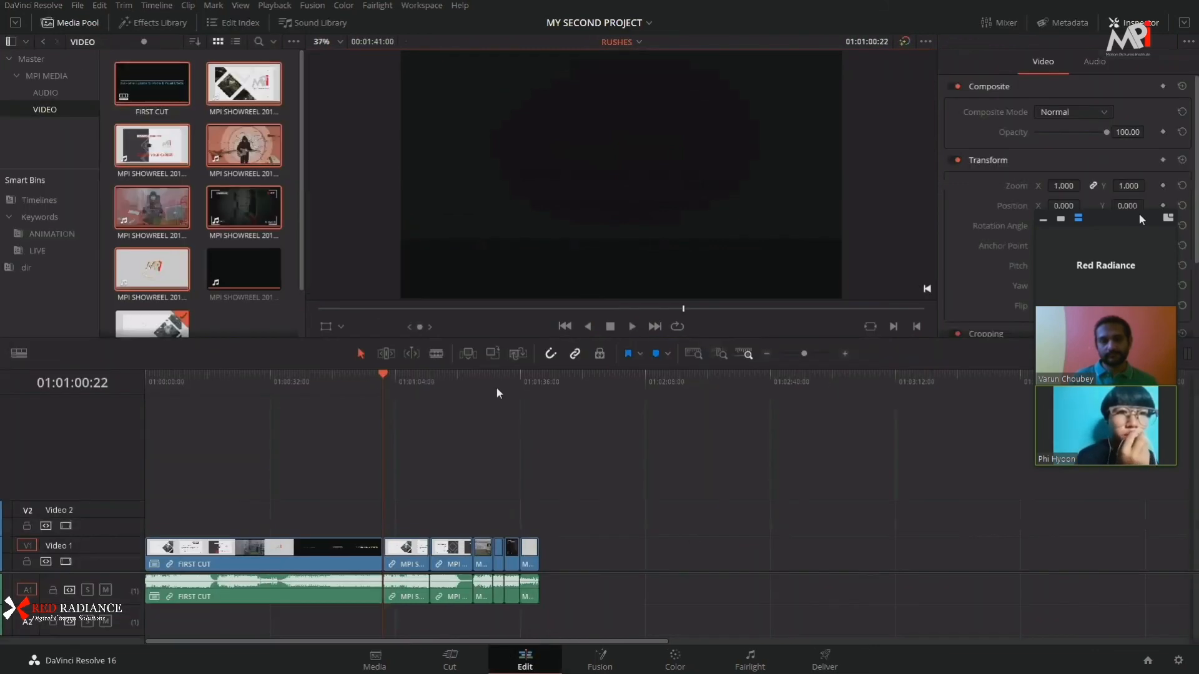
pyautogui.moveTo(353, 427); pyautogui.dragTo(569, 595)
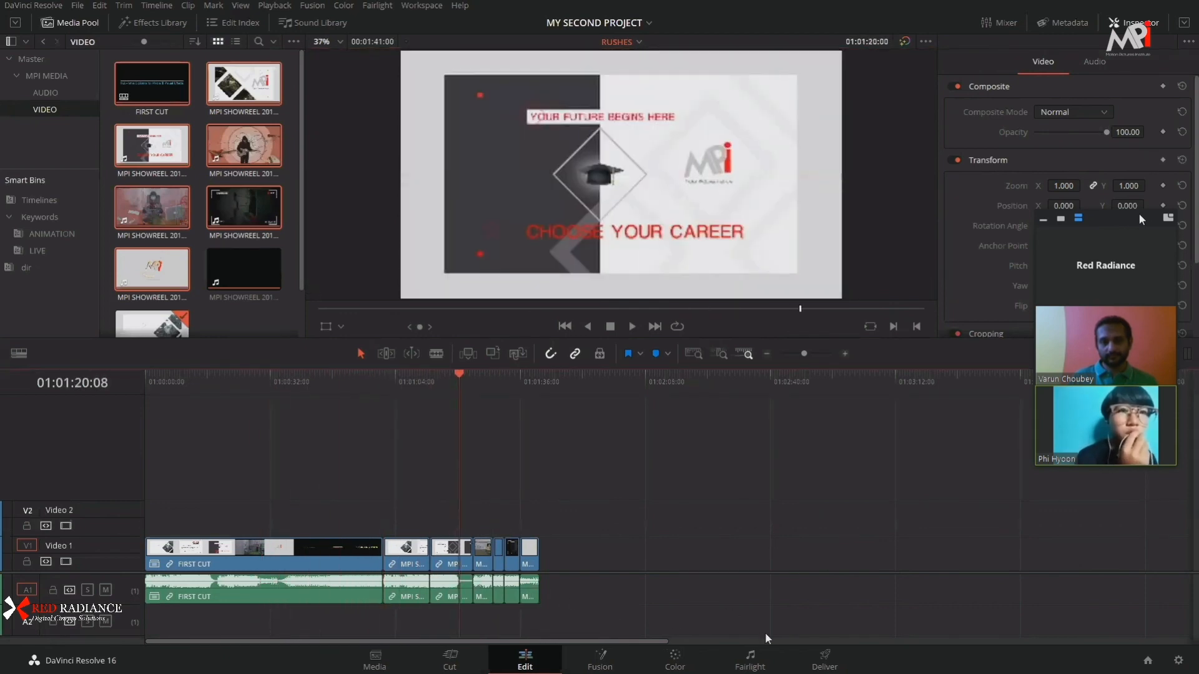
pyautogui.click(825, 663)
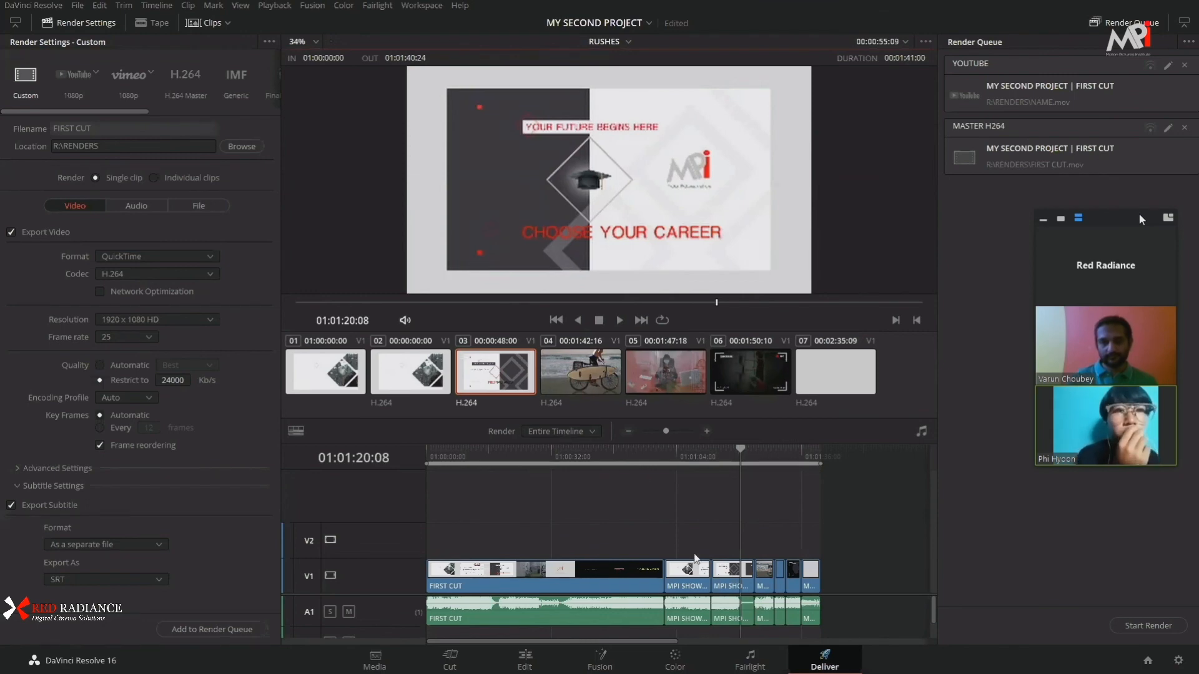
pyautogui.moveTo(576, 462); pyautogui.dragTo(711, 499)
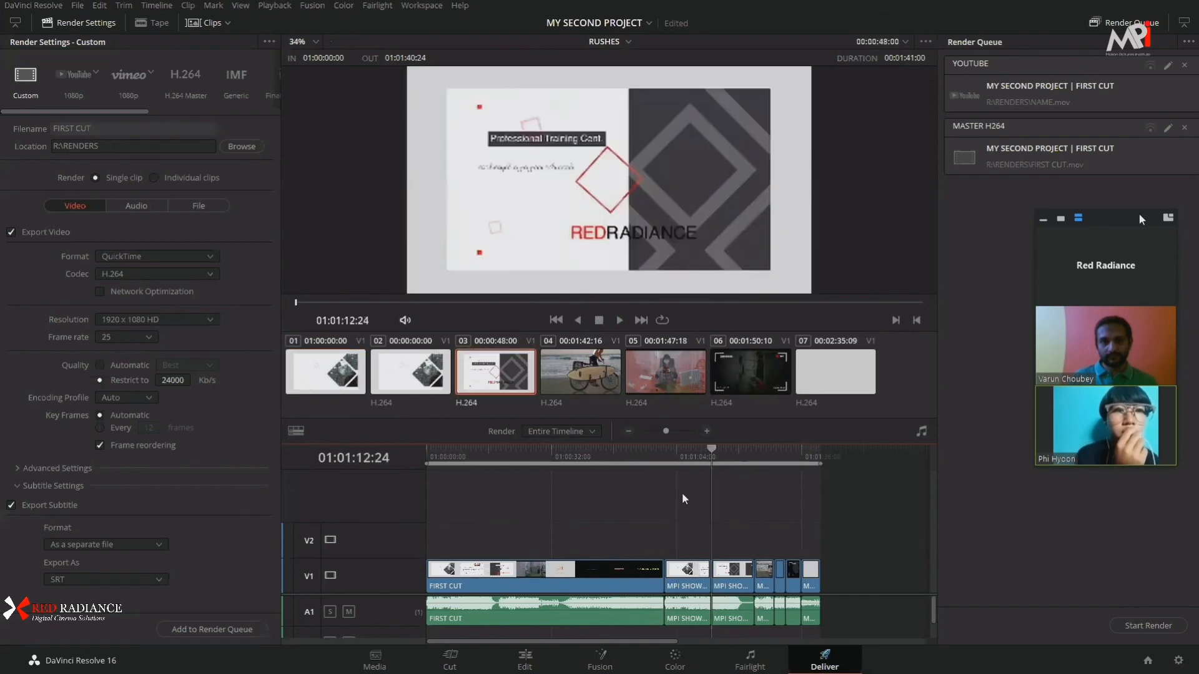
# Step: Load FIRST CUT on the Deliver page to inspect it, return to RUSHES and scrub to the end of its clips
pyautogui.click(627, 42)
pyautogui.click(633, 59)
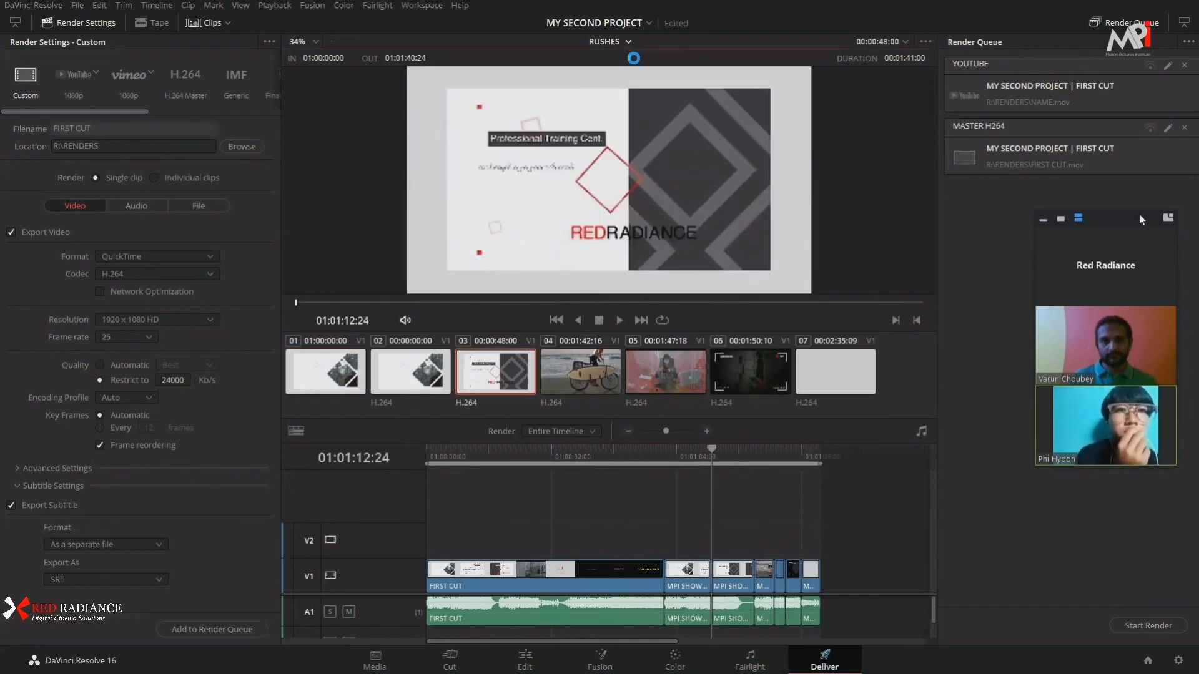
pyautogui.click(618, 456)
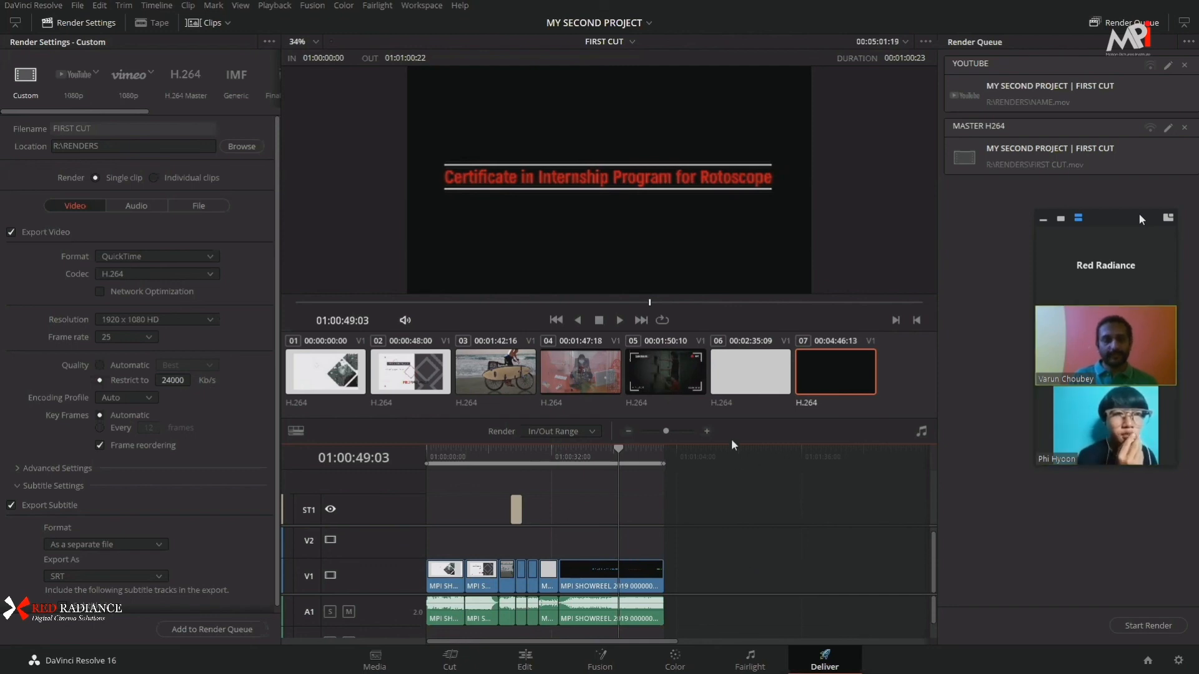
pyautogui.click(629, 42)
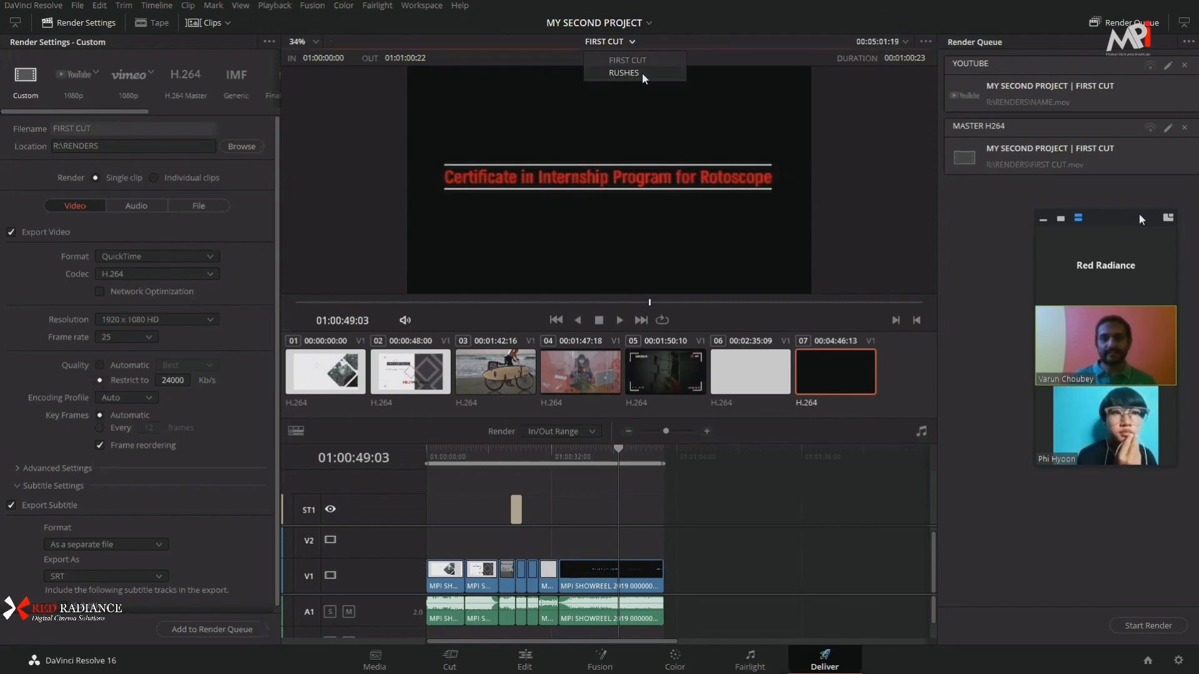
pyautogui.click(642, 72)
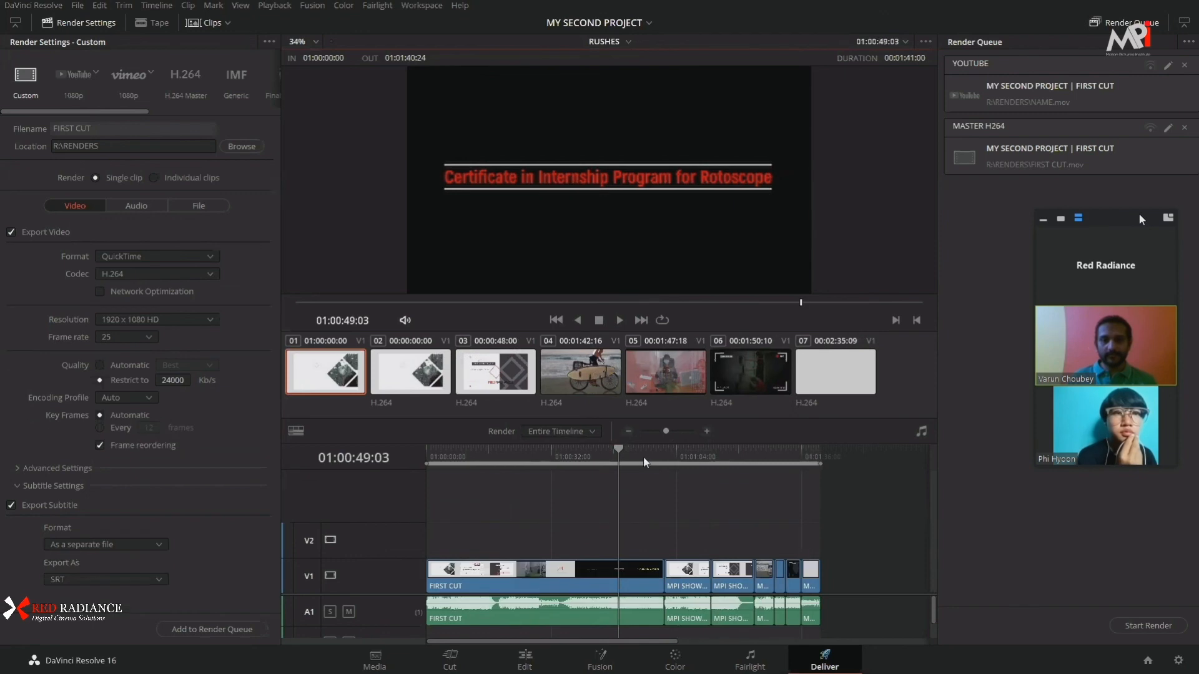
pyautogui.moveTo(643, 462); pyautogui.dragTo(822, 587)
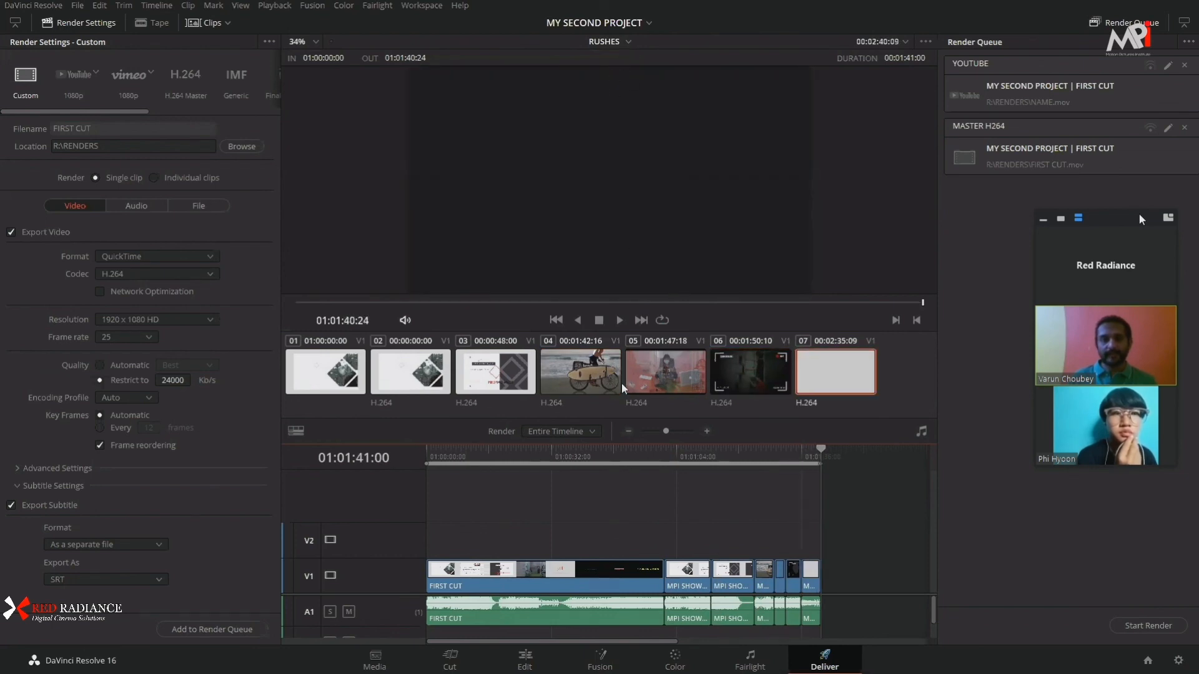
# Step: Select both FIRST CUT jobs in the render queue and clear the selection again
pyautogui.moveTo(1072, 219); pyautogui.dragTo(992, 97)
pyautogui.moveTo(1106, 226); pyautogui.dragTo(1010, 106)
pyautogui.click(1140, 214)
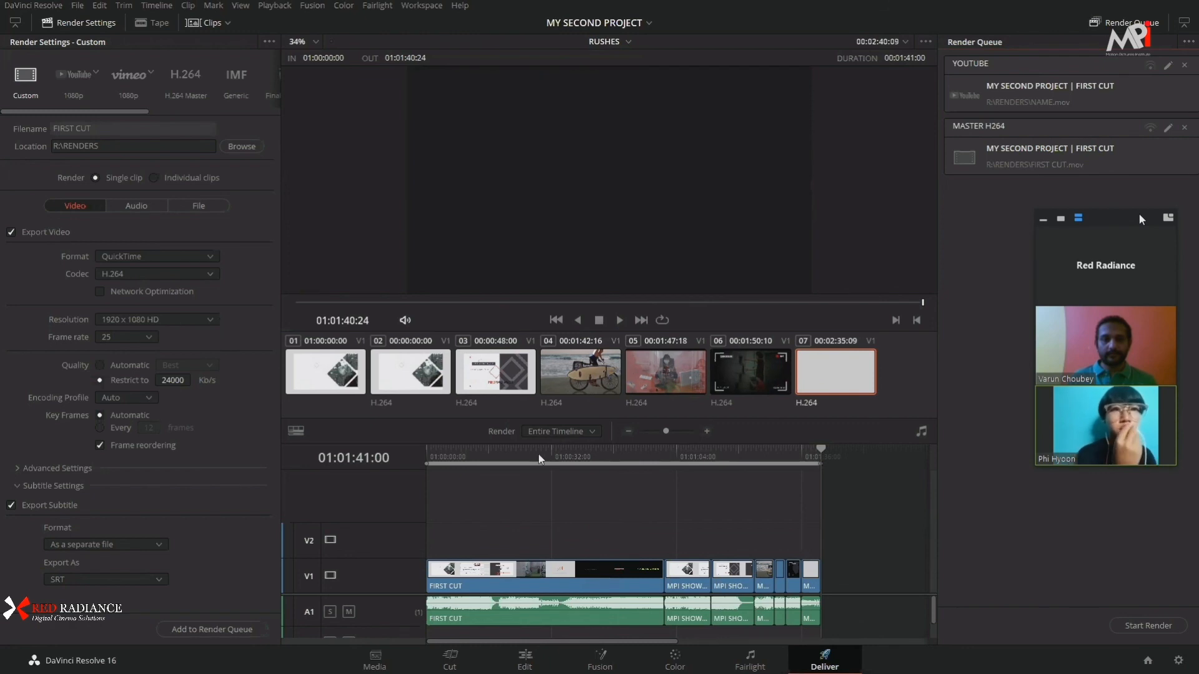
pyautogui.click(567, 462)
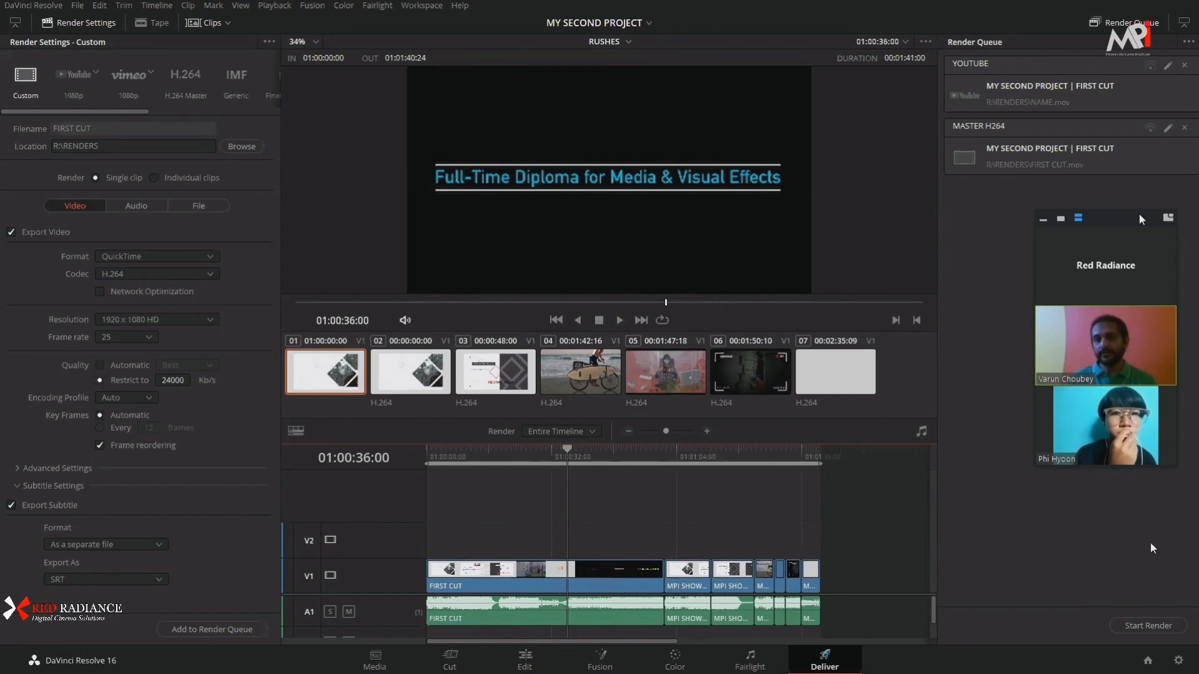
pyautogui.moveTo(1161, 208); pyautogui.dragTo(1069, 81)
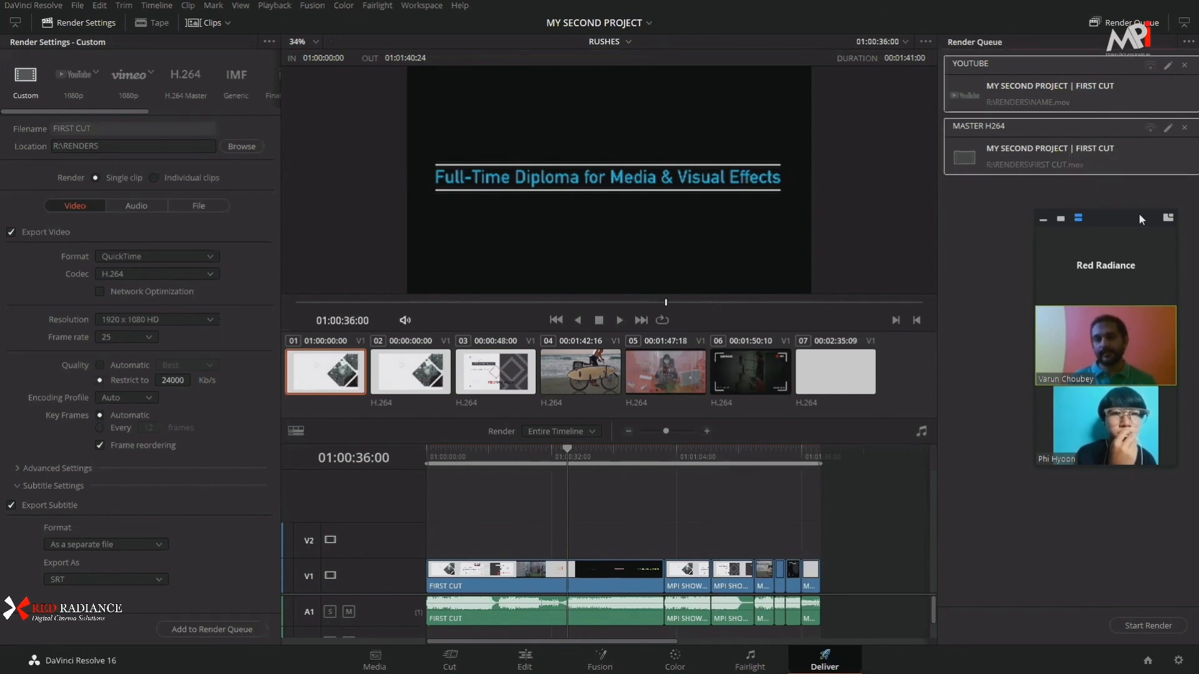
pyautogui.click(1140, 219)
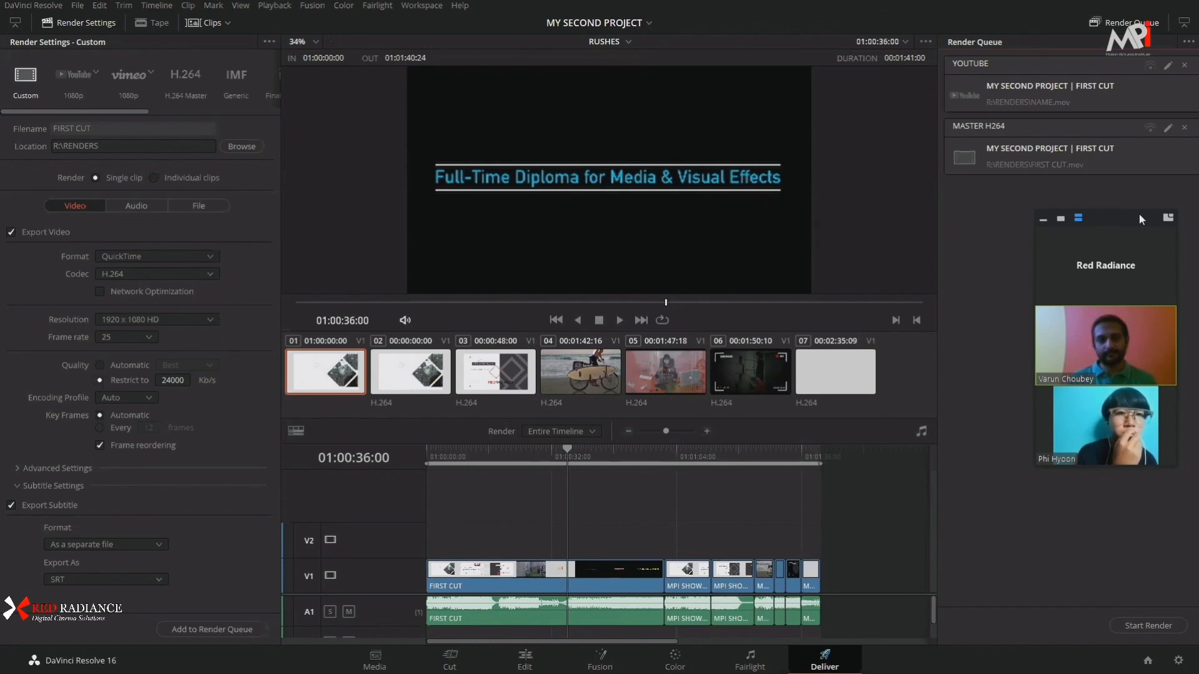
# Step: Scrub through the FIRST CUT section of the RUSHES timeline to examine the frames it contains
pyautogui.moveTo(585, 453); pyautogui.dragTo(556, 466)
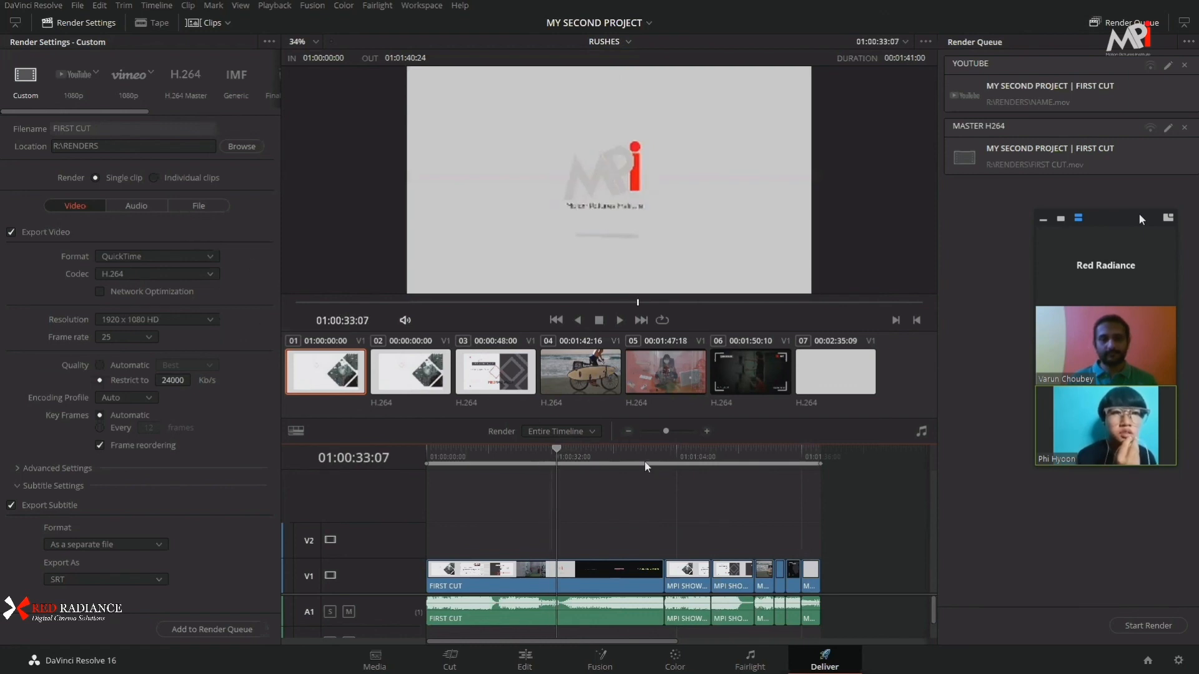
pyautogui.click(611, 453)
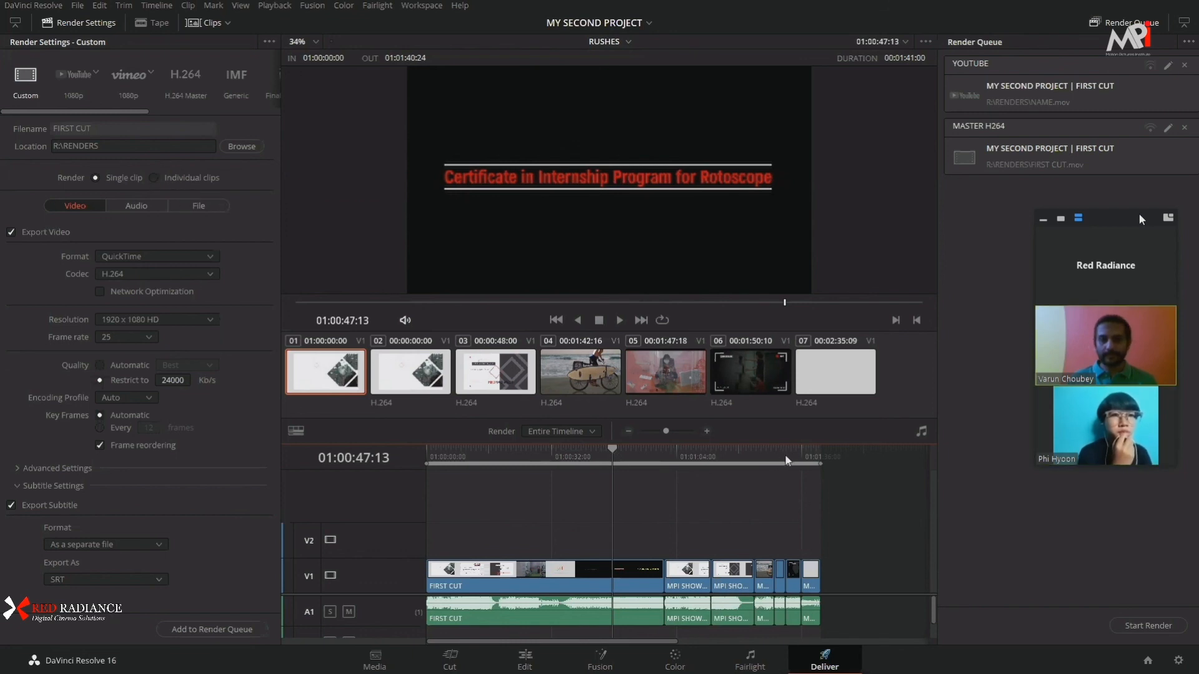
pyautogui.click(580, 372)
pyautogui.moveTo(583, 475); pyautogui.dragTo(524, 545)
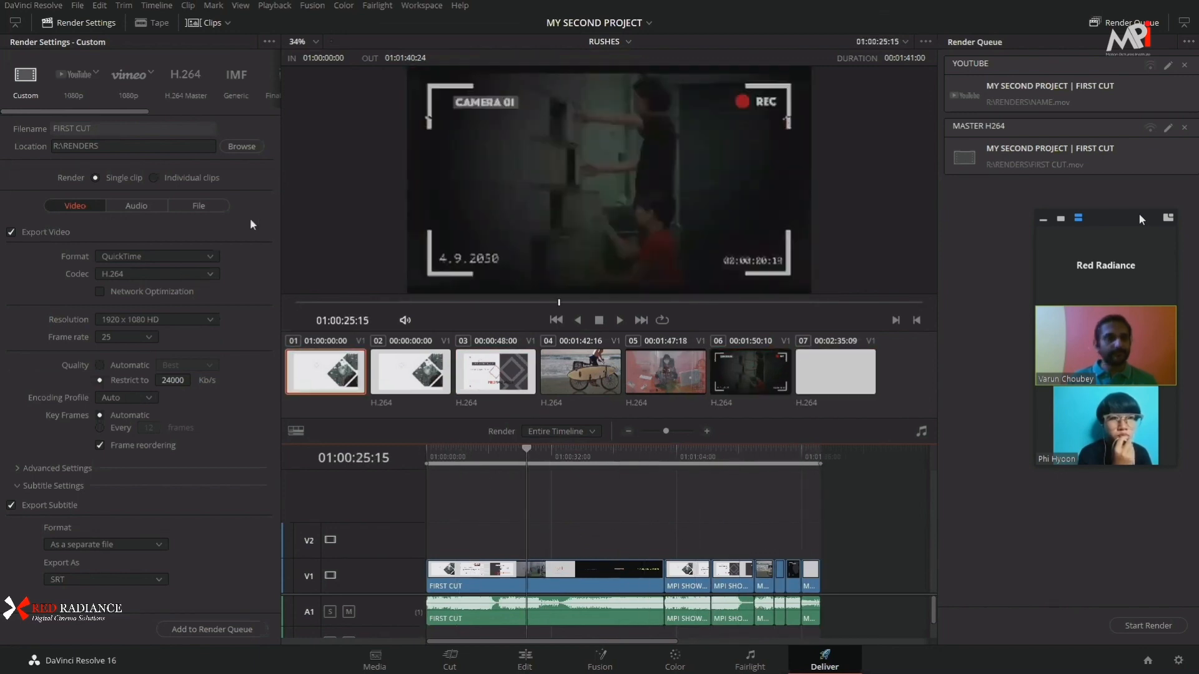
# Step: Set the RUSHES render to individual clips and have the filenames use the source name
pyautogui.click(154, 179)
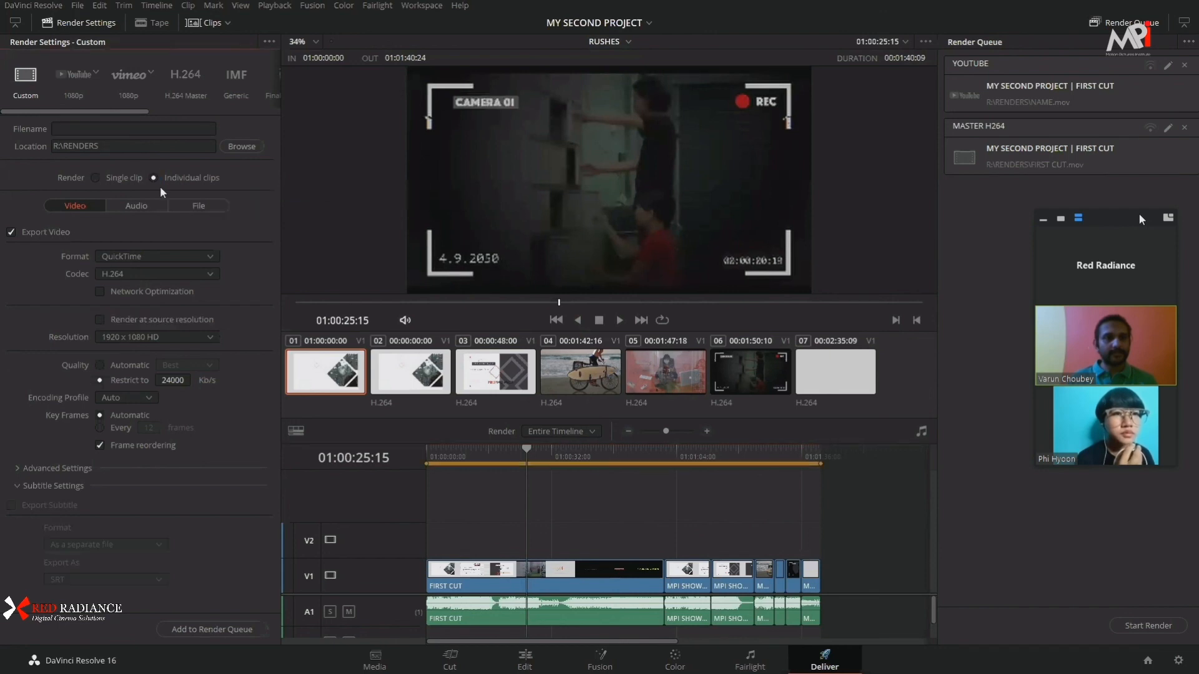
pyautogui.click(210, 213)
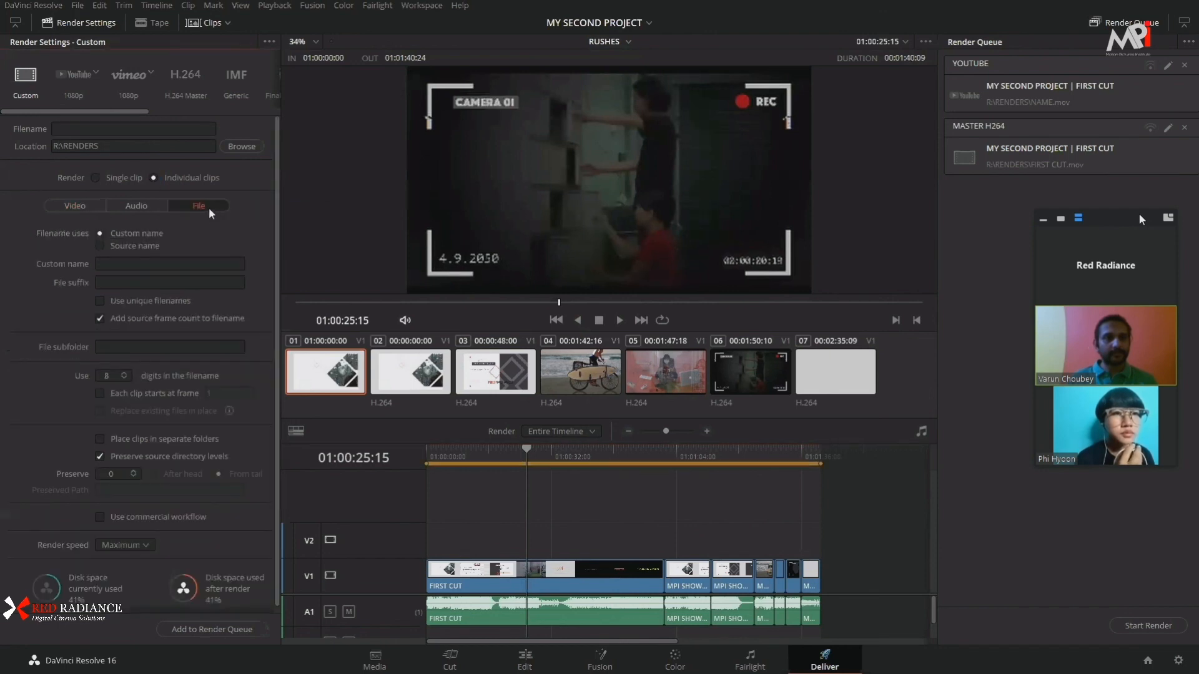
pyautogui.click(99, 246)
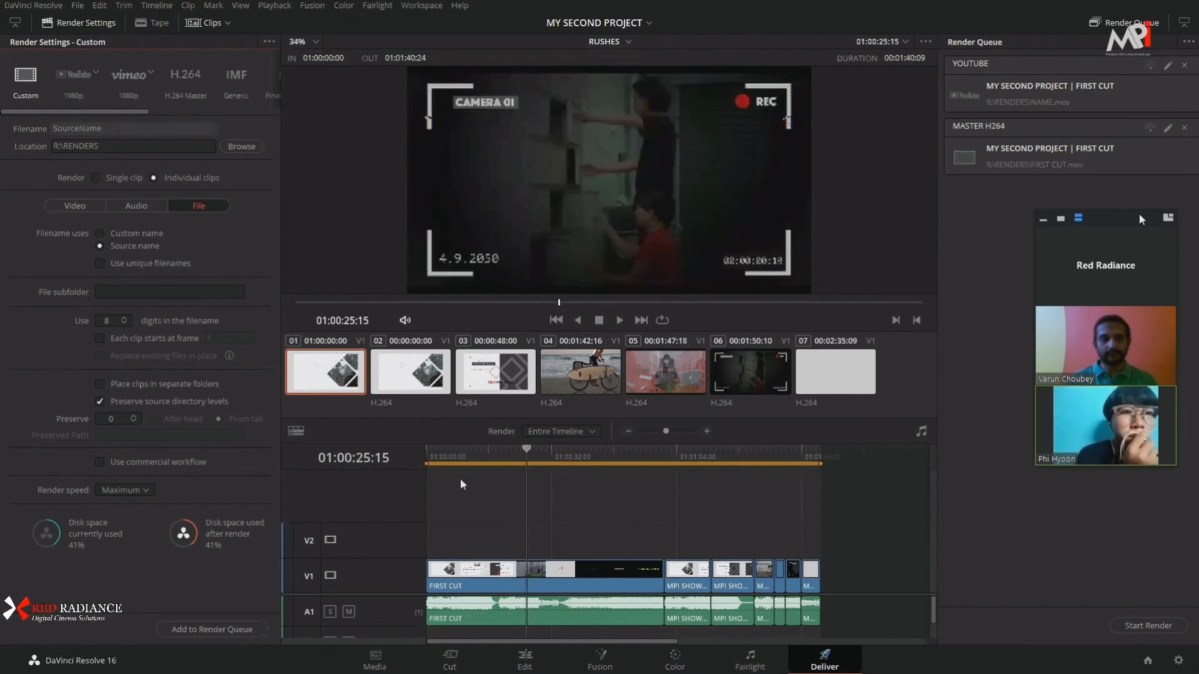
# Step: Inspect the content of the FIRST CUT clip in the RUSHES timeline and select that clip
pyautogui.moveTo(505, 455)
pyautogui.mouseDown()
pyautogui.moveTo(478, 453)
pyautogui.moveTo(493, 455)
pyautogui.mouseUp()
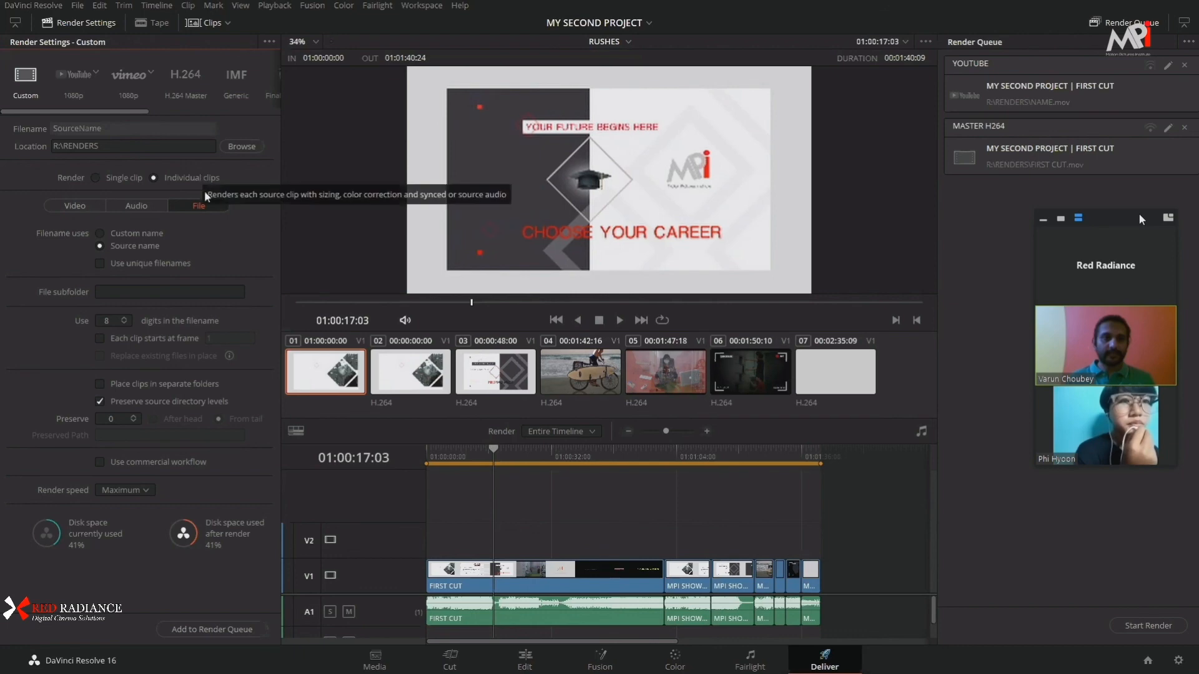
pyautogui.moveTo(507, 453); pyautogui.dragTo(537, 563)
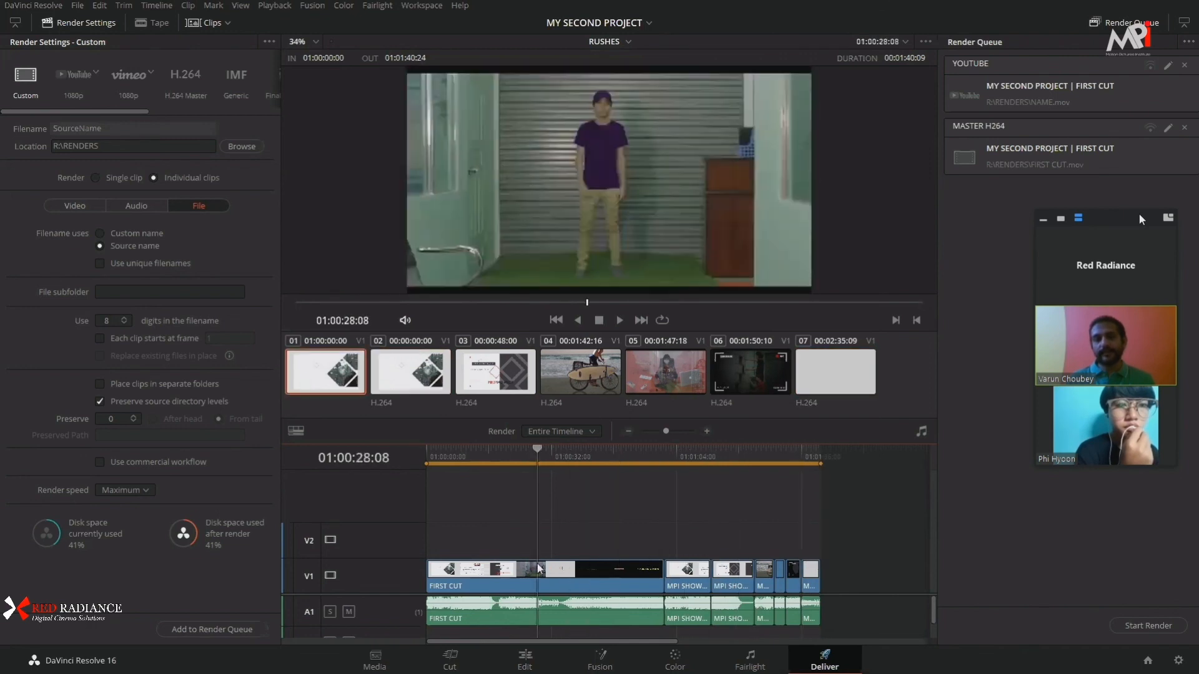
pyautogui.click(579, 578)
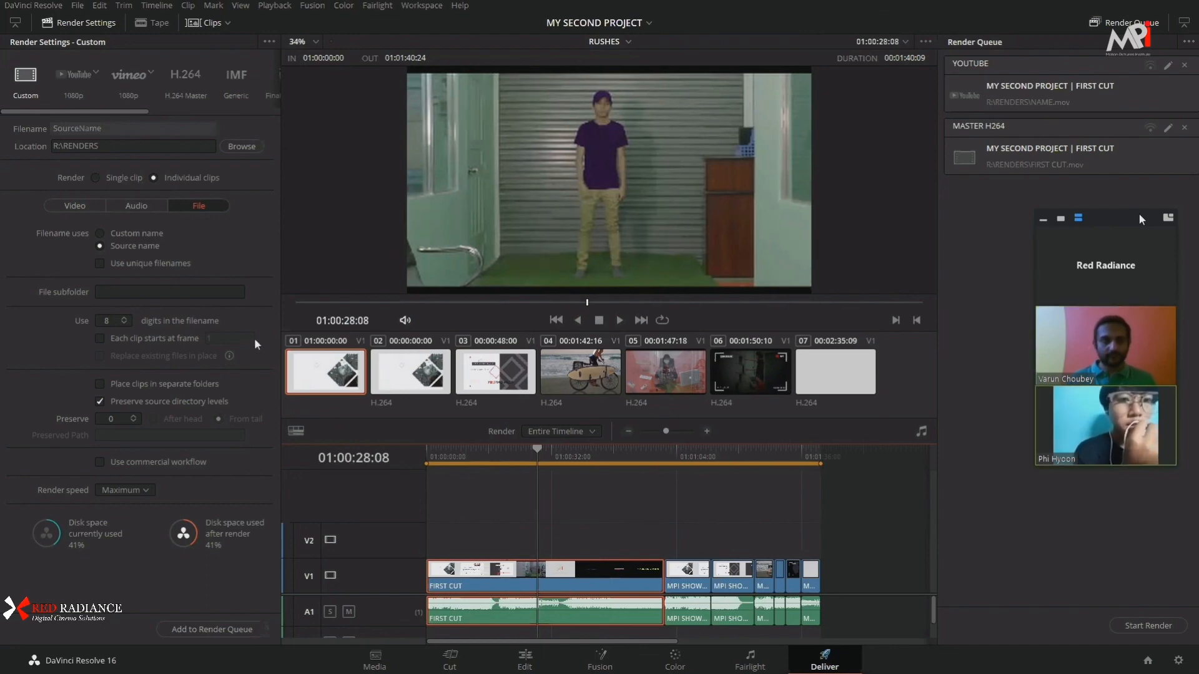
# Step: Create a folder named PROXY inside R:\RENDERS and choose it as the render location
pyautogui.click(246, 148)
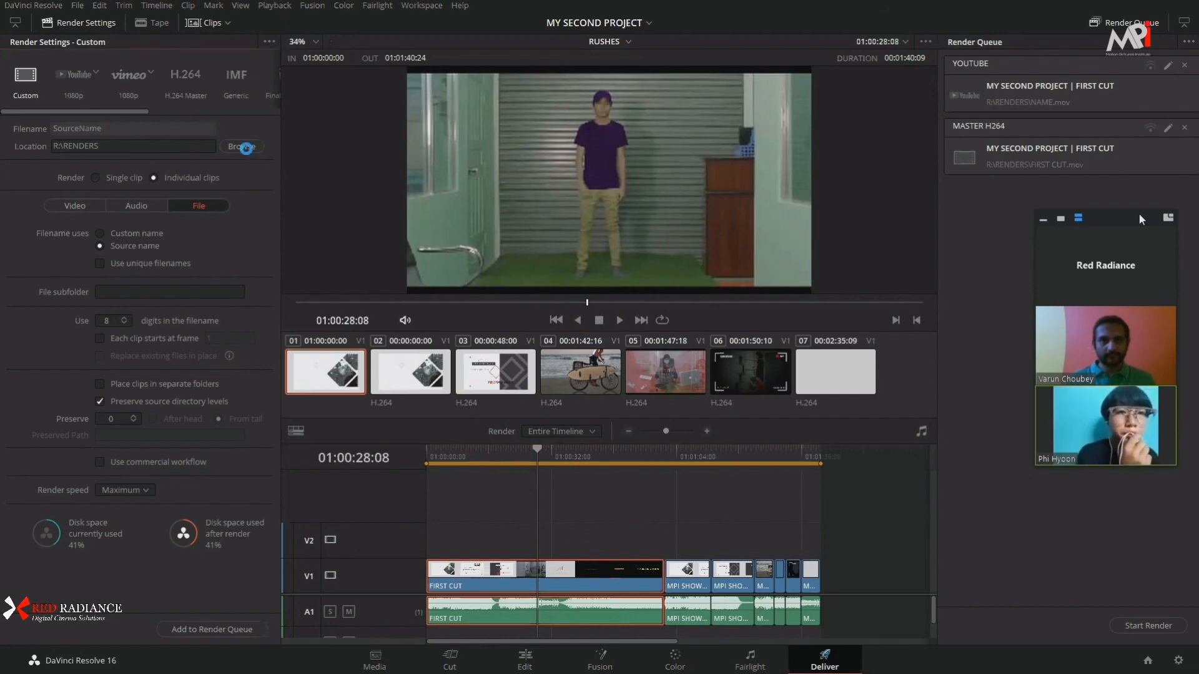
pyautogui.click(112, 63)
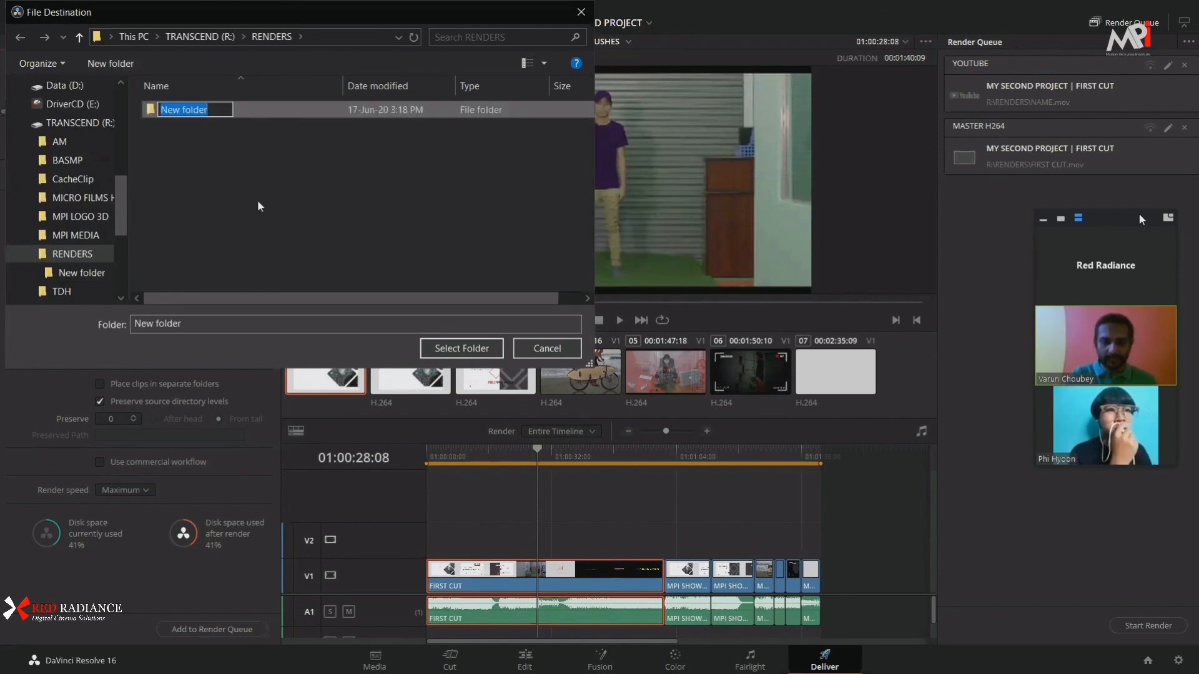
pyautogui.write('PROXY')
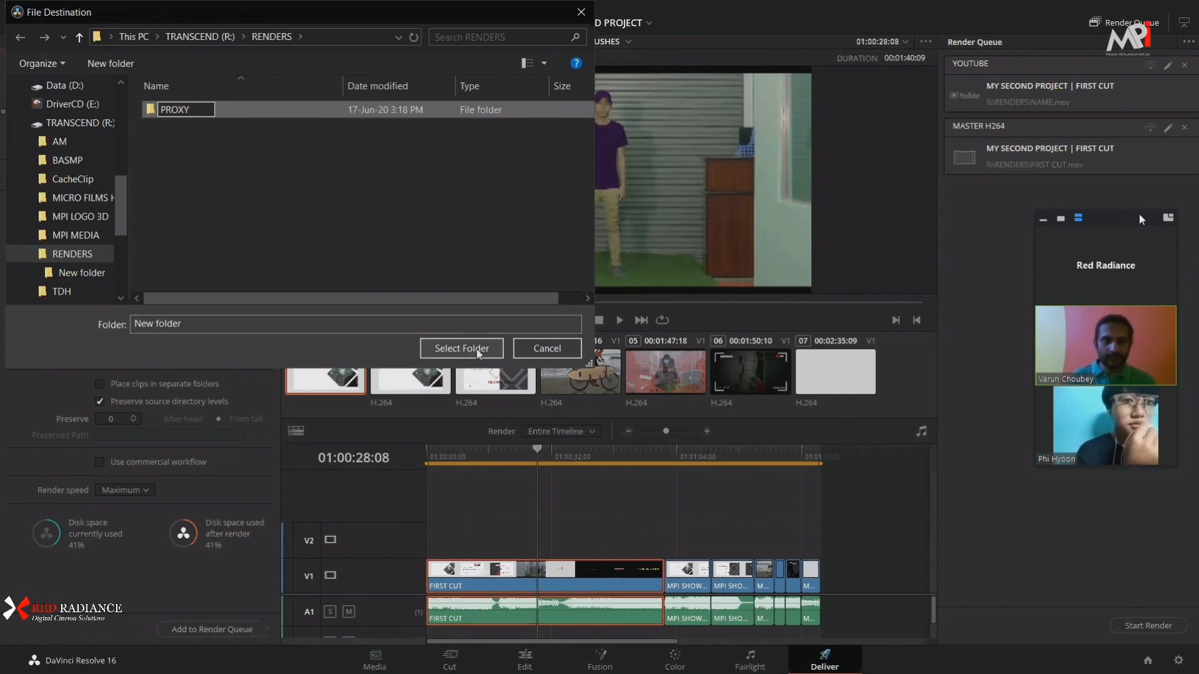
pyautogui.press('Return')
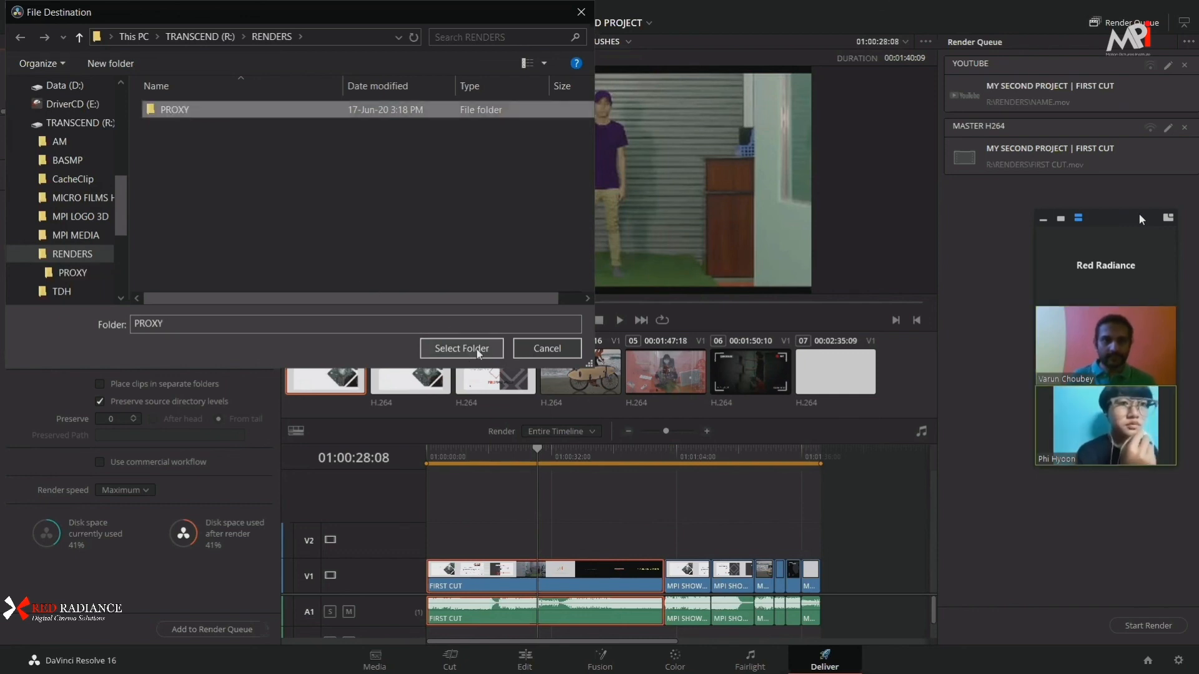
pyautogui.click(476, 350)
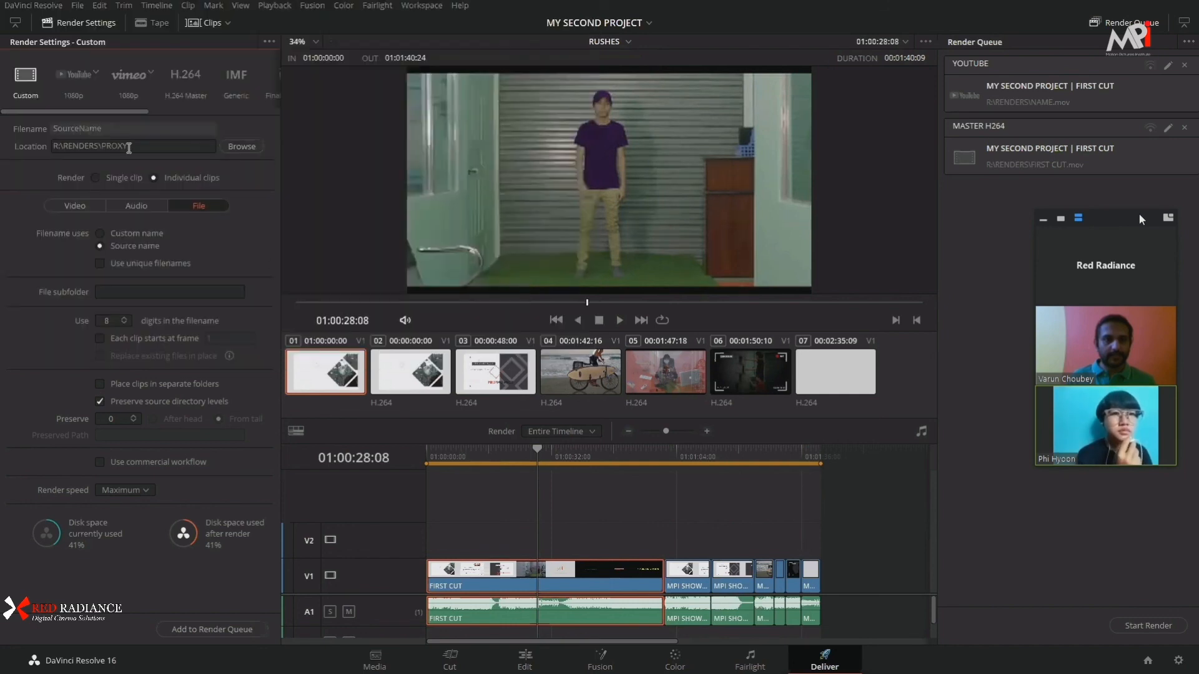
pyautogui.click(154, 147)
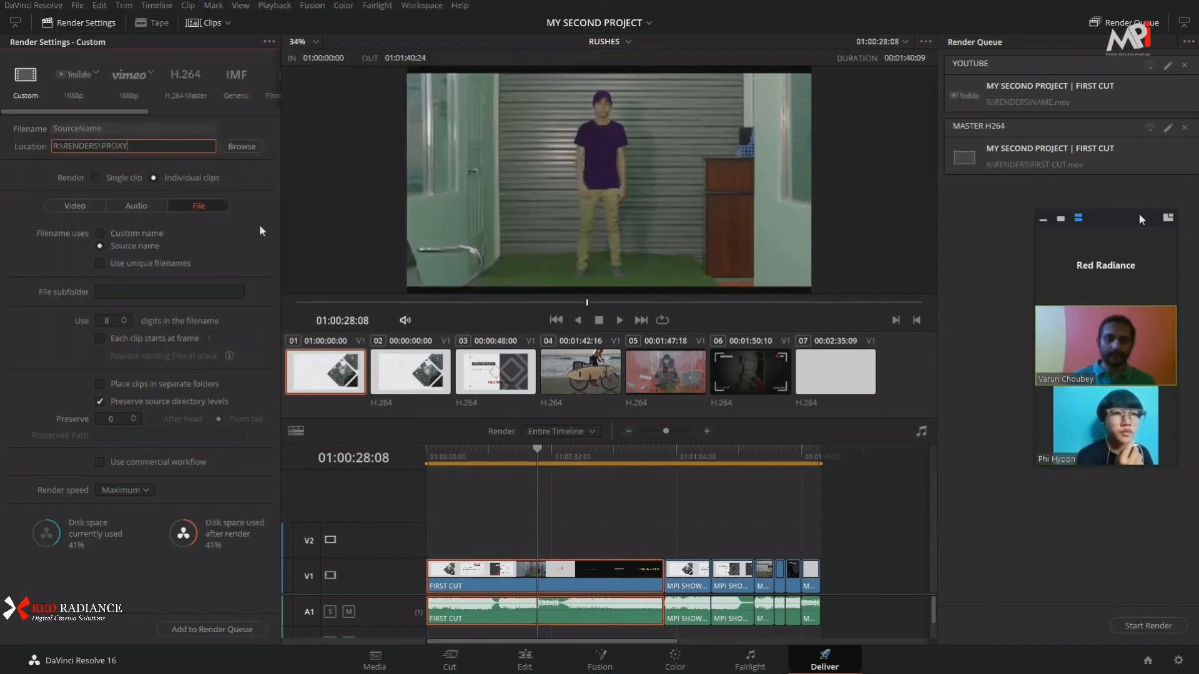
# Step: Set the proxy render's video to QuickTime format with the DNxHD codec and the 1080p 36 8-bit type
pyautogui.click(71, 205)
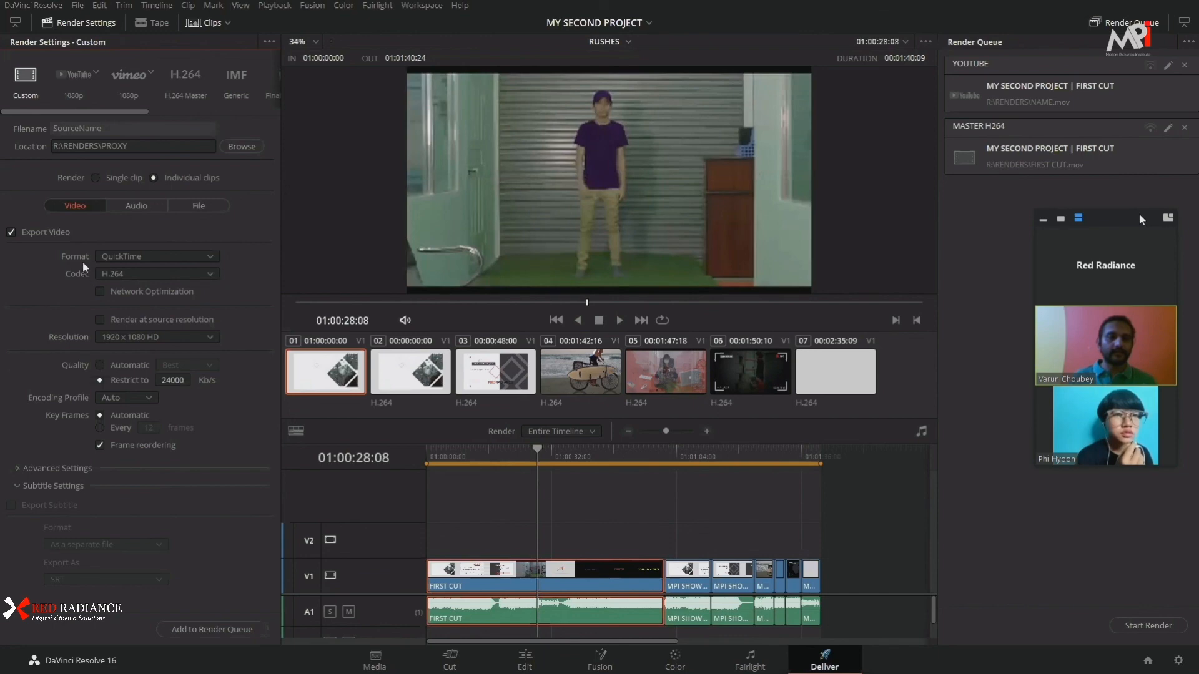
pyautogui.click(152, 254)
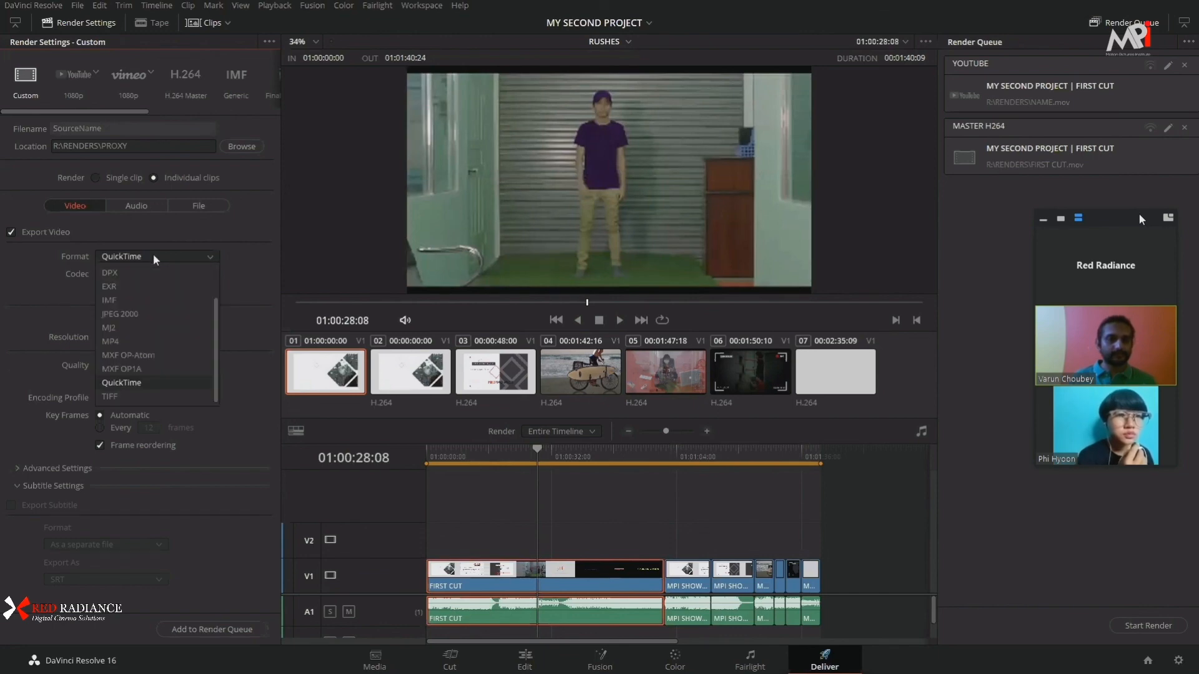
pyautogui.click(167, 382)
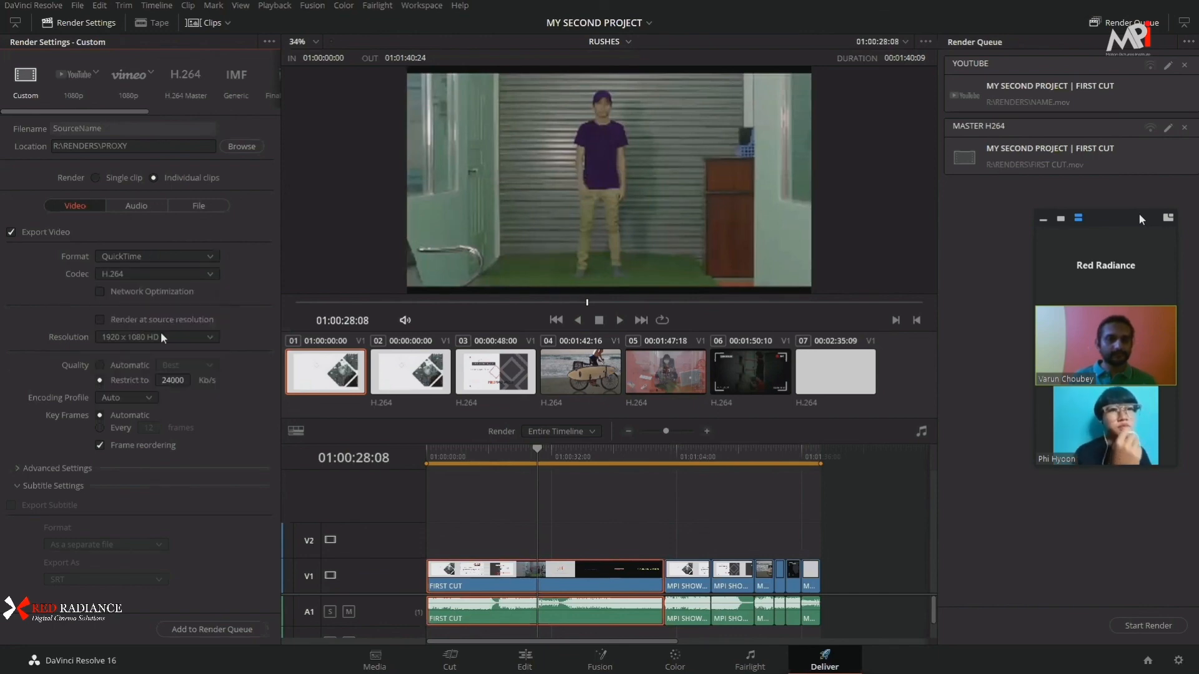
pyautogui.click(179, 273)
pyautogui.click(27, 287)
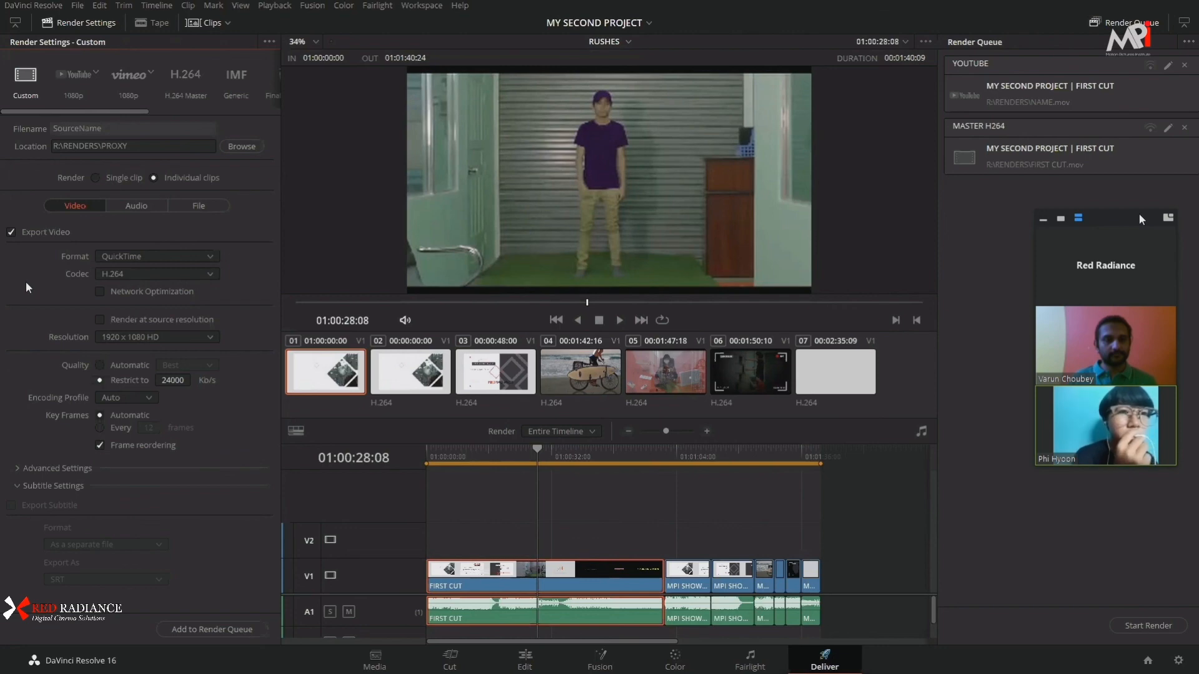
pyautogui.click(169, 273)
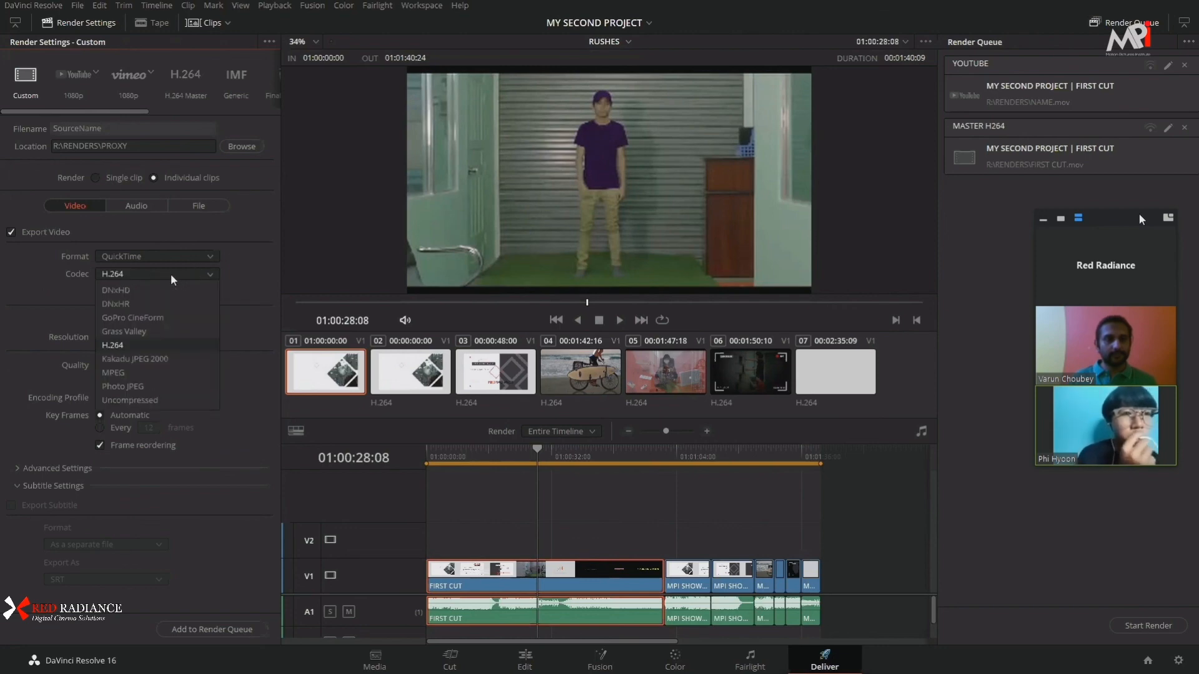
pyautogui.click(142, 292)
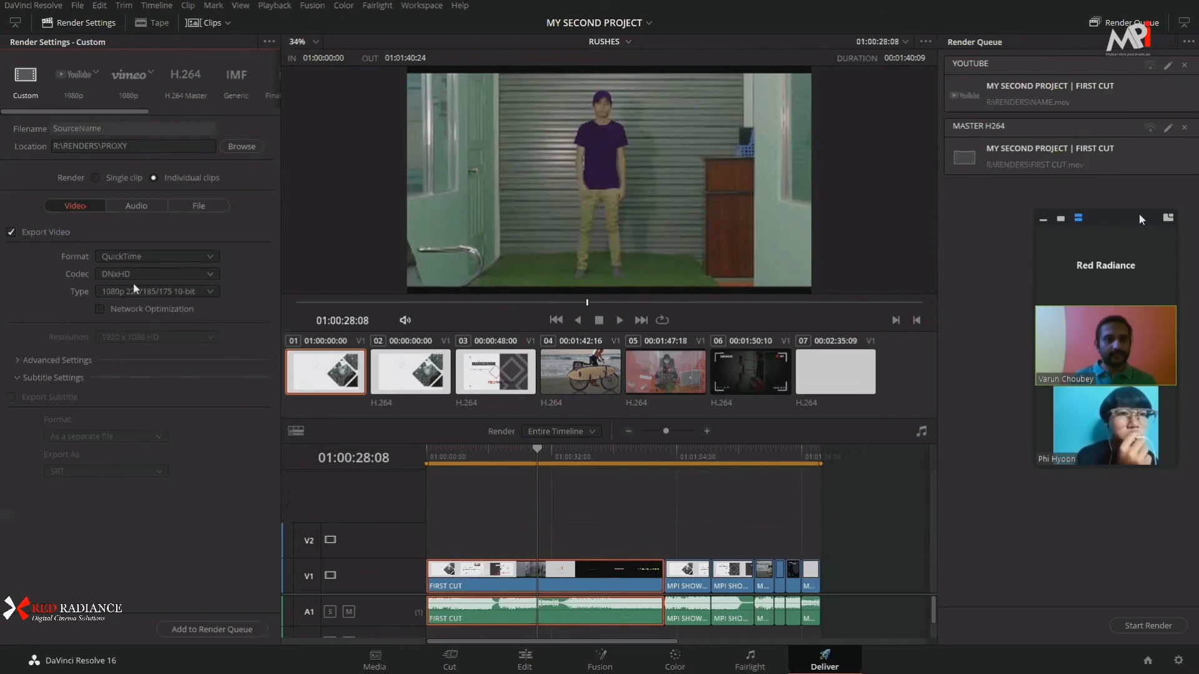
pyautogui.click(156, 290)
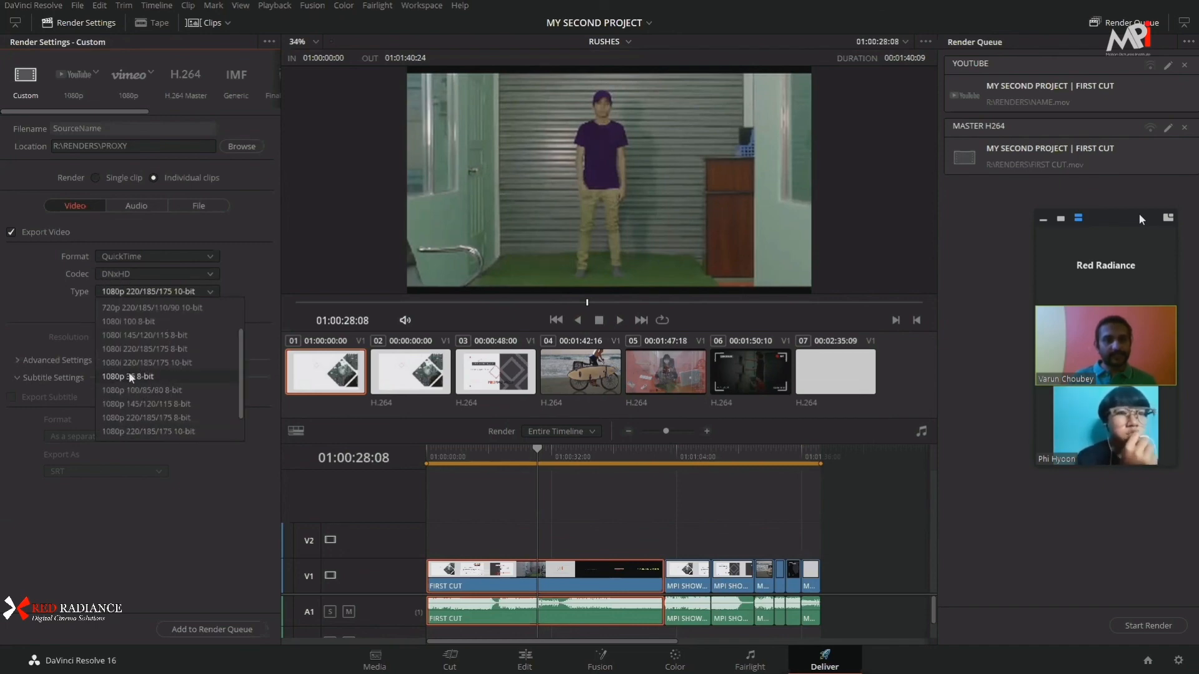
pyautogui.click(169, 376)
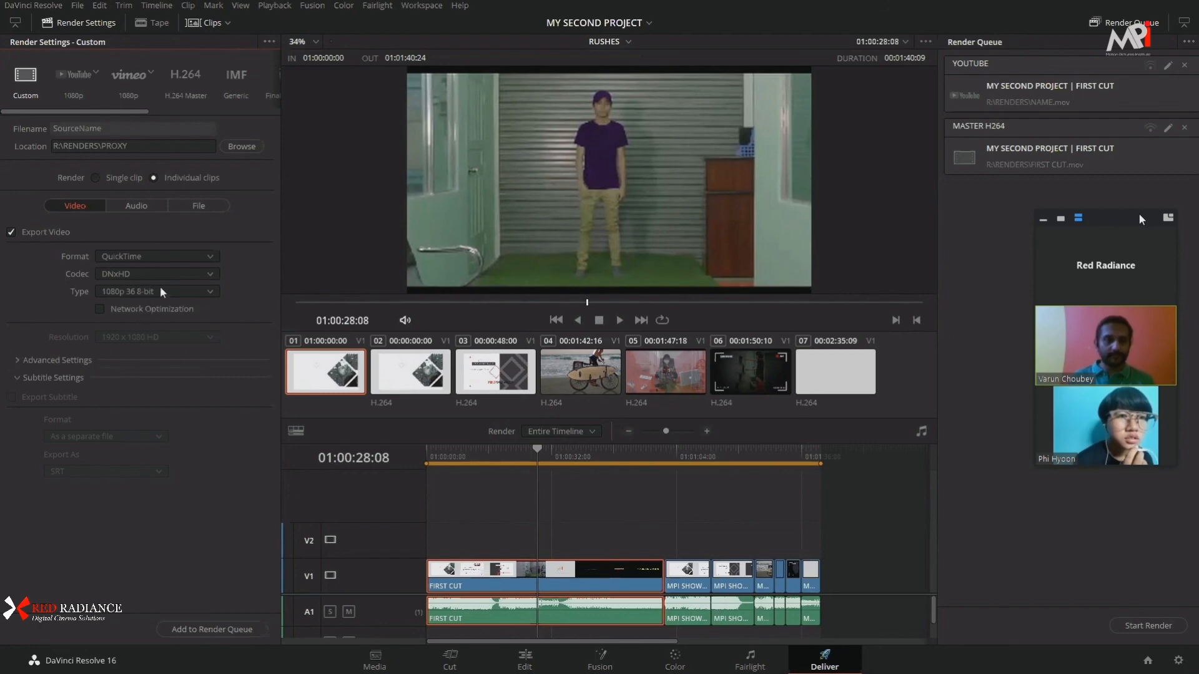
# Step: Collapse the subtitle settings and review the advanced video settings and audio codec options of the proxy render
pyautogui.click(17, 378)
pyautogui.click(17, 360)
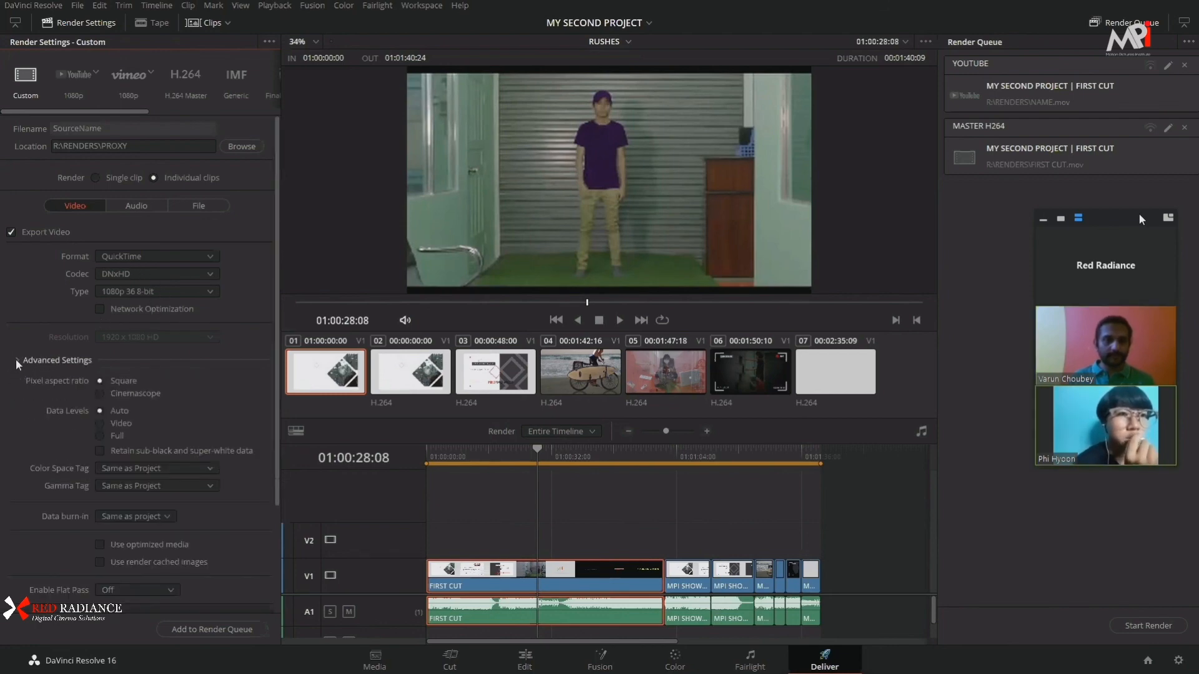
pyautogui.click(17, 359)
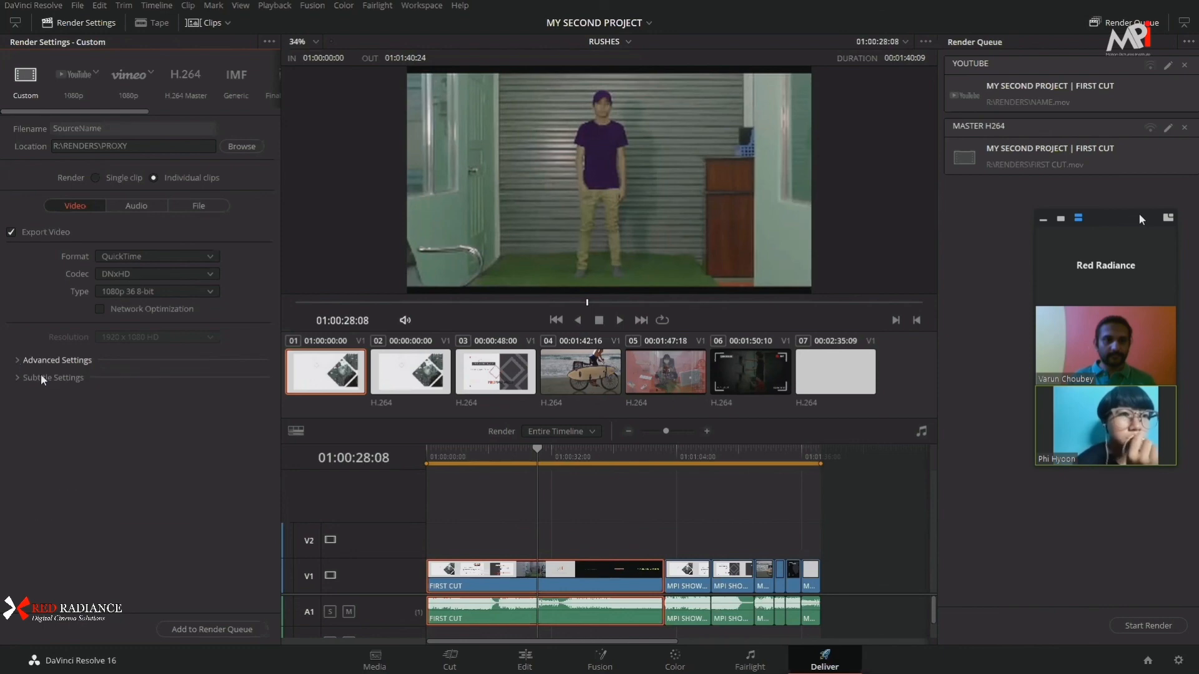
pyautogui.click(139, 210)
pyautogui.click(158, 255)
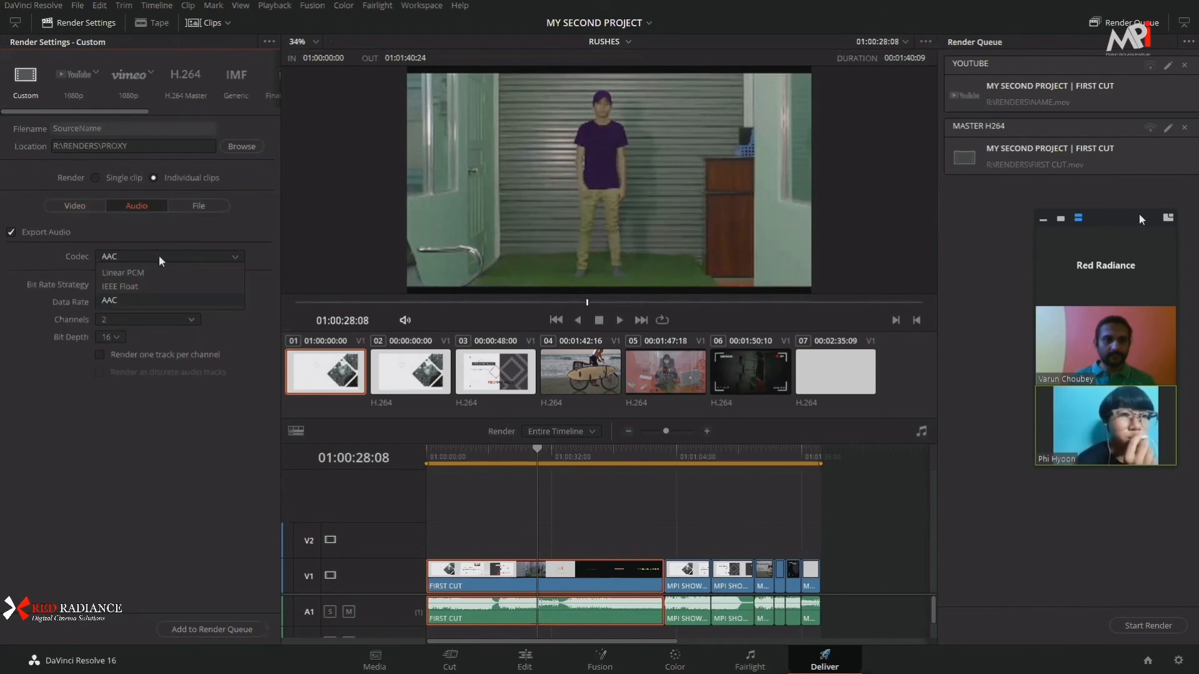
pyautogui.click(158, 255)
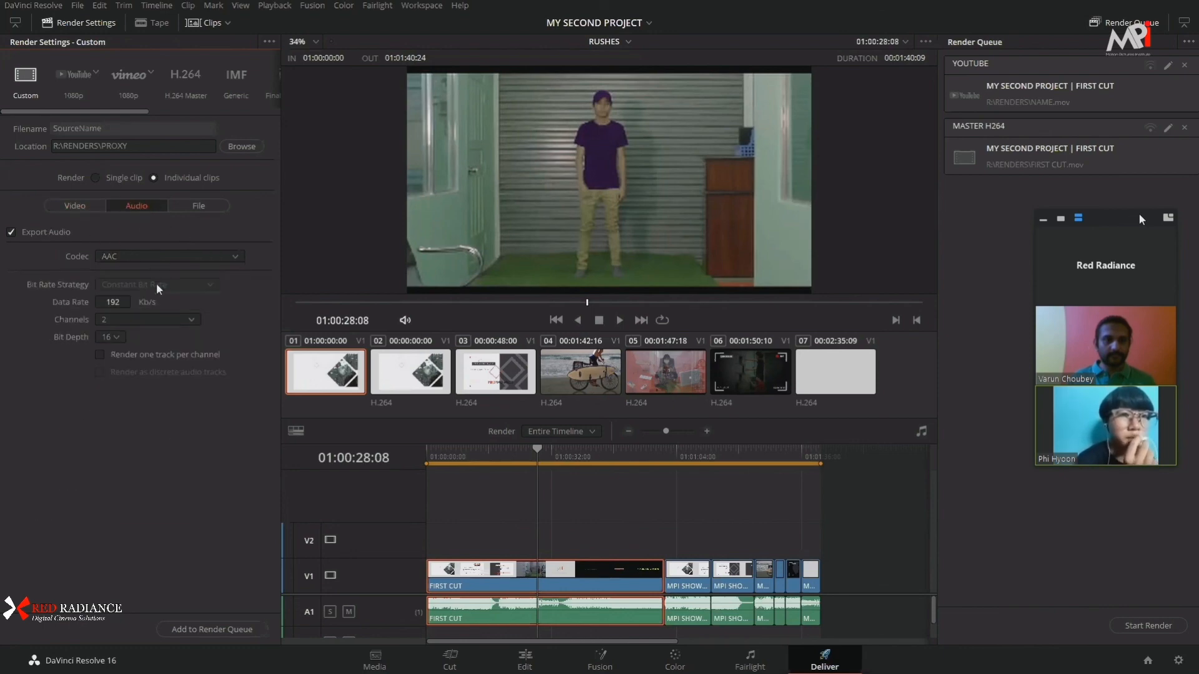
pyautogui.click(76, 208)
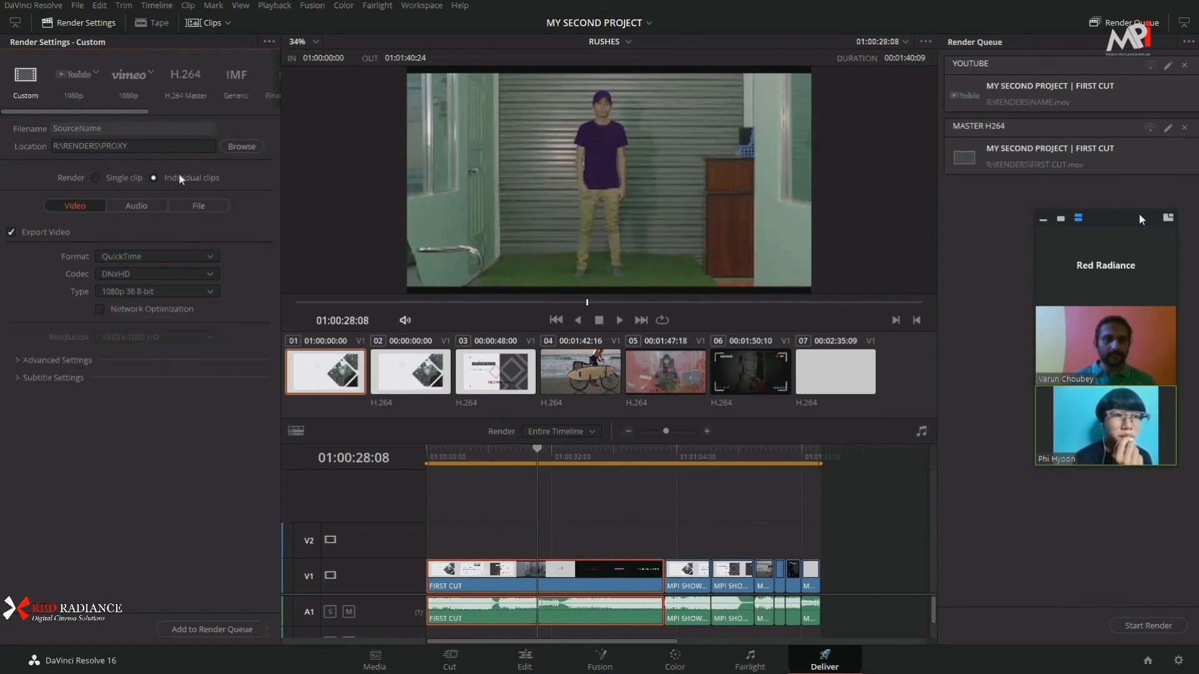
# Step: Add the RUSHES individual-clips render to the render queue and rename its job PROXIES
pyautogui.click(202, 629)
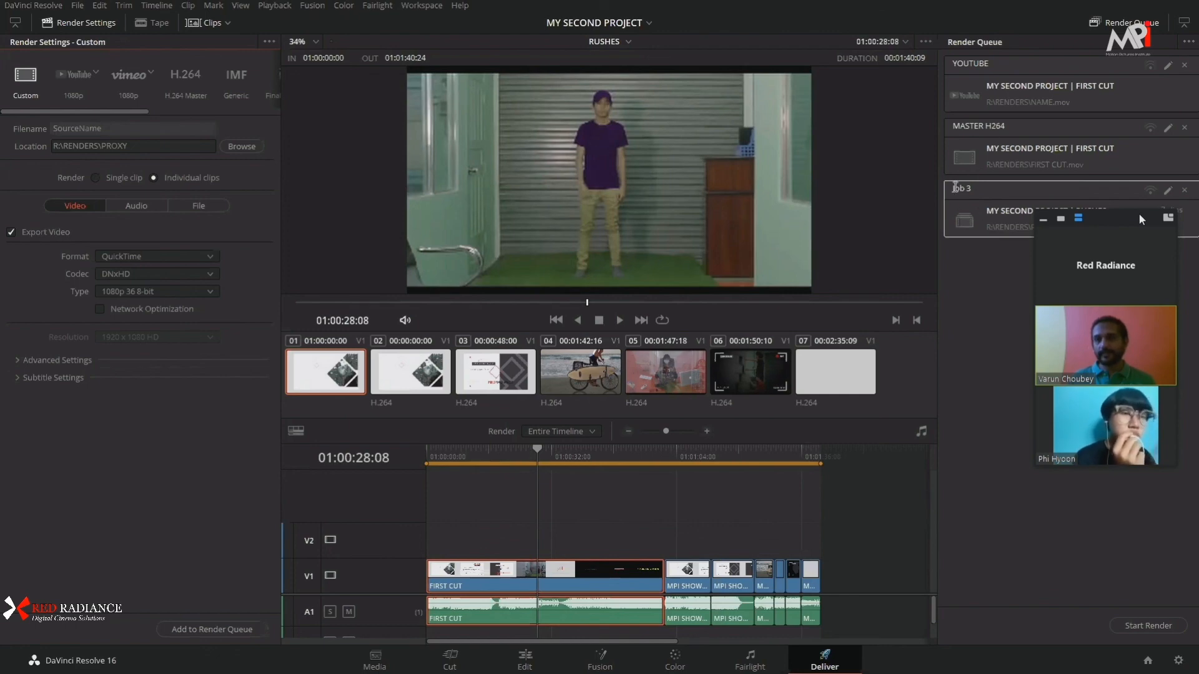
pyautogui.doubleClick(955, 187)
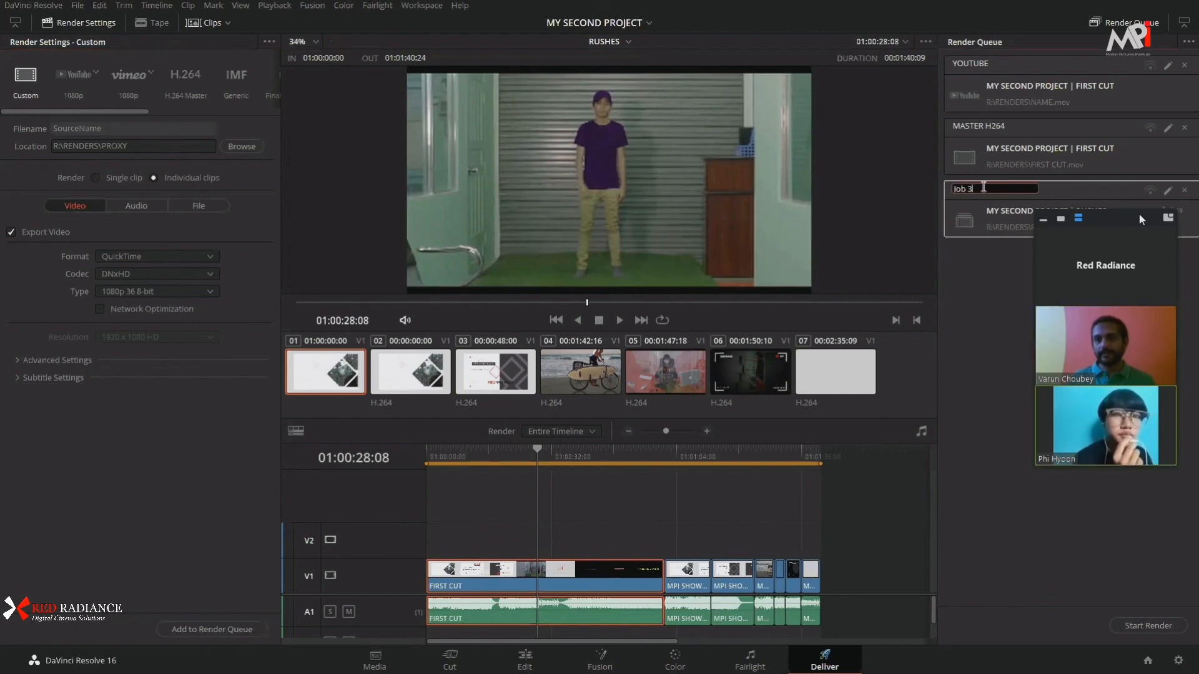
pyautogui.press('BackSpace')
pyautogui.press('BackSpace')
pyautogui.press('BackSpace')
pyautogui.press('BackSpace')
pyautogui.press('BackSpace')
pyautogui.write('P')
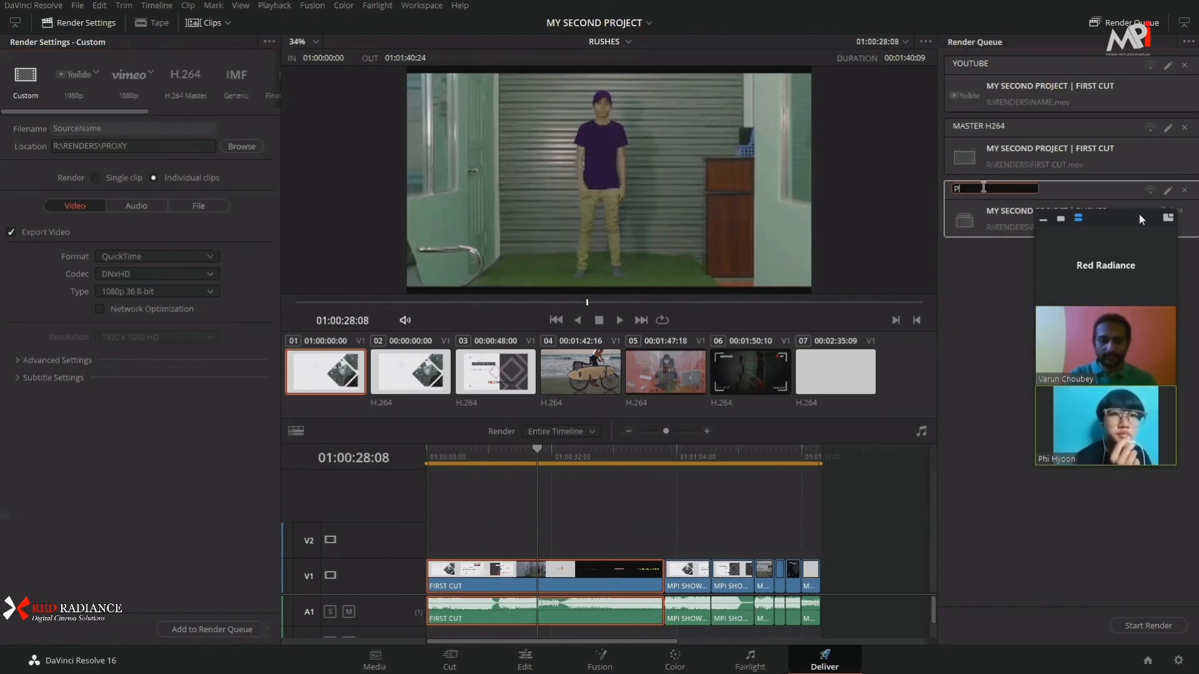
pyautogui.write('ROXIES')
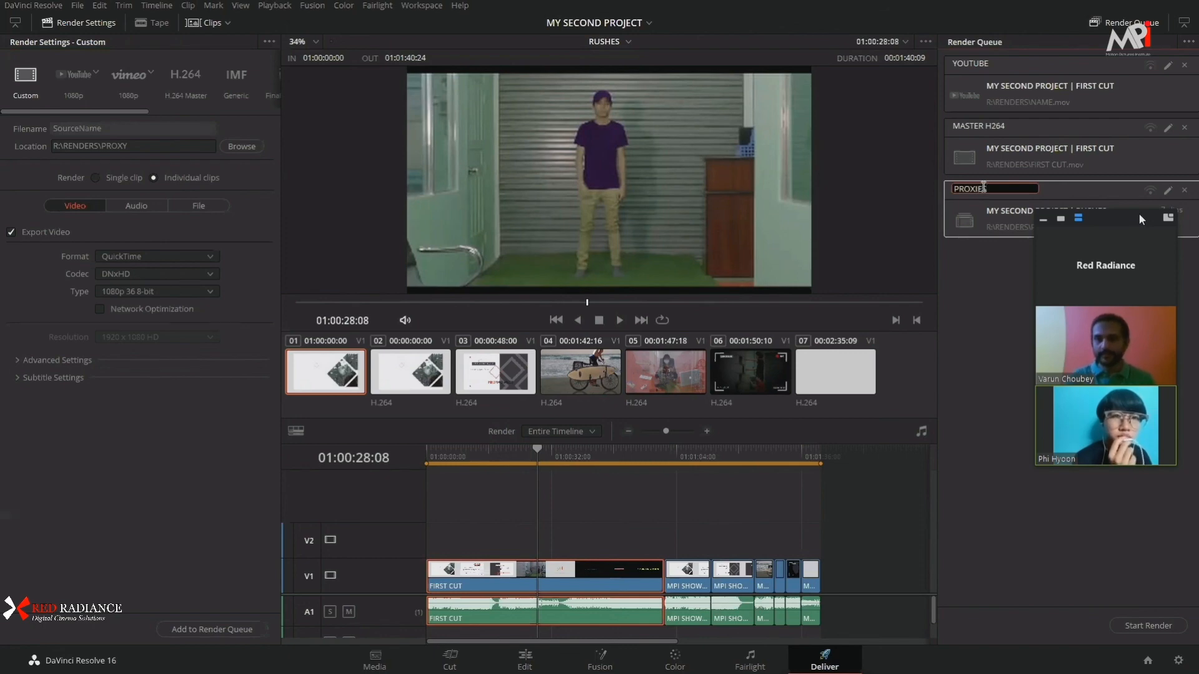
pyautogui.click(1030, 264)
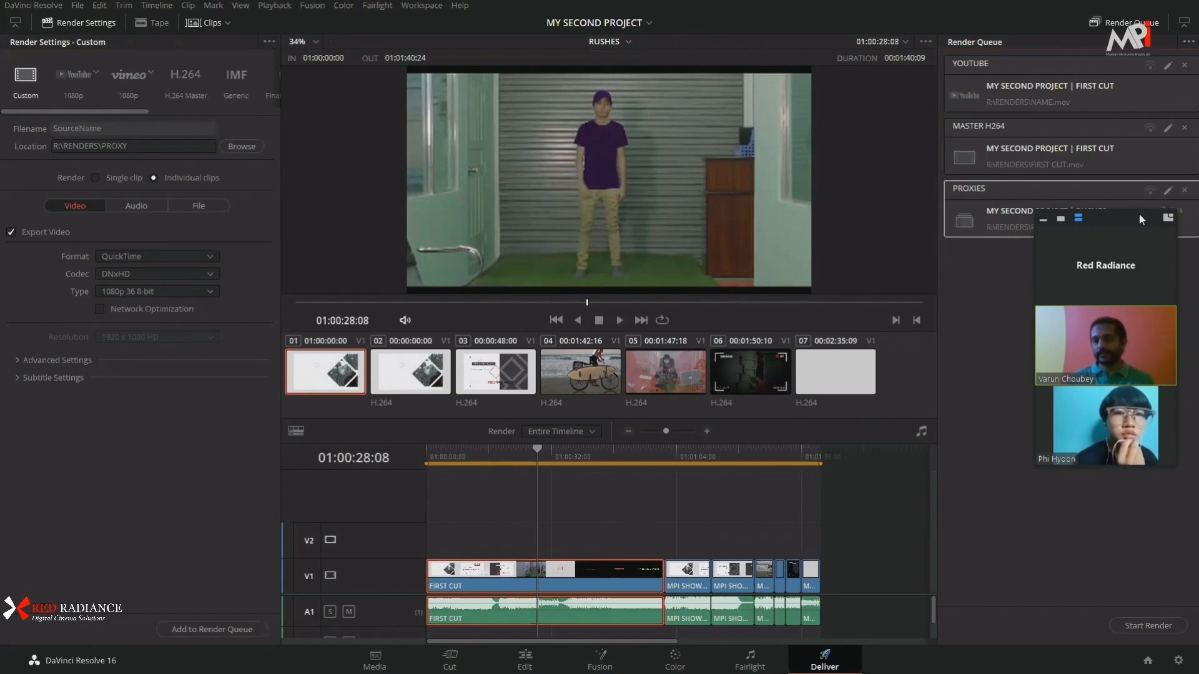
# Step: Select the YOUTUBE, MASTER H264 and PROXIES jobs and render them all, keeping the render queue unobstructed
pyautogui.moveTo(1172, 313); pyautogui.dragTo(1062, 84)
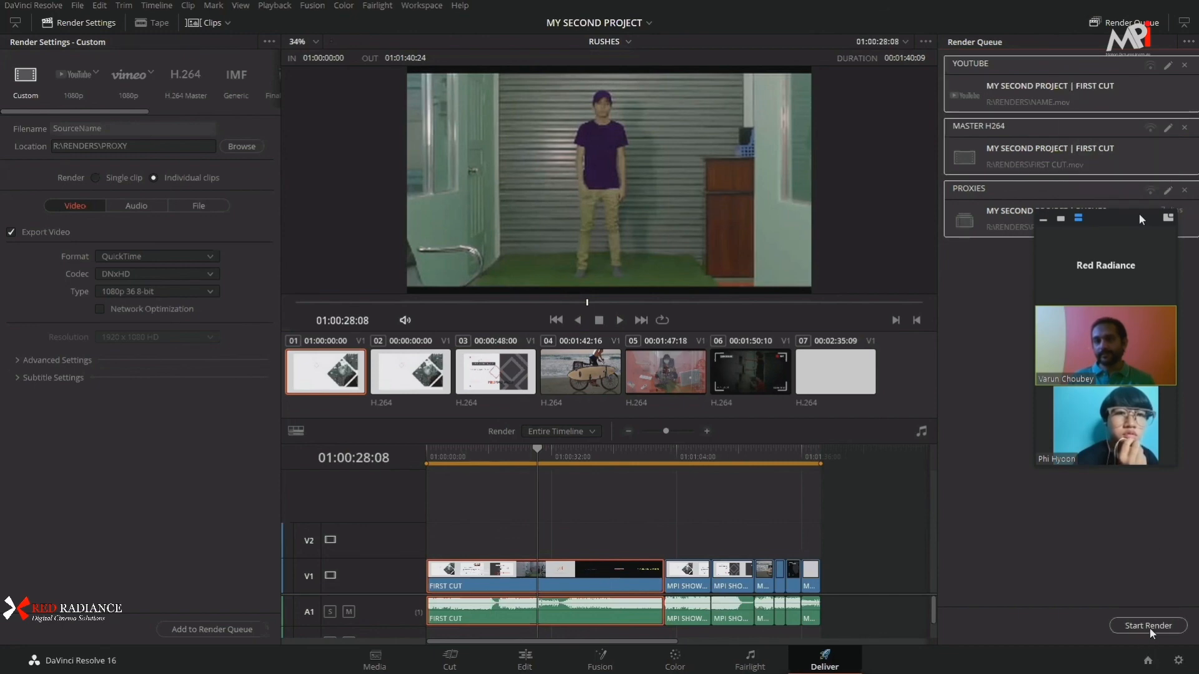
pyautogui.click(1148, 626)
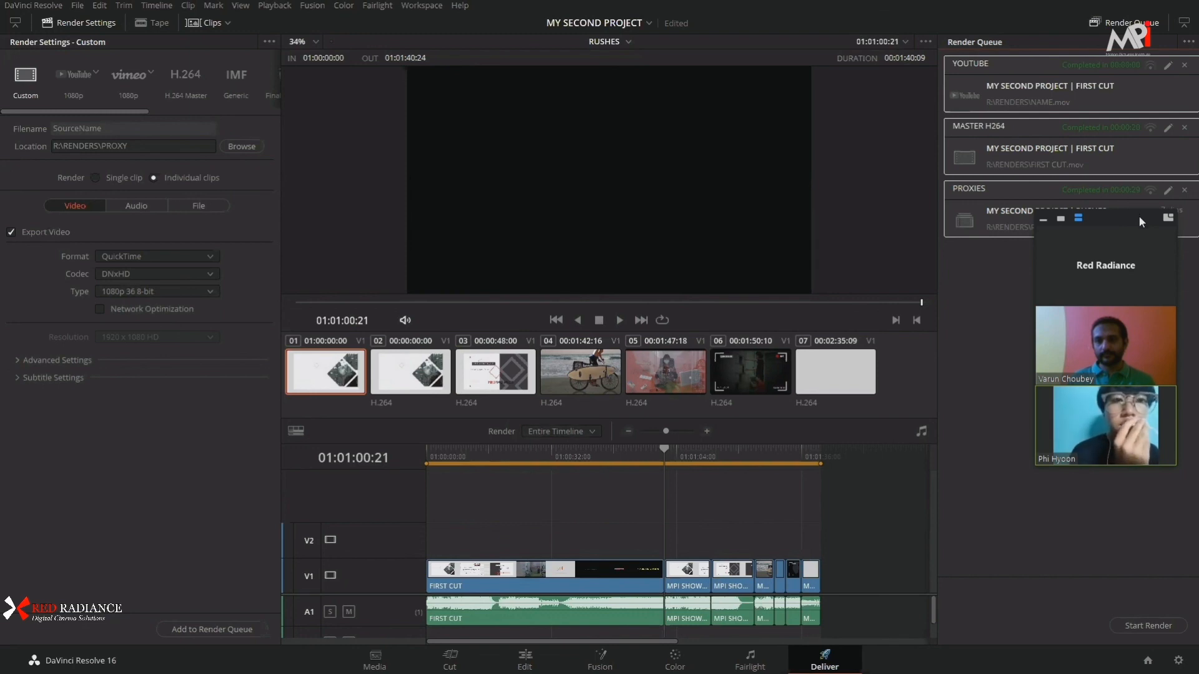
pyautogui.moveTo(1138, 219); pyautogui.dragTo(1152, 265)
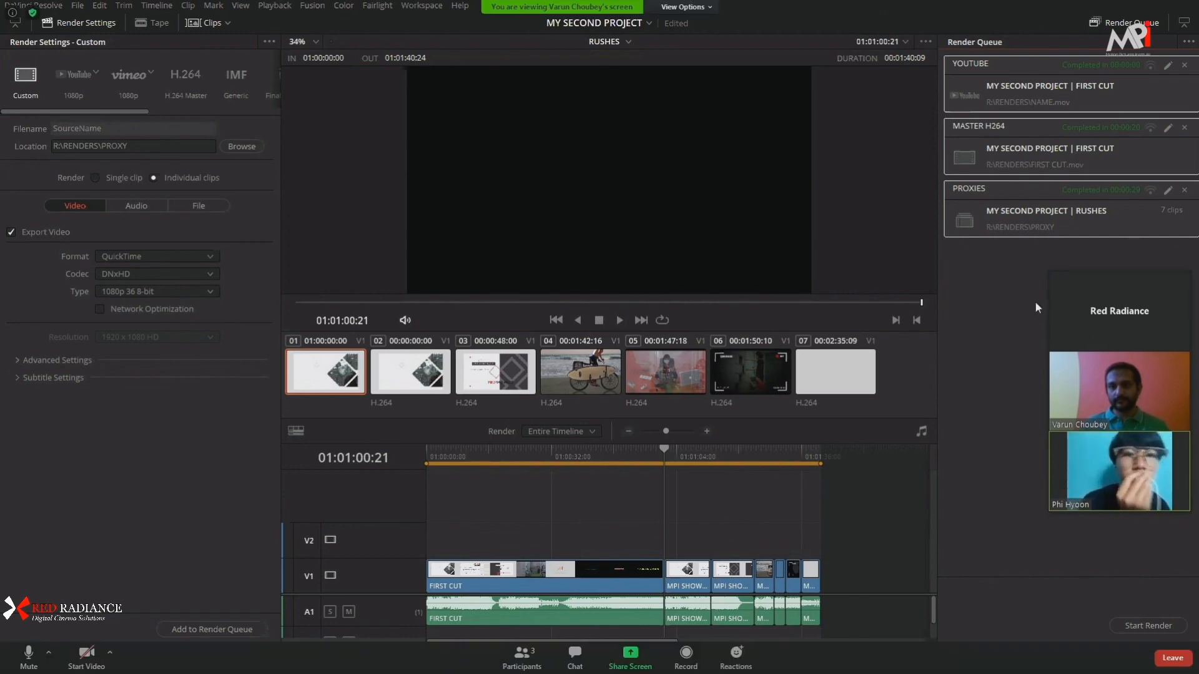
pyautogui.moveTo(1087, 312)
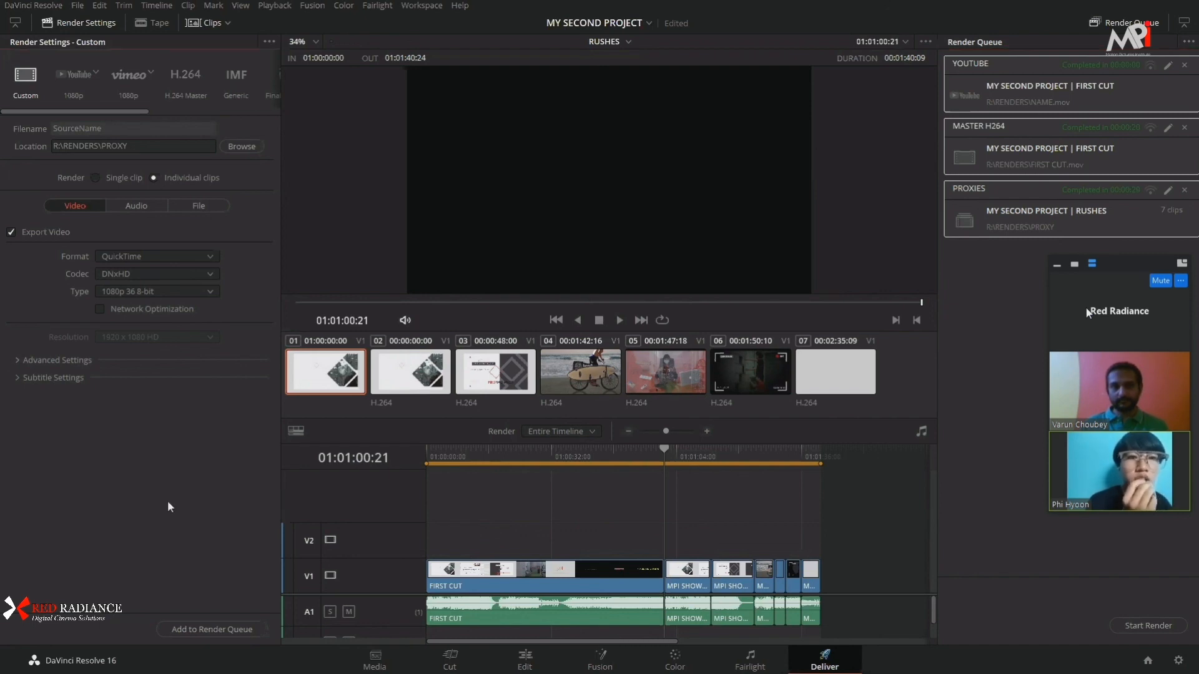
# Step: Switch the RUSHES render from individual clips to a single clip
pyautogui.click(369, 128)
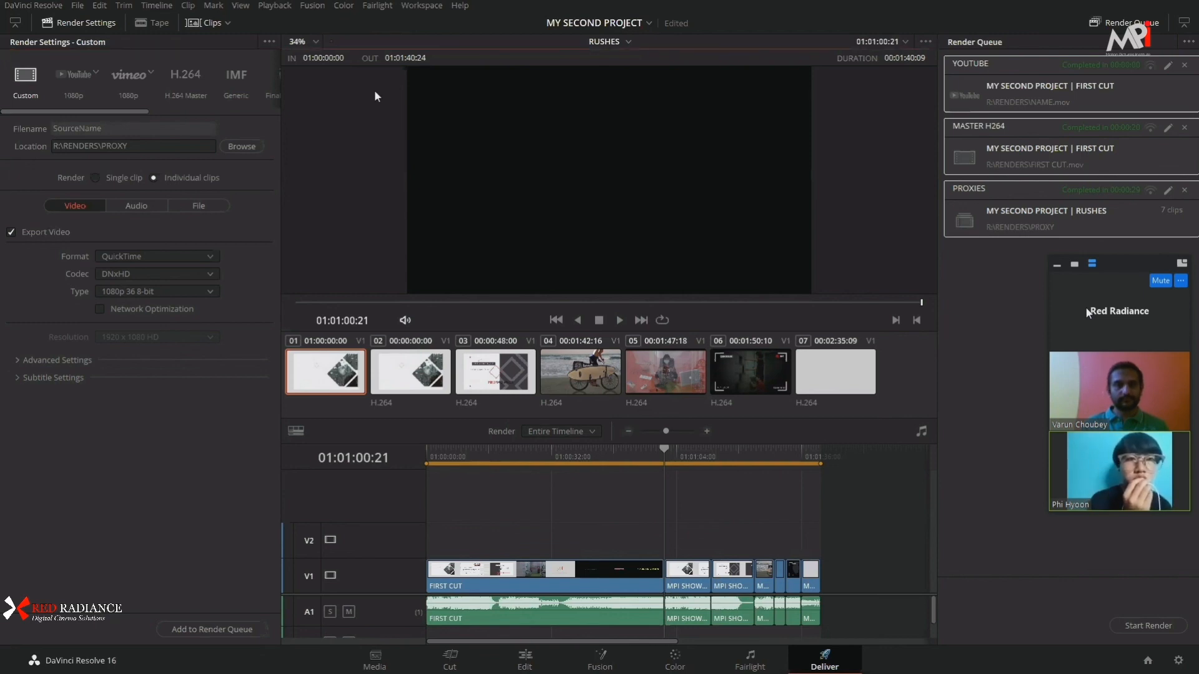
pyautogui.click(422, 6)
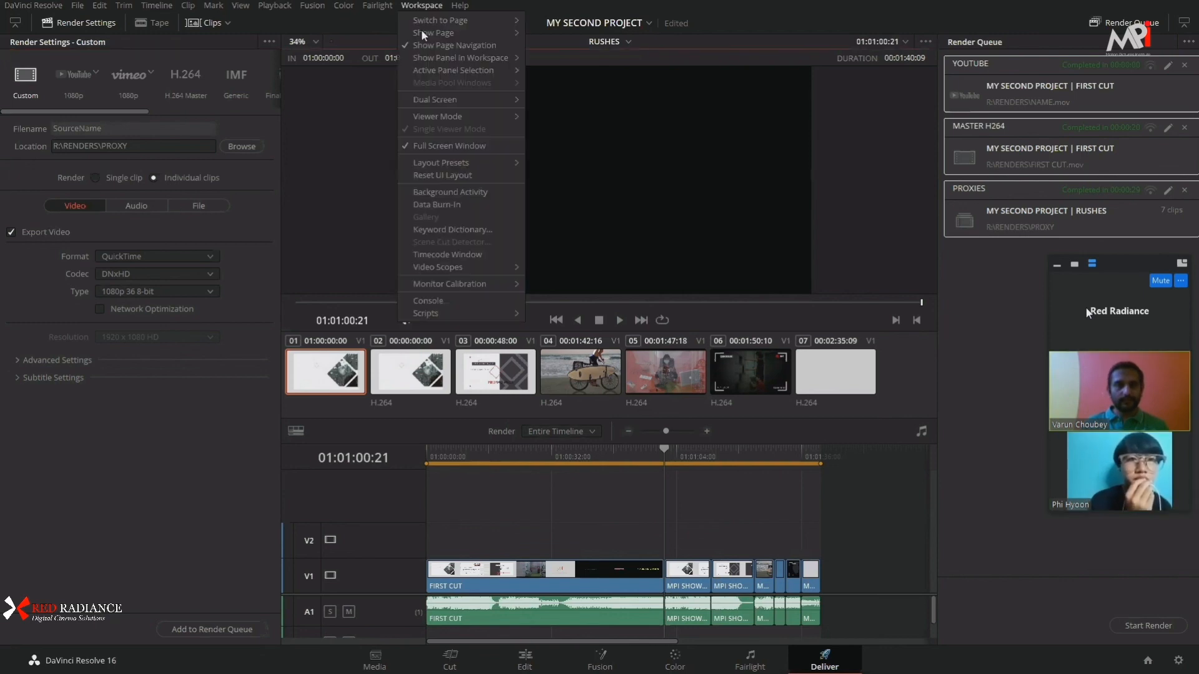
pyautogui.click(118, 449)
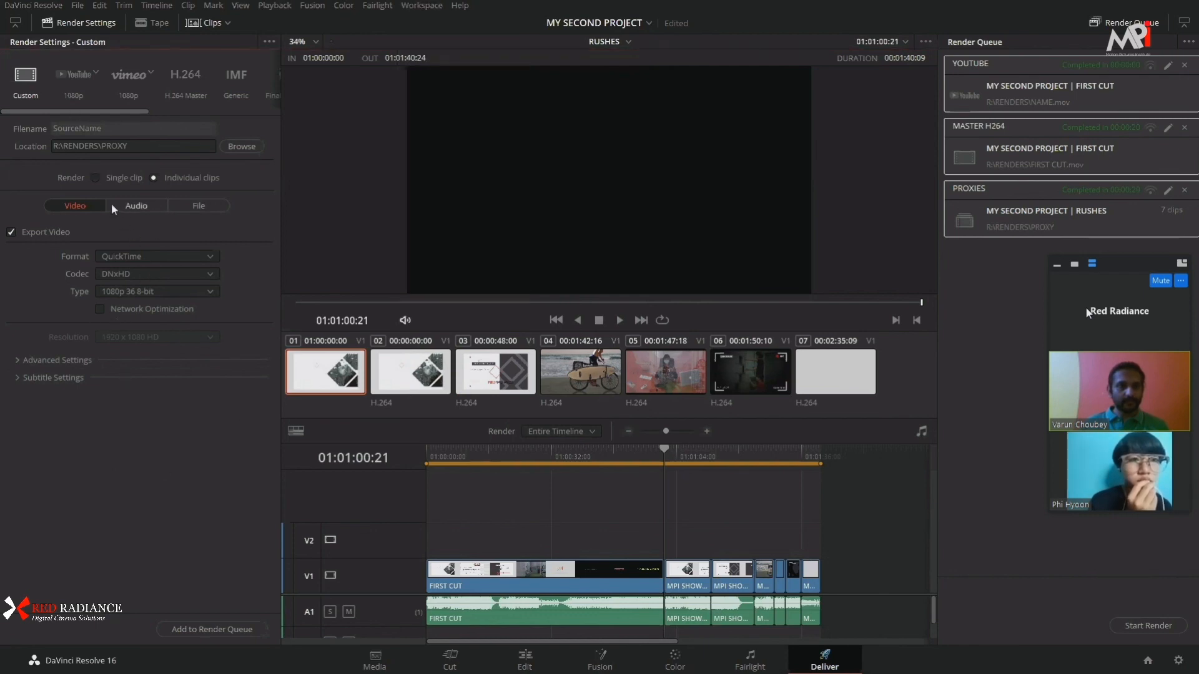
pyautogui.click(96, 178)
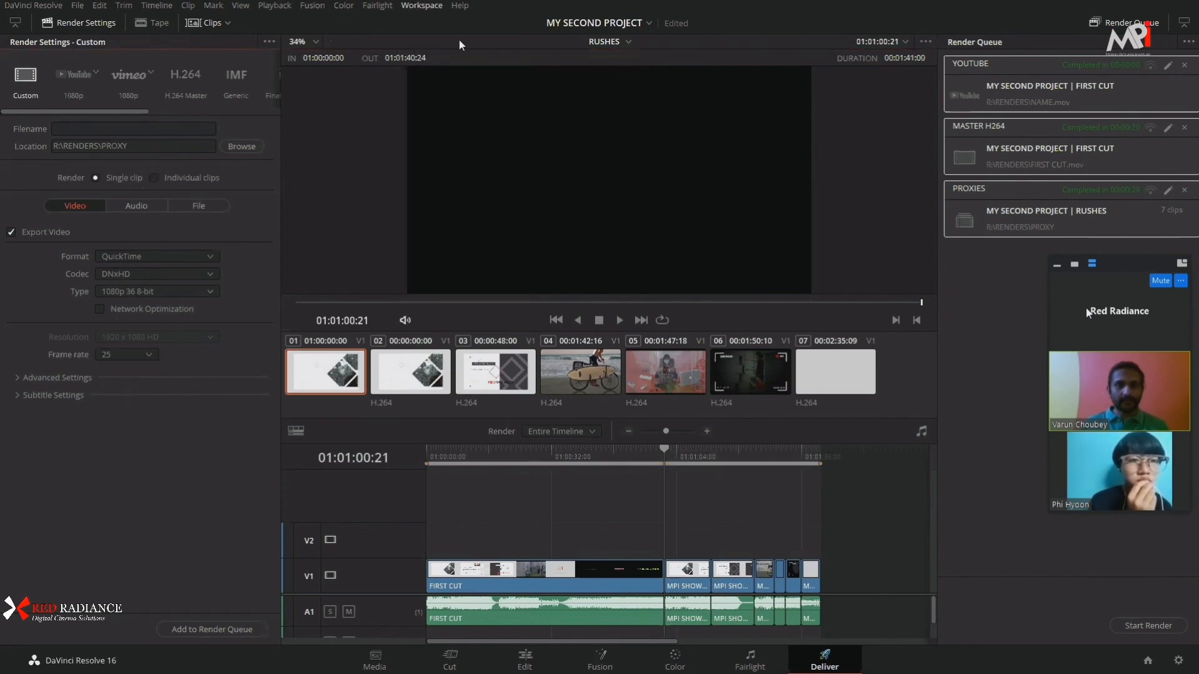
# Step: Open the Data Burn-In settings, place their window below the viewer picture and move the playhead to 01:00:12:00
pyautogui.click(422, 5)
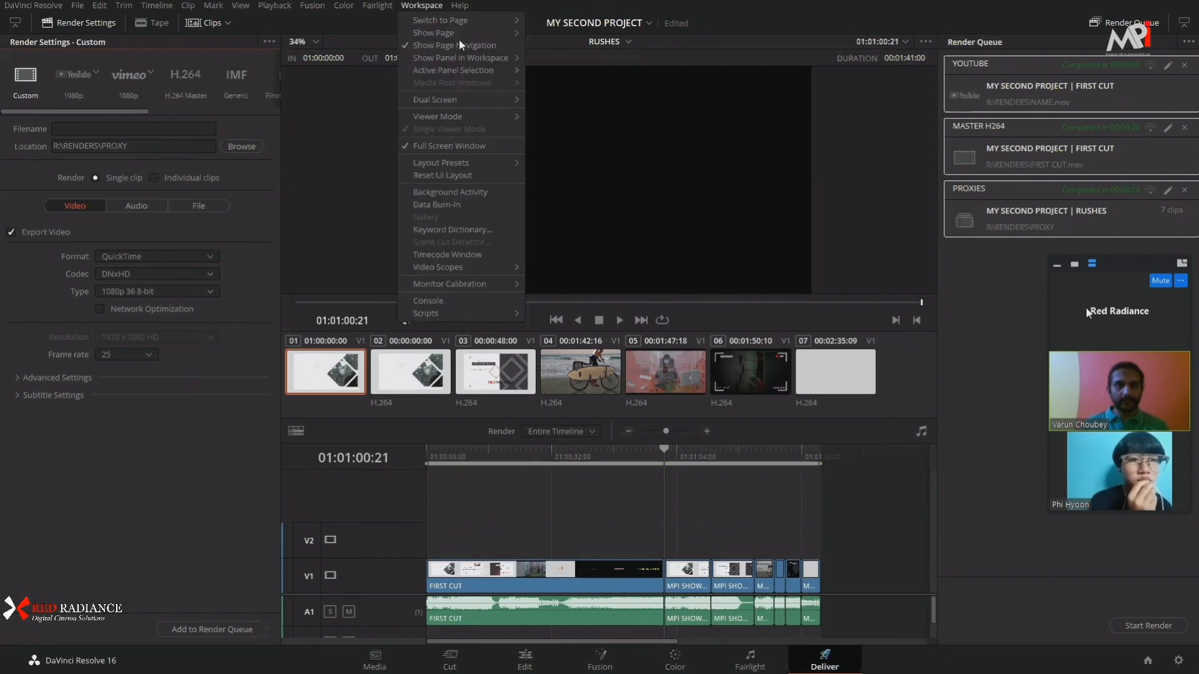
pyautogui.click(454, 205)
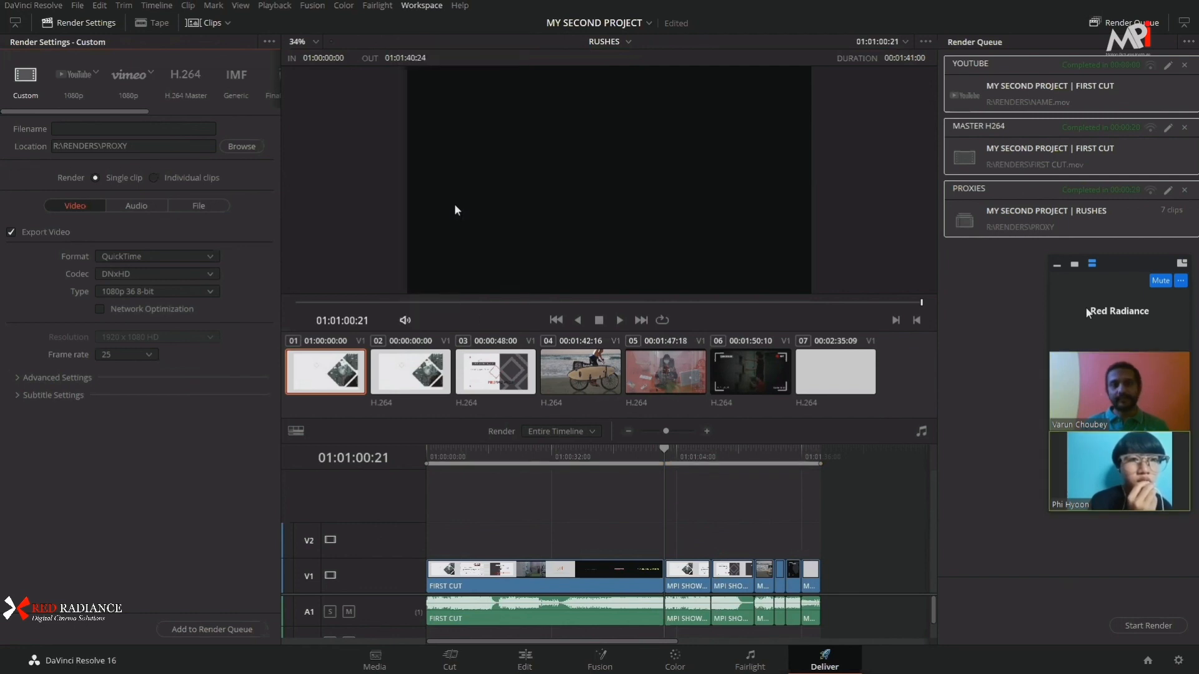
pyautogui.moveTo(702, 110)
pyautogui.mouseDown()
pyautogui.moveTo(449, 171)
pyautogui.moveTo(527, 171)
pyautogui.mouseUp()
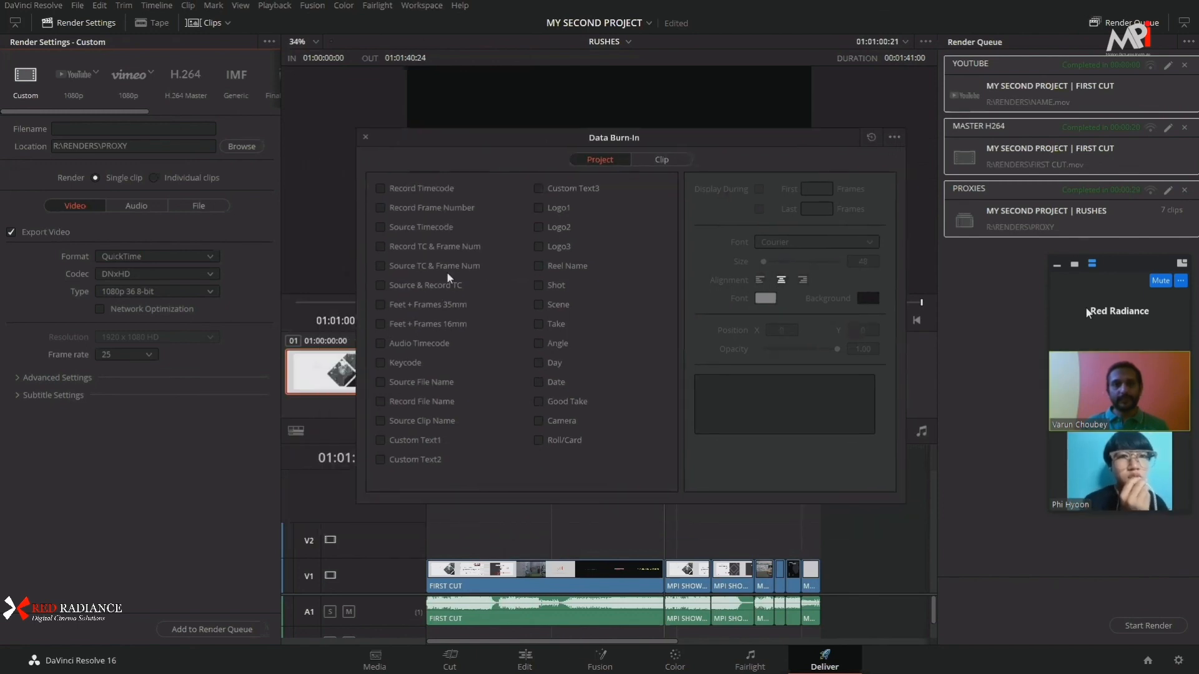
pyautogui.moveTo(510, 147)
pyautogui.mouseDown()
pyautogui.moveTo(483, 135)
pyautogui.moveTo(666, 226)
pyautogui.moveTo(674, 136)
pyautogui.mouseUp()
pyautogui.moveTo(460, 455); pyautogui.dragTo(474, 458)
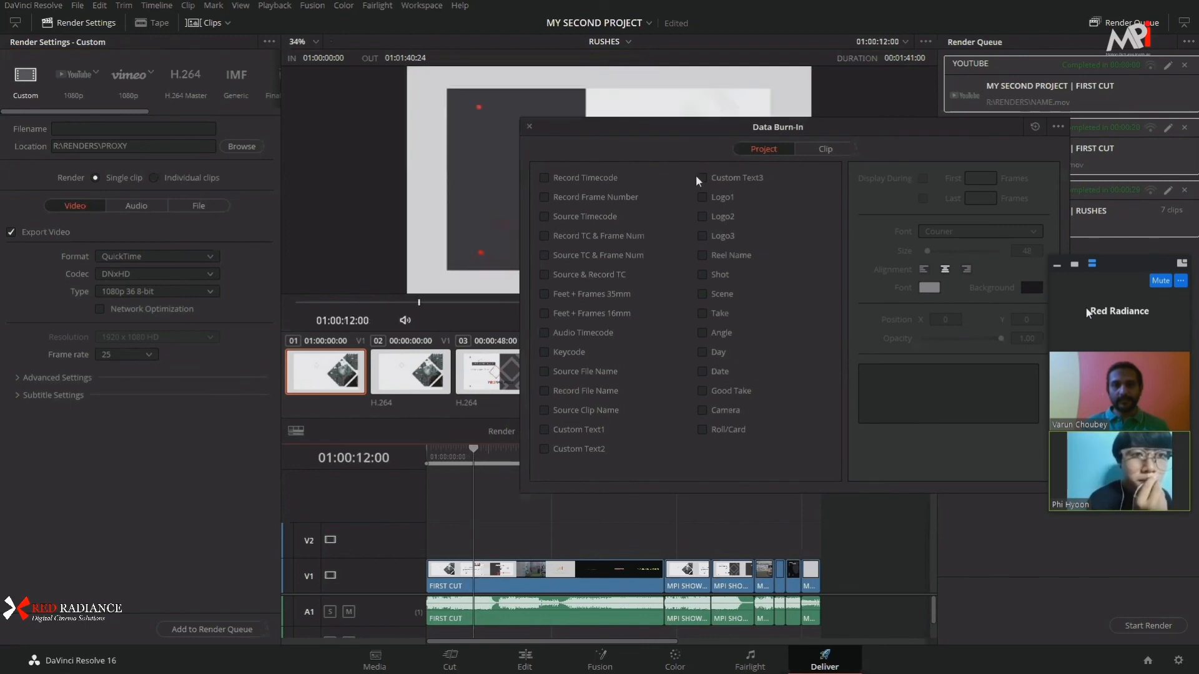
pyautogui.moveTo(705, 128)
pyautogui.mouseDown()
pyautogui.moveTo(747, 306)
pyautogui.moveTo(782, 320)
pyautogui.moveTo(762, 310)
pyautogui.mouseUp()
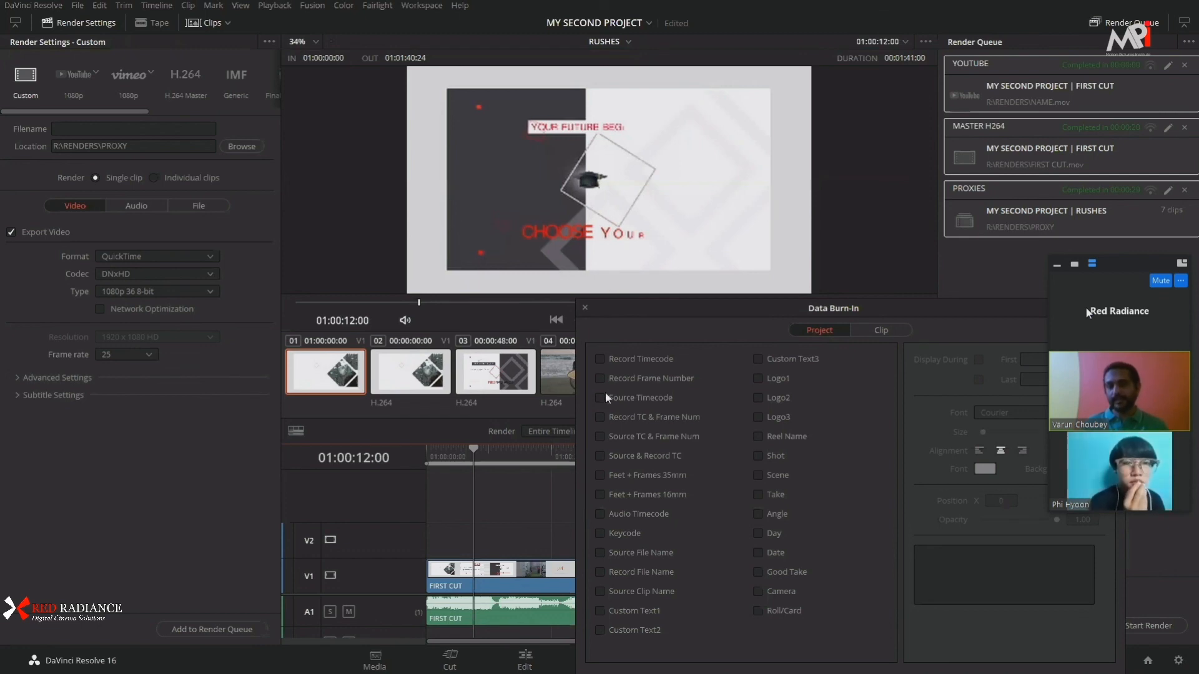
# Step: Enable the Record Timecode burn-in for the project, trying out Record TC & Frame Num and Feet + Frames 35mm and removing both
pyautogui.click(602, 358)
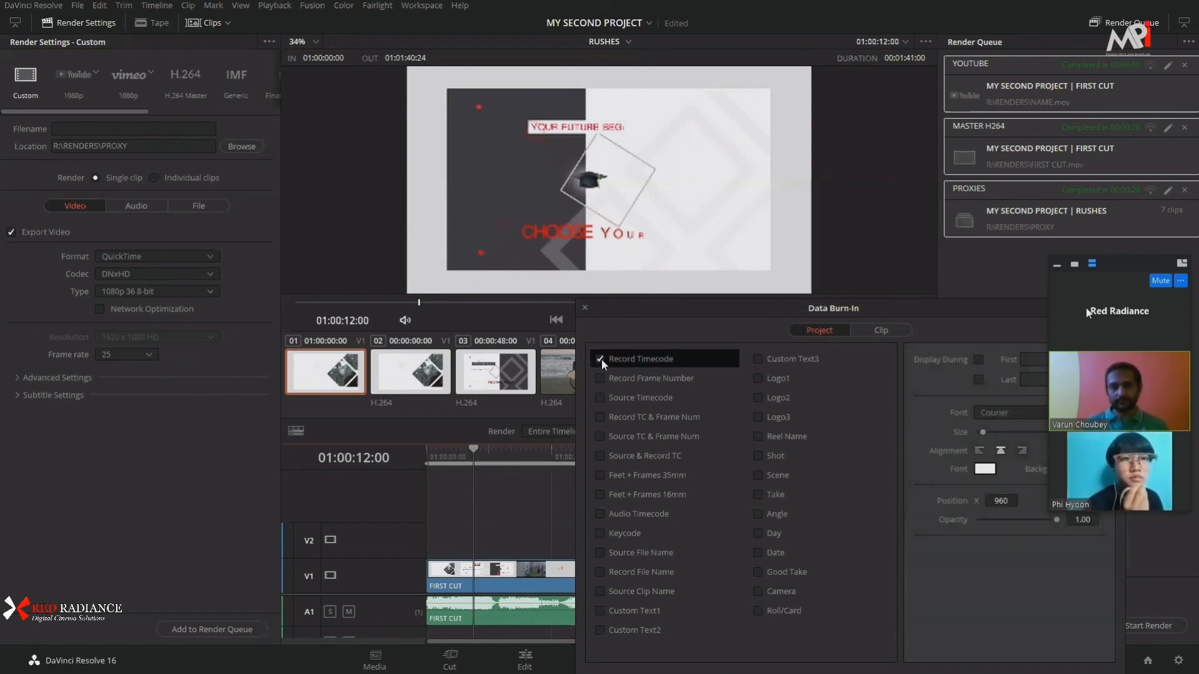
pyautogui.click(599, 417)
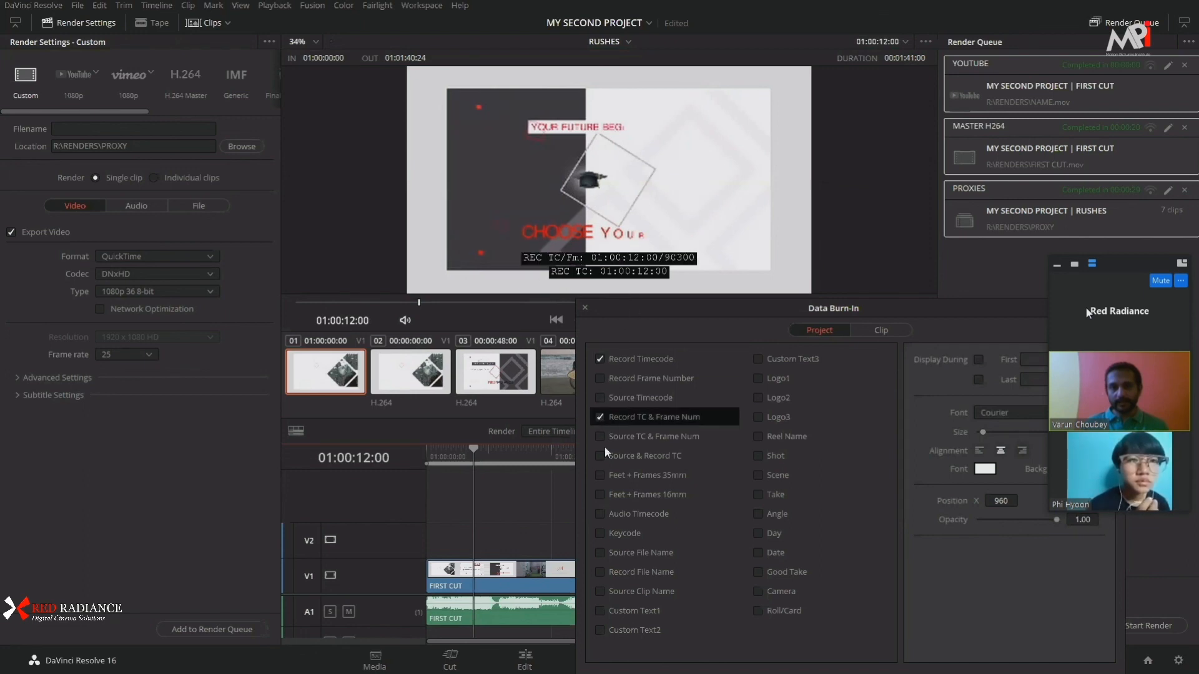
pyautogui.click(599, 475)
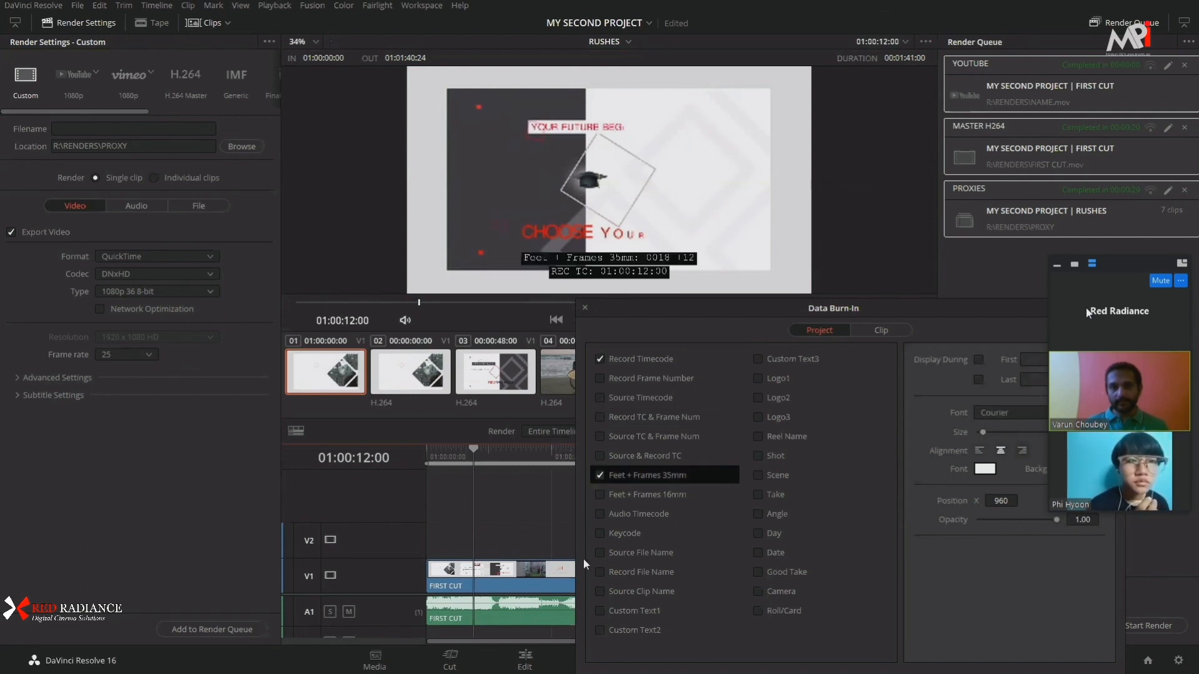
pyautogui.click(601, 475)
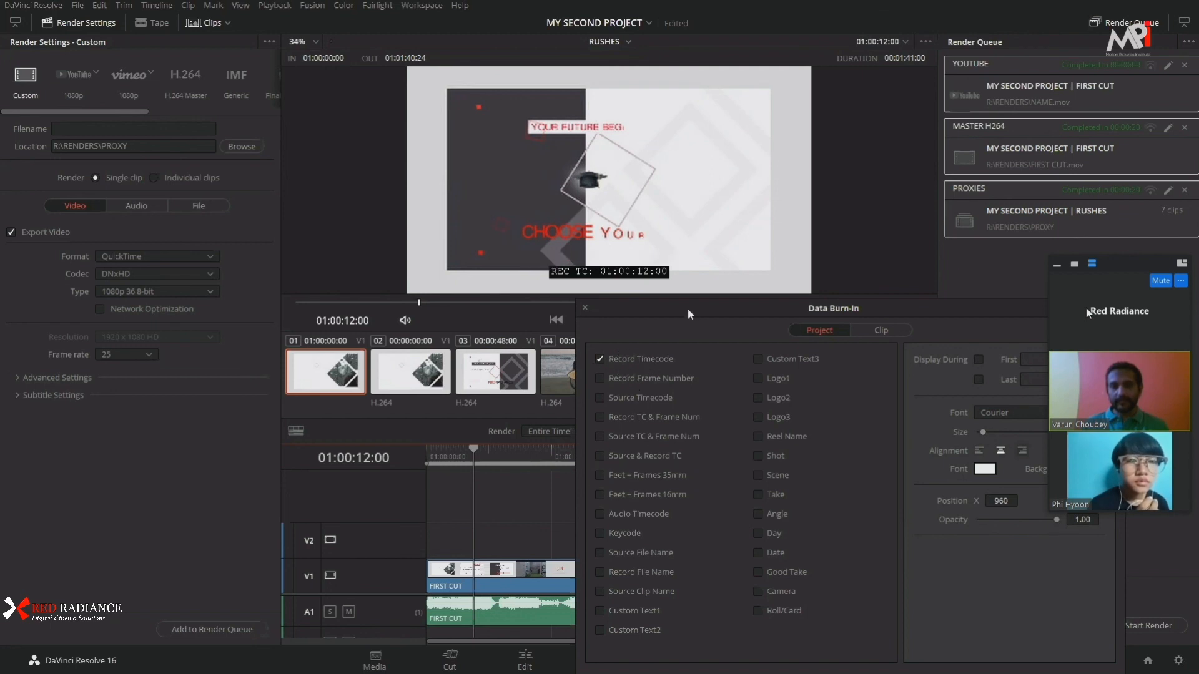
# Step: Close the Data Burn-In settings and move the playhead to 01:00:57:11 to check the record timecode burn-in on the picture
pyautogui.moveTo(688, 308)
pyautogui.mouseDown()
pyautogui.moveTo(586, 290)
pyautogui.moveTo(641, 329)
pyautogui.mouseUp()
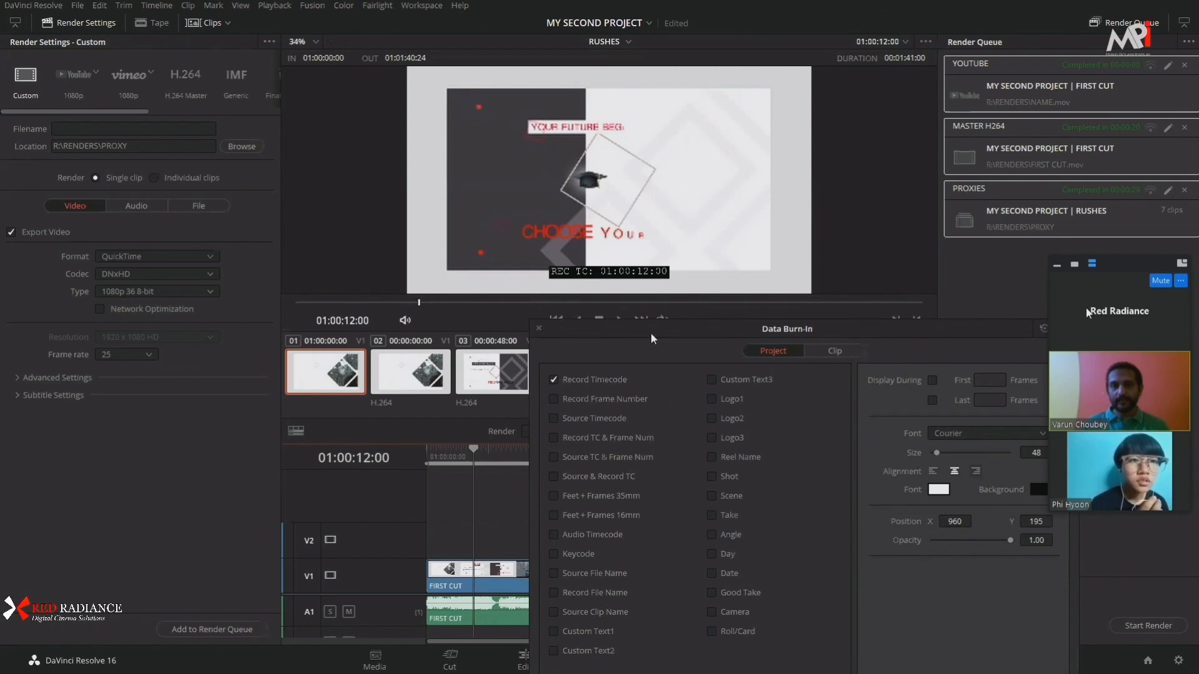
pyautogui.moveTo(653, 338); pyautogui.dragTo(398, 353)
pyautogui.click(282, 343)
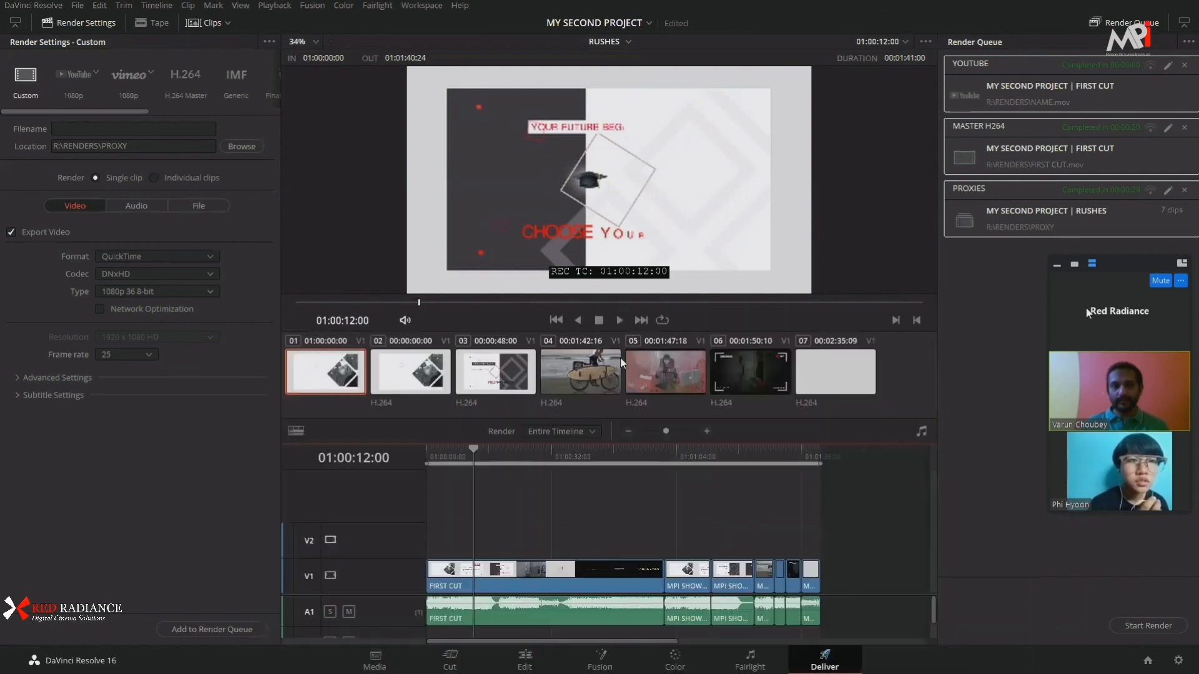
pyautogui.moveTo(520, 454); pyautogui.dragTo(650, 455)
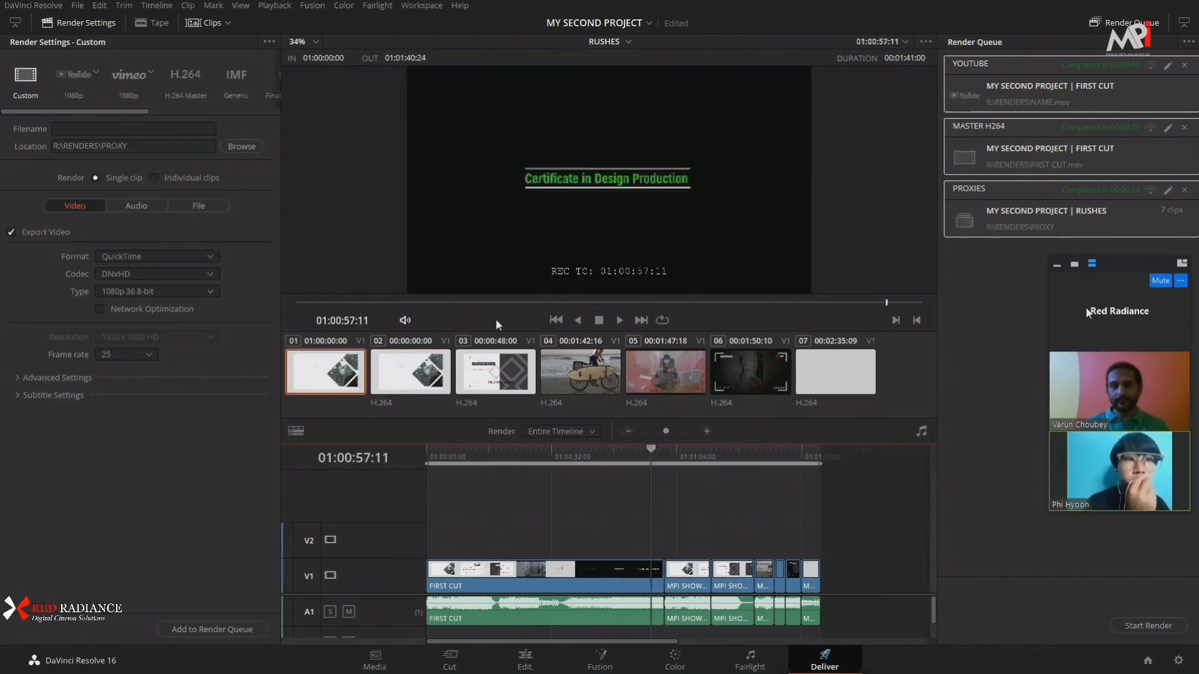
# Step: Add the single-clip RUSHES render with burn-in to the render queue and rename the new job as PREVIEW WITH TIME CODE
pyautogui.click(232, 633)
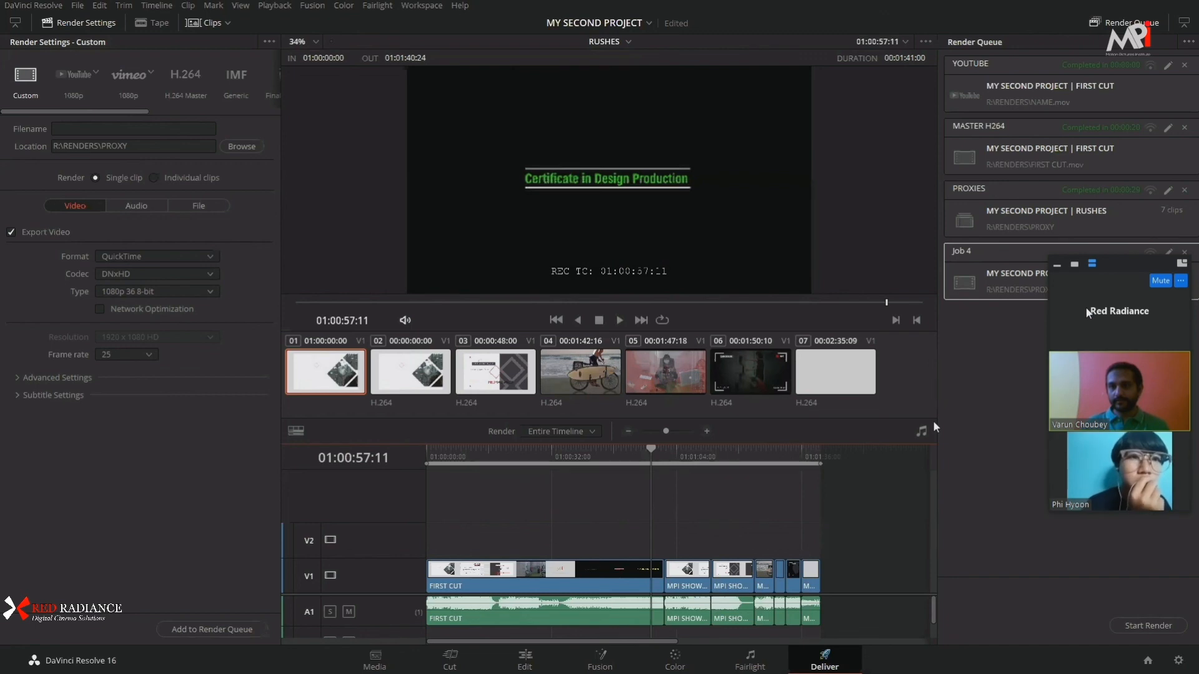
pyautogui.doubleClick(972, 250)
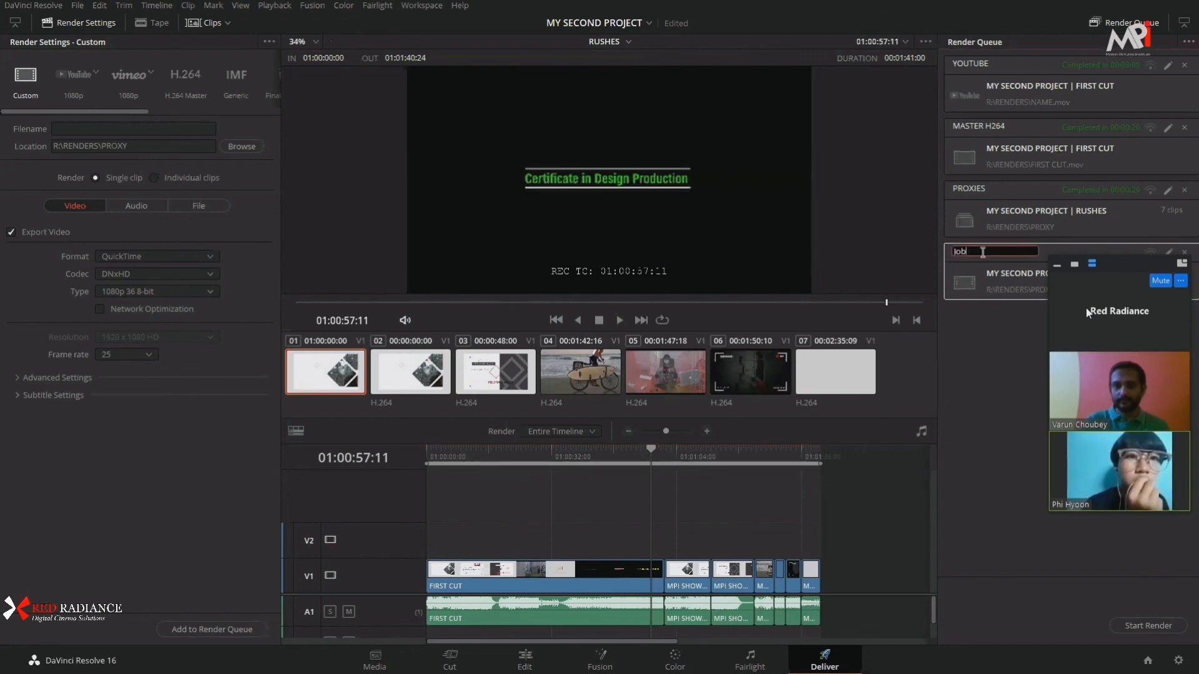
pyautogui.press('BackSpace')
pyautogui.press('BackSpace')
pyautogui.press('BackSpace')
pyautogui.press('BackSpace')
pyautogui.press('BackSpace')
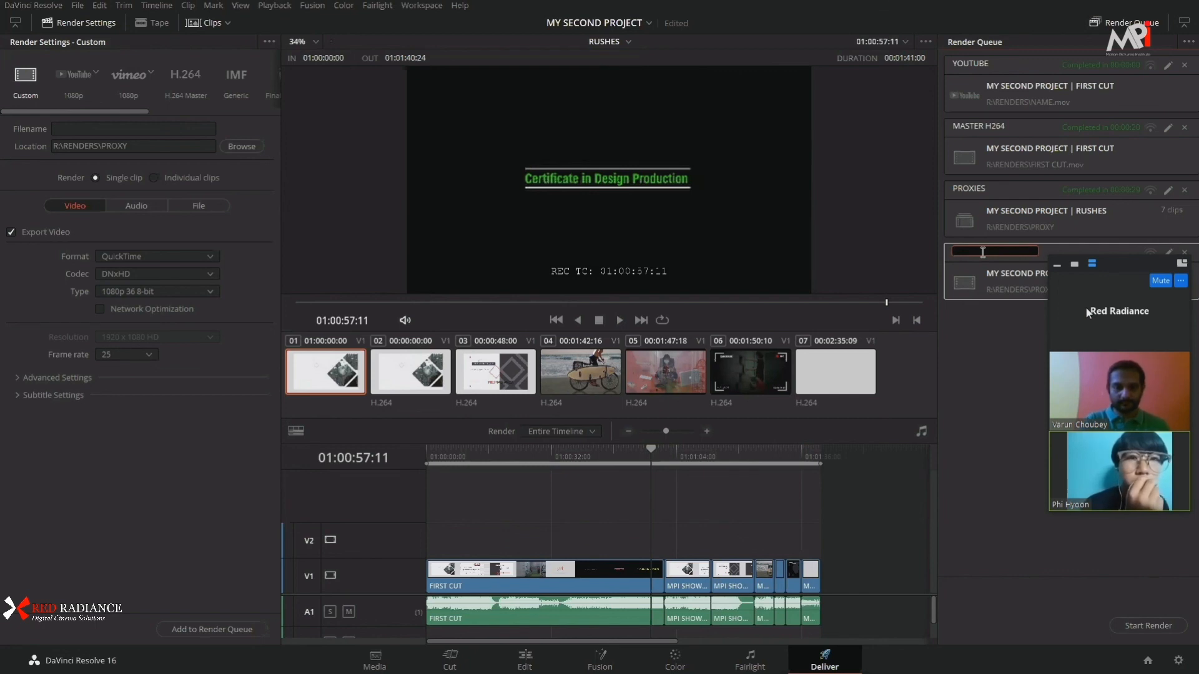
pyautogui.write('PREVI')
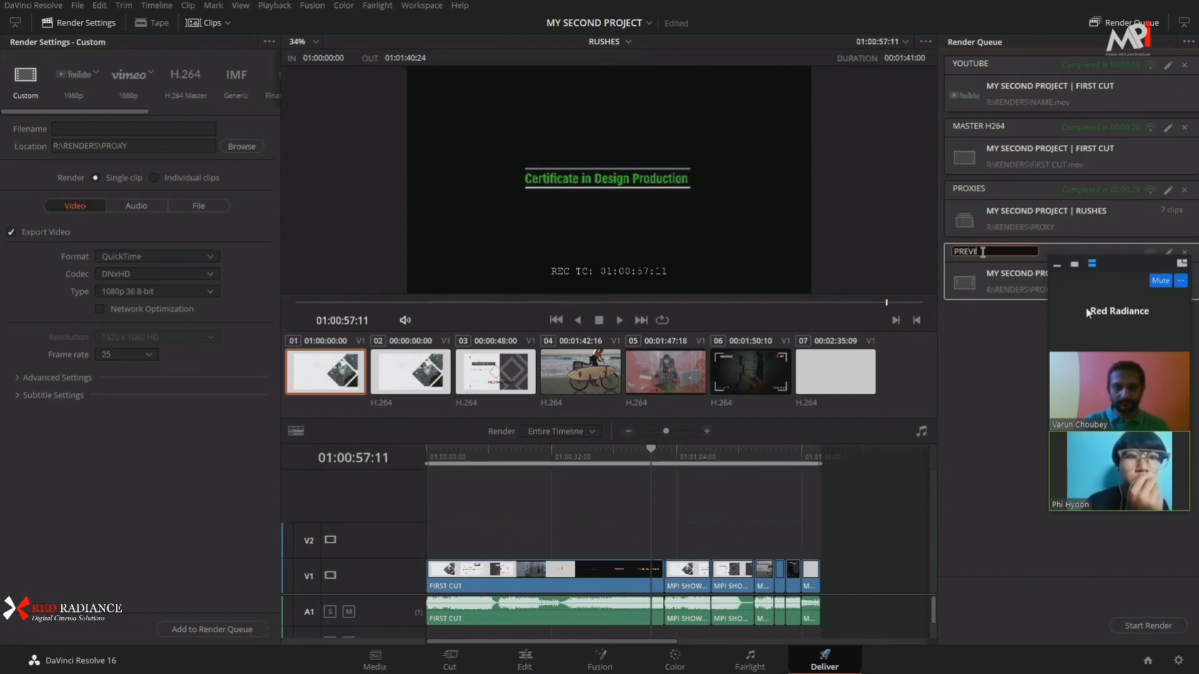
pyautogui.write('EW WITH')
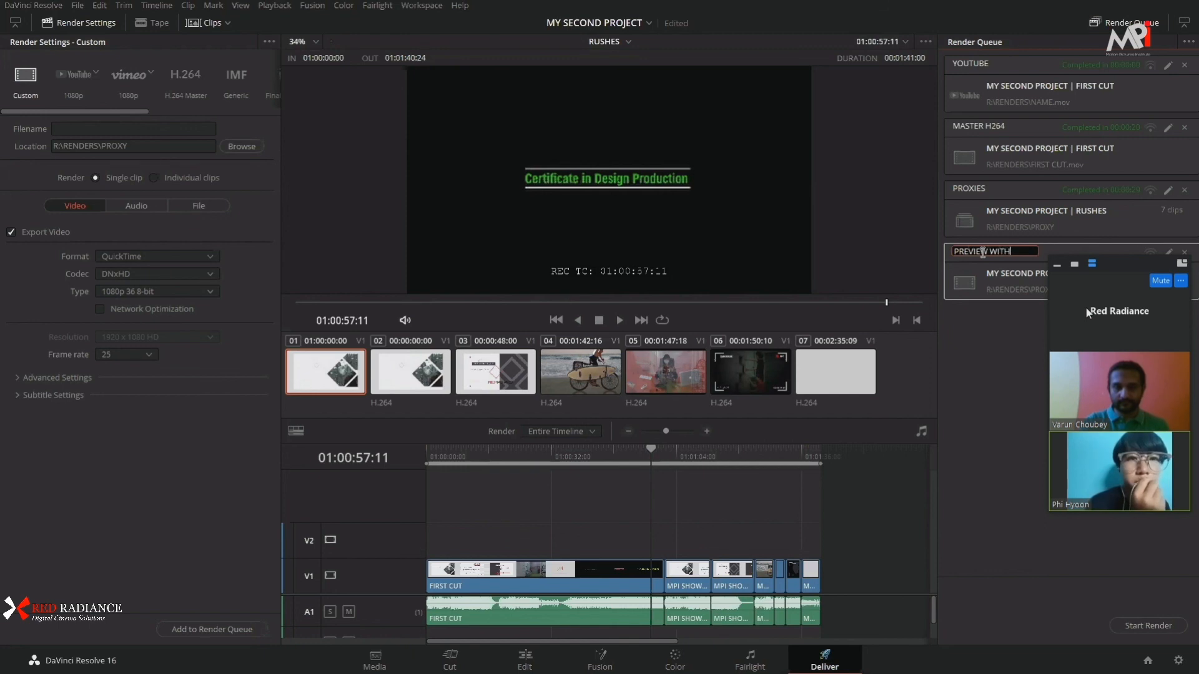
pyautogui.write(' TI')
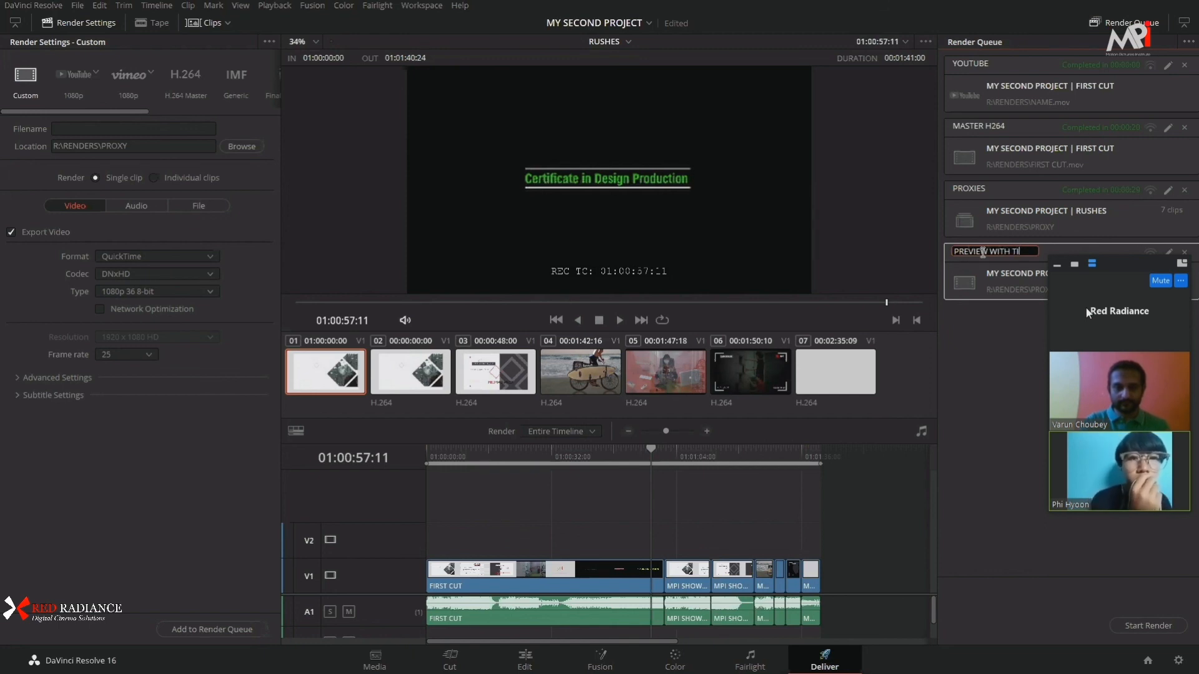
pyautogui.write('ME CODE')
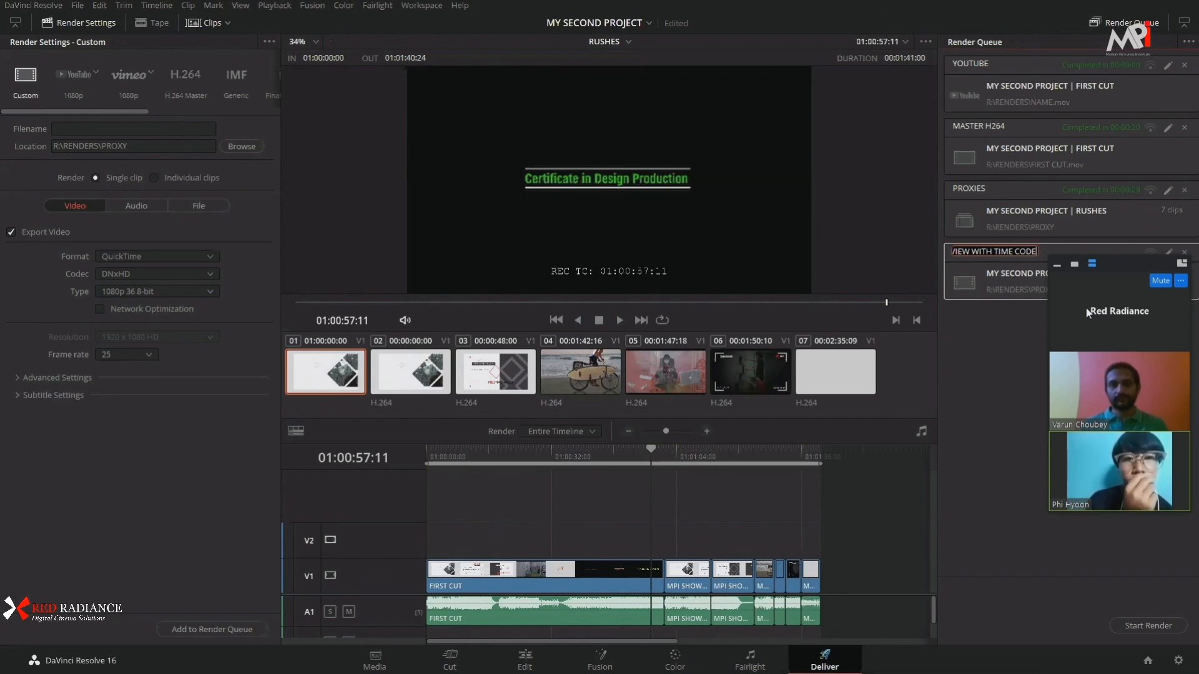
pyautogui.click(1041, 346)
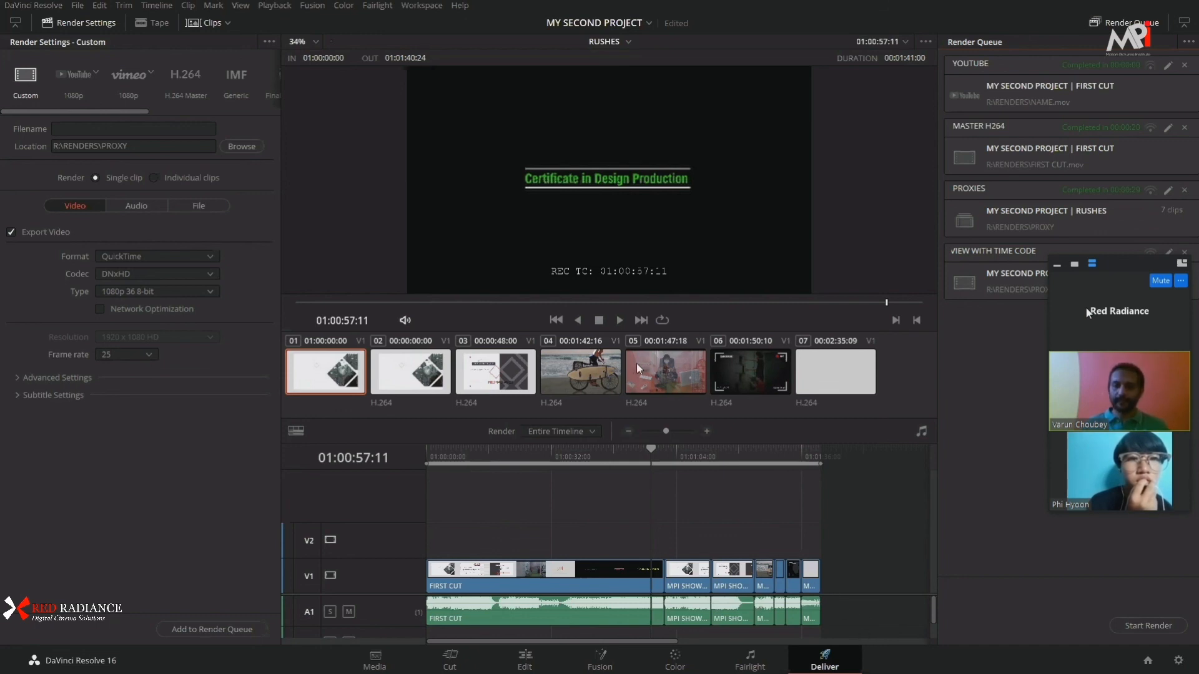
# Step: Review the project in the Cut, Media and Edit pages and return to the Deliver page
pyautogui.click(449, 658)
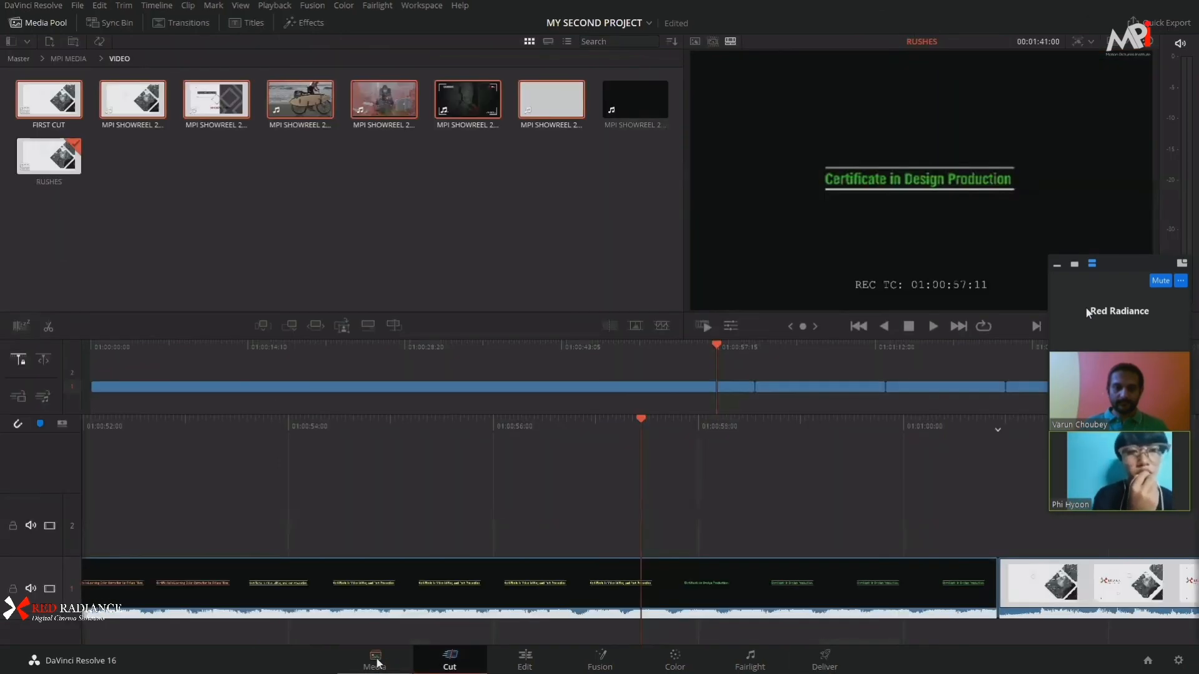
pyautogui.click(376, 660)
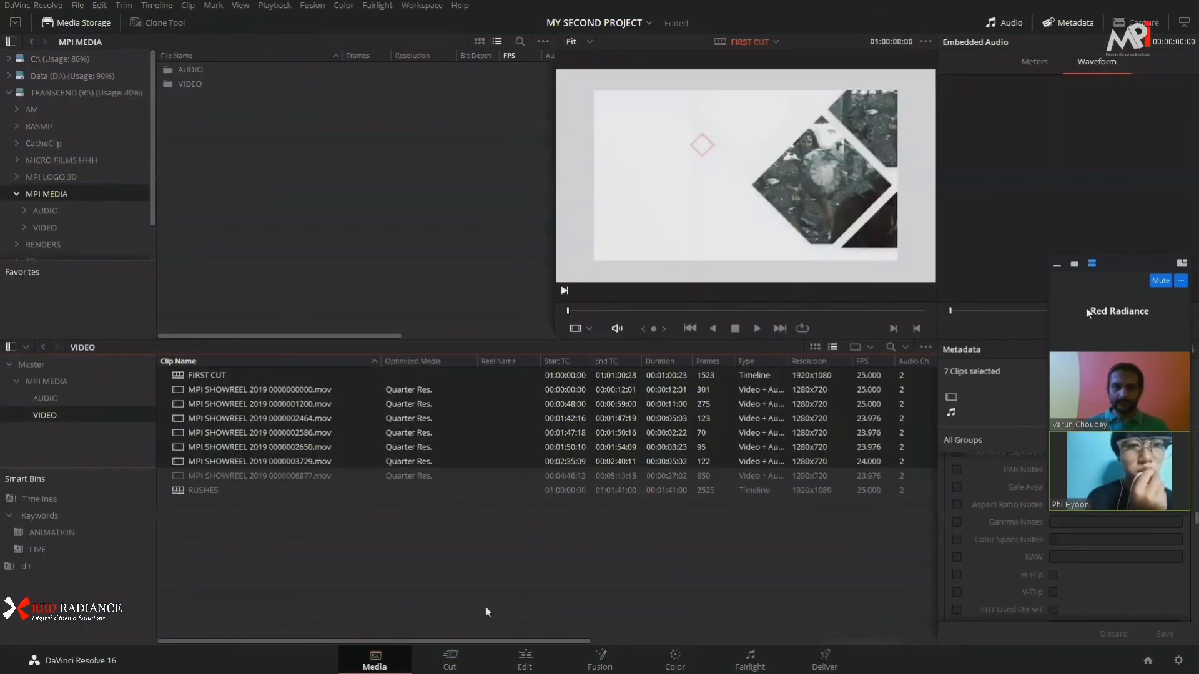
pyautogui.click(525, 661)
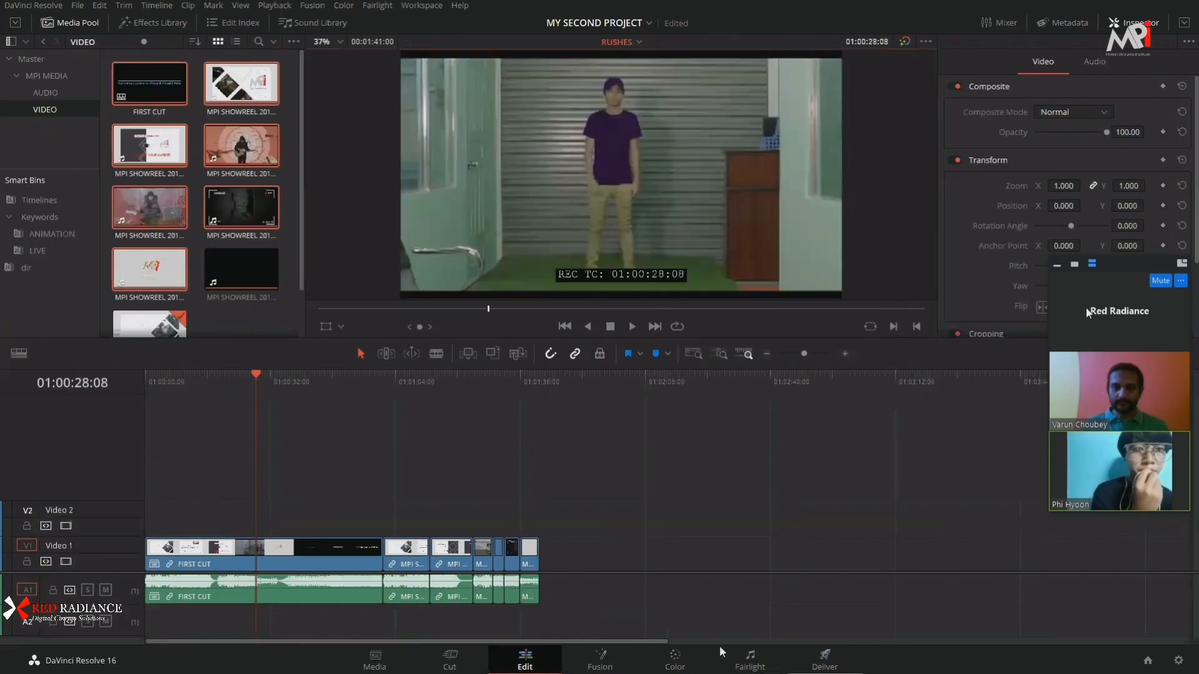
pyautogui.click(374, 663)
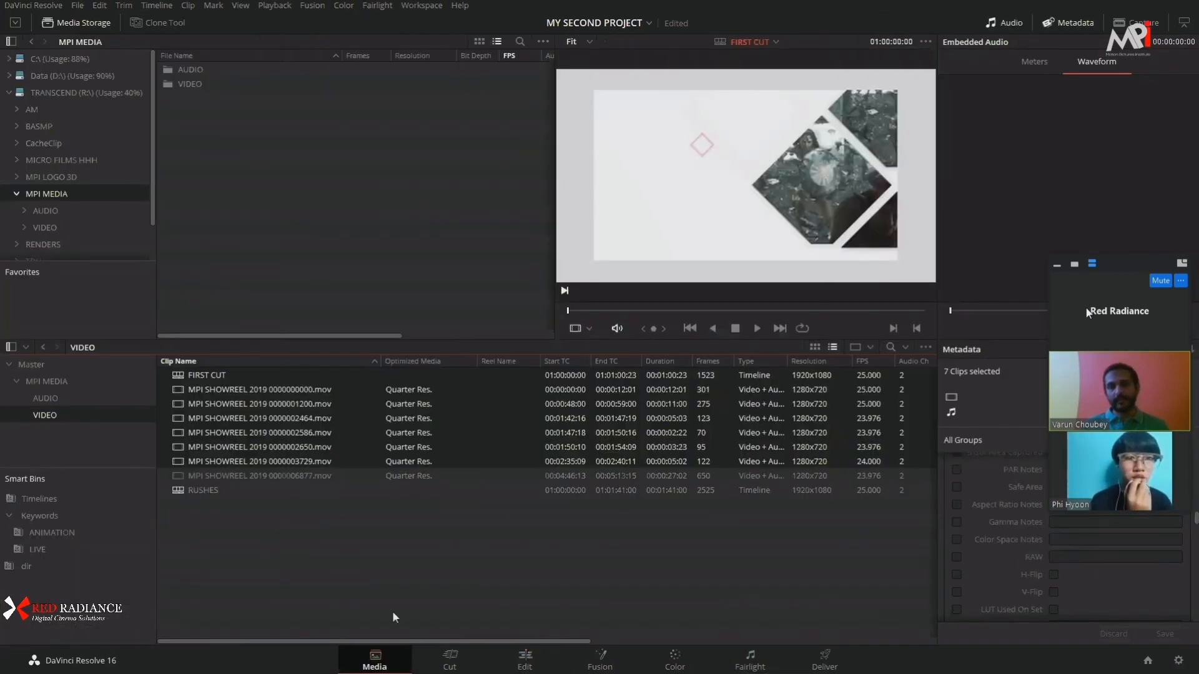
pyautogui.click(526, 659)
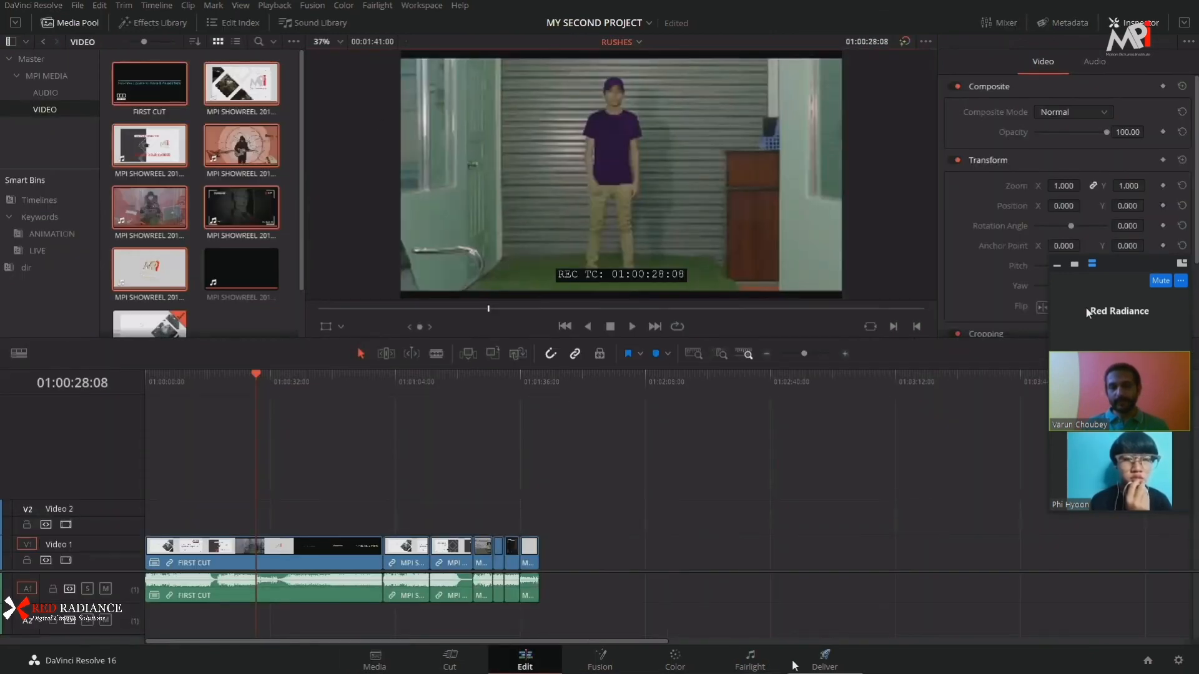
pyautogui.click(823, 660)
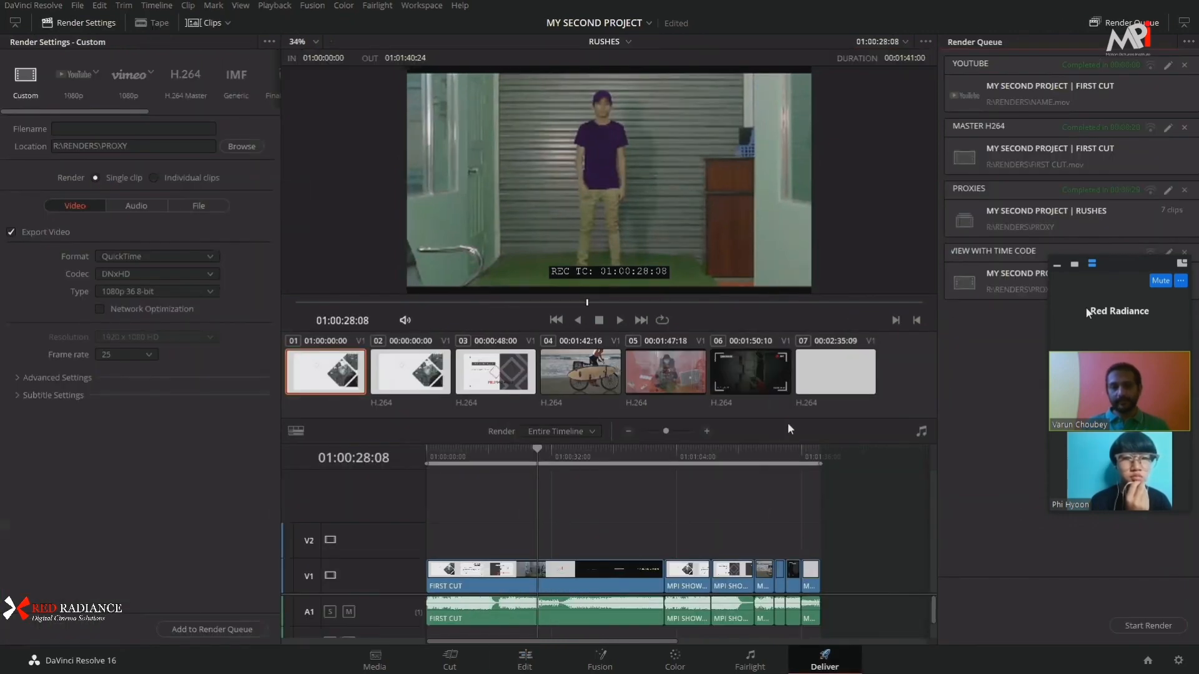
# Step: Look over the Cut and Fairlight pages, inspect the FIRST CUT clip's audio settings, and revisit the Deliver, Cut and Media pages
pyautogui.click(455, 659)
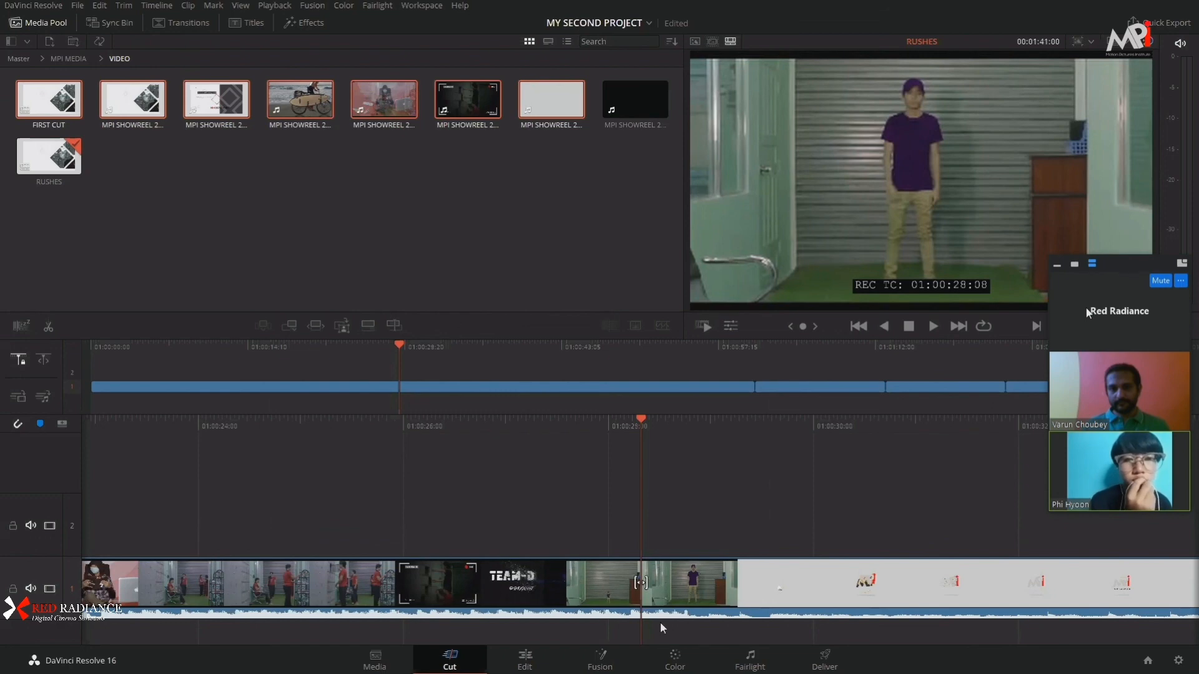
pyautogui.click(752, 663)
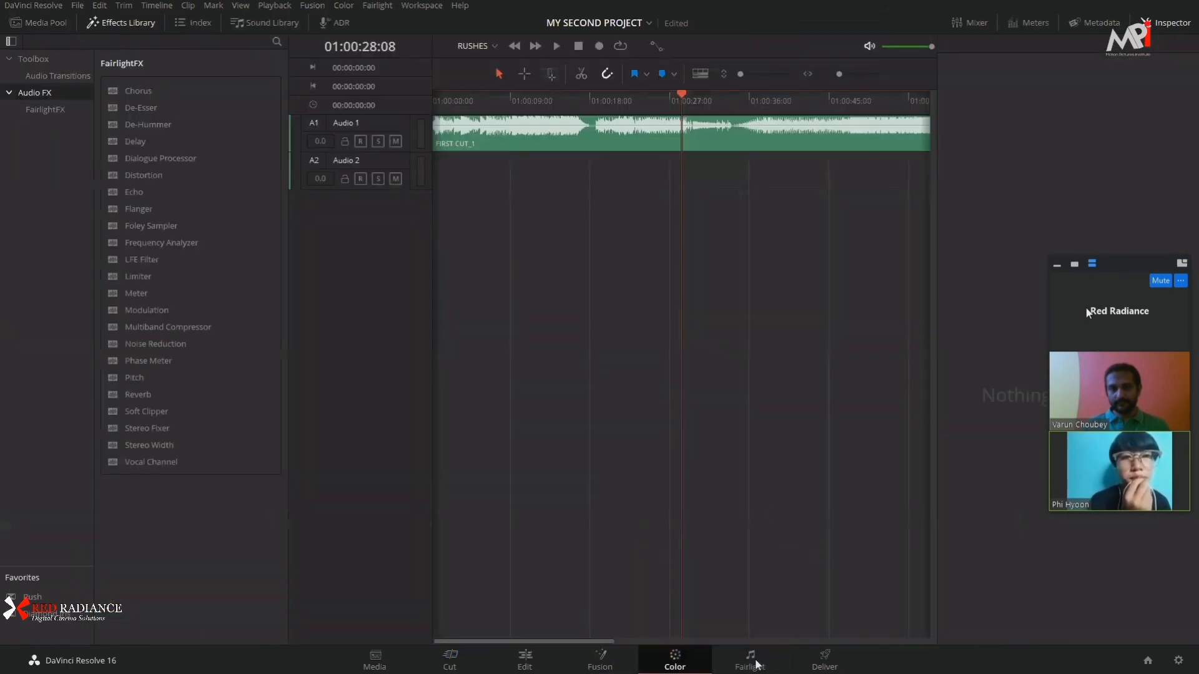
pyautogui.click(462, 664)
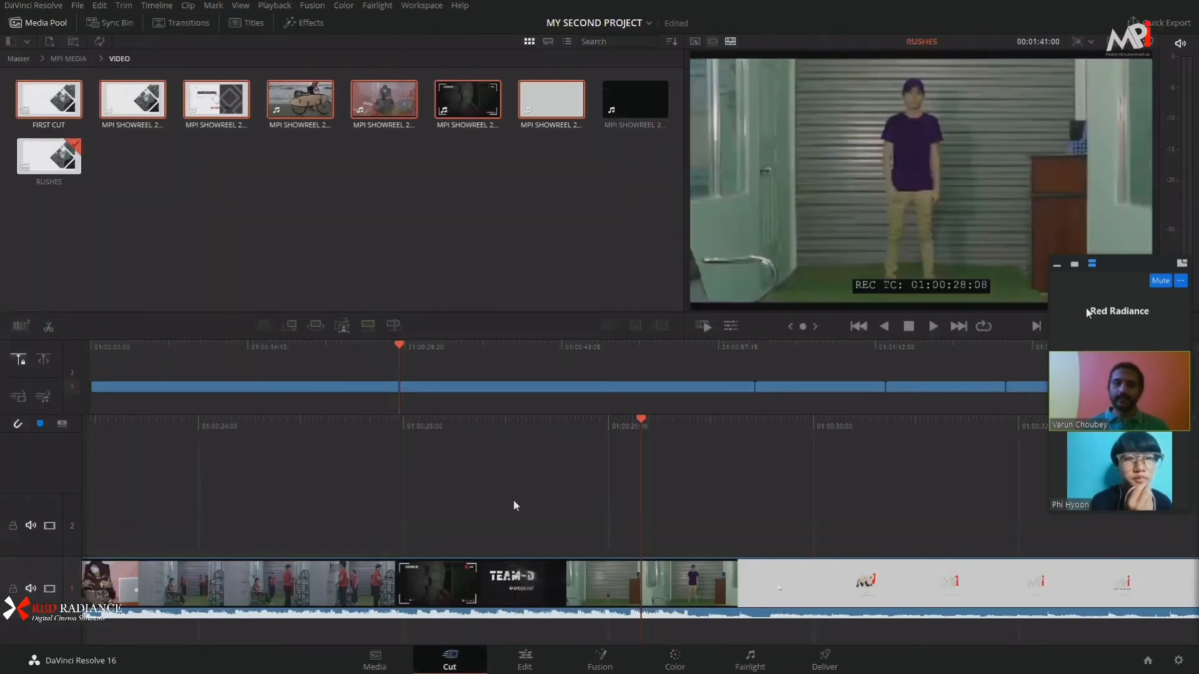
pyautogui.click(528, 660)
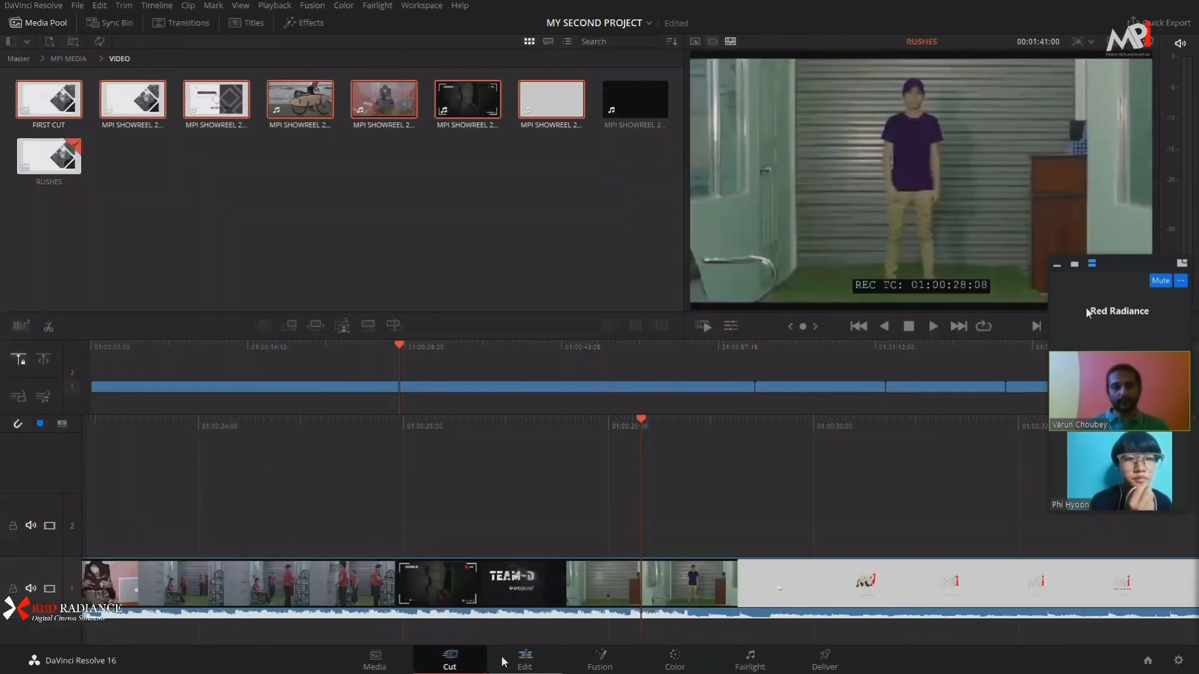
pyautogui.click(454, 658)
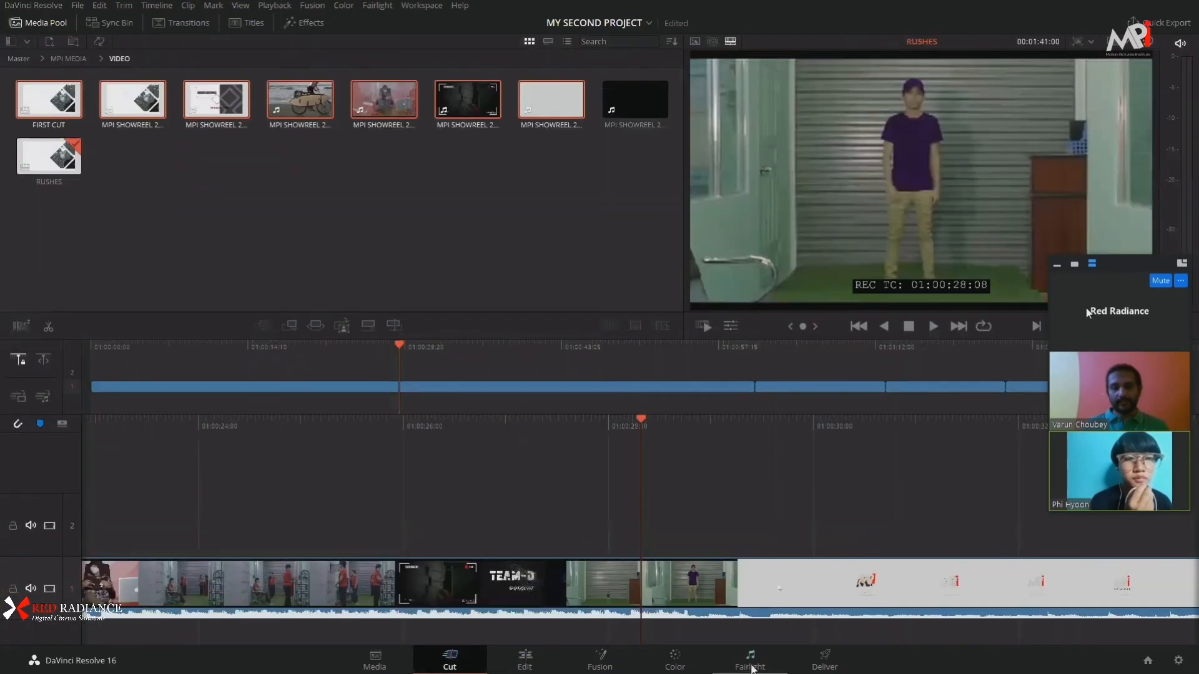
pyautogui.click(746, 663)
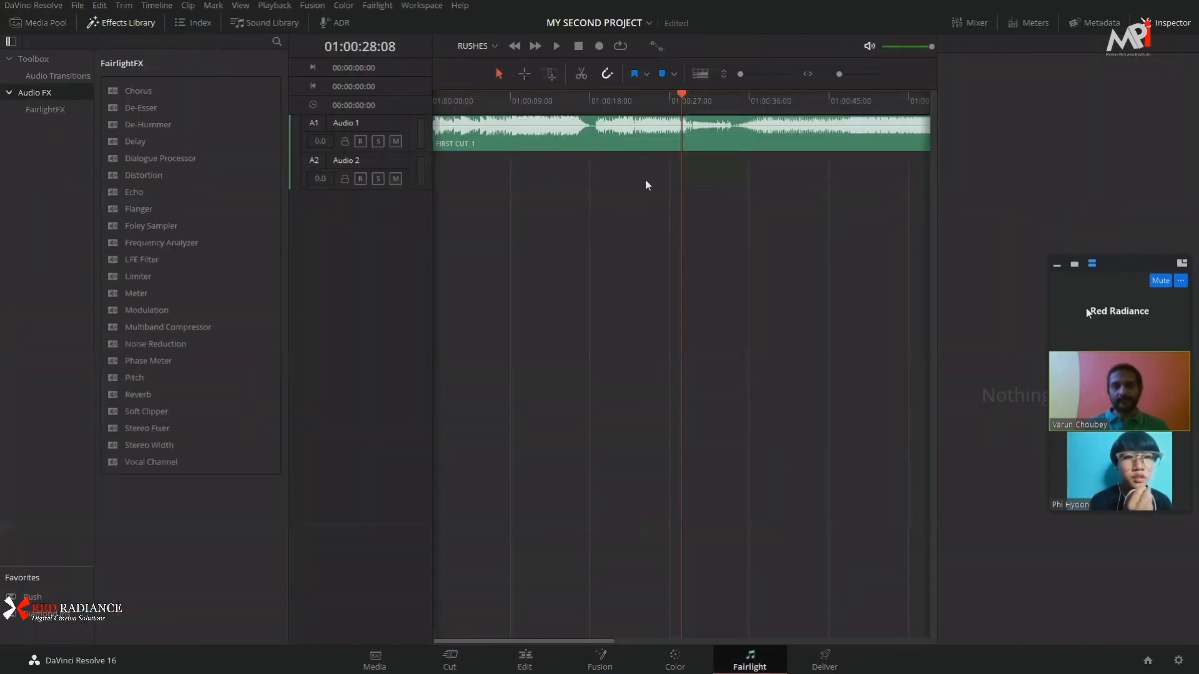
pyautogui.click(663, 146)
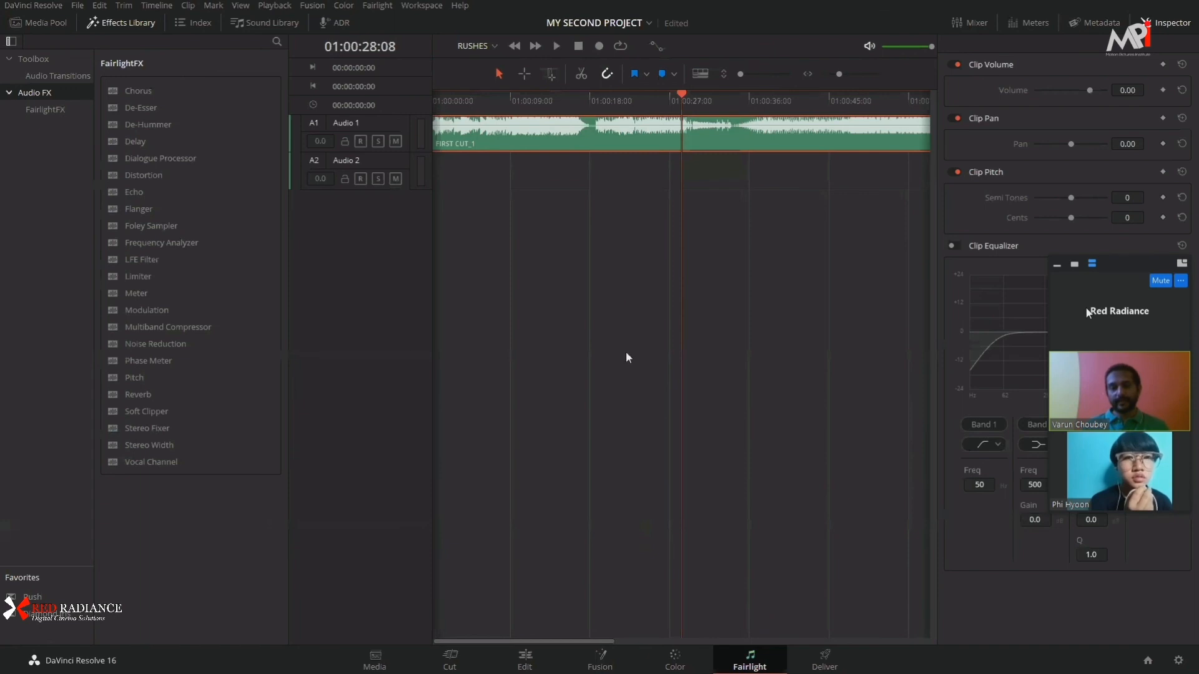
pyautogui.click(822, 662)
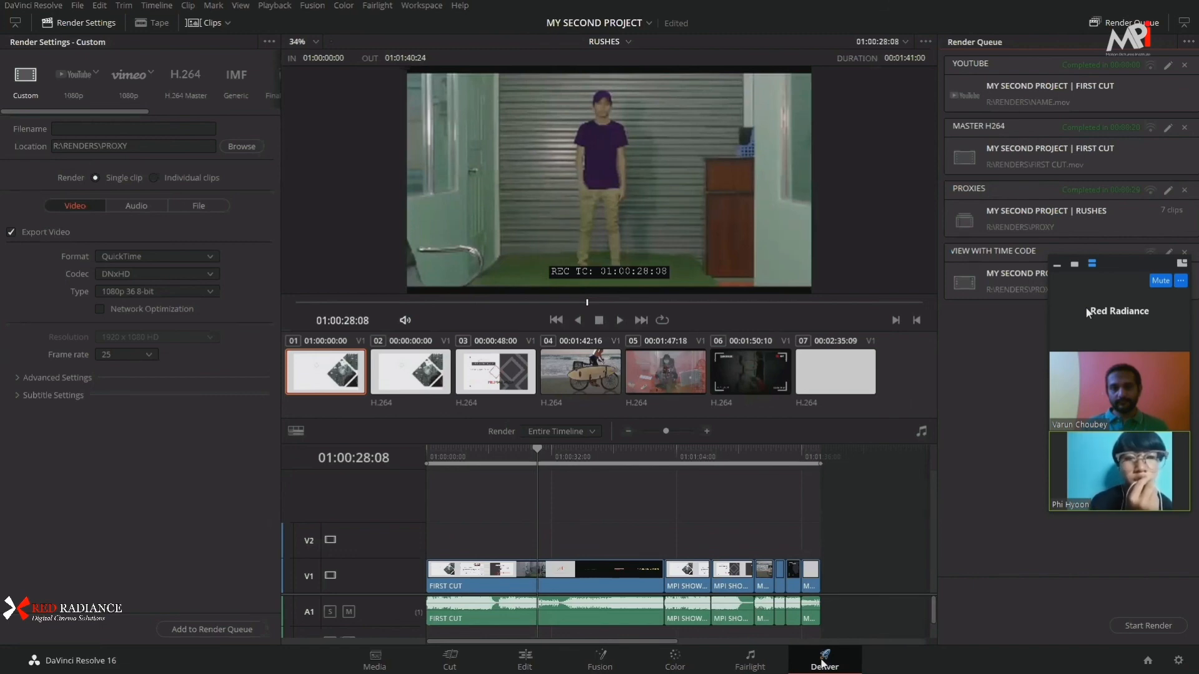
pyautogui.click(451, 661)
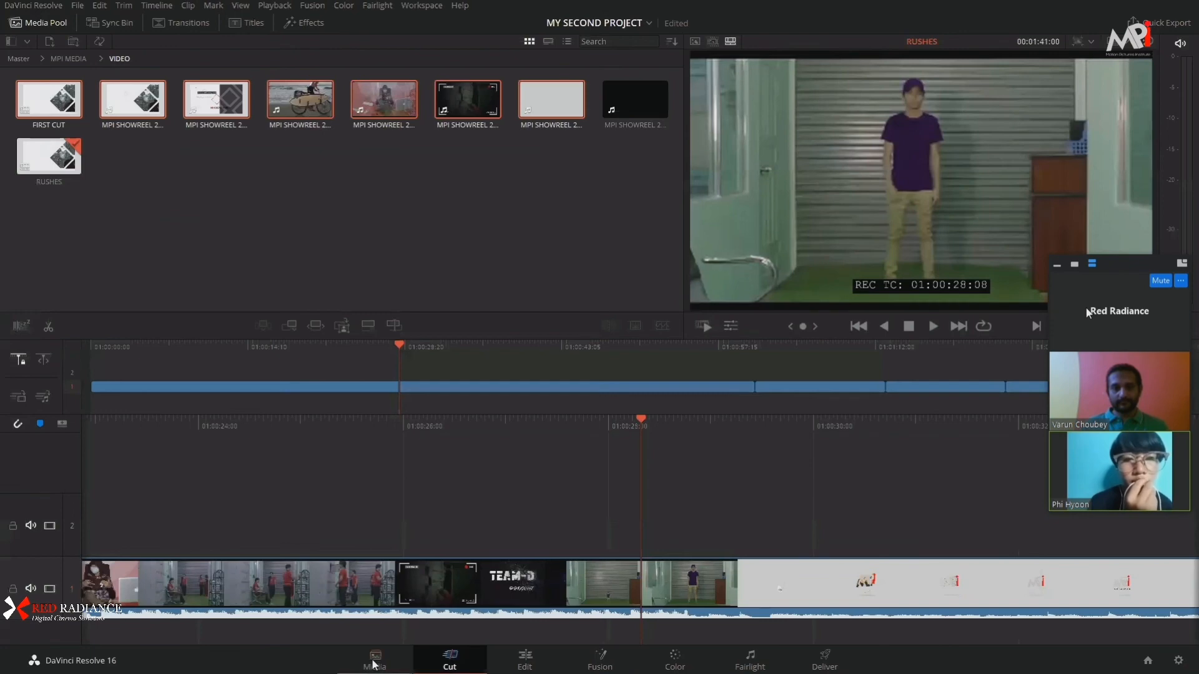
pyautogui.click(375, 662)
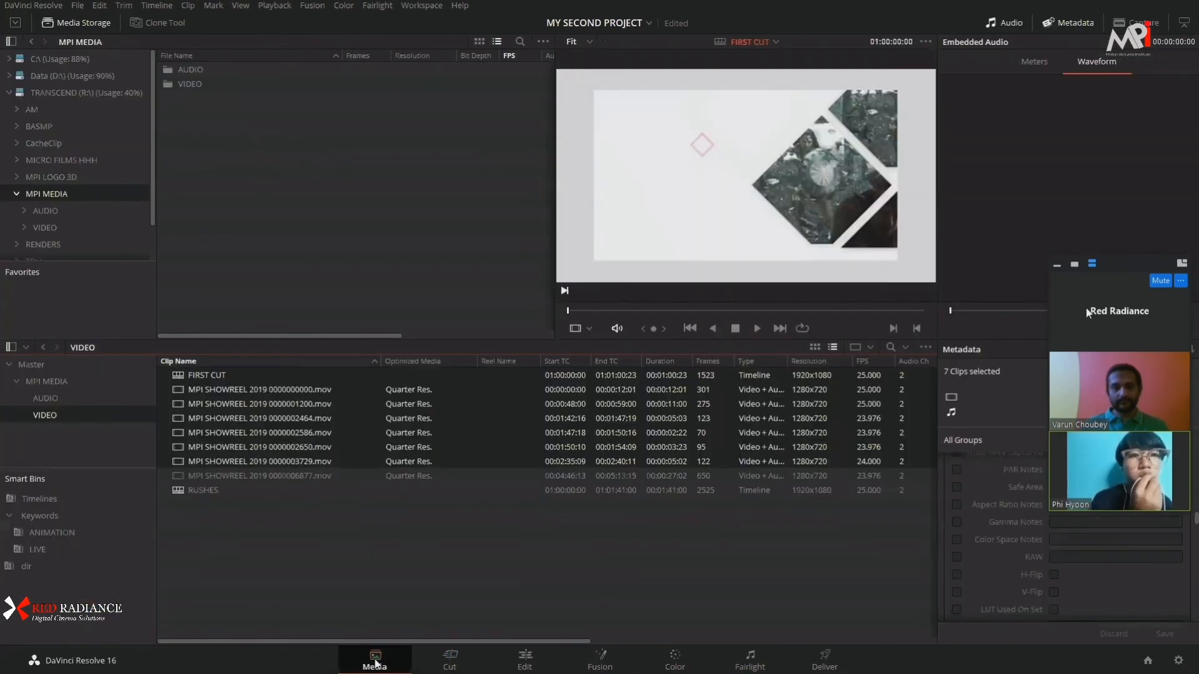